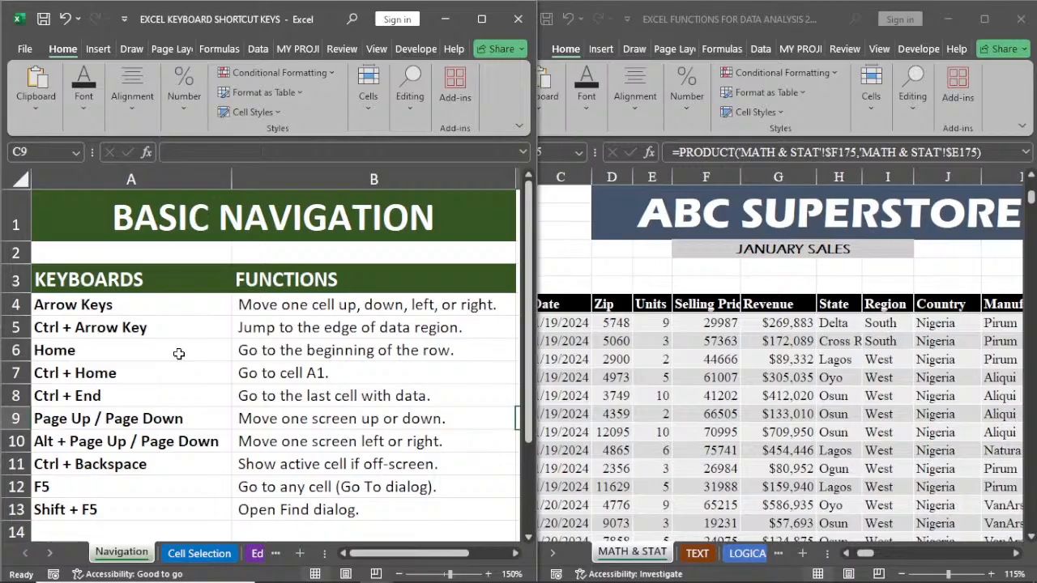
left_click(722, 381)
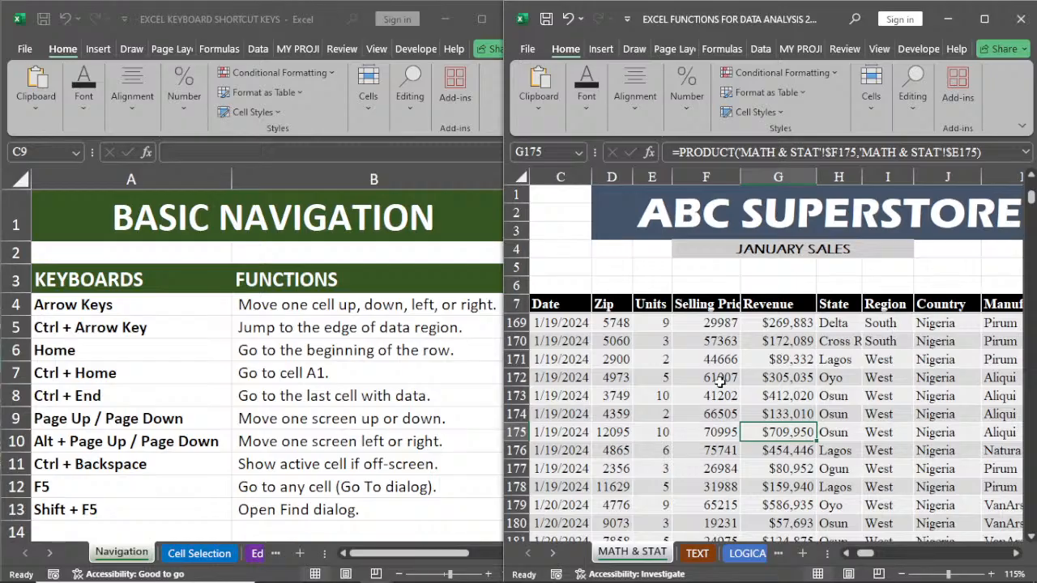
left_click(263, 332)
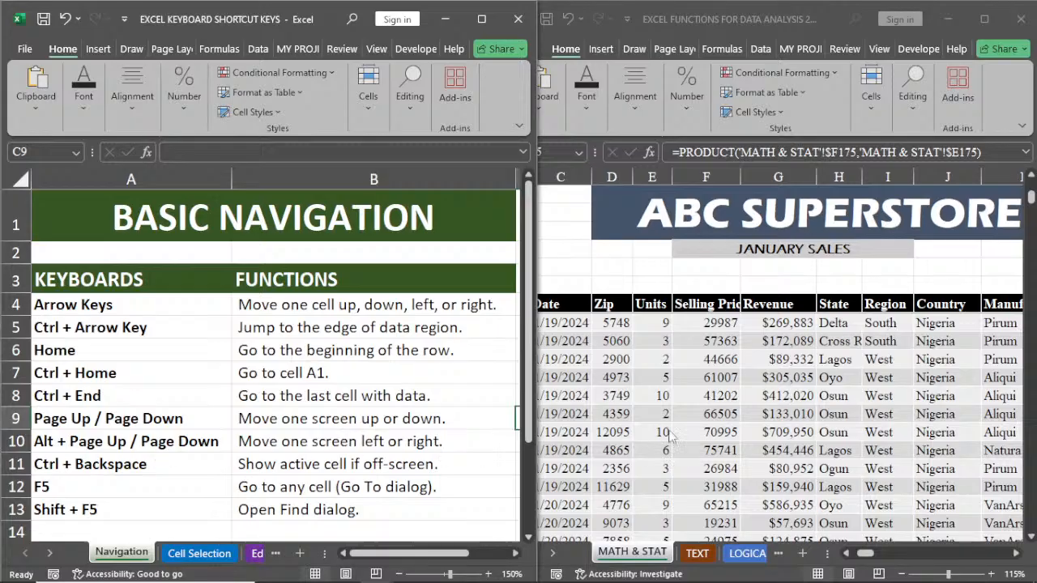
left_click(764, 390)
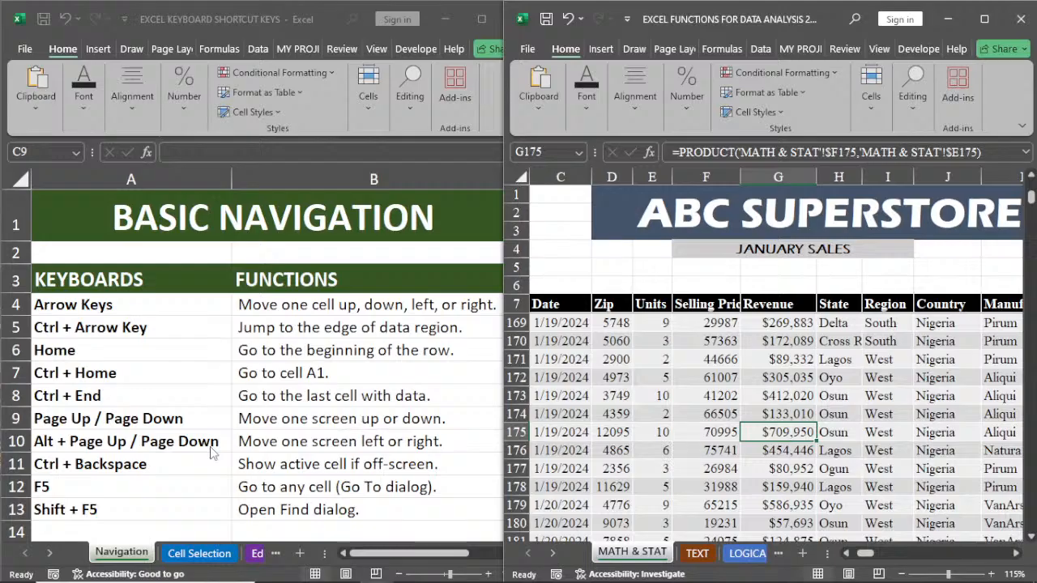
Step: Select the Arrow Keys entry in the shortcut list, and select cell F169 in the MATH & STAT sheet
left_click(121, 311)
left_click(125, 304)
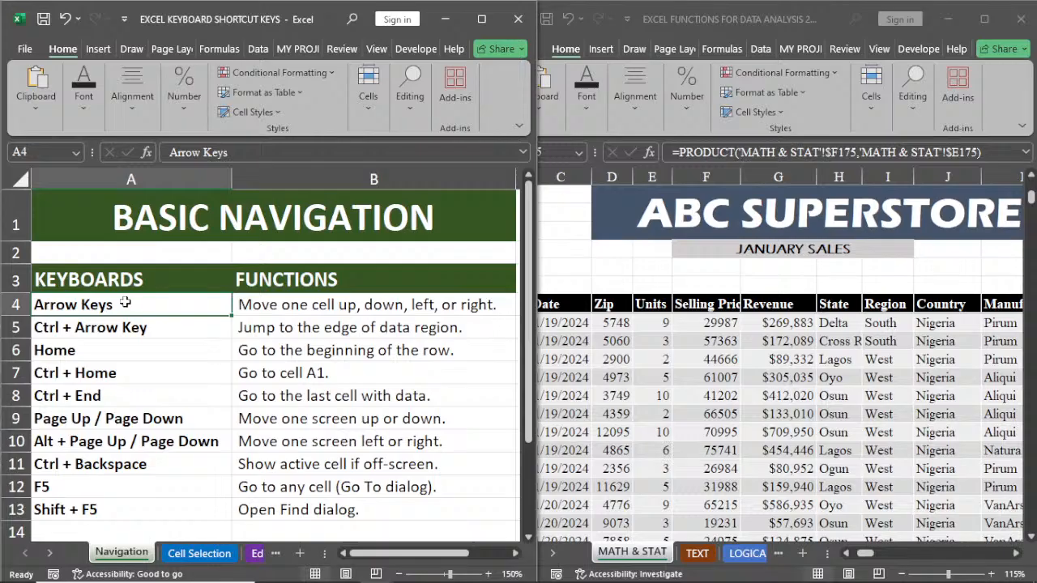
left_click(685, 323)
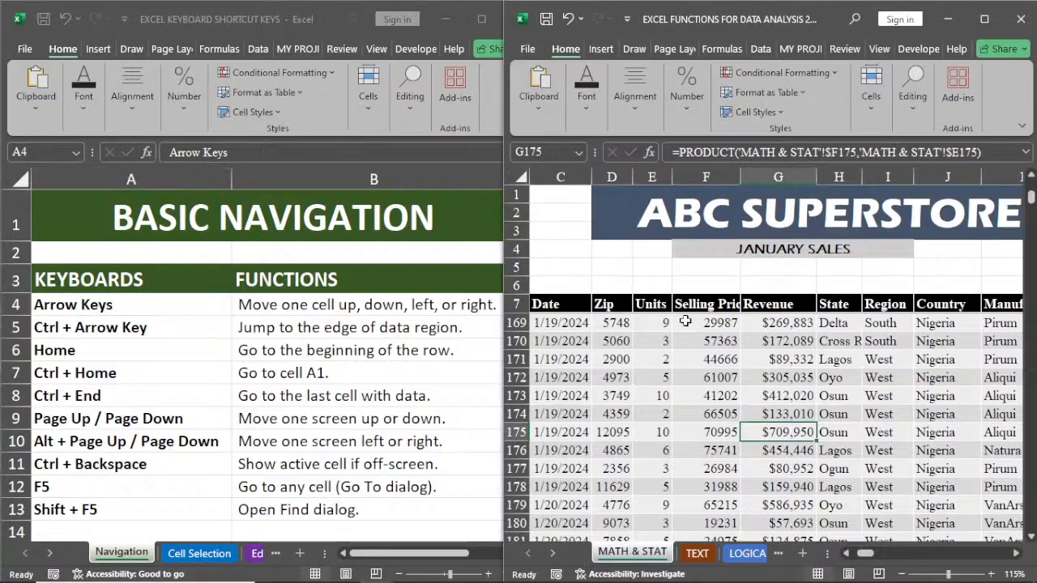
left_click(686, 323)
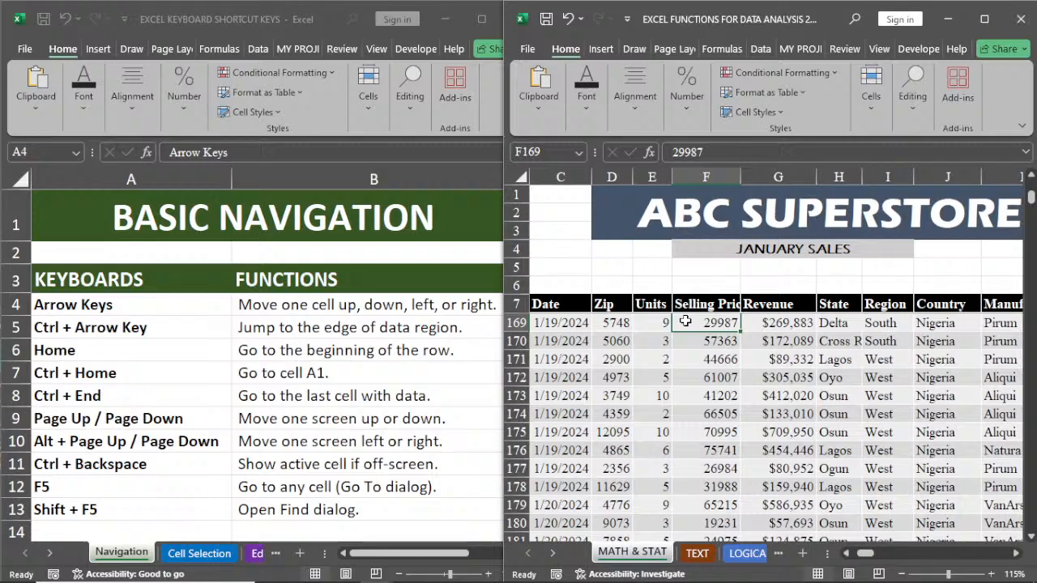
Step: Move the selection cell by cell from F169 to the Revenue column, up to G167 and down to G173
key("Right")
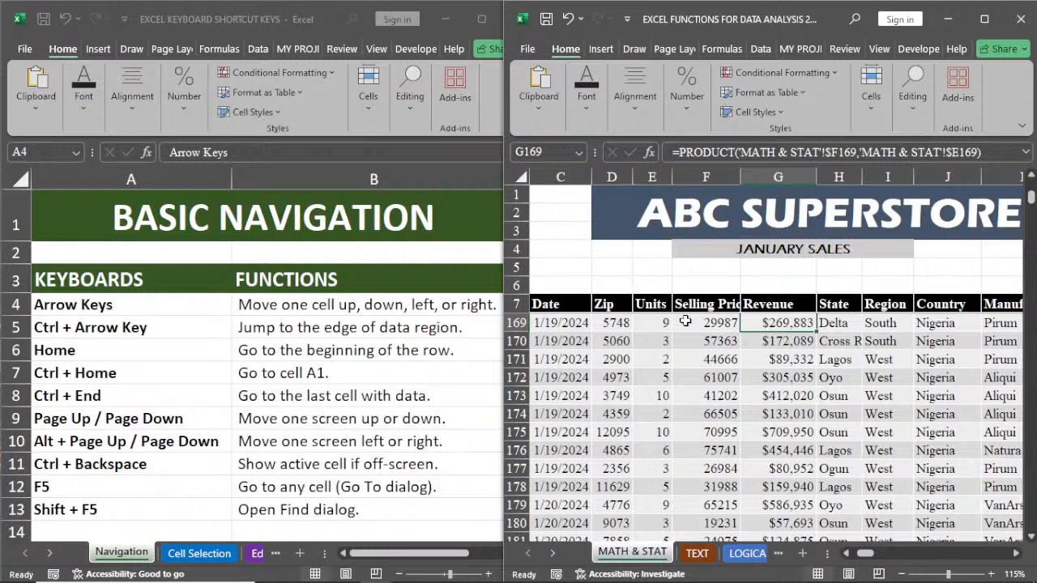
key("Up")
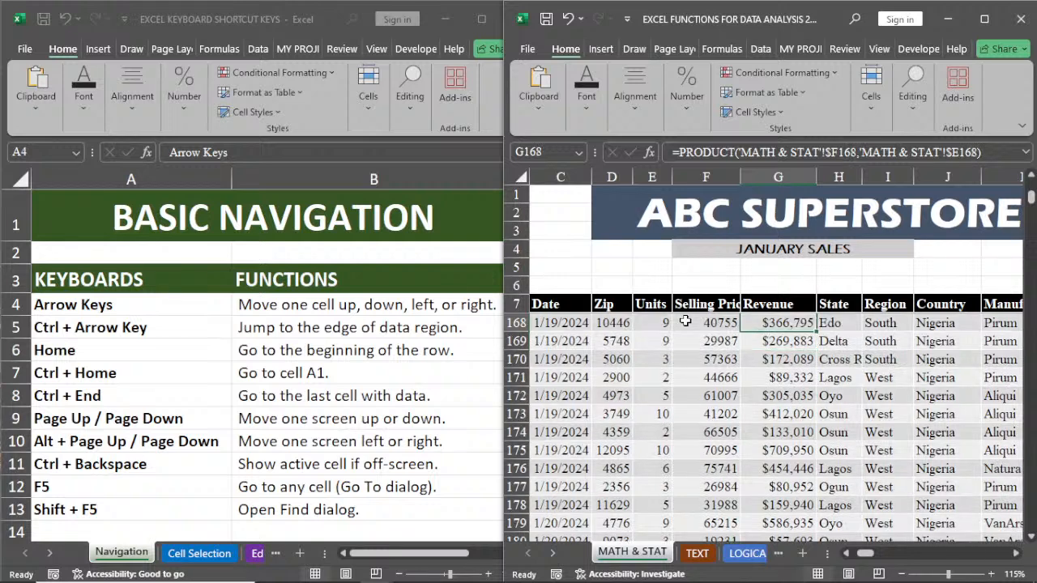
key("Up")
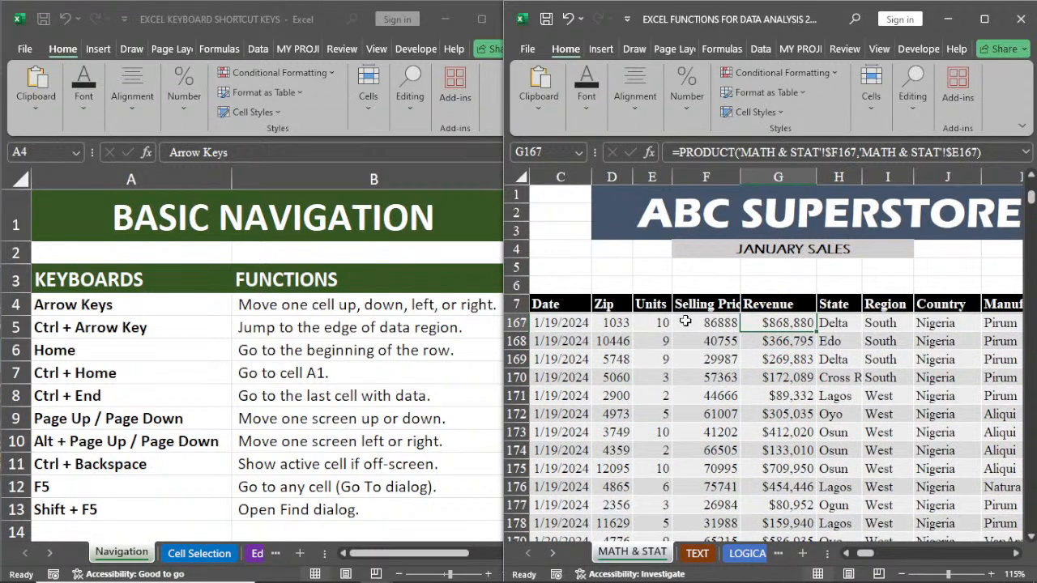
key("Down")
key("Down")
key("Down")
key("Down")
key("Down")
key("Down")
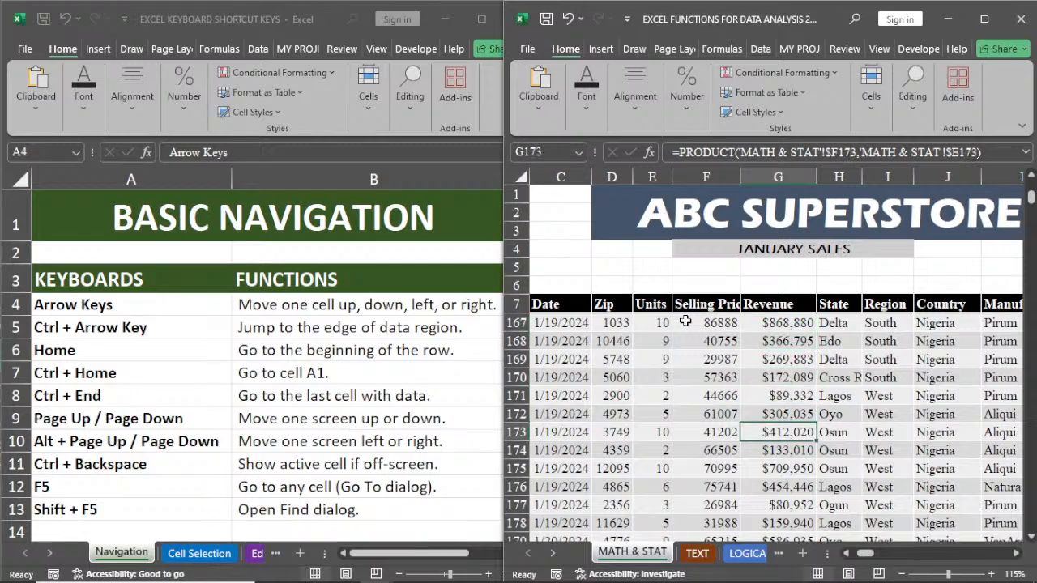
Step: Move the selection cell by cell from G173 to E173, up to E170, and around the neighbouring cells to finish on E174
key("Left")
key("Left")
key("Left")
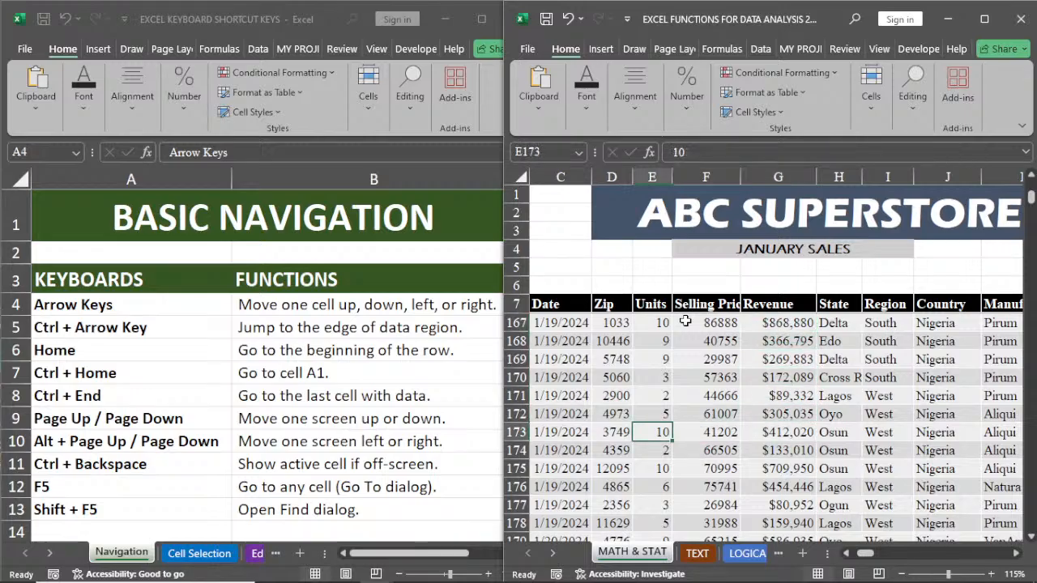
key("Up")
key("Up")
key("Up")
key("Right")
key("Right")
key("Right")
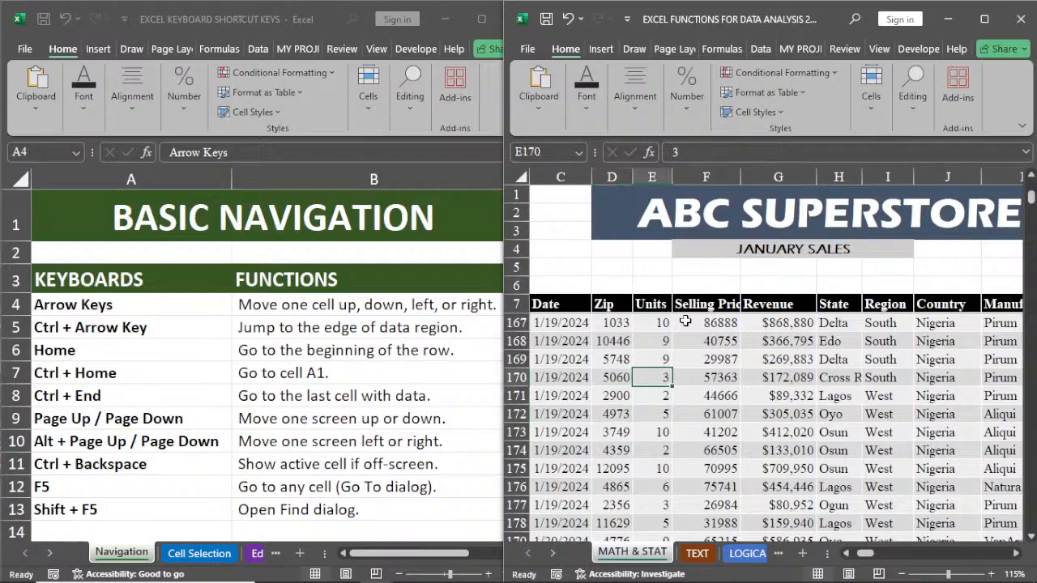
key("Down")
key("Down")
key("Down")
key("Down")
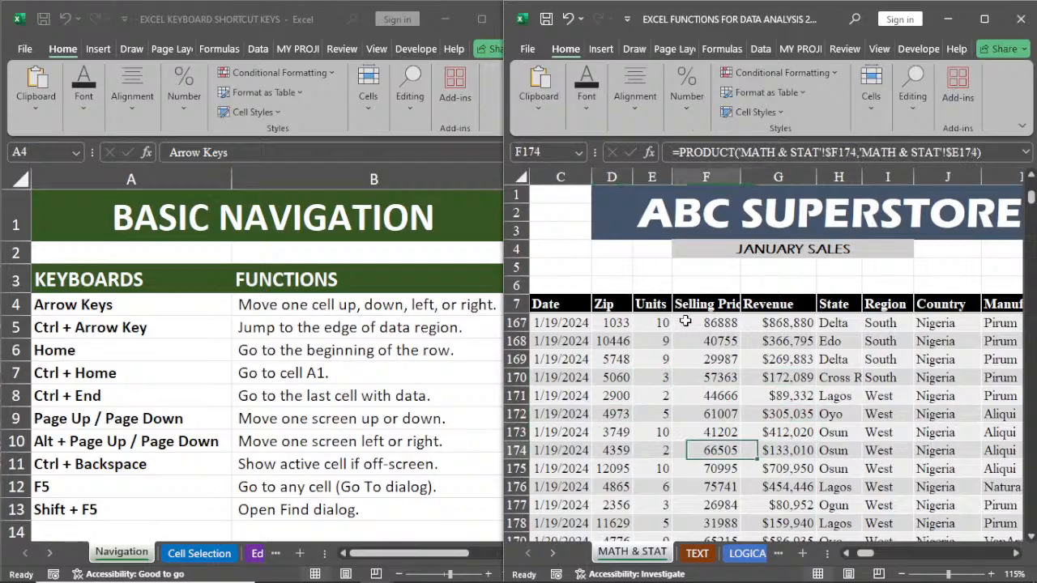
key("Left")
key("Left")
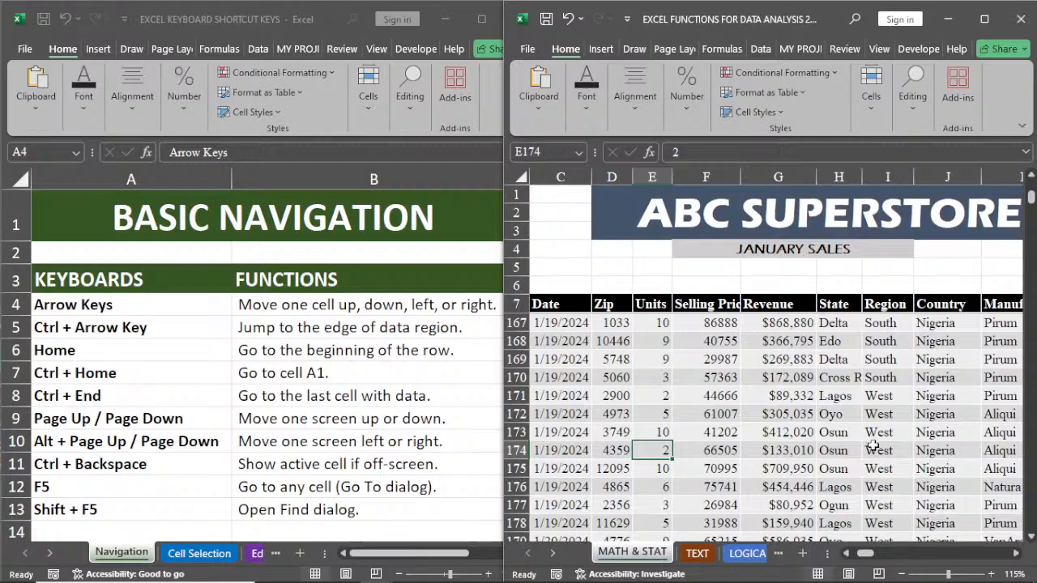
Step: Jump from E174 to the last filled cell of the data region in its row, M174, and back to the first, B174
key("ctrl+Right")
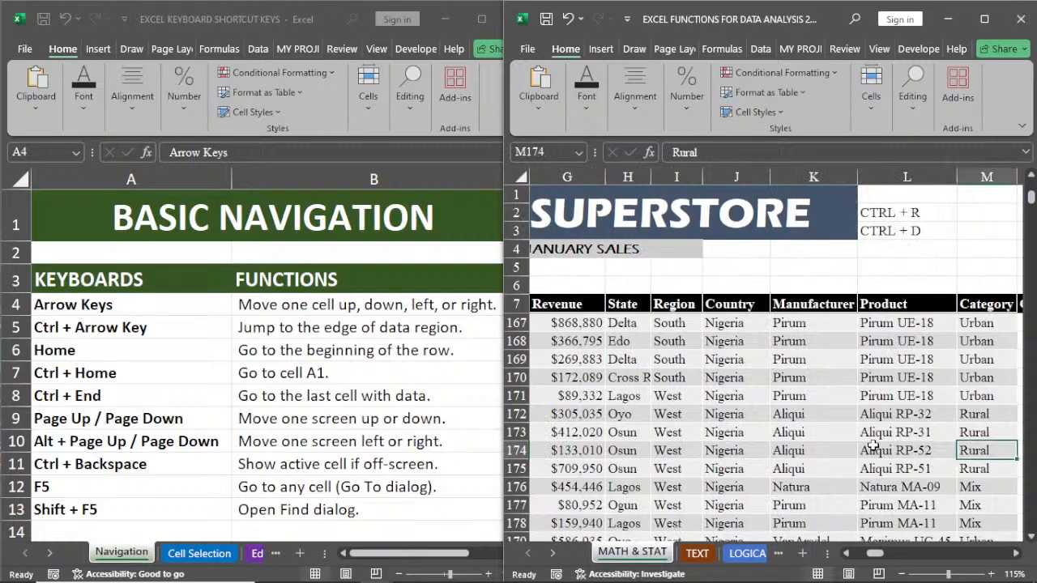
left_click(1016, 556)
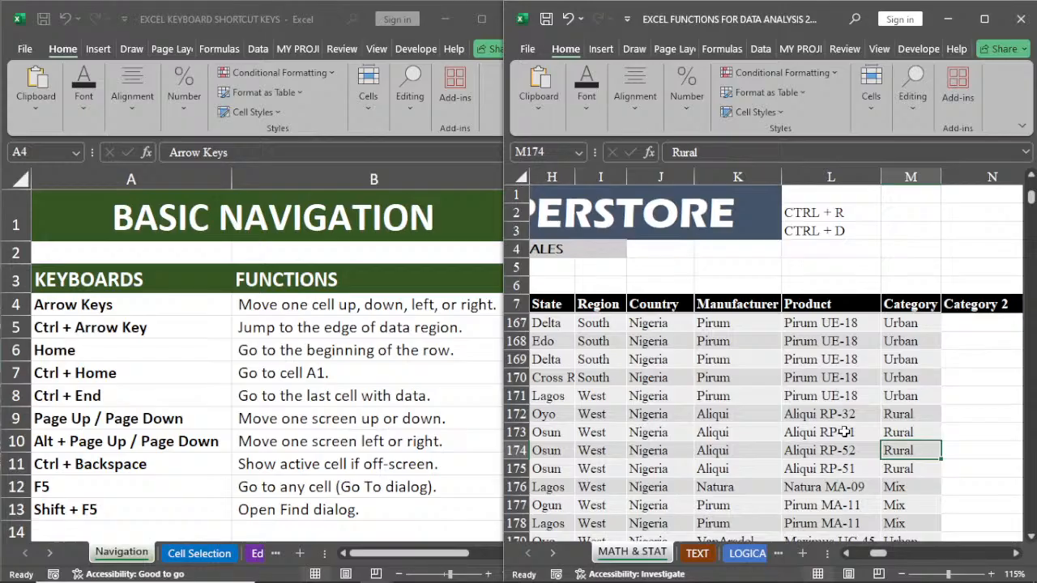
key("ctrl+Left")
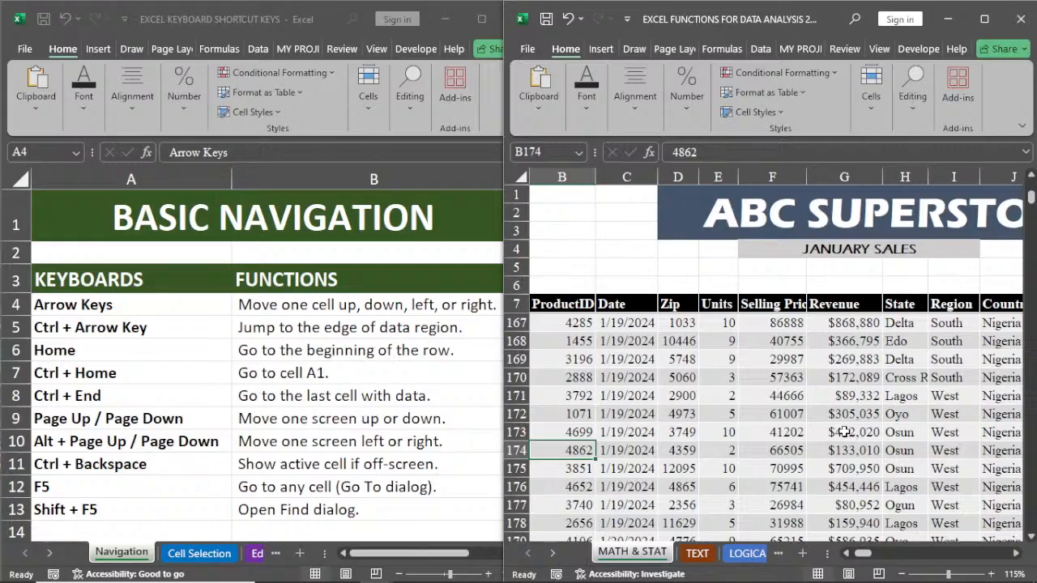
Step: Jump between the edges of the ProductID column: up to header B7, down to last entry B5637, and back to B7
key("ctrl+Up")
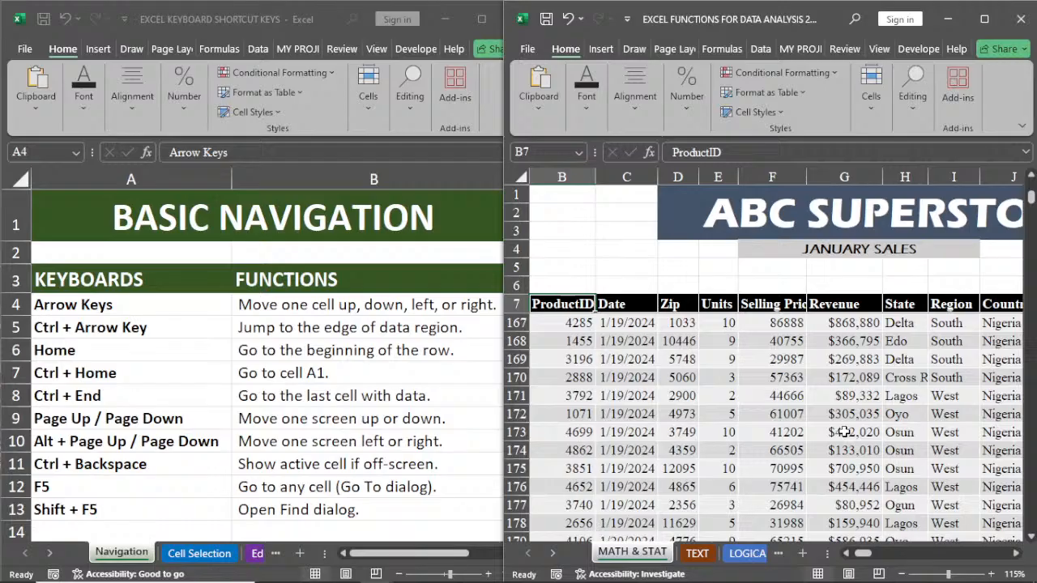
key("ctrl+Down")
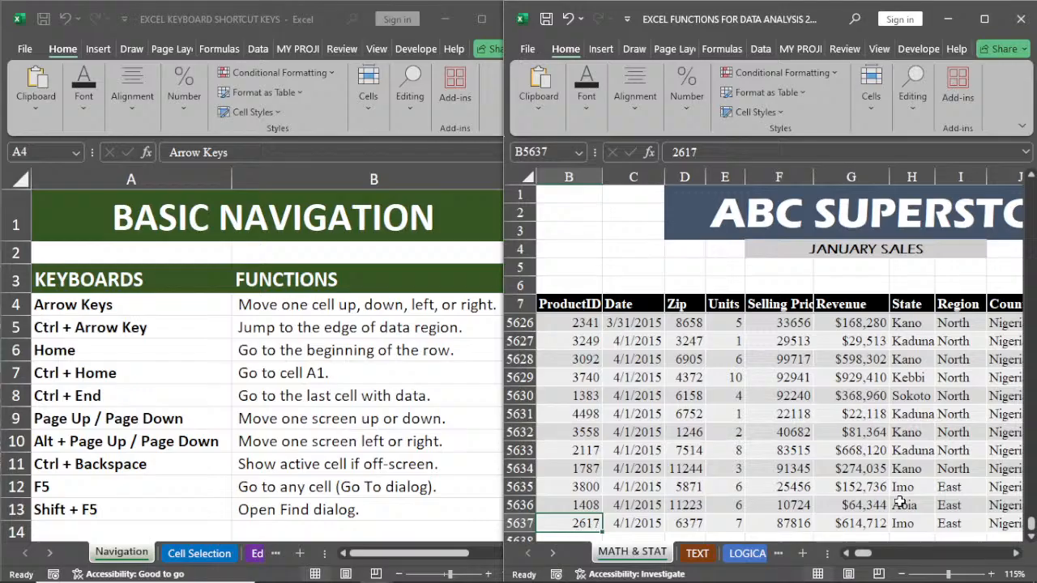
left_click(1032, 539)
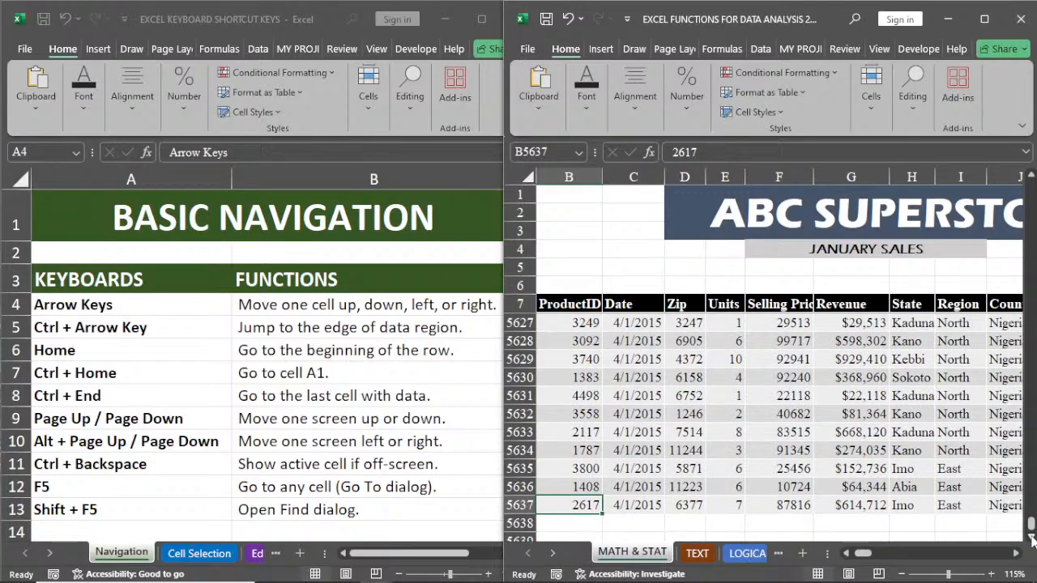
left_click(1032, 539)
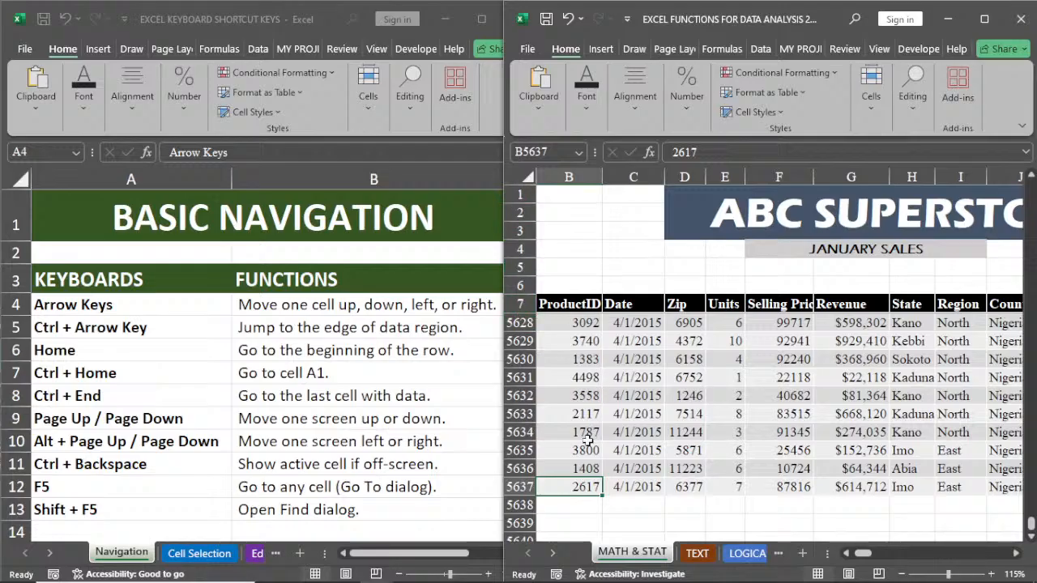
key("ctrl+Up")
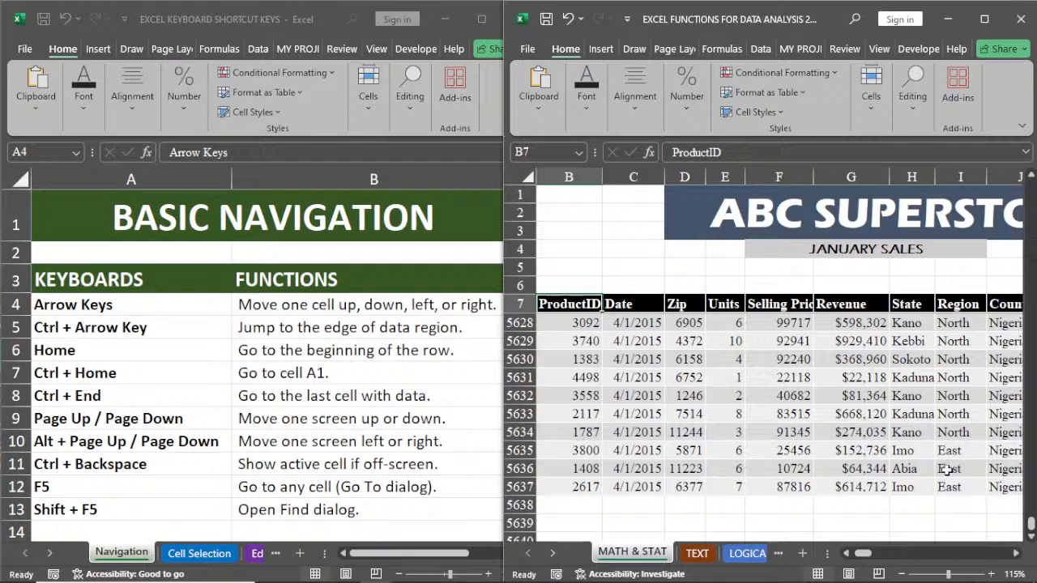
left_click_drag(1032, 525, 1032, 191)
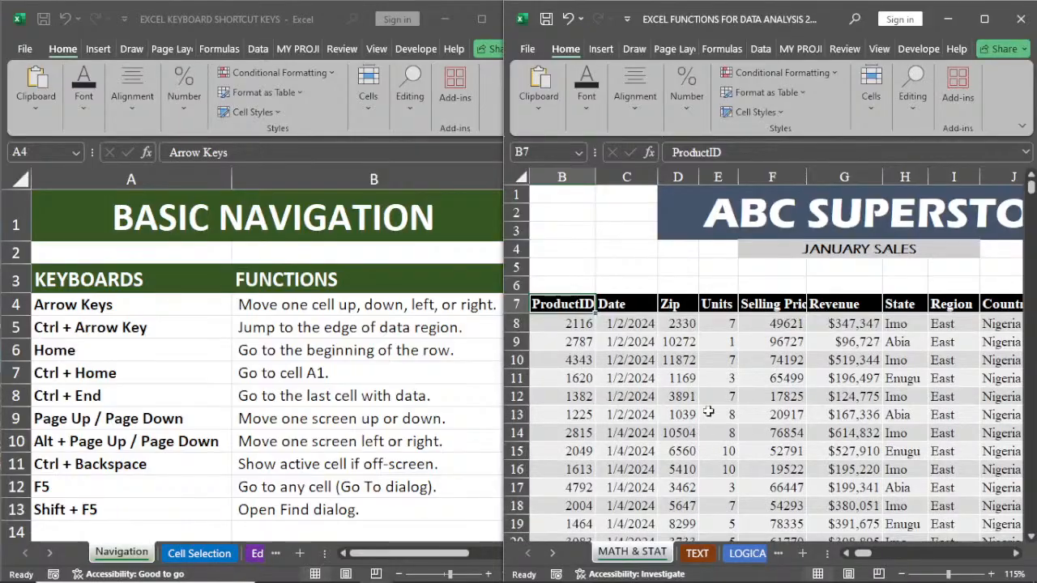
Step: Go to the beginning of row 15 from cell F15, and to the beginning of row 9 from cell F9
left_click(612, 347)
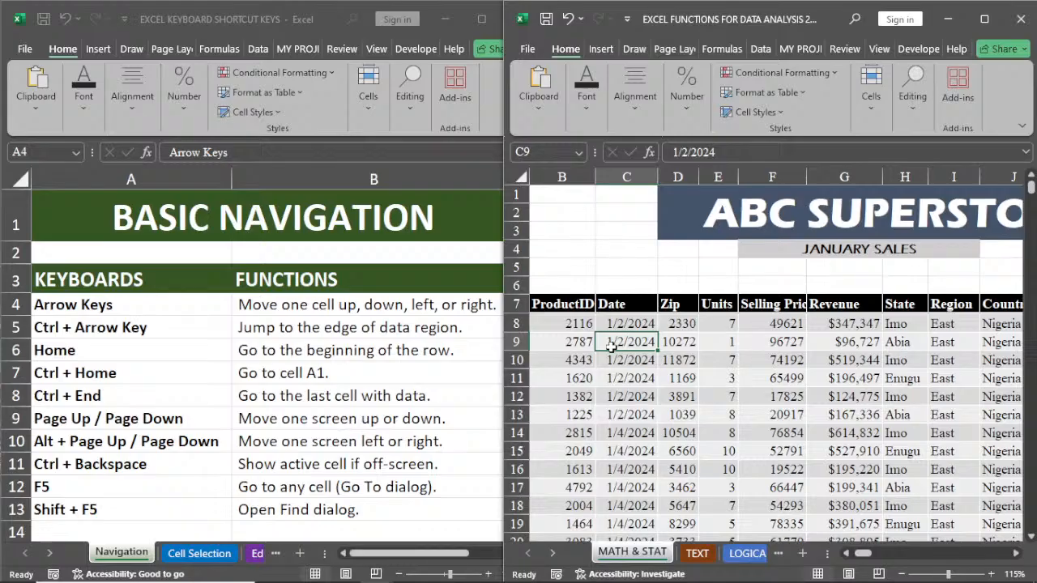
left_click(786, 456)
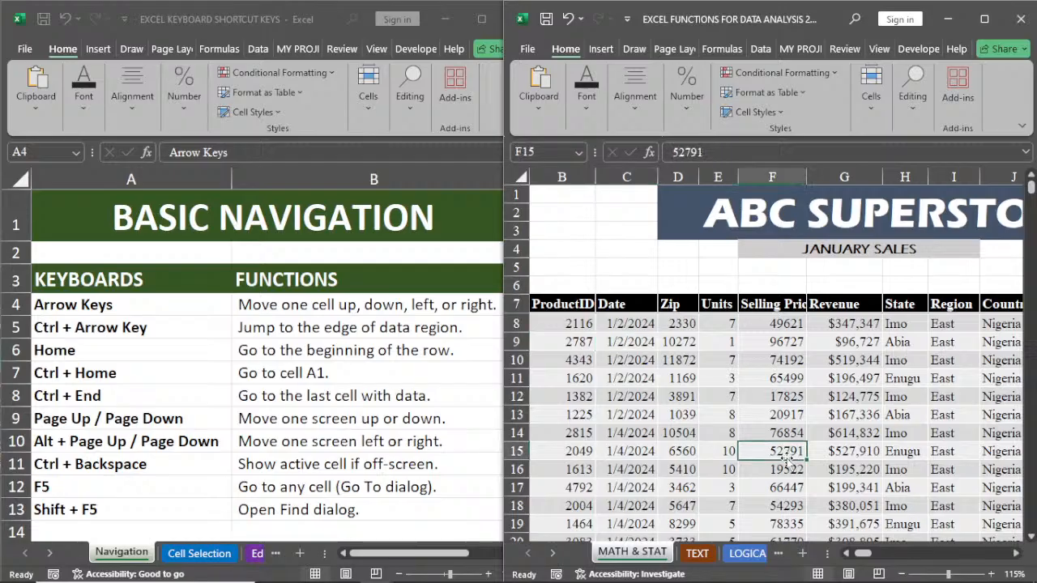
key("Home")
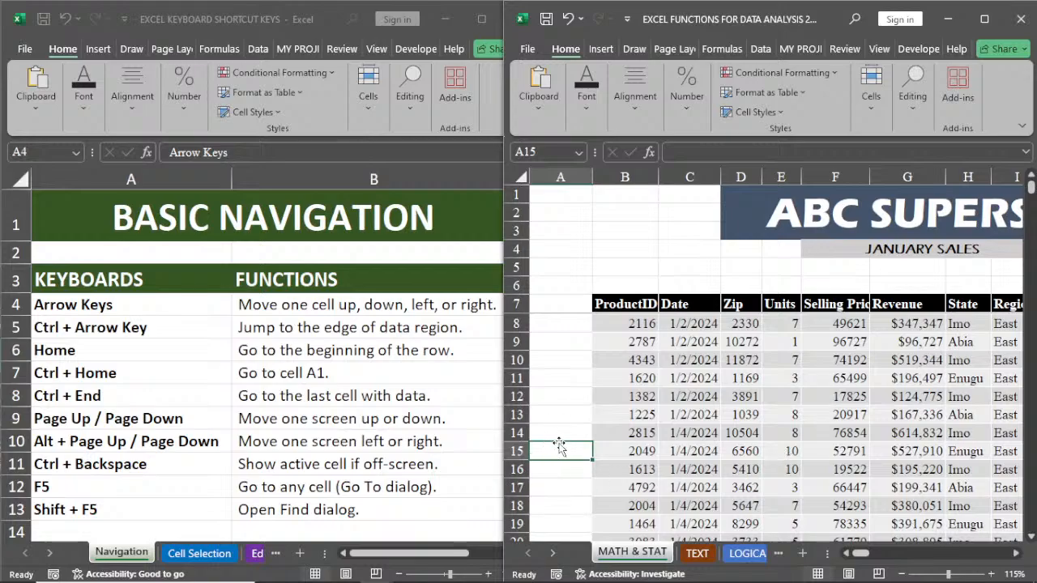
left_click(839, 345)
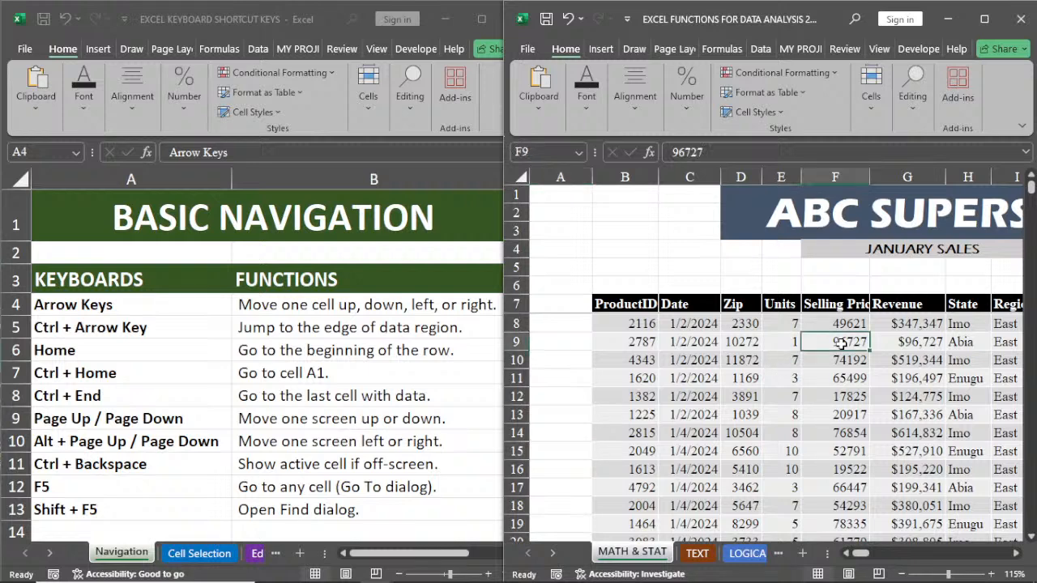
key("Home")
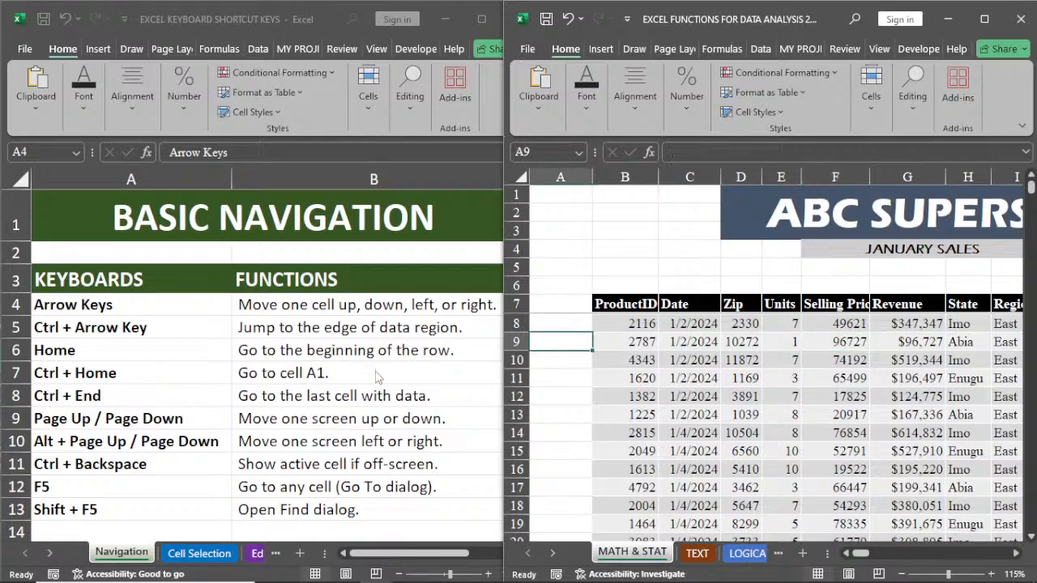
Step: Try to jump from cell F14 to cell A1 of the MATH & STAT sheet
left_click(823, 433)
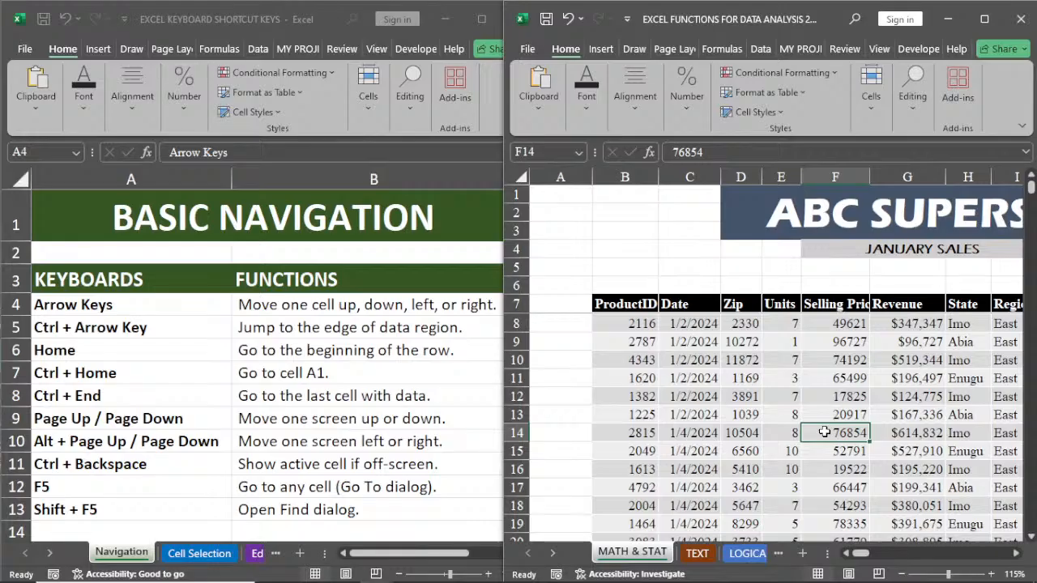
key("ctrl+Home")
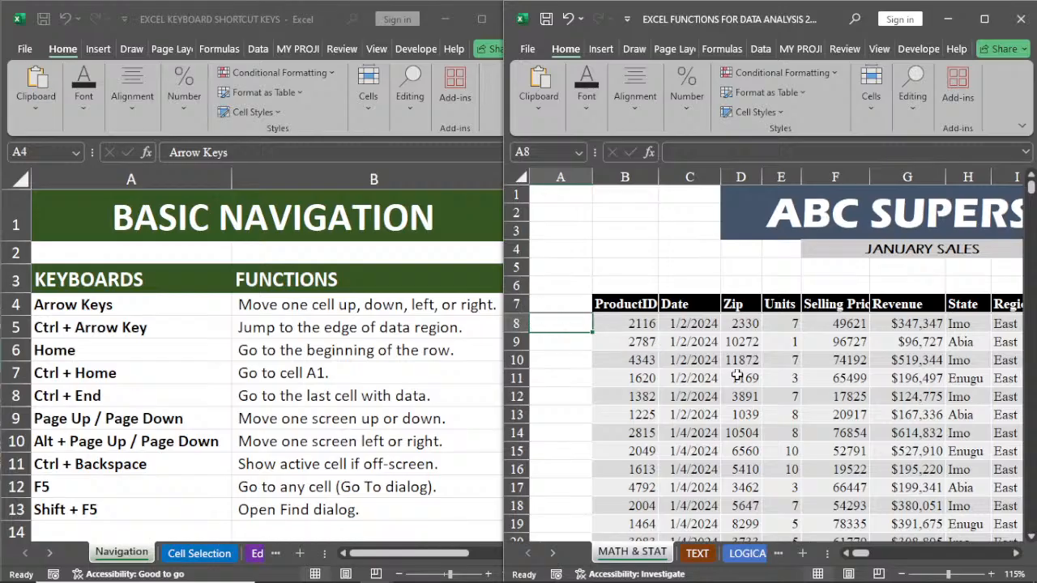
Step: Unfreeze the panes of the MATH & STAT sheet and jump from cell F11 to cell A1
left_click(876, 50)
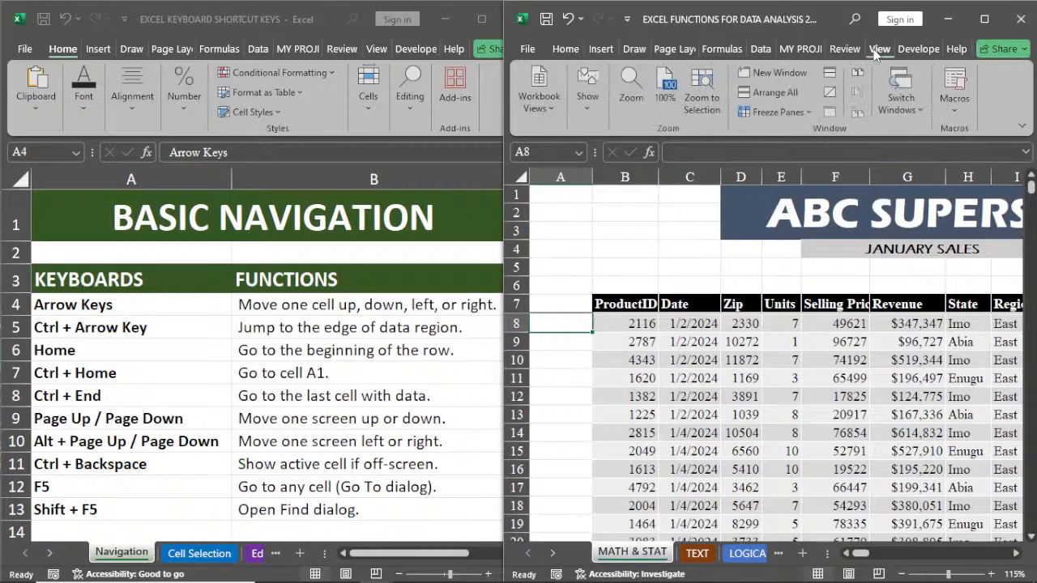
left_click(797, 111)
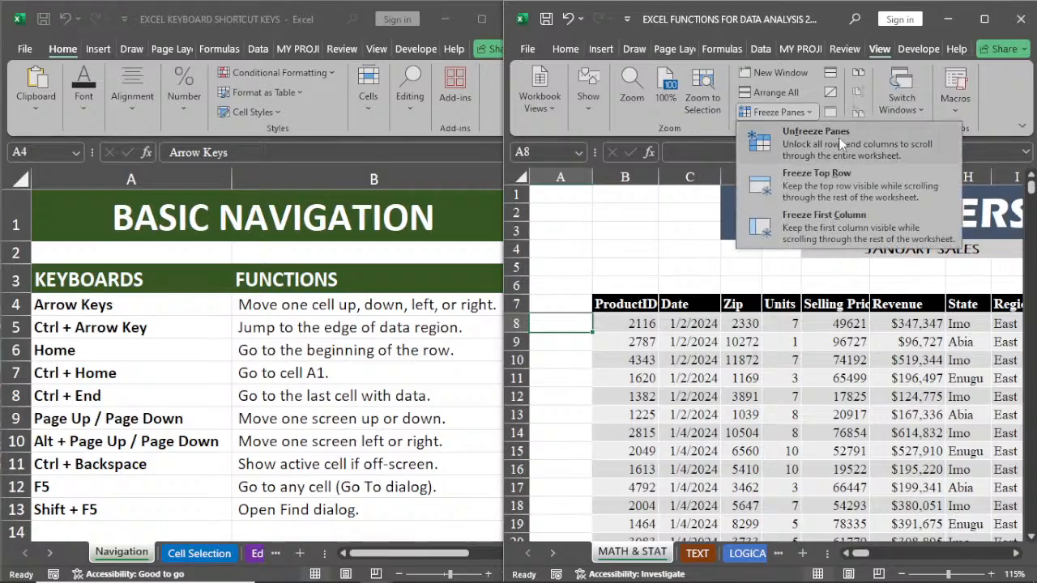
left_click(839, 136)
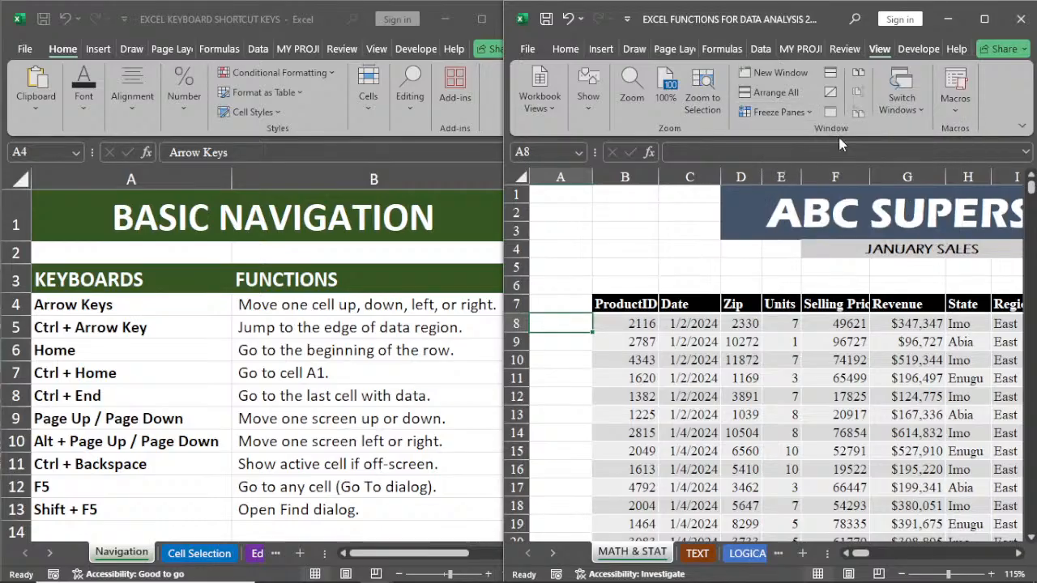
left_click(841, 379)
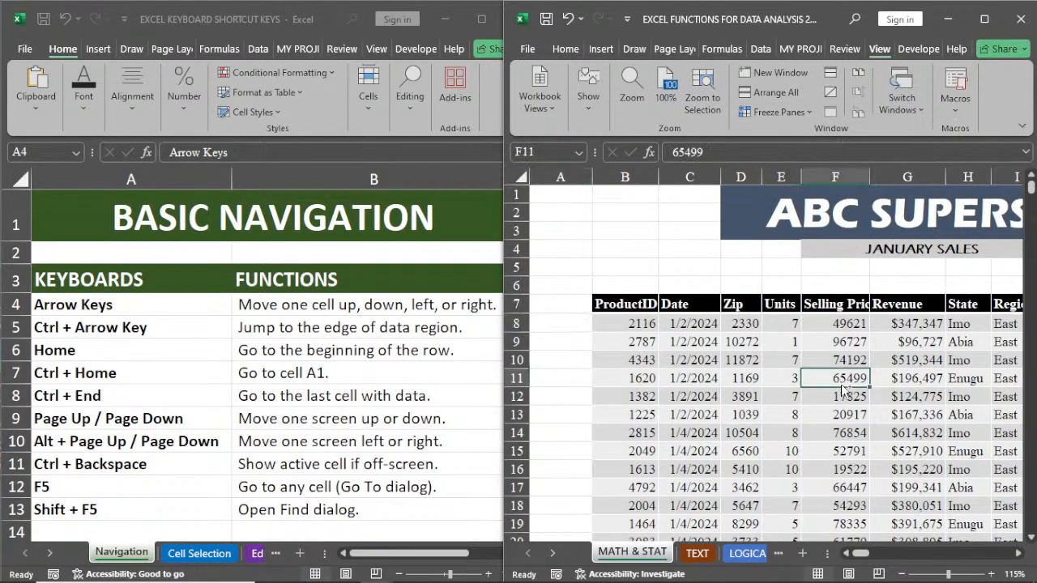
key("ctrl+Home")
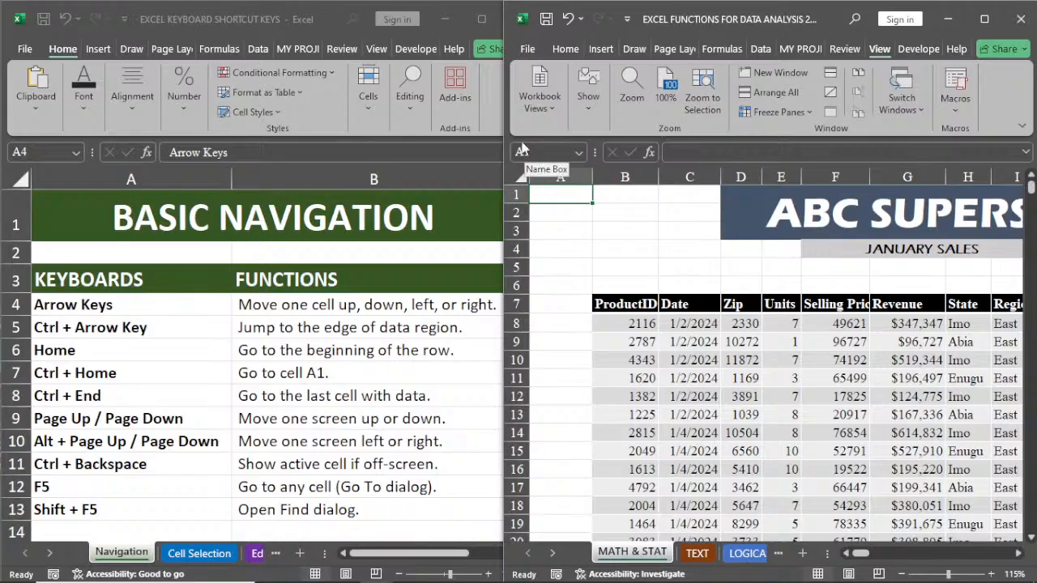
Step: Select several cells in the sales table, ending at H18, and jump from there to cell A1
left_click(894, 489)
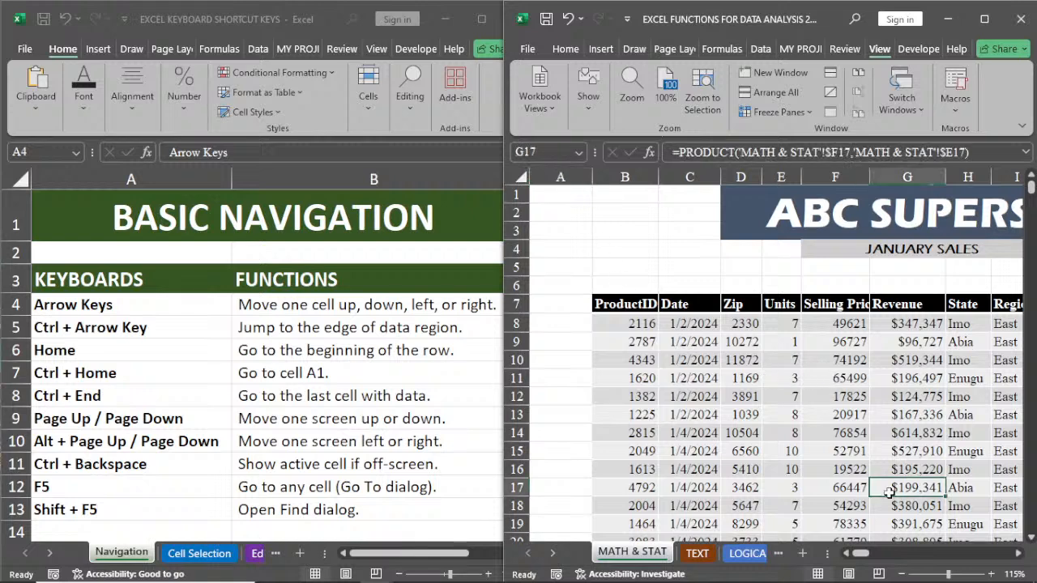
left_click(790, 505)
left_click(715, 505)
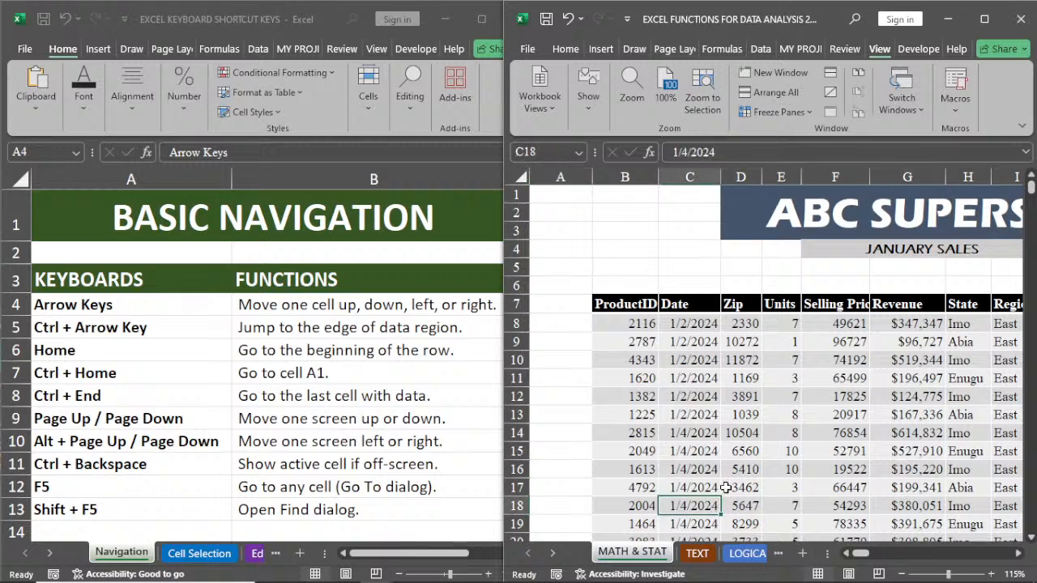
left_click(881, 452)
left_click(956, 470)
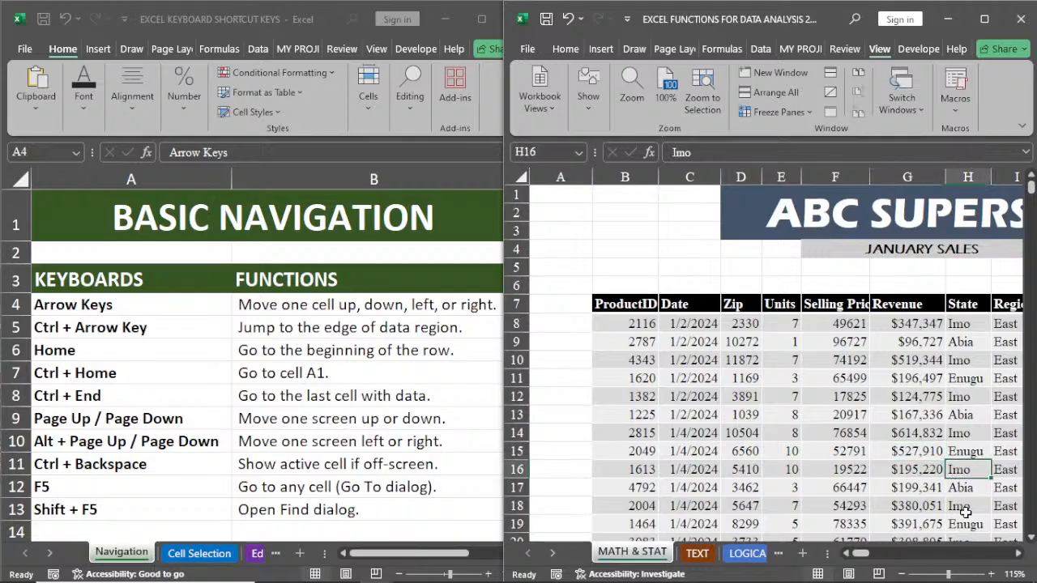
left_click(967, 507)
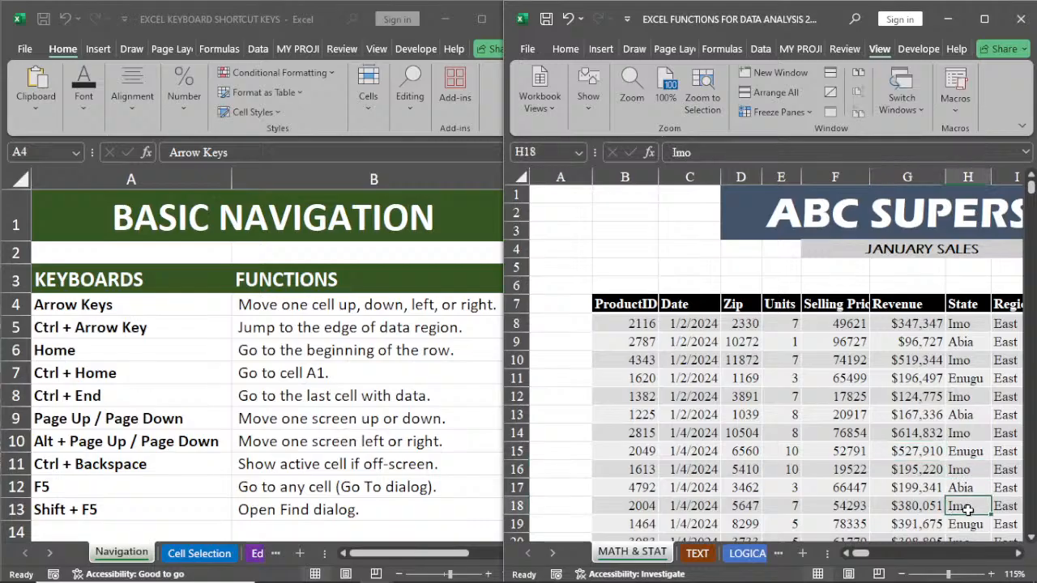
key("ctrl+Home")
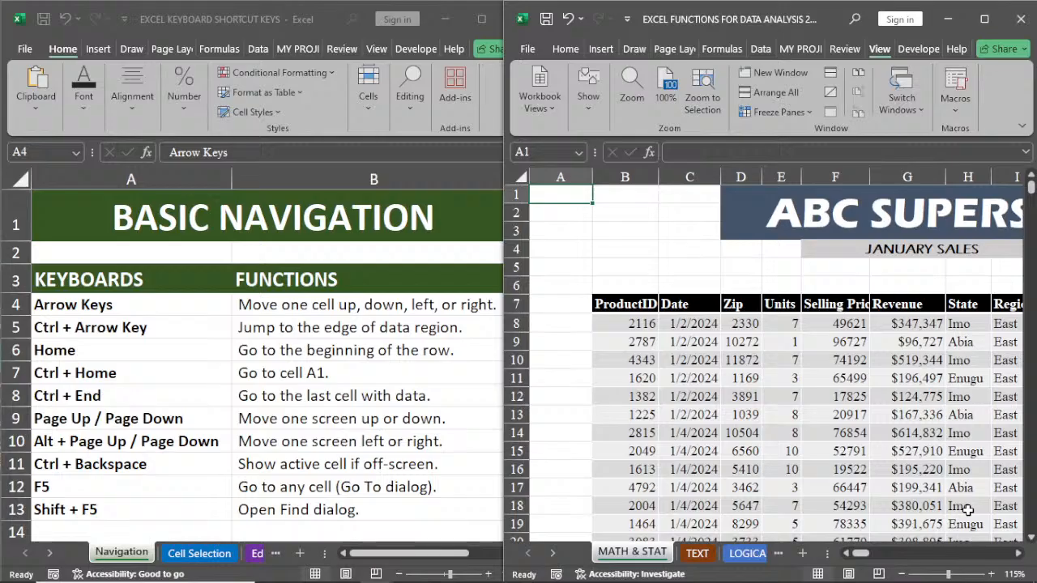
Step: Go to the beginning of row 15 from cell H15, and reselect H15
left_click(978, 456)
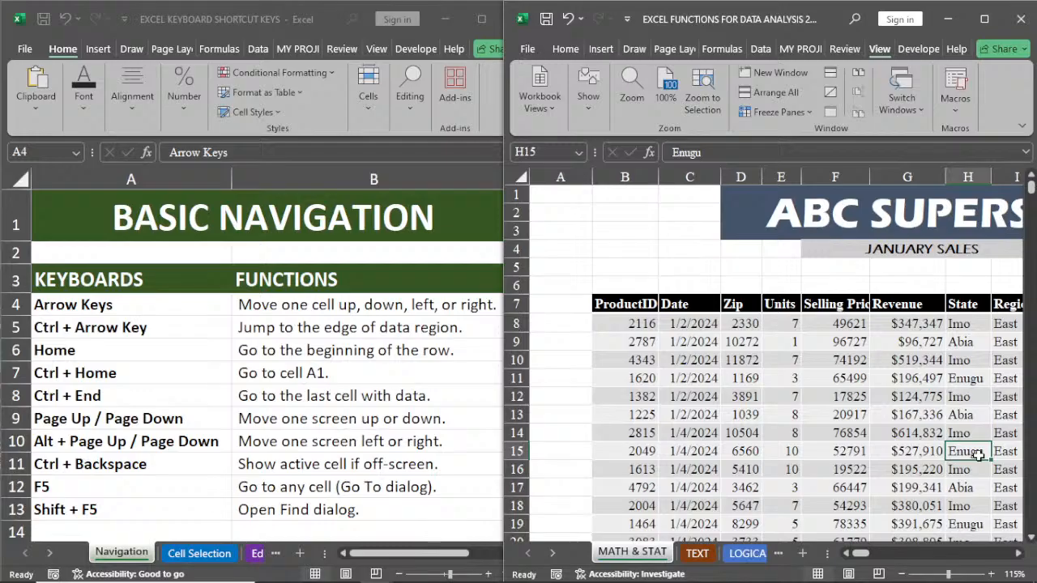
key("Home")
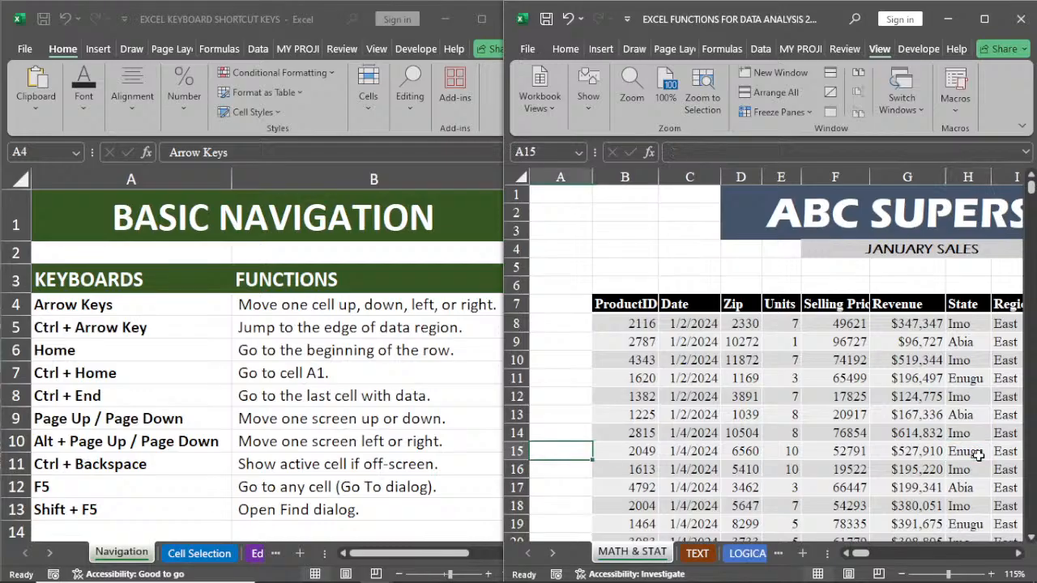
left_click(978, 456)
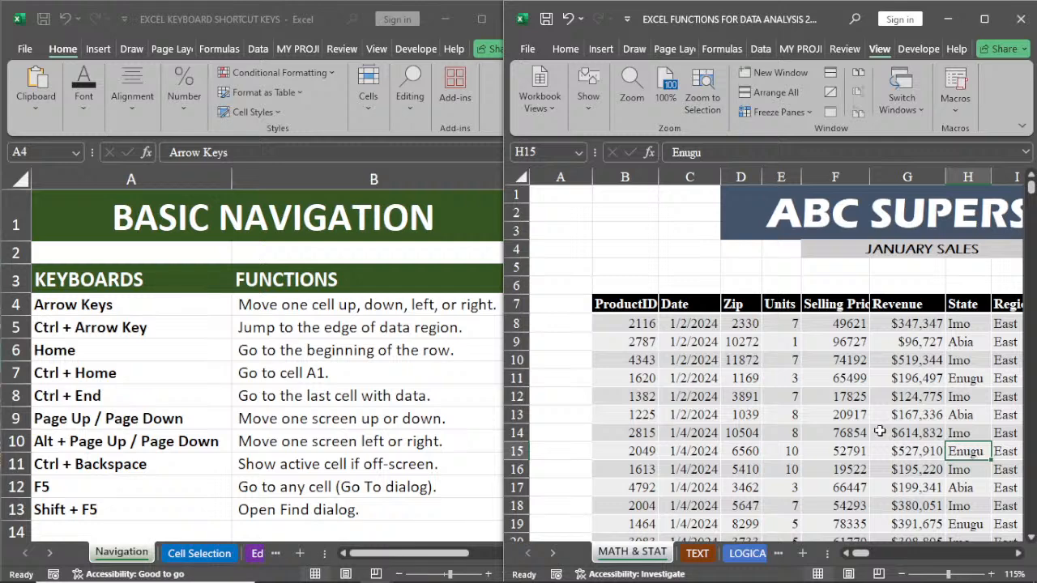
Step: Enter 2 in A2, 5 in B2, 1 in A3 and 8 in B3 on the MATH & STAT sheet
left_click(568, 210)
type("2")
left_click(614, 207)
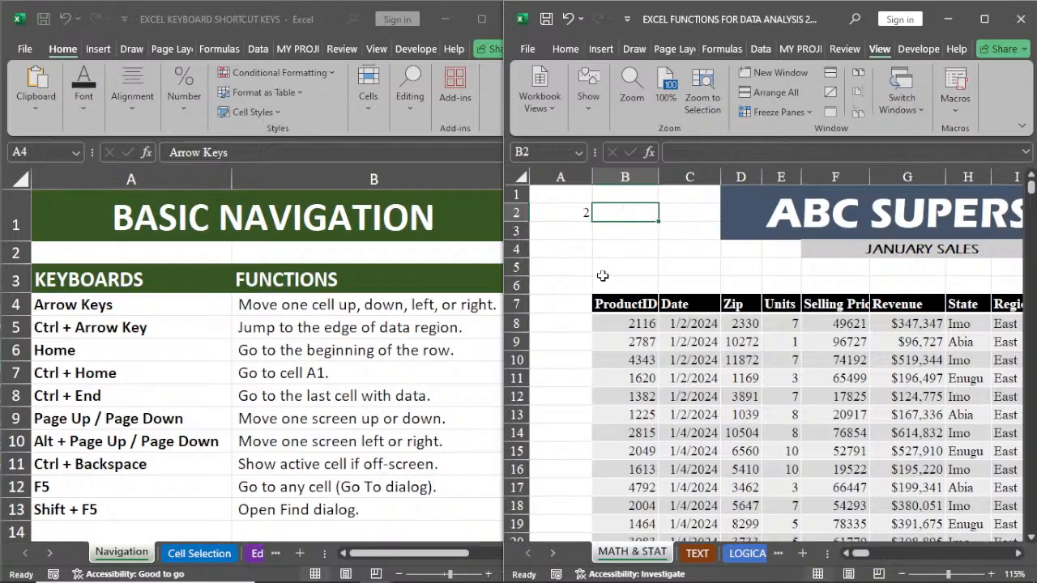
type("5")
left_click(567, 233)
type("1")
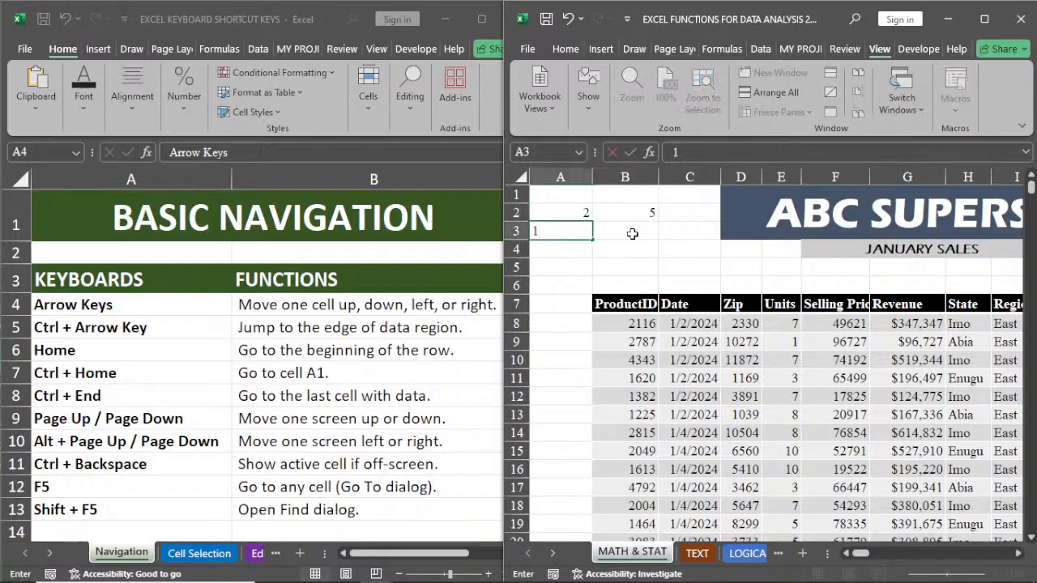
left_click(633, 233)
type("8")
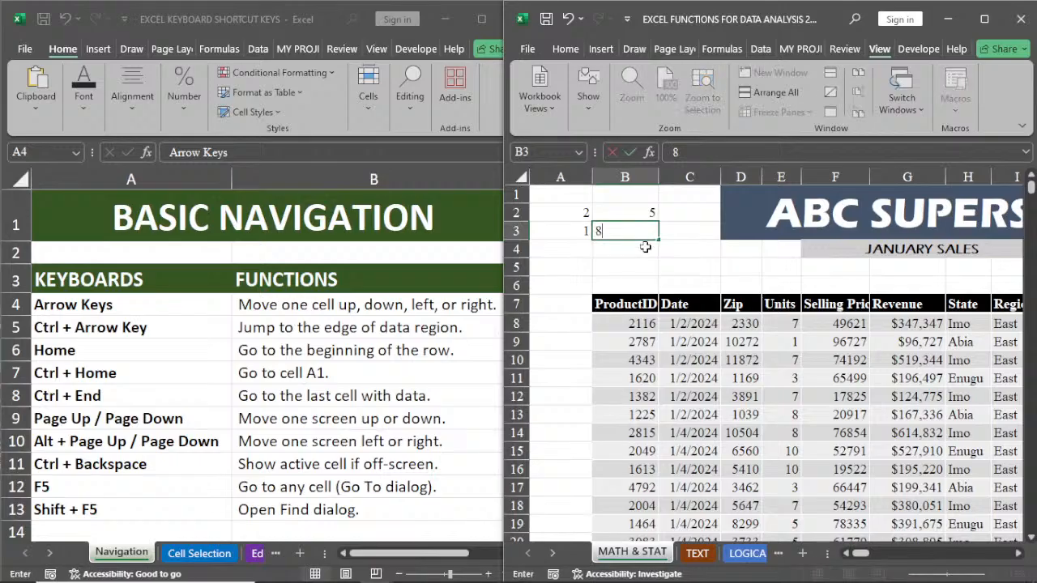
left_click(642, 251)
Step: Jump from cell A2 to the last used cell of the MATH & STAT sheet, BL5637, and view the table's last rows
left_click(574, 213)
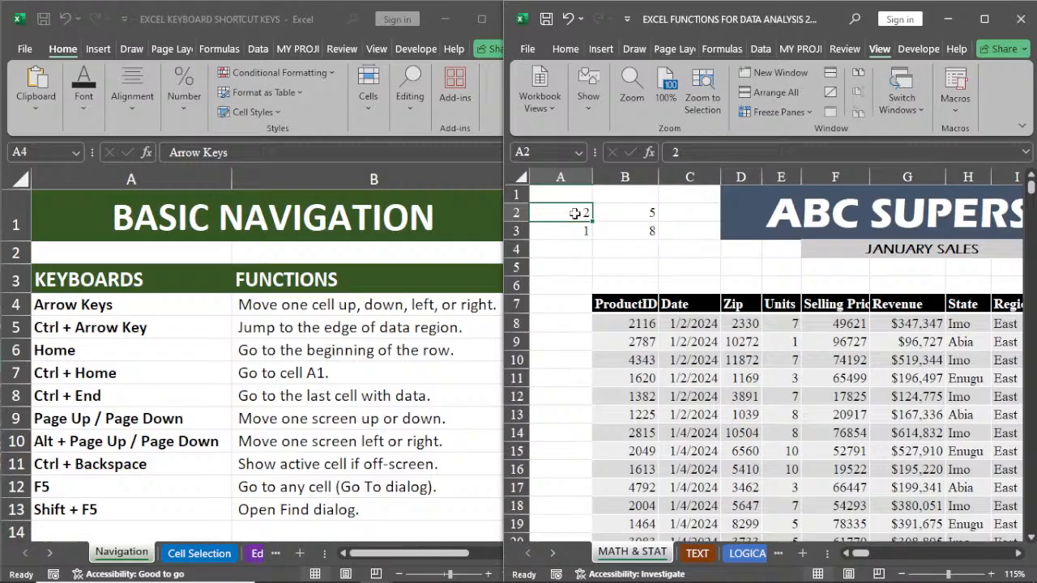
key("ctrl+End")
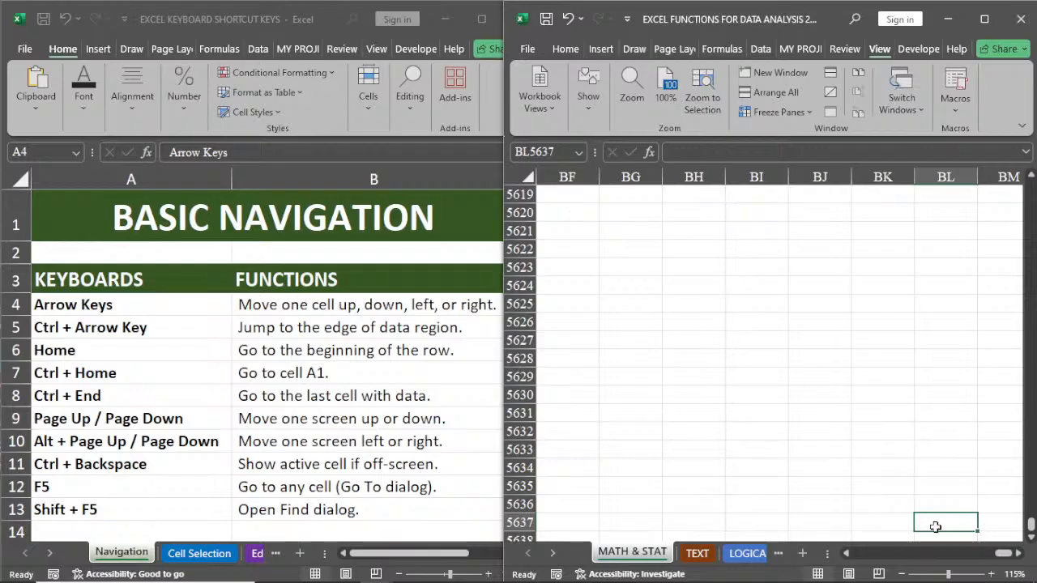
left_click_drag(1005, 555, 875, 557)
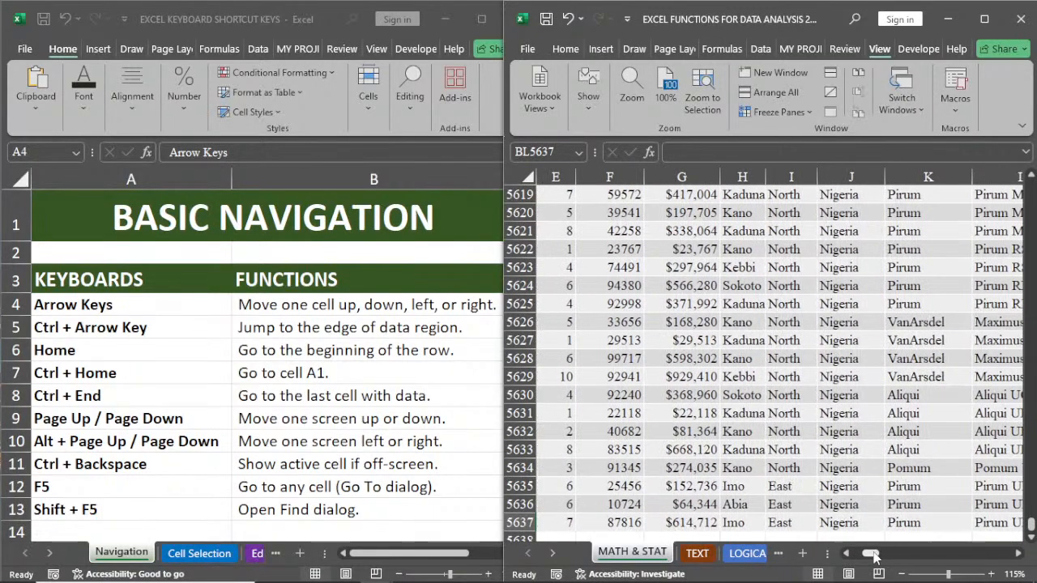
Step: Add a new worksheet and enter 24 in B5, 12 in C5, 34 in B6 and 15 in C6
left_click(802, 553)
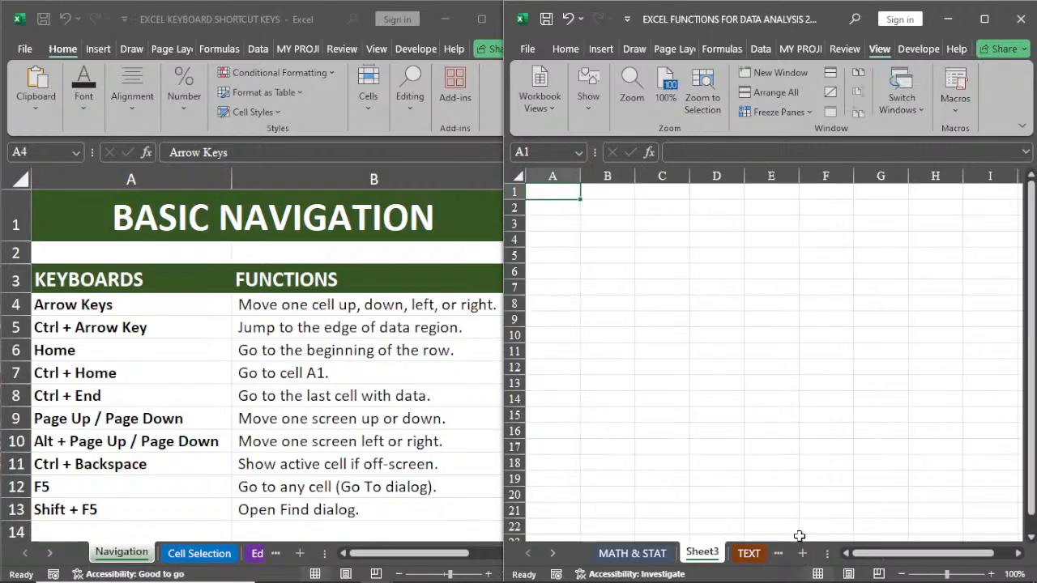
left_click(629, 252)
type("24")
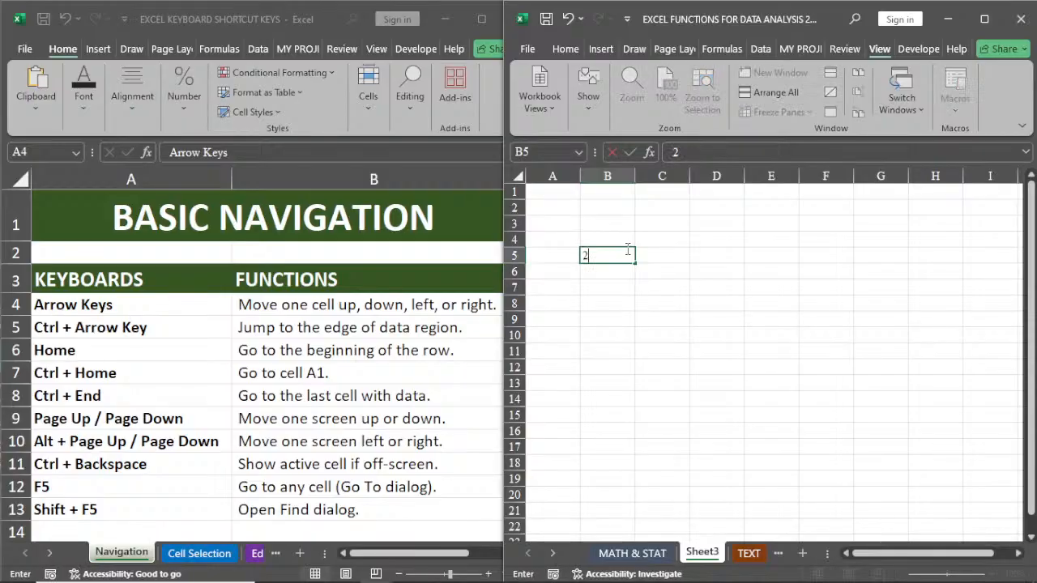
left_click(659, 257)
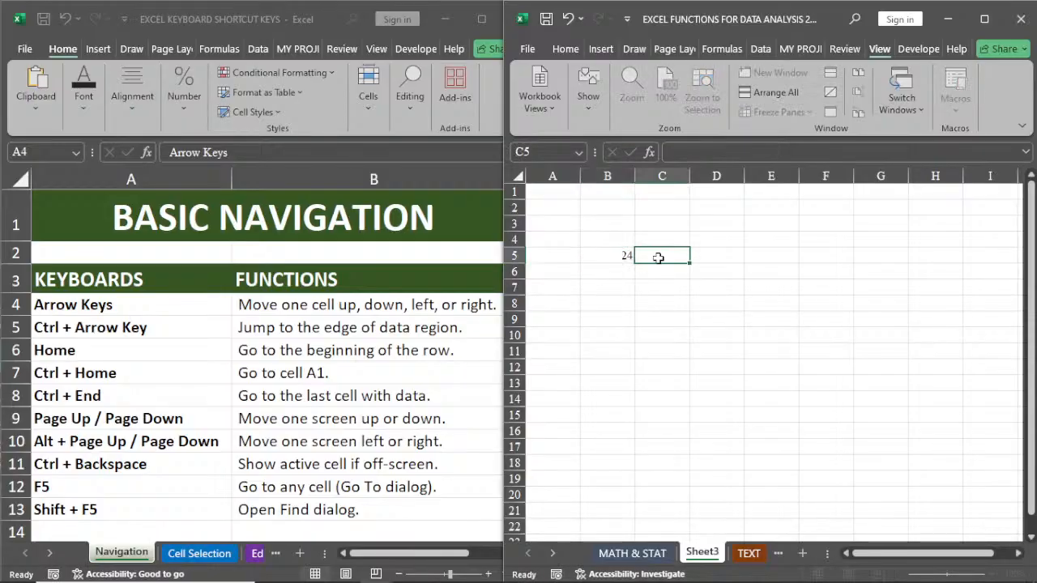
type("12")
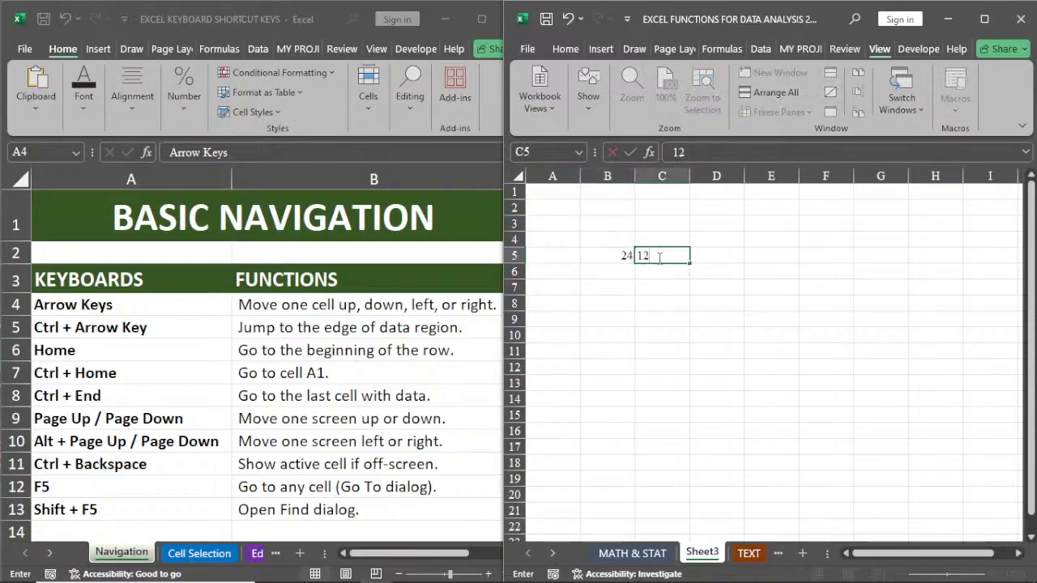
left_click(602, 274)
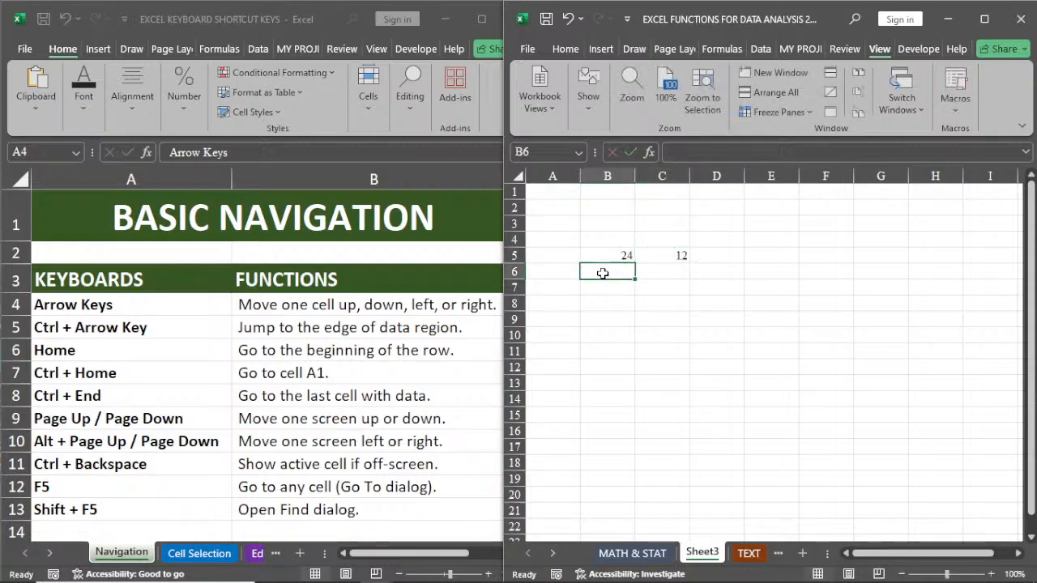
type("34")
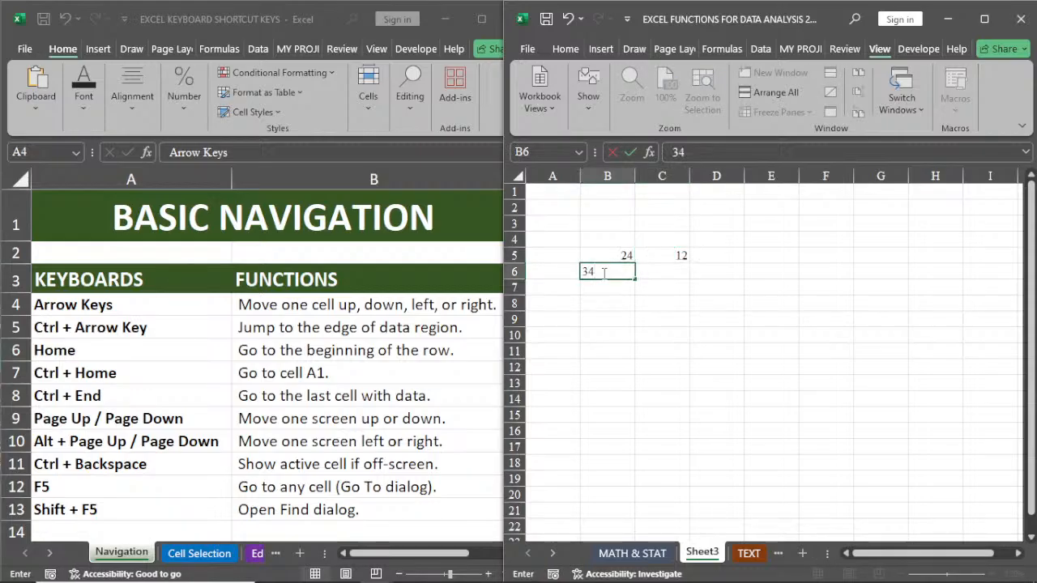
left_click(670, 278)
type("15")
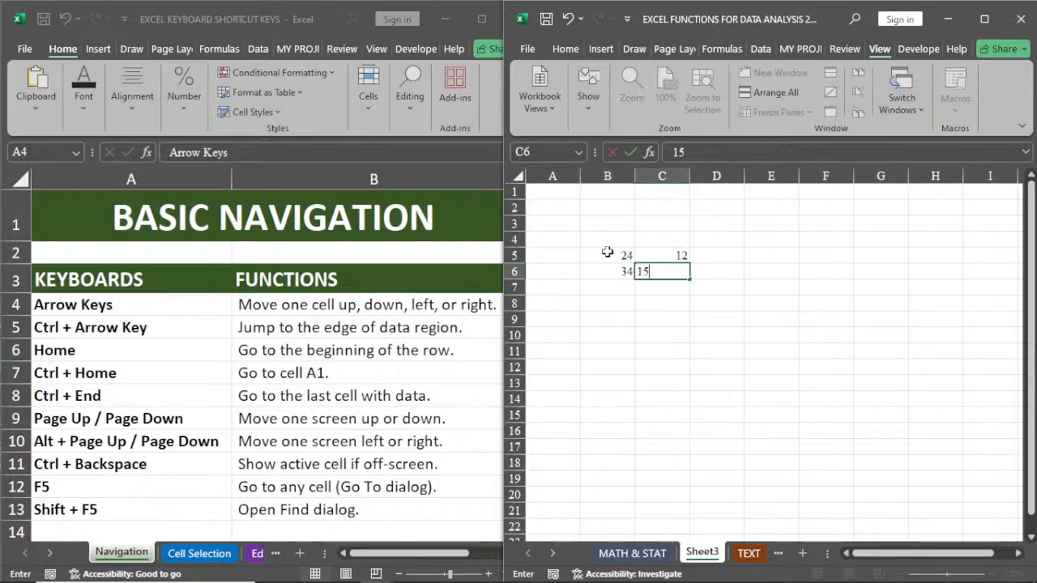
Step: Extend the series in B5:C6 down to row 18 and across to column G
left_click_drag(609, 256, 669, 283)
left_click_drag(610, 261, 654, 270)
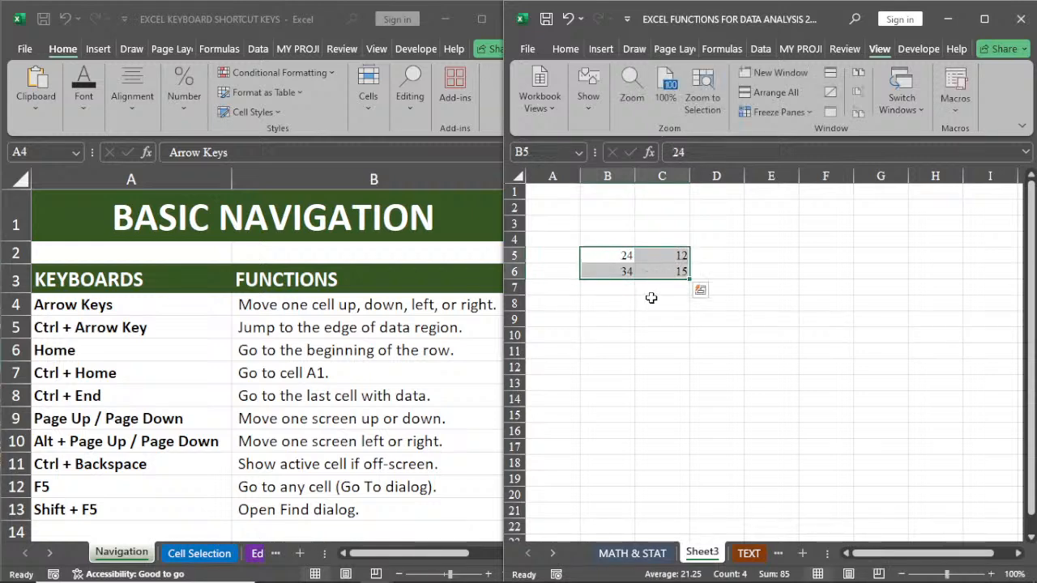
left_click_drag(688, 281, 686, 465)
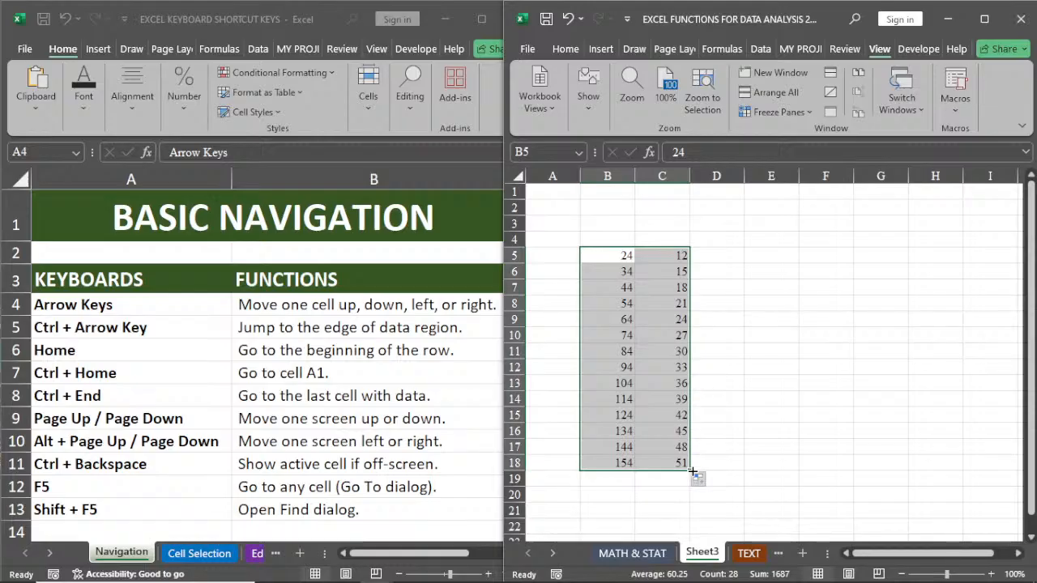
left_click_drag(693, 470, 899, 475)
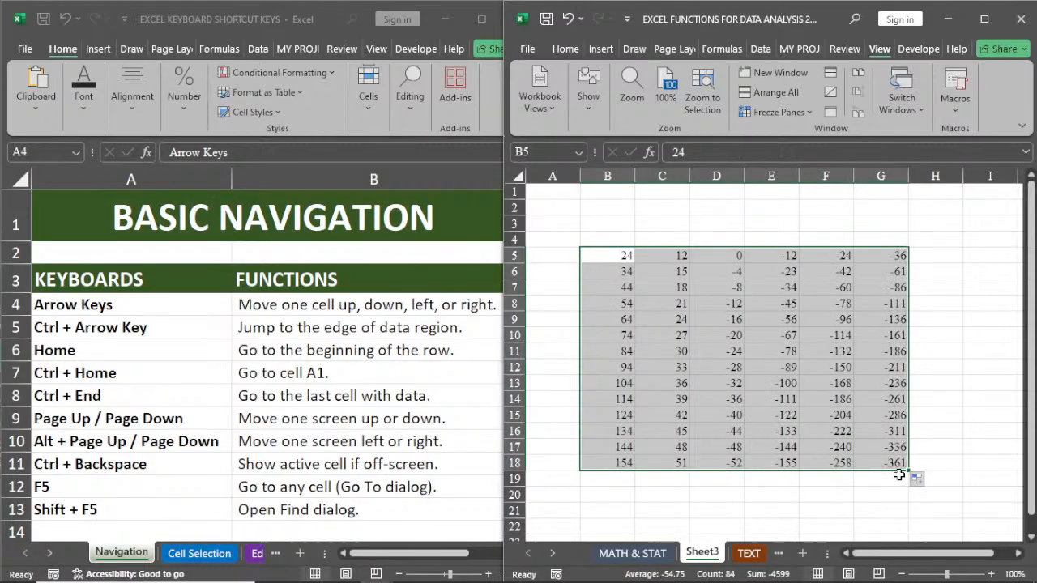
Step: Jump from cell C6 to the last cell with data, G18
left_click(845, 398)
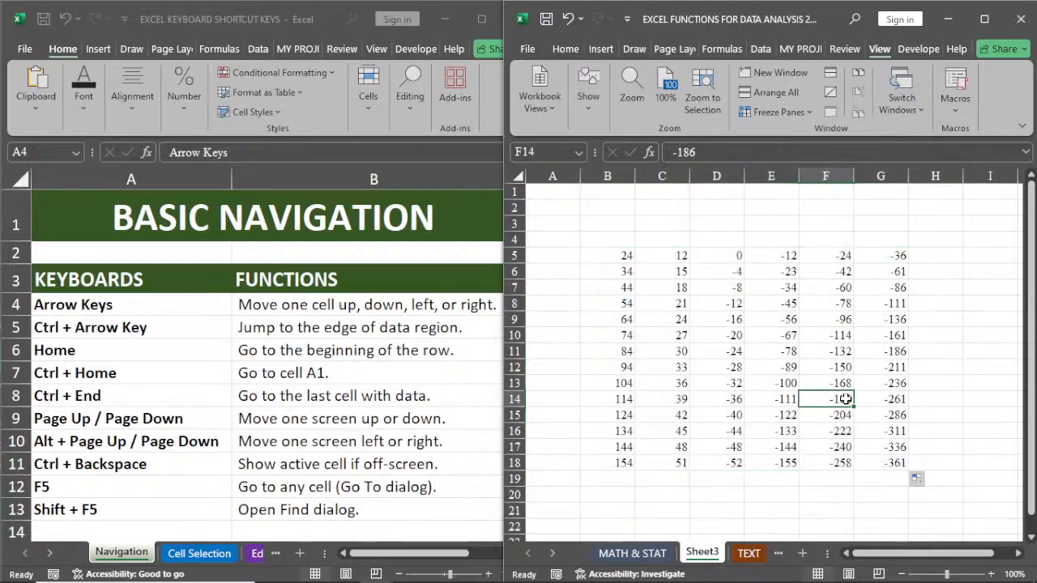
left_click(661, 272)
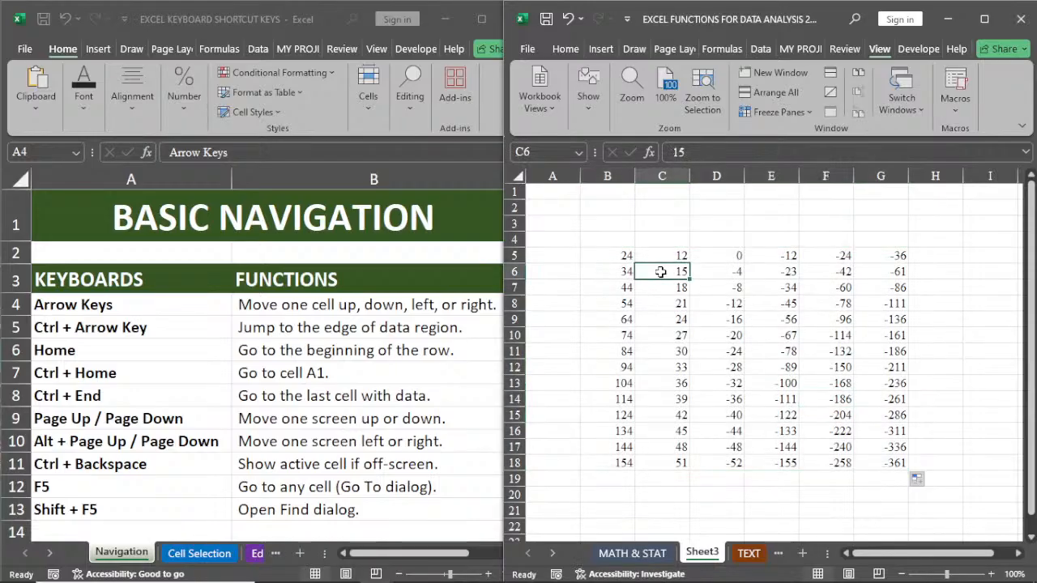
key("ctrl+End")
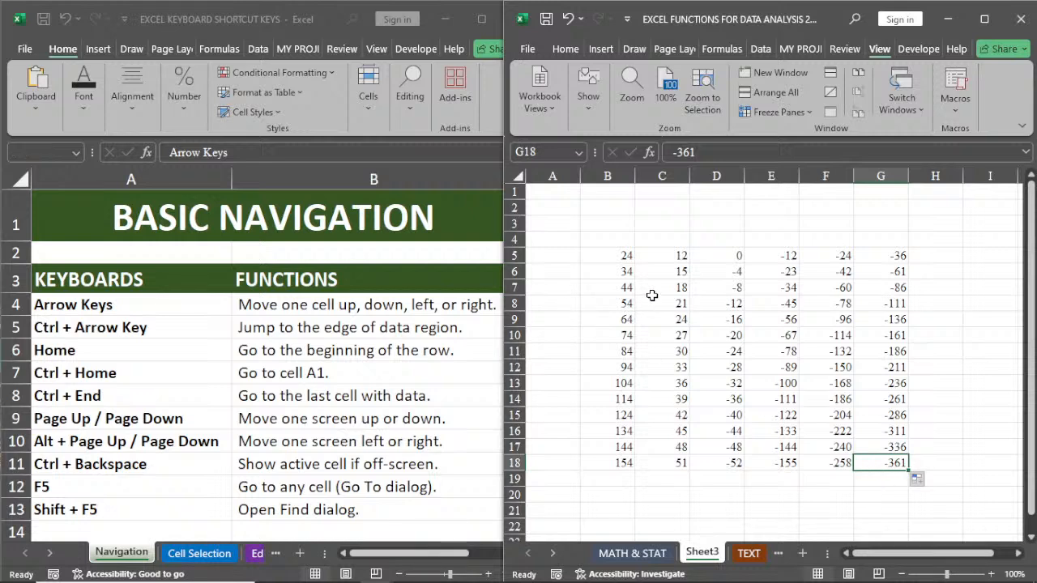
Step: Highlight the data range B5:G18, jump from cell B12 to the last data cell G18, and select D12
left_click_drag(607, 257, 867, 468)
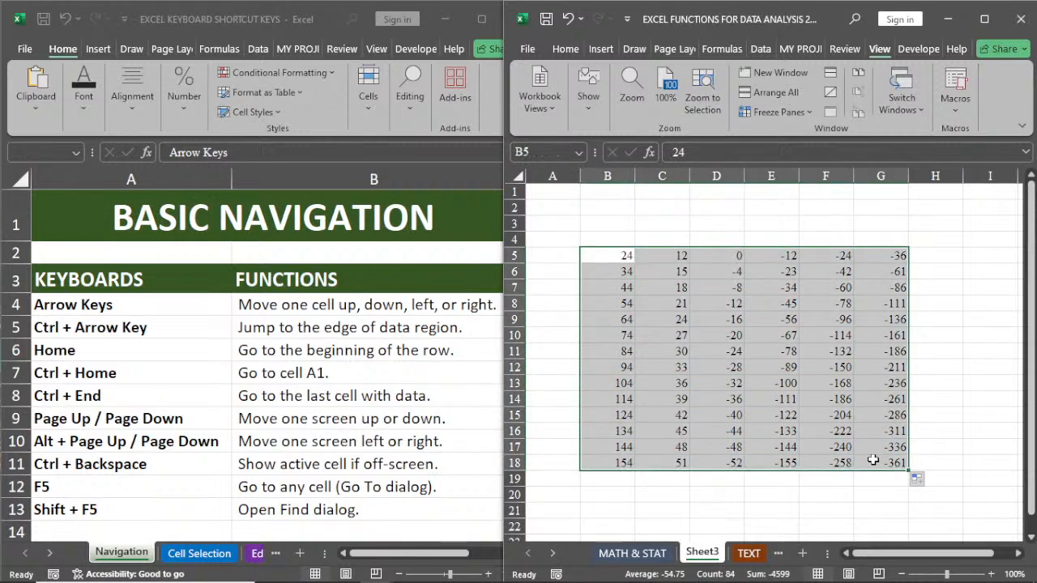
left_click(639, 279)
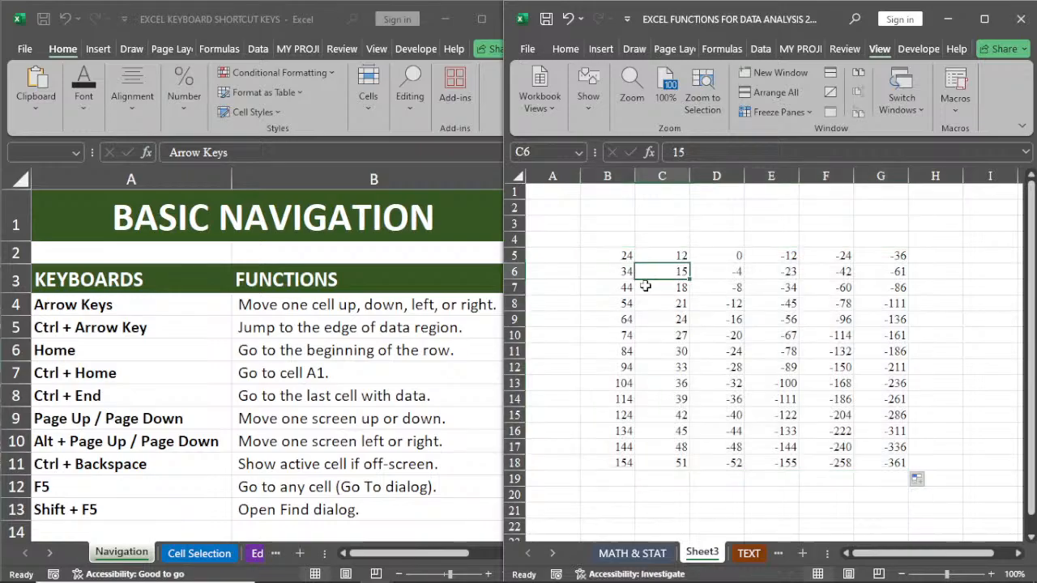
left_click(626, 366)
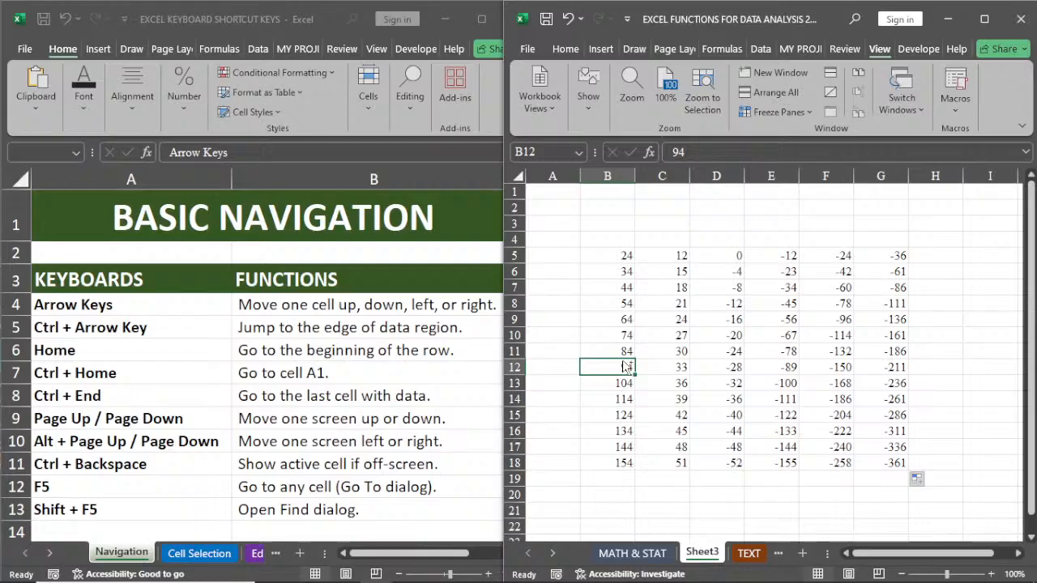
key("ctrl+End")
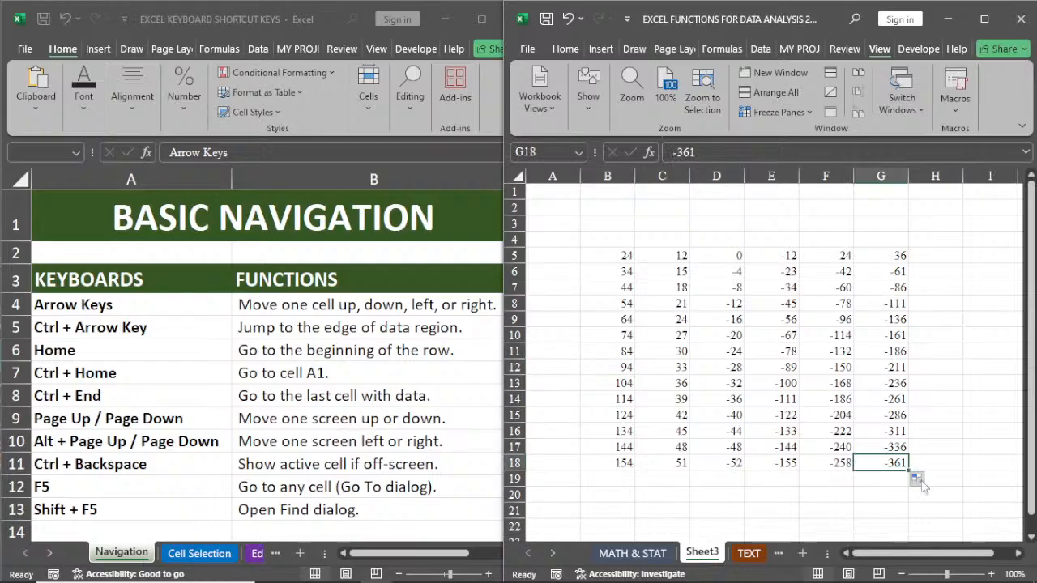
left_click(742, 372)
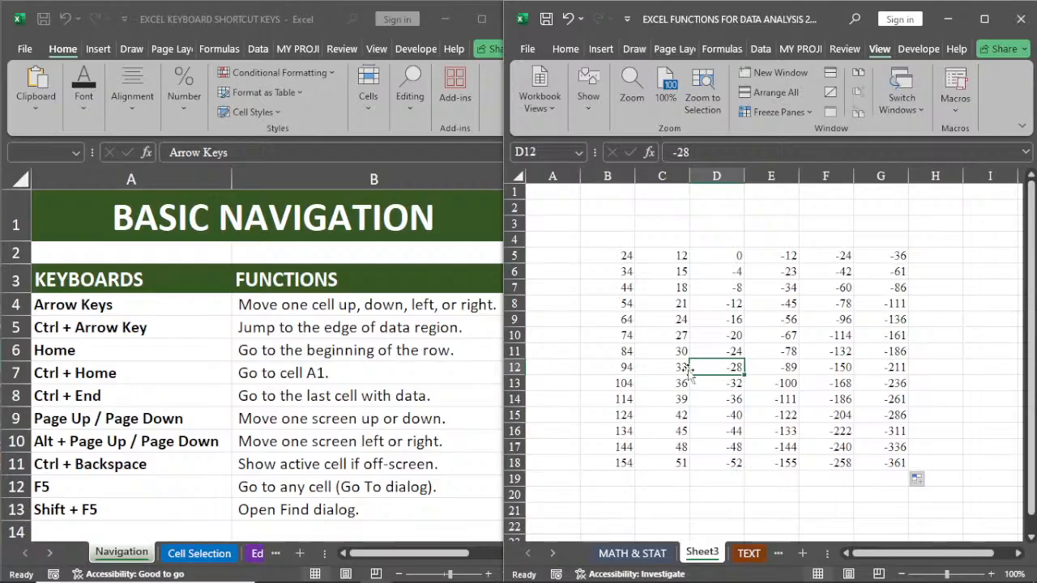
Step: Return to the top of the MATH & STAT sheet and select cell I11 in the Region column
left_click(630, 559)
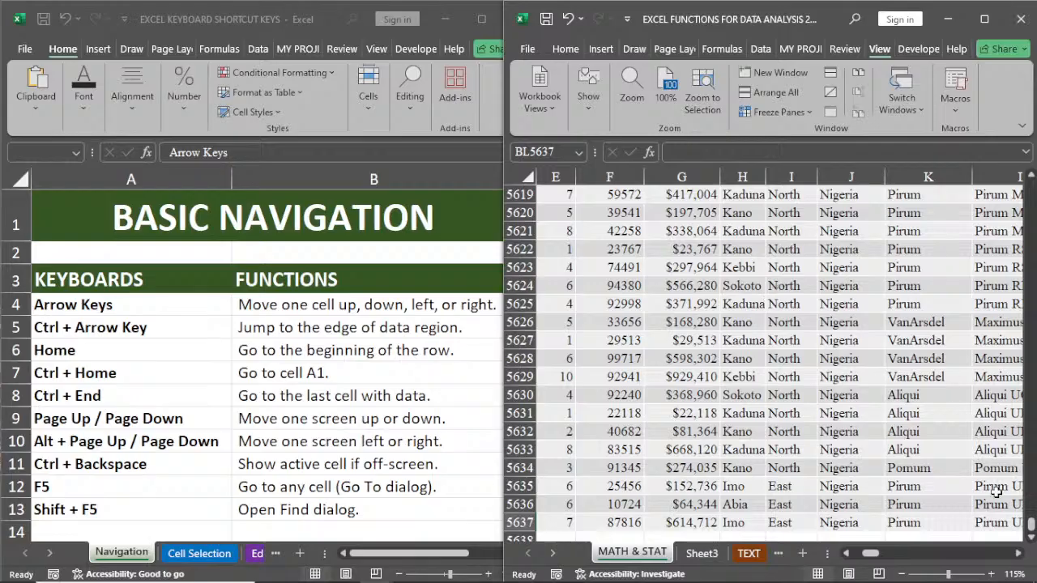
left_click_drag(1031, 525, 1031, 188)
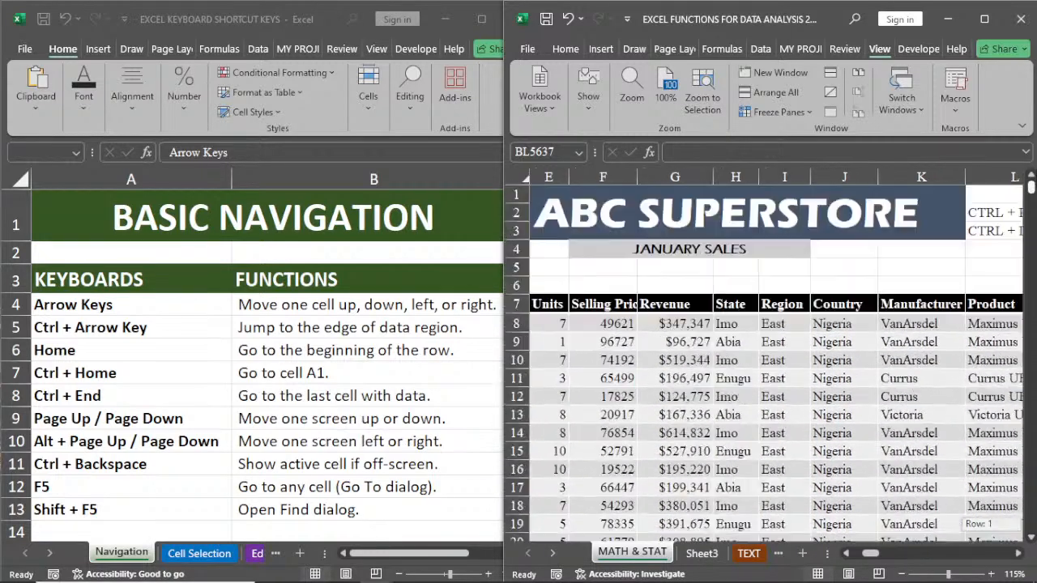
left_click(773, 378)
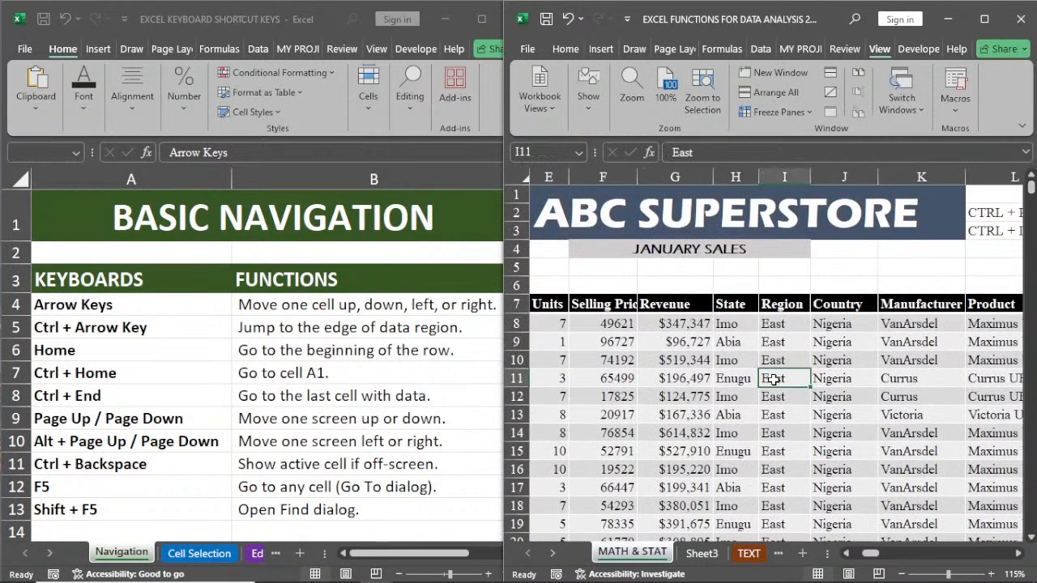
Step: Select the Date header in C7, move one screen down to C26, and return one screen up
left_click(845, 555)
left_click(845, 554)
left_click(845, 554)
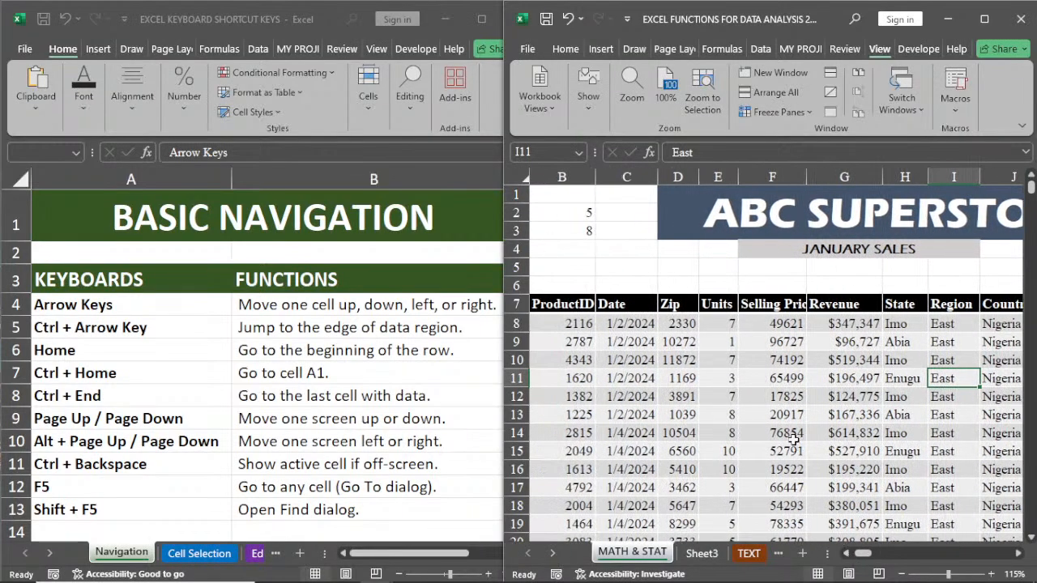
left_click(640, 303)
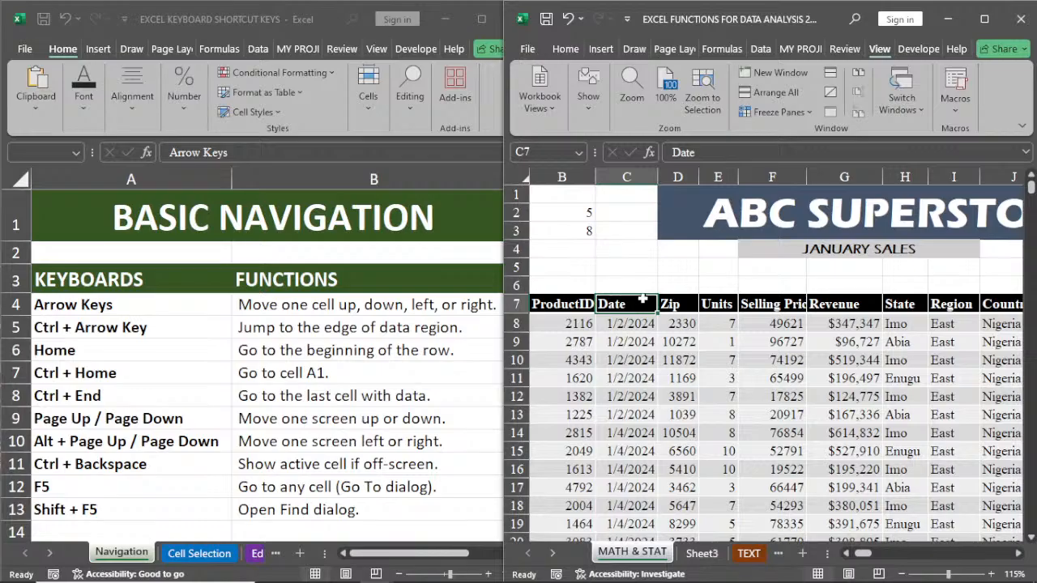
key("Page_Down")
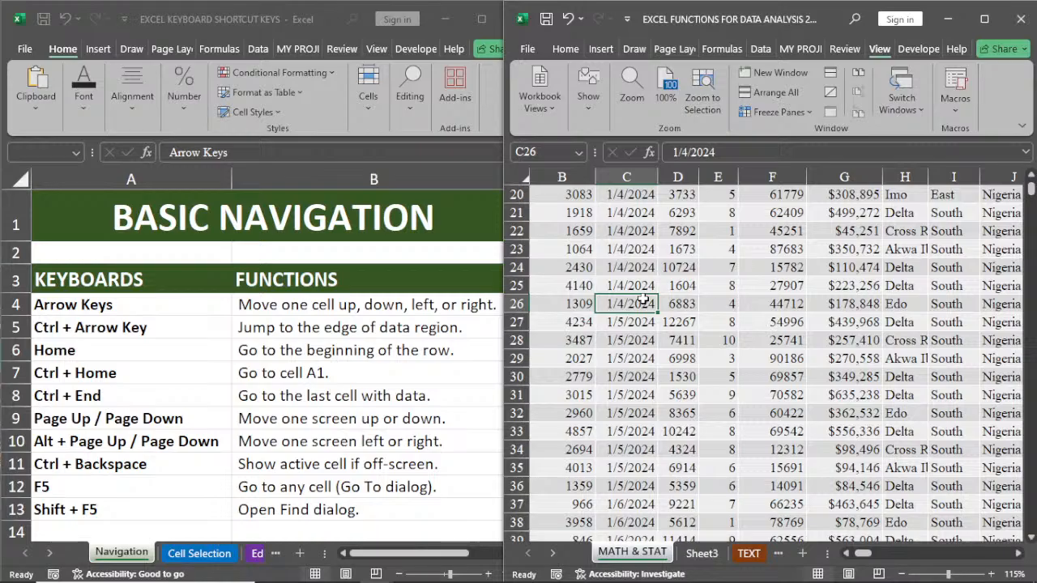
key("Page_Up")
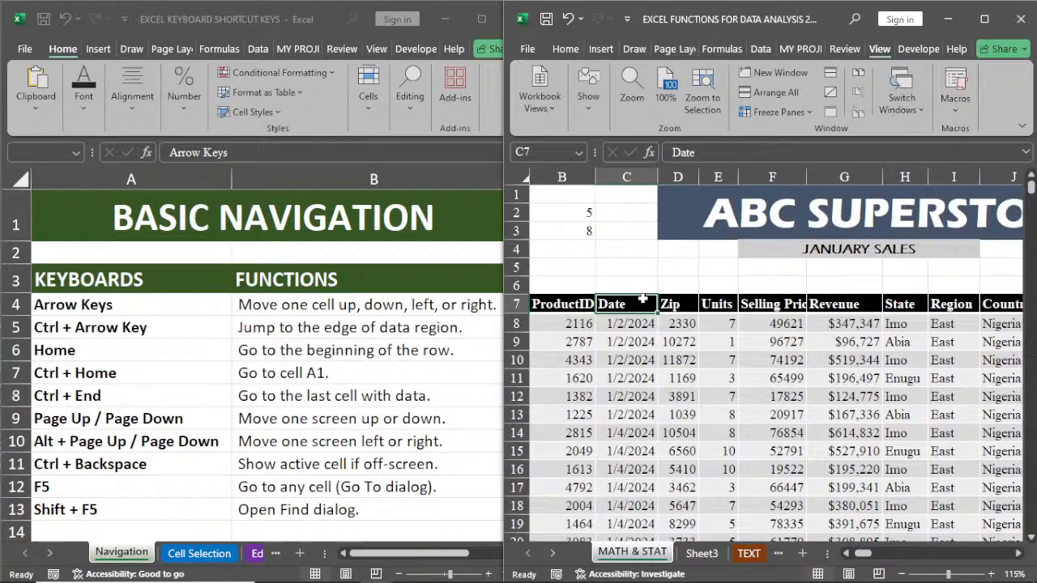
Step: Move screen by screen down column C to C254, and back up to the Date header in C7
key("Page_Down")
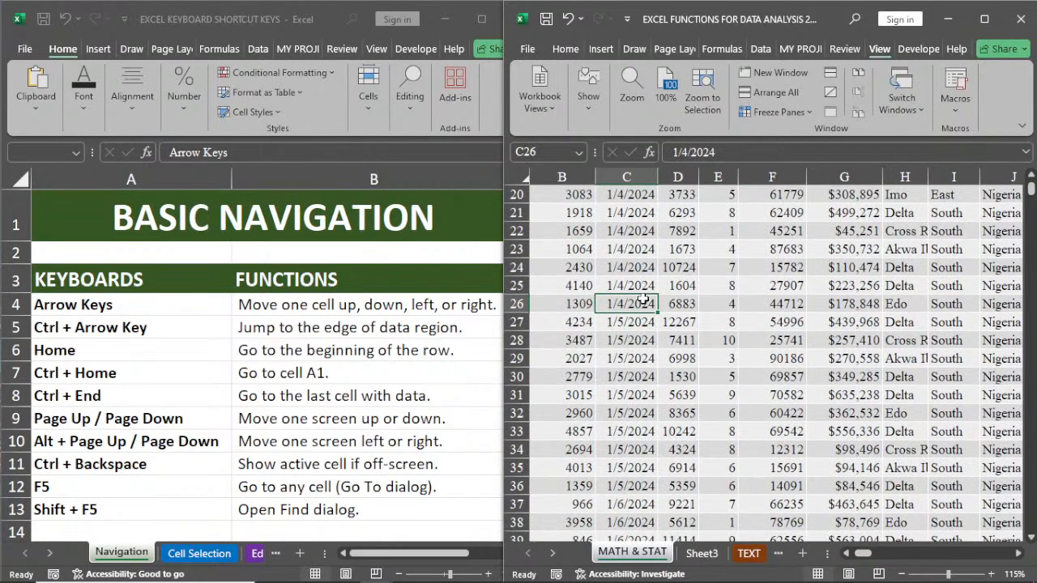
key("Page_Down")
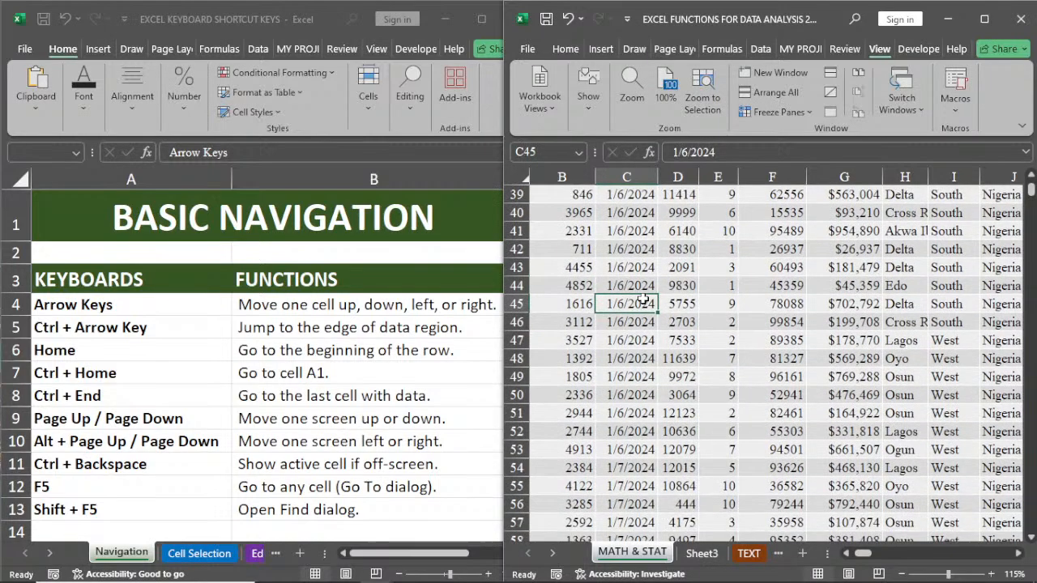
key("Page_Down")
key("Page_Down")
key("Page_Down")
key("Page_Down")
key("Page_Down")
key("Page_Down")
key("Page_Down")
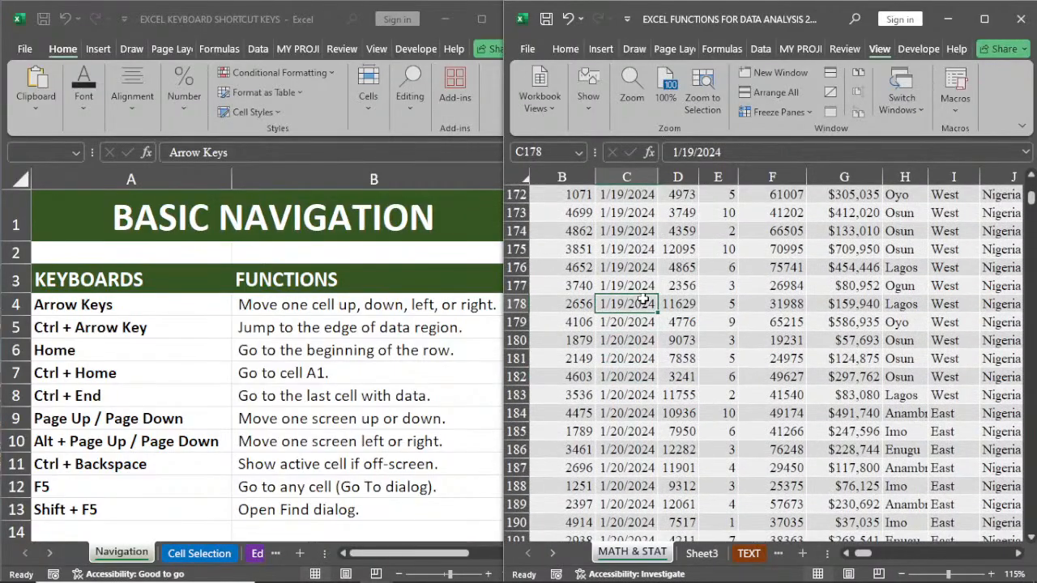
key("Page_Down")
key("Page_Down")
key("Page_Down")
key("Page_Down")
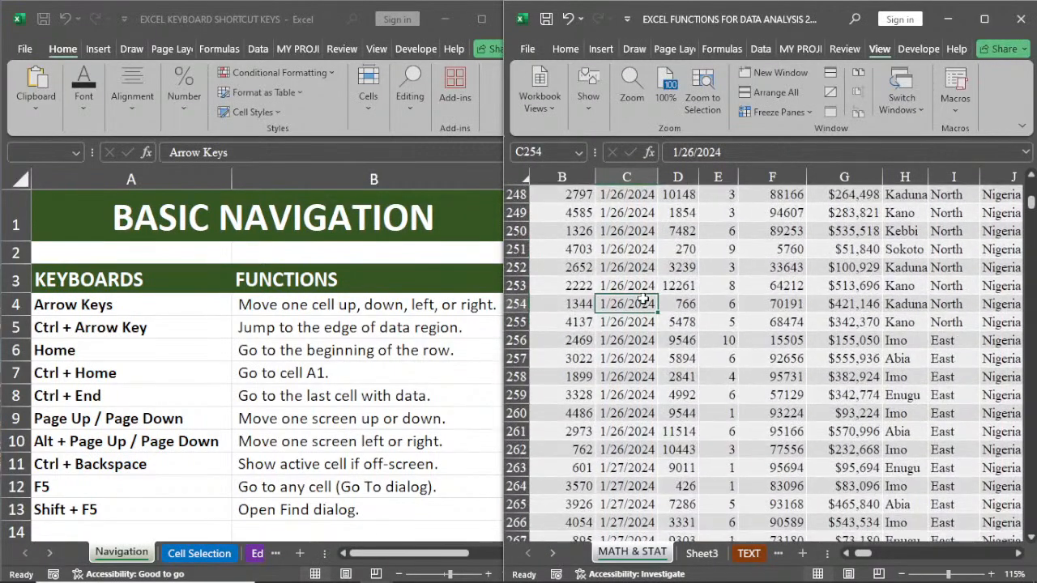
key("Page_Up")
key("Page_Up")
key("Page_Up")
key("Page_Up")
key("Page_Up")
key("Page_Up")
key("Page_Up")
key("Page_Up")
key("Page_Up")
key("Page_Up")
key("Page_Up")
key("Page_Up")
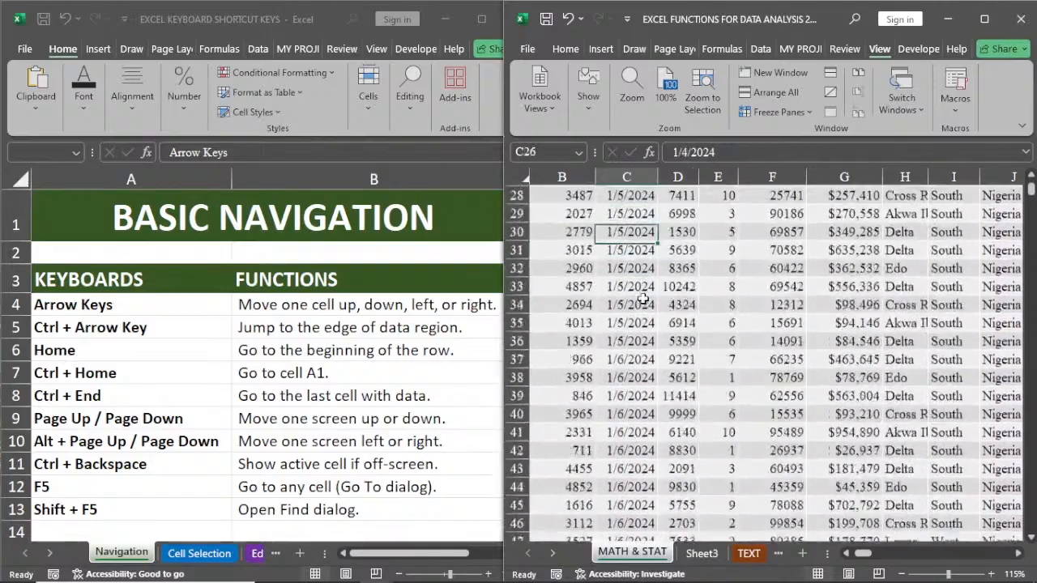
key("Page_Up")
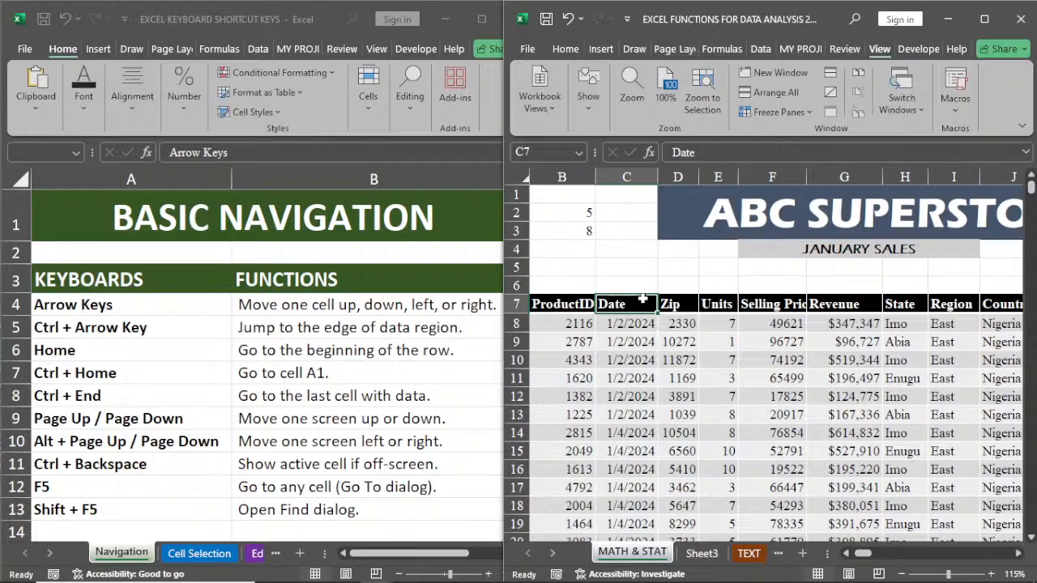
Step: Select cell C10, move one screen right to K10, and return one screen left to C10
left_click(648, 360)
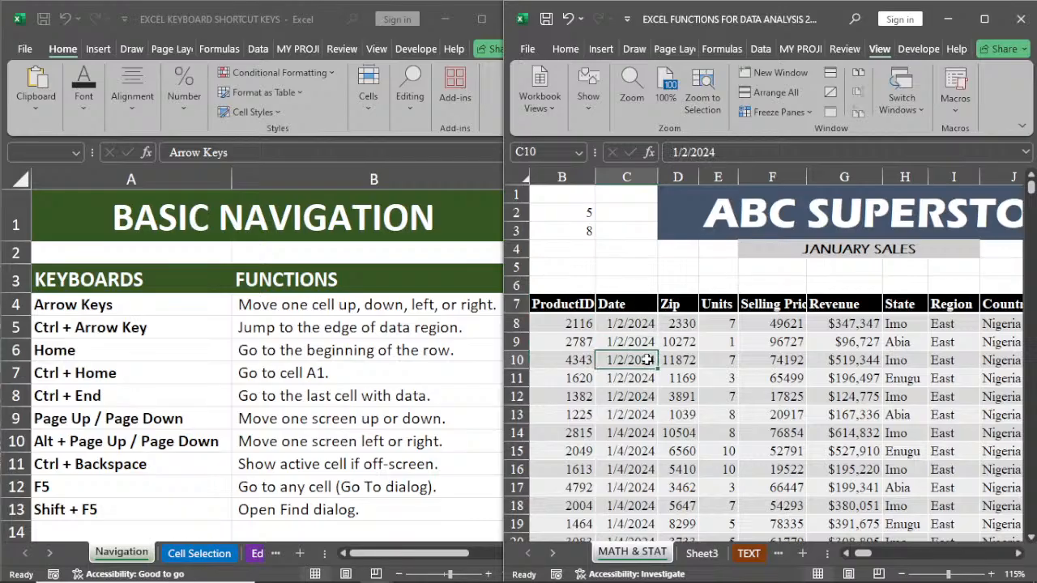
key("alt")
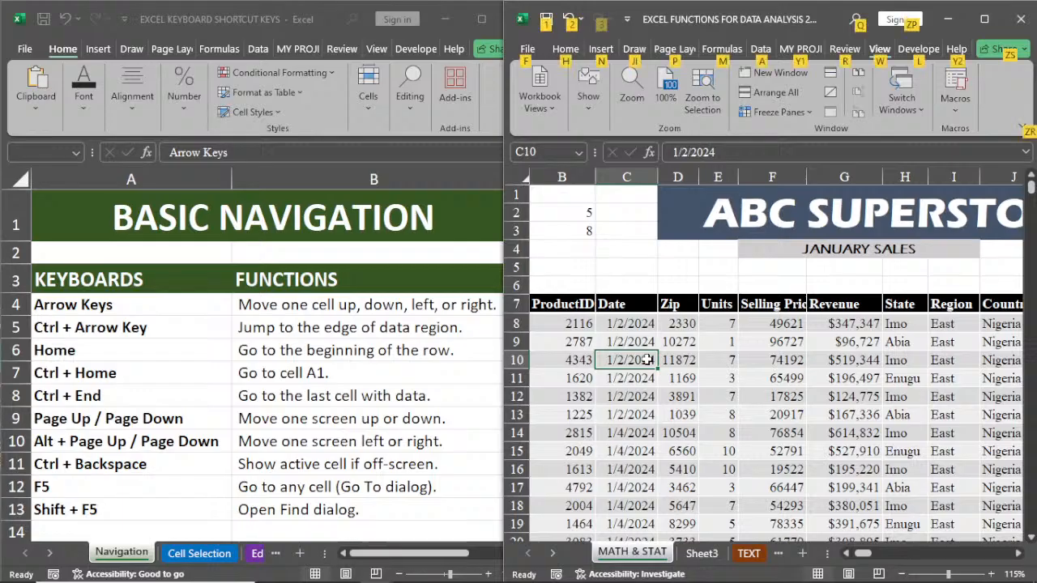
key("alt+Page_Down")
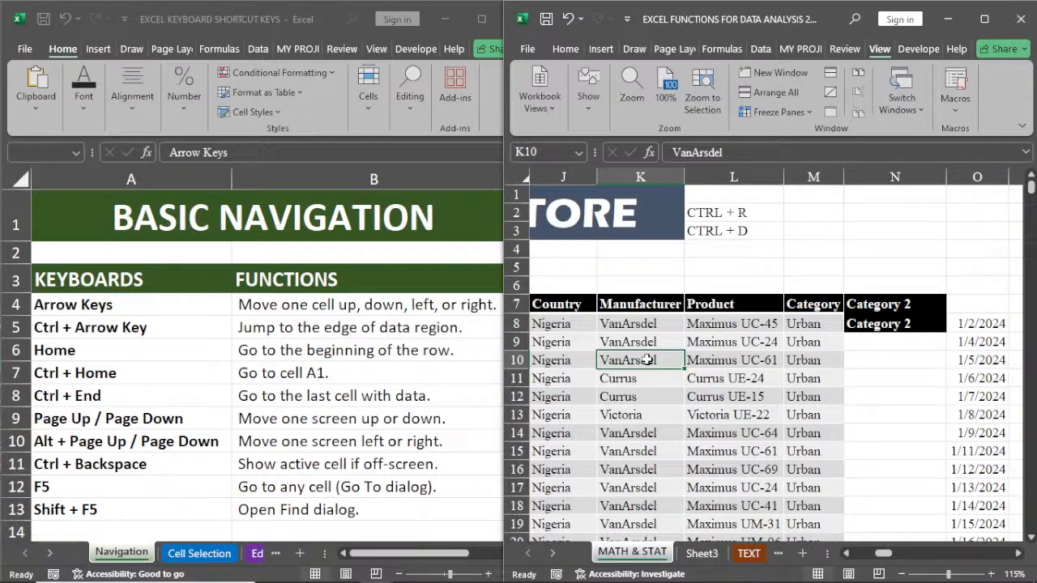
key("alt+Page_Up")
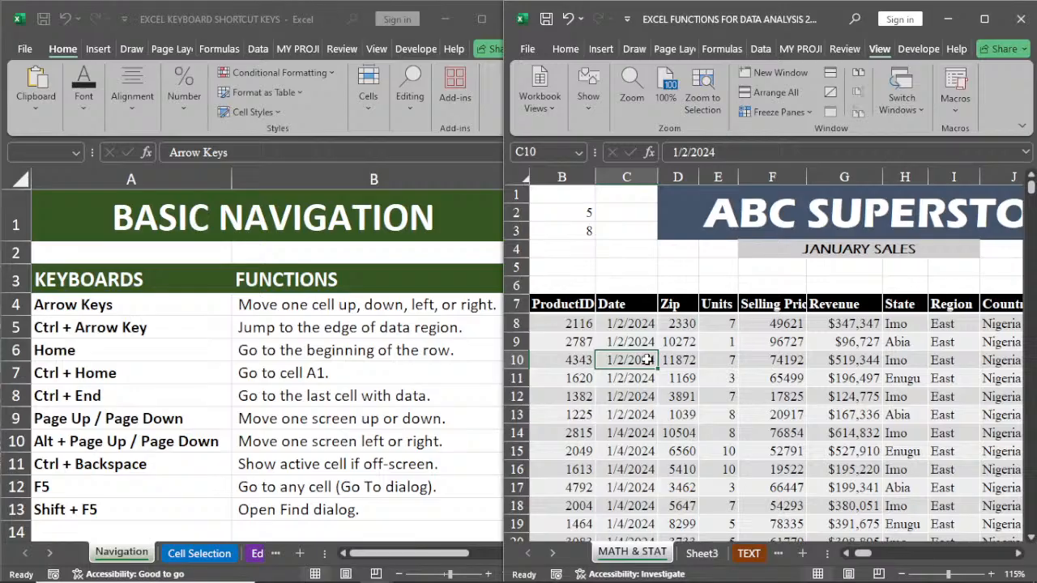
Step: Start a SUM formula in cell J5 over the Revenue range G8:G5637, and cancel the entry
left_click(1019, 553)
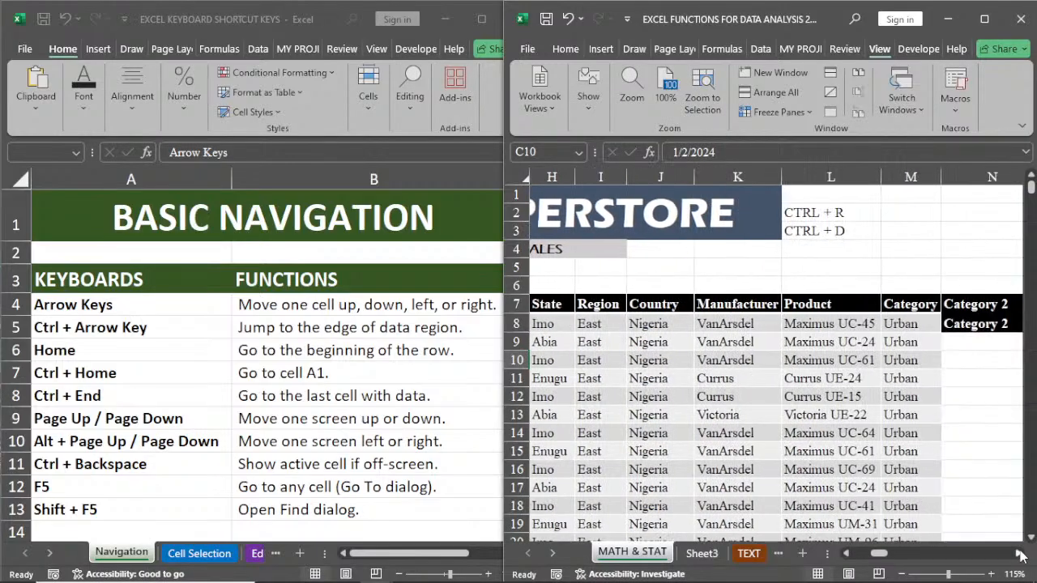
left_click(846, 553)
left_click(846, 554)
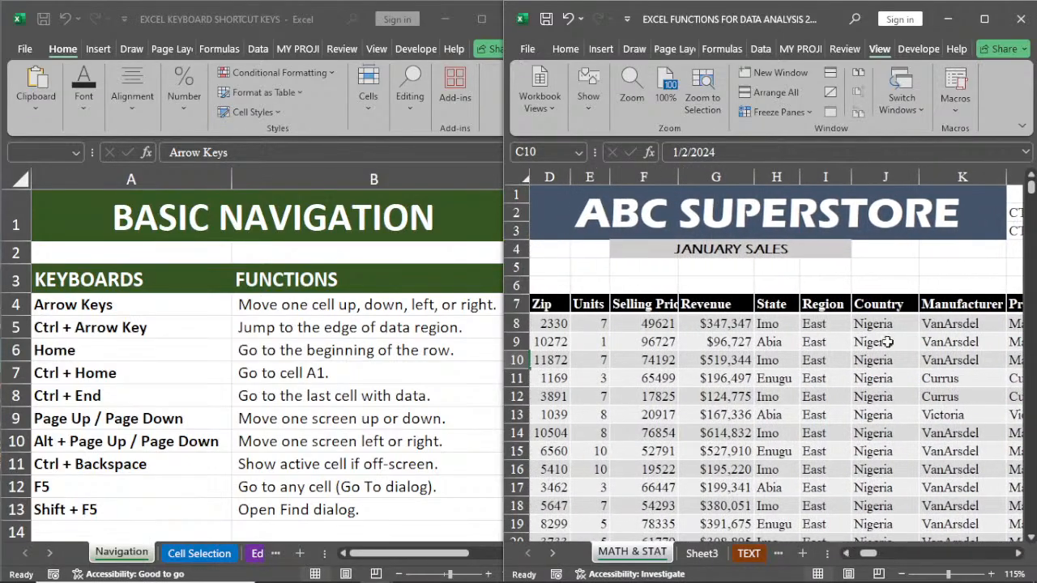
left_click(891, 266)
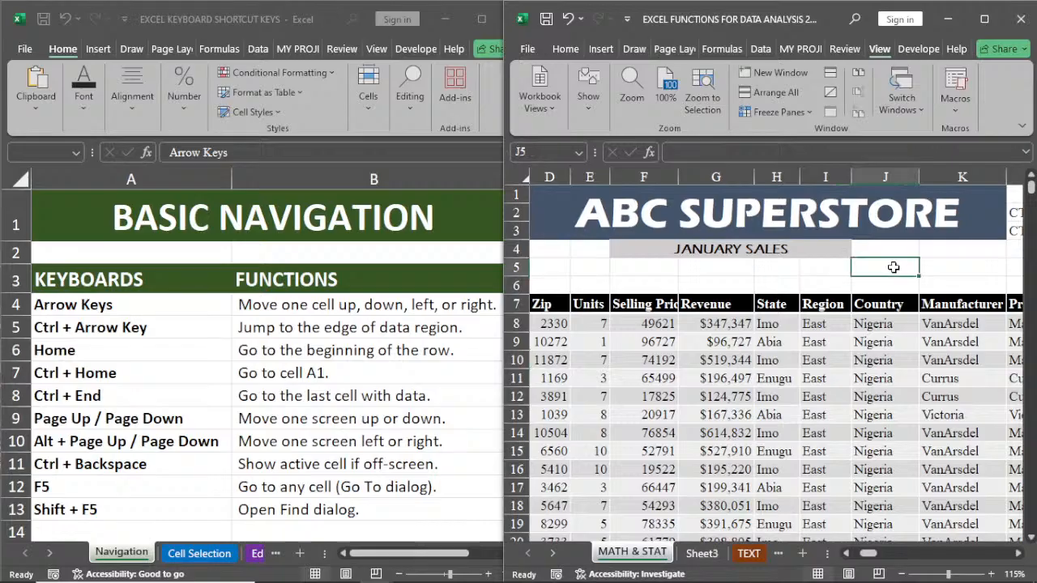
type("=SU")
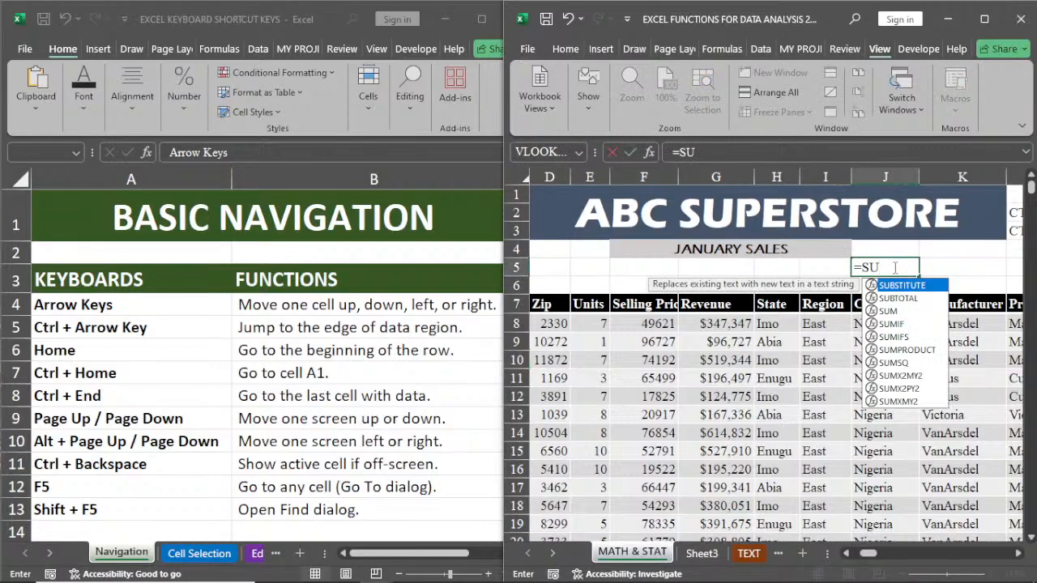
double_click(891, 311)
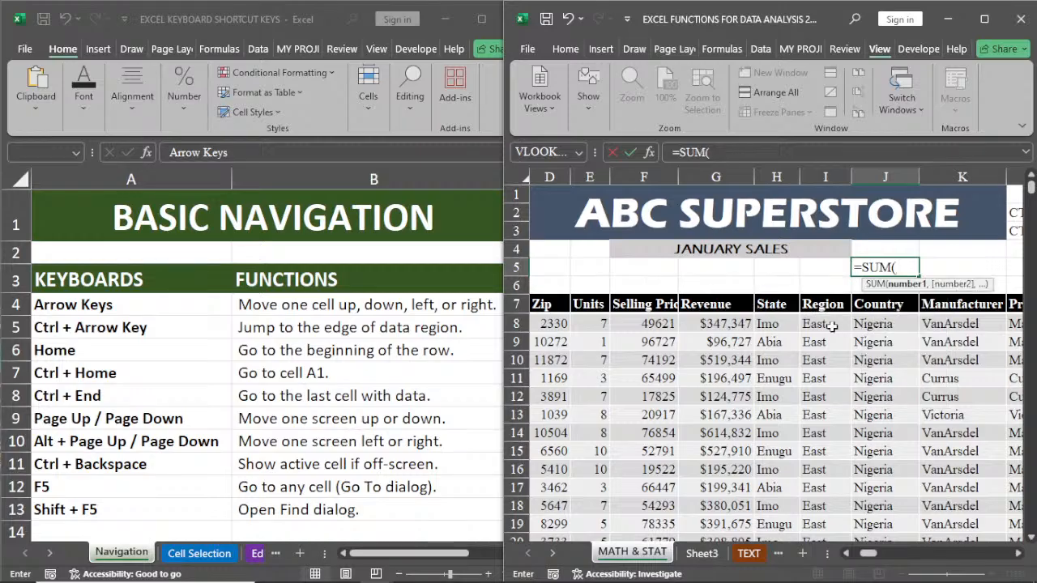
left_click(706, 324)
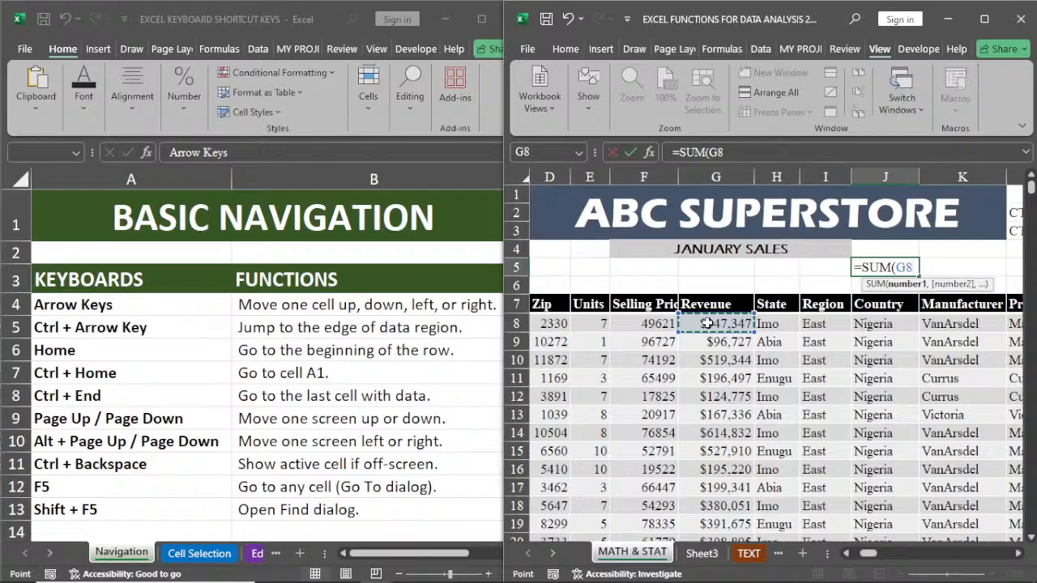
key("ctrl+shift+Down")
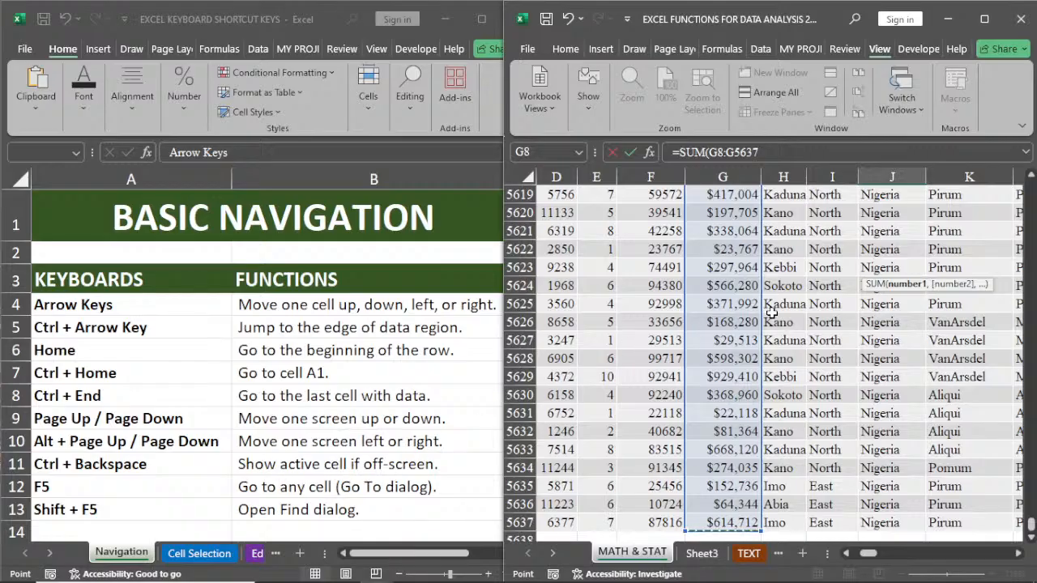
key("Escape")
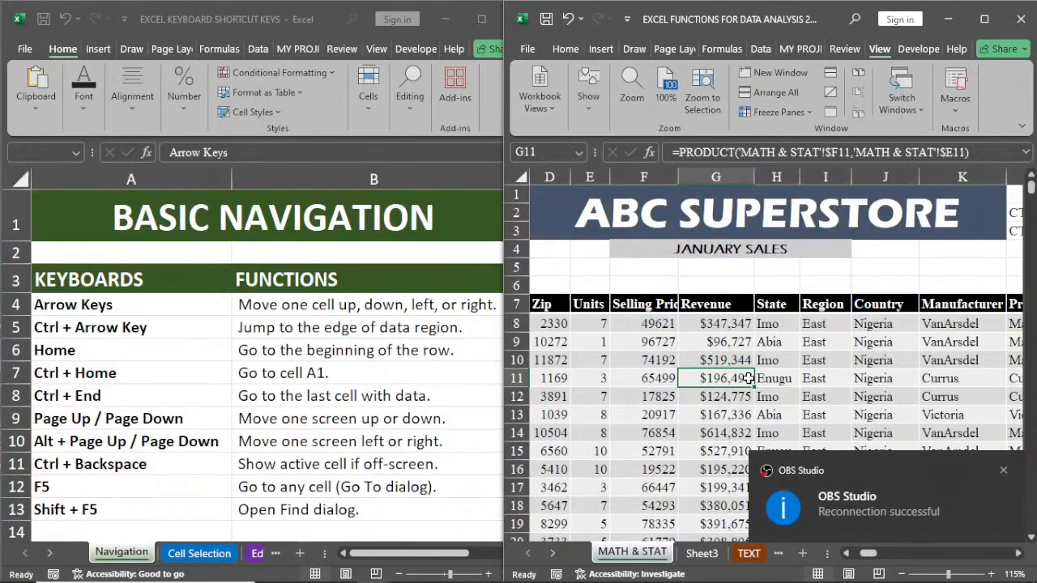
Step: Select cell G13 in the Revenue column and use Go To with the reference AA1212
left_click(625, 416)
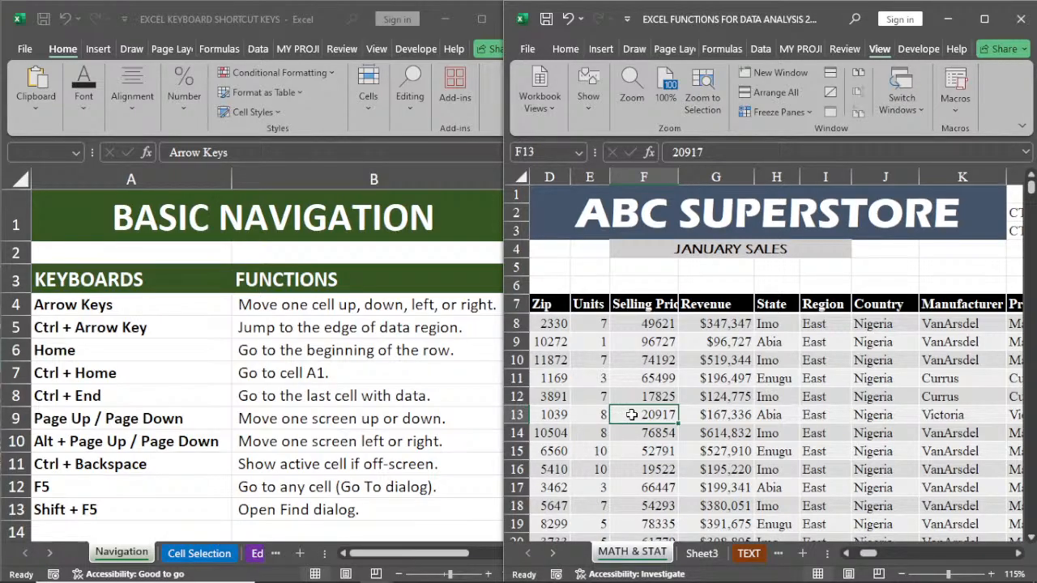
left_click(727, 414)
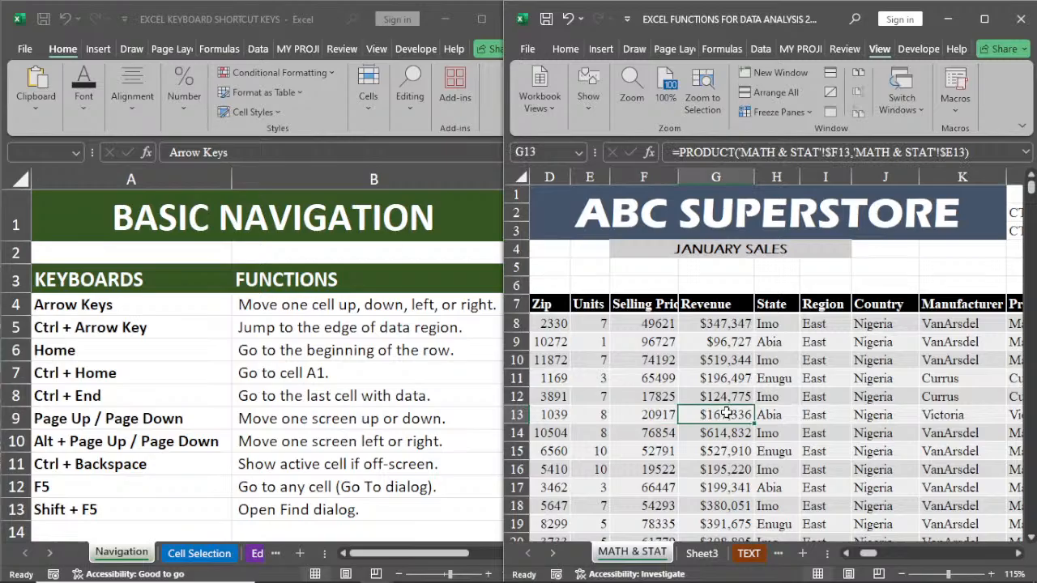
key("F5")
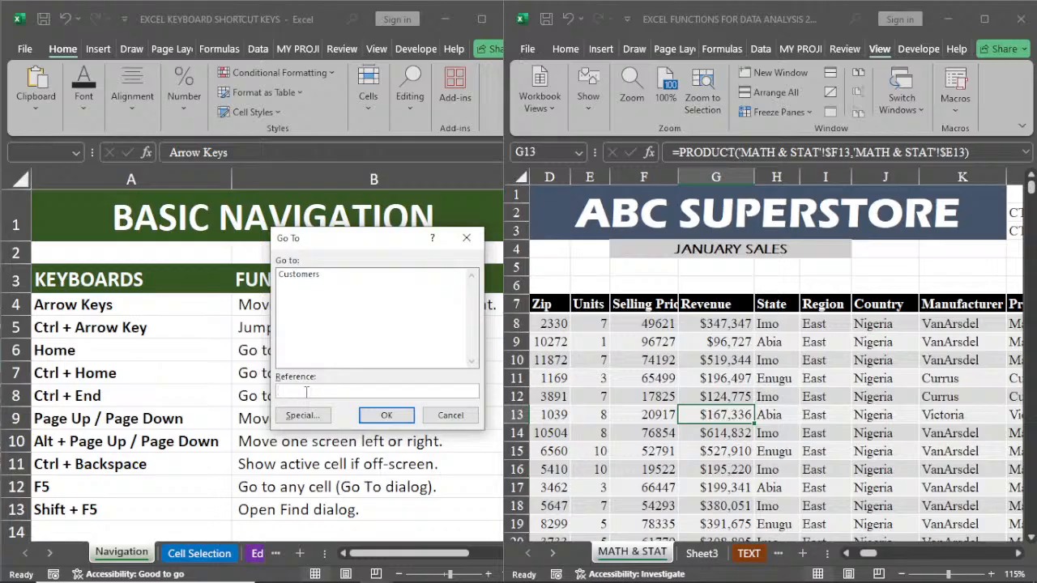
type("AA1212")
left_click(384, 420)
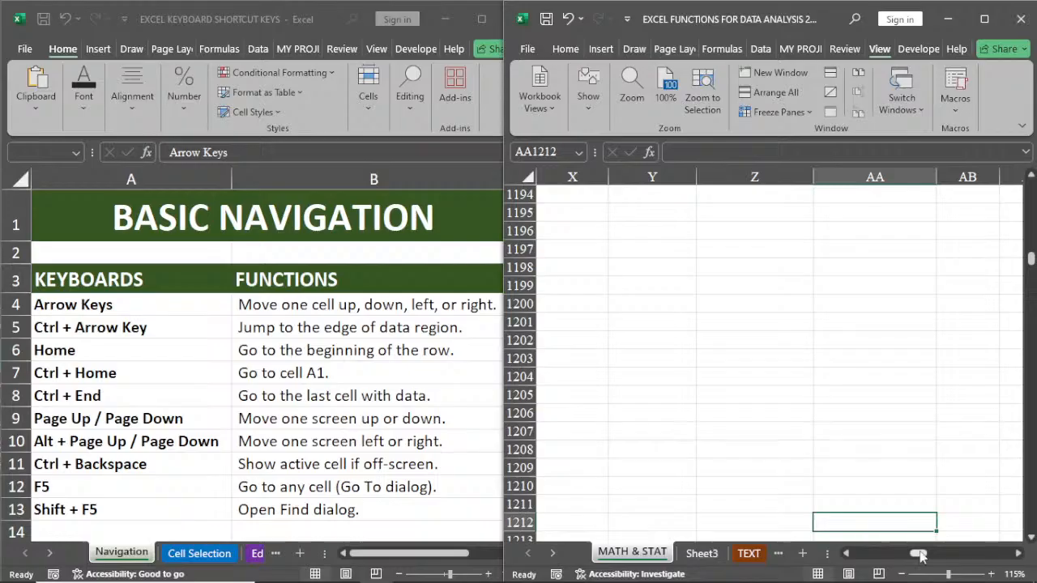
Step: Return to the start of the sales table and select cell F14 in the Selling Price column
left_click_drag(921, 555, 861, 555)
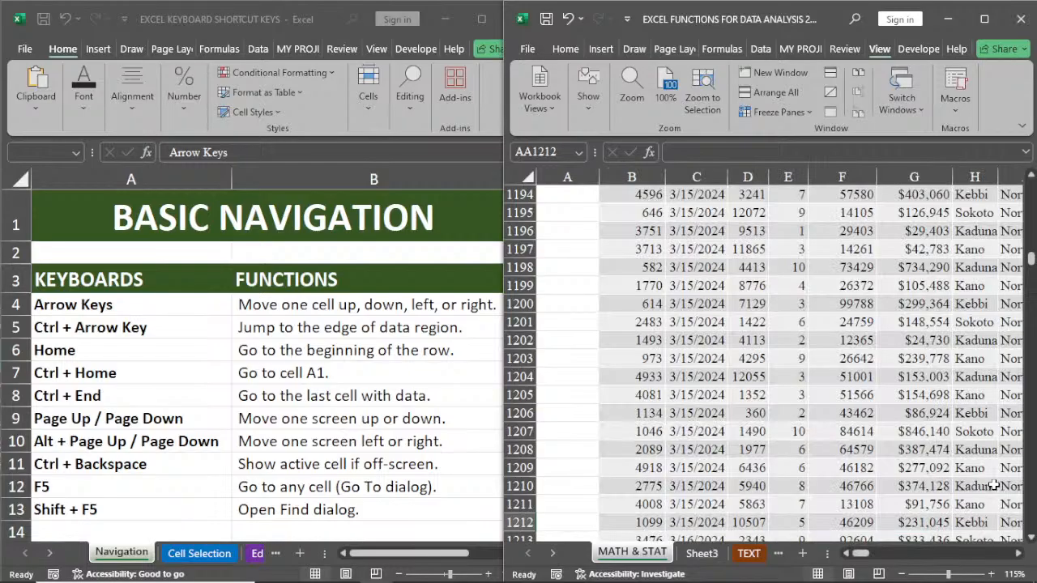
left_click_drag(1031, 259, 1032, 188)
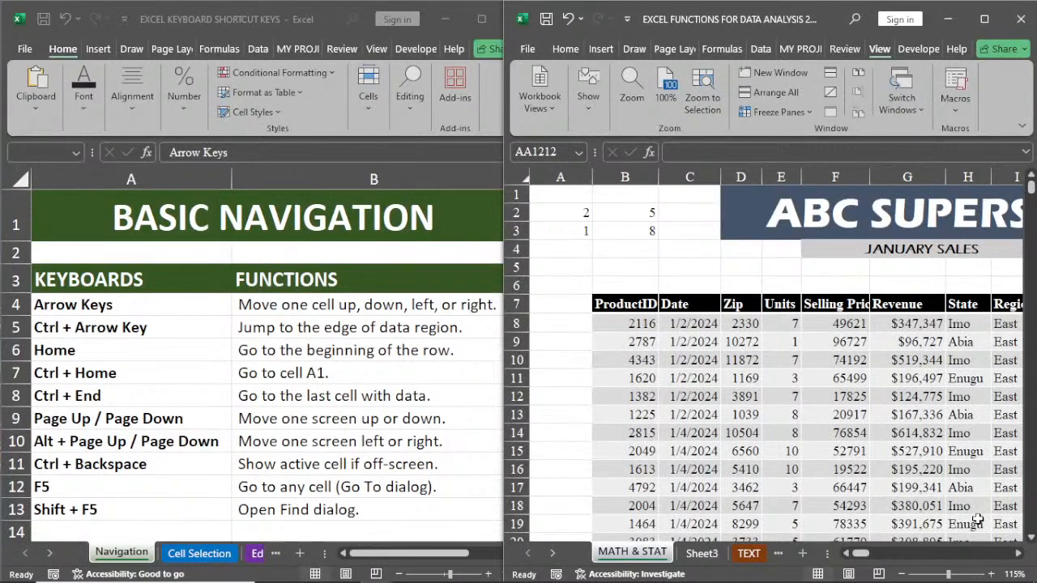
scroll(720, 374, "right", 2)
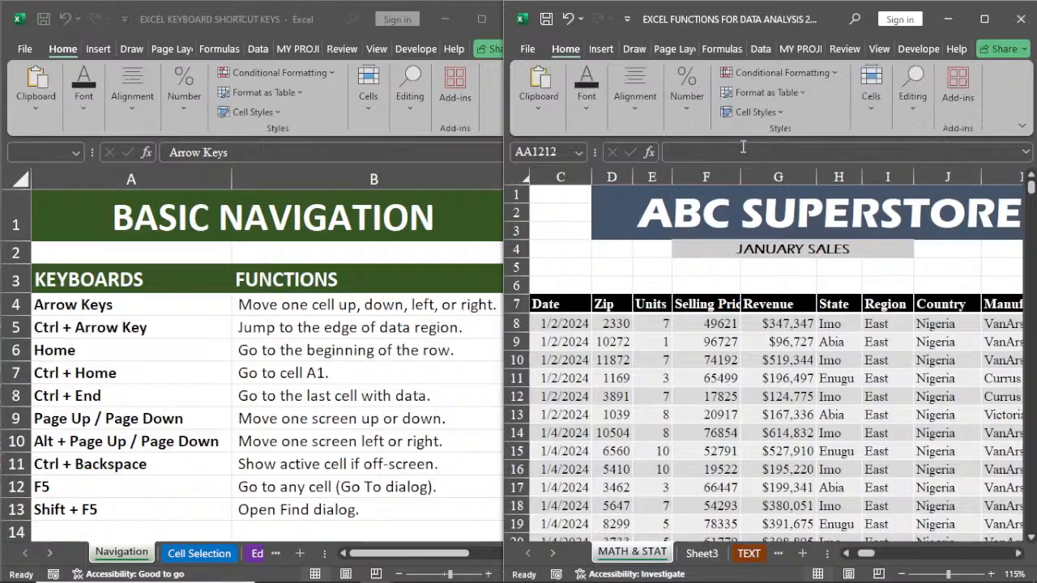
left_click(602, 50)
left_click(736, 431)
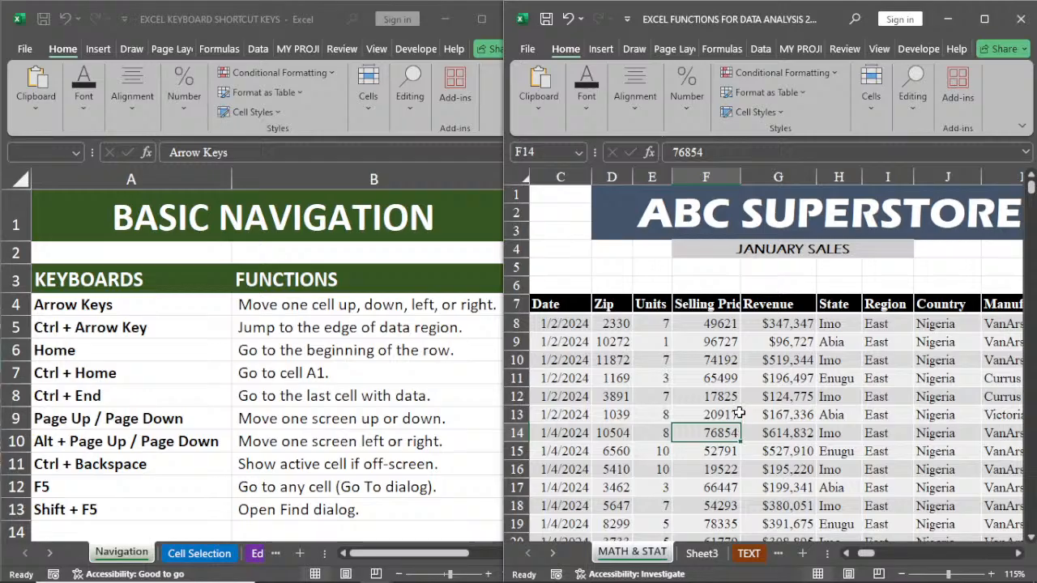
Step: Open the Find and Replace dialog, move it above the sales rows, and show its Replace options
left_click(913, 94)
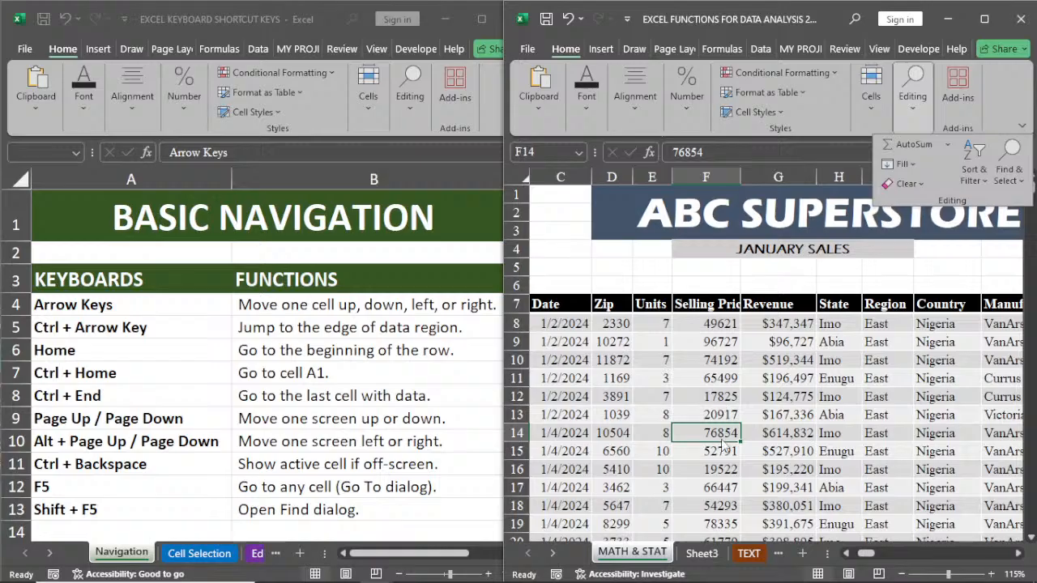
left_click(767, 399)
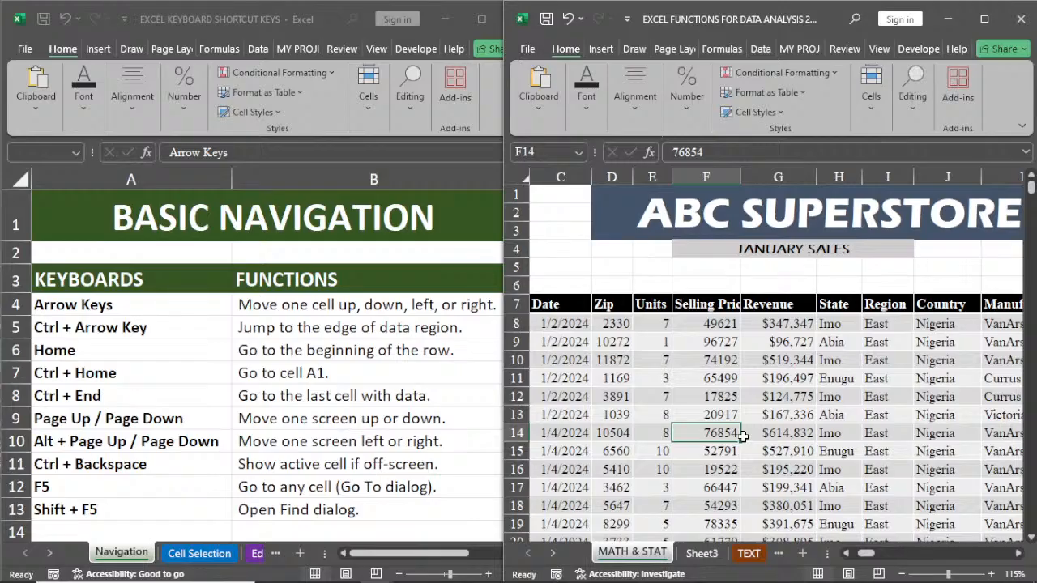
key("shift+F5")
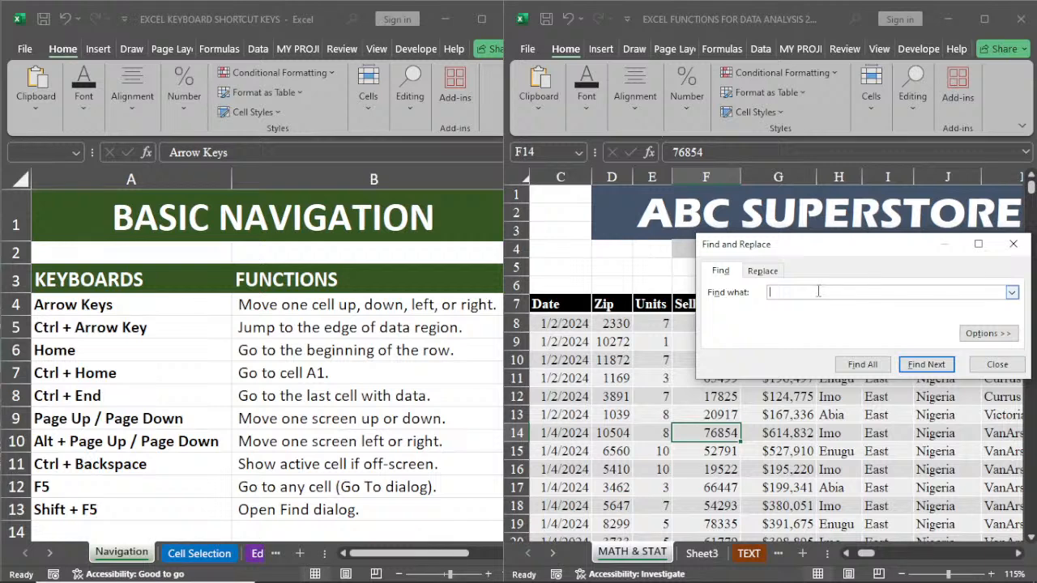
left_click_drag(830, 251, 734, 147)
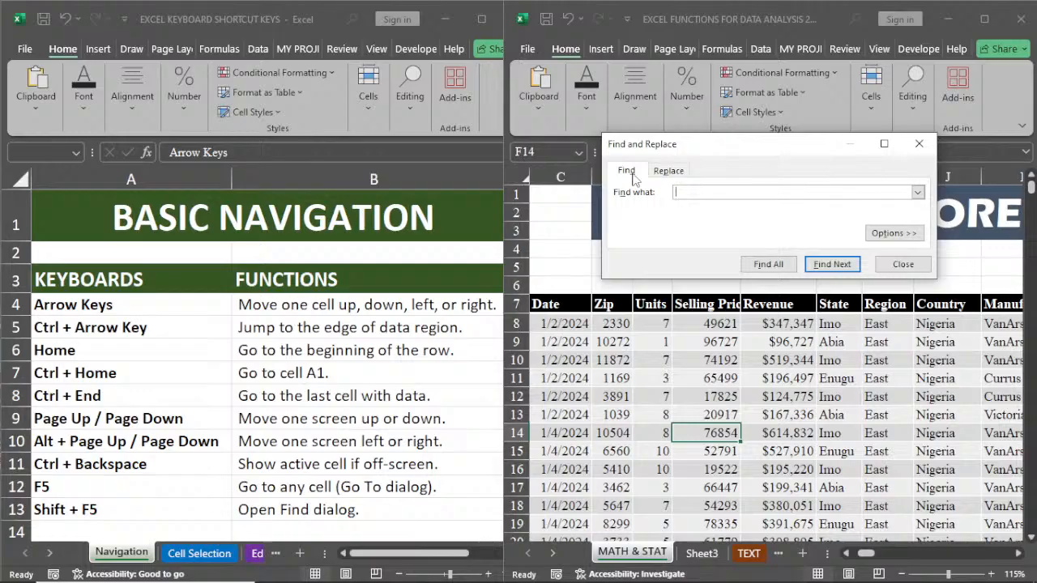
left_click(668, 170)
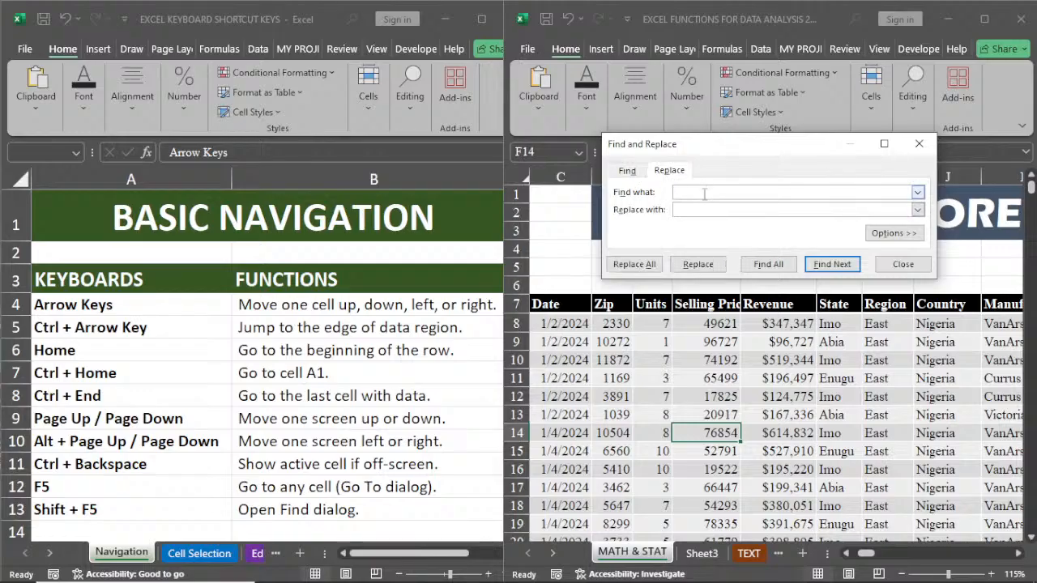
Step: Replace every occurrence of "East" with "EAST" in the sales sheet, and close the Find and Replace dialog
type("East")
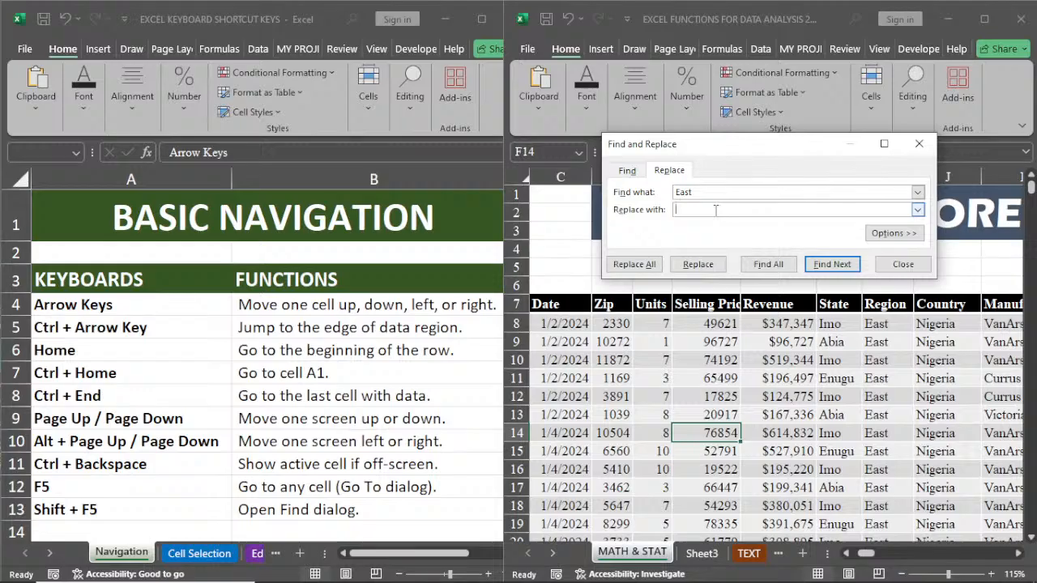
type("EAST")
left_click(638, 265)
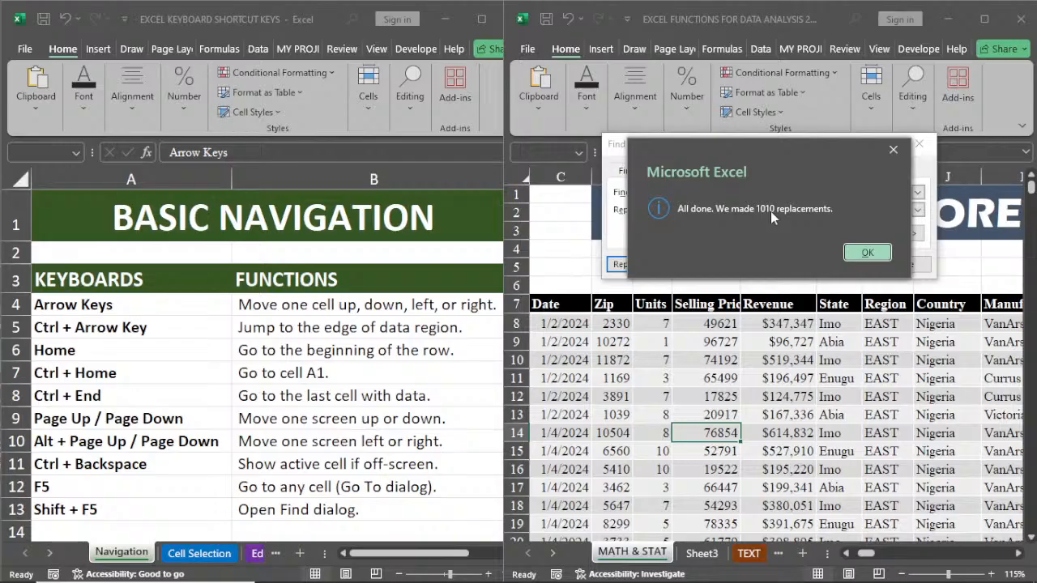
left_click(865, 252)
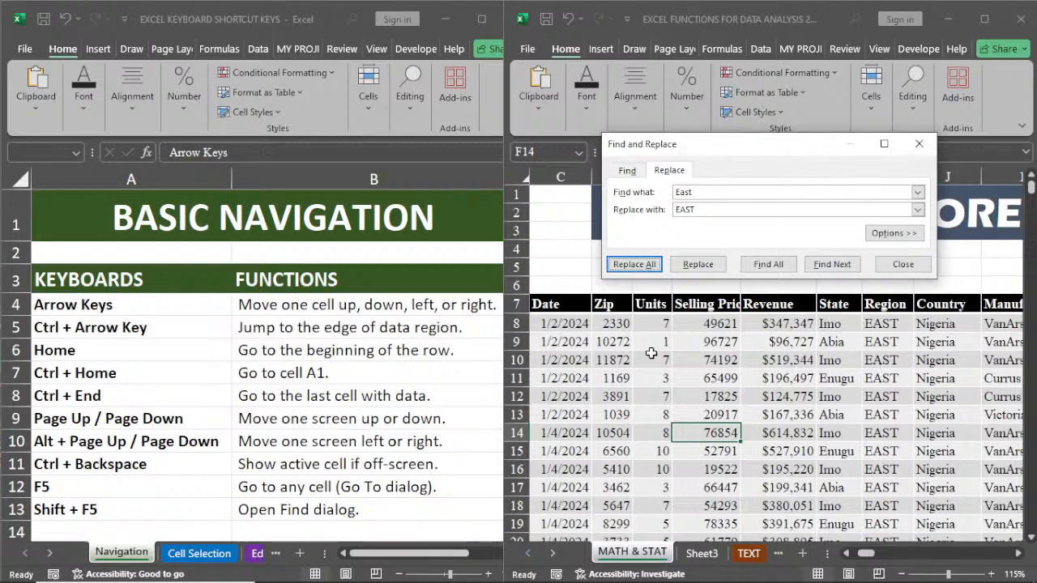
key("Escape")
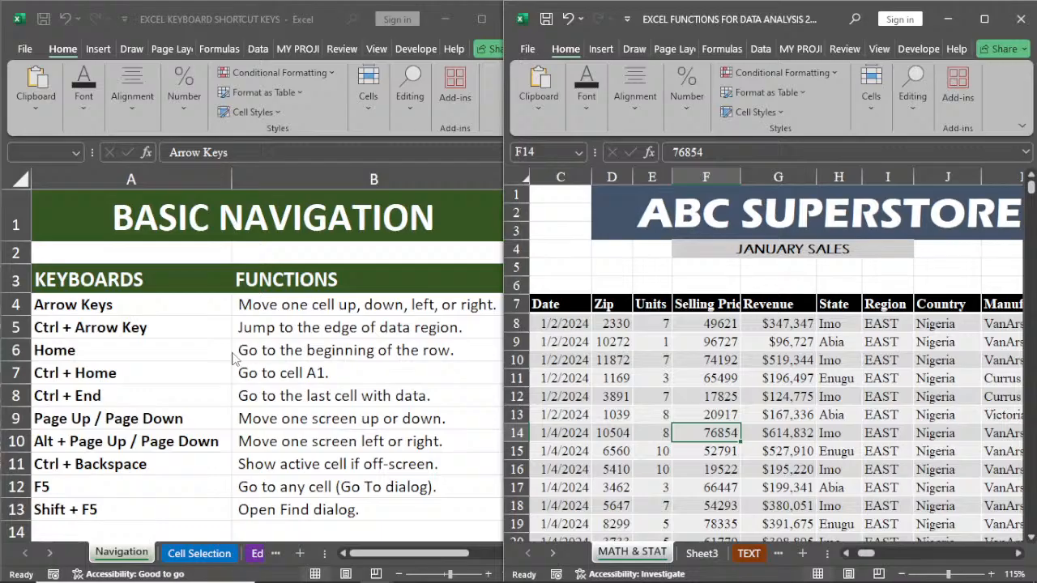
Step: Open the Cell Selection sheet of the shortcut list, and select the block C10:G15 in the sales table
left_click(199, 553)
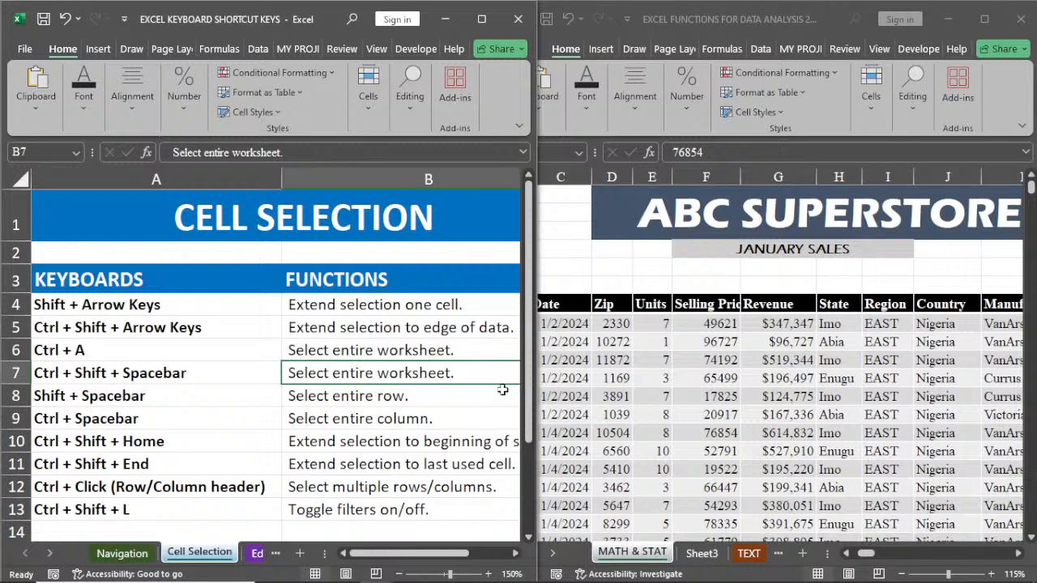
left_click(804, 468)
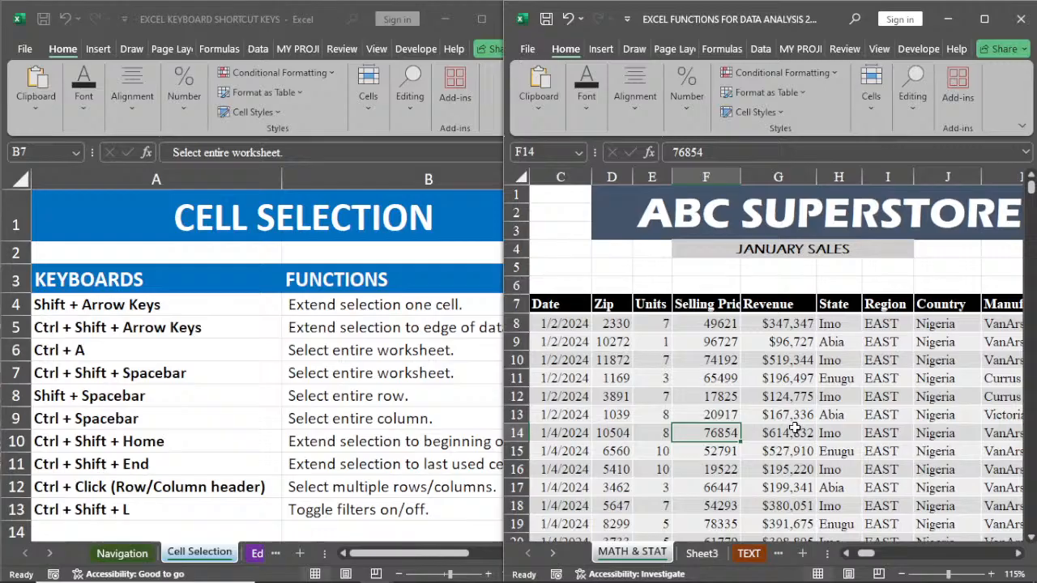
left_click(778, 320)
left_click_drag(589, 360, 798, 450)
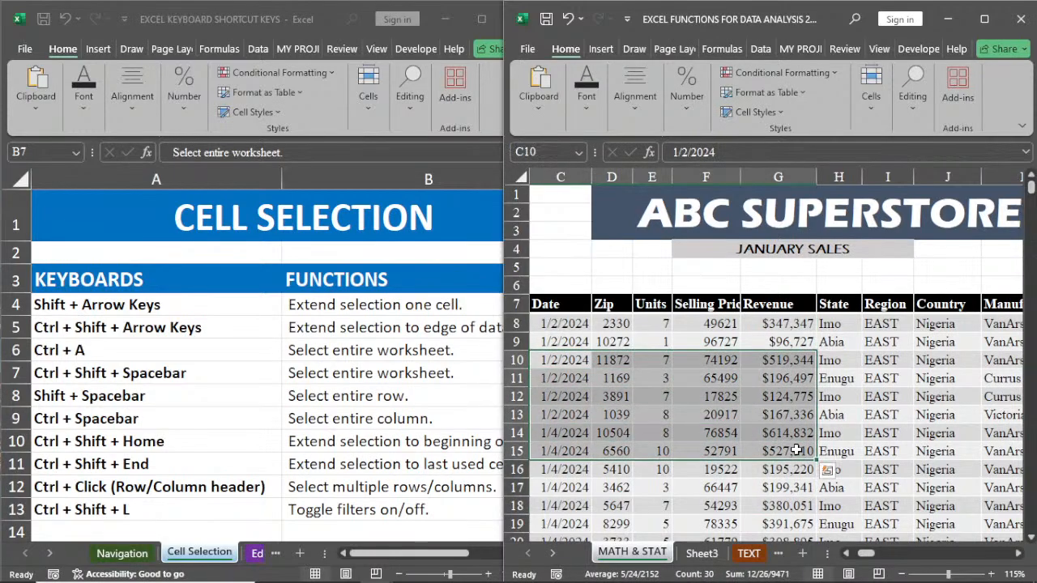
Step: Extend the selection from cell H14 one cell at a time to cover C7:H14, and end on the single cell I14
left_click(833, 434)
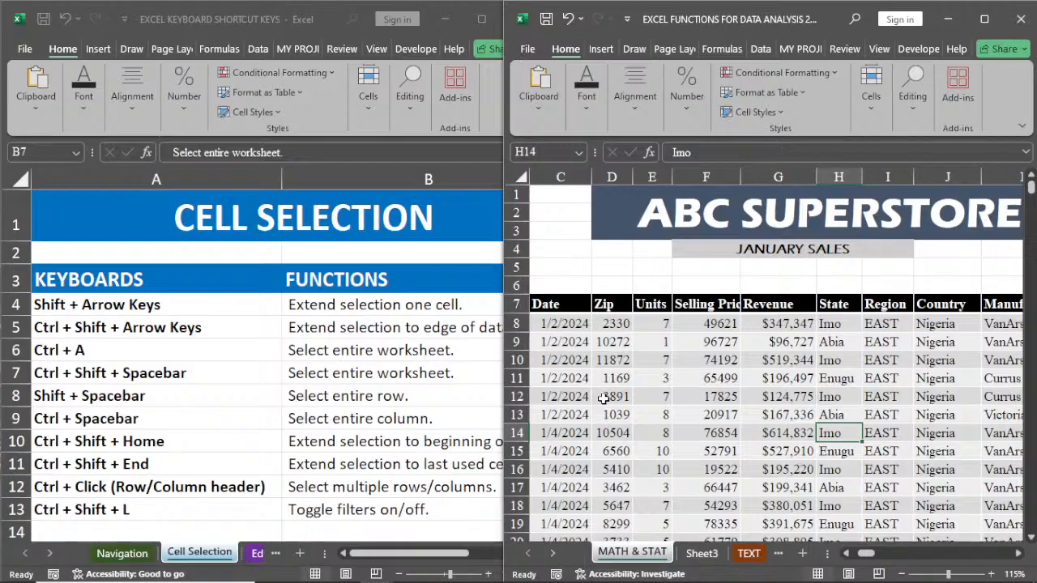
key("shift+Right")
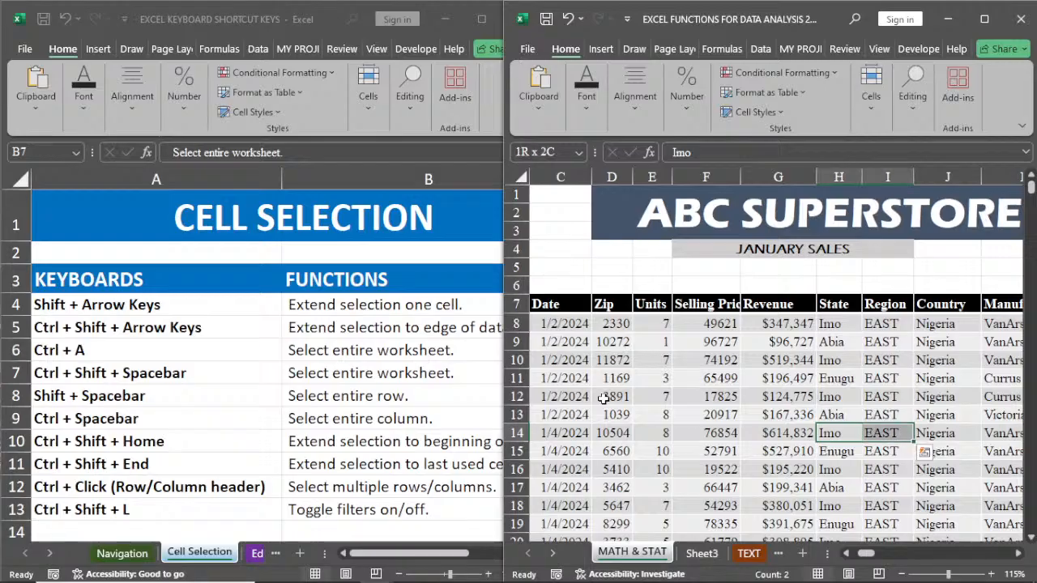
key("shift+Left")
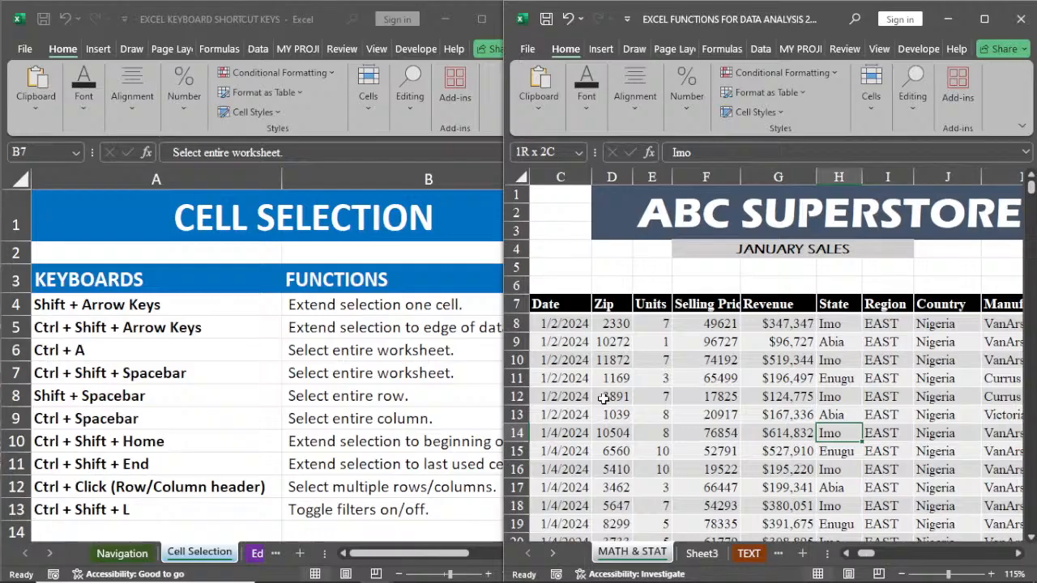
key("shift+Left")
key("shift+Left")
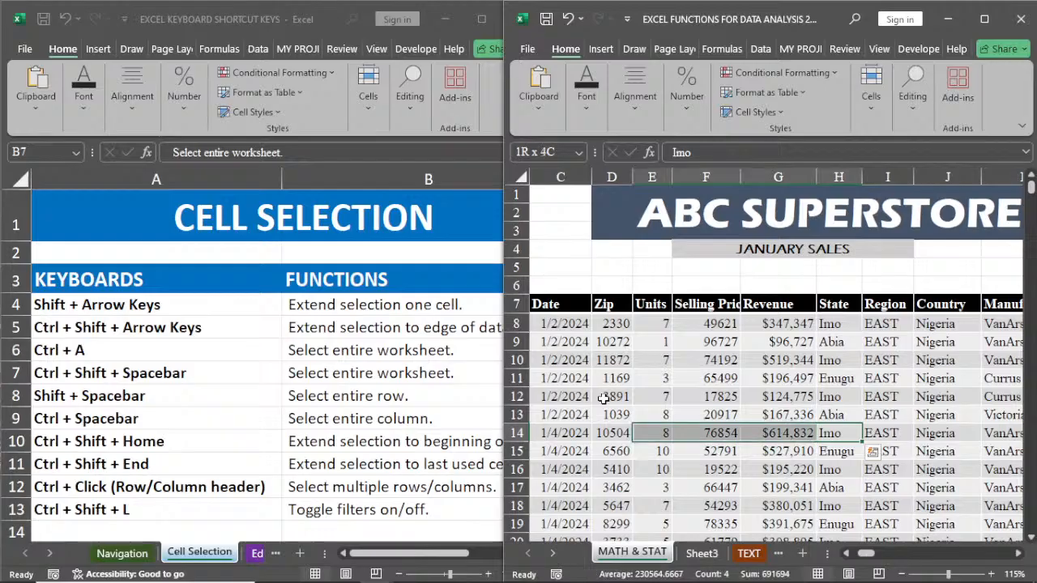
key("shift+Left")
key("shift+Left")
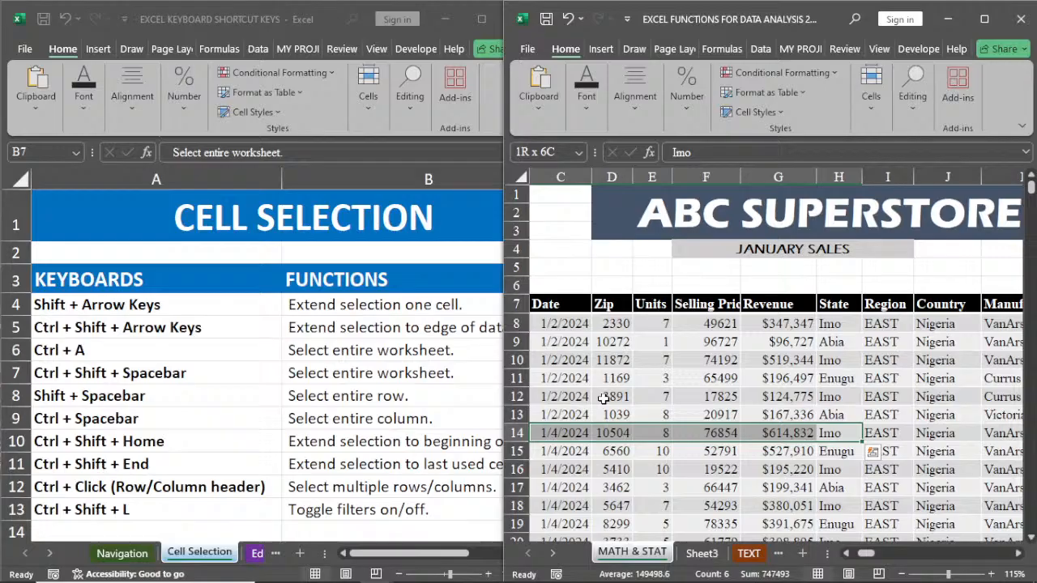
key("shift+Up")
key("shift+Up")
key("shift+Up")
key("shift+Up")
key("shift+Up")
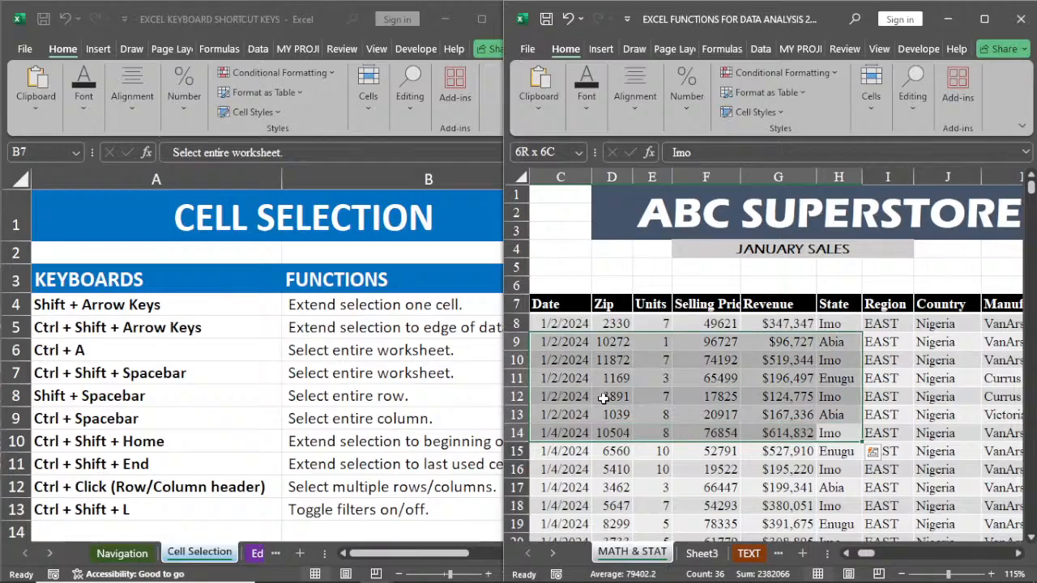
key("shift+Up")
key("shift+Up")
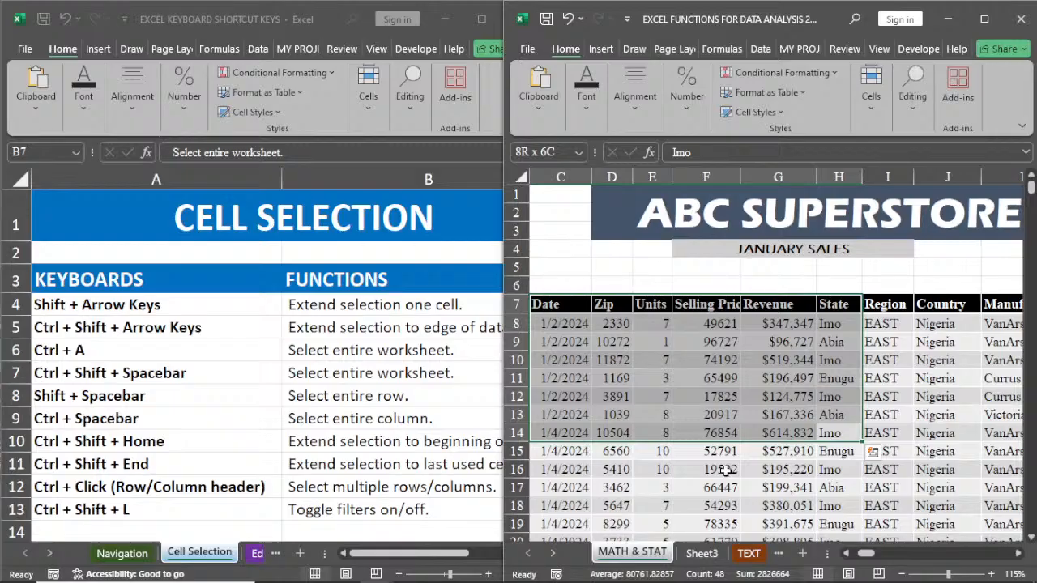
key("Right")
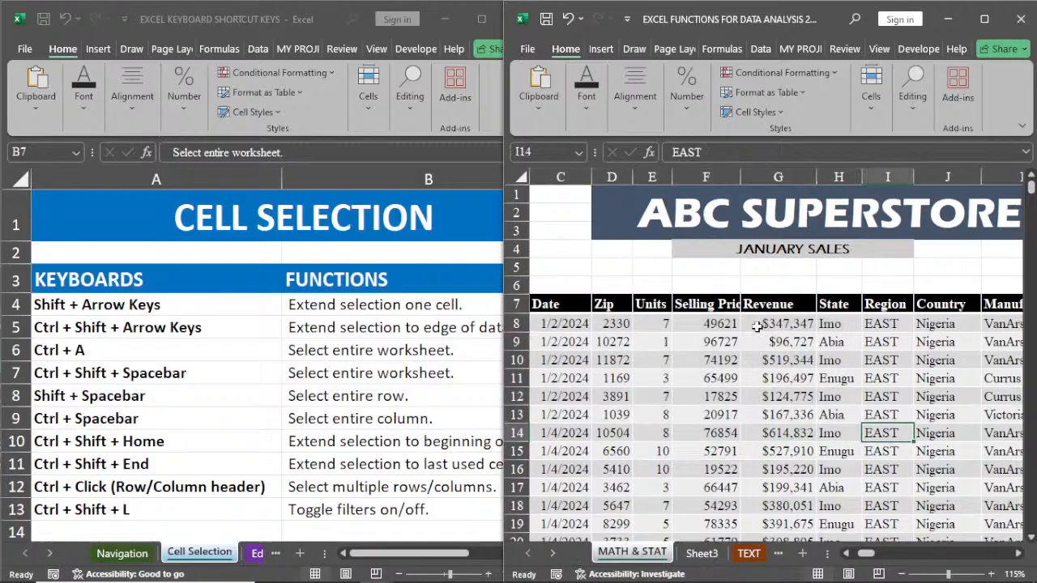
Step: Select the first 30 Revenue values from G8, and reselect from G8 by extending downward one cell at a time over 22 cells
left_click_drag(755, 326, 759, 577)
scroll(807, 395, "up", 6)
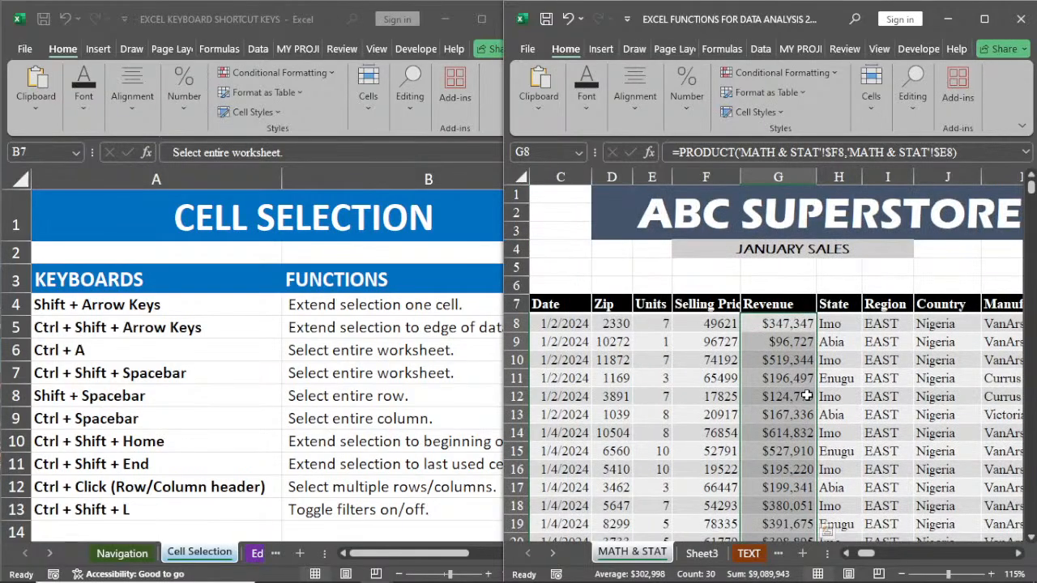
left_click(805, 331)
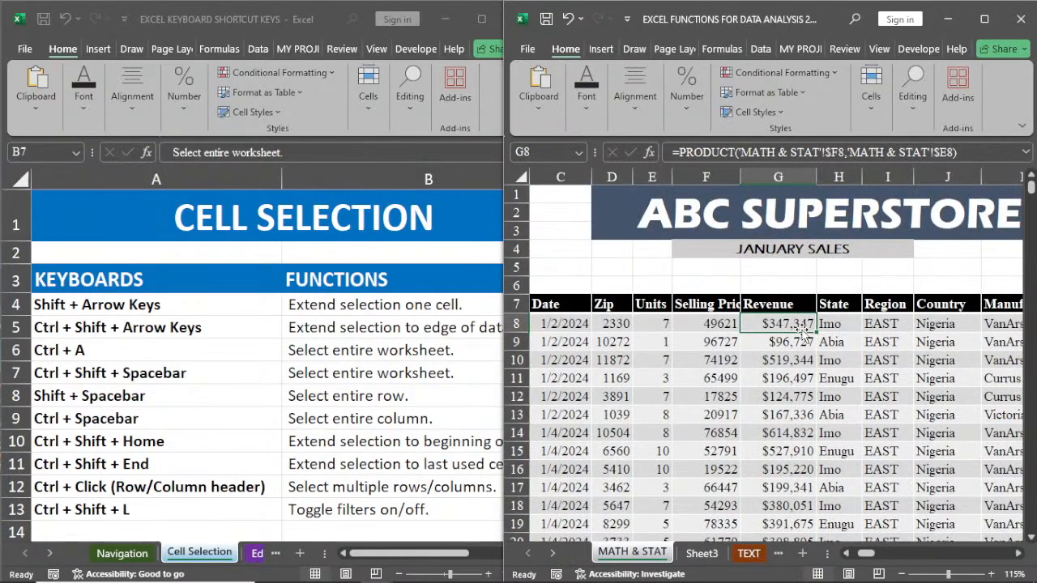
key("shift+Down")
key("shift+Down")
key("shift+Down")
key("shift+Down")
key("shift+Down")
key("shift+Down")
key("shift+Down")
key("shift+Down")
key("shift+Down")
key("shift+Down")
key("shift+Down")
key("shift+Down")
key("shift+Down")
key("shift+Down")
key("shift+Down")
key("shift+Down")
key("shift+Down")
key("shift+Down")
key("shift+Down")
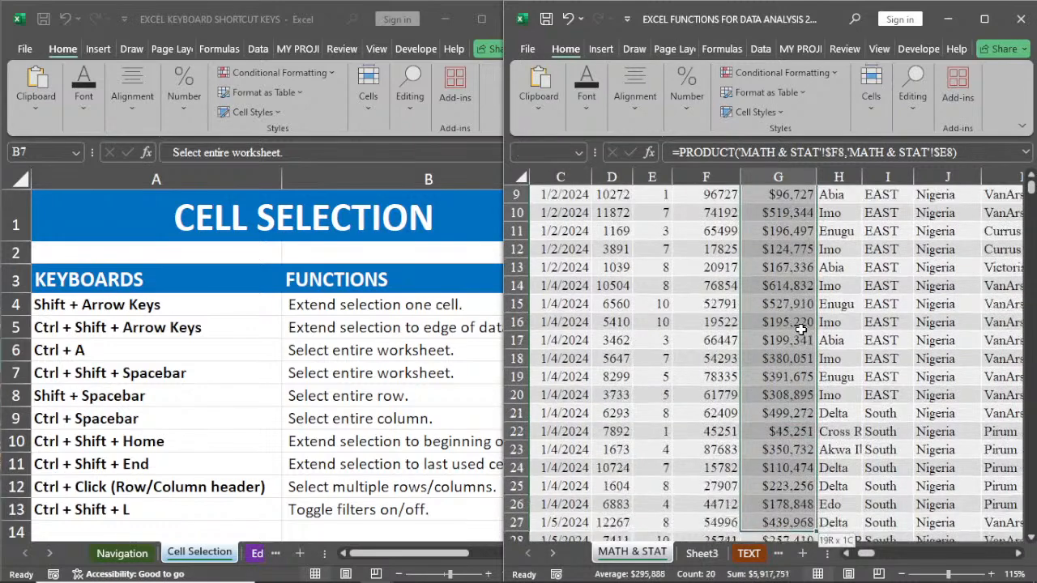
key("shift+Down")
key("shift+Down")
scroll(801, 329, "up", 4)
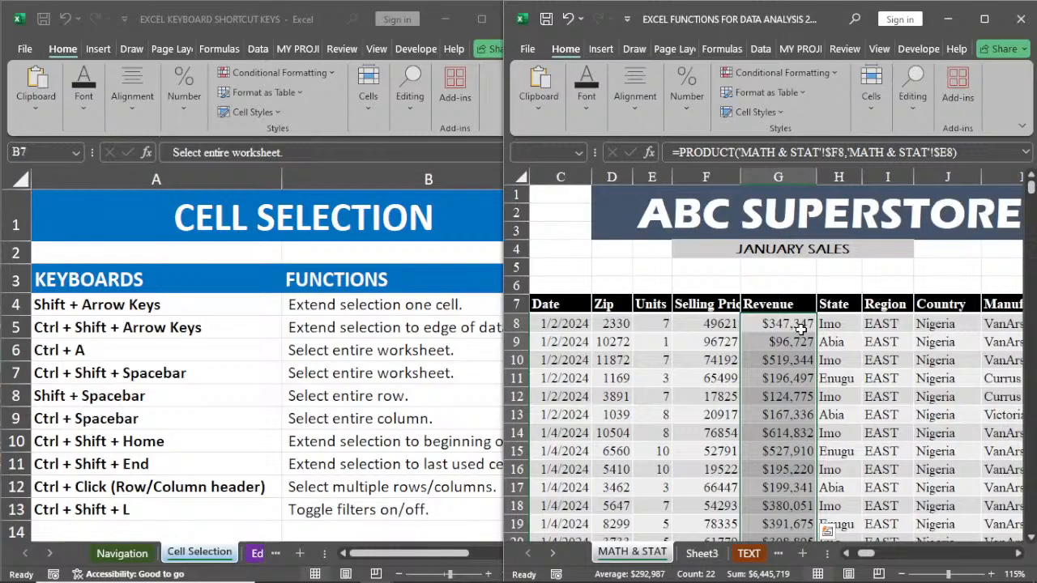
Step: Extend the selection from G8 to the data's bottom, right and left edges, bring the active cell into view, and select G9
left_click(801, 329)
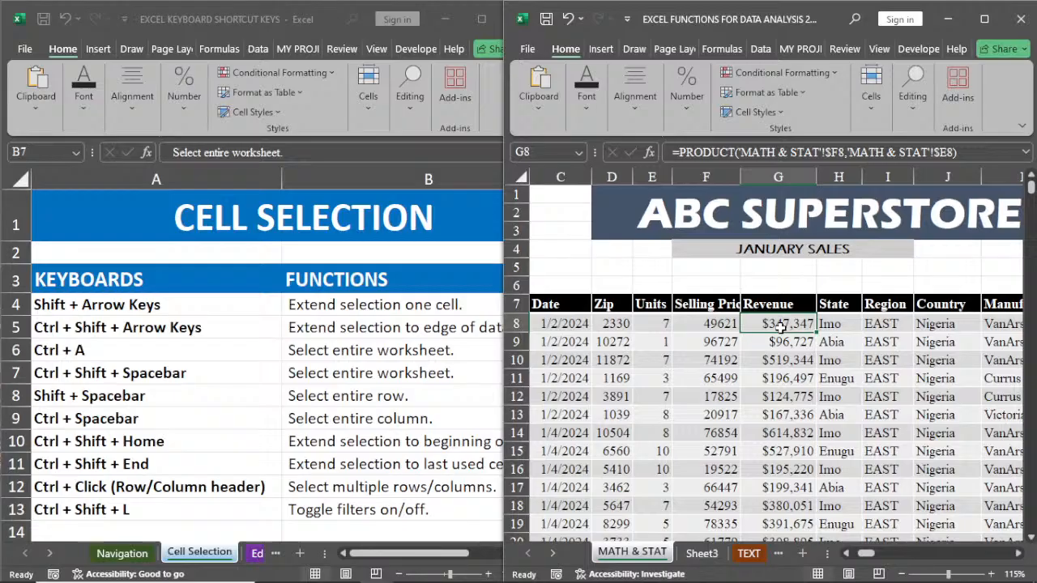
key("ctrl+shift+Down")
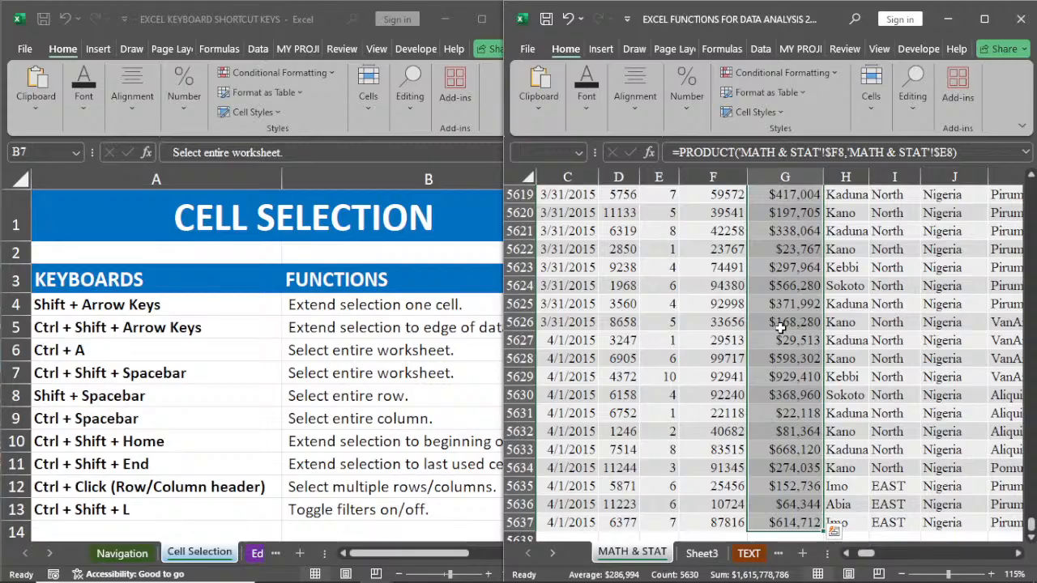
key("ctrl+shift+Right")
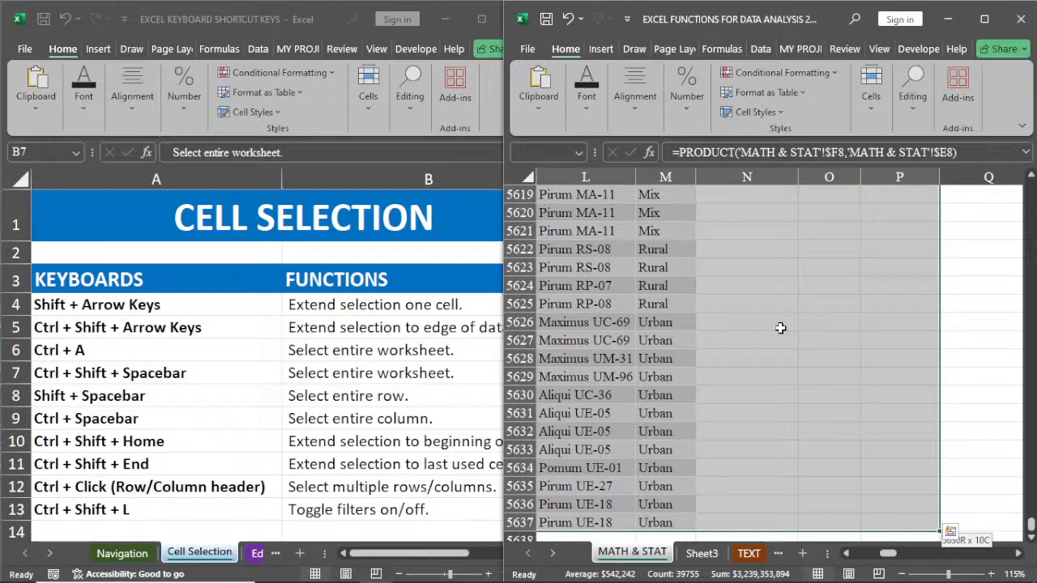
key("ctrl+shift+Left")
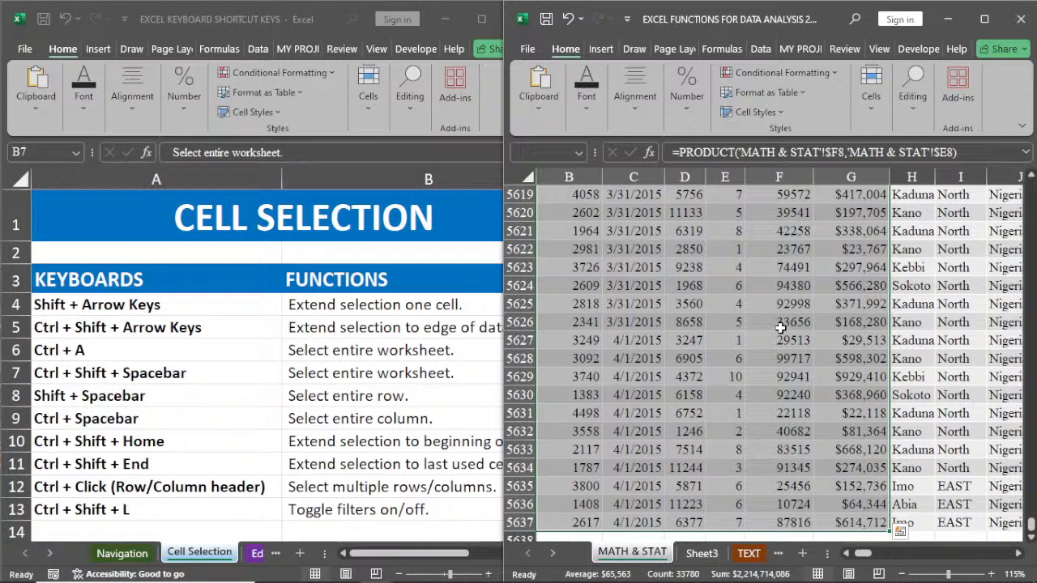
scroll(1031, 527, "up", 5)
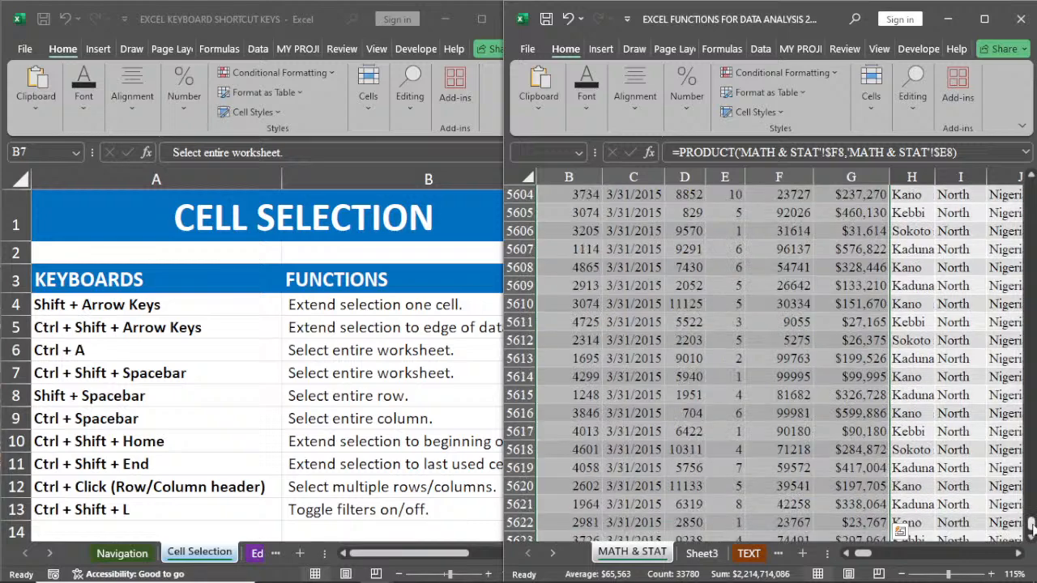
key("ctrl+BackSpace")
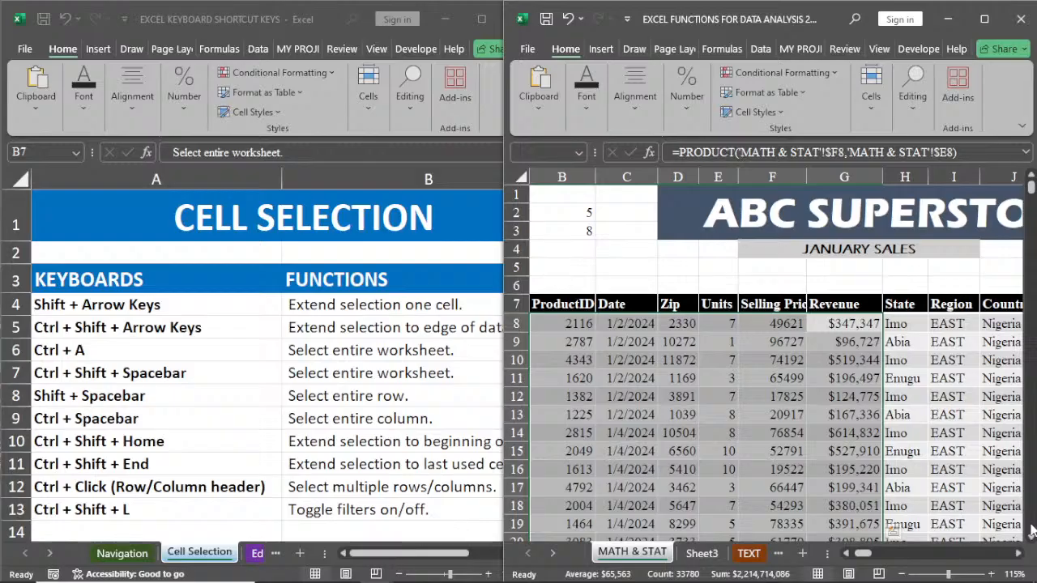
key("Down")
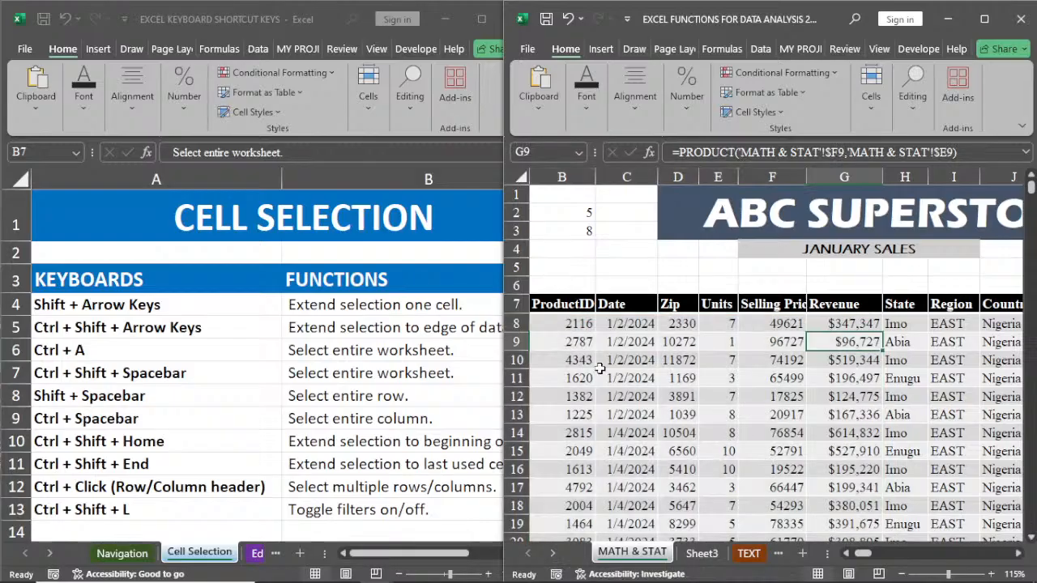
Step: Extend the selection from B10 to the Category column at the row's data edge, clear it, and select the entire Zip column
left_click(556, 361)
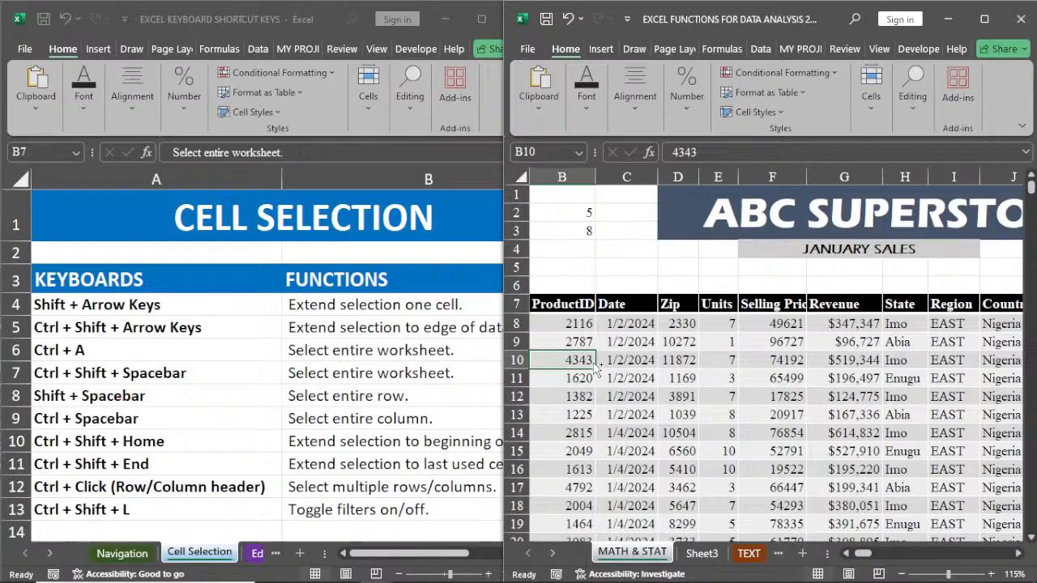
key("ctrl+shift+Right")
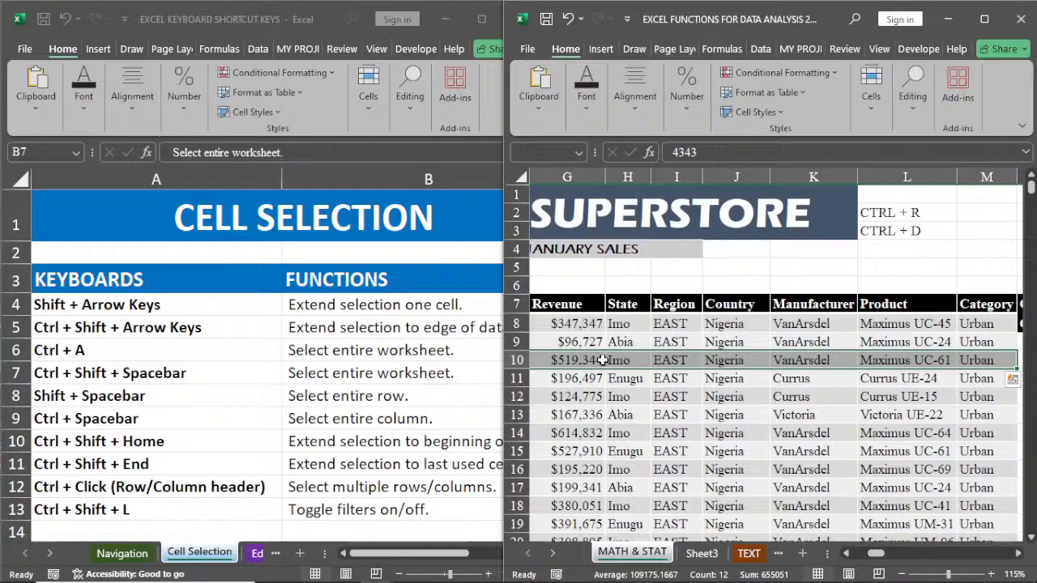
left_click(620, 420)
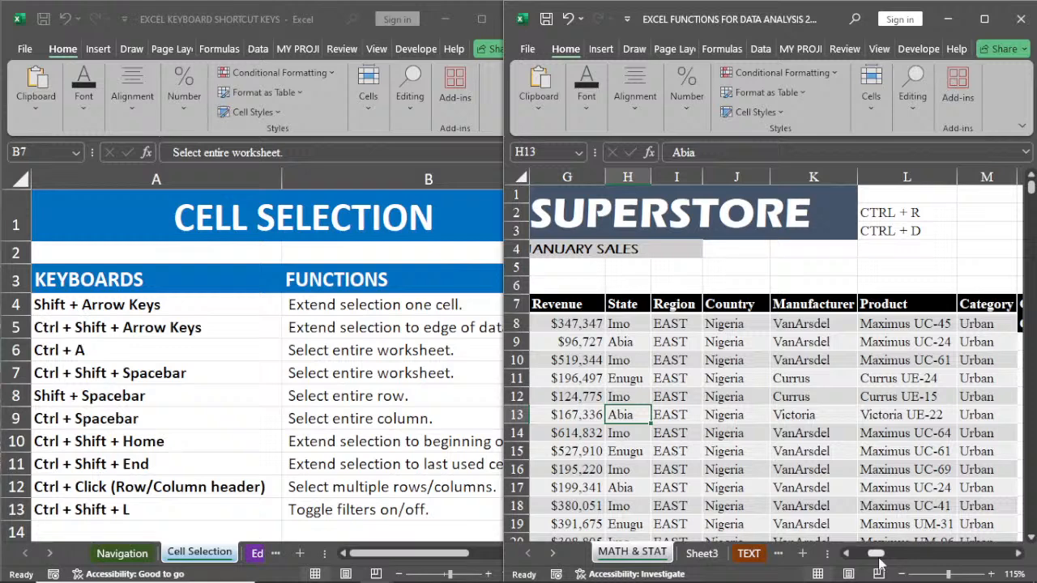
left_click_drag(878, 556, 865, 557)
left_click(679, 177)
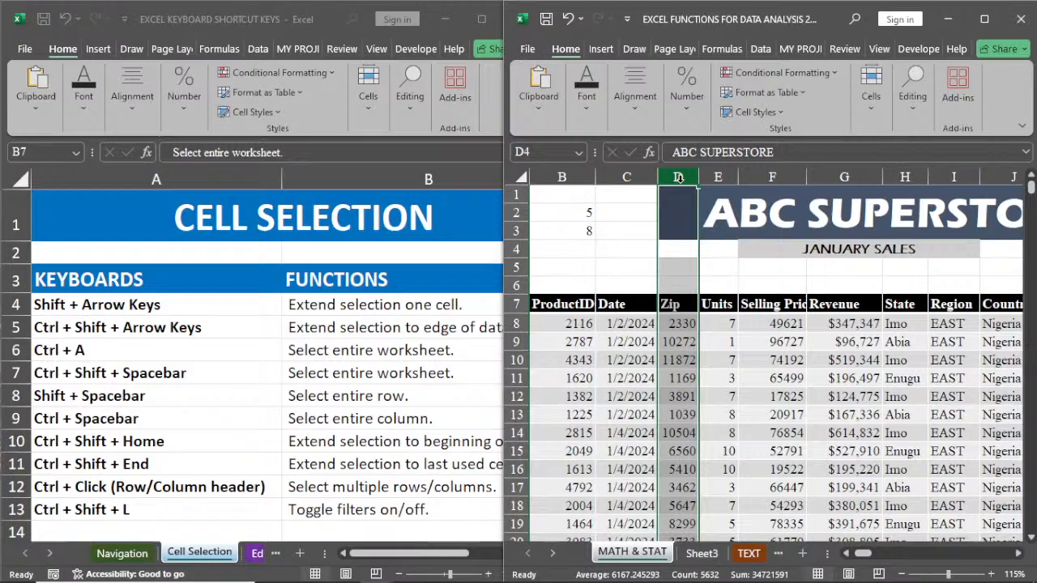
Step: Jump from B5 down column B by data edges to the worksheet's last row, and return to cell A1
left_click(556, 276)
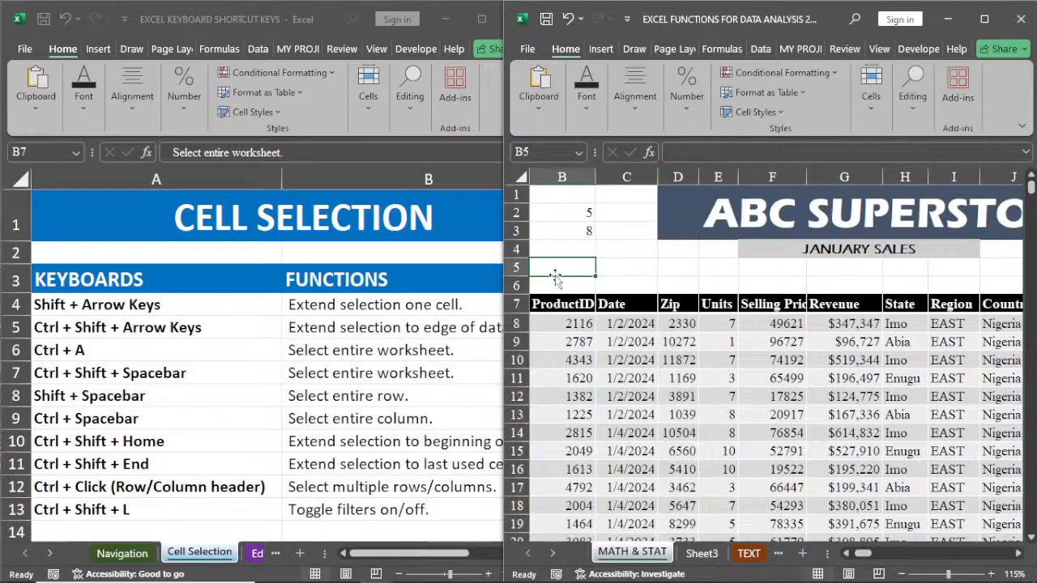
key("ctrl+Down")
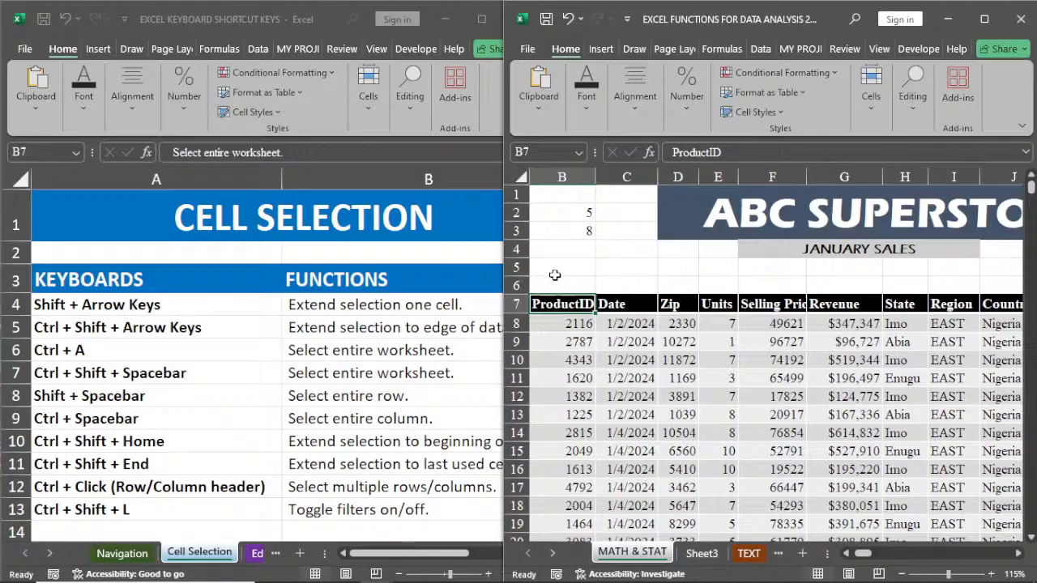
key("ctrl+Down")
key("ctrl+Down")
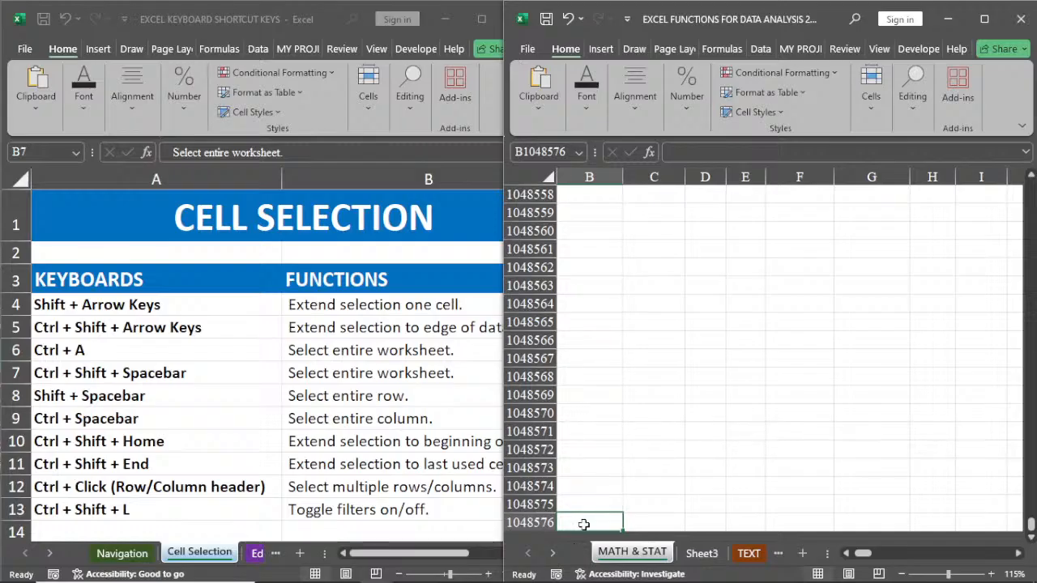
key("ctrl+Home")
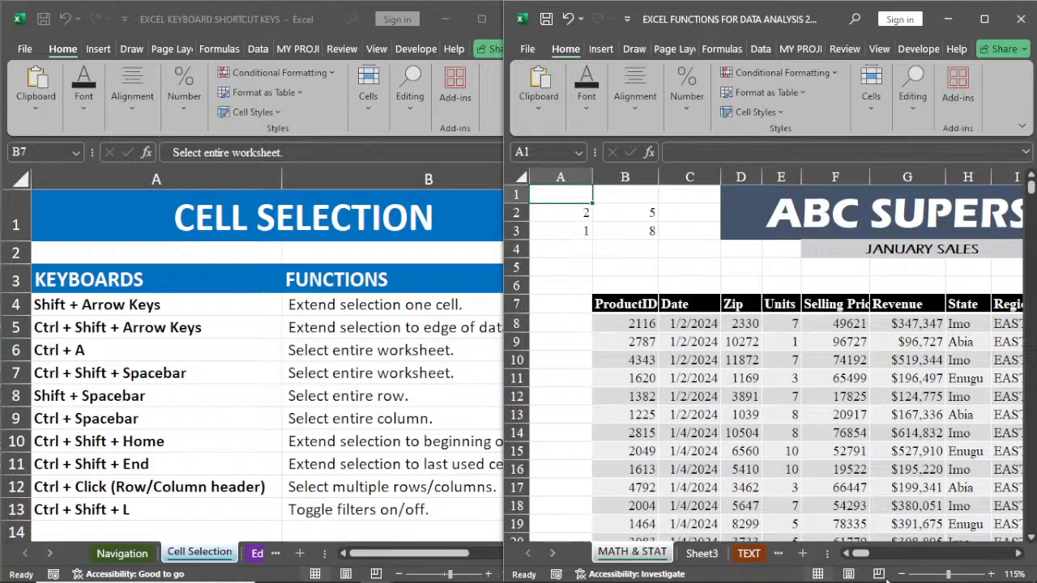
Step: Select cell E13, return the view to column A, and select the entire worksheet
scroll(962, 552, "right", 2)
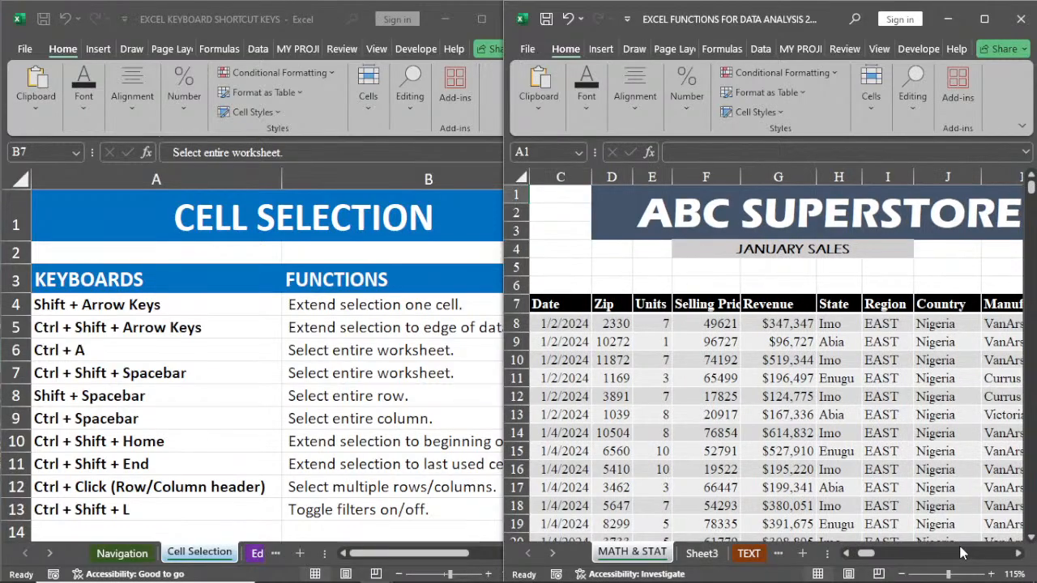
left_click(641, 411)
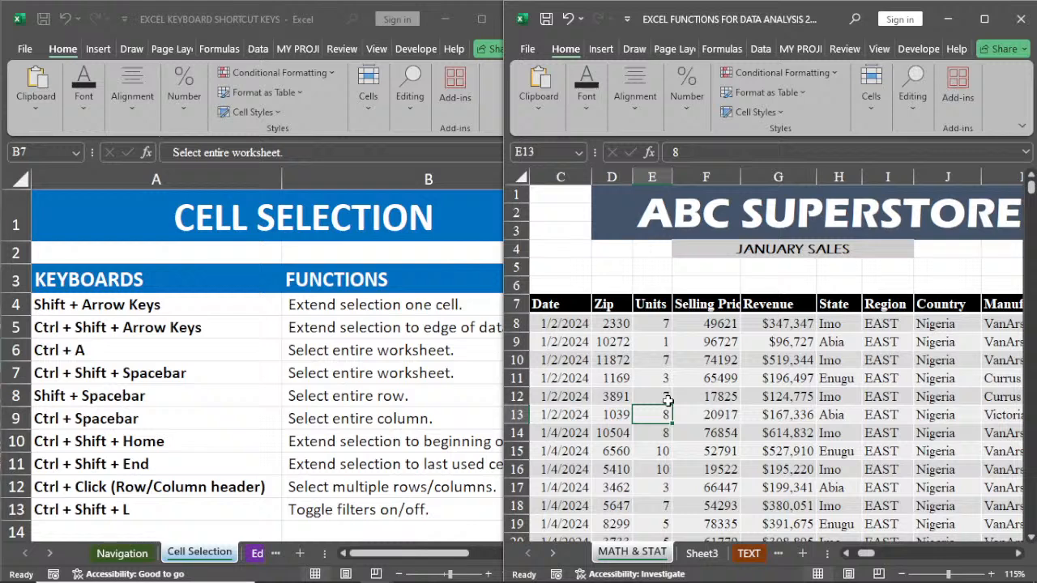
left_click(847, 553)
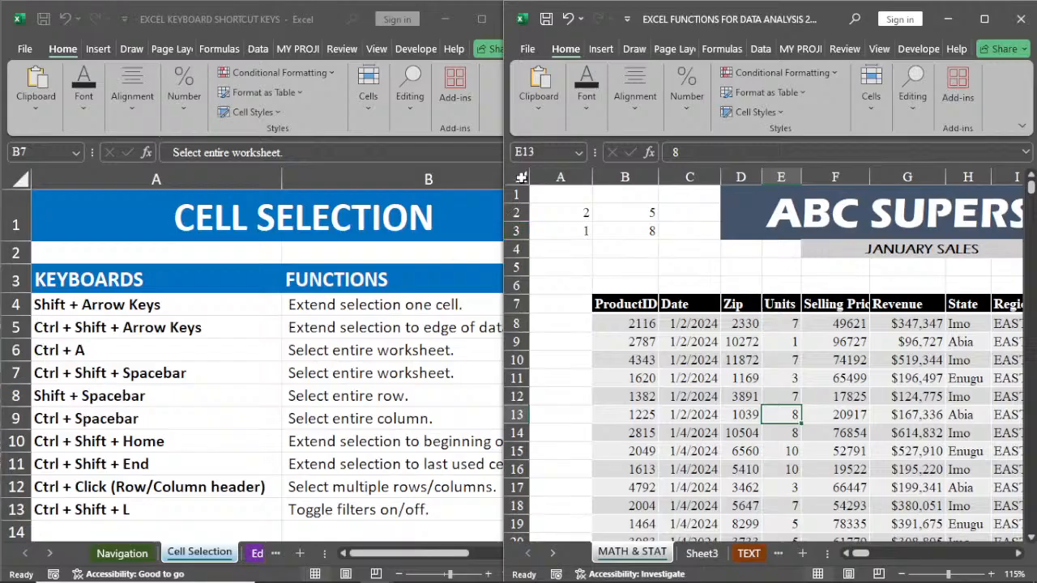
left_click(521, 177)
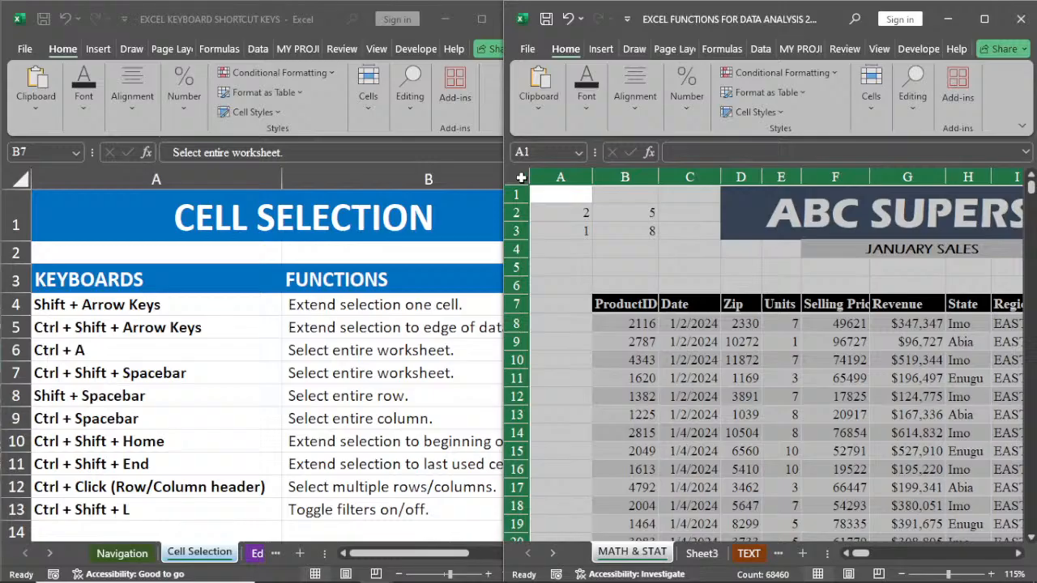
Step: From cell F12, select the surrounding data region, expand the selection to the entire worksheet, and clear it by selecting F13
left_click(807, 400)
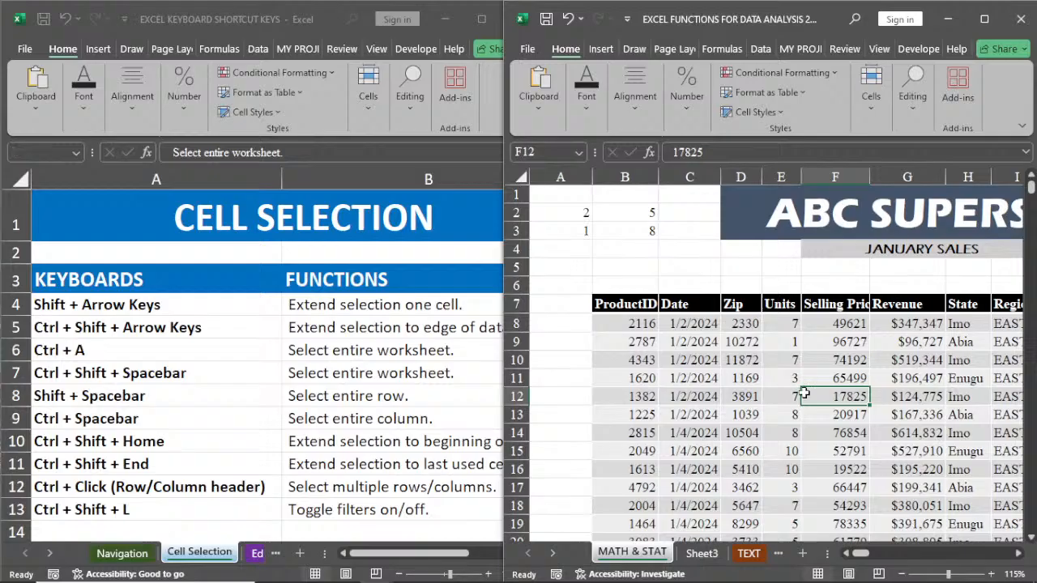
key("ctrl+a")
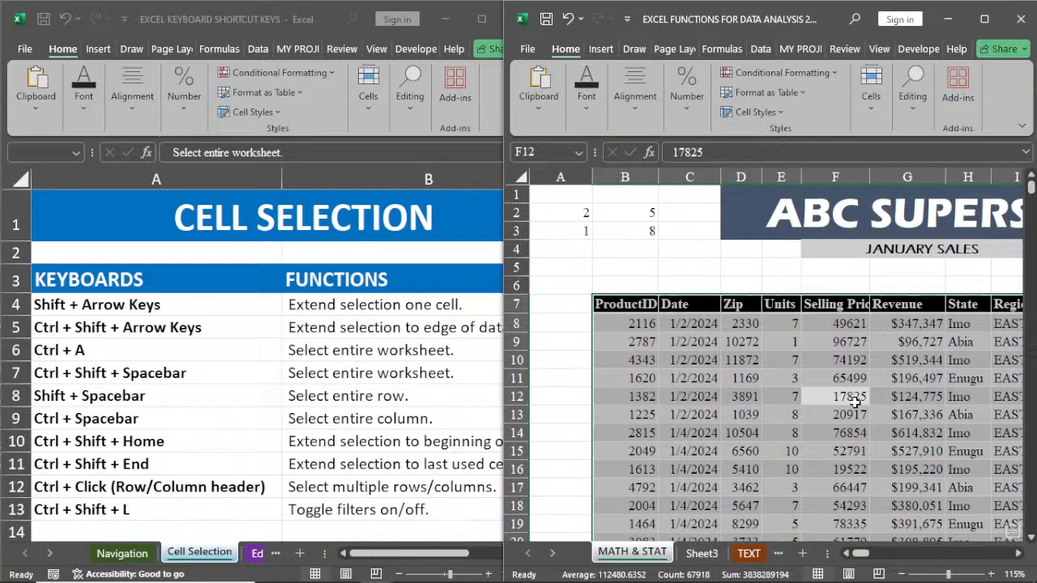
key("ctrl+a")
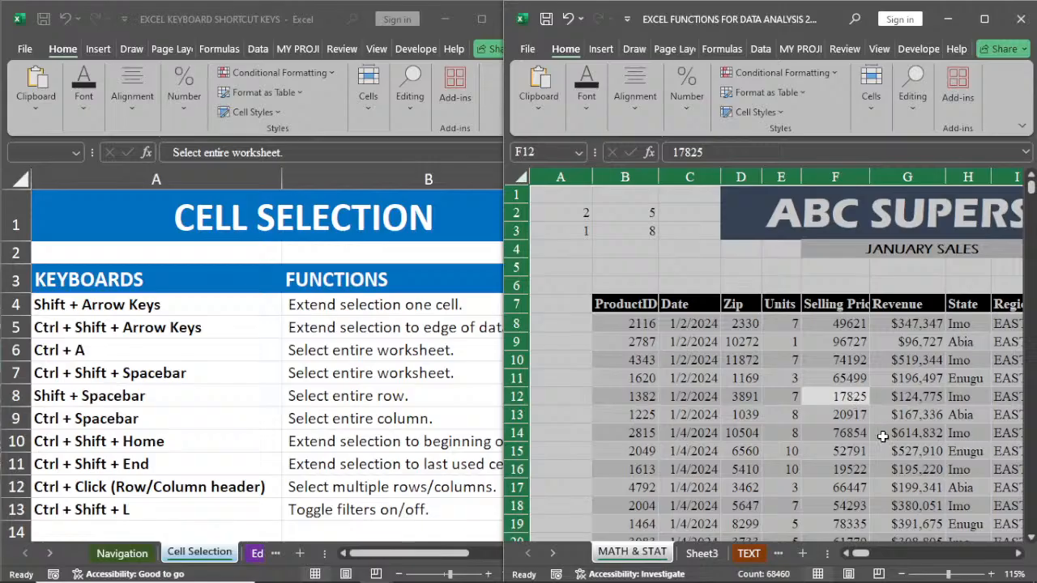
scroll(883, 436, "right", 1)
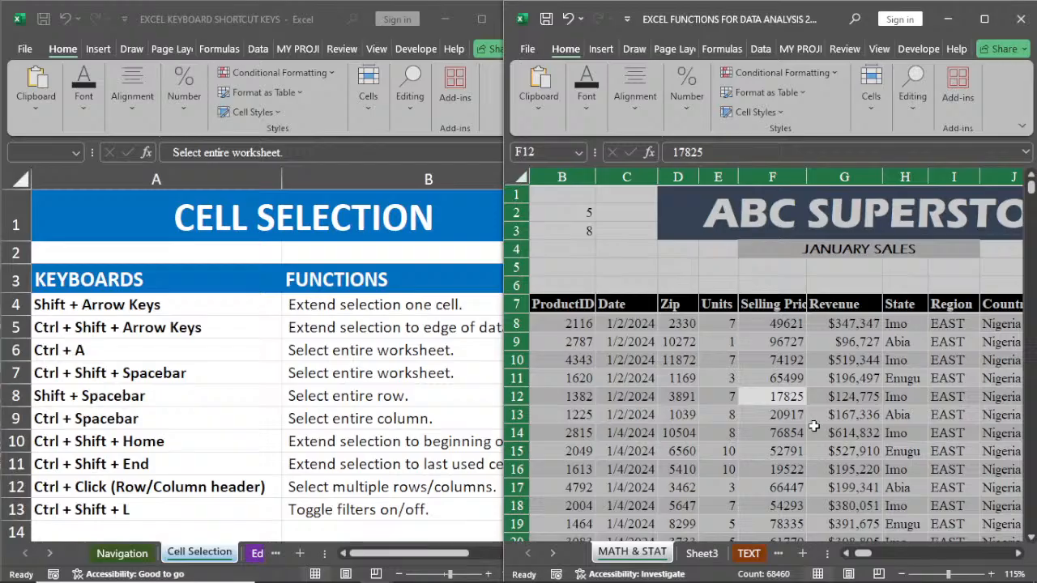
left_click(762, 417)
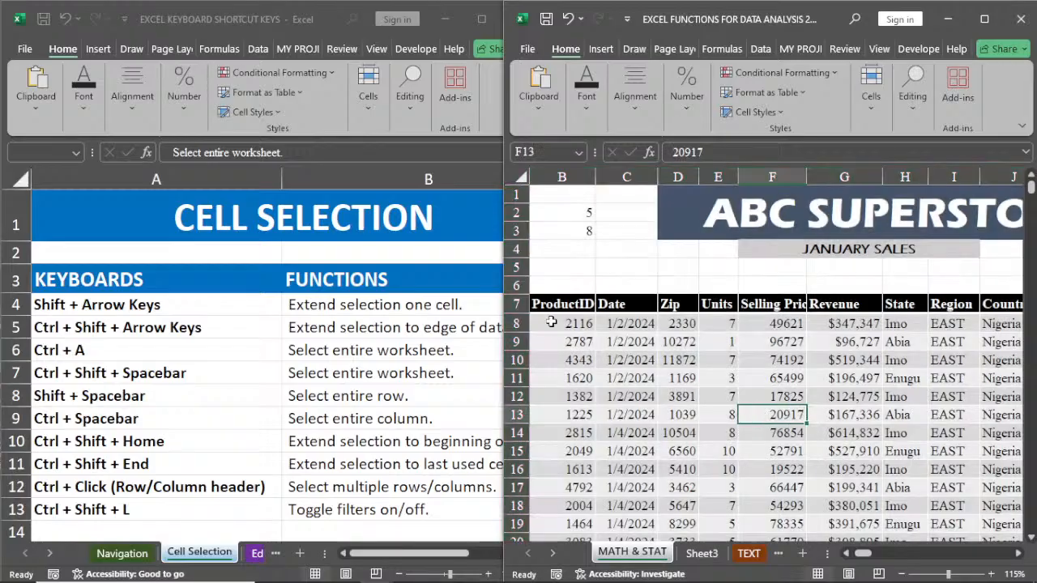
Step: Select the entire worksheet again, clear the selection by choosing cell E12, and bring column A back into view
left_click(518, 176)
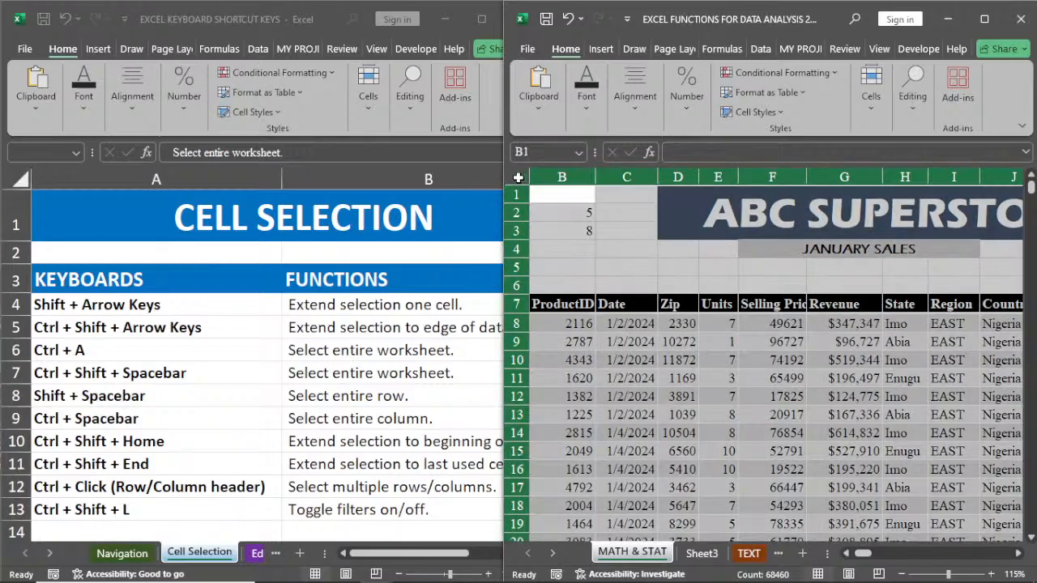
left_click(701, 394)
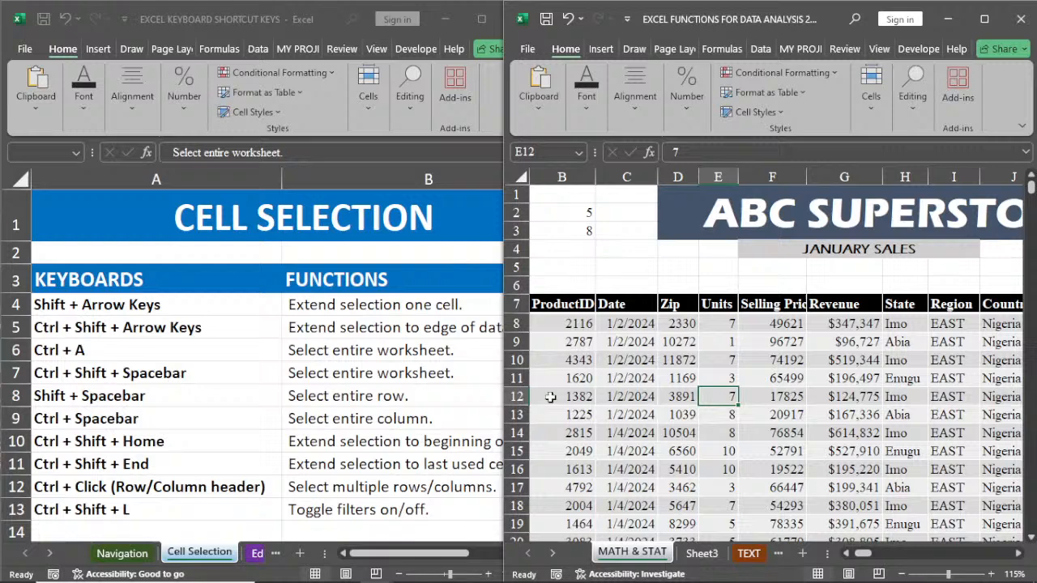
left_click(847, 555)
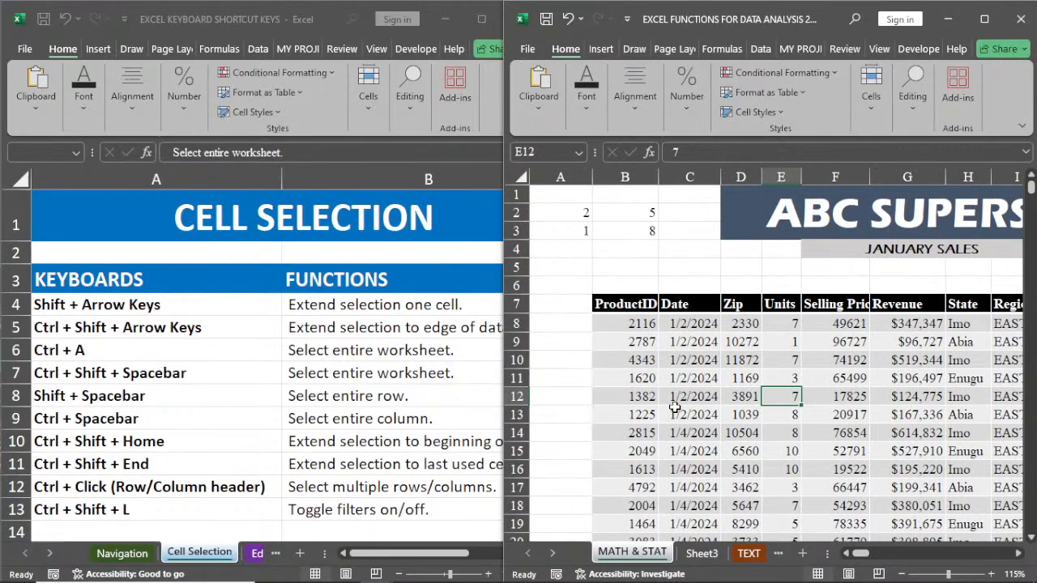
Step: Select row 12's data from B12 through the Category column, and clear the selection by choosing J12 and G13
left_click(644, 401)
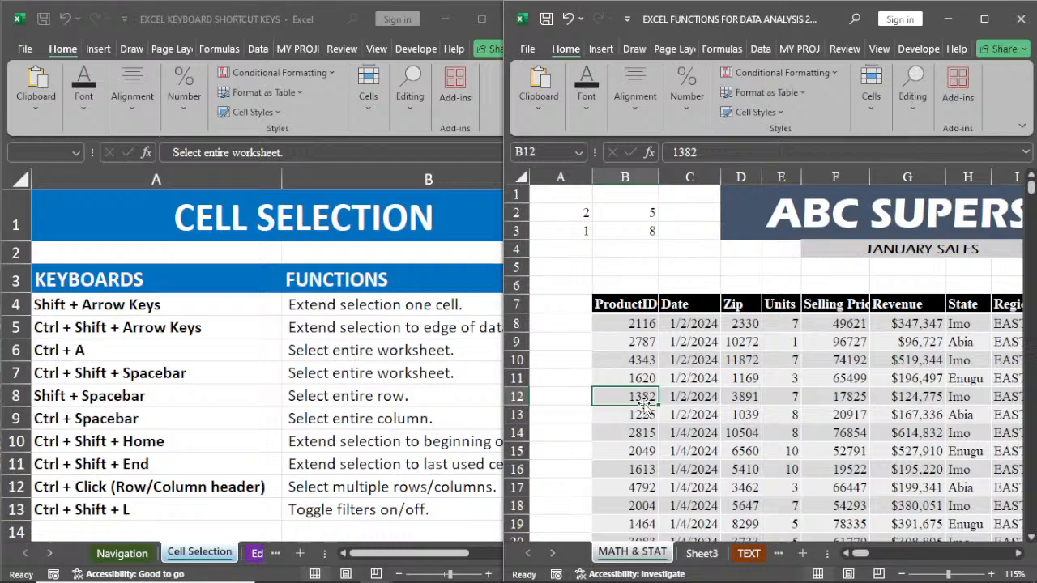
key("shift+space")
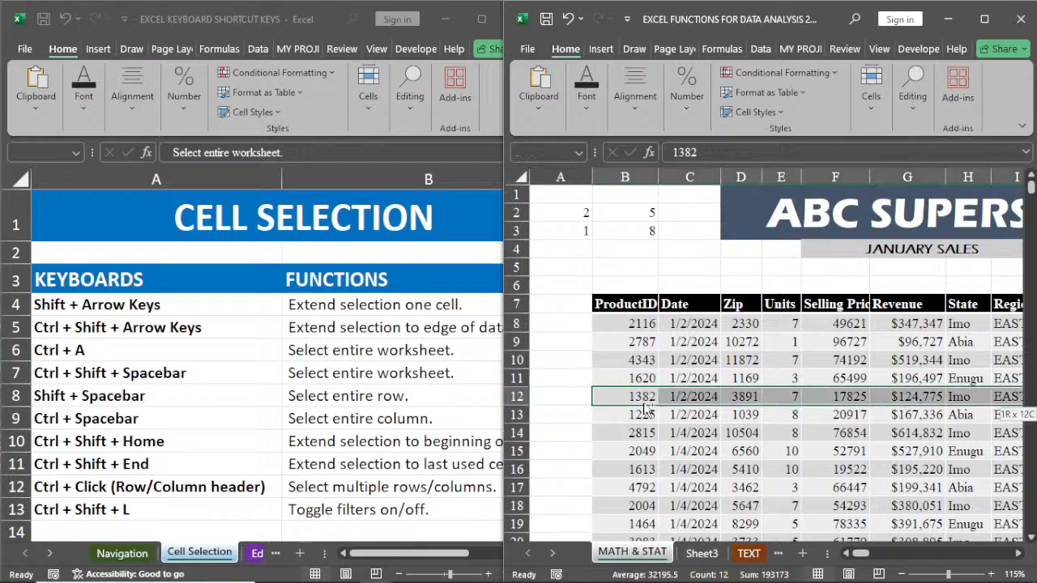
scroll(645, 409, "right", 3)
scroll(645, 410, "right", 1)
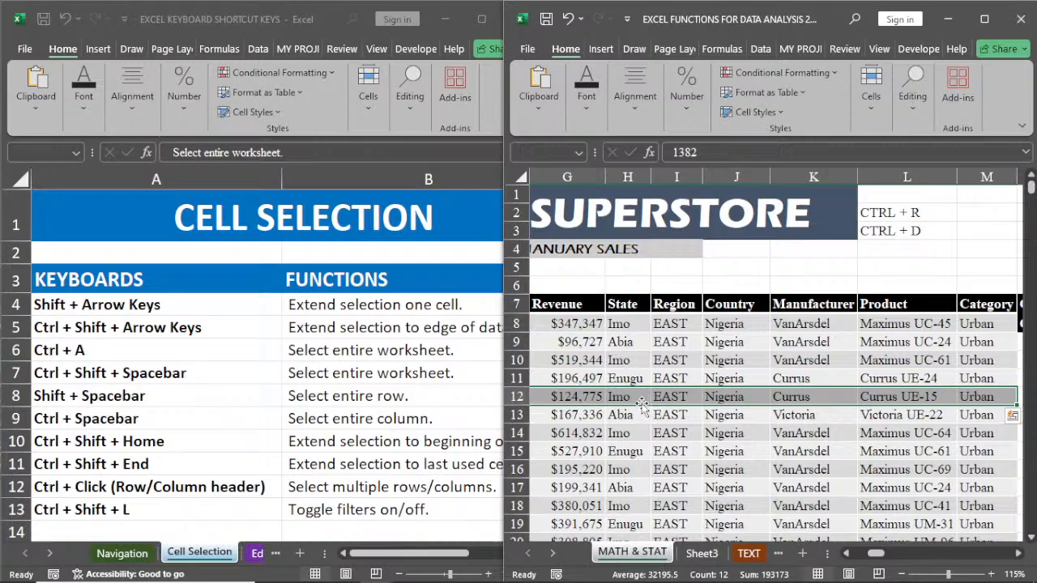
left_click(727, 397)
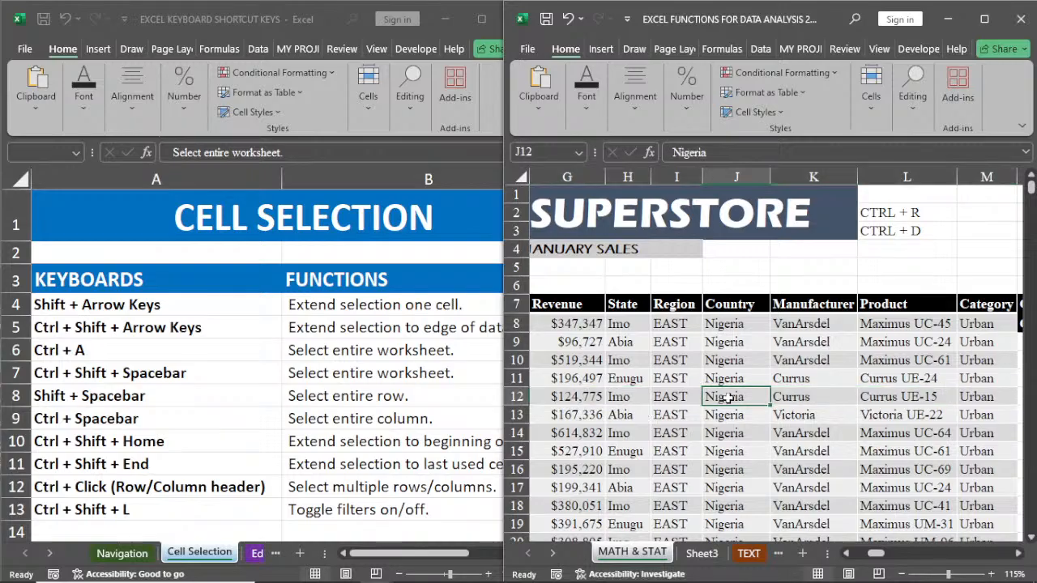
left_click(568, 415)
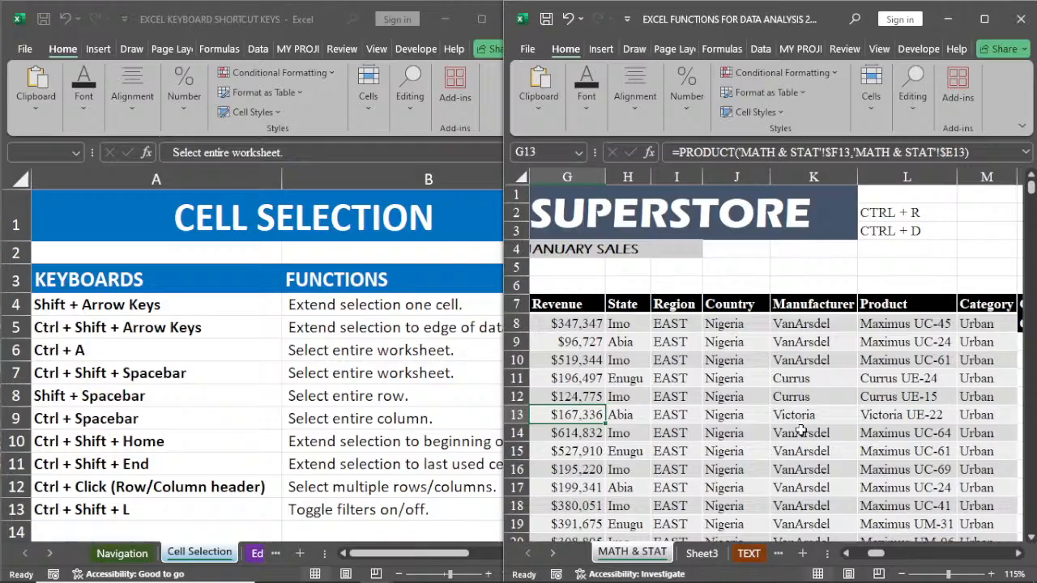
Step: Select the data region around J13, expand it to the whole worksheet, and clear the selection by choosing G12
left_click(733, 414)
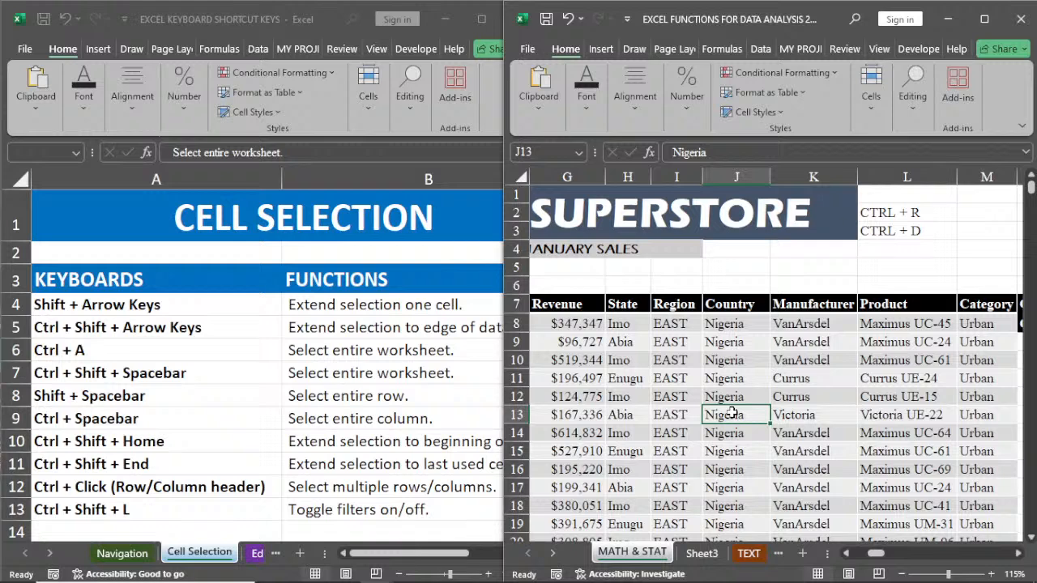
key("ctrl+a")
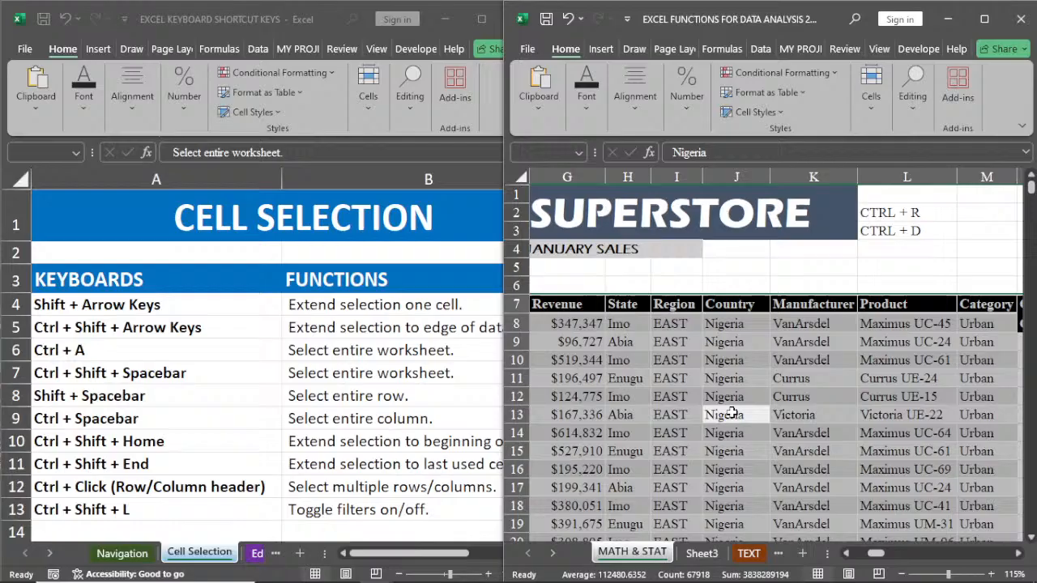
key("ctrl+a")
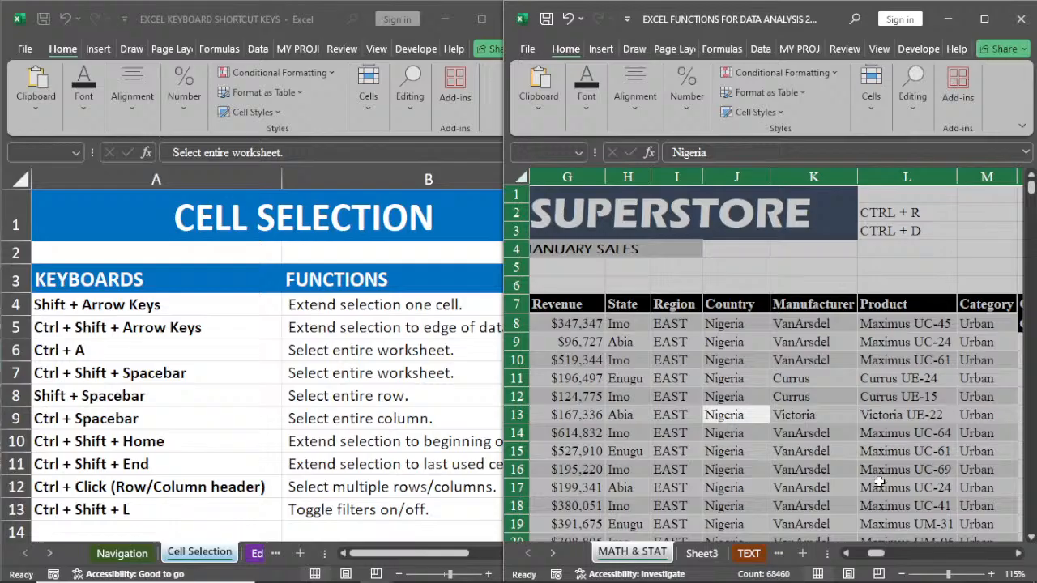
left_click_drag(877, 553, 863, 555)
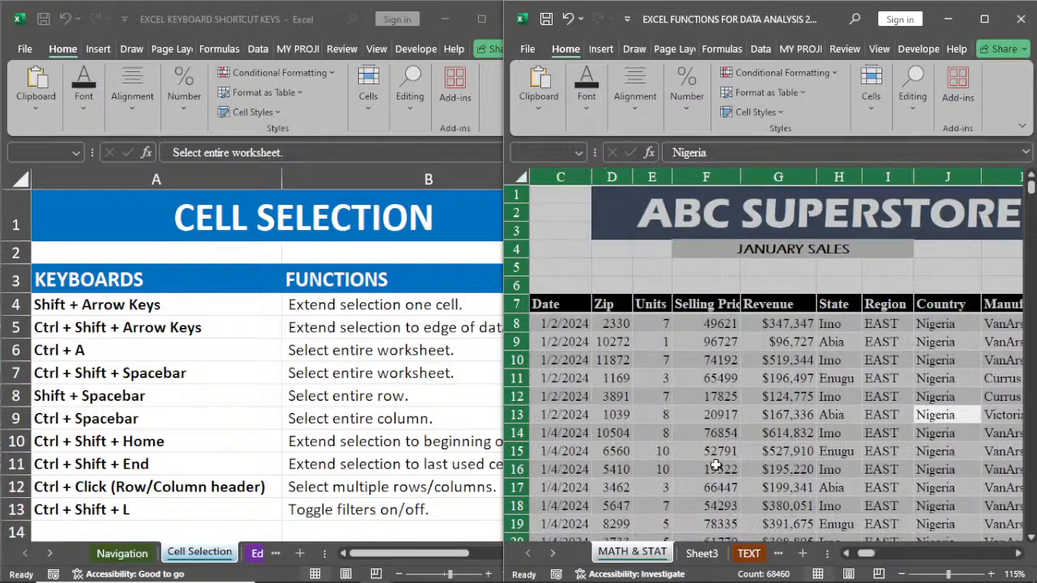
left_click(778, 403)
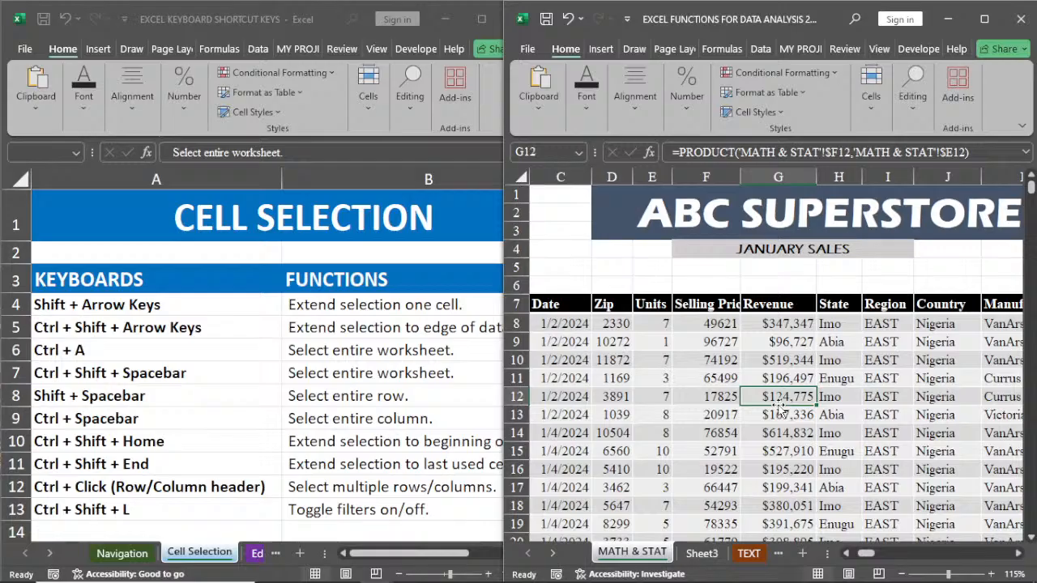
Step: Select the entire row 11 from cell F11
left_click(713, 378)
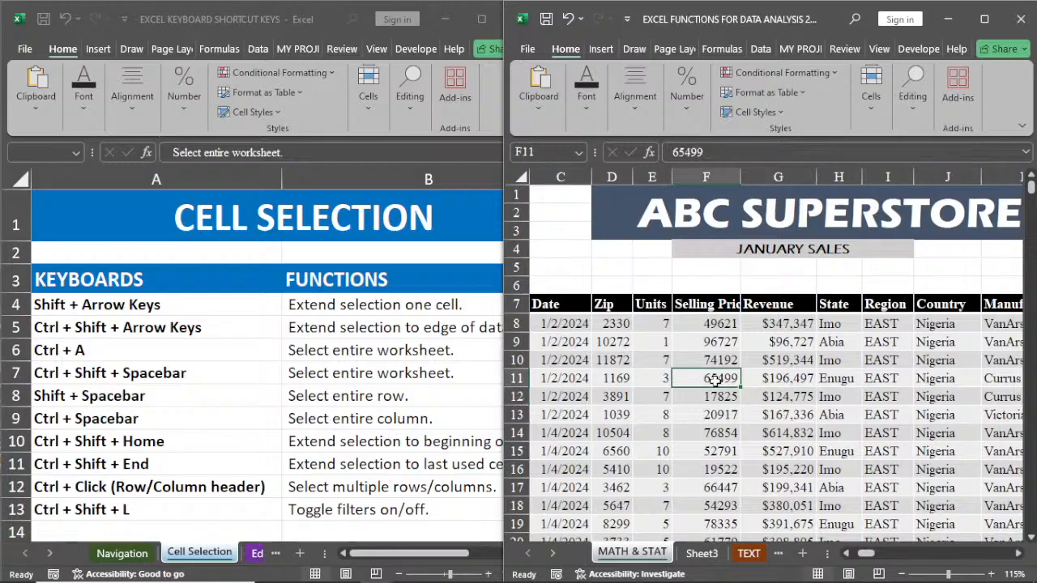
key("shift+space")
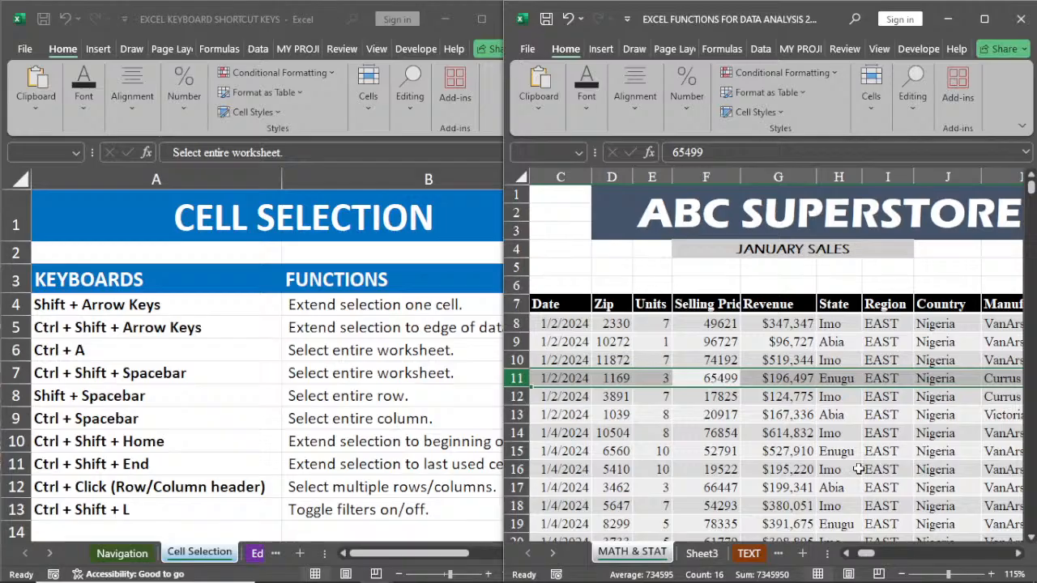
mouse_move(865, 553)
left_mouse_down()
mouse_move(972, 549)
mouse_move(845, 553)
mouse_move(863, 553)
left_mouse_up()
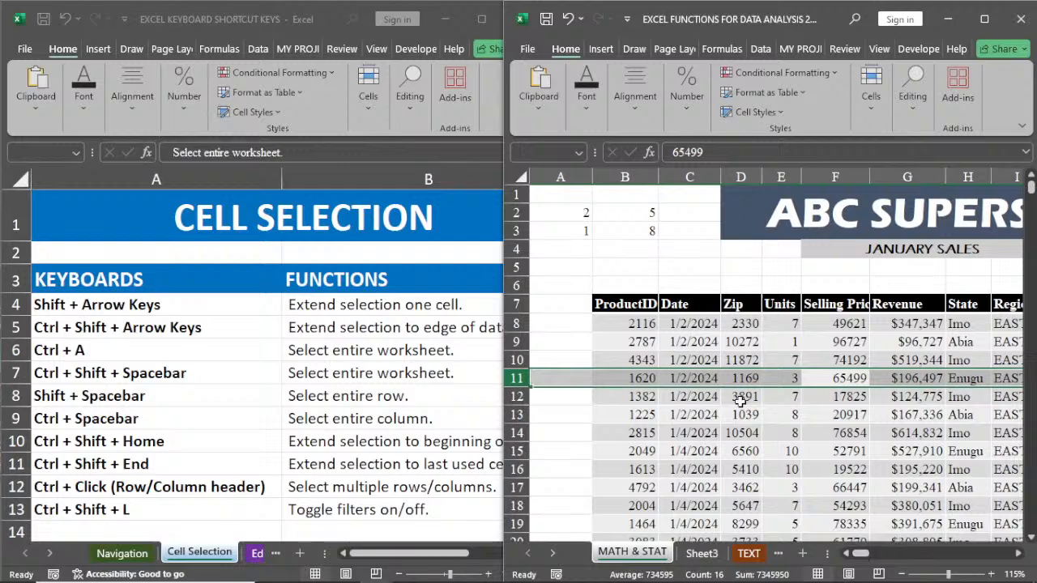
Step: Apply entire-column selection from E11 in the Units column, and select the entire Date column from C12
left_click(782, 381)
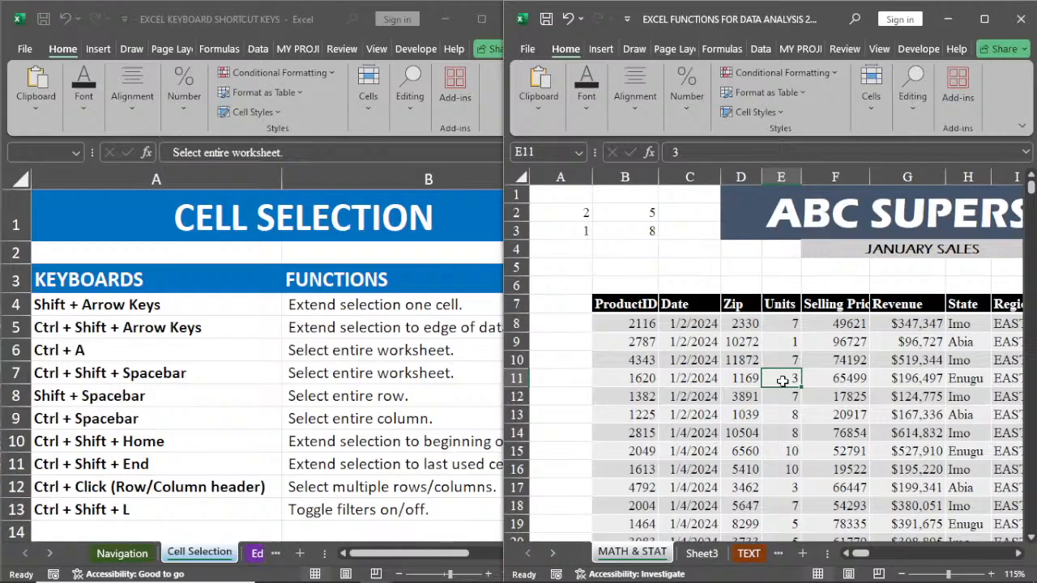
key("ctrl+space")
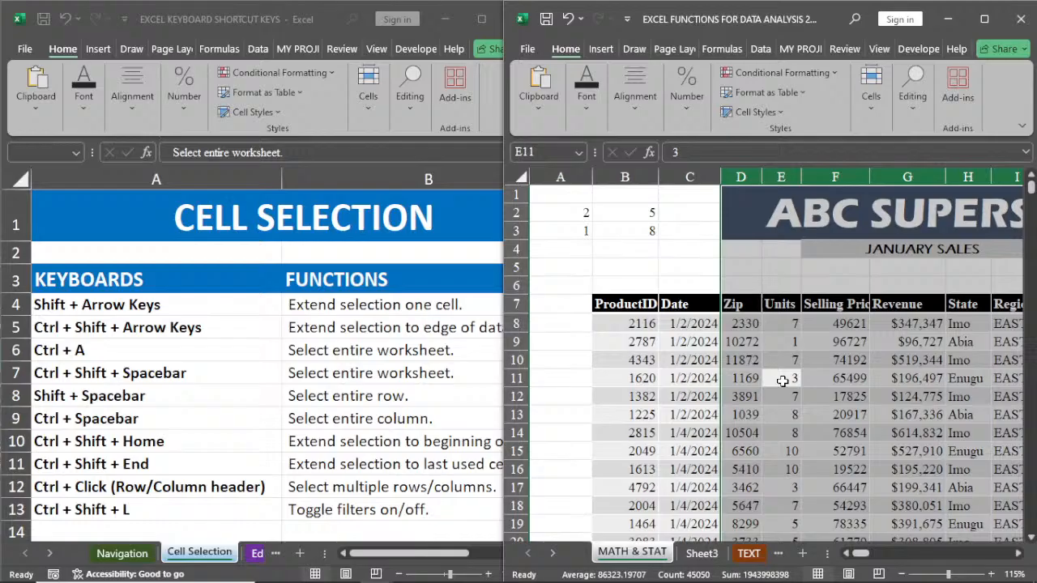
left_click(666, 393)
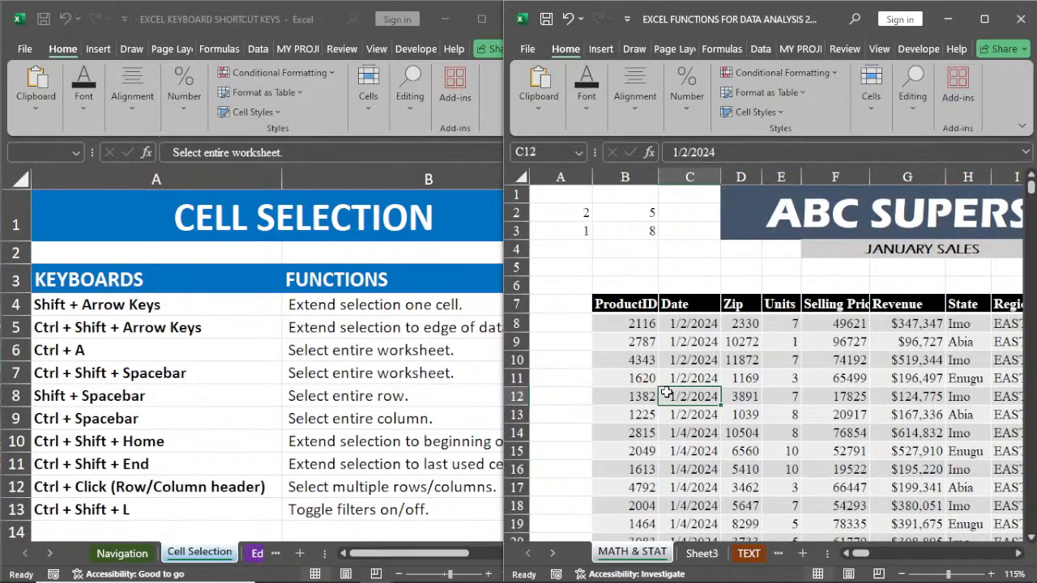
key("ctrl+space")
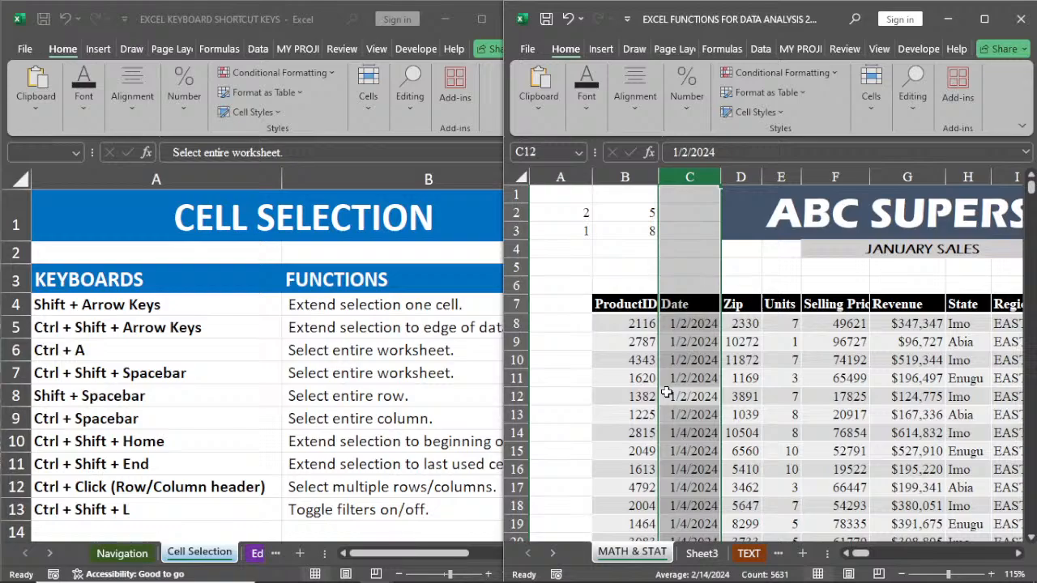
Step: Try to select the entire Selling Price column from F13, inspect how far the selection extends, and clear it by choosing B15
left_click(825, 413)
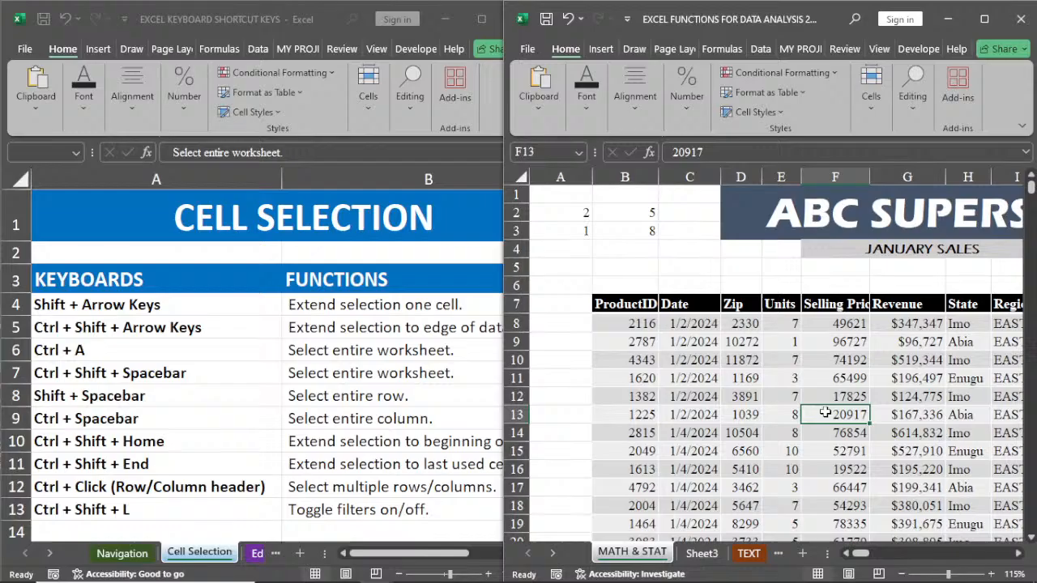
key("ctrl+a")
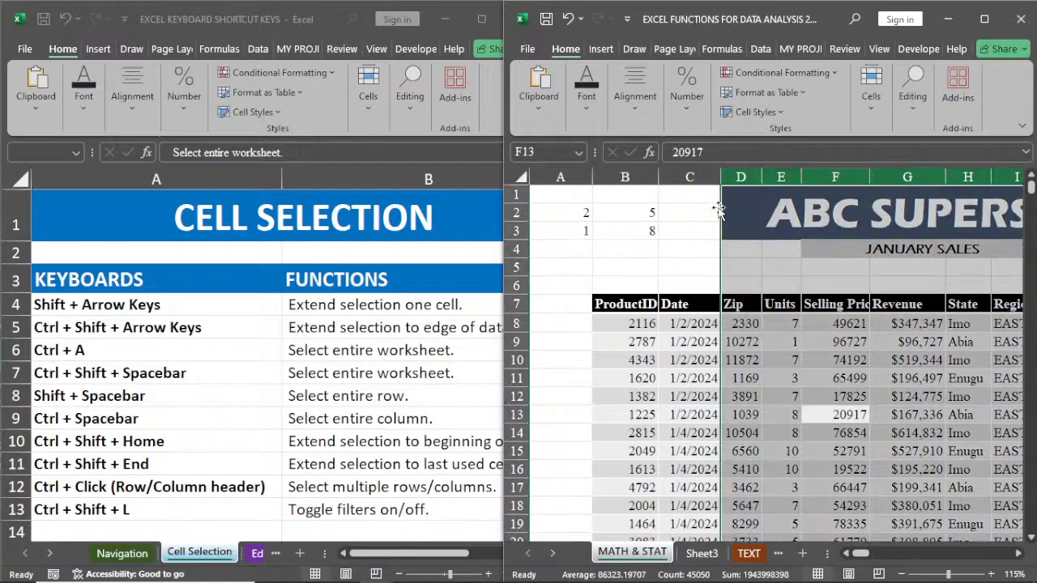
left_click(1019, 556)
left_click(1018, 556)
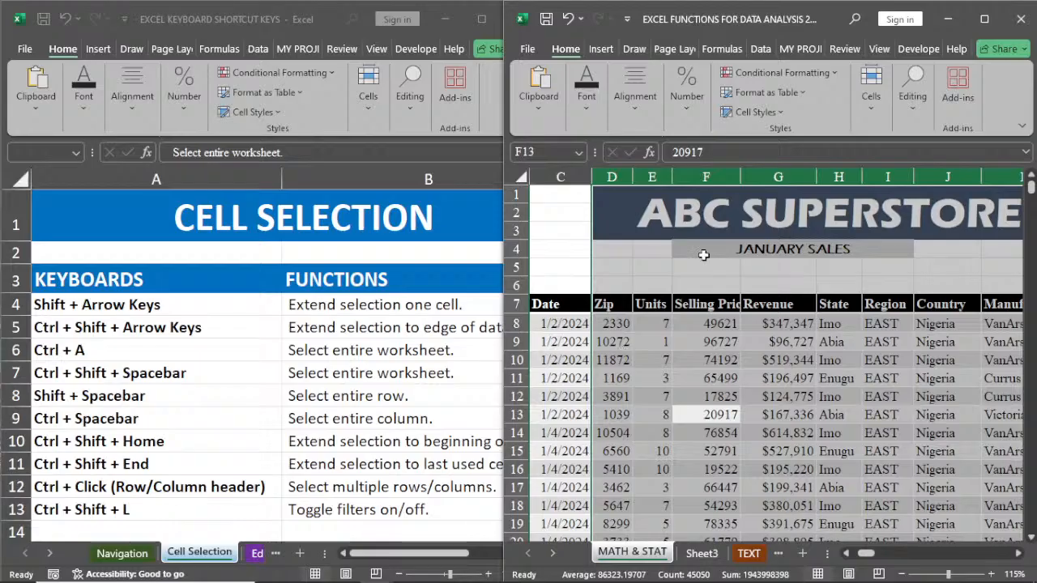
double_click(1019, 554)
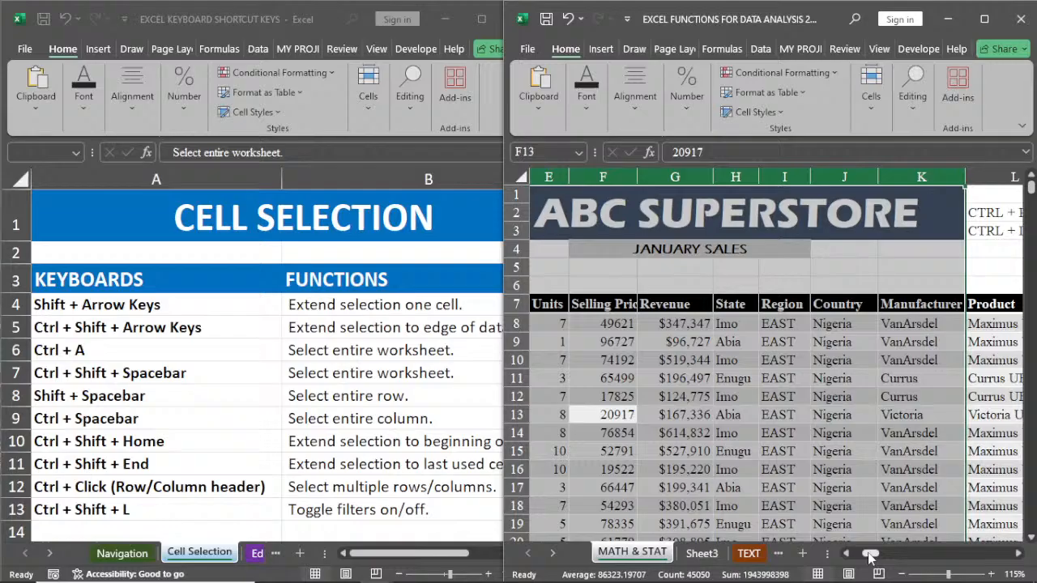
left_click_drag(869, 558, 858, 558)
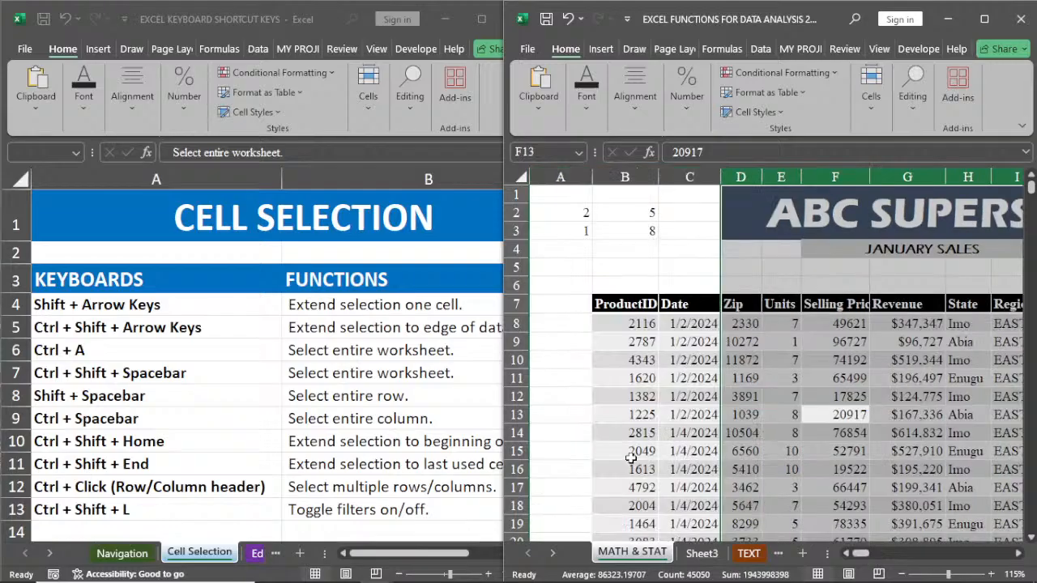
left_click(630, 457)
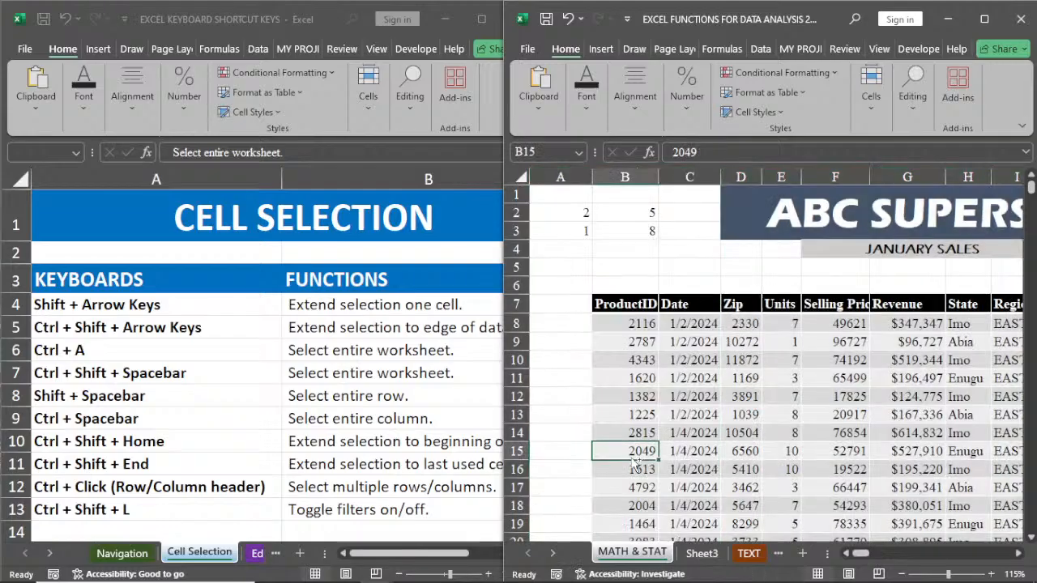
Step: Select the entire ProductID column from B15 and inspect how far the selection extends beyond the end of the data
key("ctrl+space")
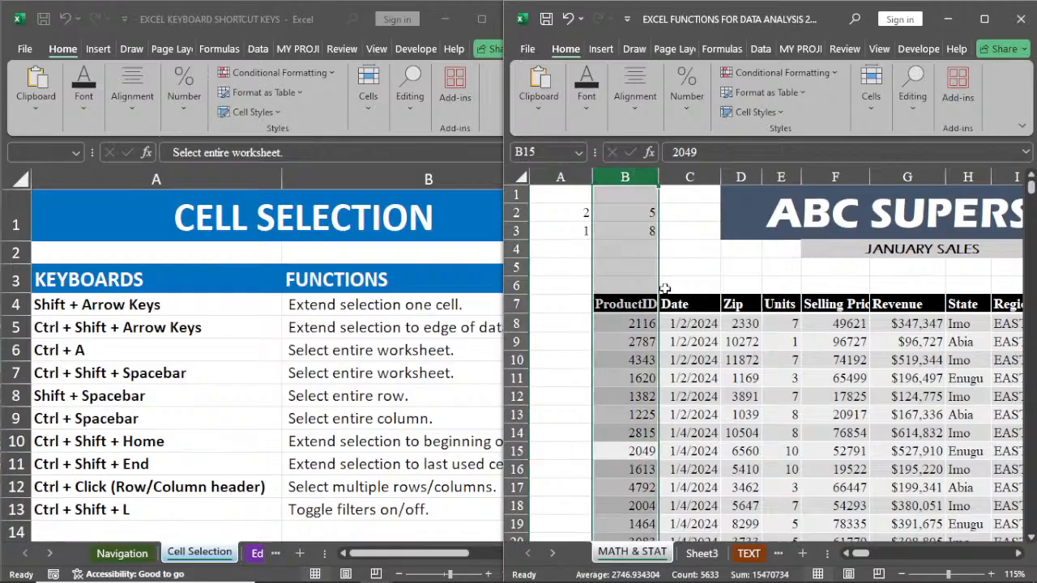
left_click_drag(1031, 188, 1033, 526)
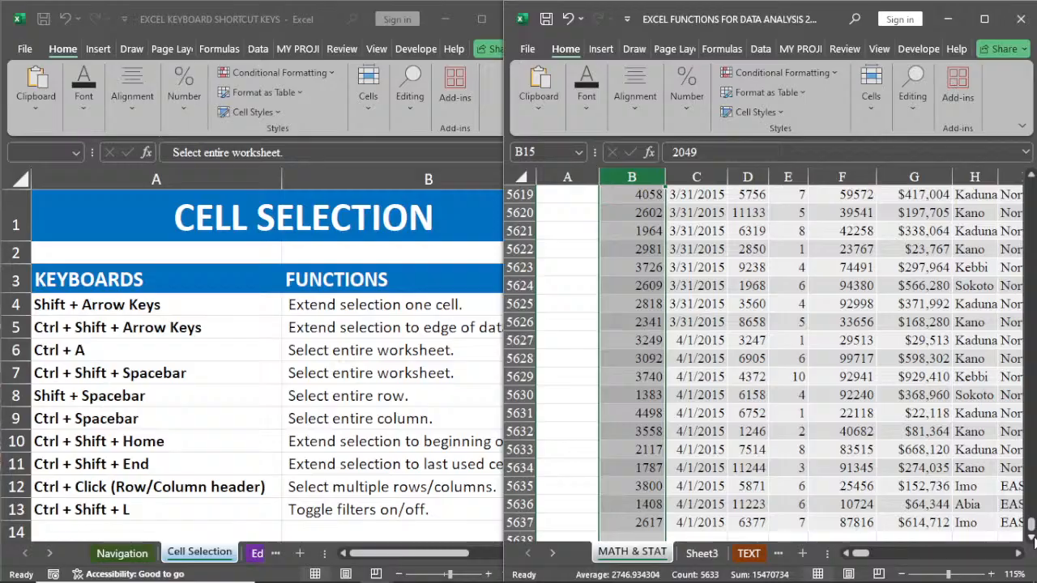
left_click(1032, 539)
left_click(1032, 539)
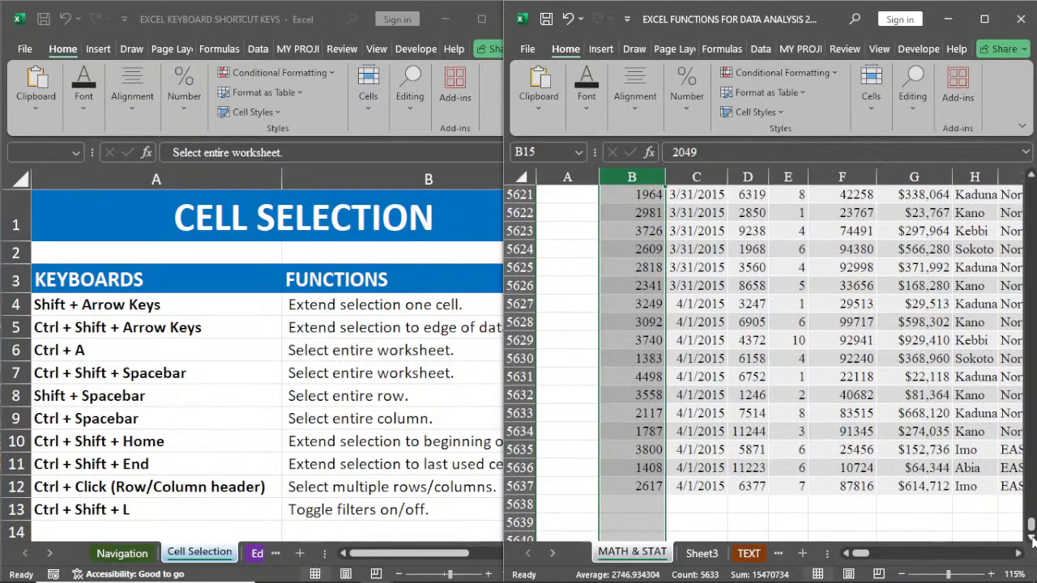
left_click(1032, 540)
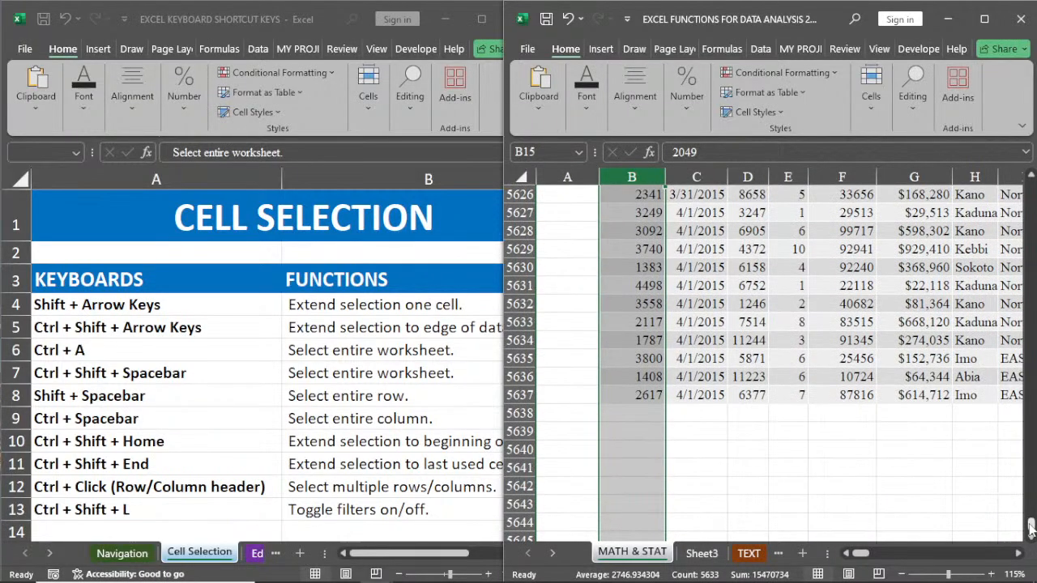
left_click_drag(1031, 527, 1035, 95)
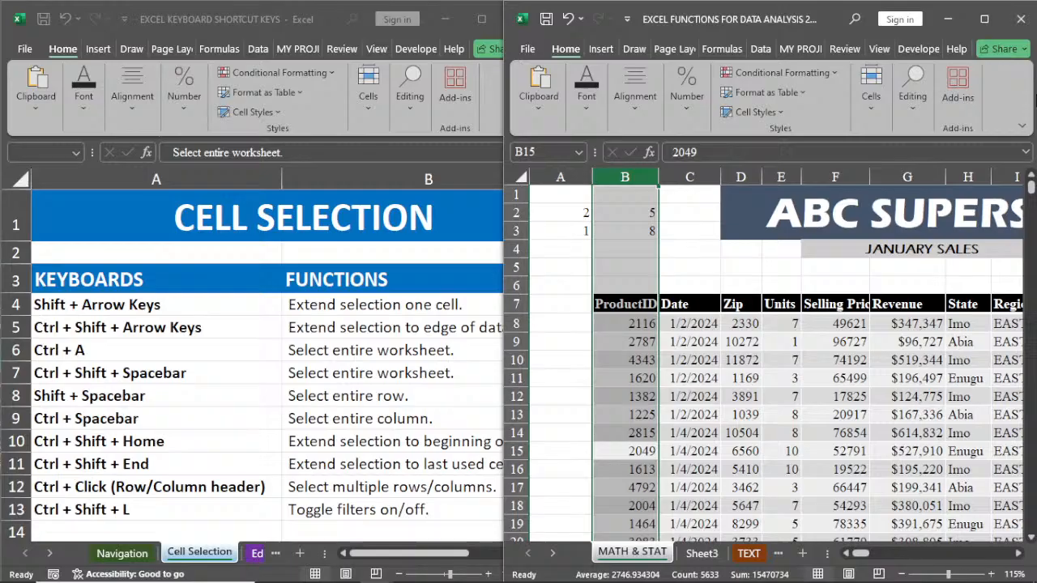
Step: Extend the selection from G17 to the beginning of the worksheet, and repeat the same extension from C14
left_click(926, 486)
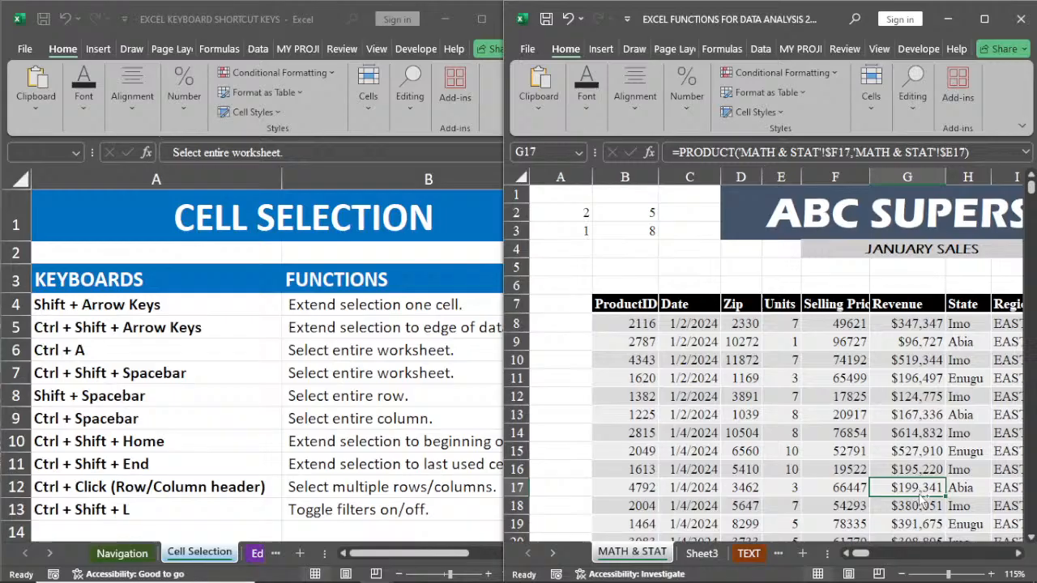
key("ctrl+shift+Home")
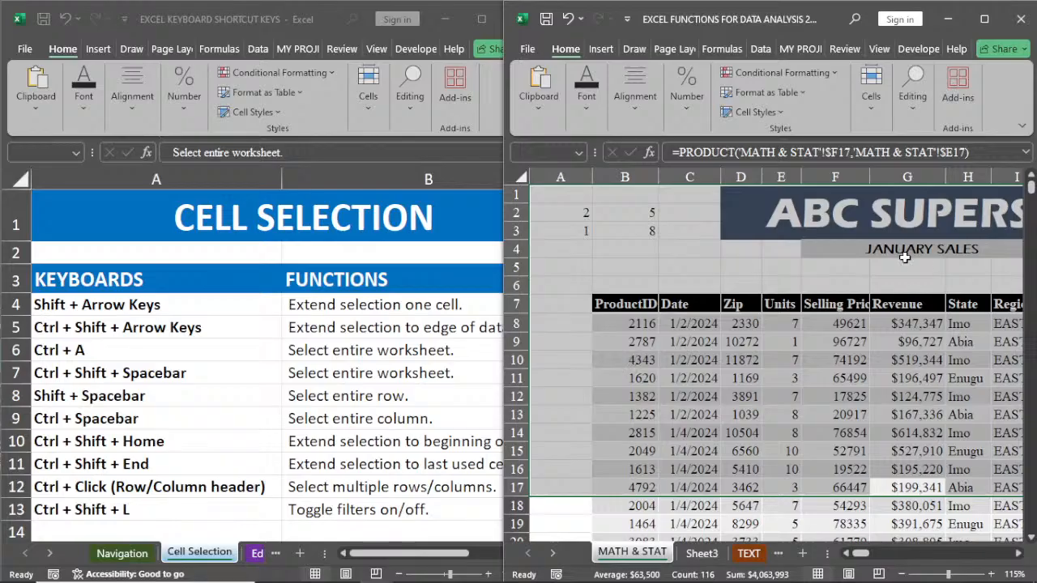
left_click(695, 433)
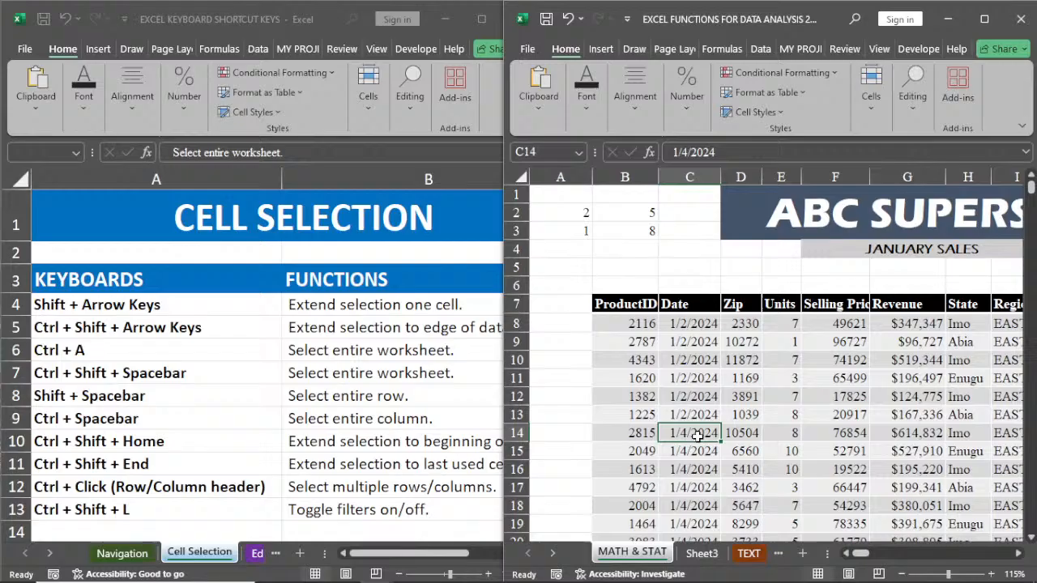
key("ctrl+shift+Home")
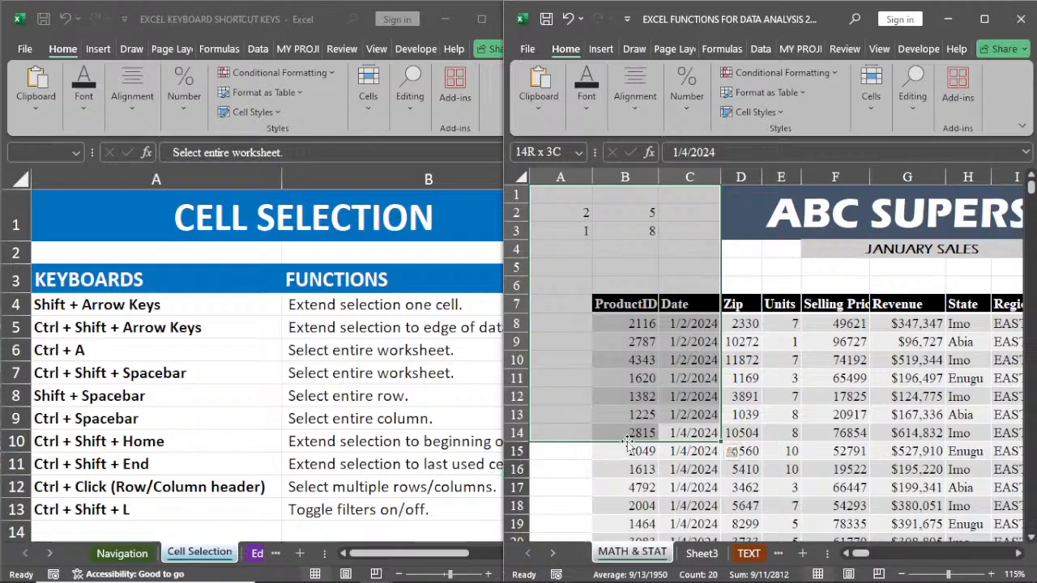
Step: Extend the selection from E12 to the last used cell, inspect its extent, and clear it by returning to A1
left_click(778, 396)
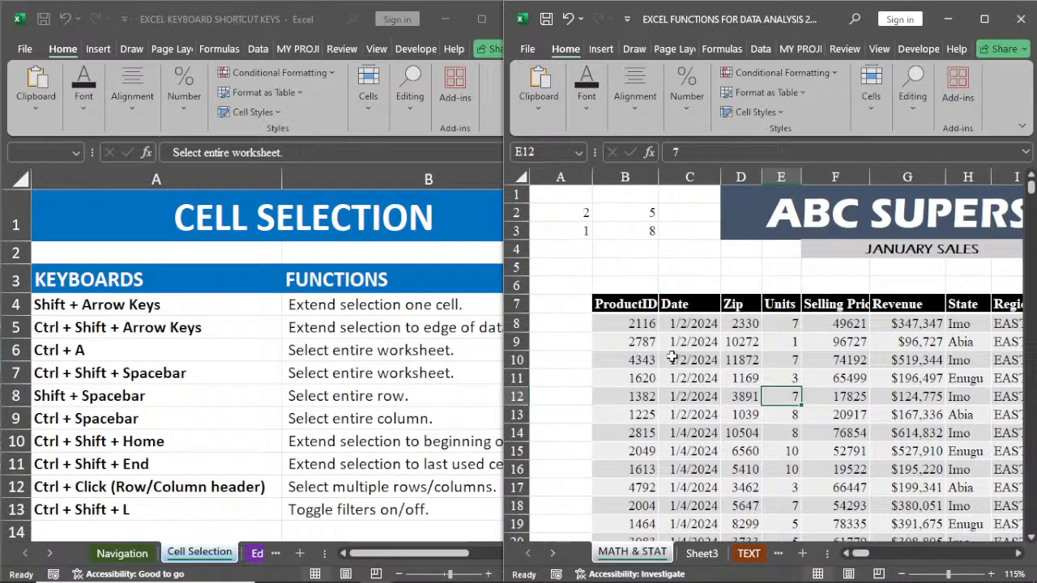
key("ctrl+shift+End")
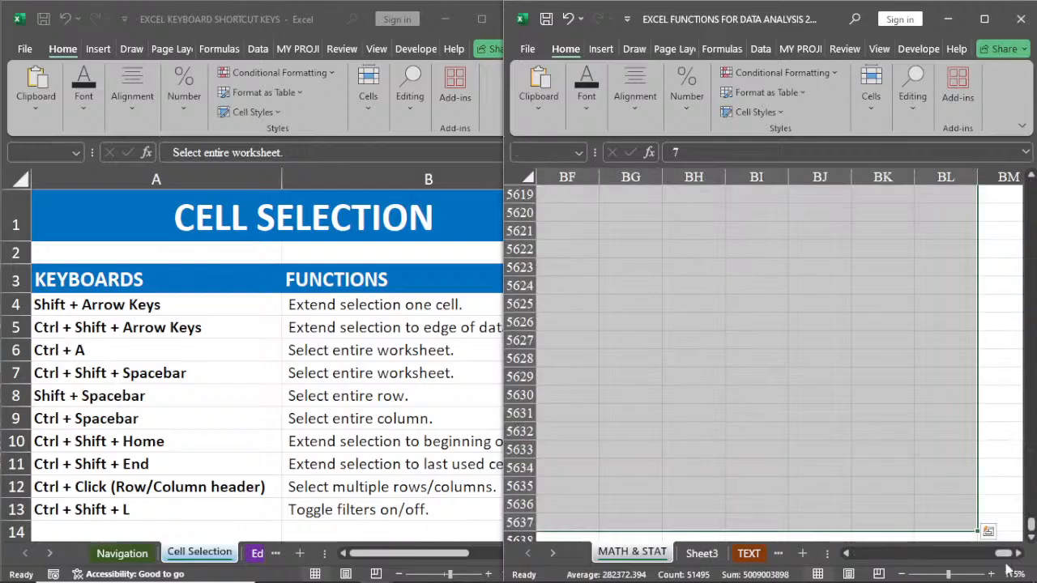
left_click_drag(1003, 555, 823, 559)
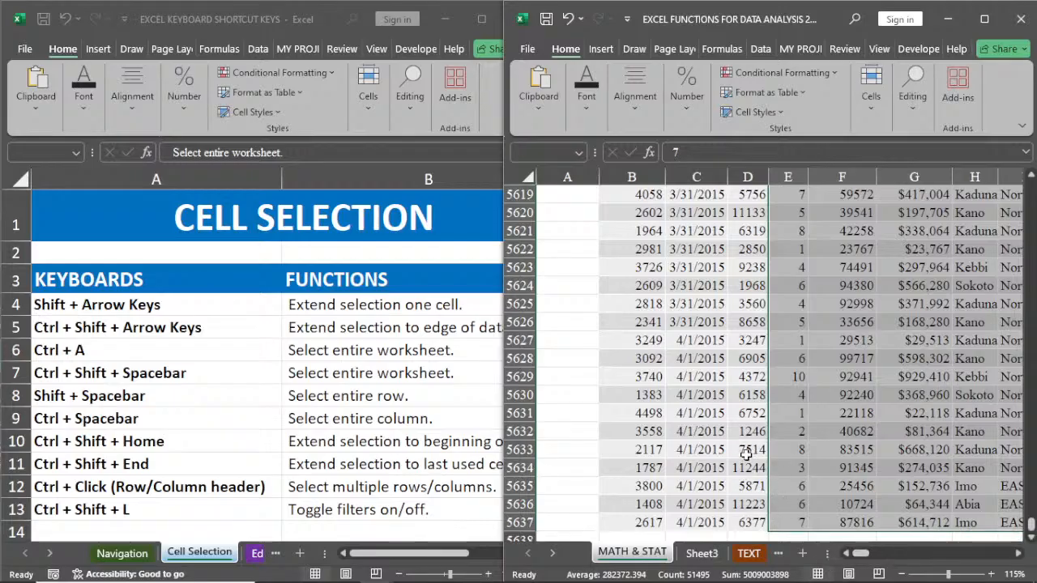
left_click(697, 358)
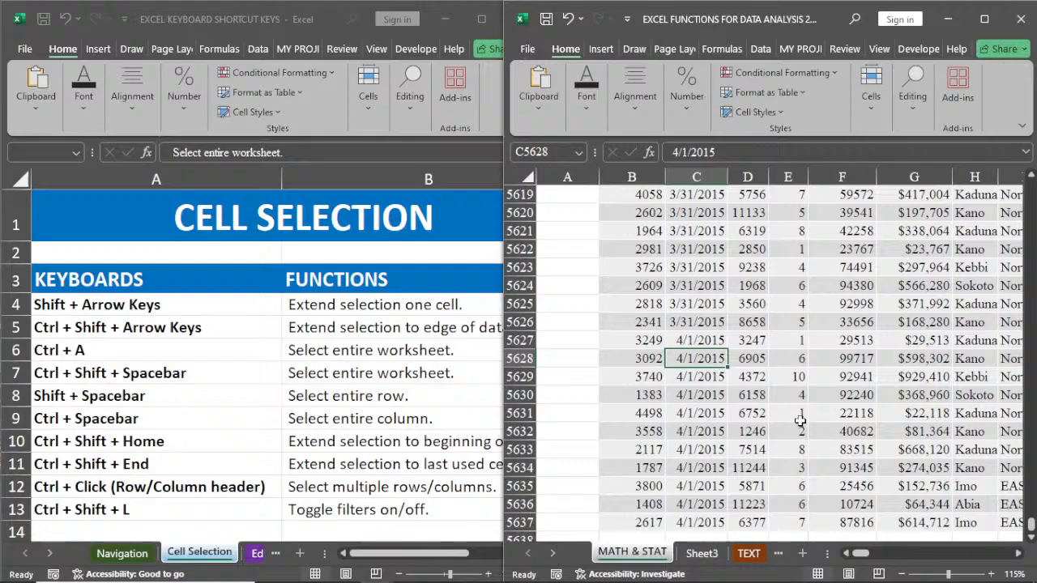
key("ctrl+Home")
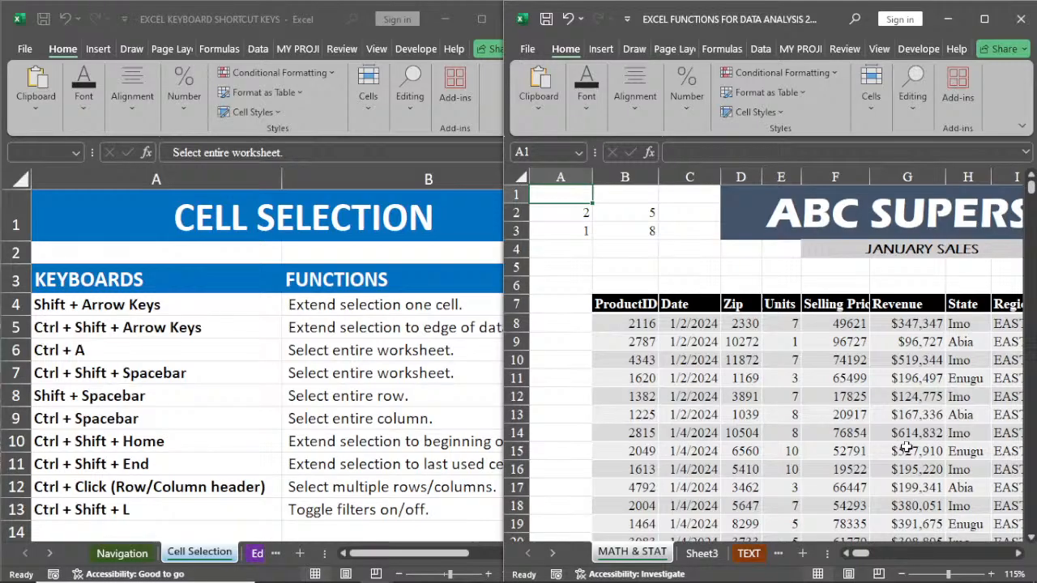
Step: Bring the State, Region and Country columns of the sales table into view
scroll(906, 448, "right", 1)
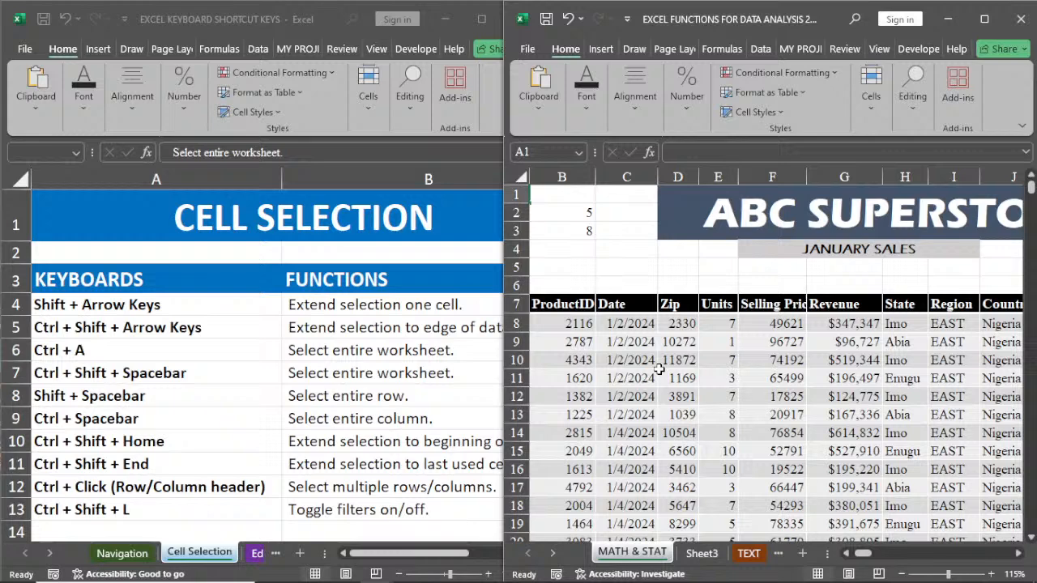
left_click(1019, 553)
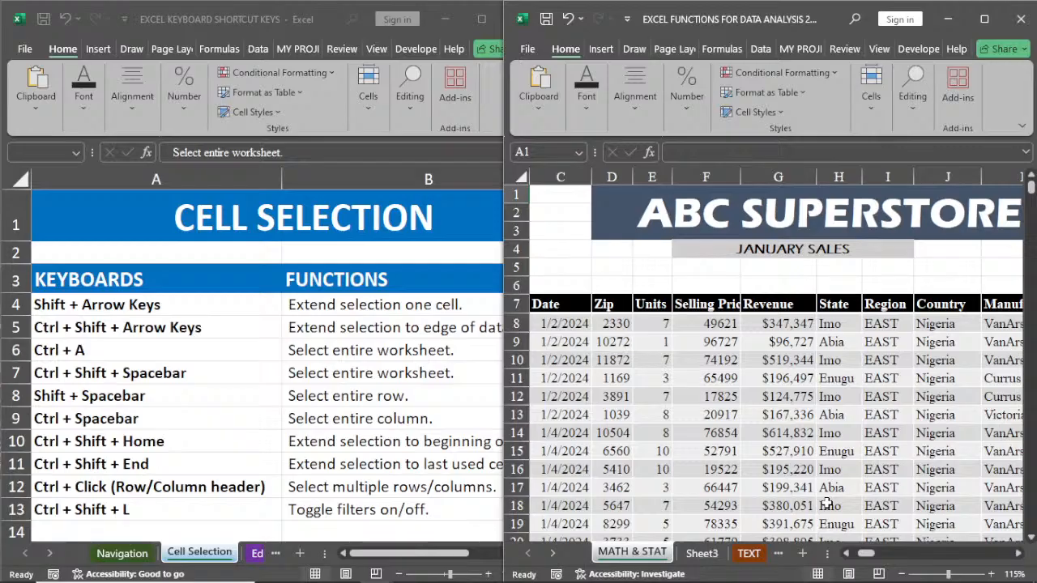
Step: Select the non-adjacent Imo cells in the State column, taking every second row from H8 to H20
left_click(838, 324)
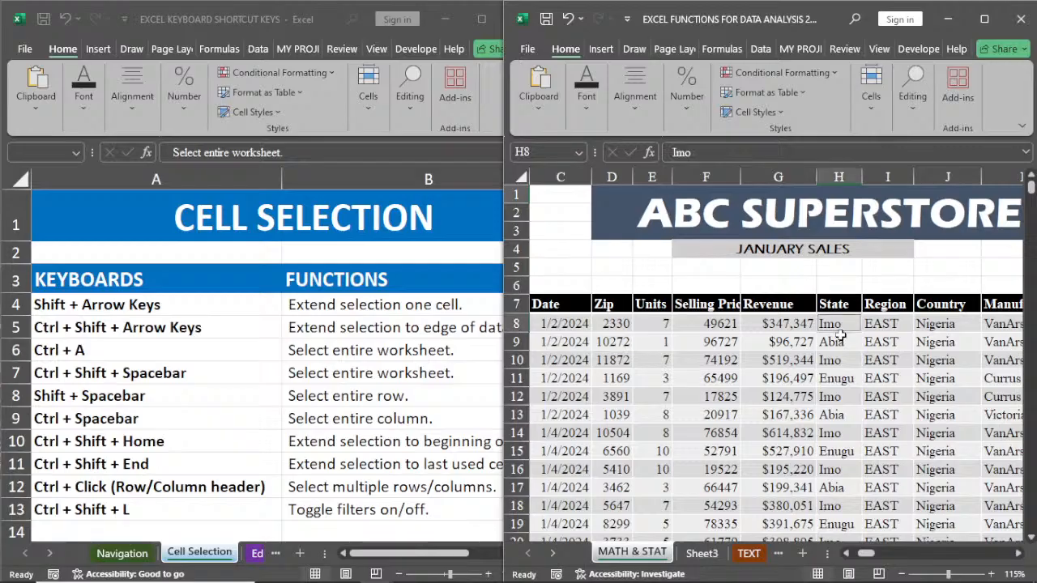
left_click(841, 359, "ctrl")
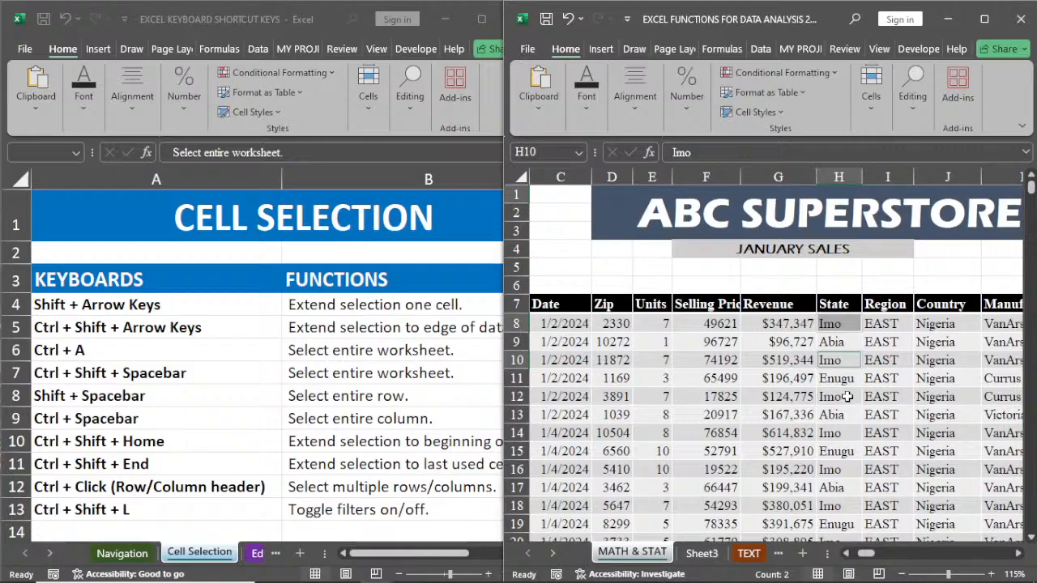
left_click(846, 396, "ctrl")
left_click(841, 434, "ctrl")
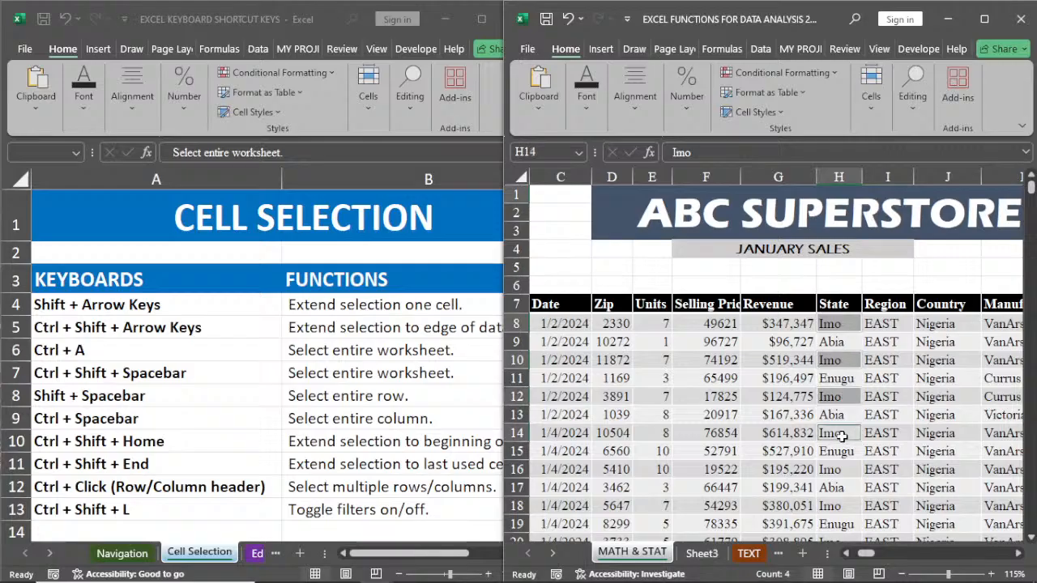
left_click(841, 470, "ctrl")
left_click(846, 506, "ctrl")
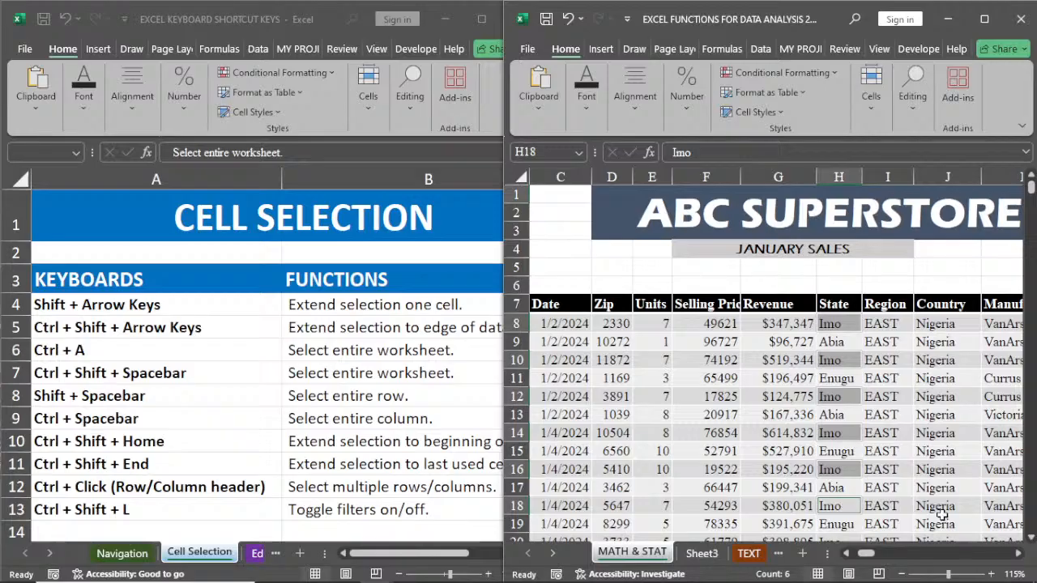
scroll(942, 514, "down", 1)
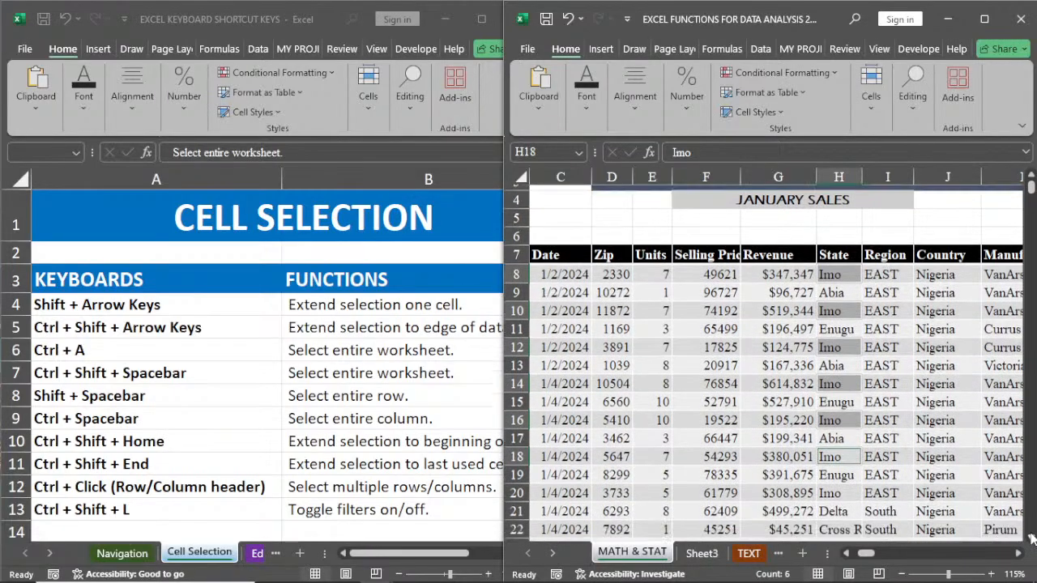
left_click(830, 490, "ctrl")
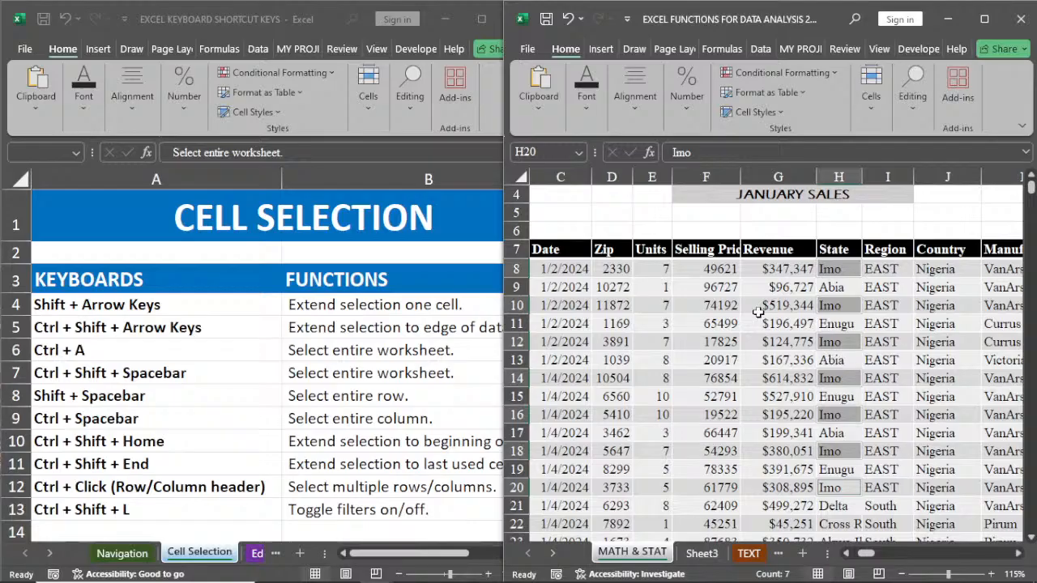
Step: Add the Revenue cells of the same Imo rows, every second row from G8 to G20, to the selection
left_click(776, 269, "ctrl")
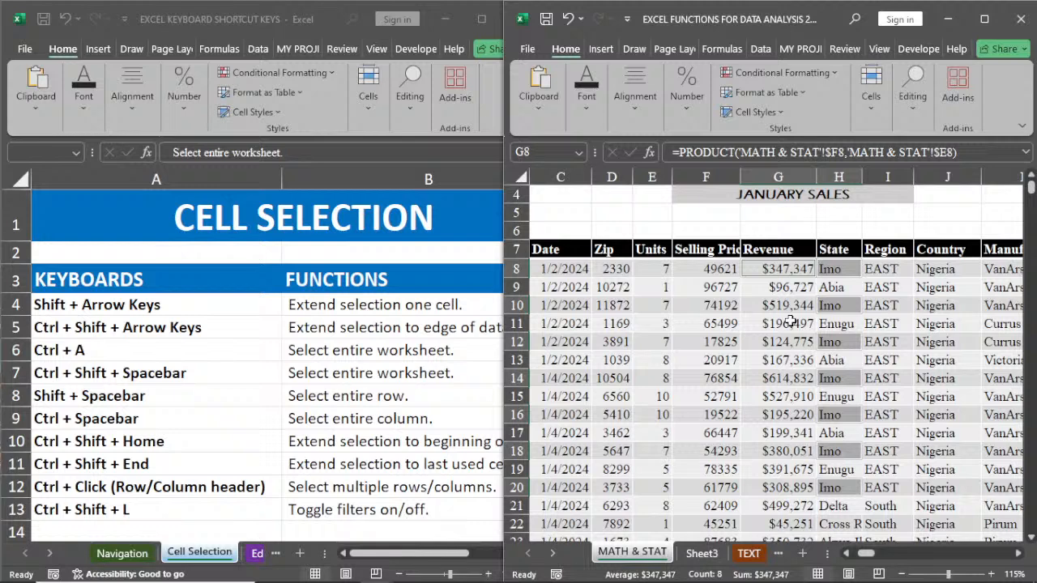
left_click(790, 308, "ctrl")
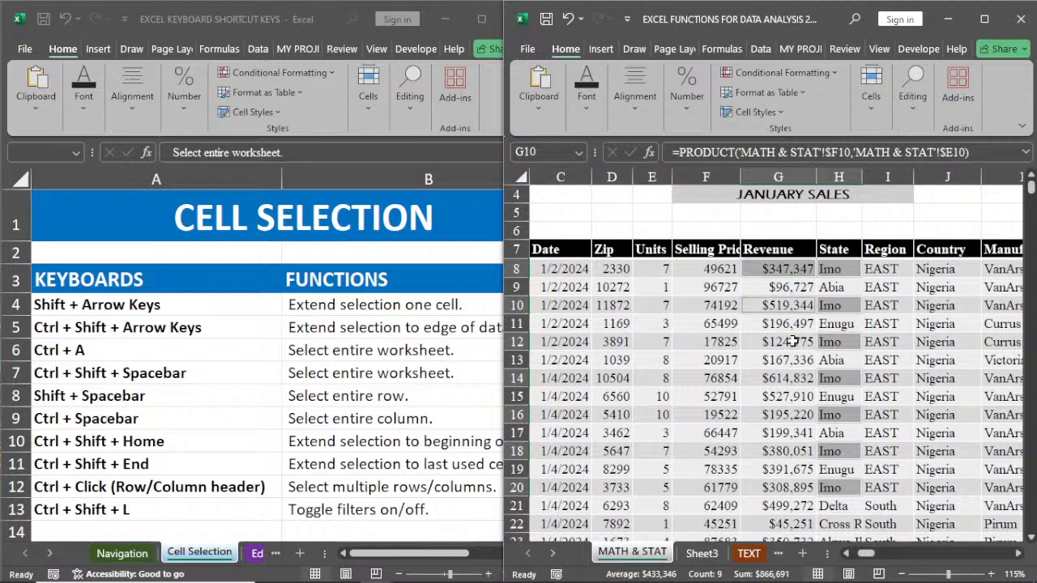
left_click(792, 341, "ctrl")
left_click(792, 377, "ctrl")
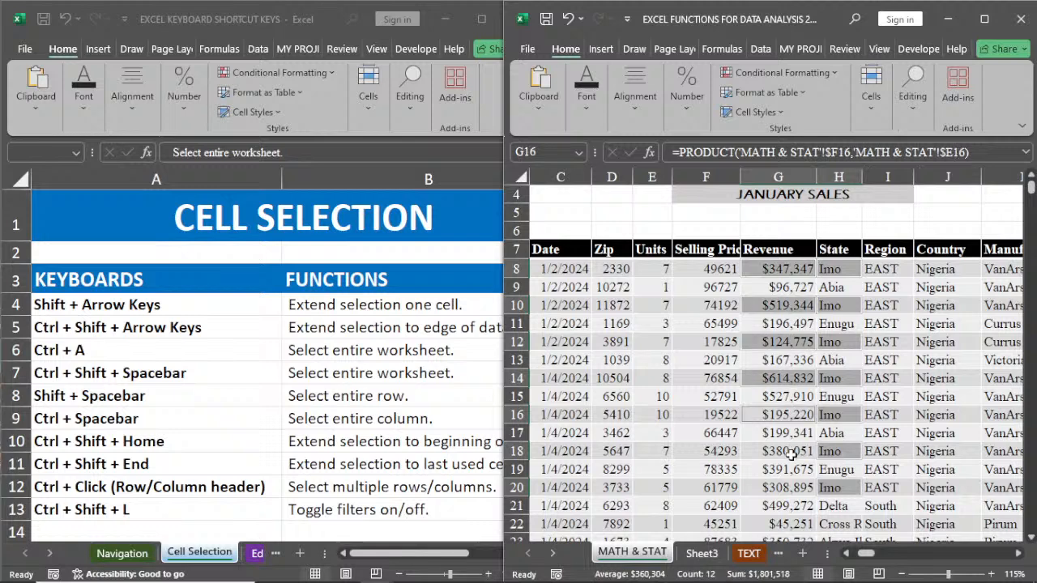
left_click(793, 414, "ctrl")
left_click(793, 451, "ctrl")
left_click(793, 487, "ctrl")
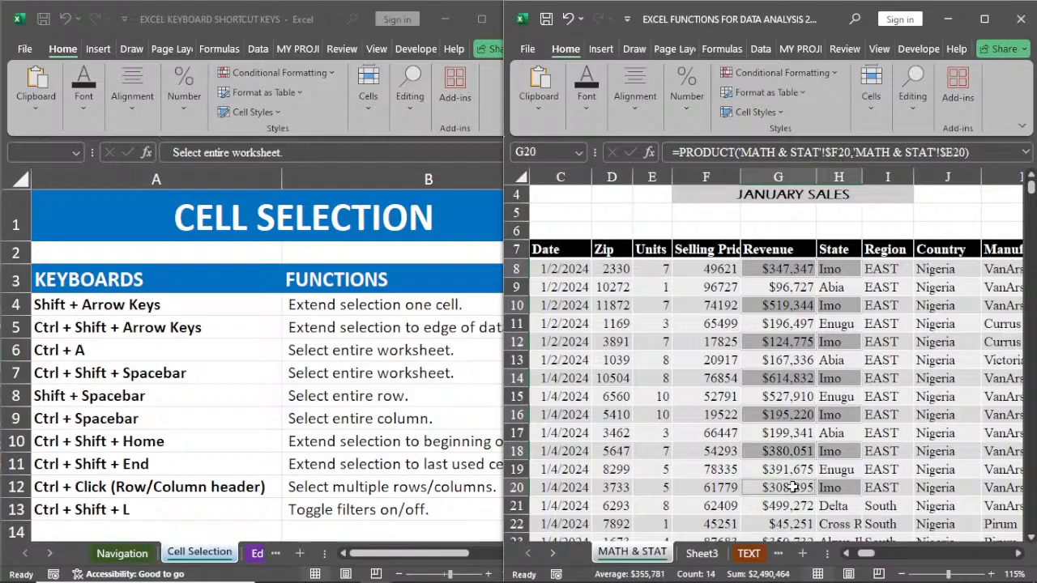
Step: Add the Units and Selling Price cells of the Imo rows, every second row from 8 to 20, to the selection
left_click(708, 269, "ctrl")
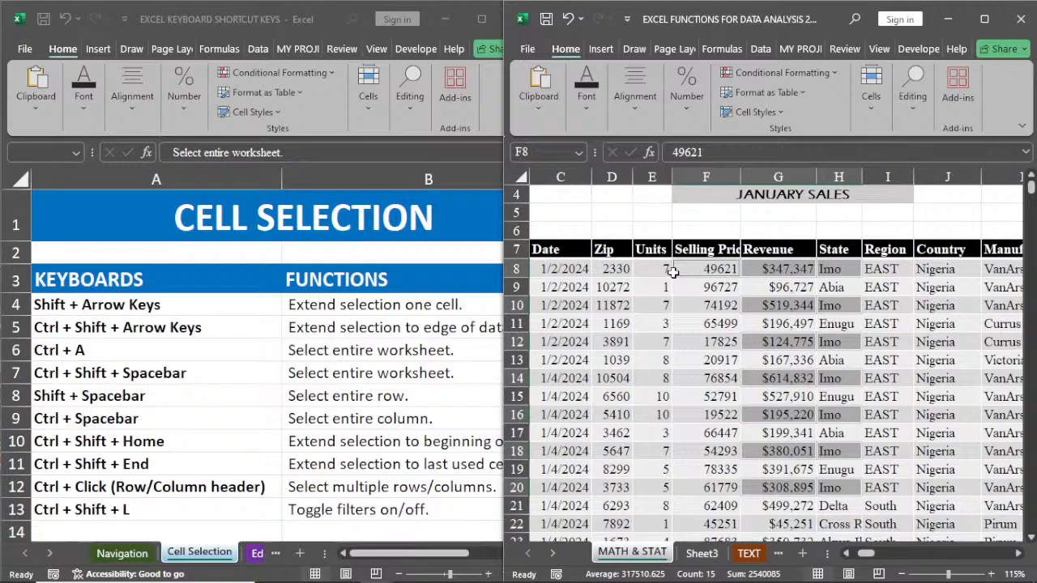
left_click(656, 269, "ctrl")
left_click(656, 305, "ctrl")
left_click(709, 305, "ctrl")
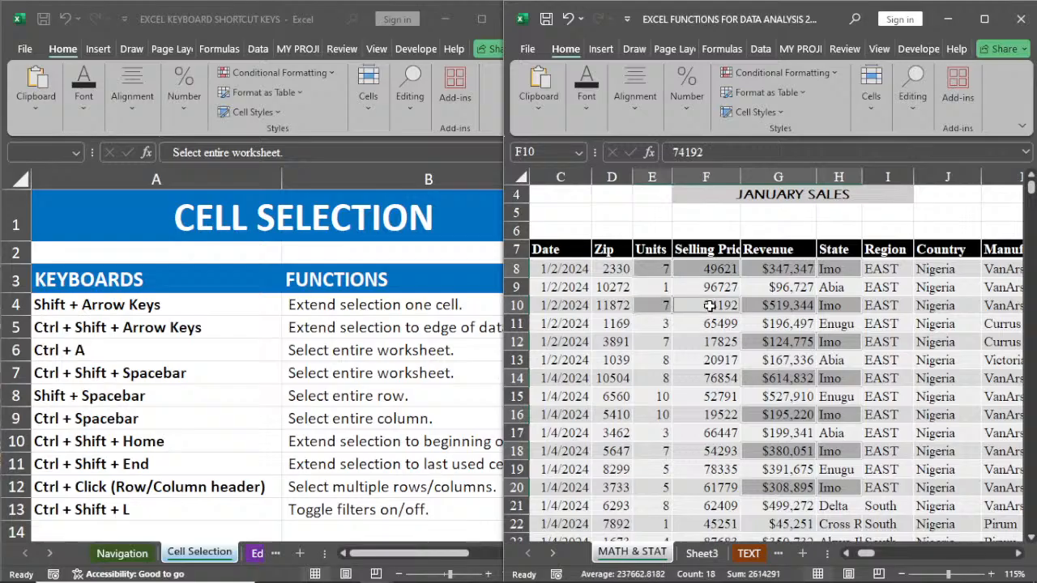
left_click_drag(656, 342, 709, 342)
left_click(653, 379, "ctrl")
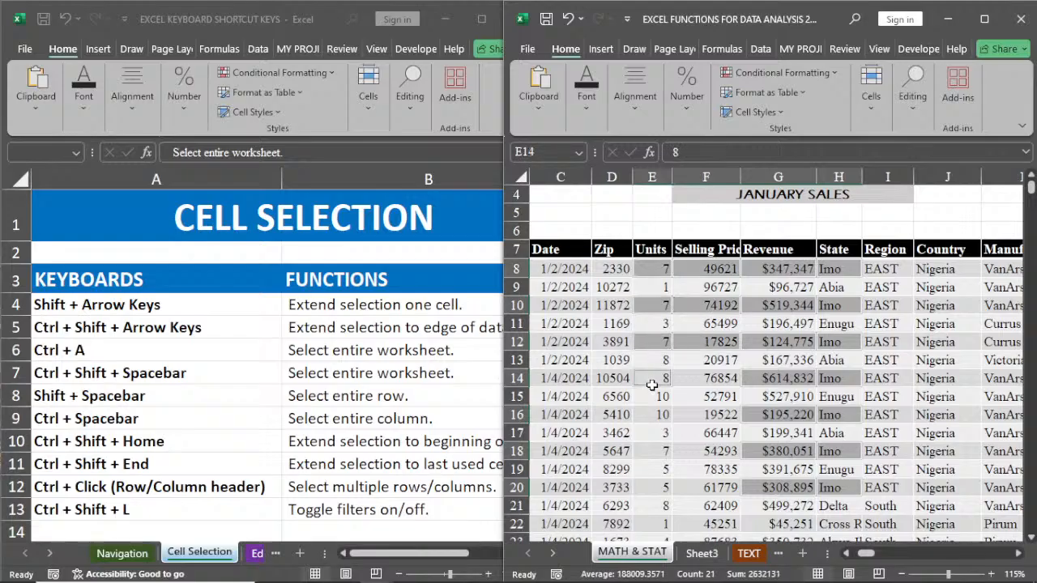
left_click(713, 378, "ctrl")
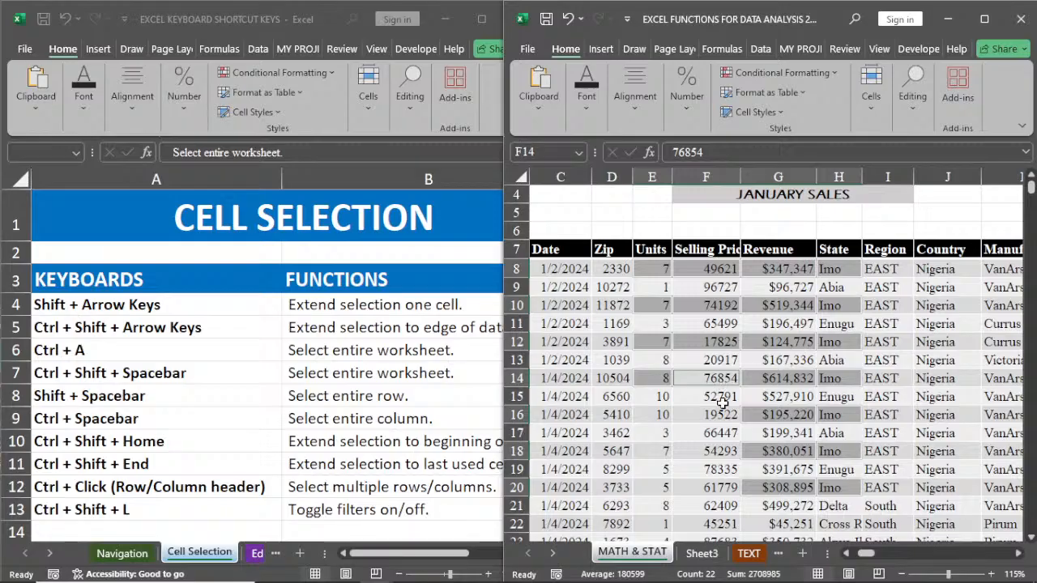
left_click_drag(656, 415, 709, 415)
left_click(658, 451, "ctrl")
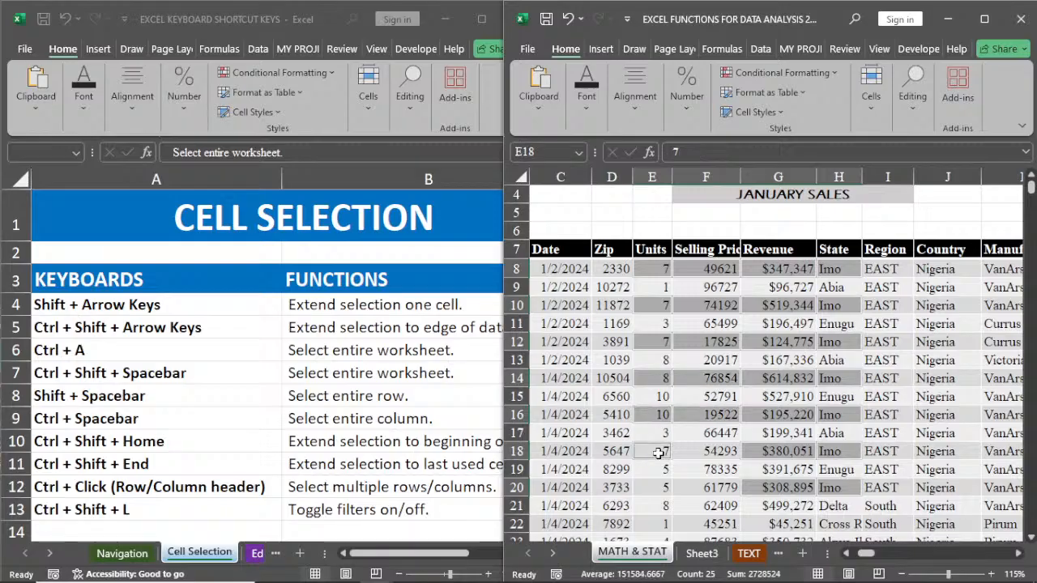
left_click_drag(658, 451, 709, 451)
left_click_drag(653, 487, 709, 488)
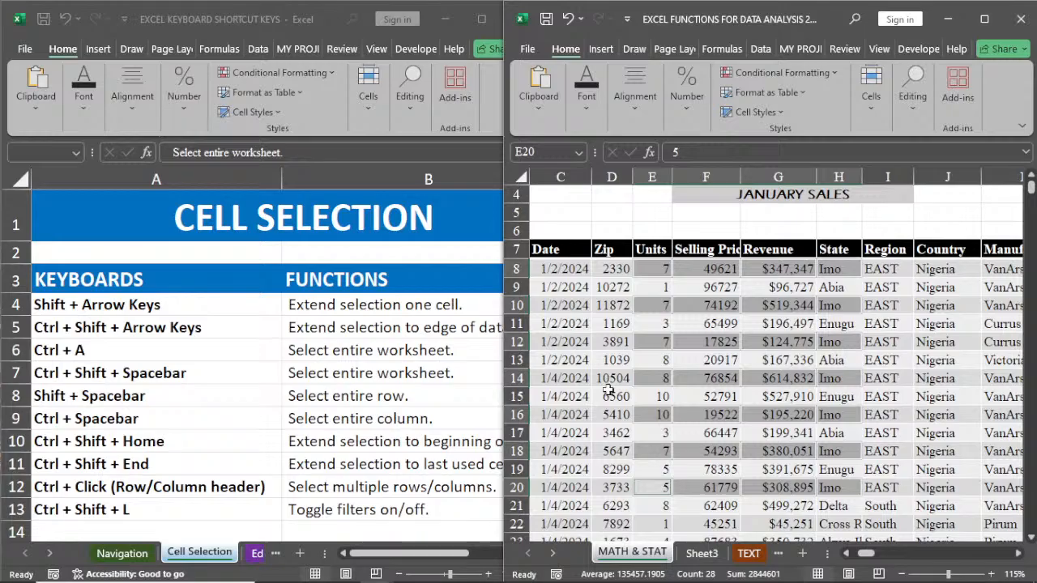
Step: Add the Date cells of the Imo rows, every second row from C8 to C20, to the multiple selection
left_click(567, 271, "ctrl")
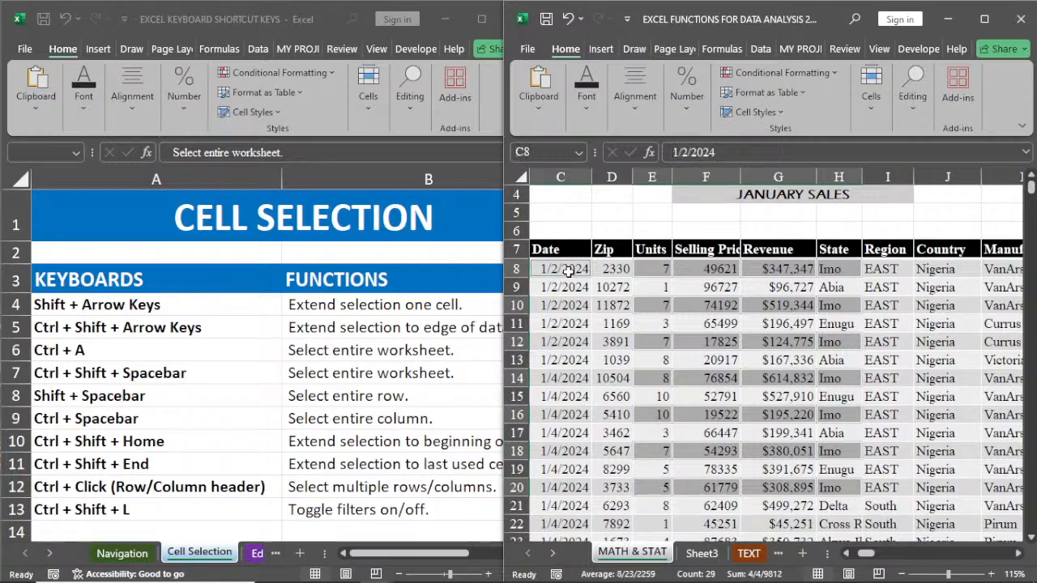
left_click(567, 306, "ctrl")
left_click(567, 342, "ctrl")
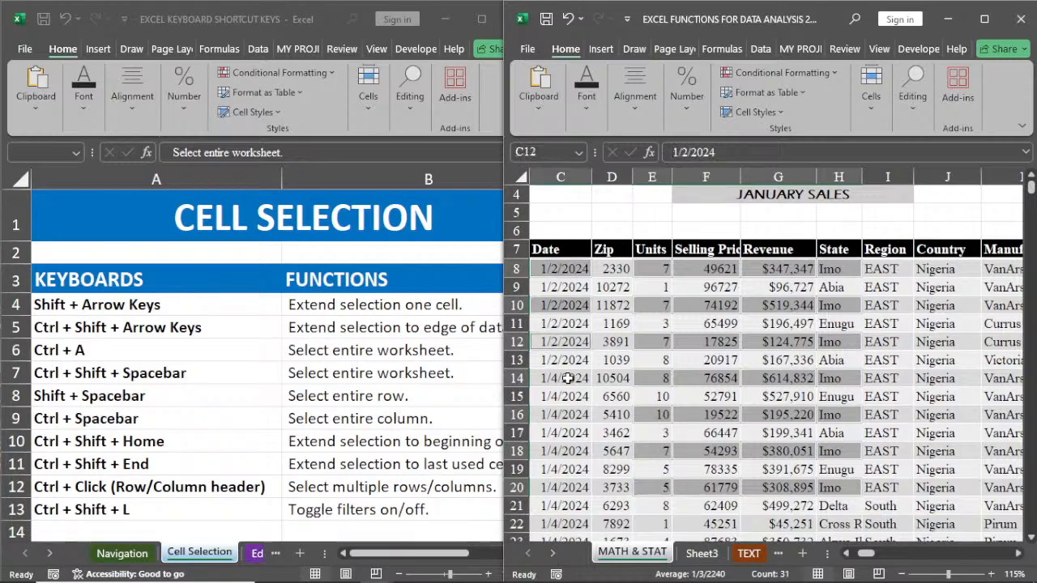
left_click(568, 379, "ctrl")
left_click(567, 414, "ctrl")
left_click(567, 451, "ctrl")
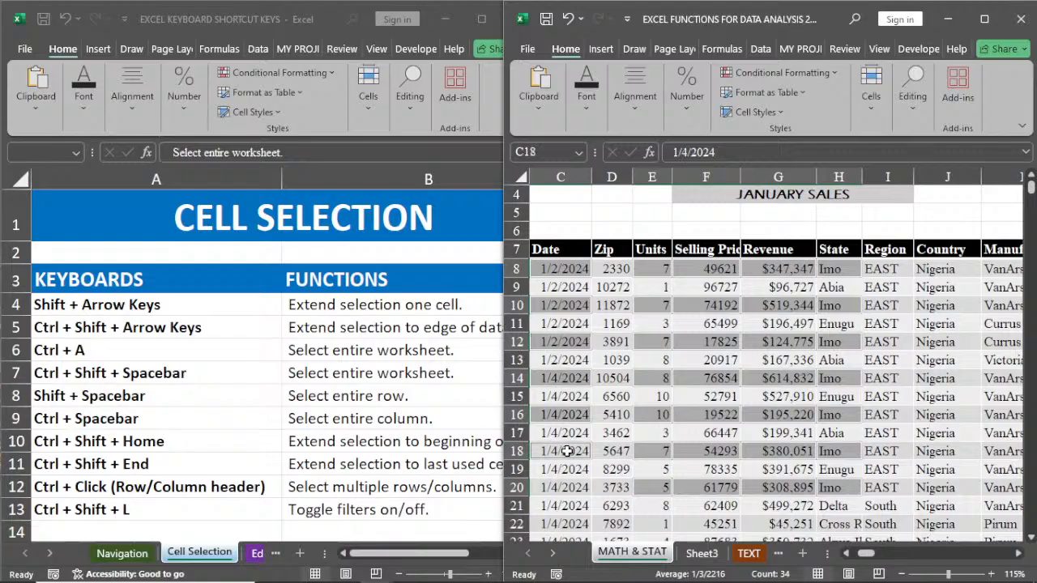
left_click(565, 487, "ctrl")
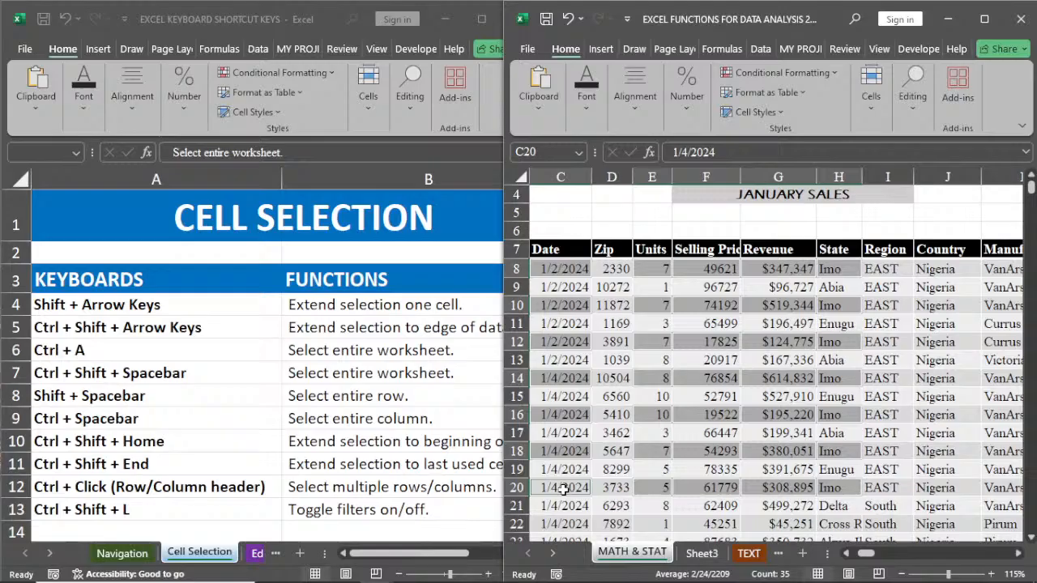
Step: Clear the multiple selection by selecting J13, and toggle the sales table's filters on and off again
left_click(946, 361)
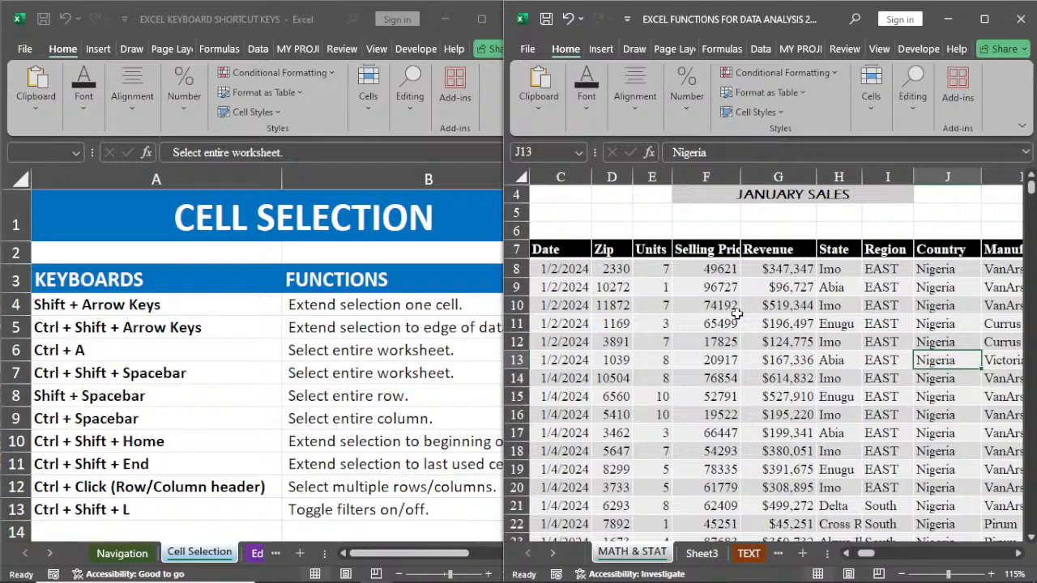
key("ctrl+shift+l")
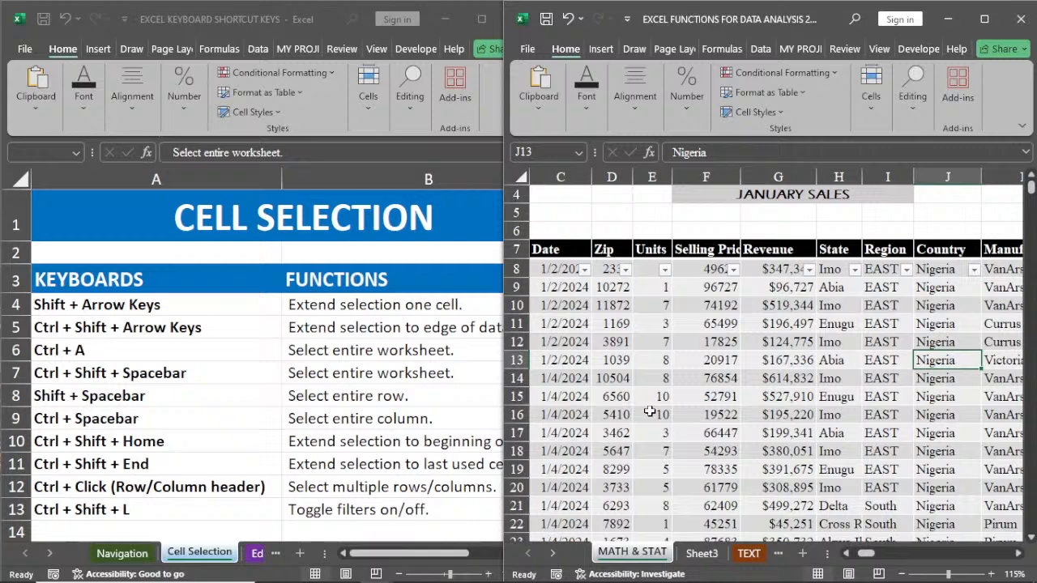
key("ctrl+shift+l")
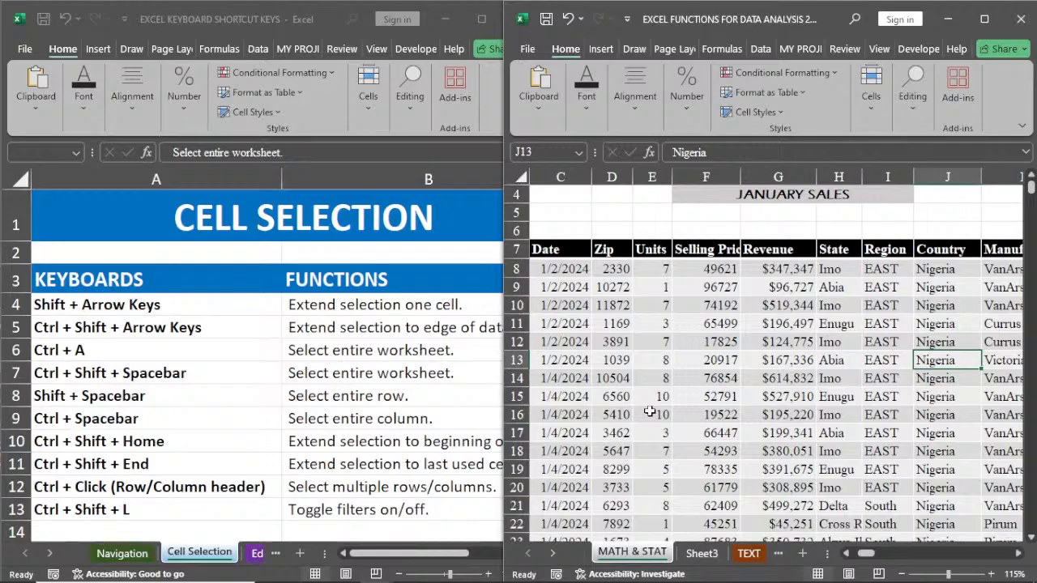
Step: Open the Editing & Data Entry shortcut list, and select Zip cell D8 in the sales workbook
left_click(259, 557)
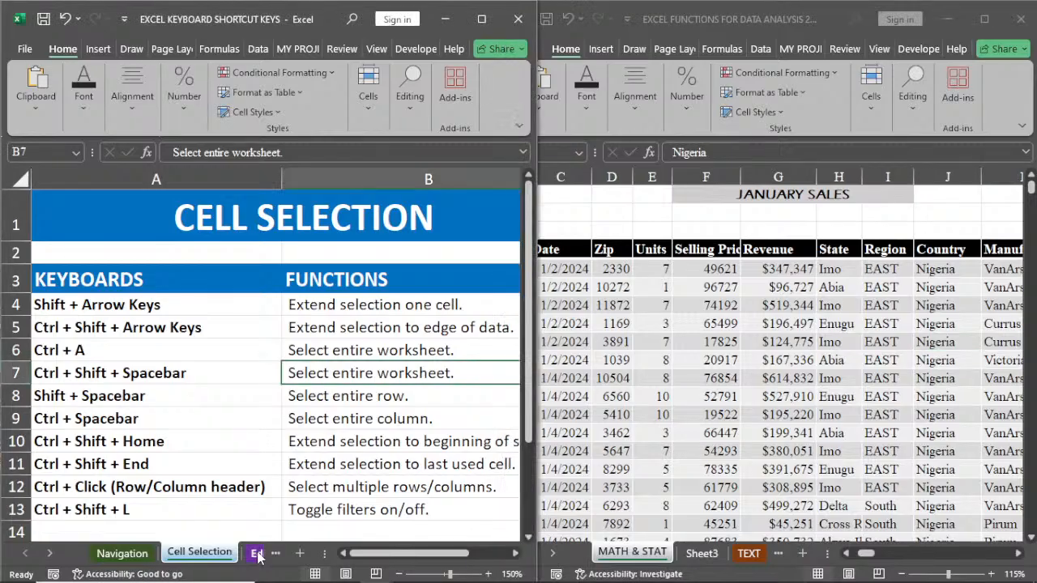
left_click(257, 554)
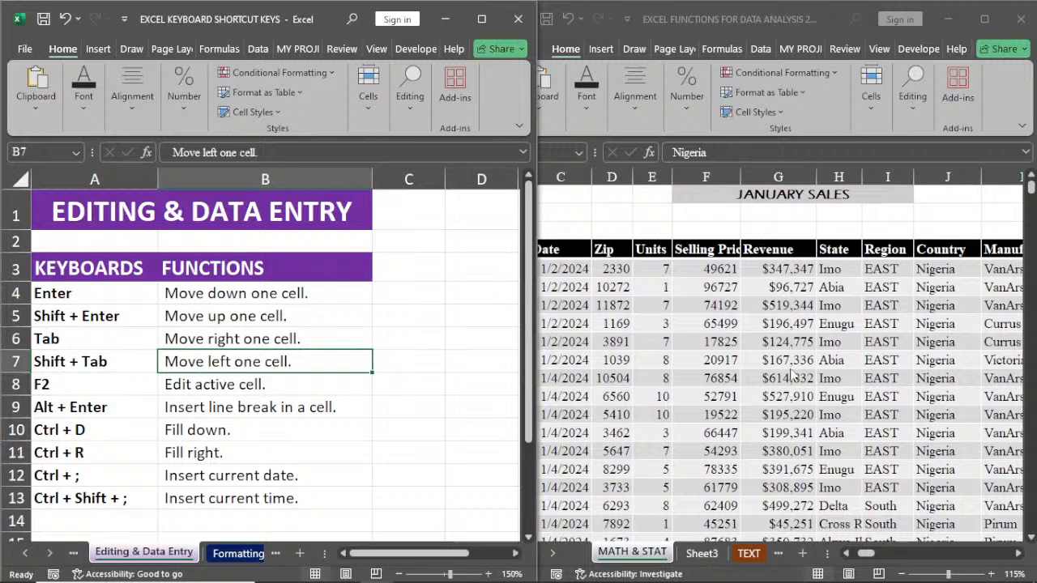
left_click(614, 269)
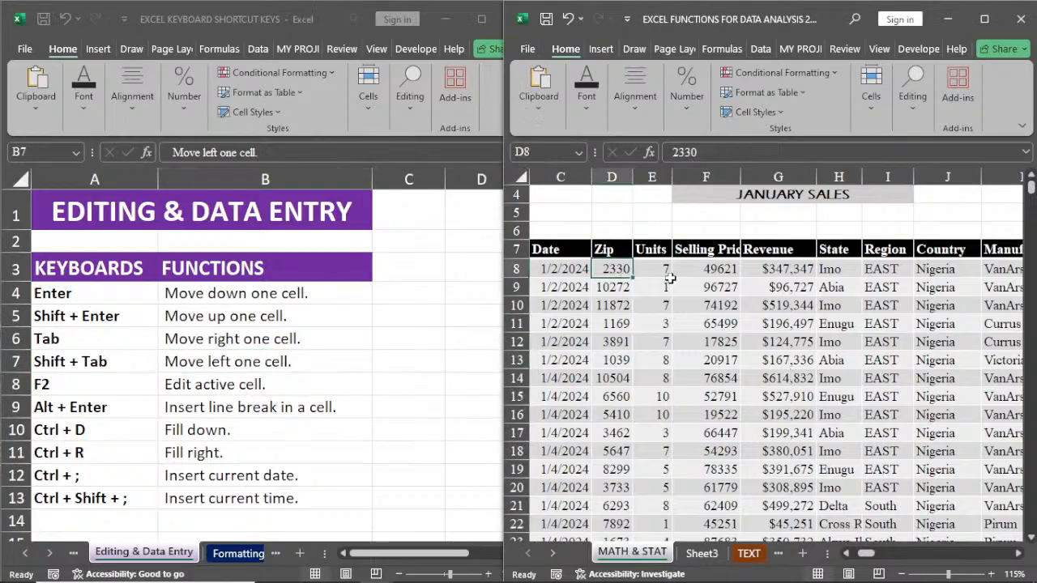
Step: Move the active cell one row at a time down to D9, up to D5, and back down to D11
key("Return")
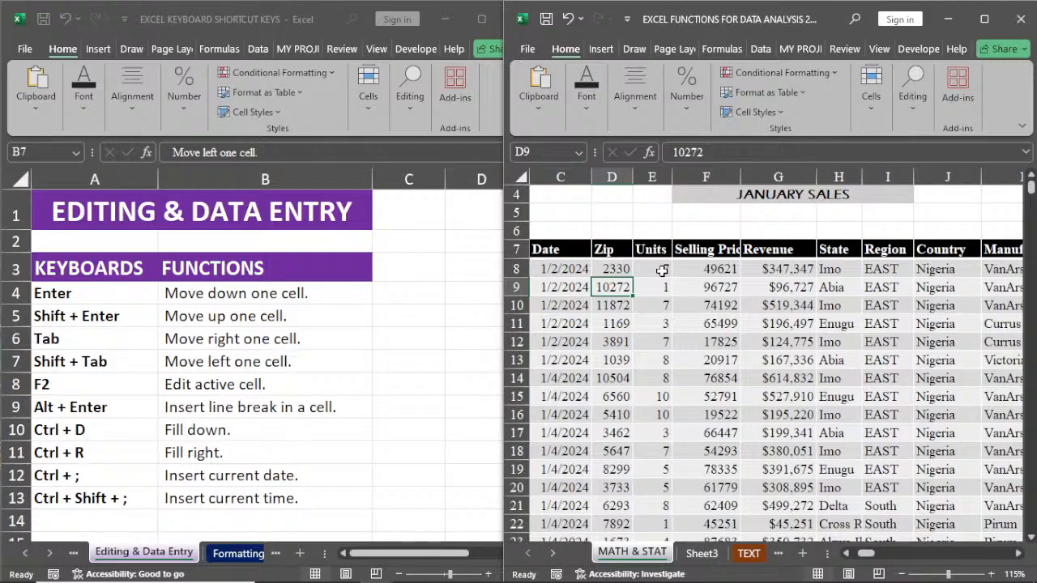
key("shift+Return")
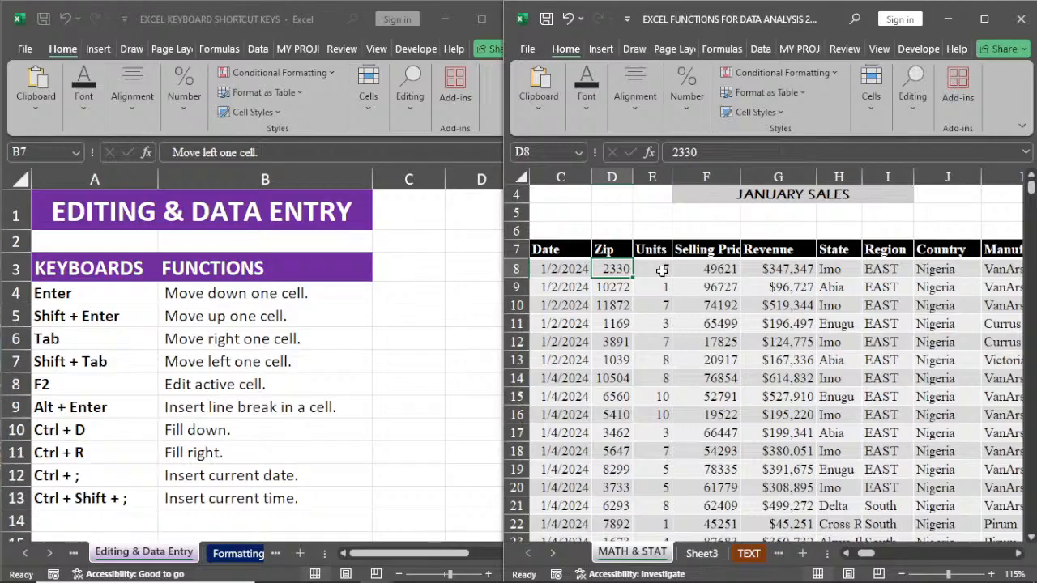
key("shift+Return")
key("shift+Return")
key("shift+Return")
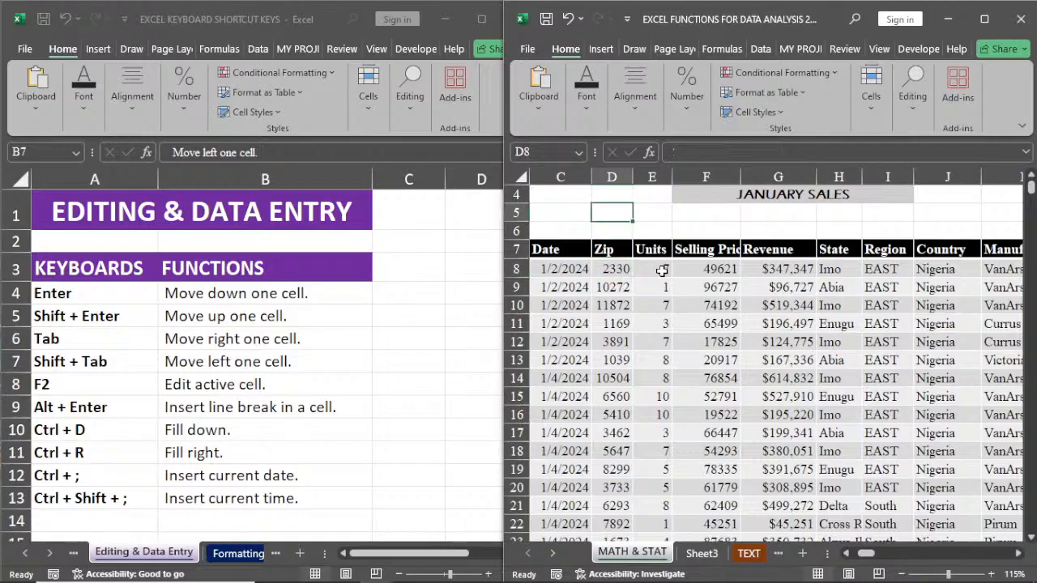
key("Return")
key("Return")
key("Return")
key("Return")
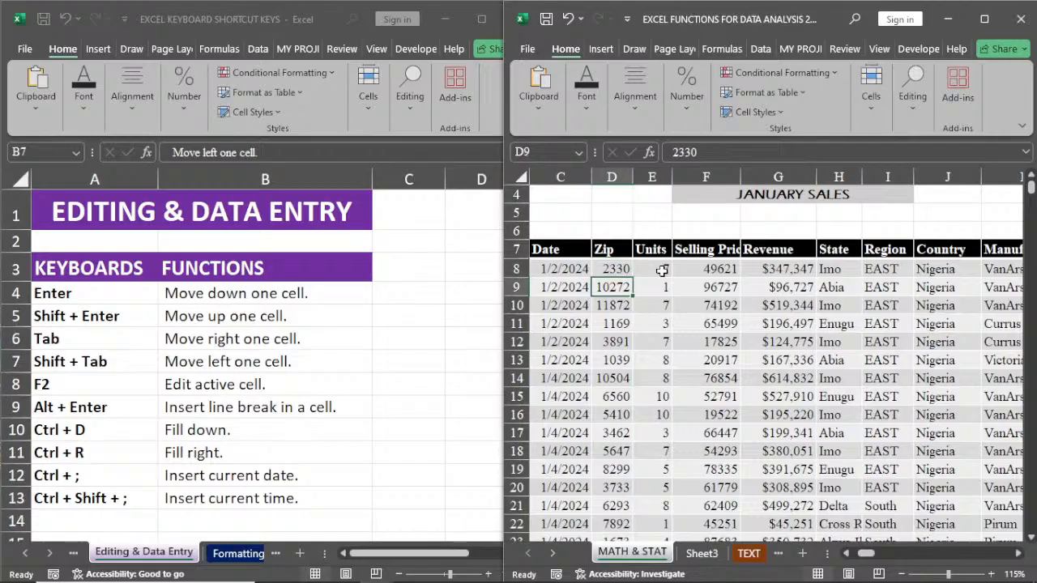
key("Return")
key("Return")
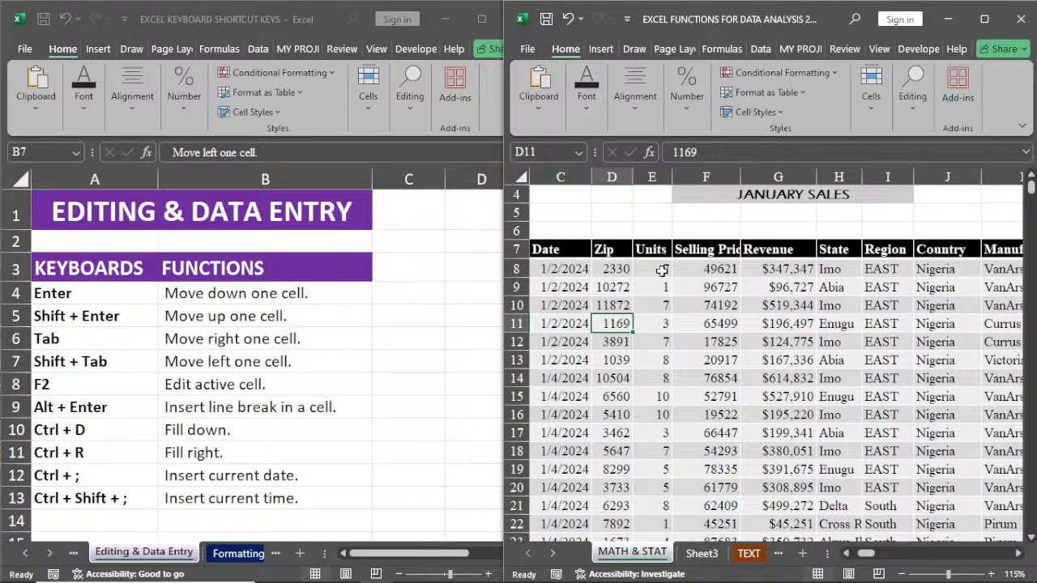
Step: Move the active cell one column at a time along row 11 to I11, and back to D11
key("Tab")
key("Tab")
key("Tab")
key("Tab")
key("Tab")
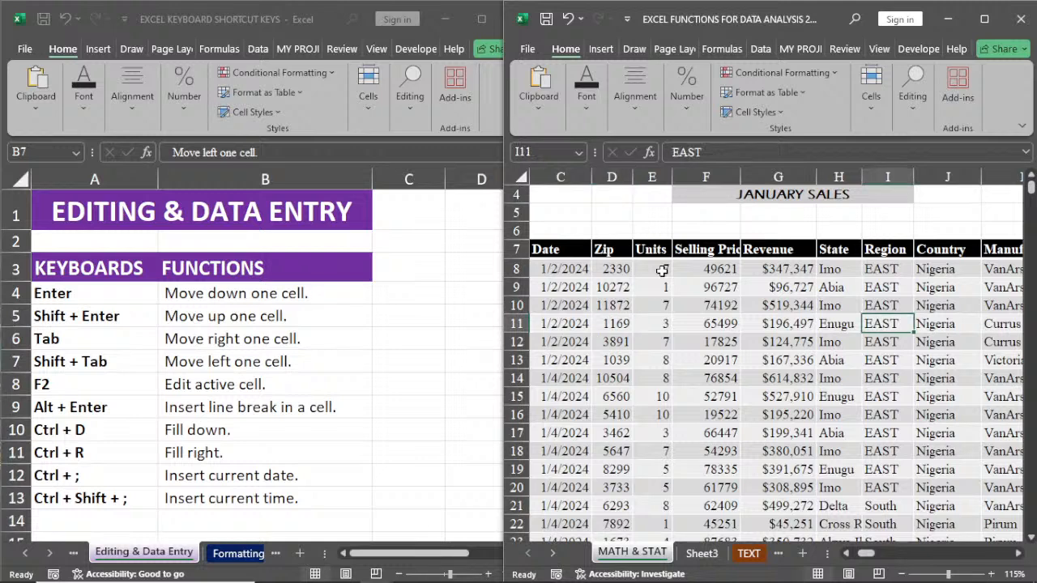
key("shift+Tab")
key("shift+Tab")
key("shift+Tab")
key("shift+Tab")
key("shift+Tab")
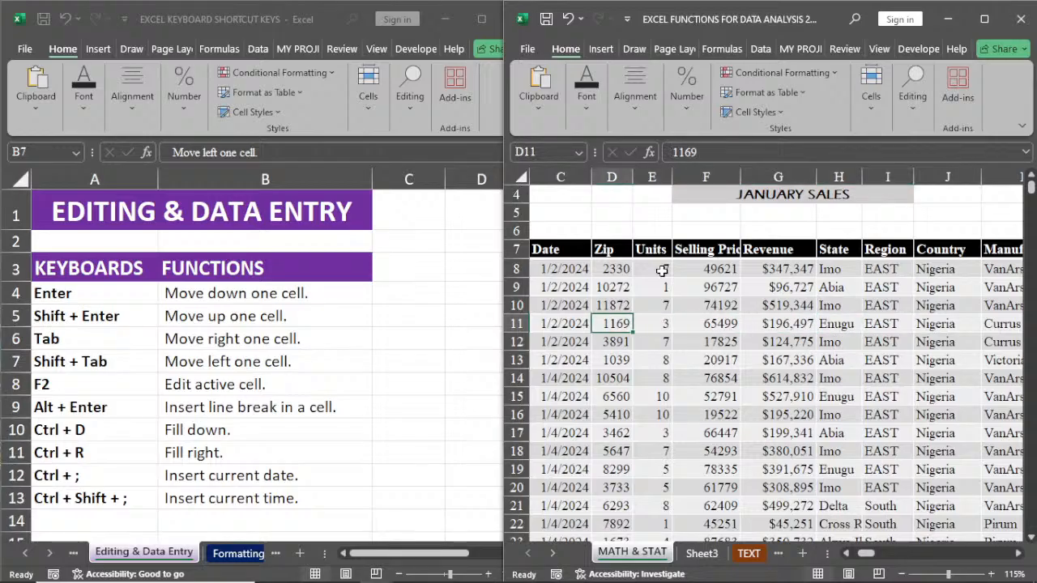
Step: Replace the Units value in cell E11 with 5
left_click(657, 323)
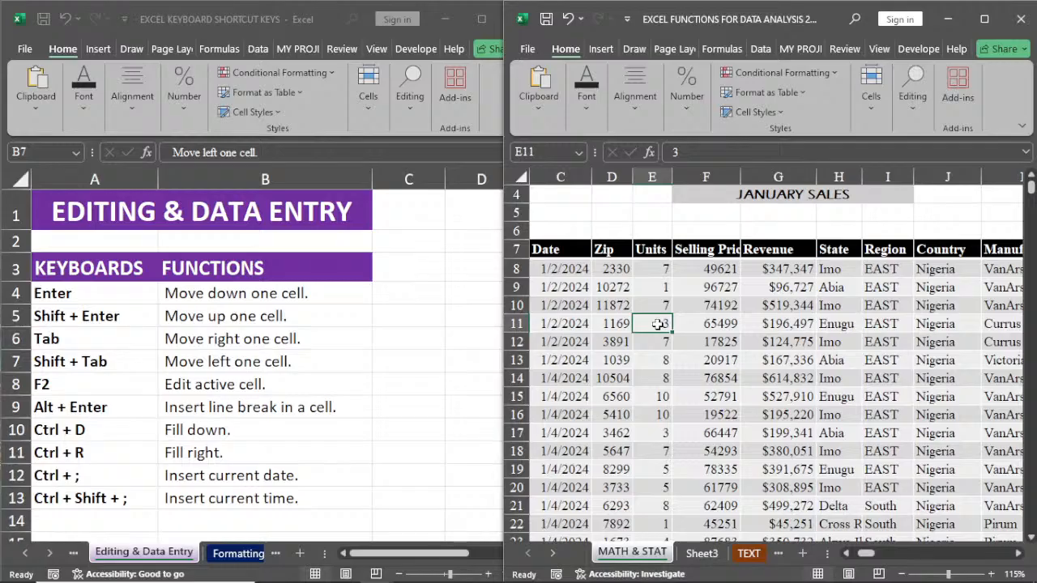
left_click(613, 308)
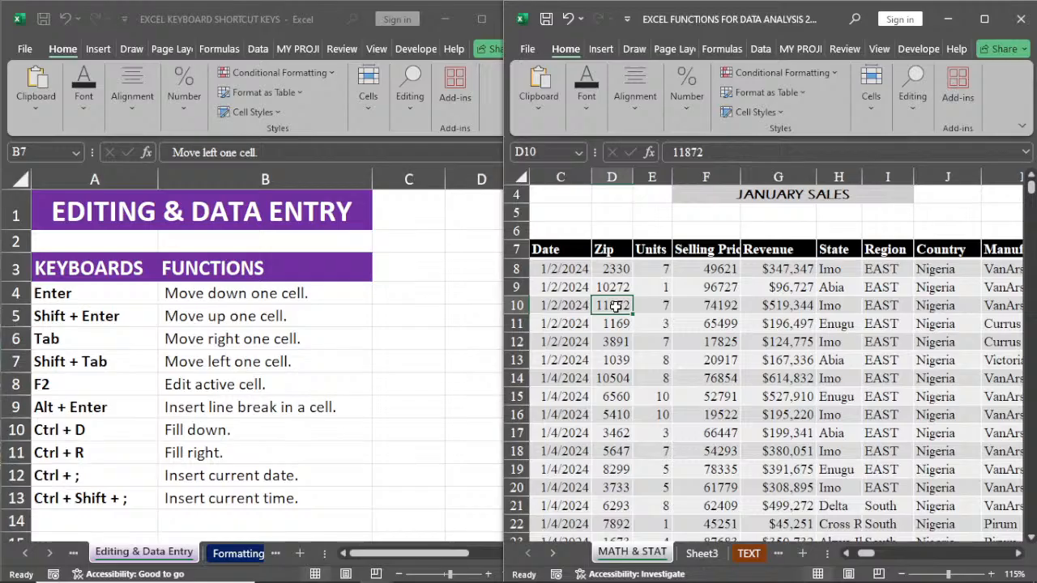
left_click(657, 324)
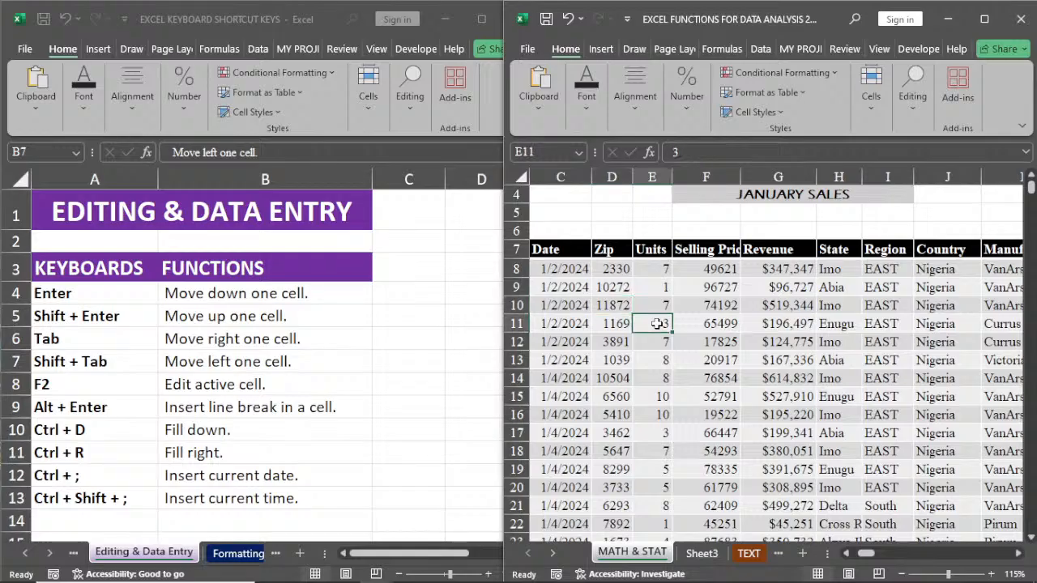
type("5")
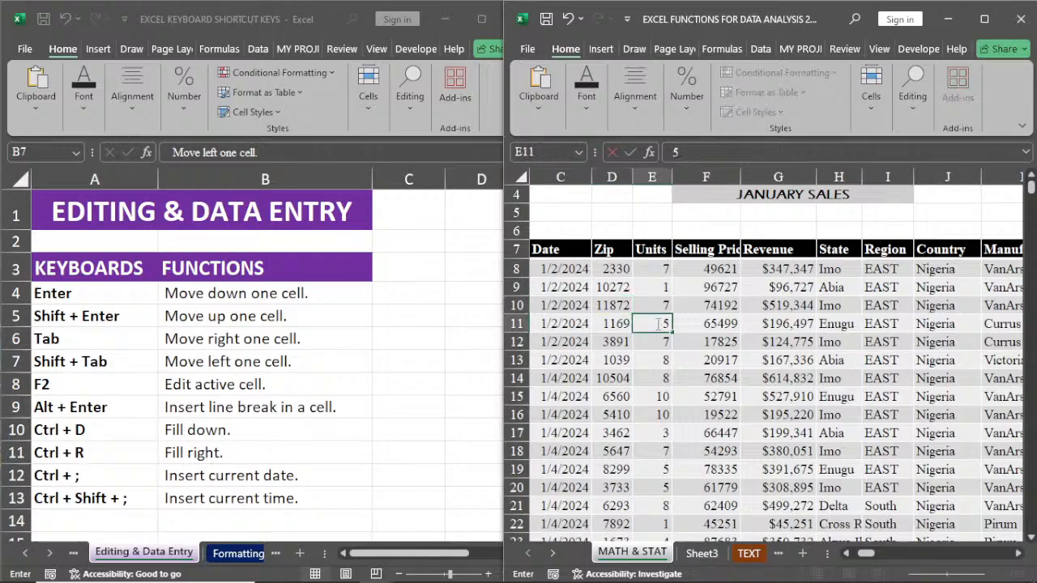
Step: Edit the Zip value in cell D10 in place so that it reads 11272
left_click(621, 311)
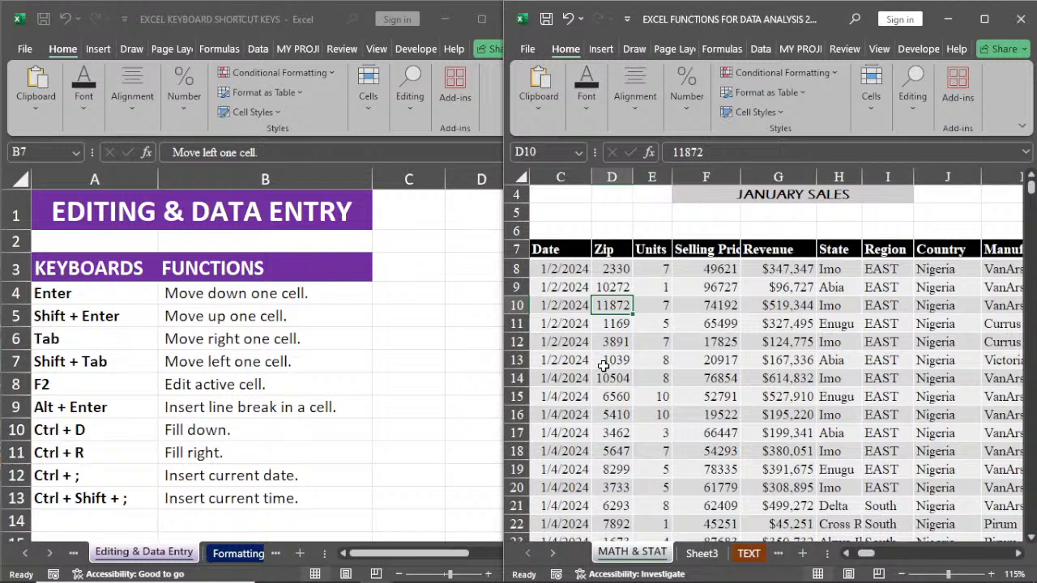
key("F2")
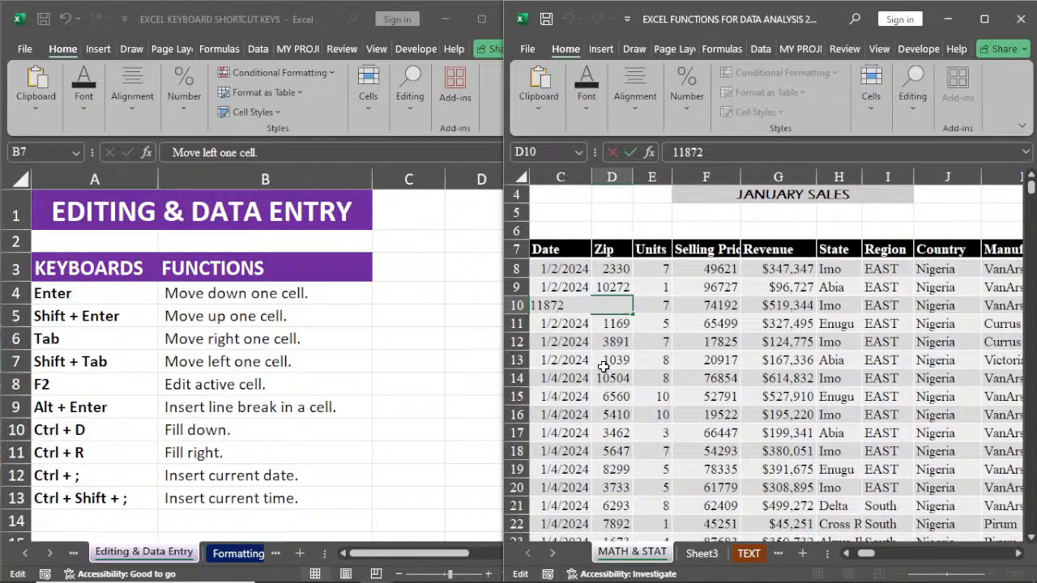
key("BackSpace")
type("2")
key("Return")
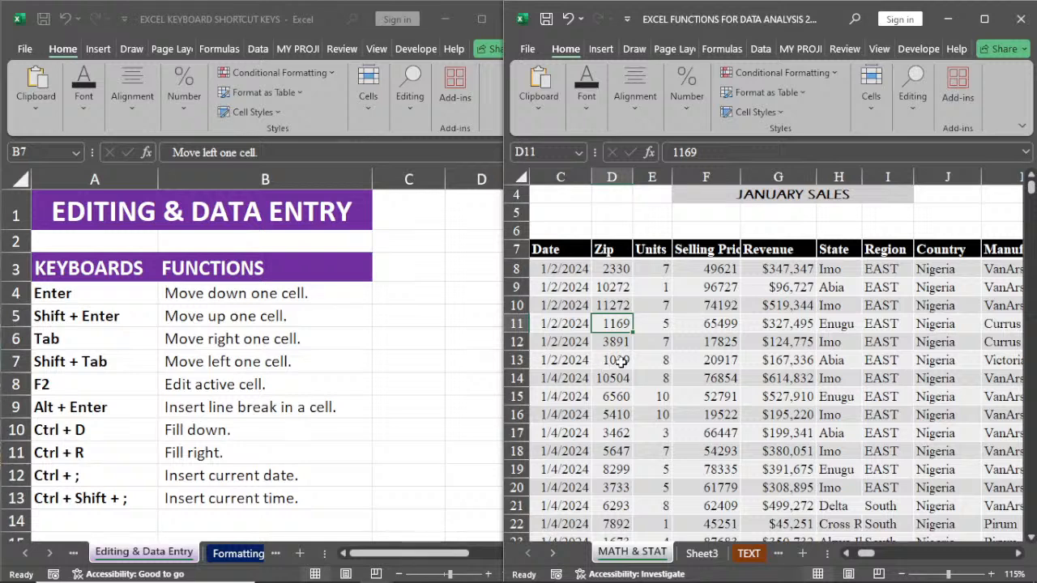
Step: Open selling price cell F11 and the Selling Price/Unit header in F7 for in-cell editing, leaving each without changes
left_click(725, 324)
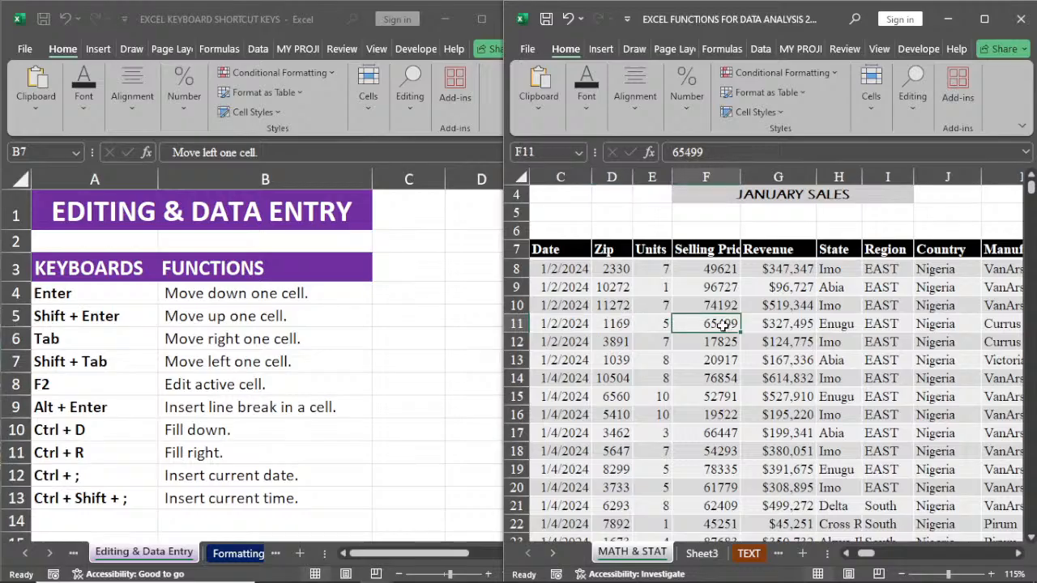
key("F2")
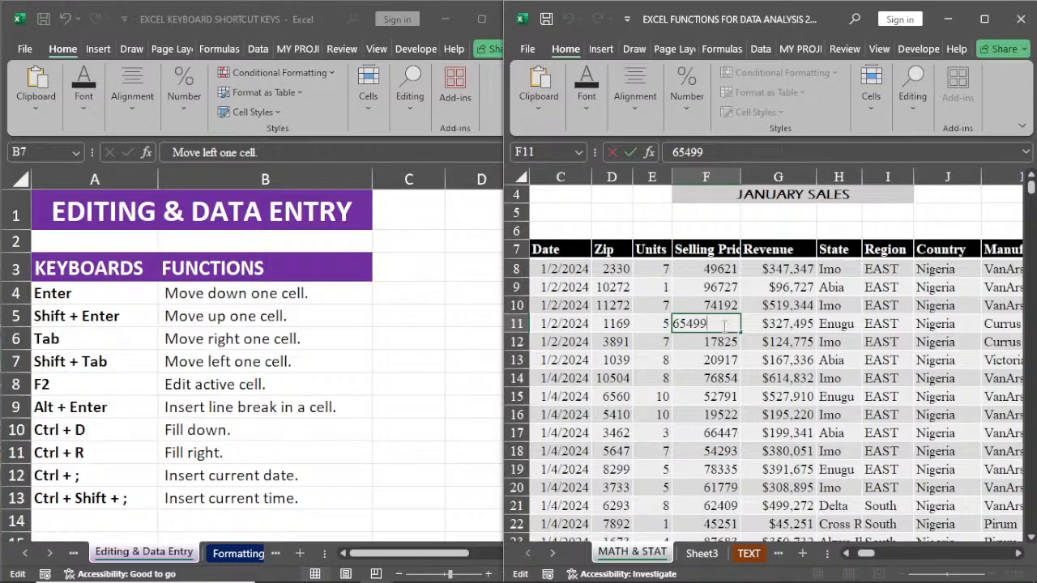
key("Return")
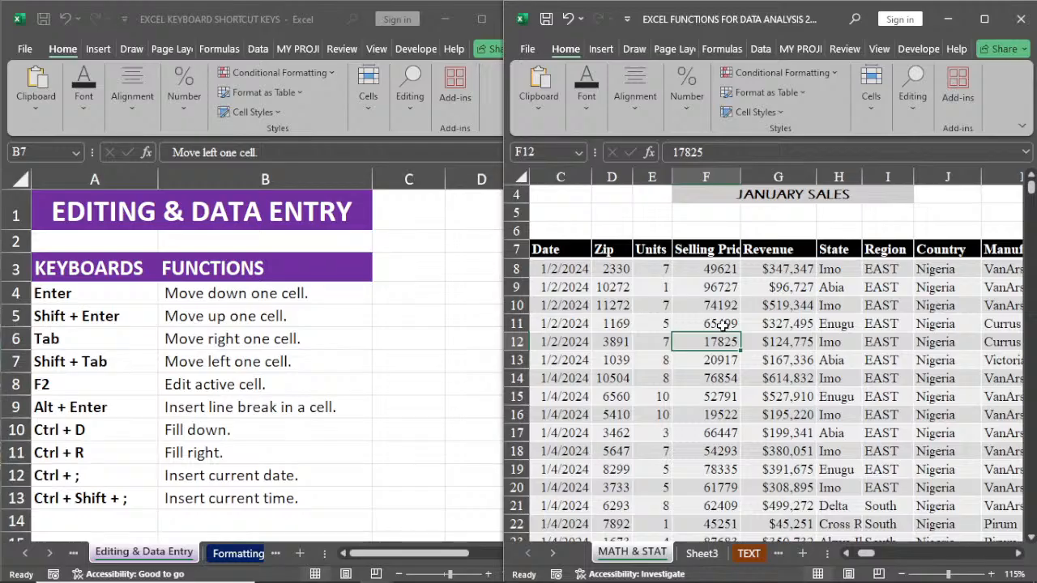
left_click(717, 250)
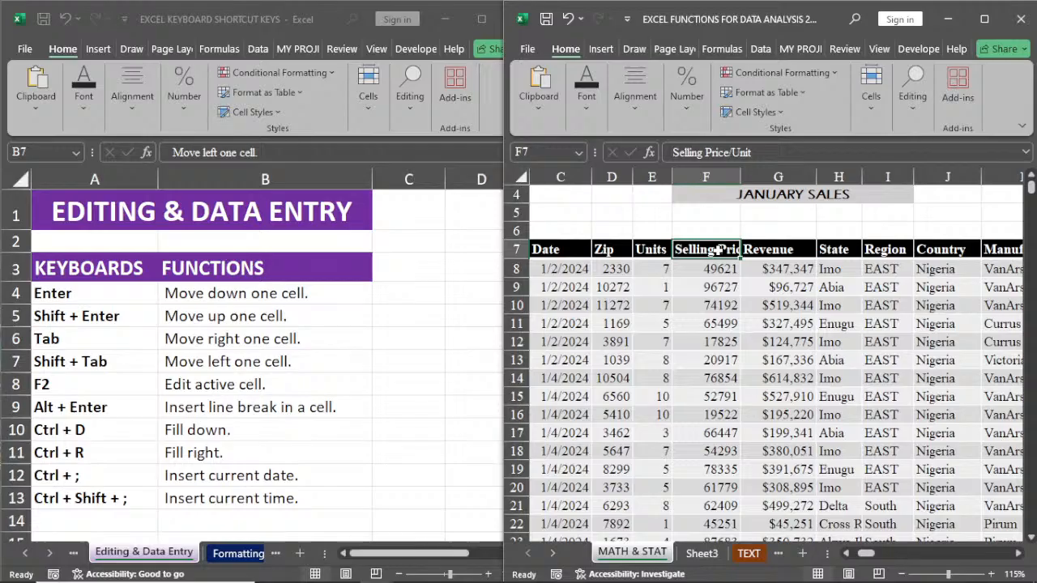
key("F2")
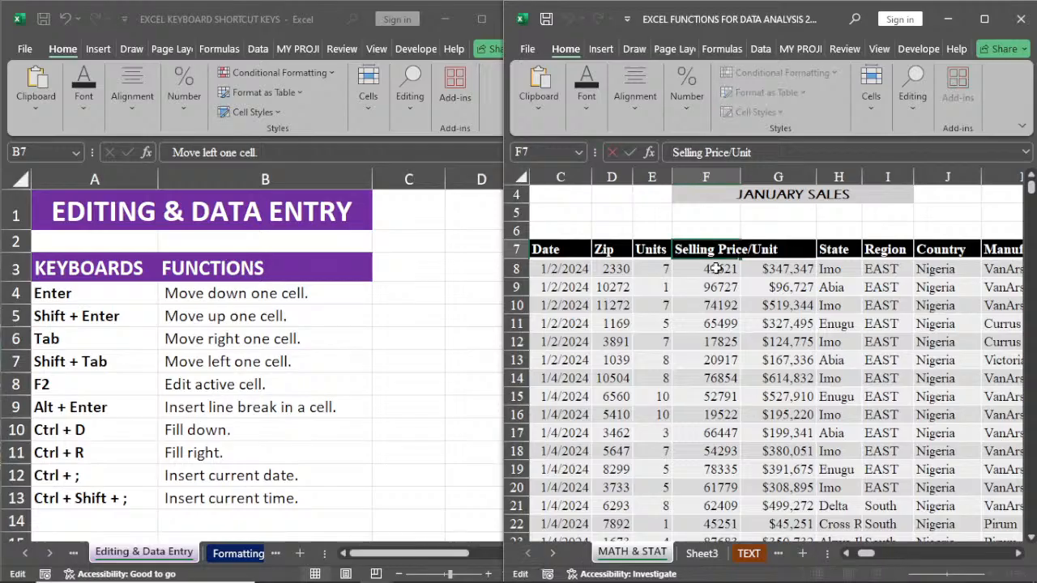
key("Return")
key("Return")
key("Return")
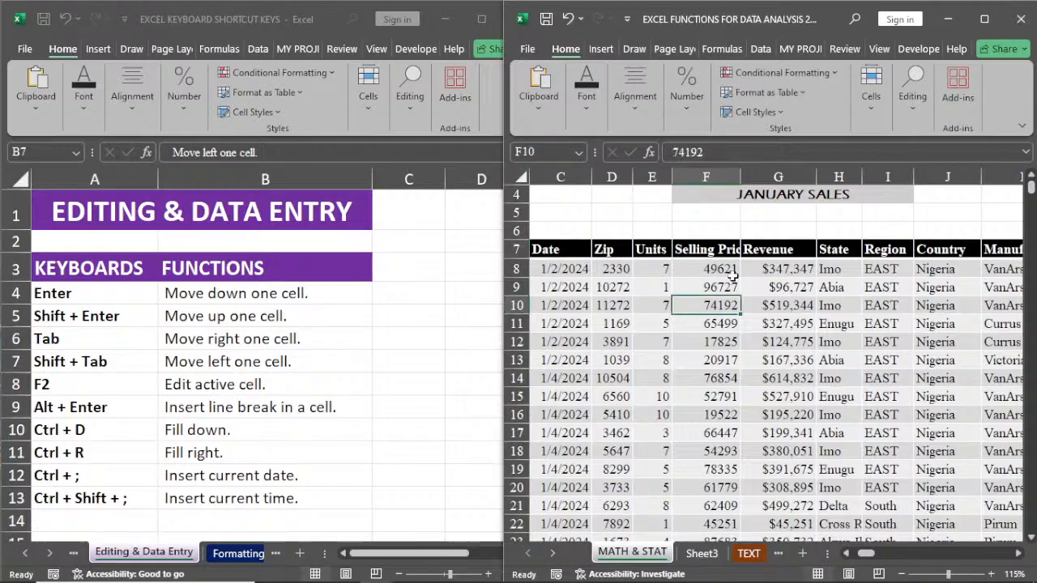
Step: Insert a line break in header cell F7 between "Selling" and "Price/Unit"
left_click(719, 252)
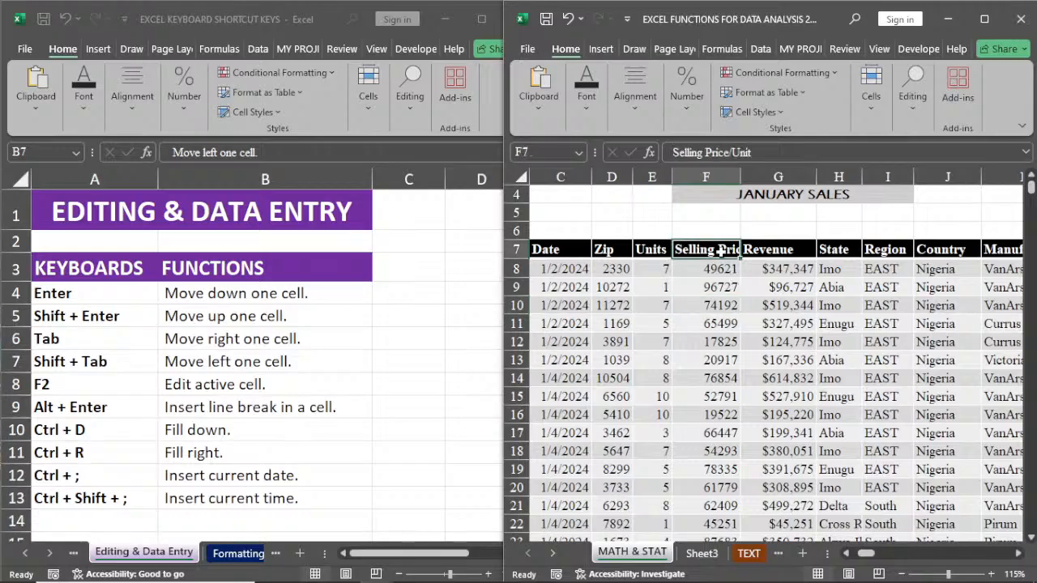
key("F2")
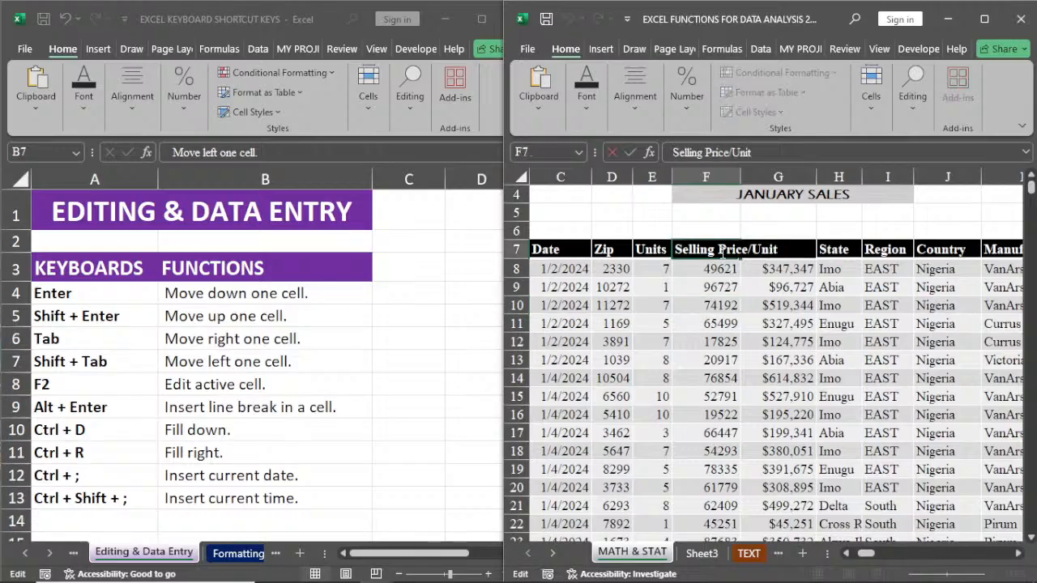
left_click(720, 252)
key("alt+Return")
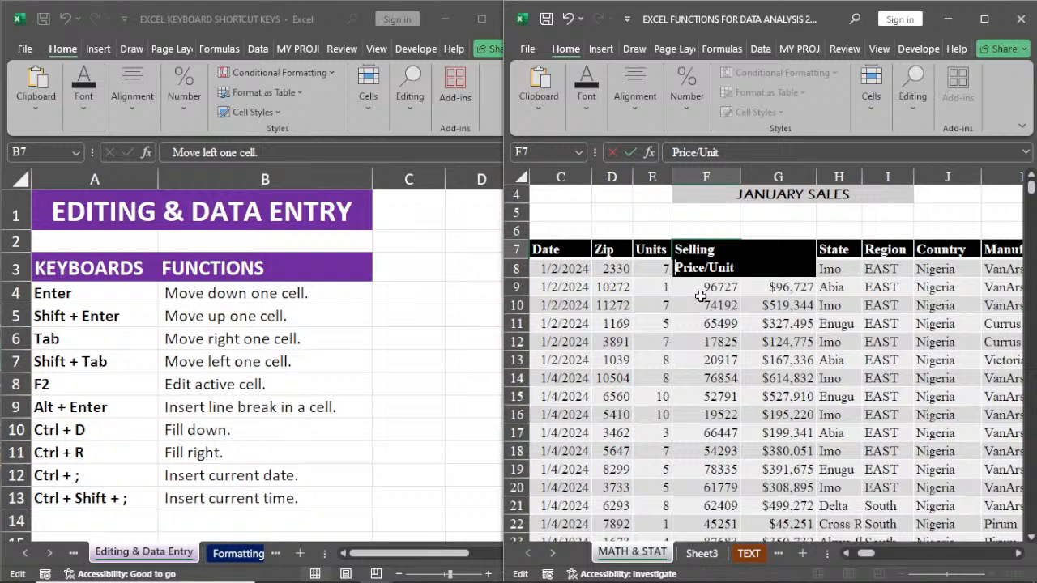
left_click(700, 298)
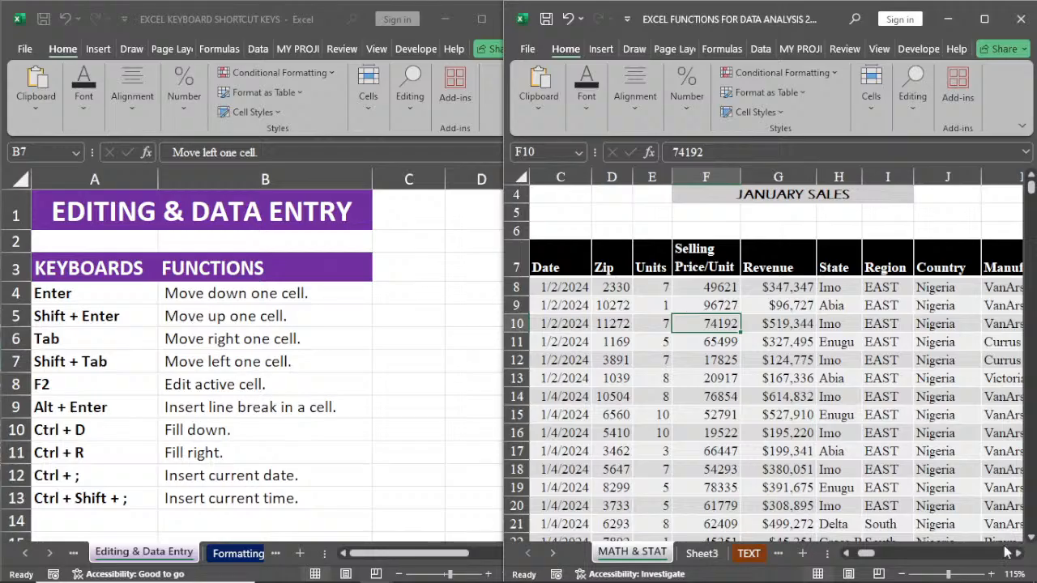
Step: Fill the Category 2 text down into cell N9 and right into cell O7
mouse_move(867, 554)
left_mouse_down()
mouse_move(913, 554)
mouse_move(863, 554)
left_mouse_up()
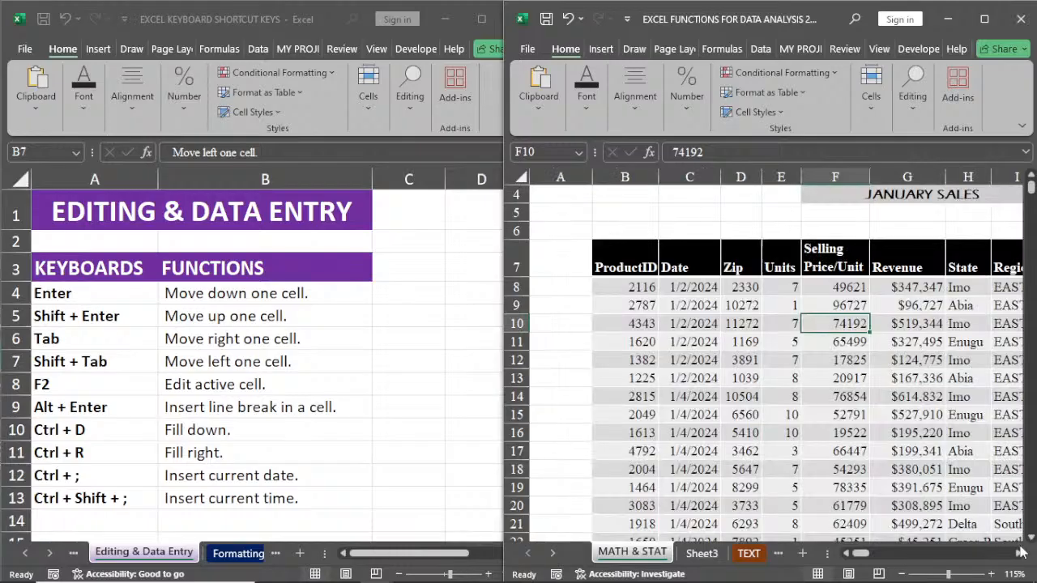
left_click(1021, 552)
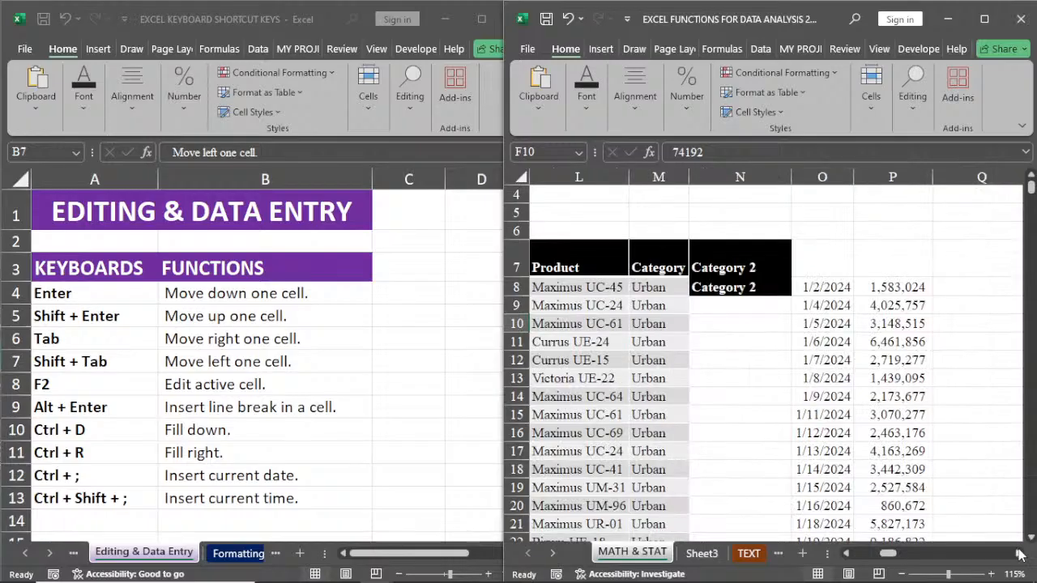
left_click(735, 307)
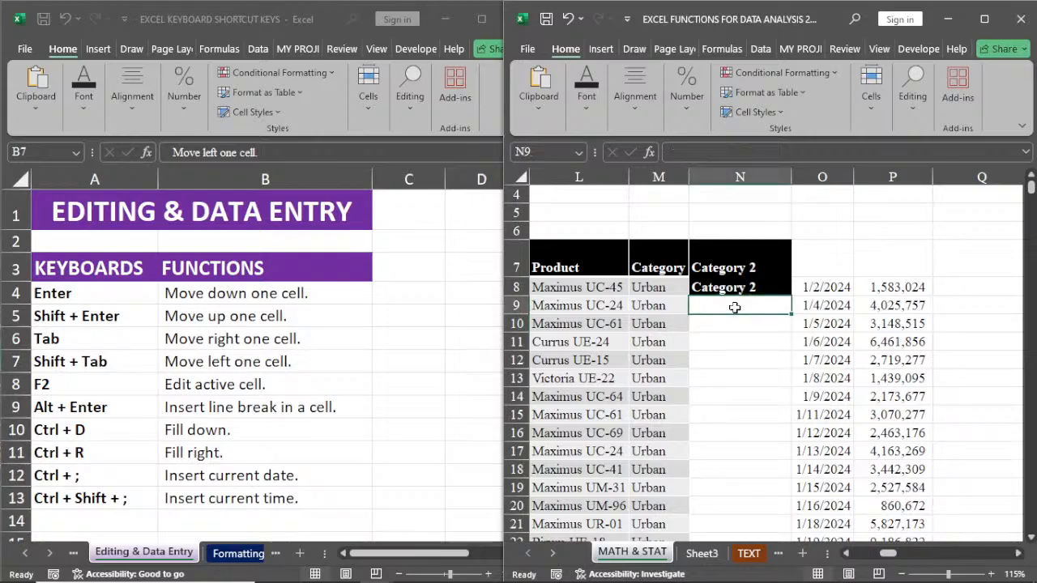
key("ctrl+d")
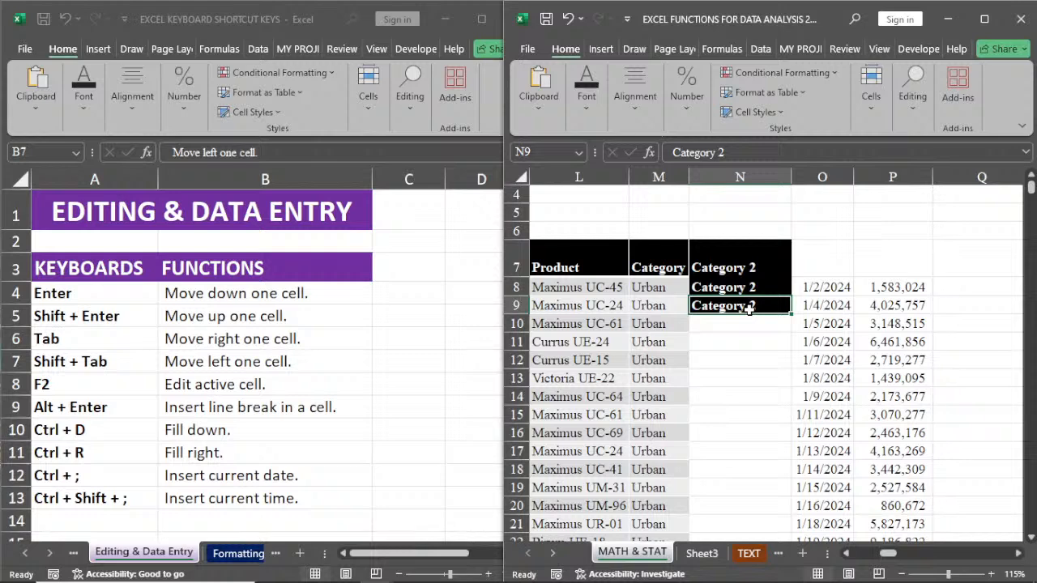
left_click(823, 259)
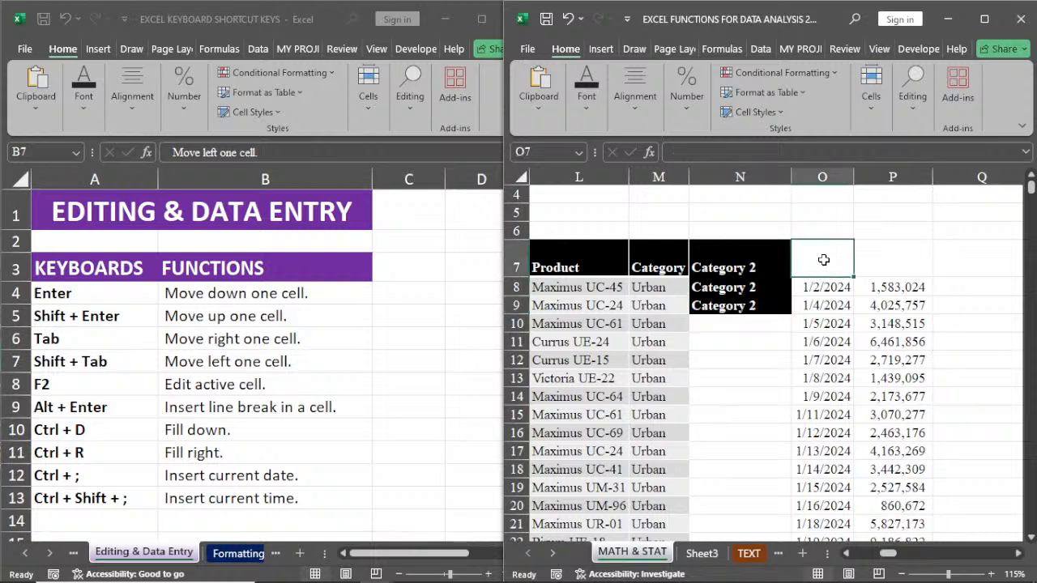
key("ctrl+r")
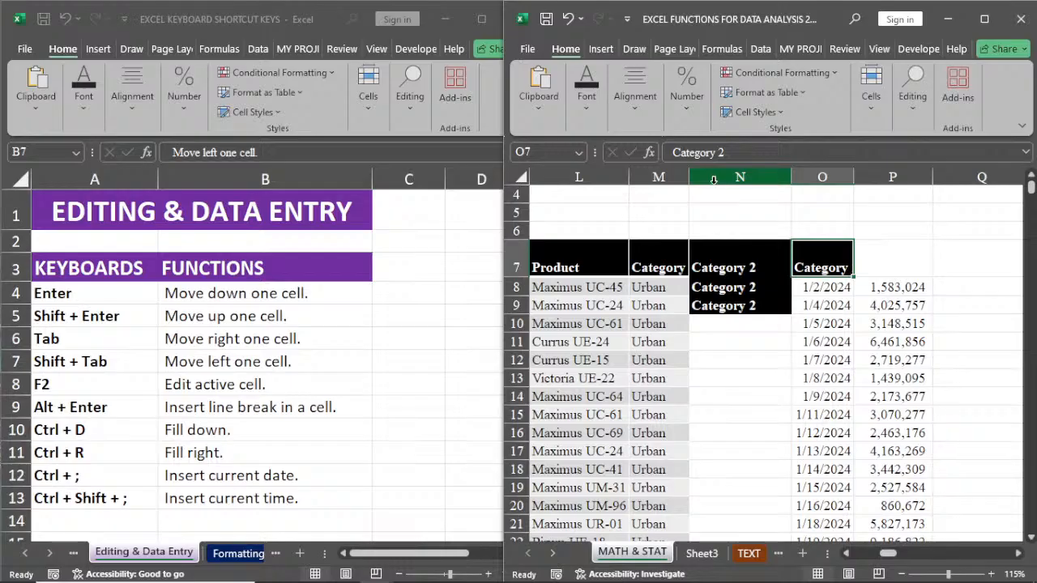
Step: Clear the formats of cells N7:N9 and delete their contents
left_click_drag(733, 260, 740, 306)
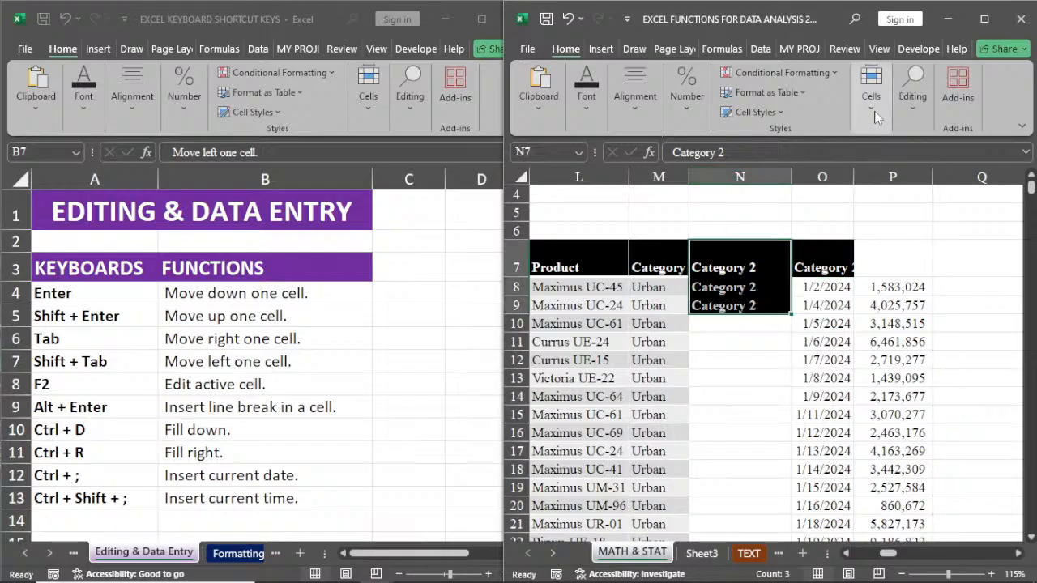
left_click(872, 112)
left_click(912, 114)
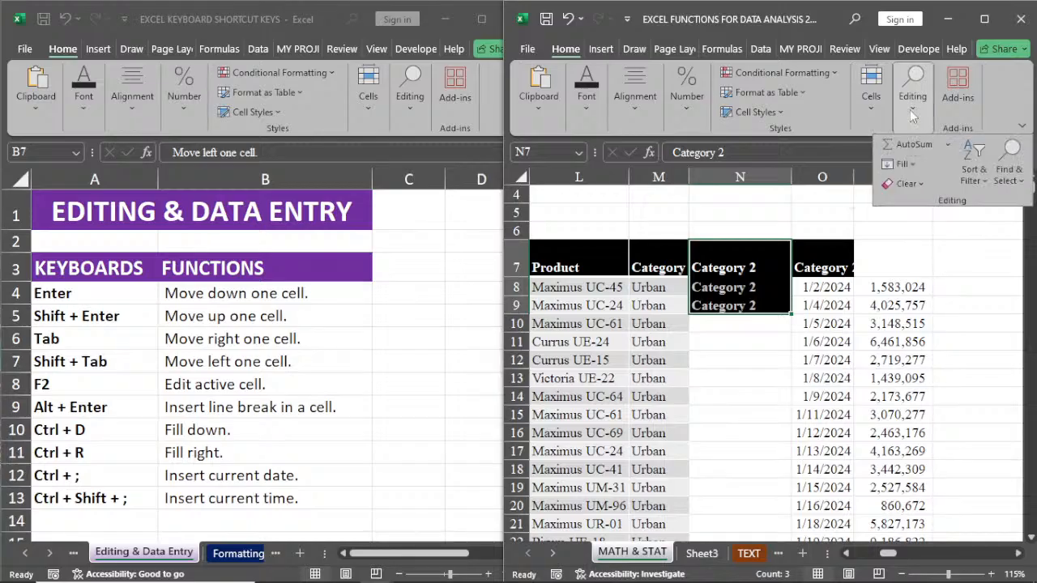
left_click(905, 184)
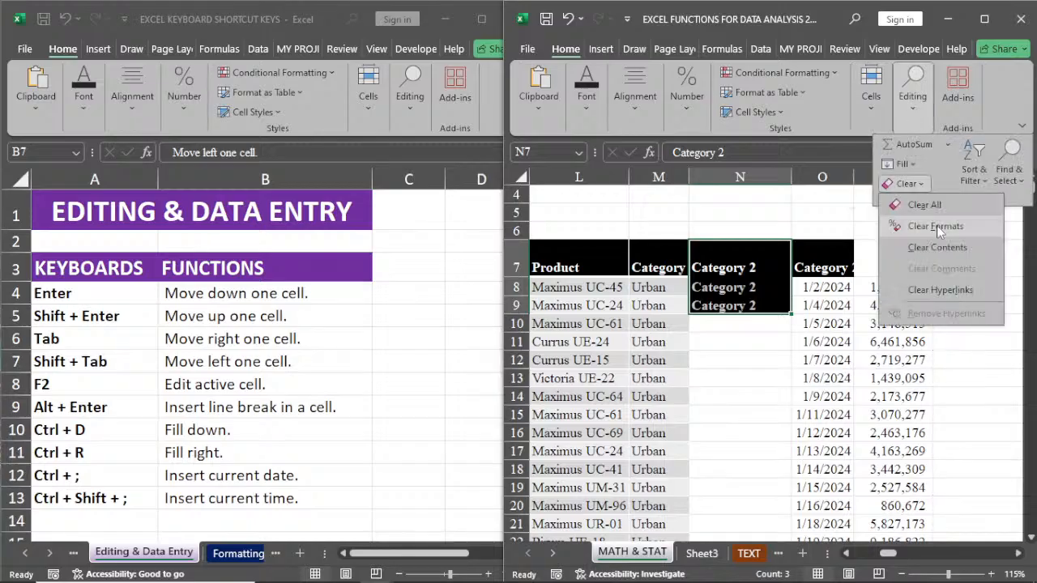
left_click(936, 225)
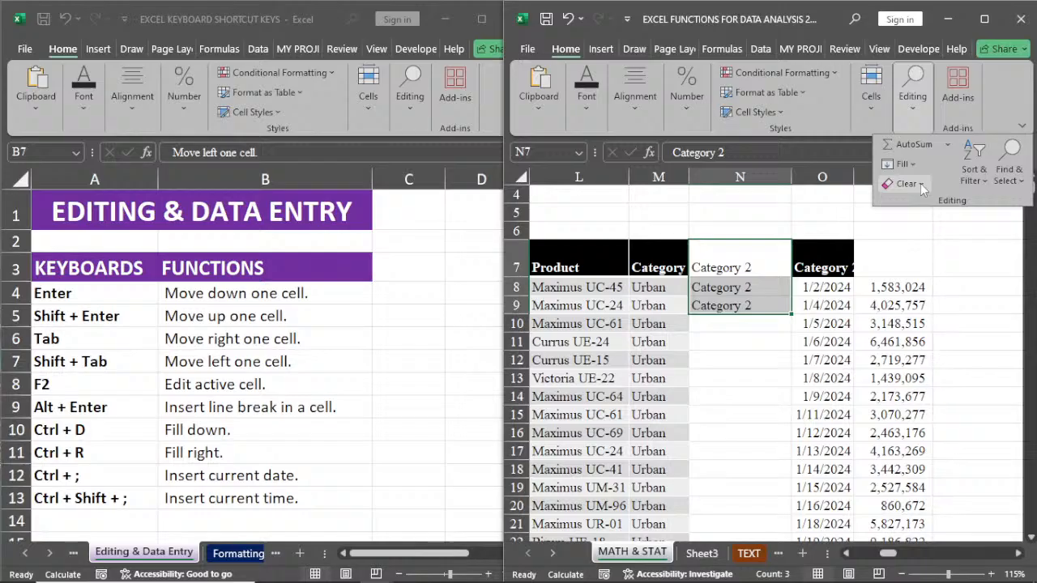
key("Delete")
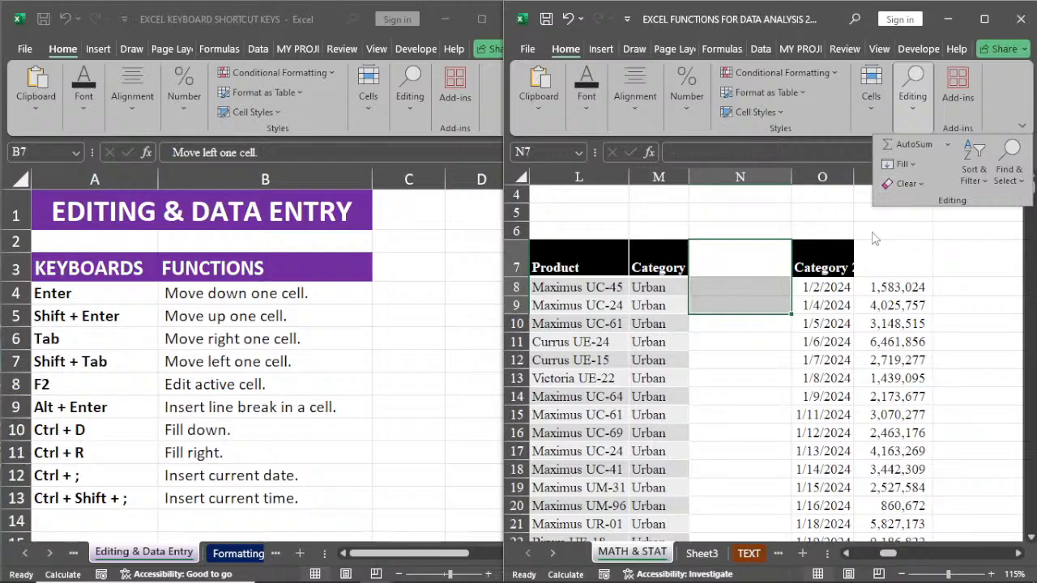
left_click(825, 261)
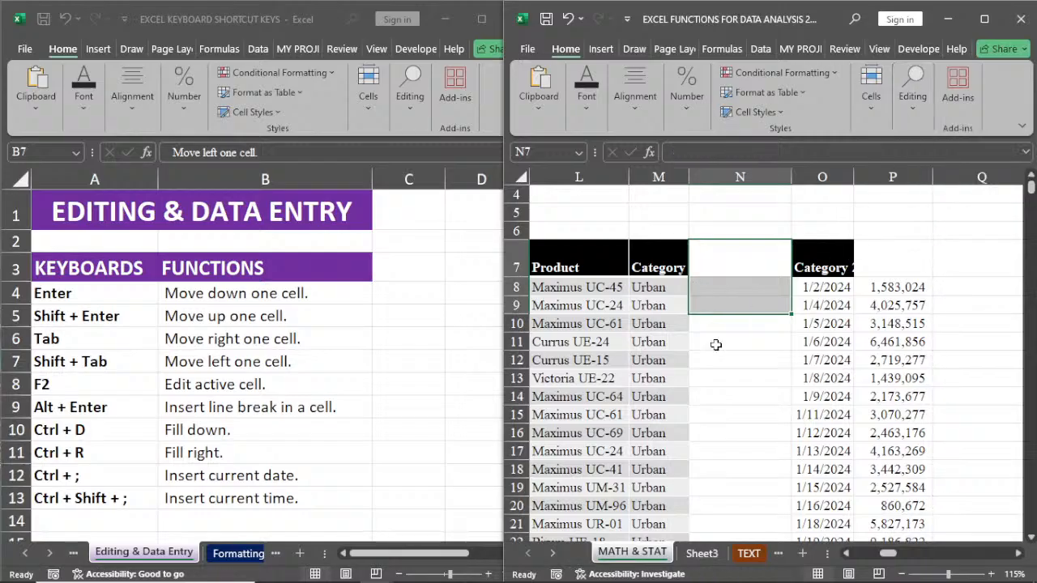
left_click(713, 359)
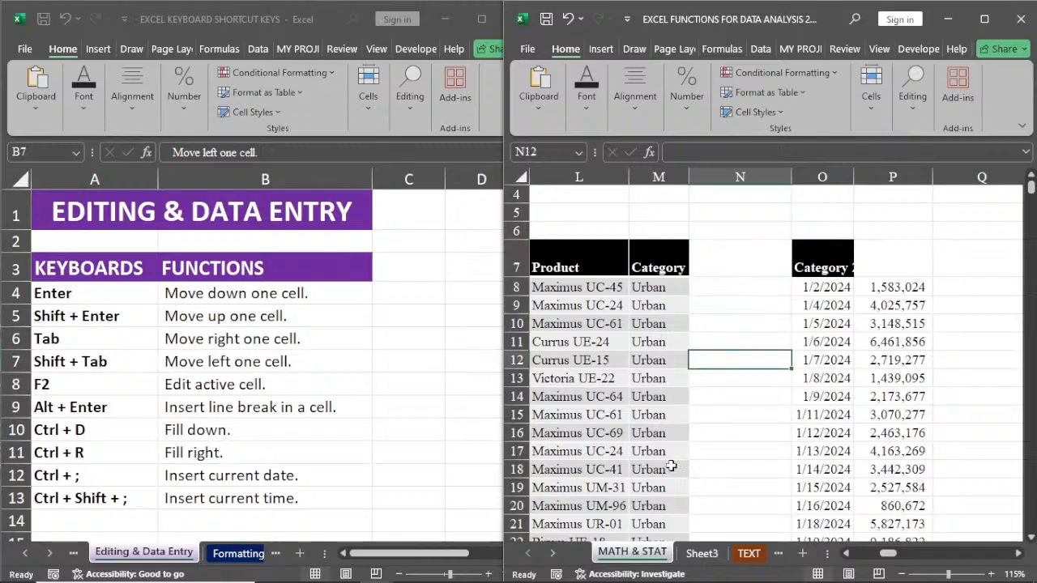
Step: Insert the current date in cell B5 and the current time in cell C5 of the sales sheet
left_click(847, 554)
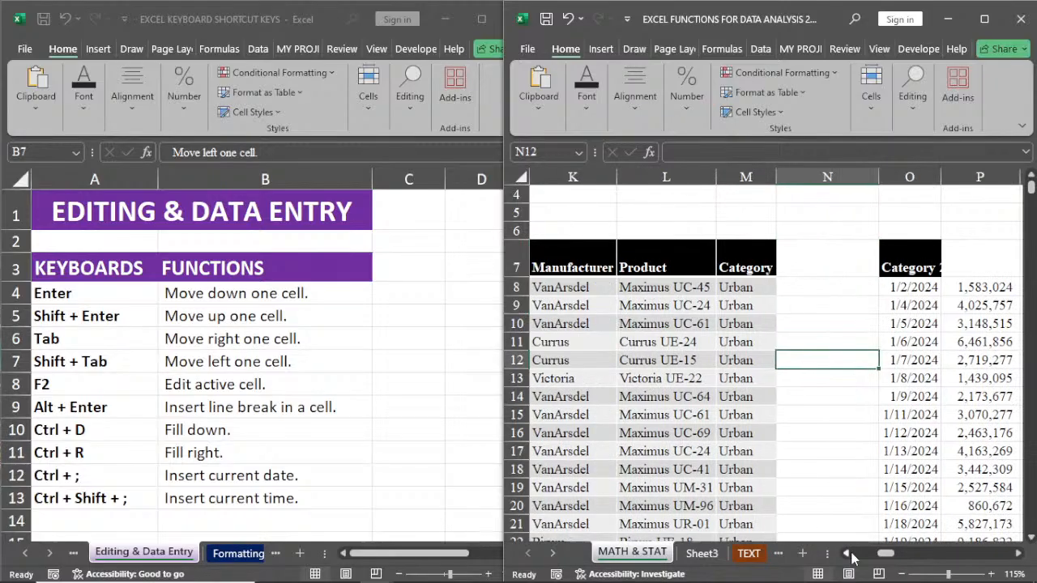
left_click(851, 554)
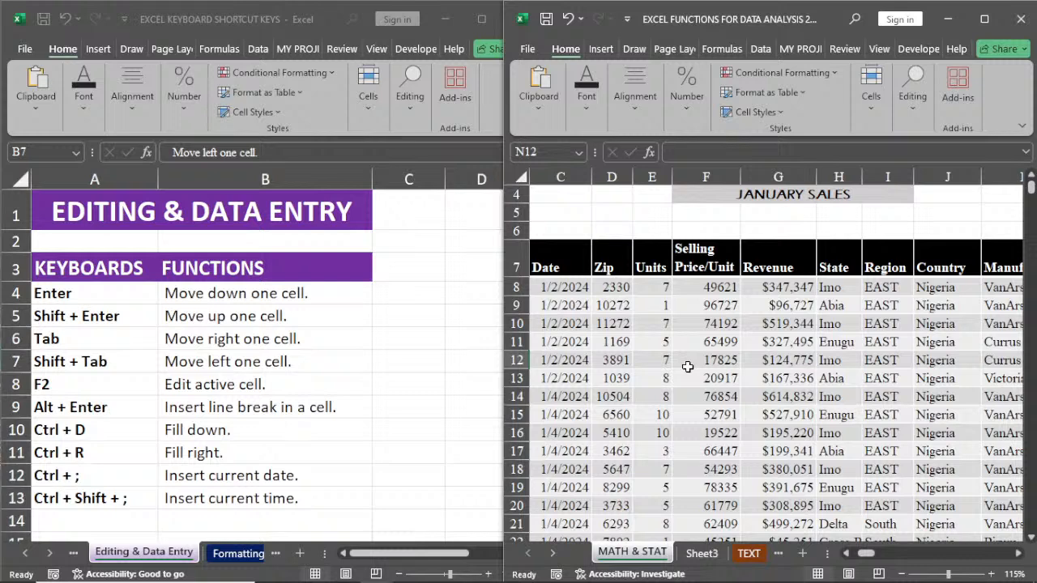
left_click(848, 558)
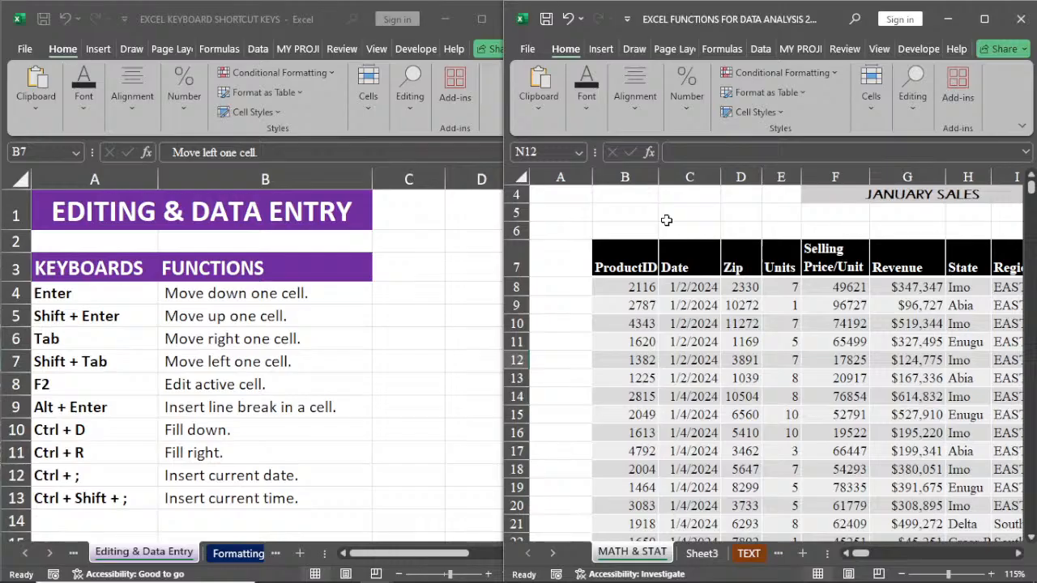
left_click(619, 213)
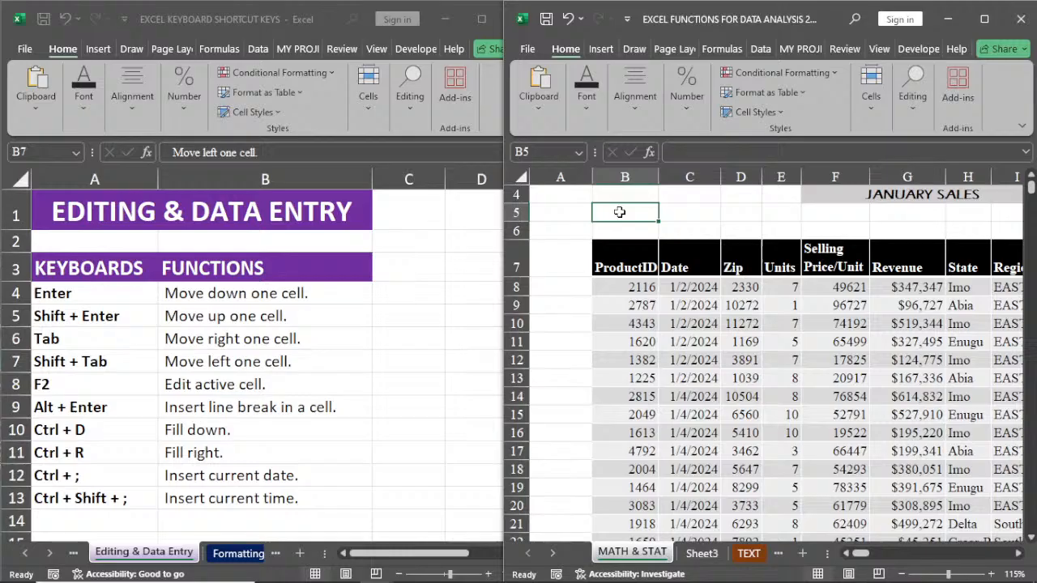
key("ctrl+semicolon")
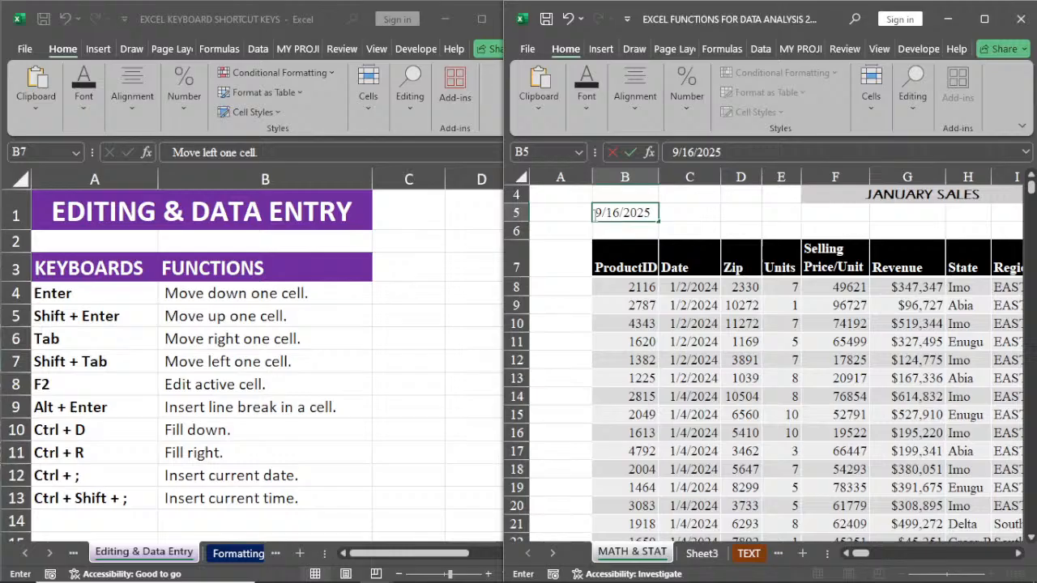
left_click(698, 209)
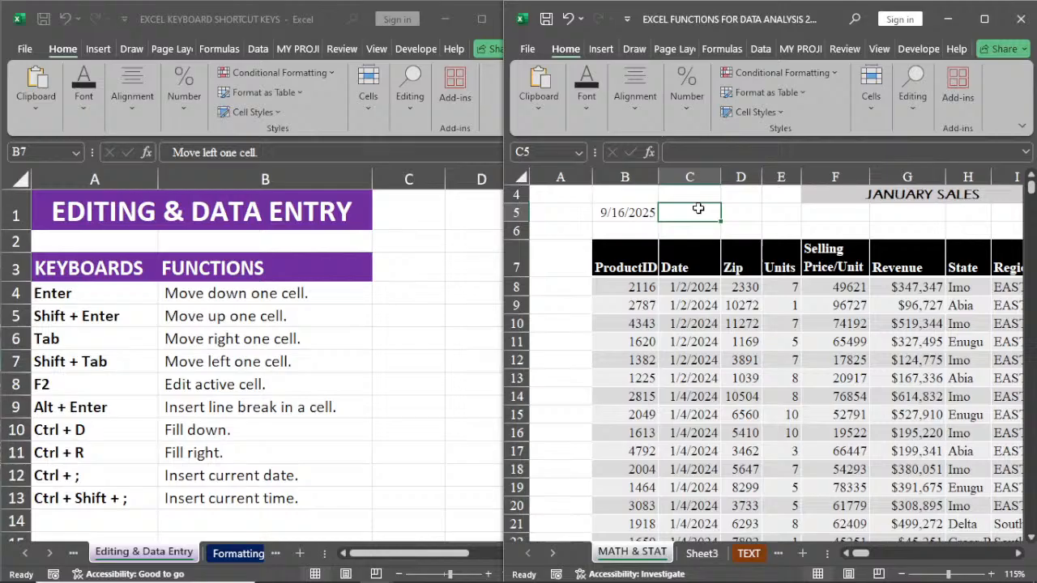
key("ctrl+shift+semicolon")
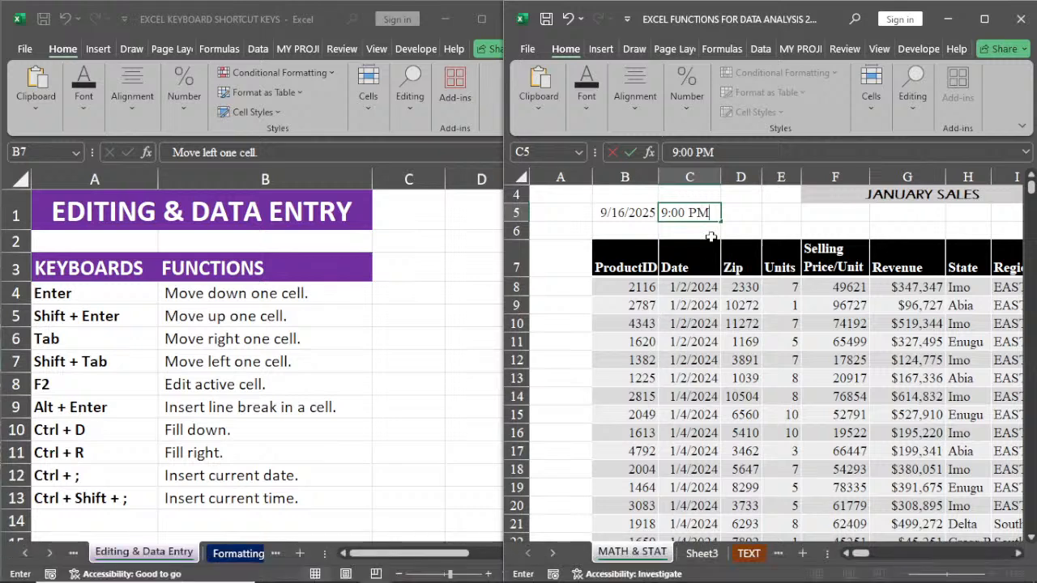
left_click(740, 213)
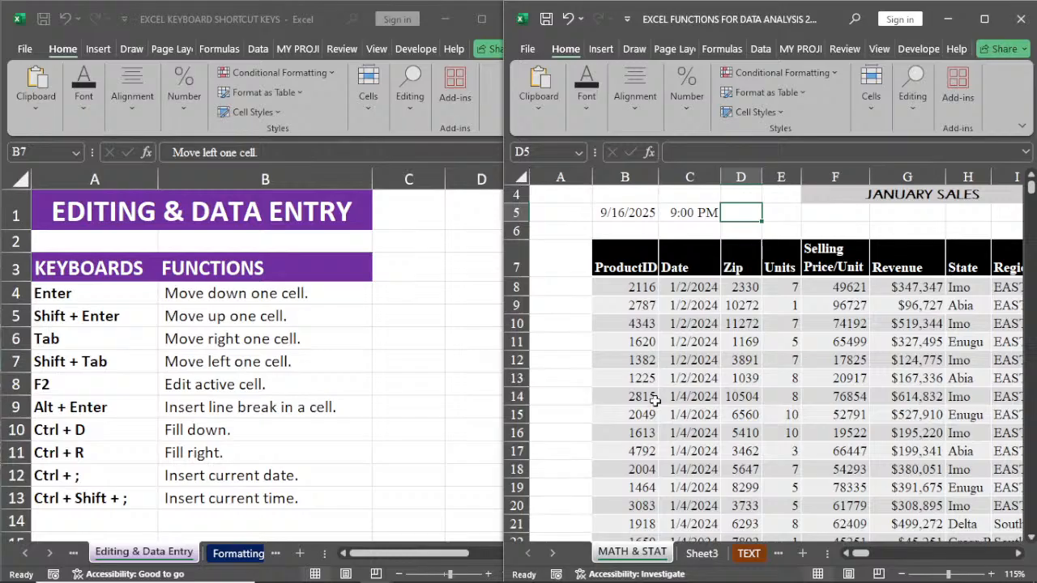
Step: Show the Formatting shortcut list in the keyboard shortcuts workbook
left_click(229, 556)
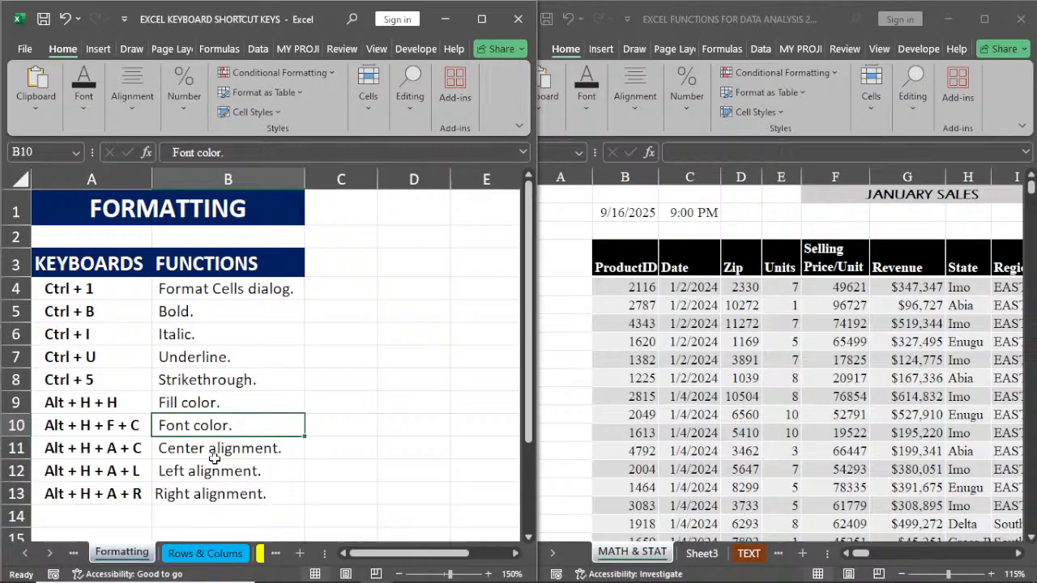
left_click(136, 377)
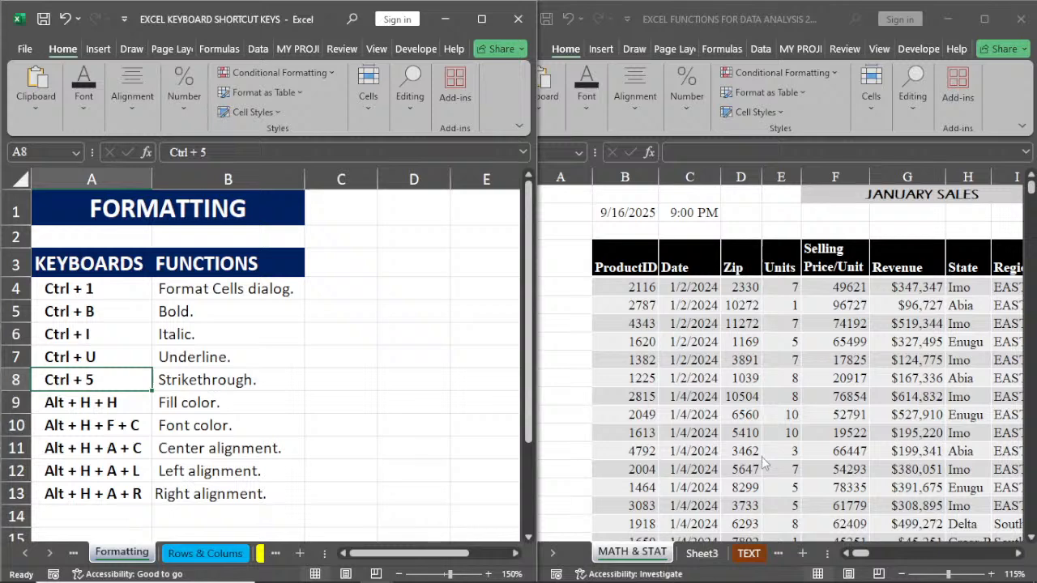
Step: Open the Format Cells dialog for selling price cell F13 twice, closing it each time without changes
left_click(1018, 553)
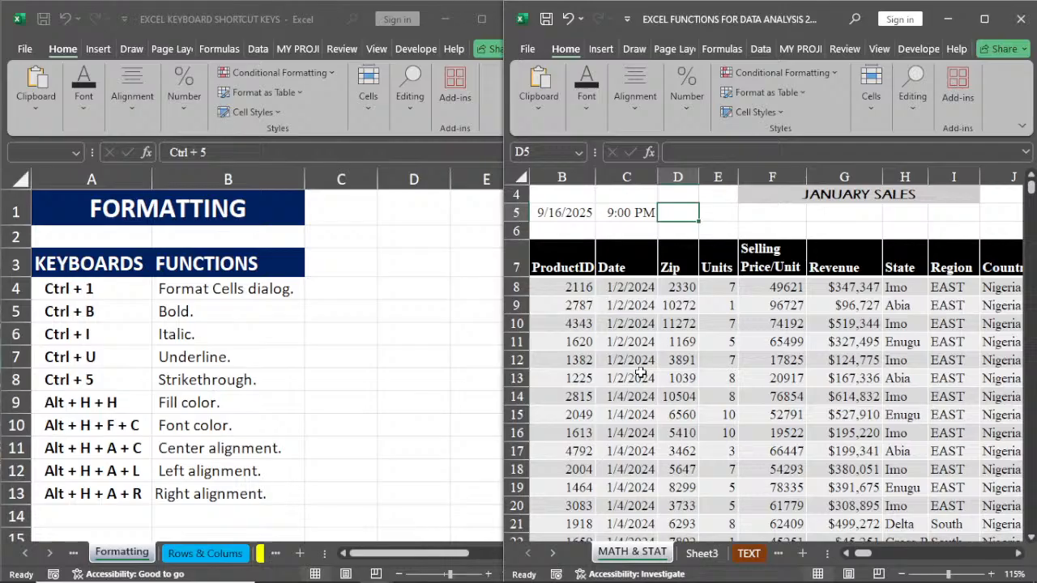
left_click(763, 375)
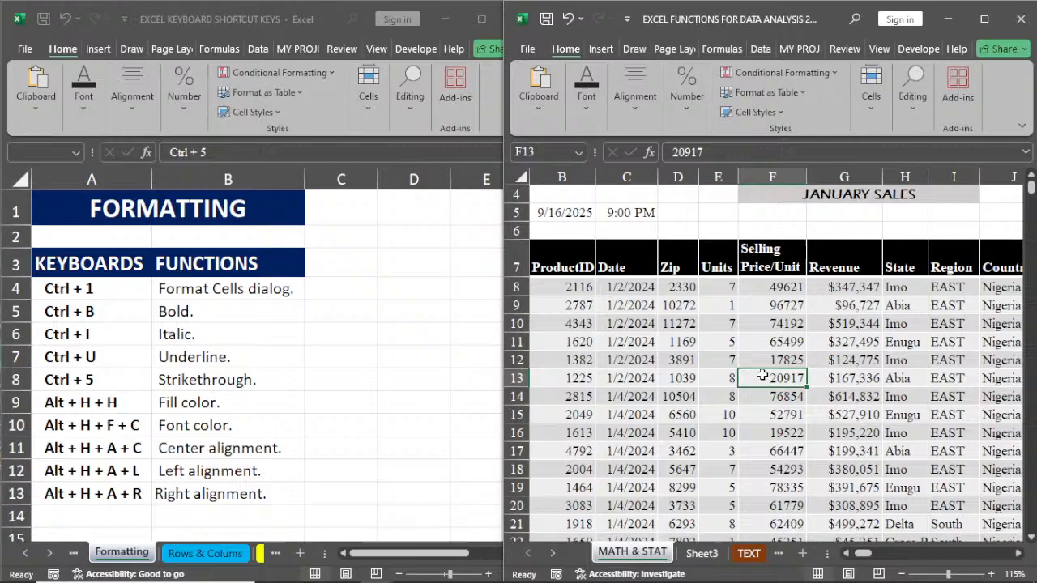
key("ctrl+1")
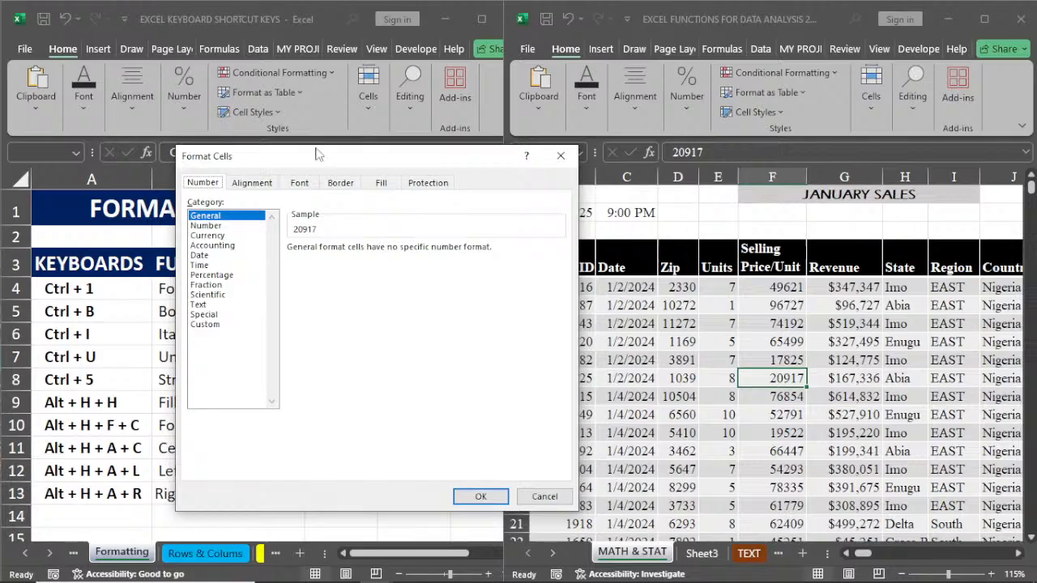
left_click(561, 155)
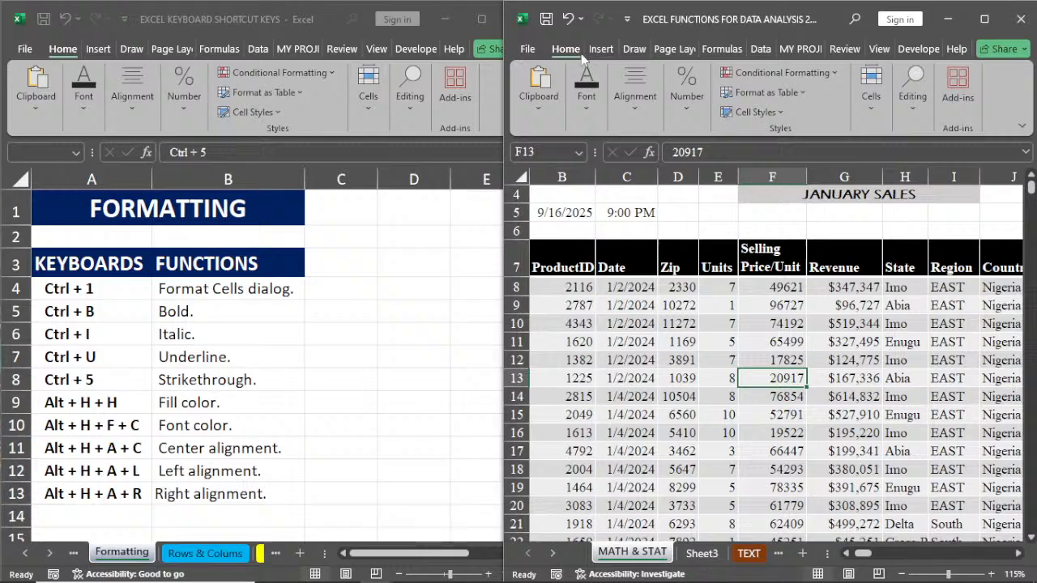
left_click(684, 121)
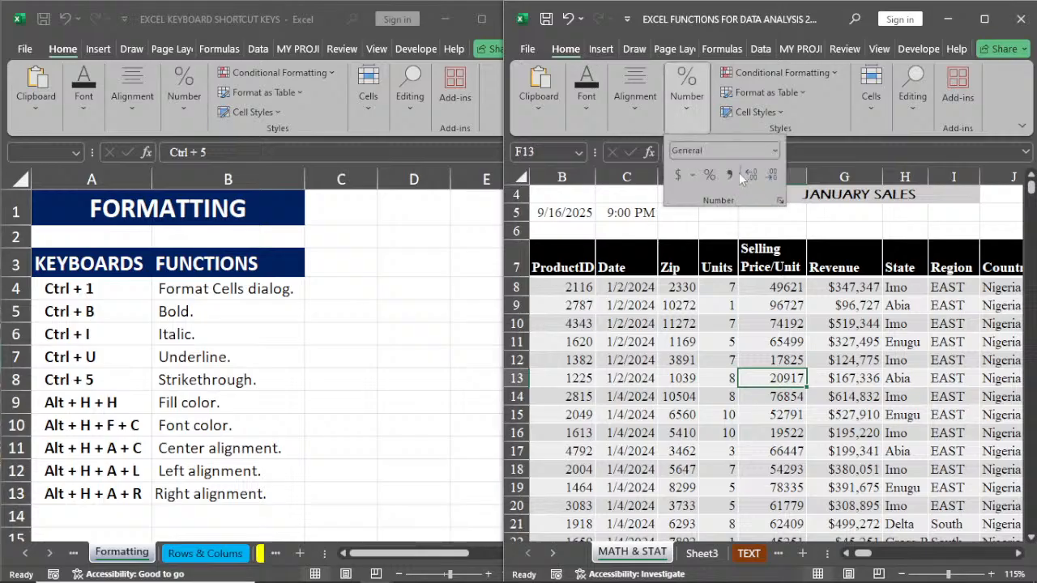
left_click(779, 202)
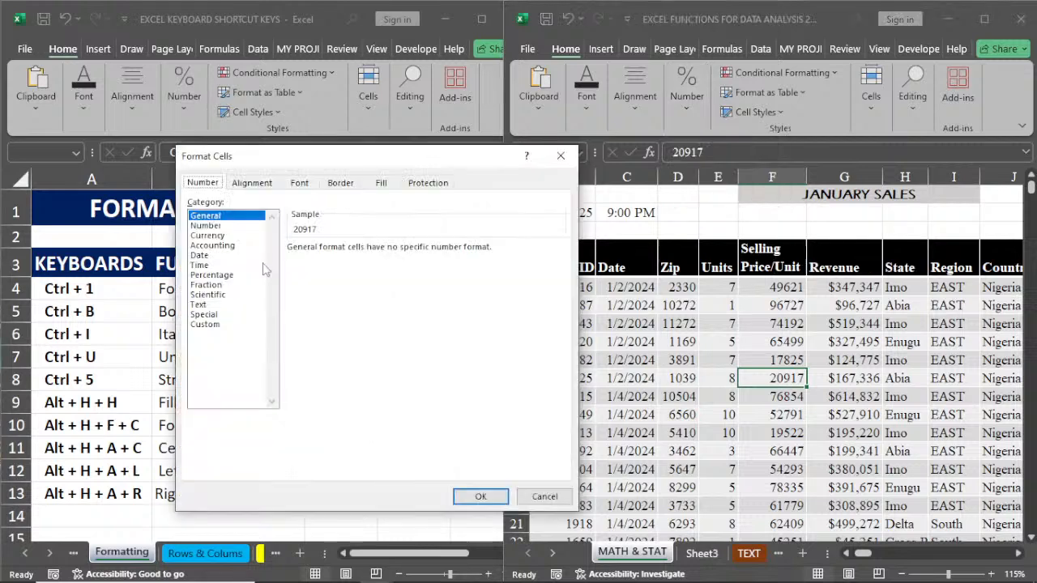
left_click(560, 156)
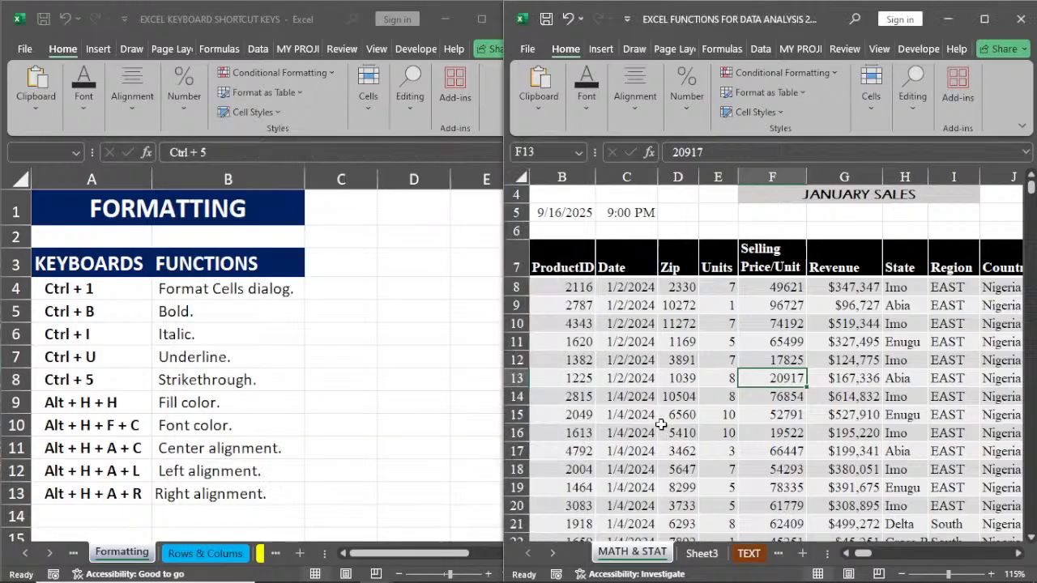
Step: Examine the number format categories offered for F13, including Number, Currency, Accounting, Date, Time, Fraction and Special
key("ctrl+1")
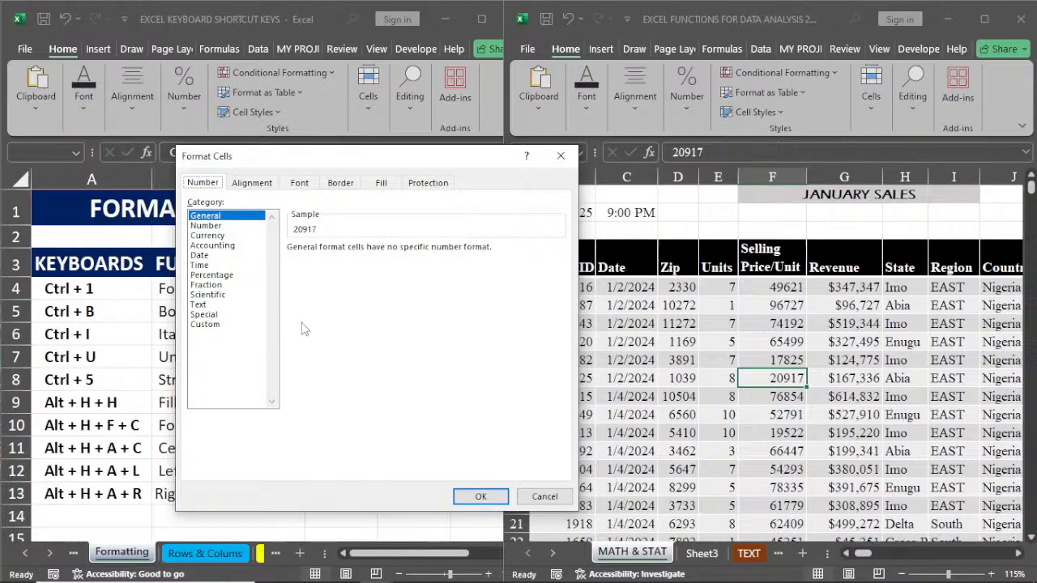
left_click(224, 227)
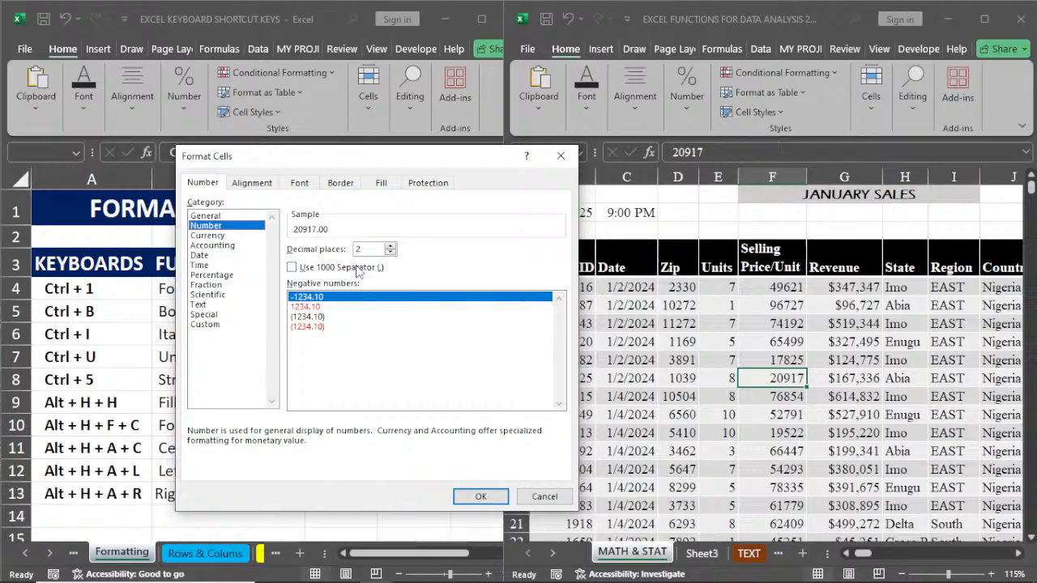
left_click(212, 236)
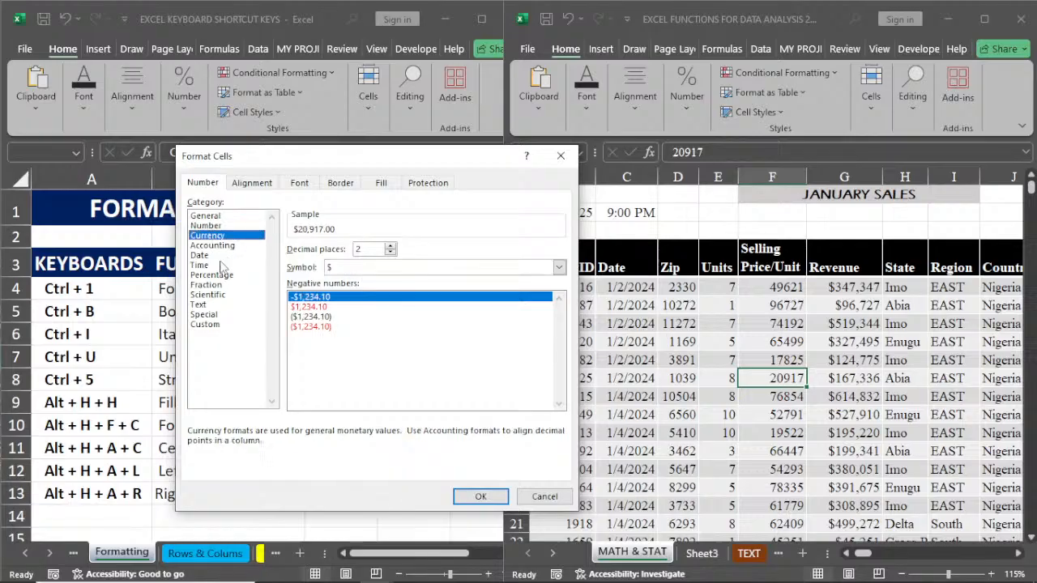
left_click(220, 247)
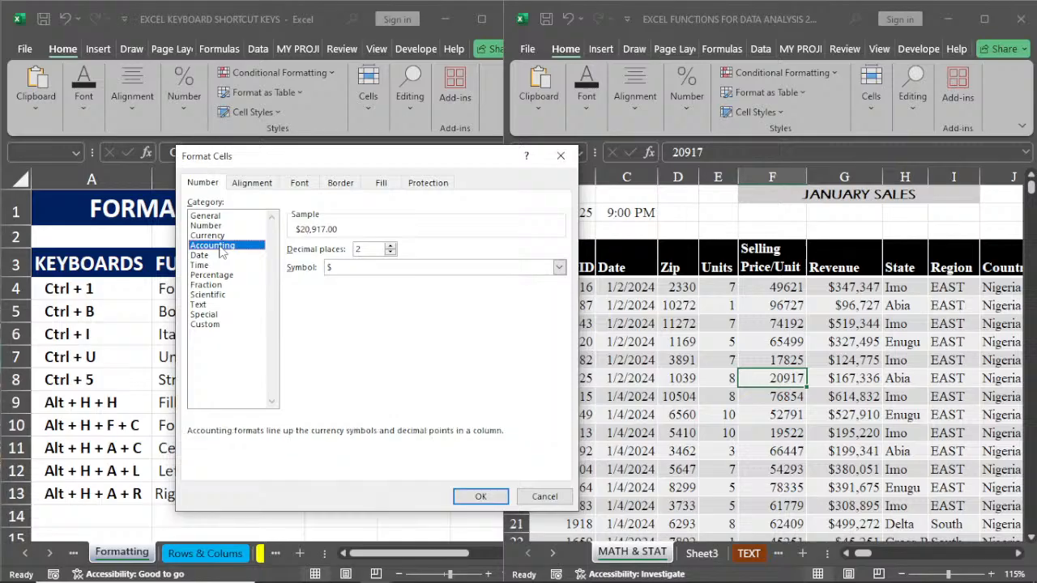
left_click(219, 256)
left_click(215, 265)
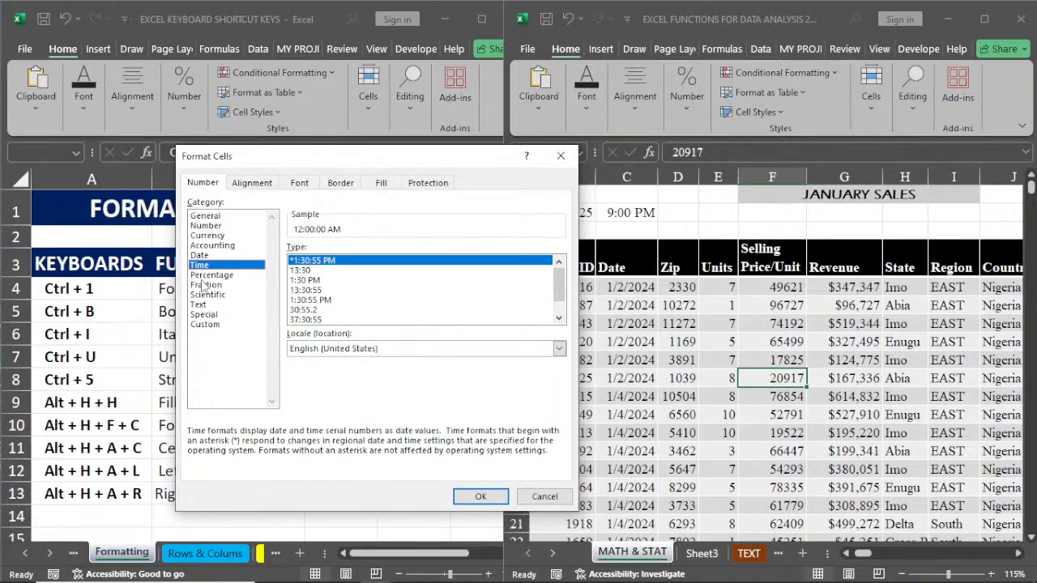
left_click(214, 284)
left_click(220, 315)
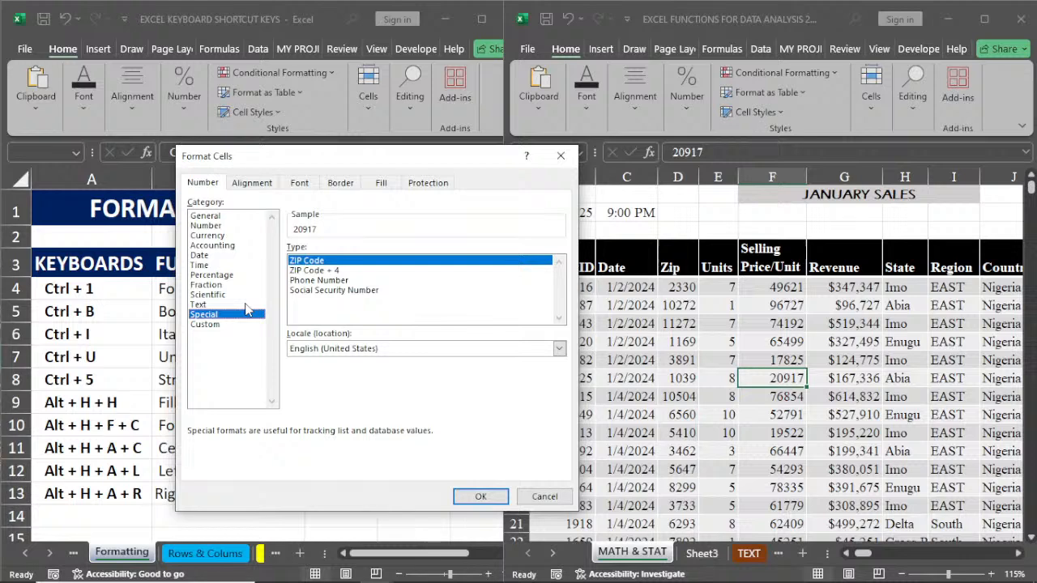
Step: Review the alignment, border, fill and protection settings for F13, and leave the Format Cells dialog without changes
left_click(248, 186)
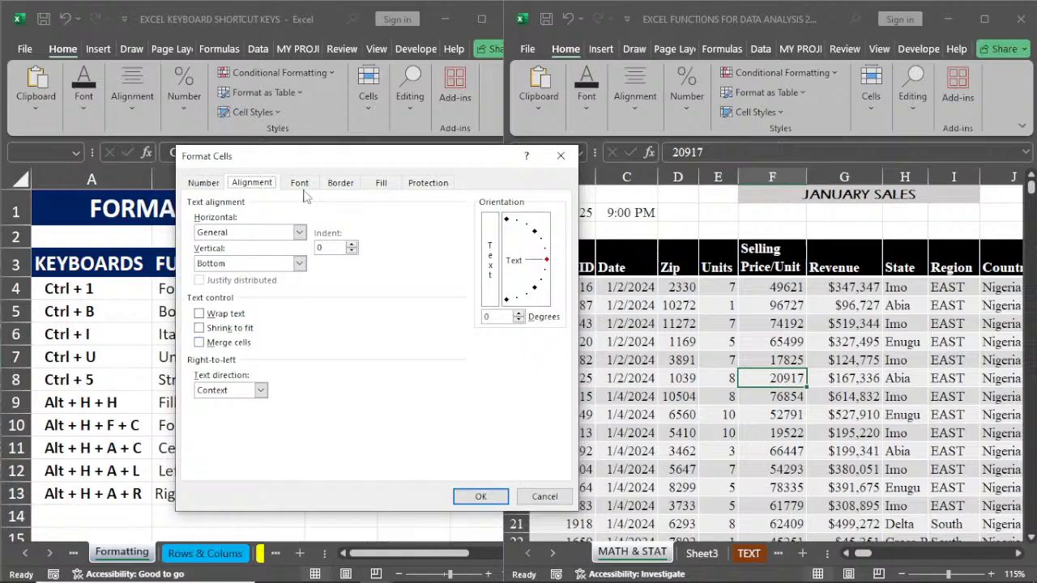
left_click(340, 184)
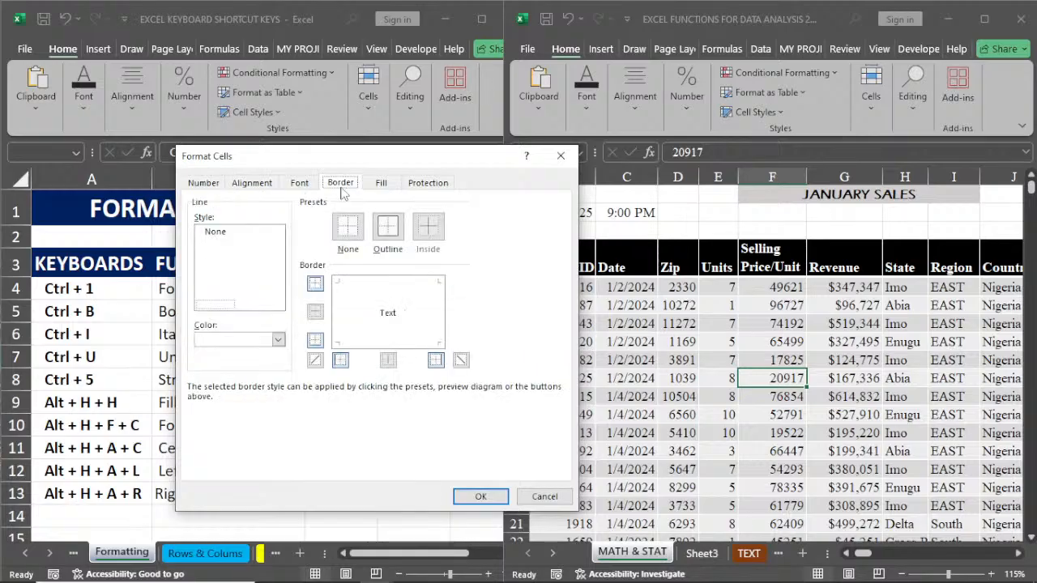
left_click(378, 184)
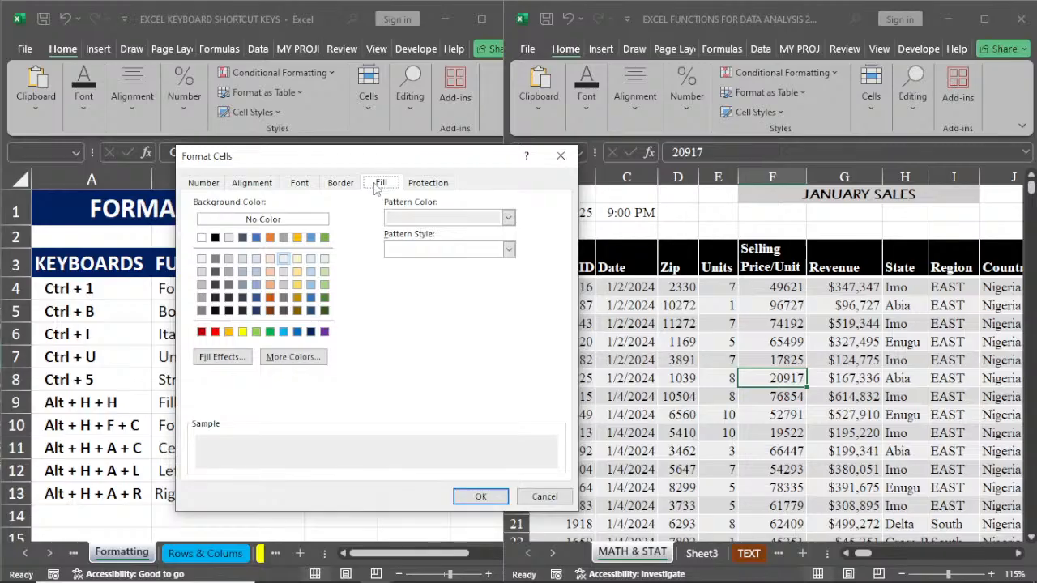
left_click(426, 183)
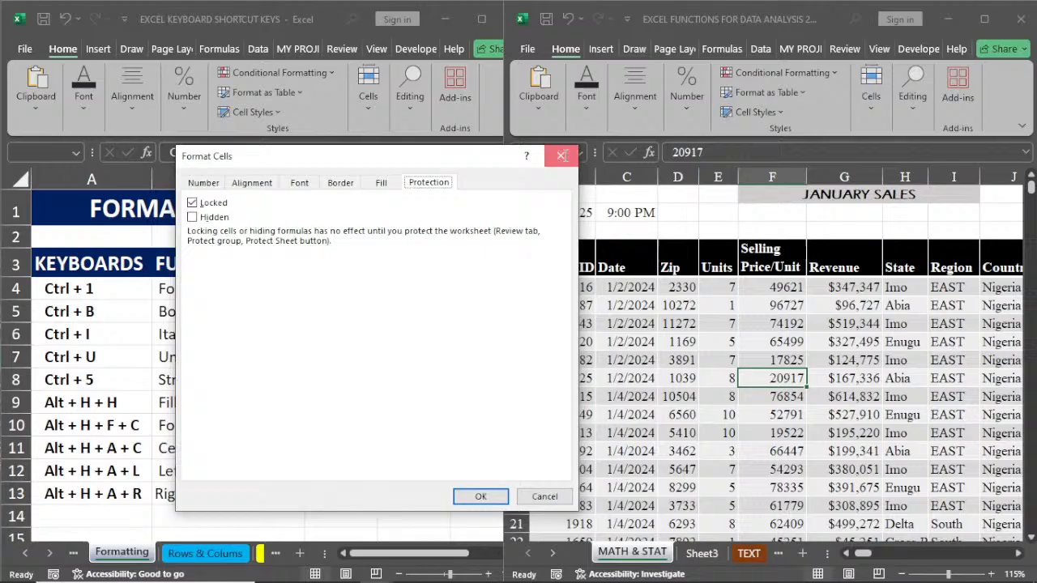
left_click(561, 155)
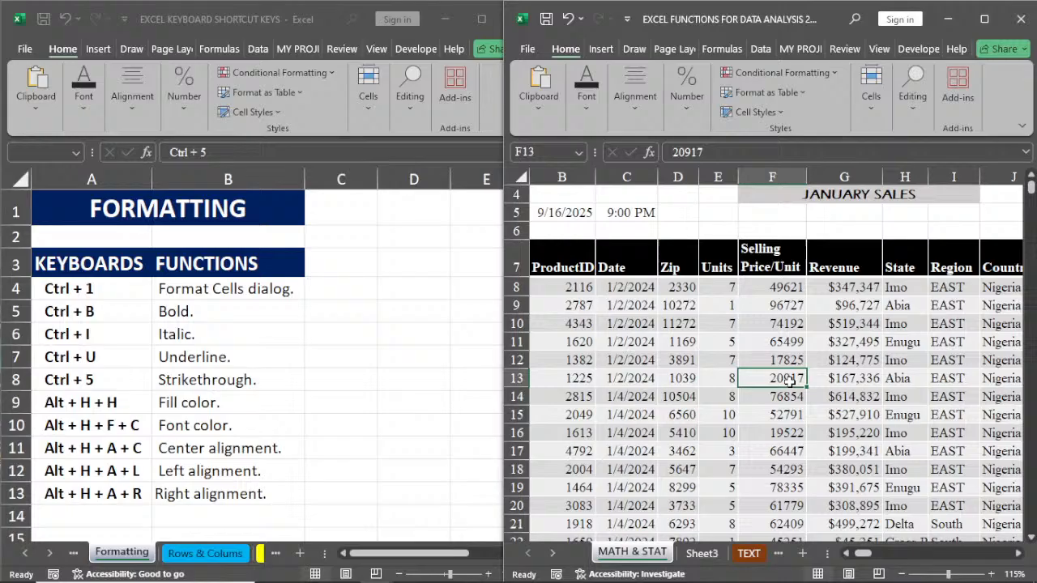
Step: Make the selling price in F13 bold and the one in F15 italic
key("ctrl+b")
left_click(780, 416)
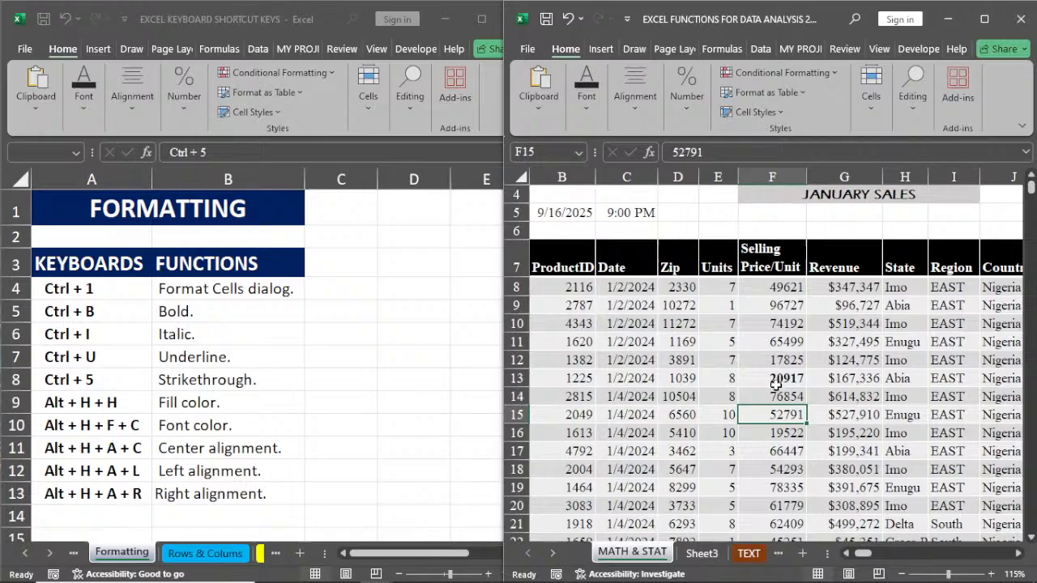
key("ctrl+i")
key("Down")
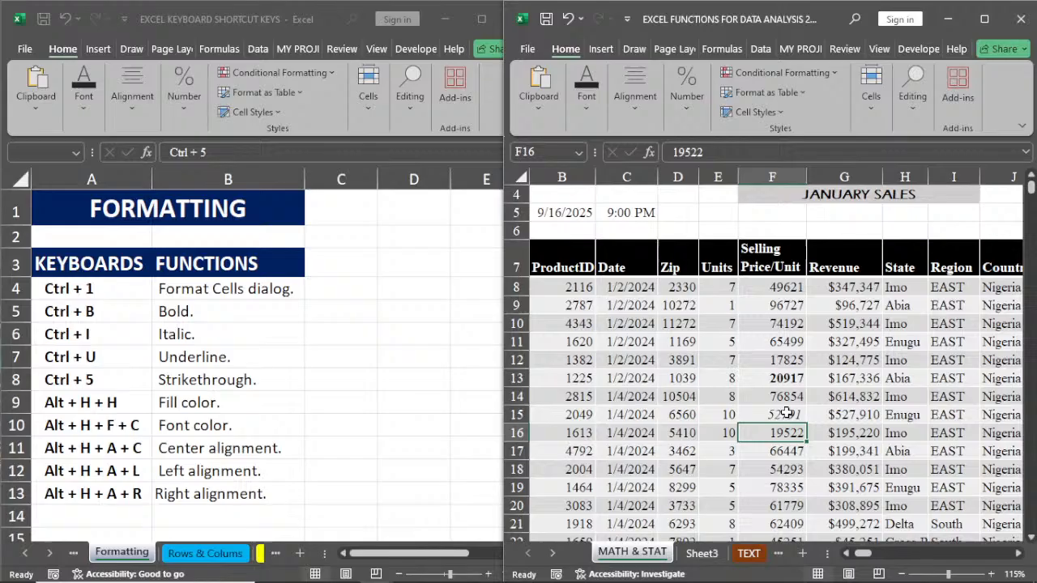
Step: Remove the italic formatting from F15 and the bold formatting from F13
left_click(786, 413)
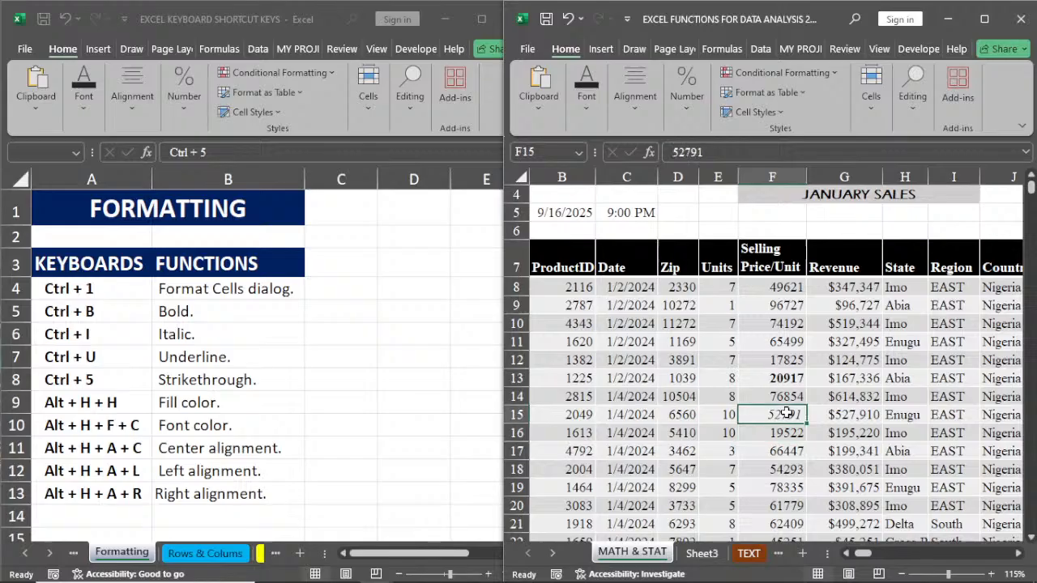
key("ctrl+i")
left_click(788, 379)
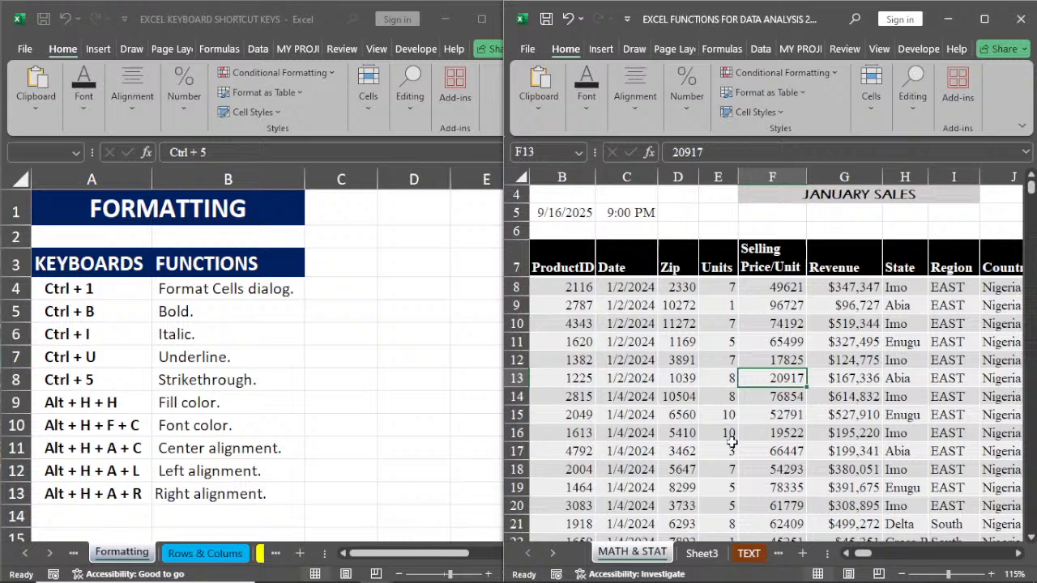
Step: Apply strikethrough to the selling price in F13 and remove it again
key("ctrl+5")
key("ctrl+5")
Step: Open the fill color palette for F13, leave it without choosing a color, and select cell B13
key("alt+h")
key("h")
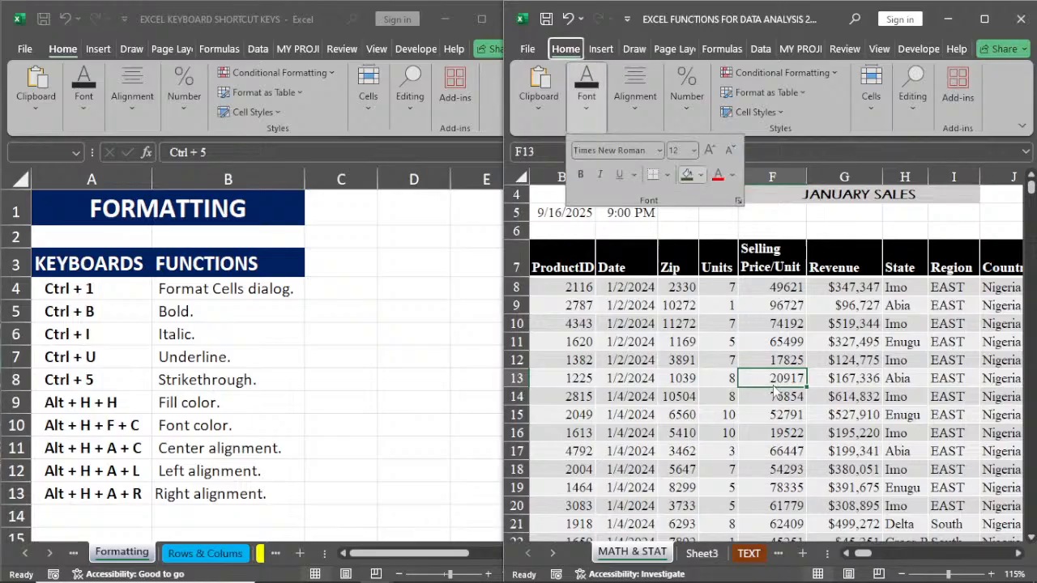
key("h")
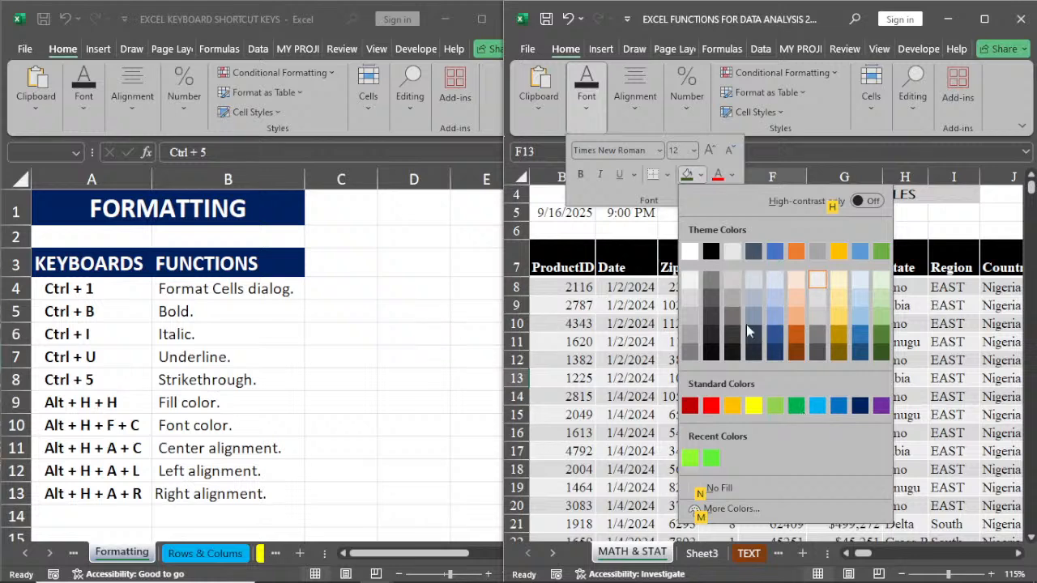
key("Escape")
key("Escape")
left_click(578, 378)
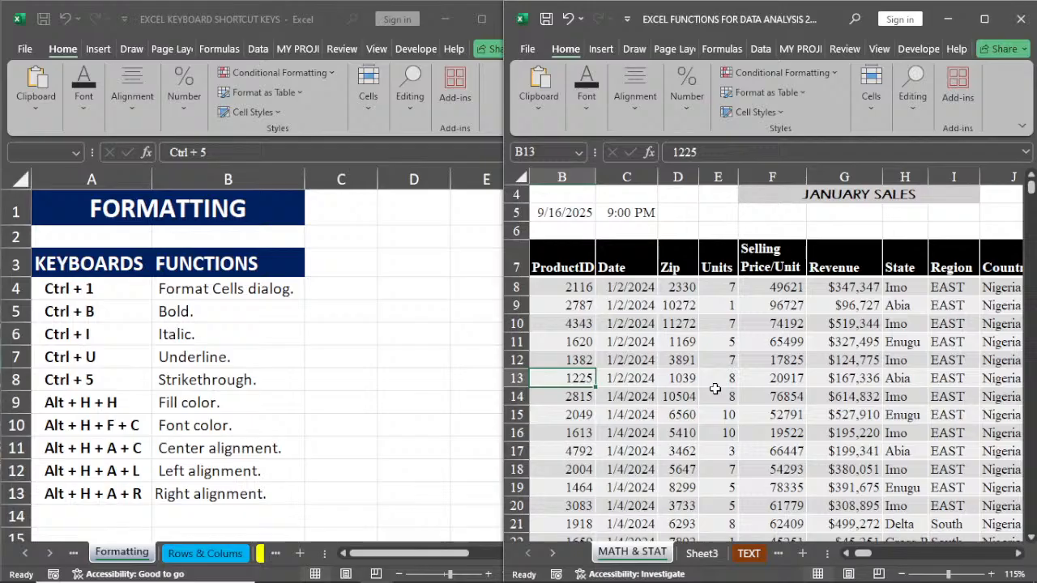
Step: Open the fill color palette for B13 and its custom color options, leaving them without choosing a color
key("alt+h")
key("h")
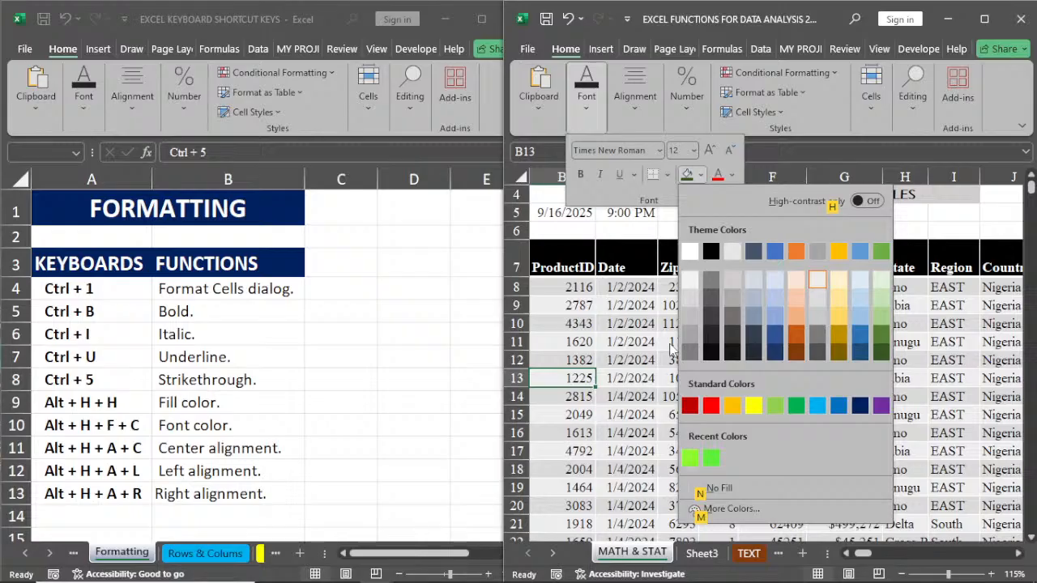
key("Escape")
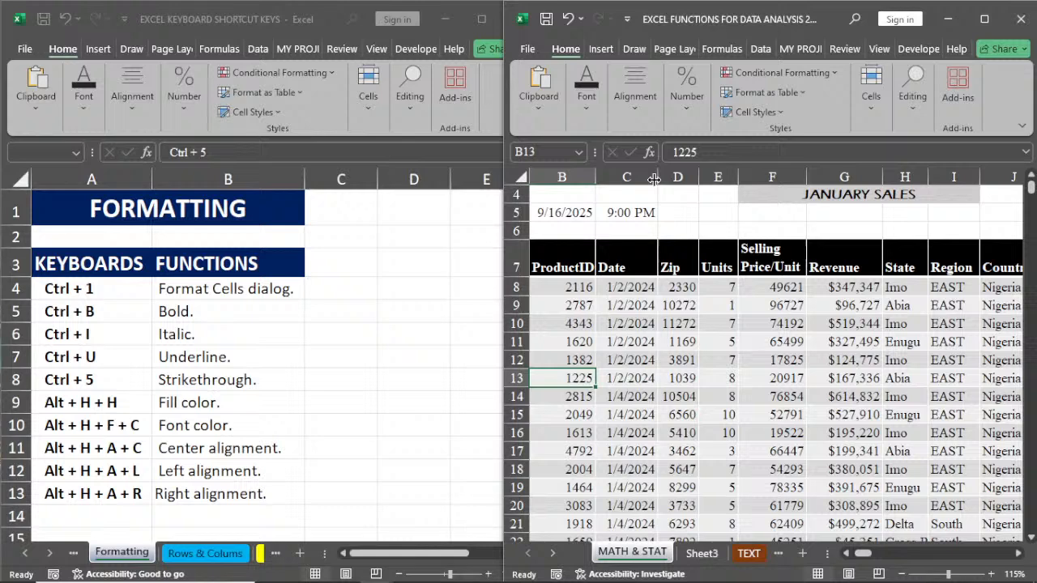
key("alt+h")
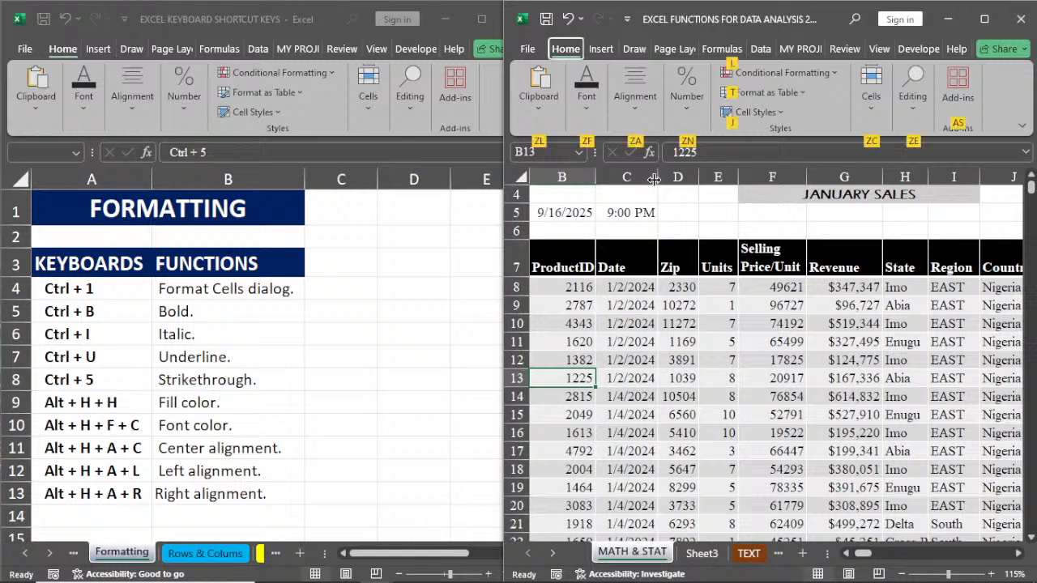
key("h")
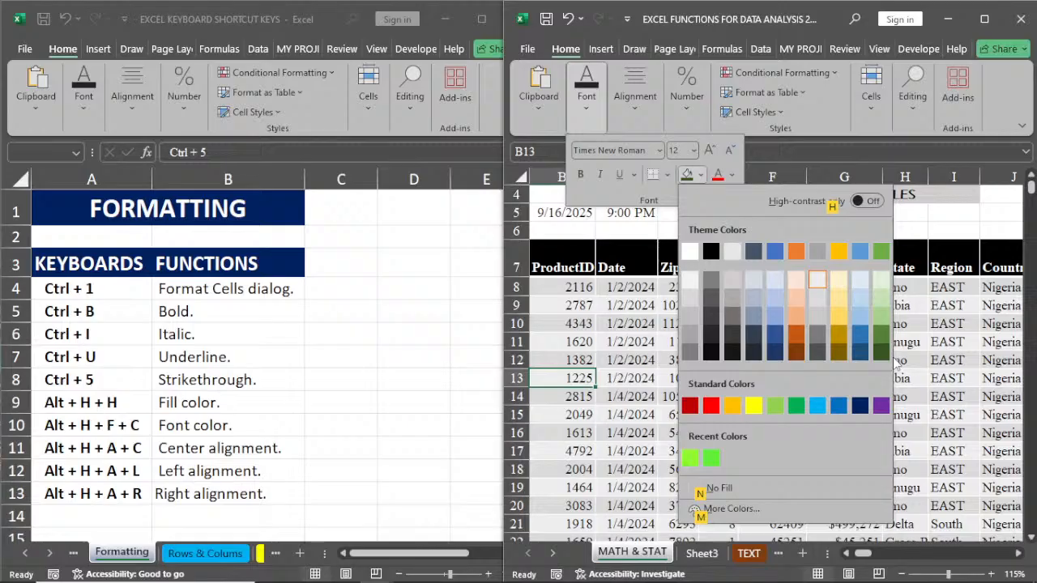
key("m")
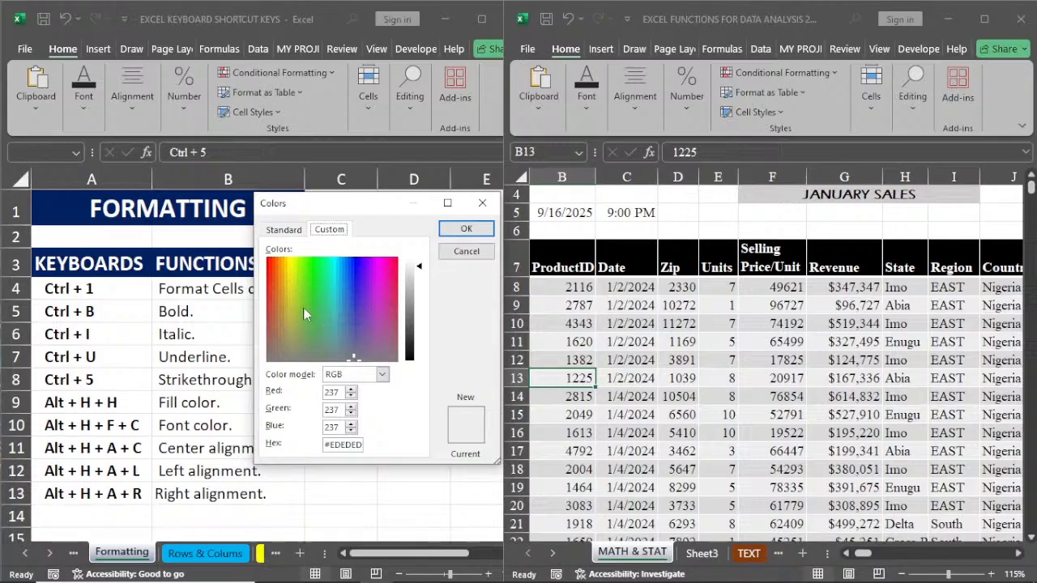
left_click(570, 243)
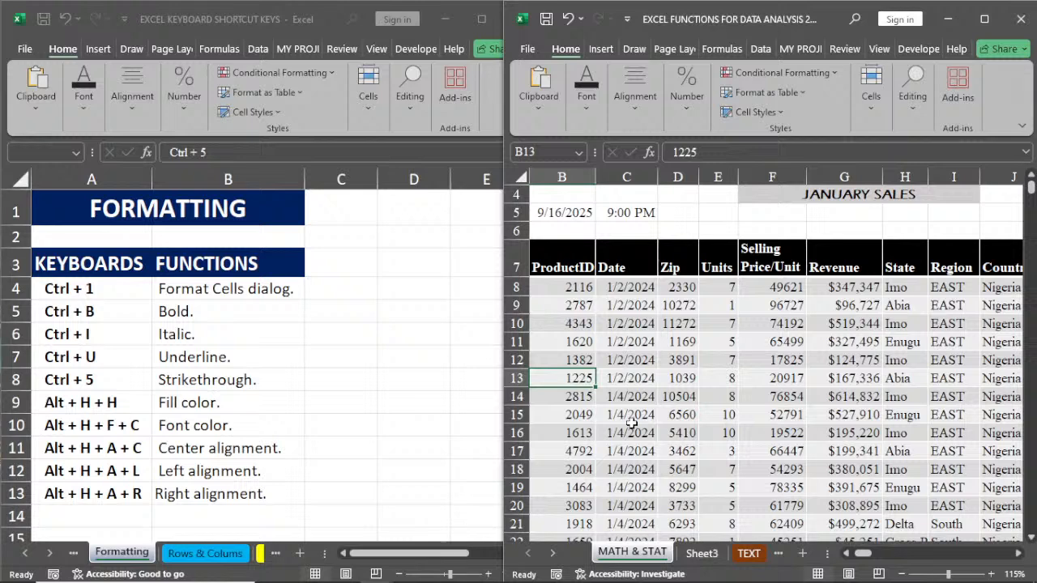
Step: Open the font color palette for B13 and leave it without choosing a color
key("alt+h")
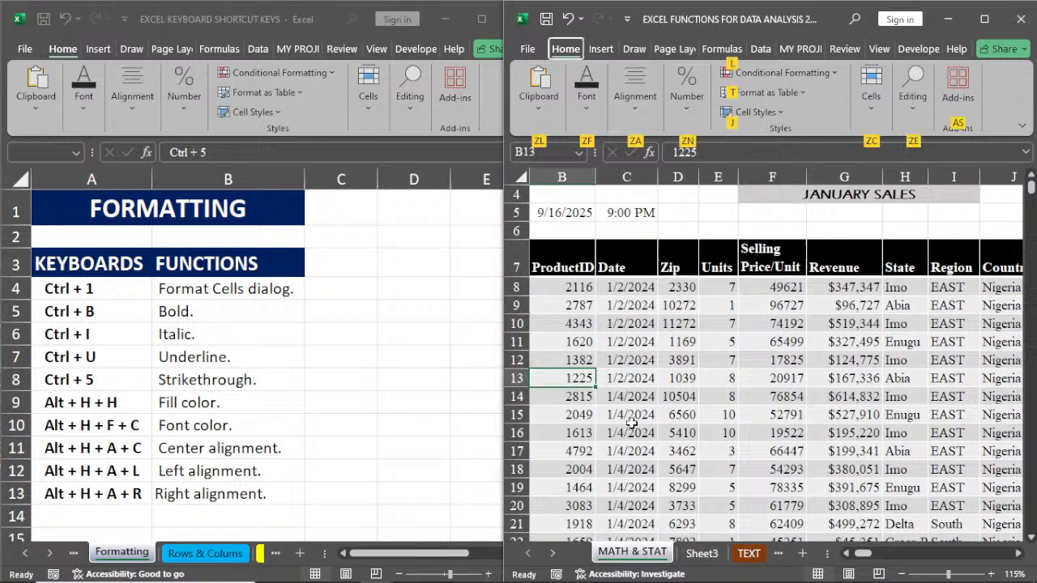
key("f")
key("c")
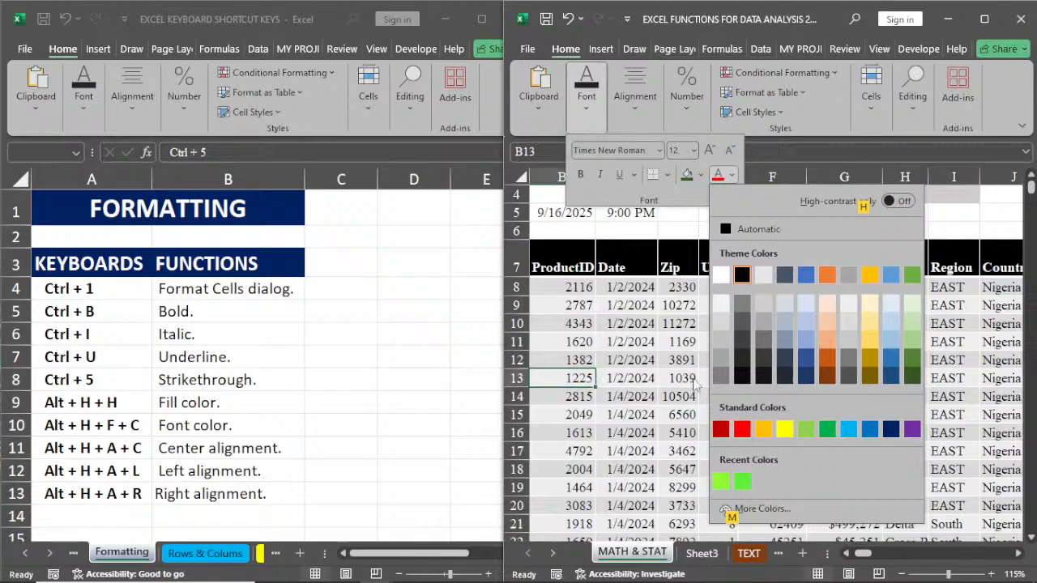
left_click(688, 414)
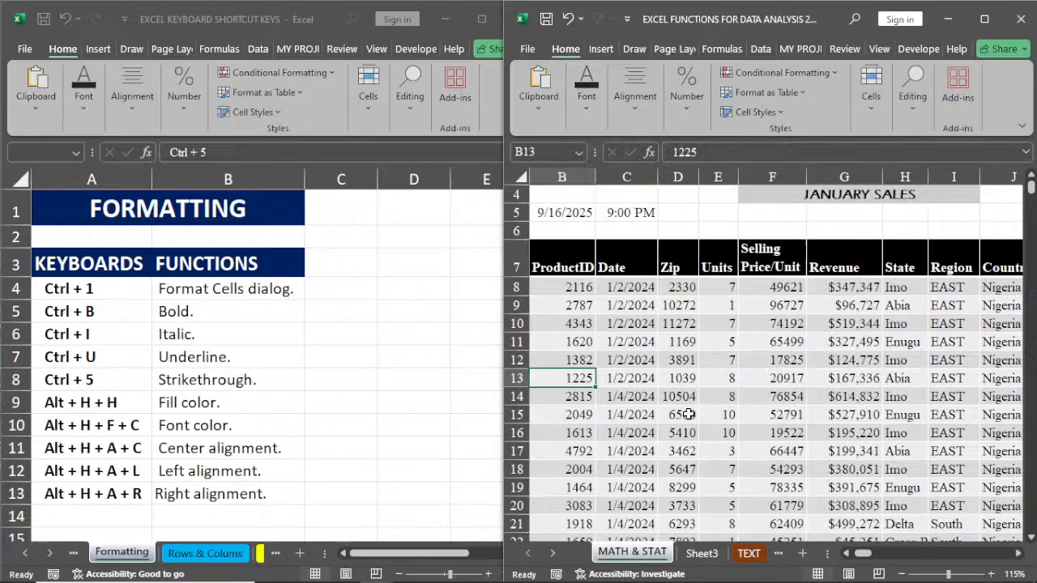
Step: Left-align the JANUARY SALES title in F4 and center it again
left_click(1031, 177)
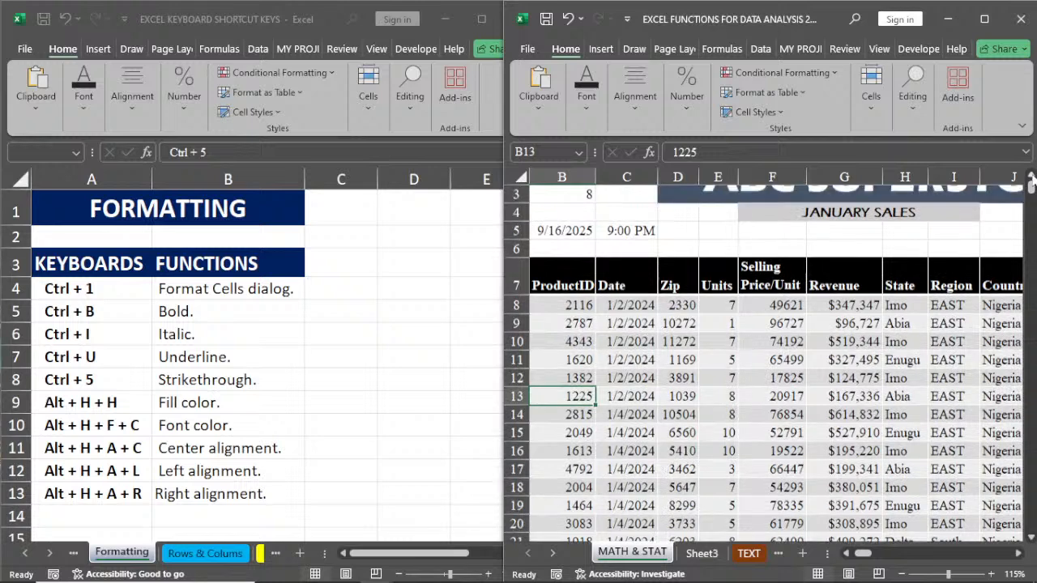
left_click(904, 213)
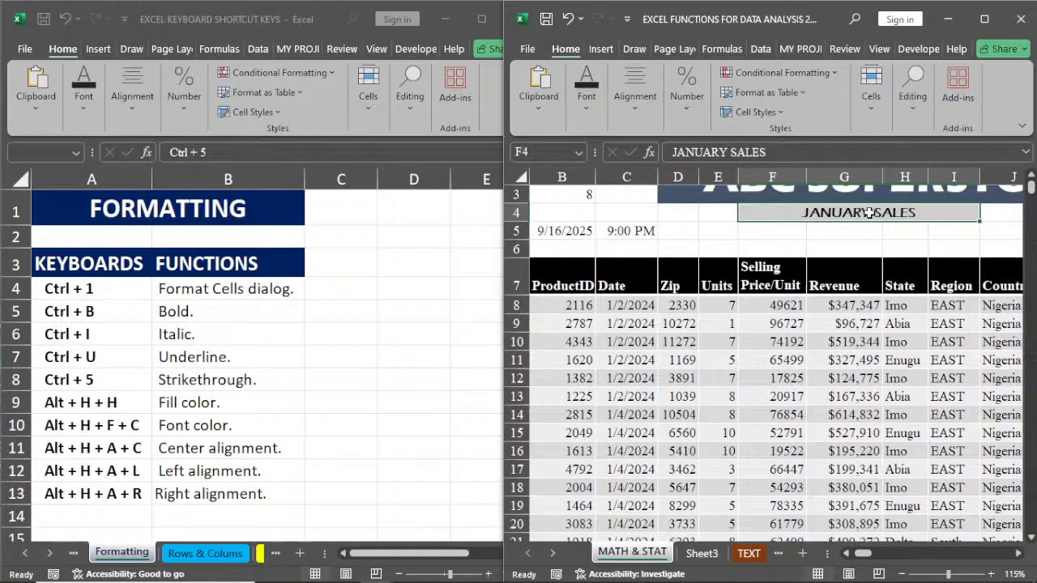
key("alt+h")
key("l")
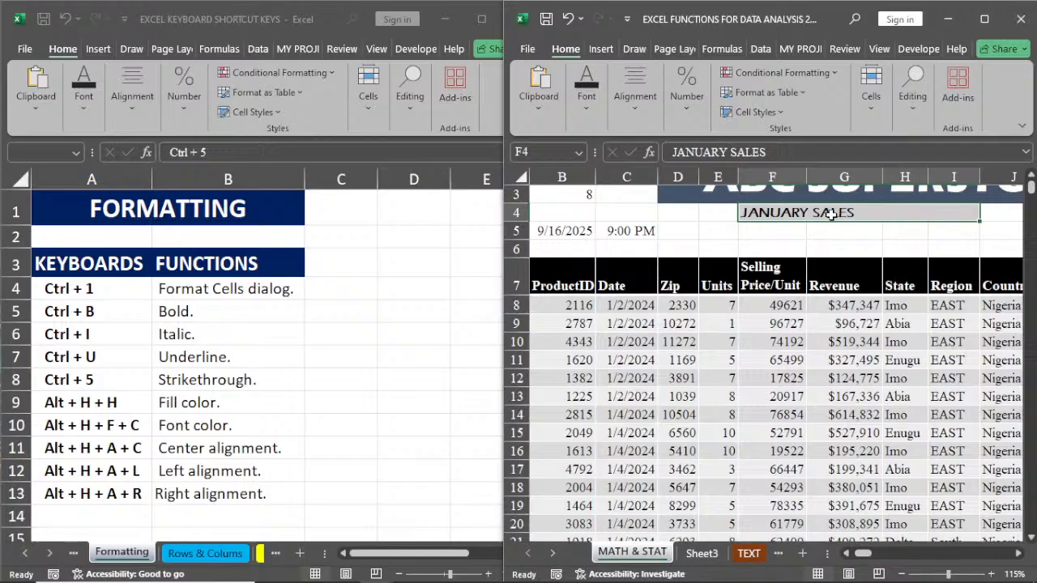
key("alt+h")
key("a")
key("c")
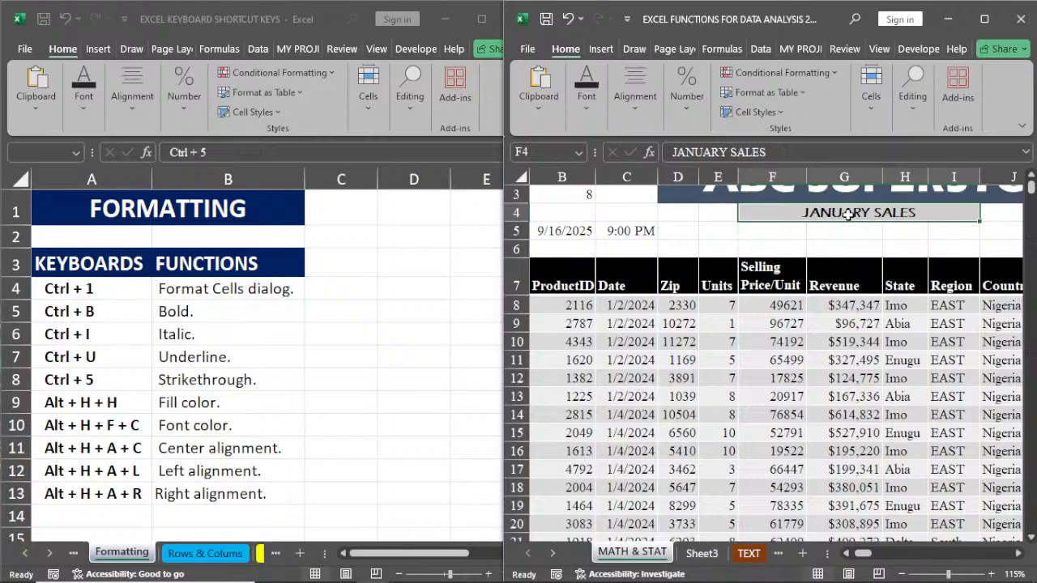
key("alt+j")
key("i")
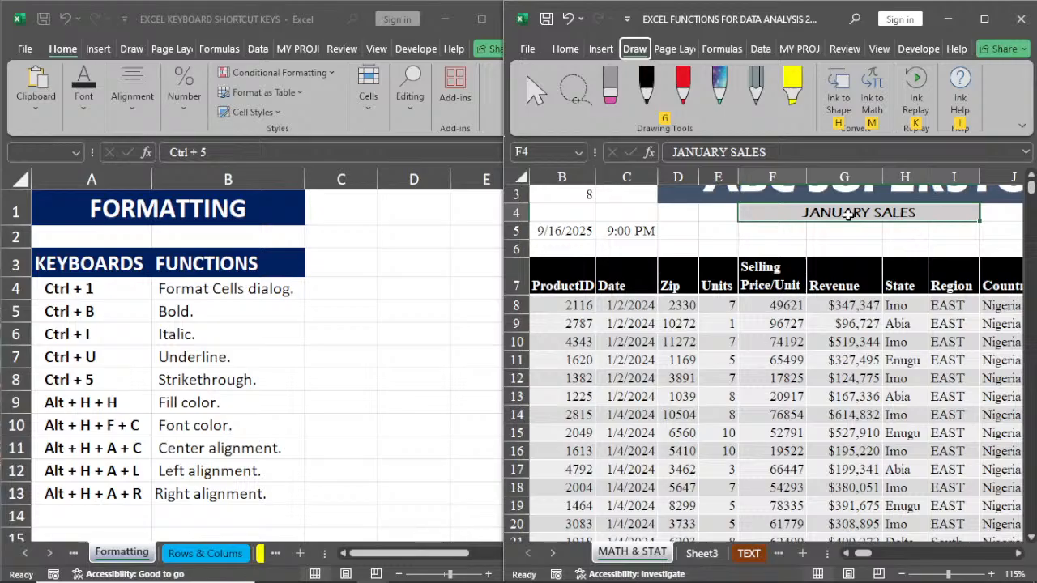
key("Escape")
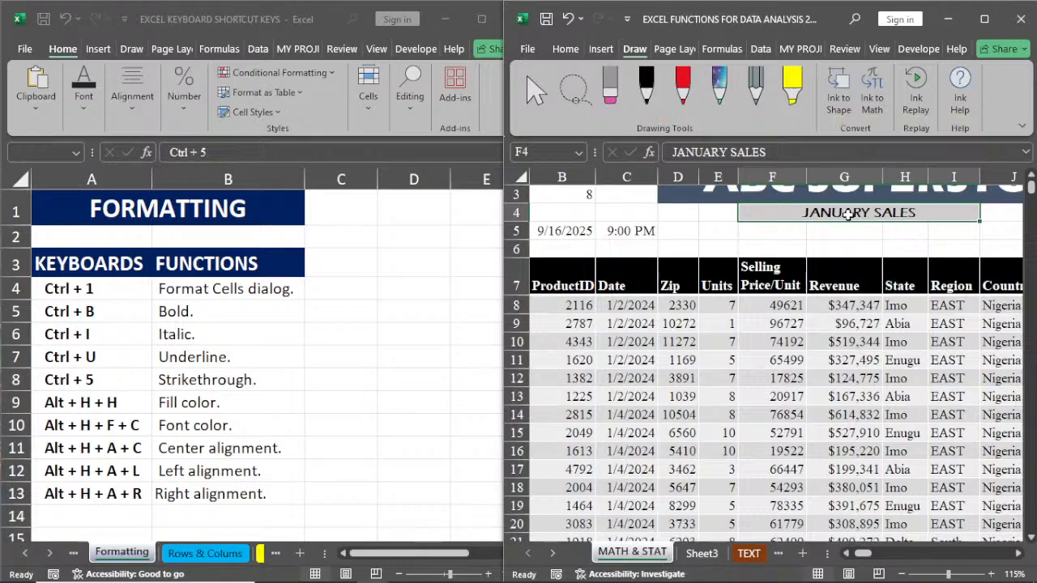
Step: Right-align the JANUARY SALES title in F4
key("alt+h")
key("a")
key("r")
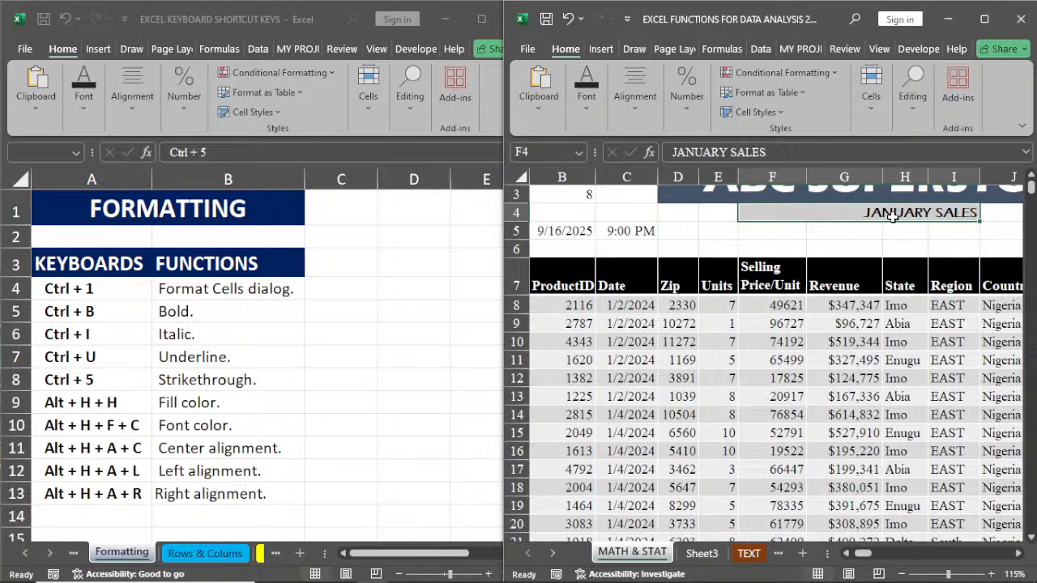
Step: Cycle the JANUARY SALES title through center, right and left alignment, finishing with it centered
left_click(626, 116)
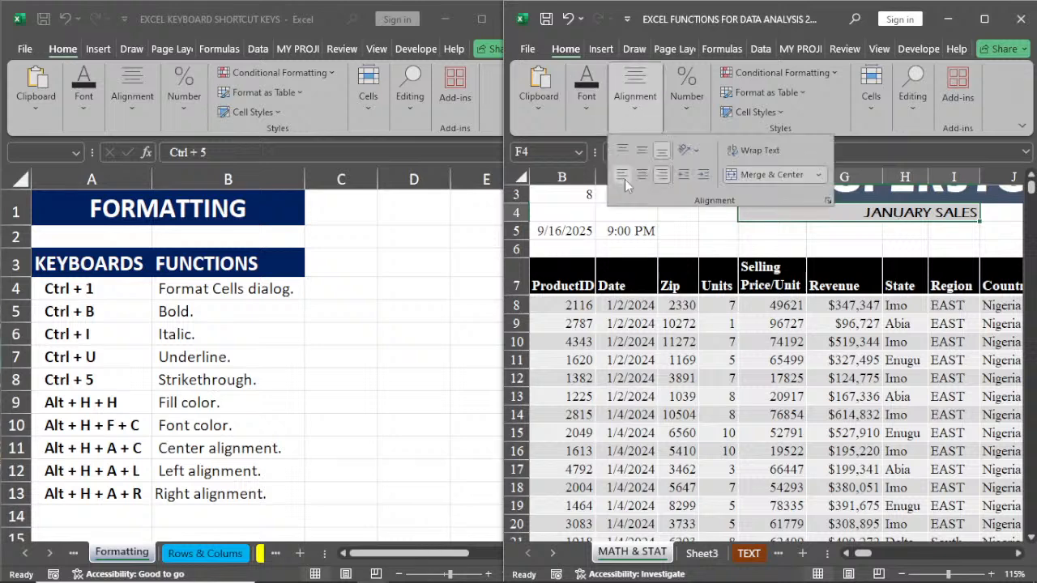
left_click(642, 175)
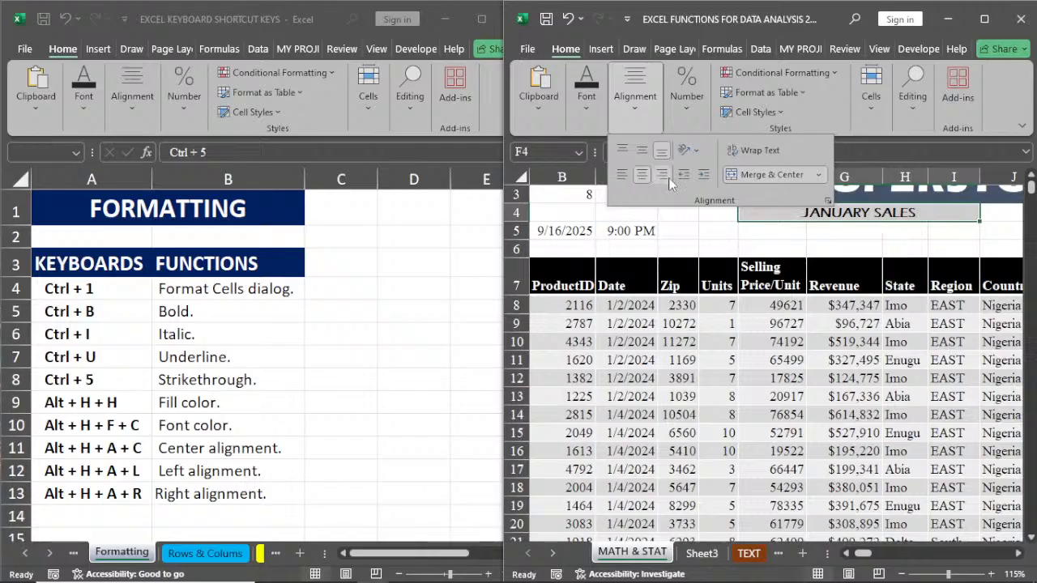
left_click(662, 174)
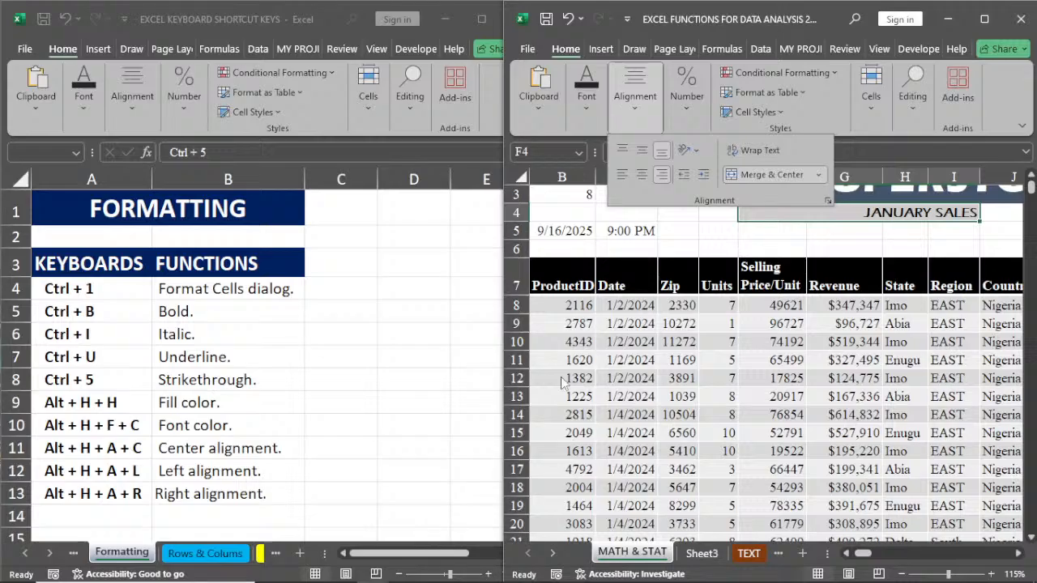
key("l")
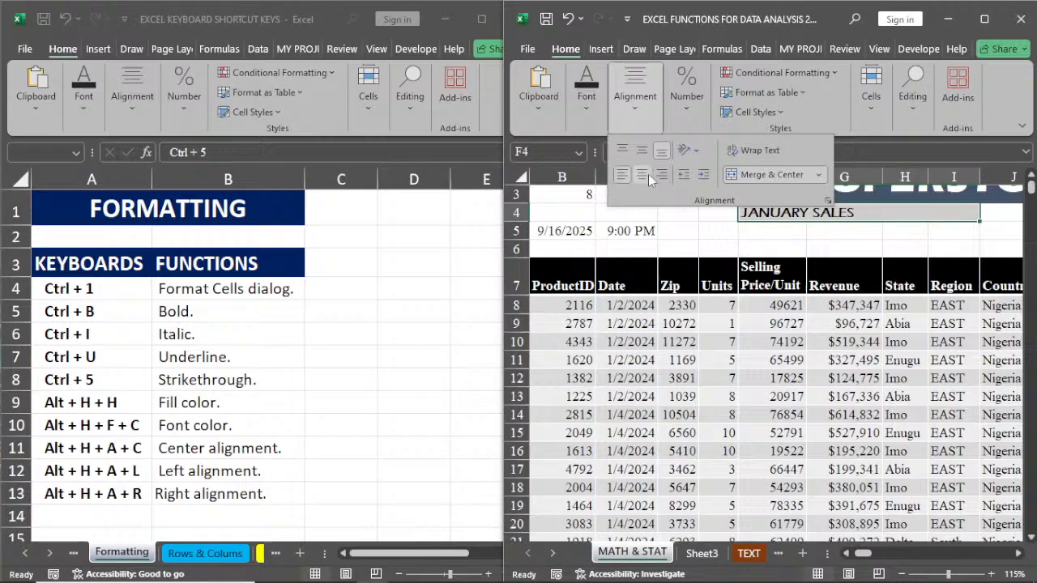
left_click(644, 174)
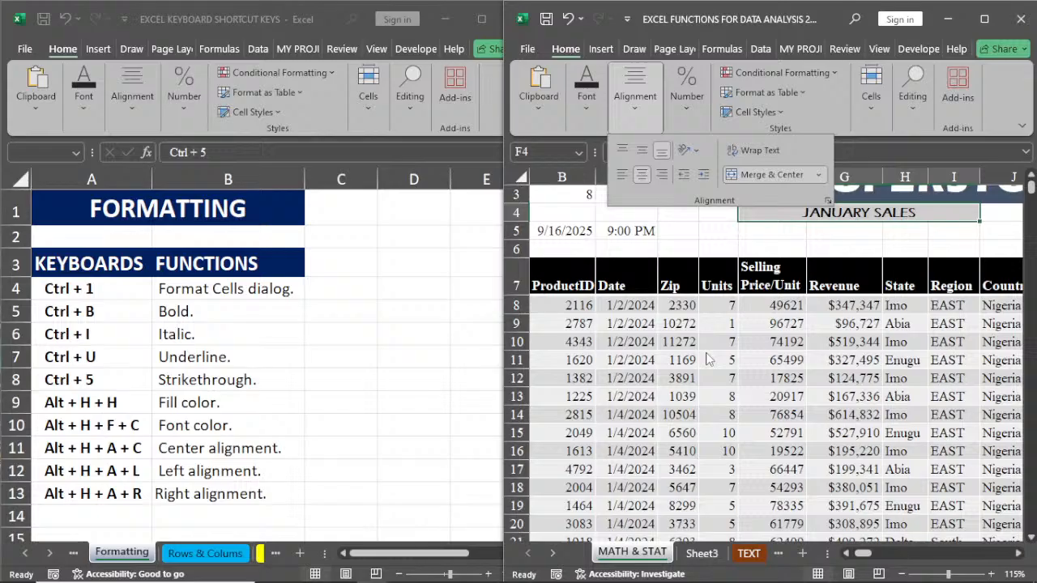
key("Escape")
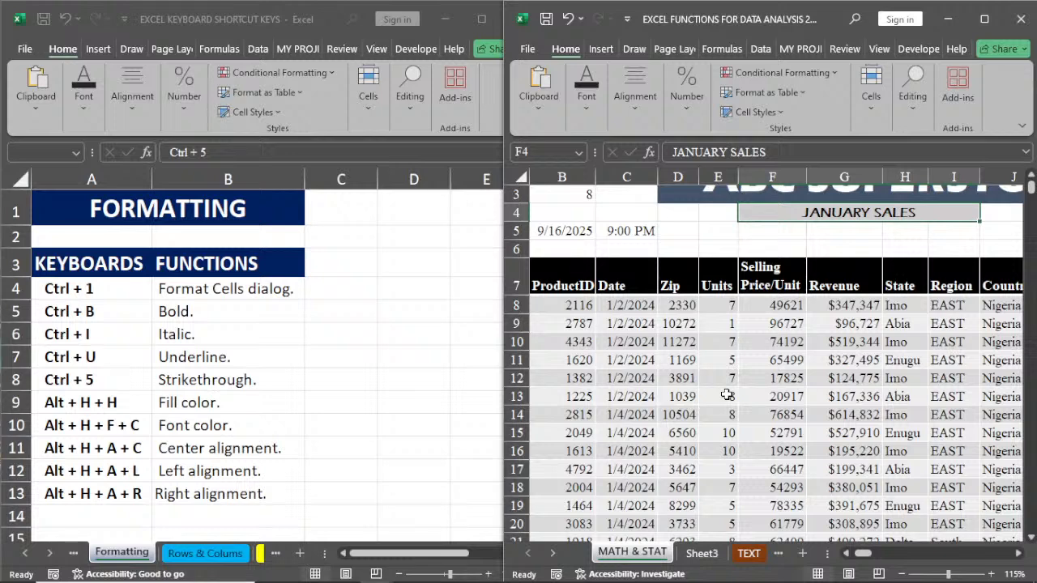
Step: Show the Rows & Colums sheet in the EXCEL KEYBOARD SHORTCUT KEYS workbook and select the AutoFit row height entry
left_click(194, 558)
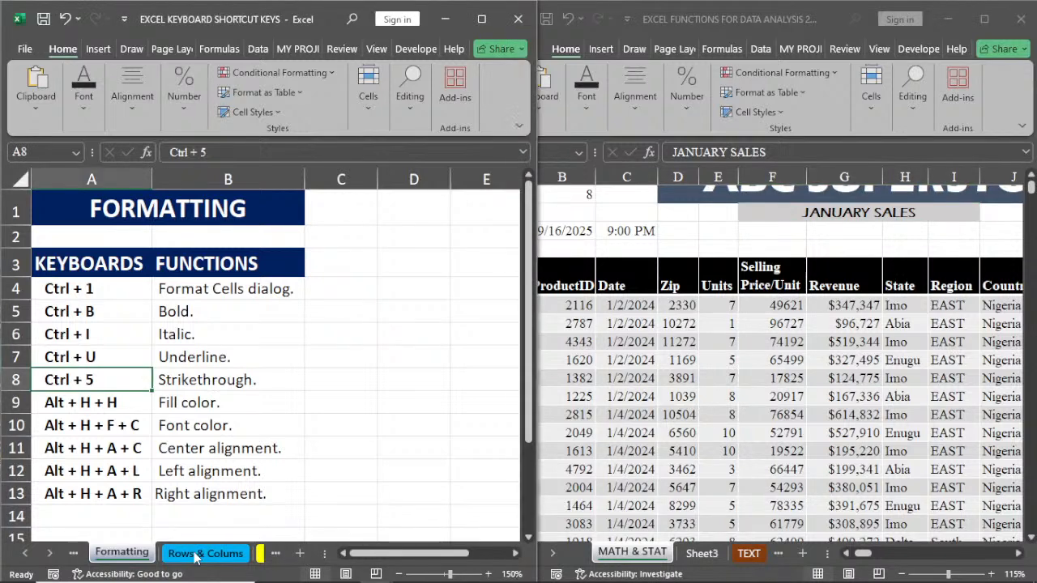
left_click(195, 556)
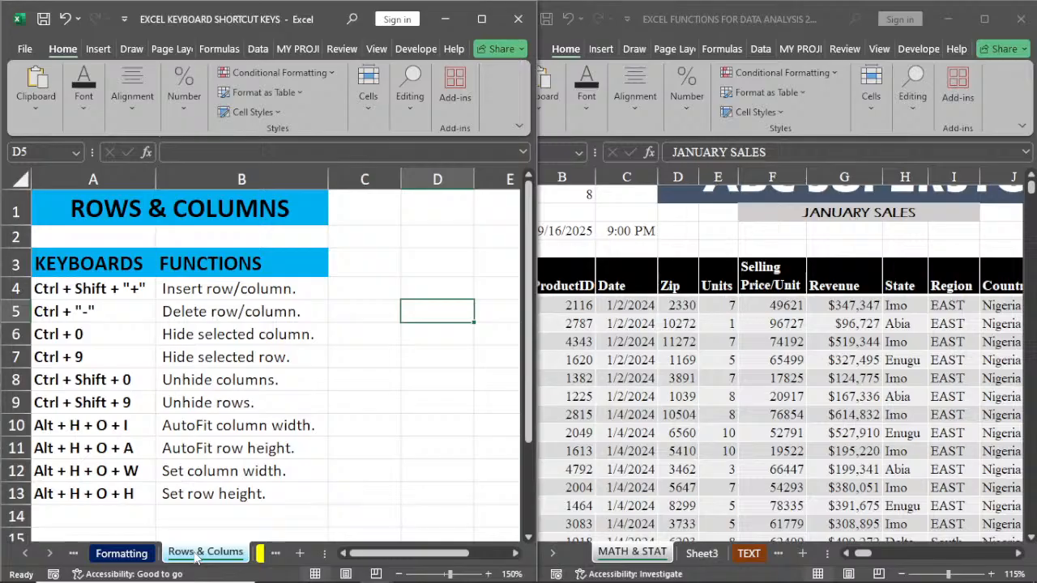
left_click(171, 447)
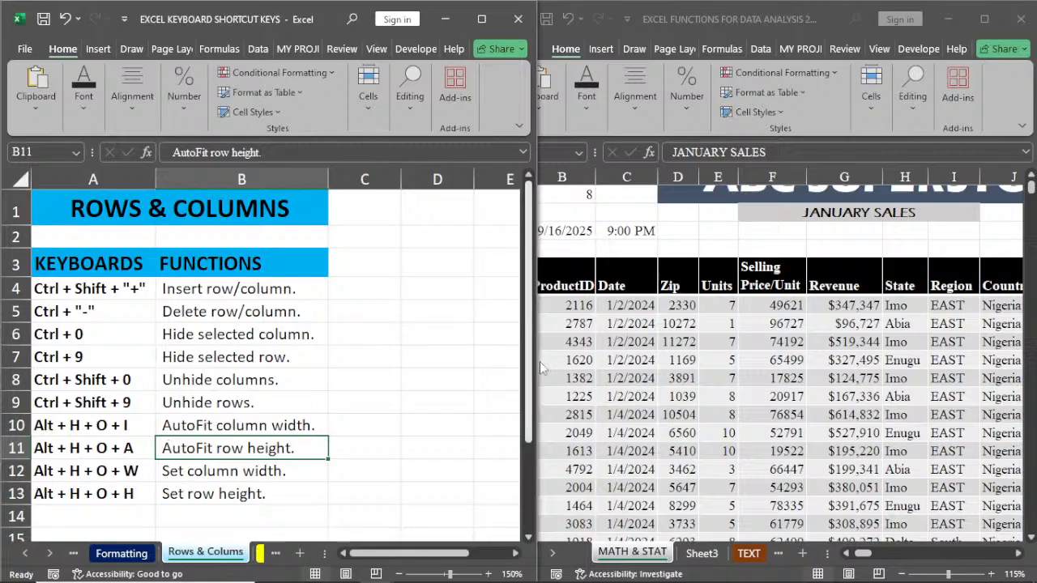
Step: Insert a blank cell at F12 of the sales sheet with cells shifted down, and undo the insertion
left_click(774, 378)
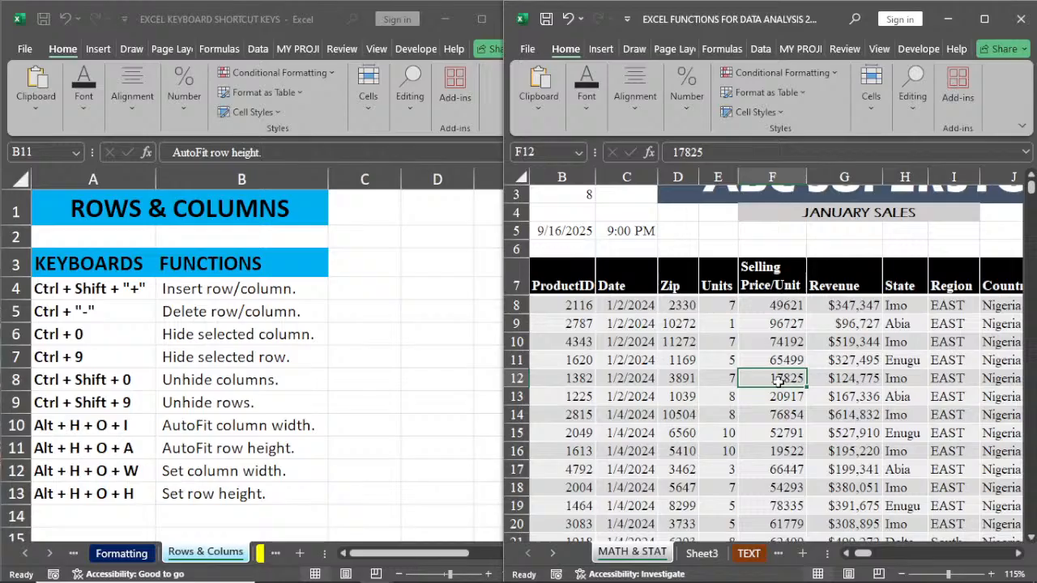
key("ctrl+shift+plus")
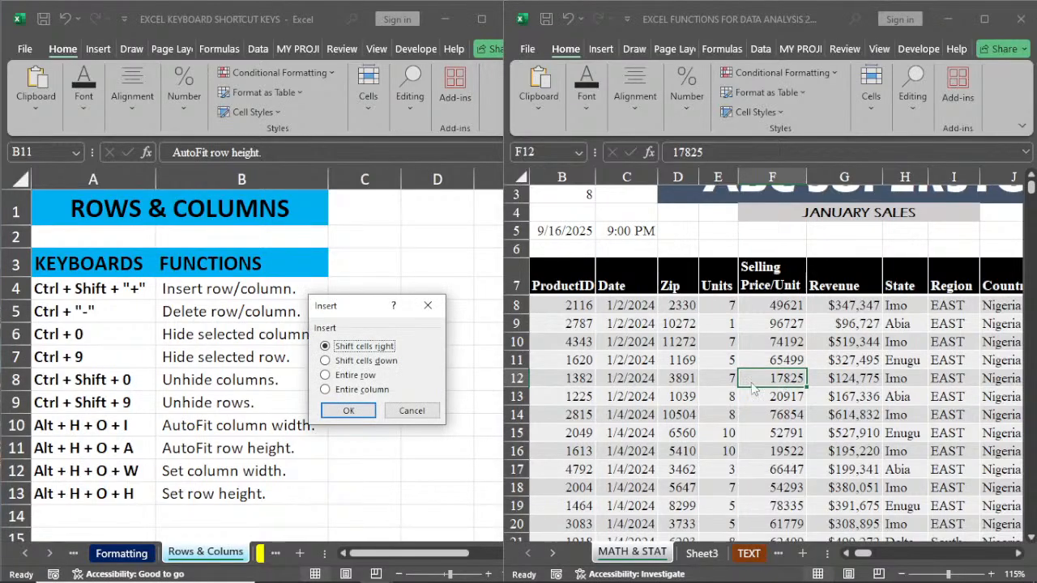
left_click_drag(358, 308, 591, 298)
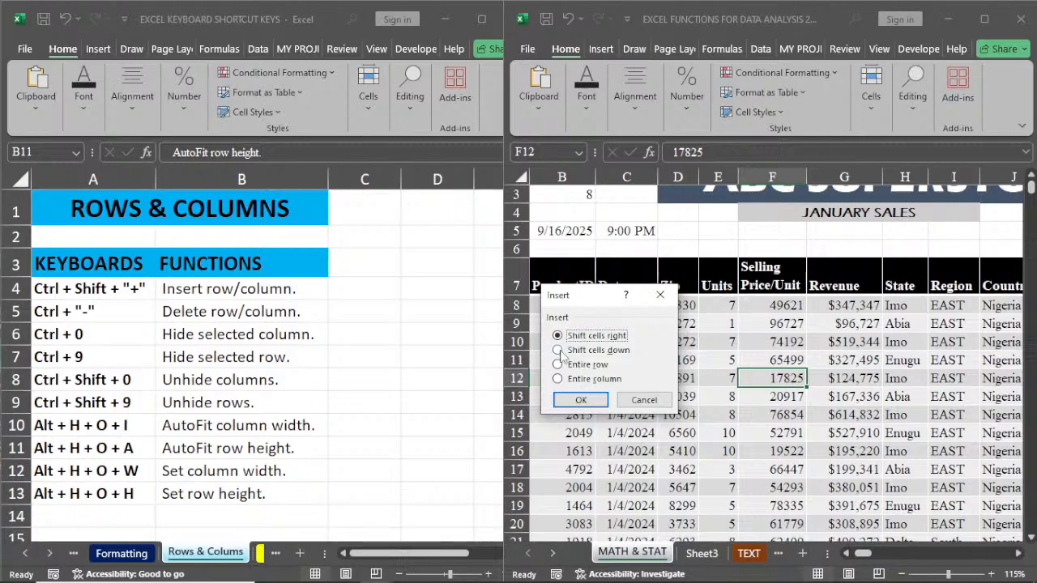
left_click(558, 350)
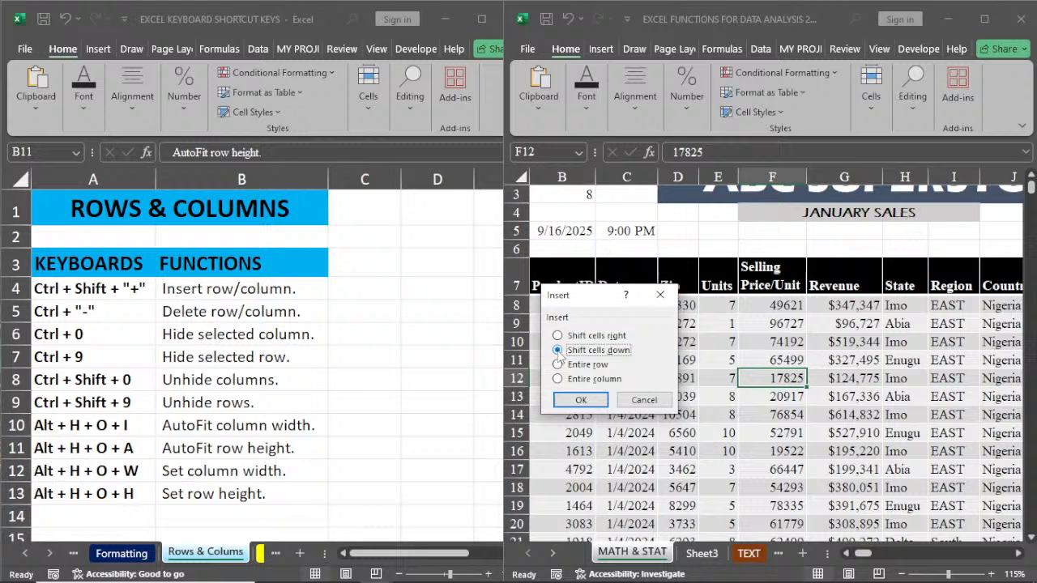
left_click(582, 400)
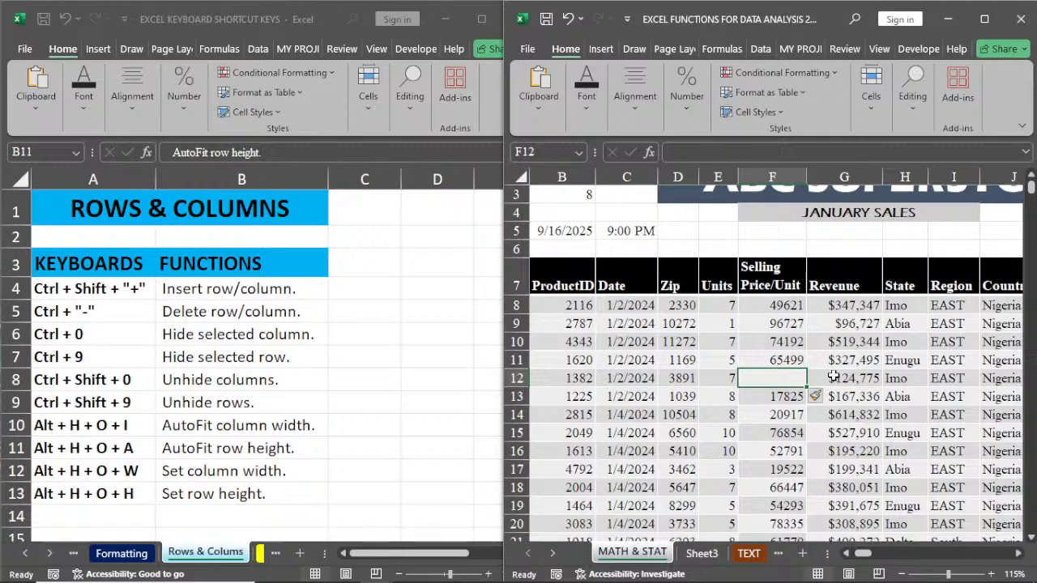
key("ctrl+z")
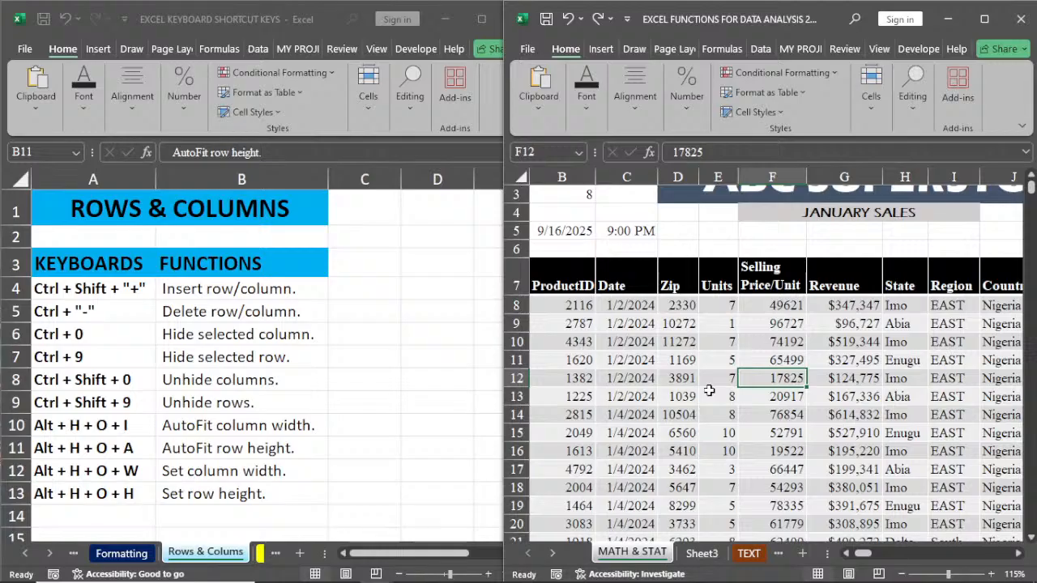
Step: Insert an entire blank row at row 12 of the sales table, based on cell F12
key("ctrl+shift+plus")
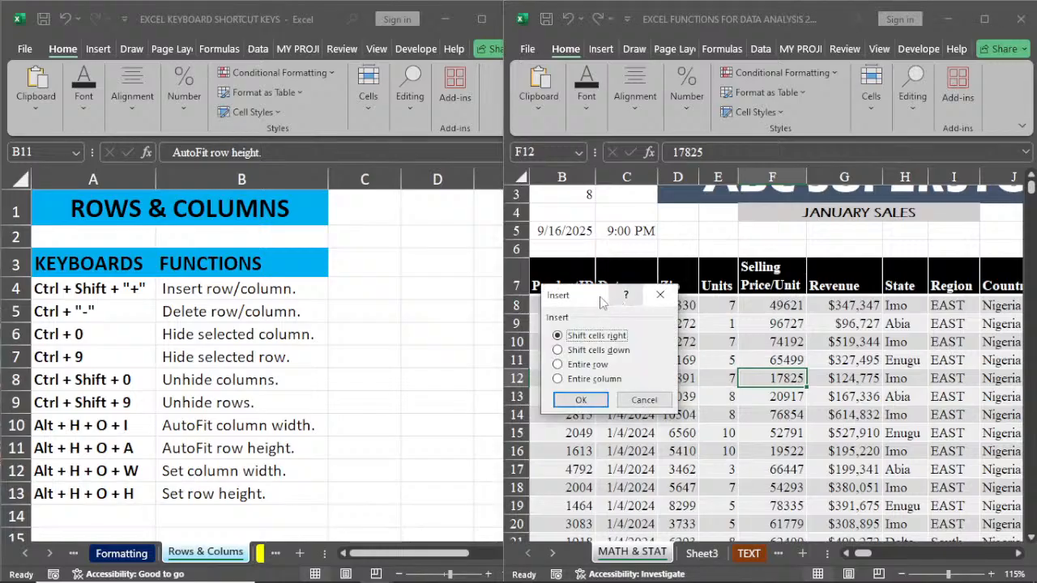
left_click_drag(591, 296, 631, 298)
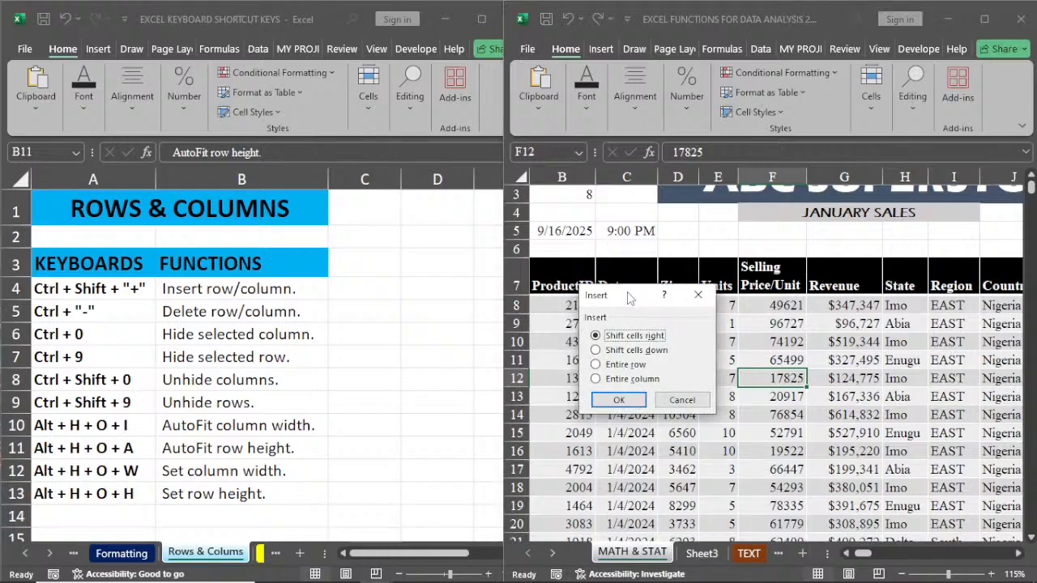
left_click(620, 364)
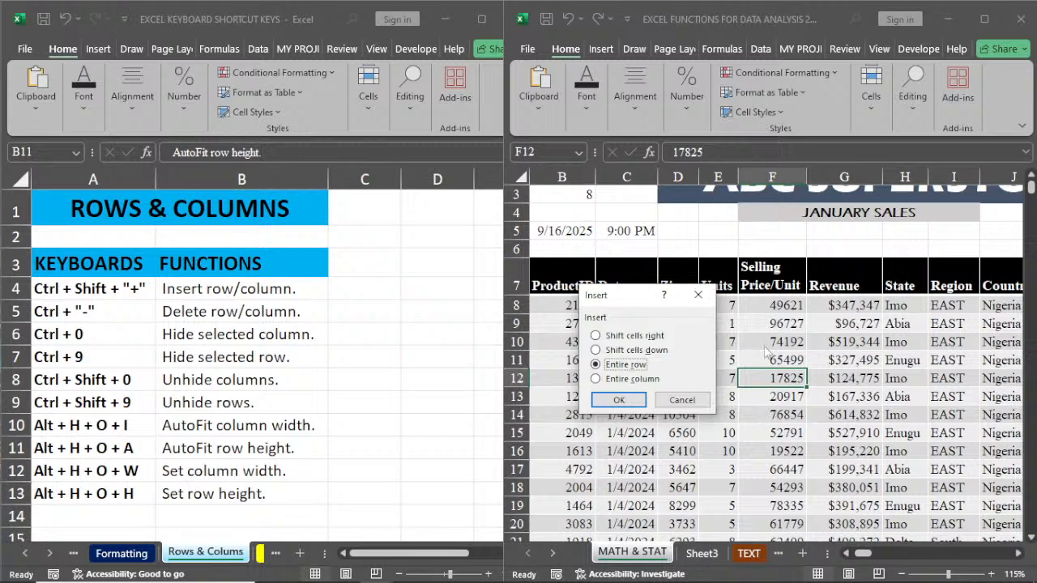
left_click(621, 401)
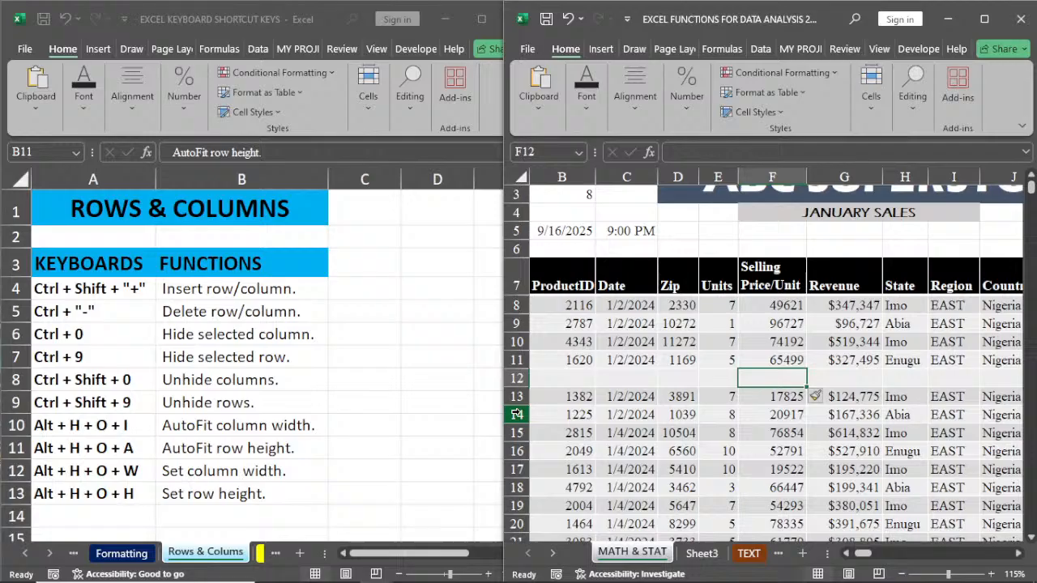
Step: Undo the insertion of the blank row at row 12 of the sales table
key("ctrl+z")
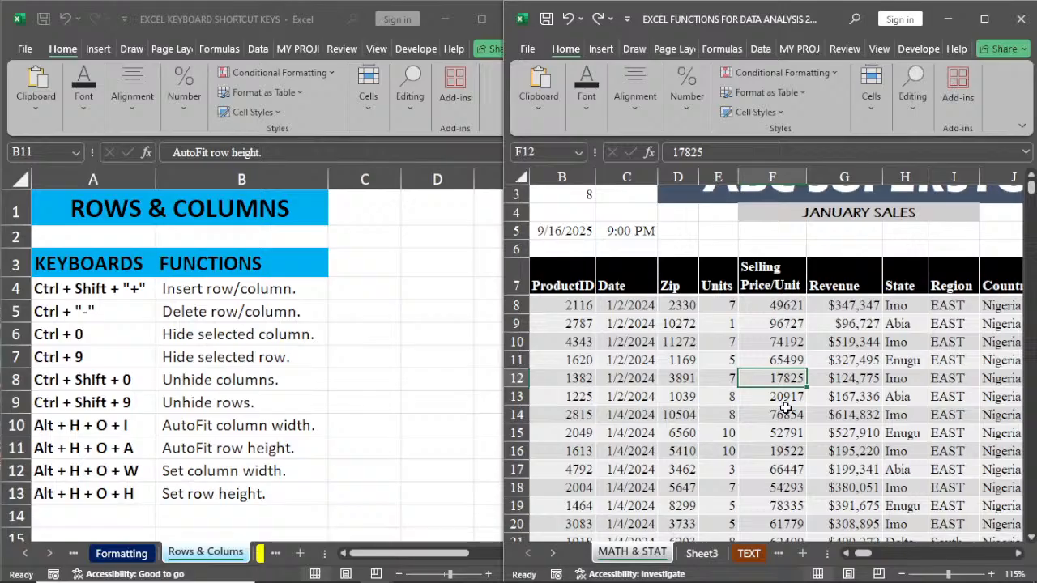
Step: Delete cell F12 of the sales sheet with the cells below shifted up, and undo the deletion
key("ctrl+minus")
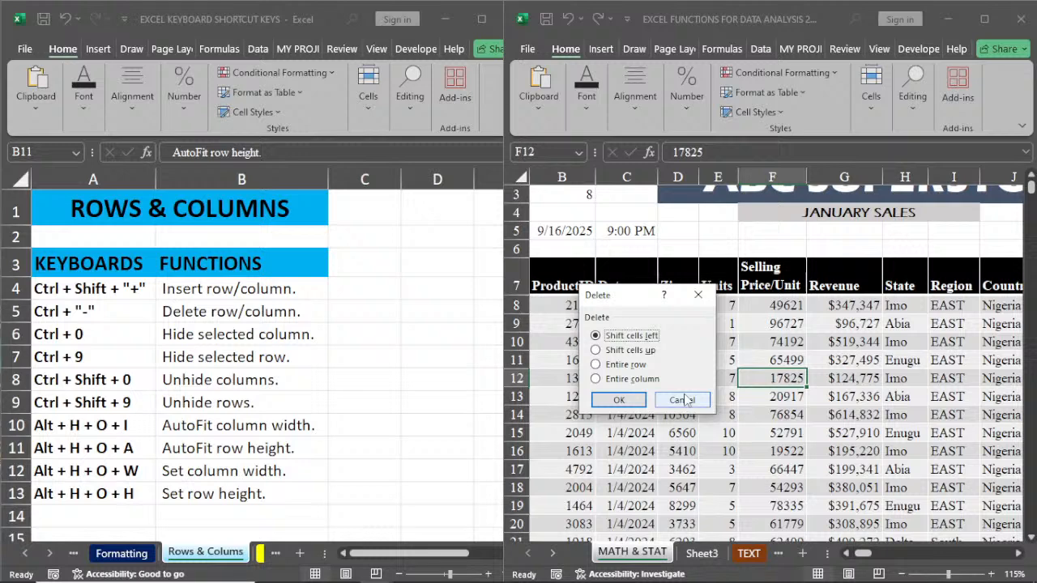
left_click(595, 364)
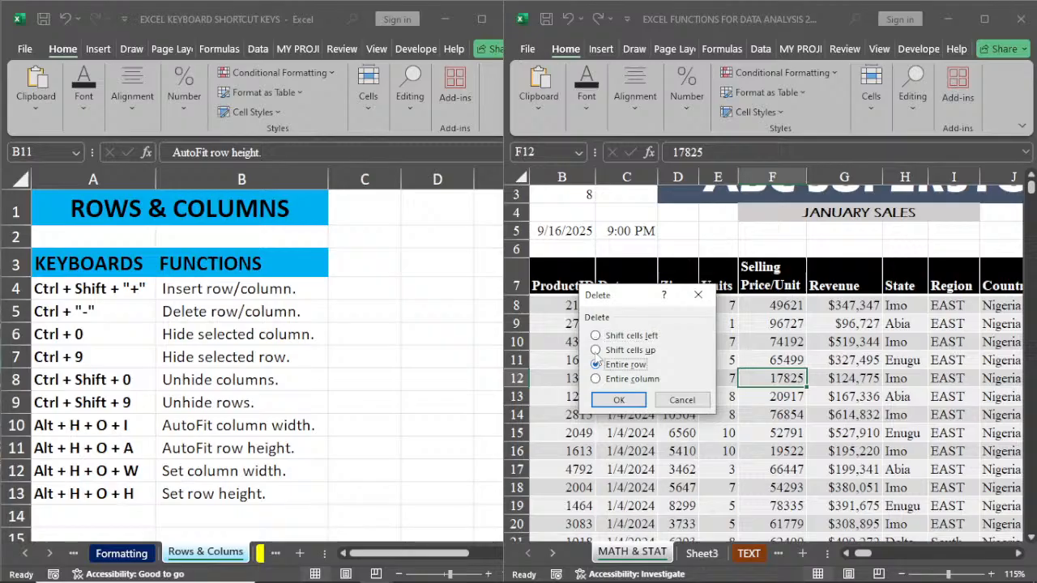
left_click(595, 350)
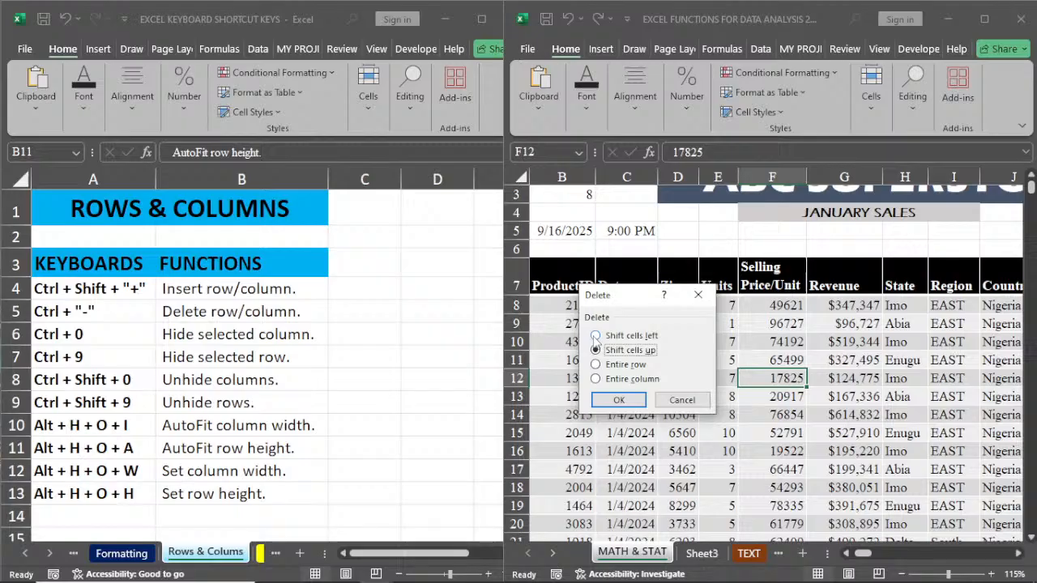
left_click(596, 336)
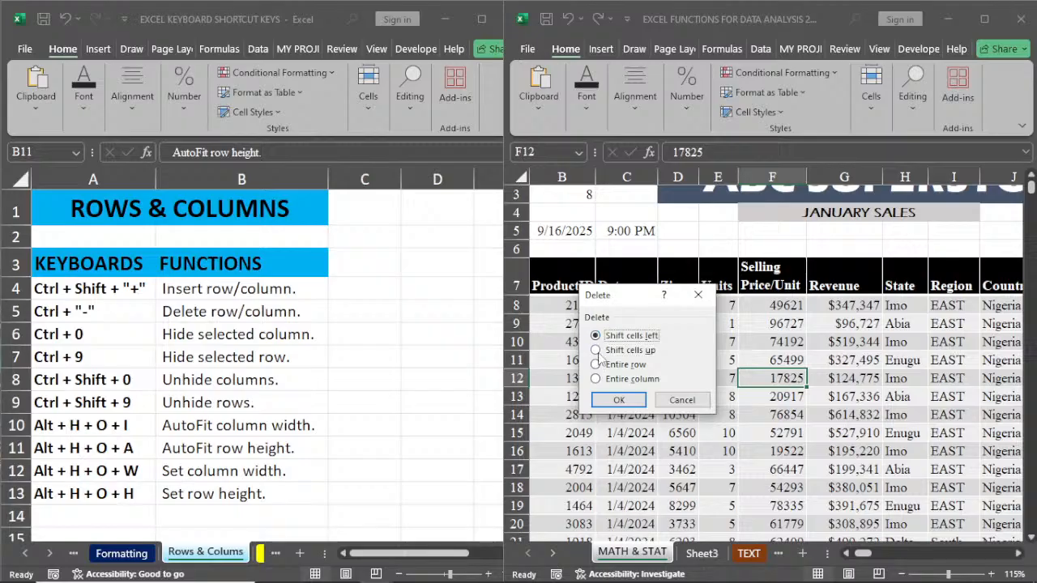
left_click(596, 350)
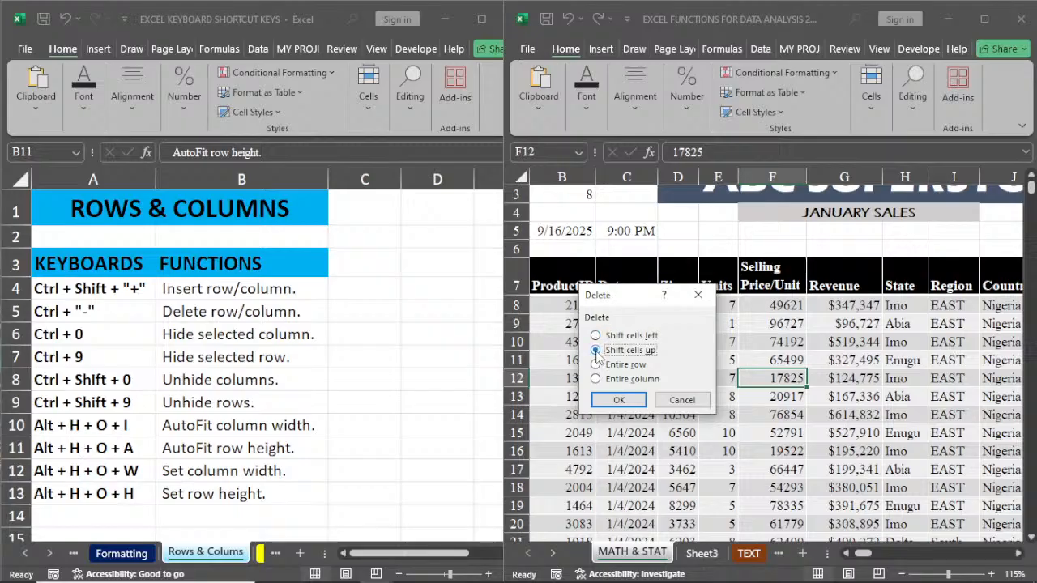
left_click(618, 400)
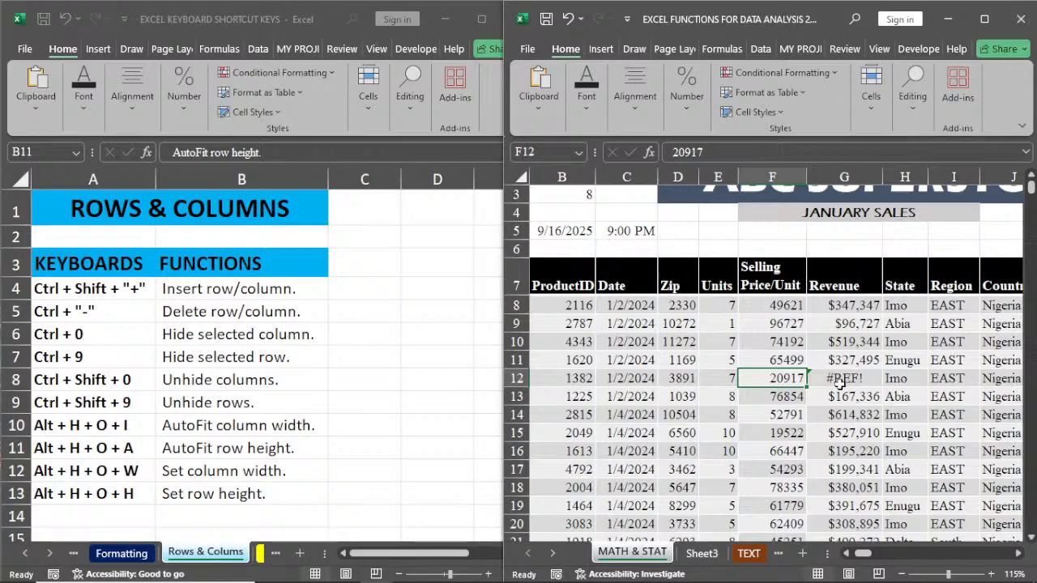
key("ctrl+z")
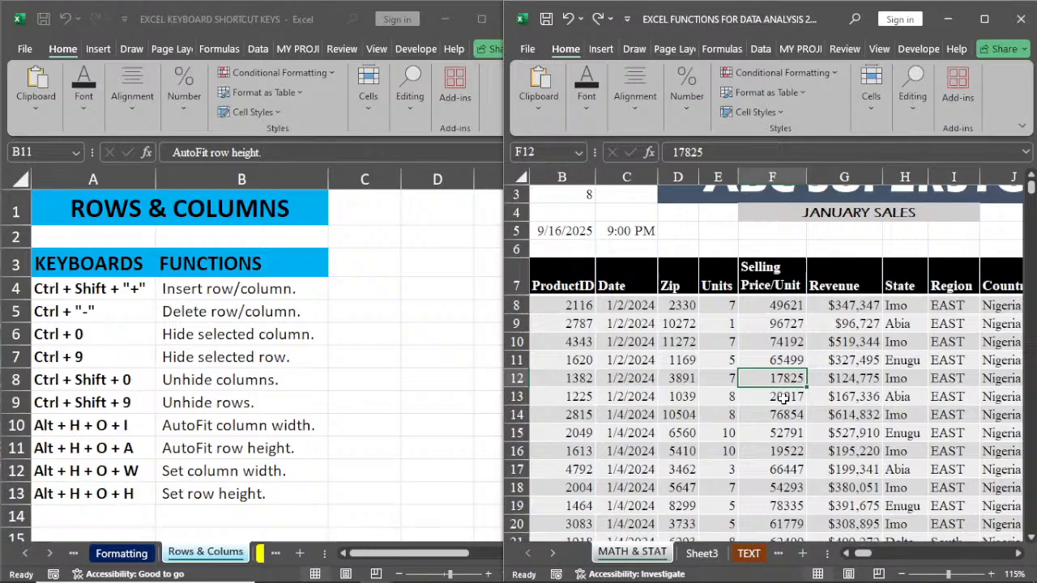
Step: Hide the Selling Price/Unit column F and row 14 of the sales sheet, and select cell D11
key("ctrl+0")
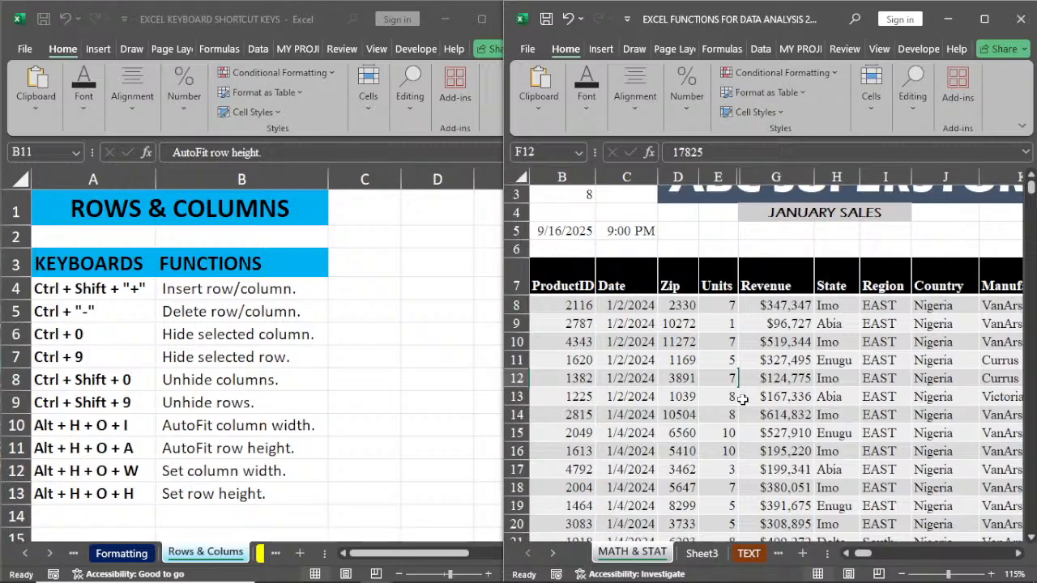
left_click(641, 415)
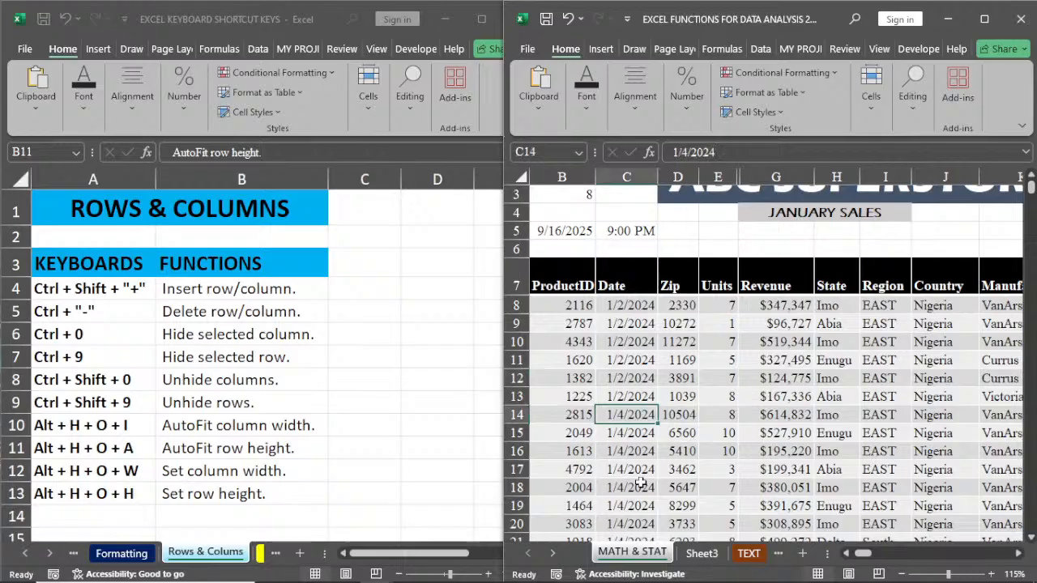
key("ctrl+9")
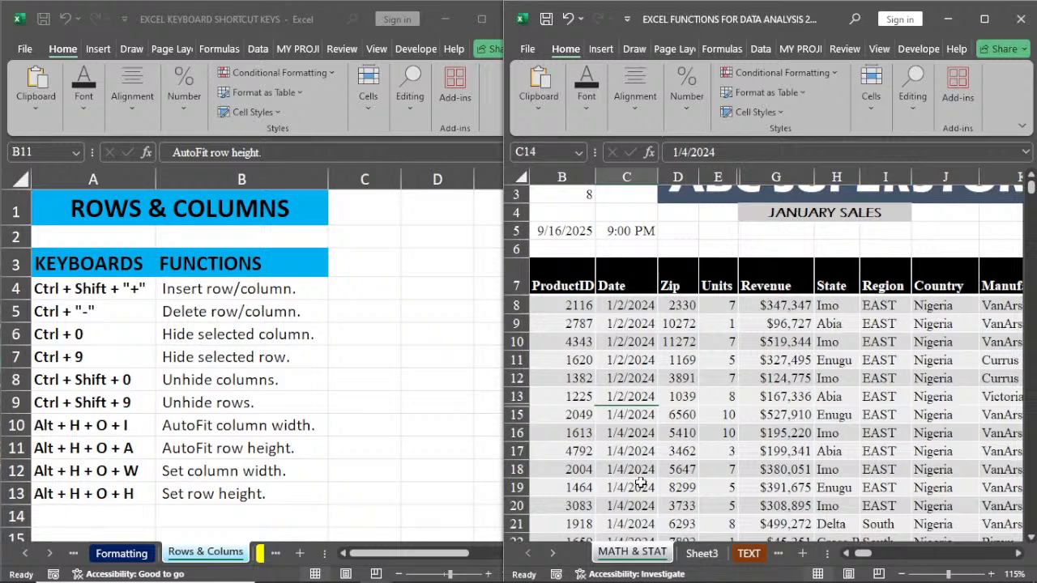
left_click(682, 360)
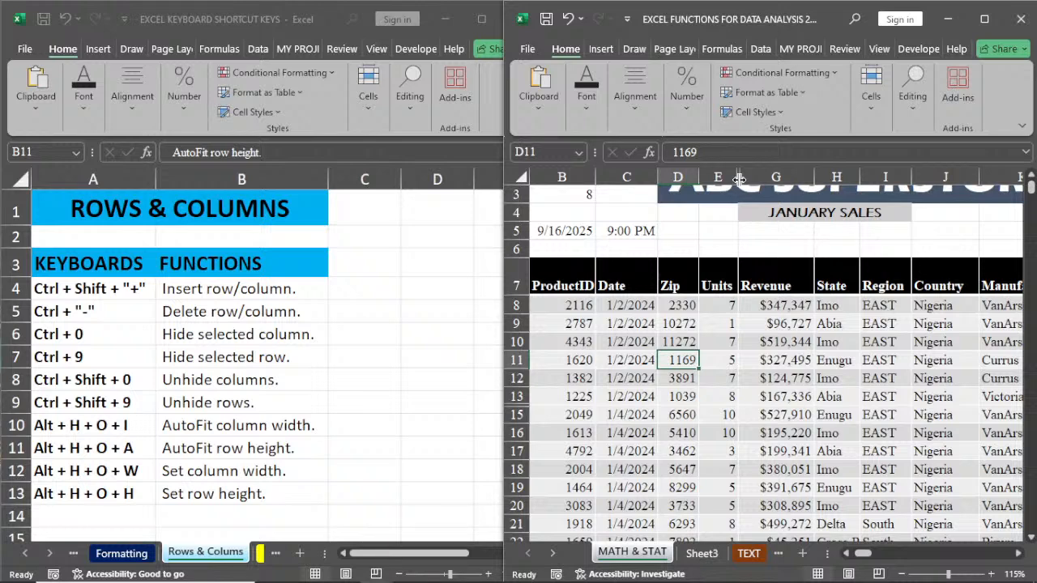
Step: Unhide the Selling Price/Unit column F and row 14 of the sales sheet, and select cell C14
right_click(739, 179)
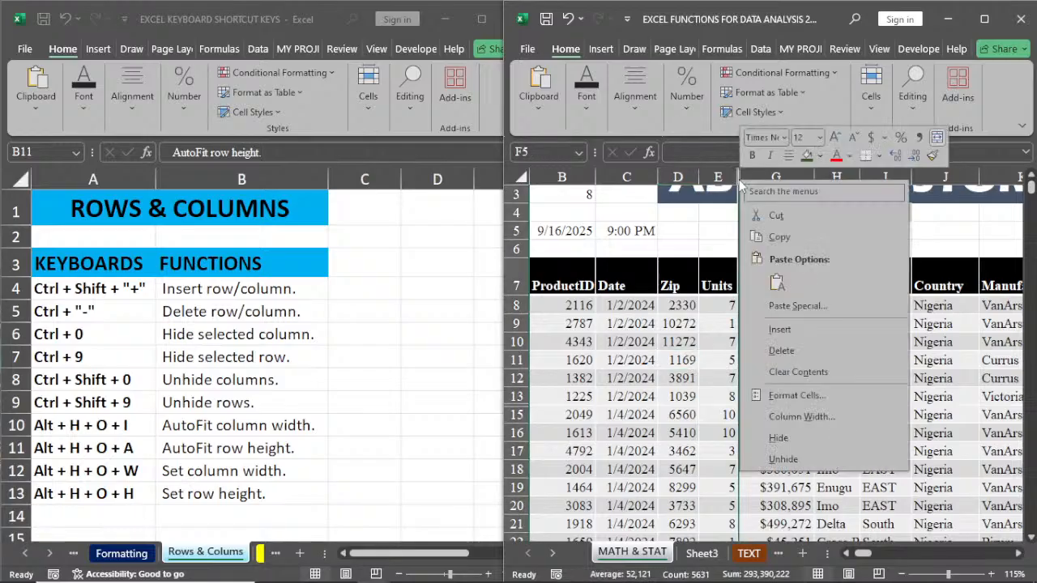
left_click(783, 459)
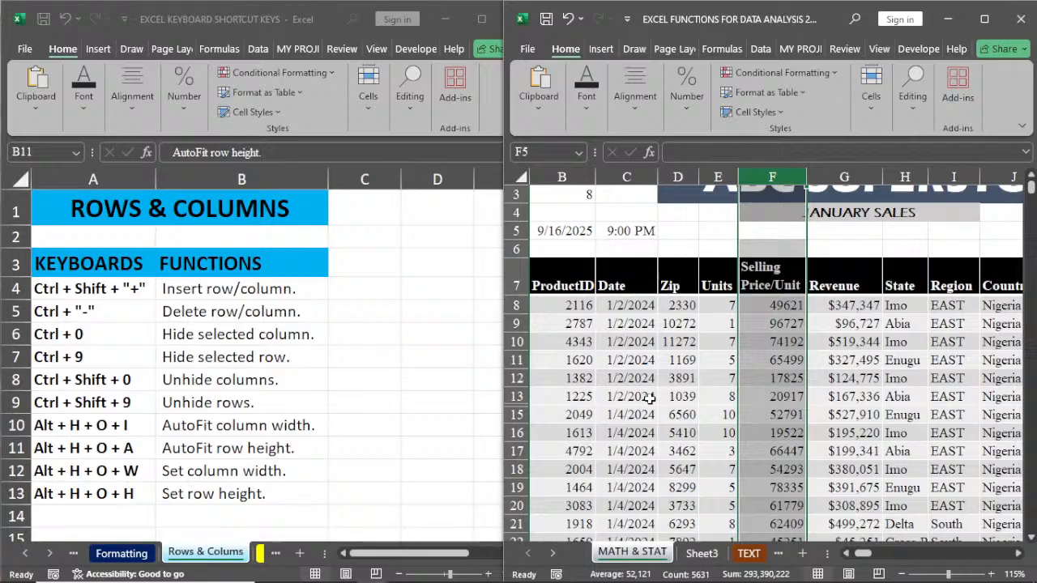
key("ctrl+shift+9")
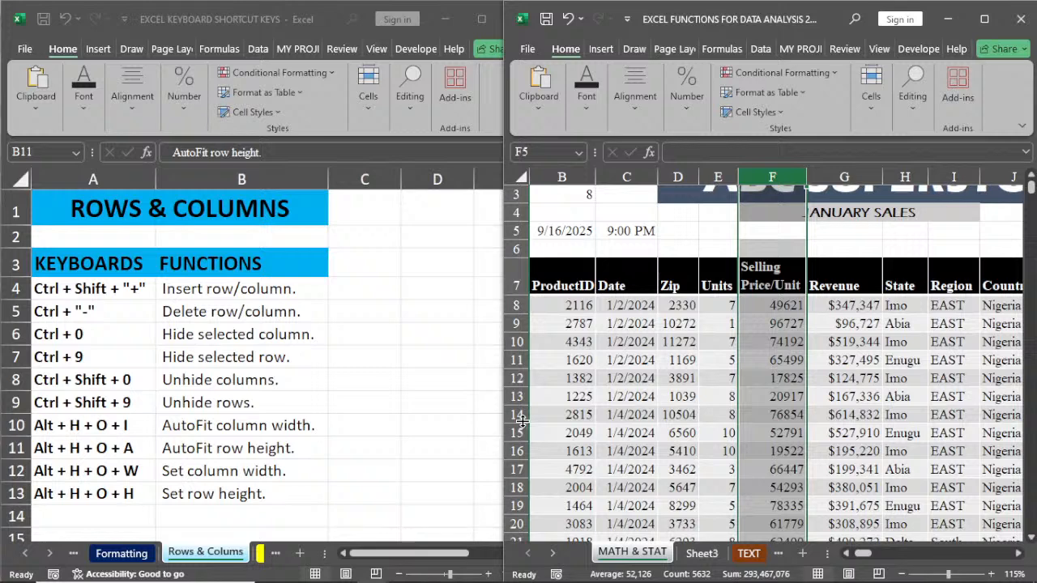
left_click(615, 413)
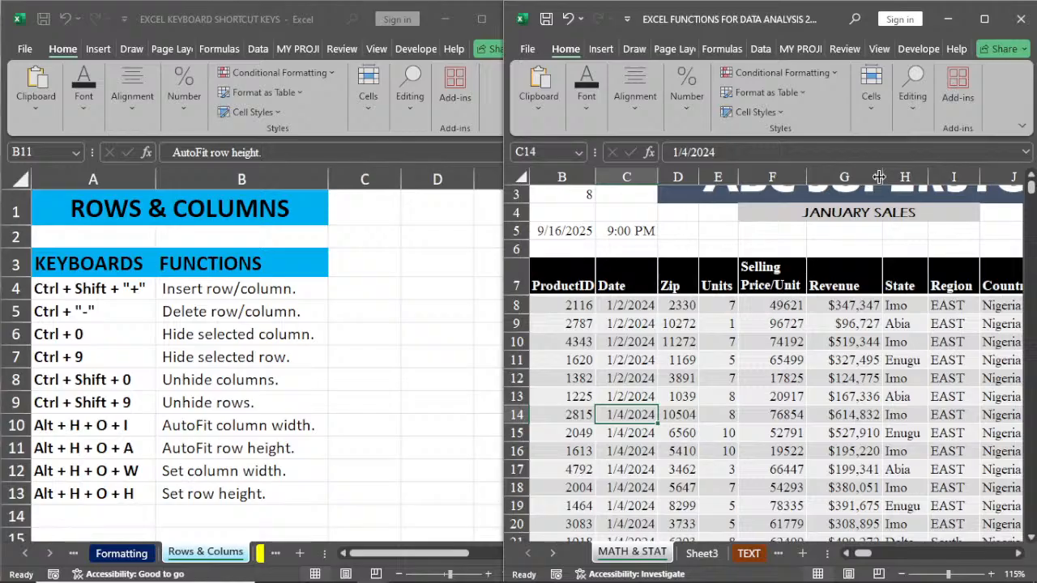
Step: Widen the Revenue column G and the Region column I of the sales sheet, and AutoFit each one's width again
left_click_drag(880, 175, 913, 175)
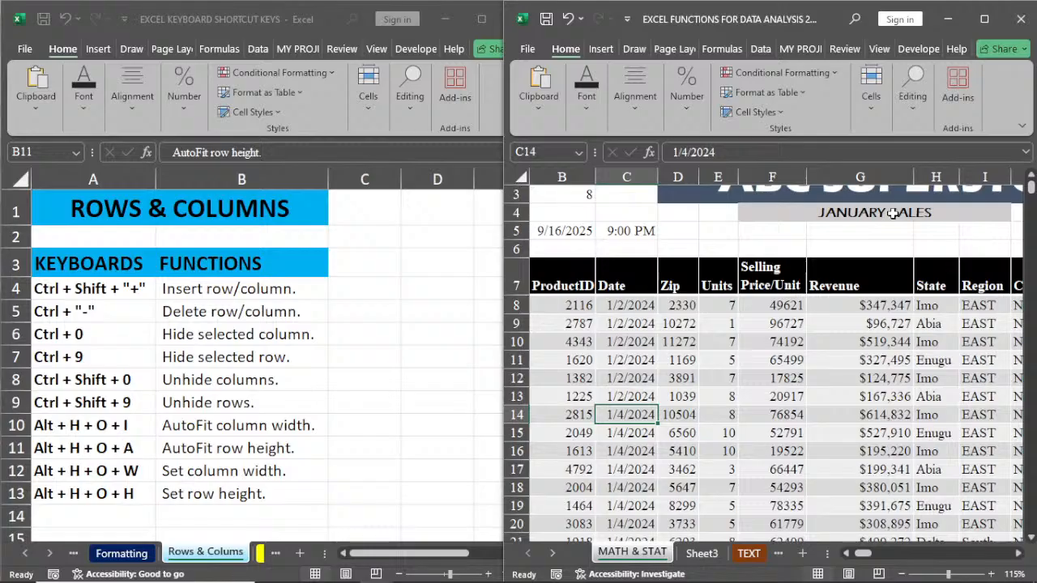
left_click(846, 282)
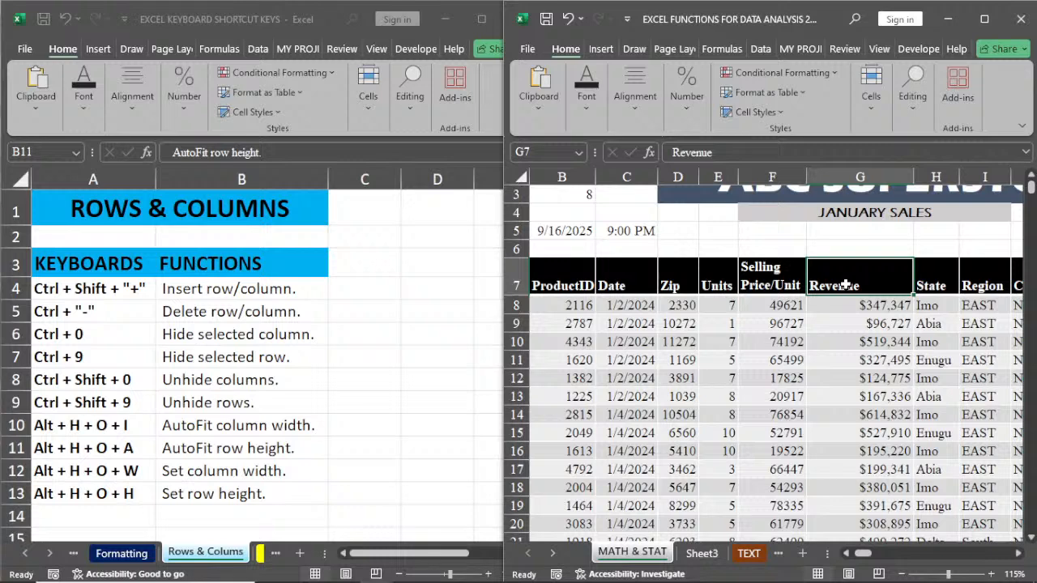
key("alt+h")
key("o")
key("i")
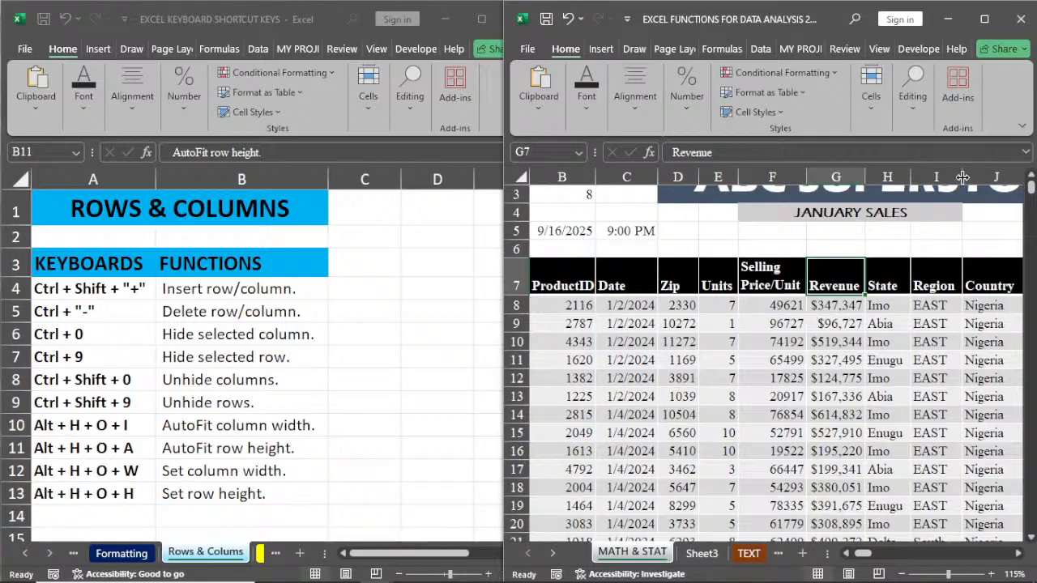
left_click_drag(962, 176, 974, 175)
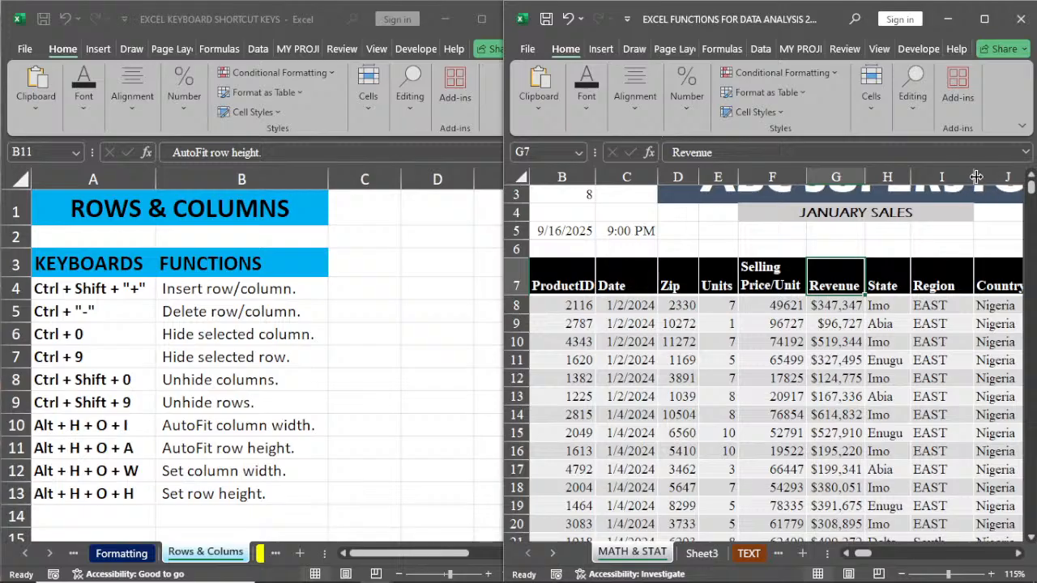
double_click(973, 176)
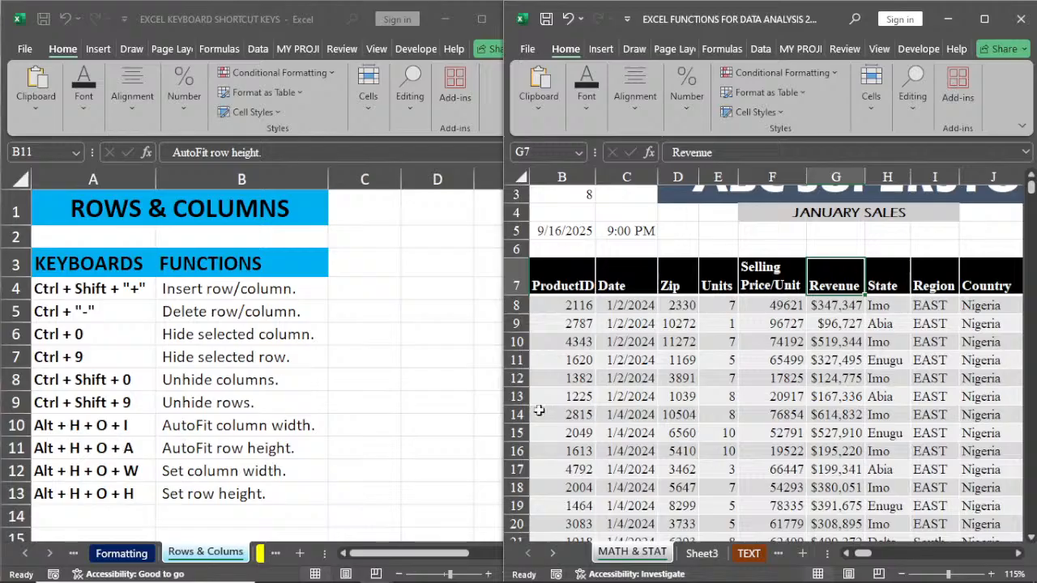
Step: Make row 13 of the sales table taller, AutoFit its height again, and select cell E12
left_click_drag(522, 405, 521, 427)
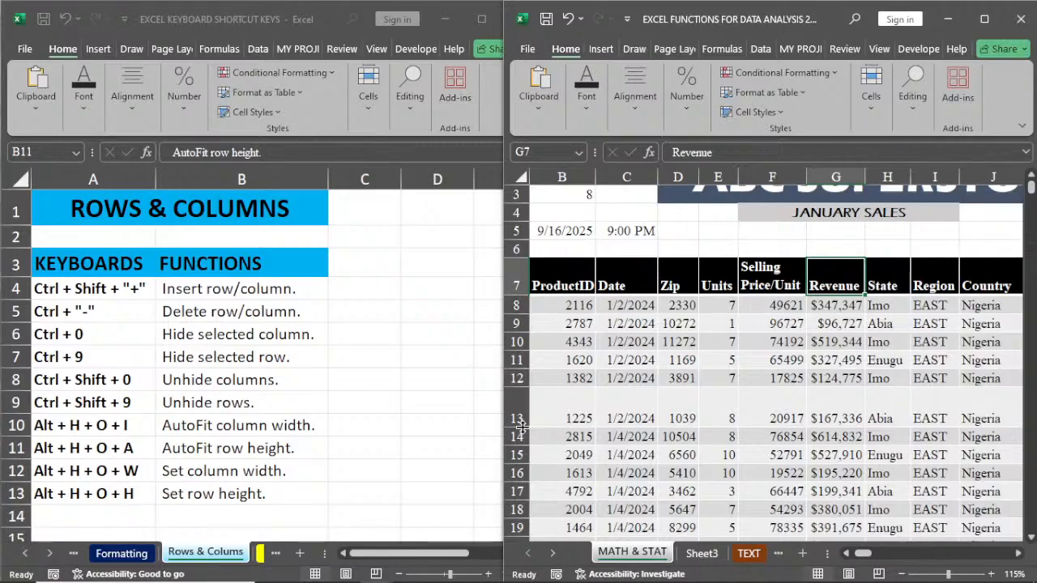
left_click(523, 396)
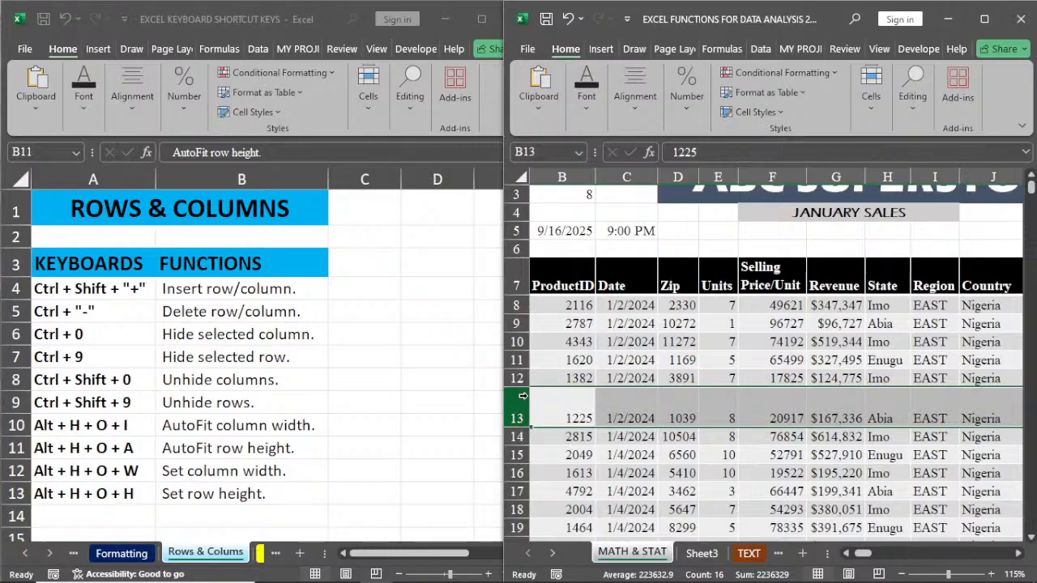
key("alt+h")
key("o")
key("a")
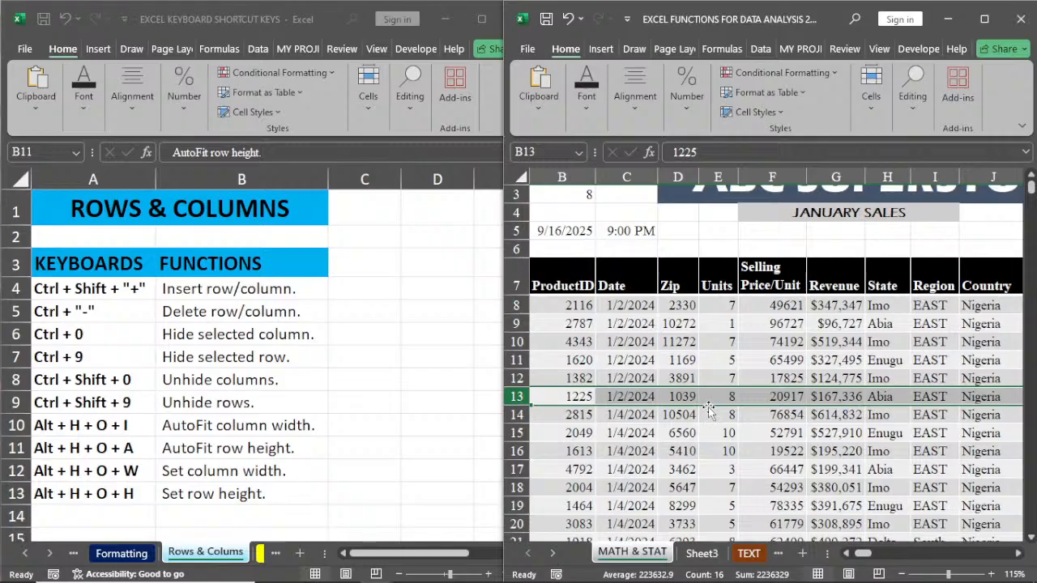
left_click(721, 378)
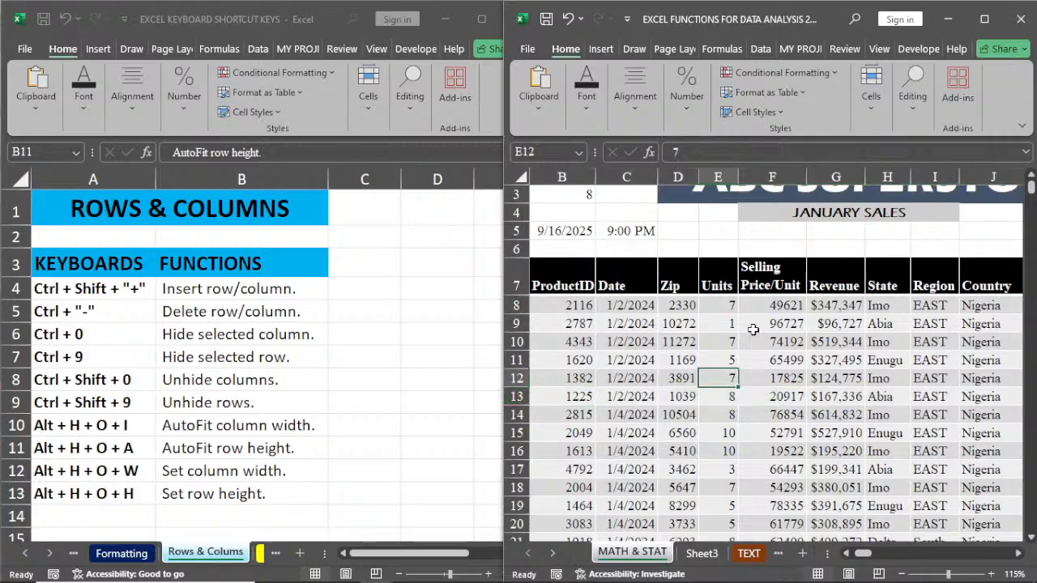
Step: View the Column Width setting of column F from cell F11, and close it without entering a new value
left_click(776, 361)
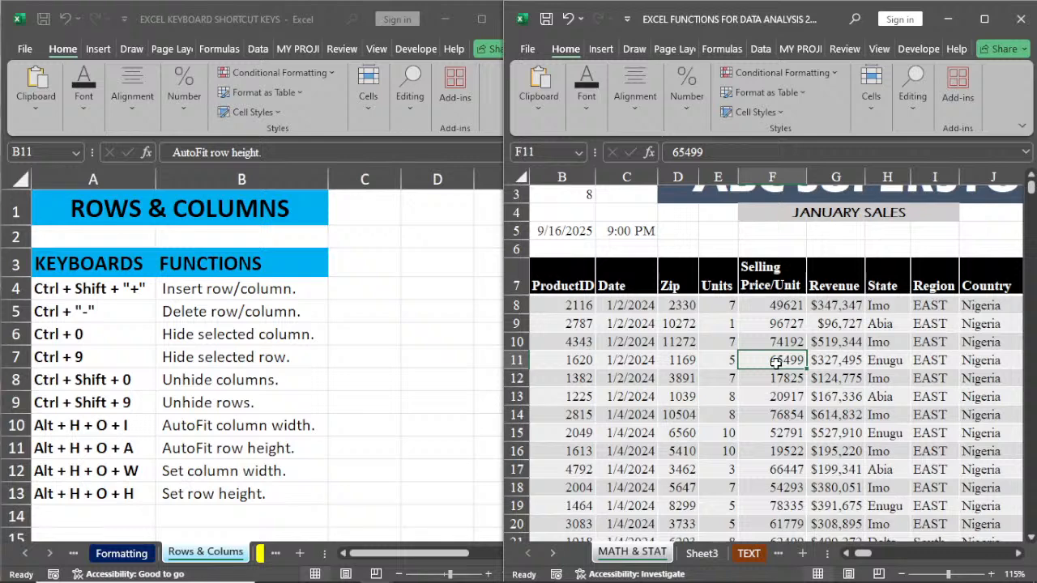
key("alt+h")
key("o")
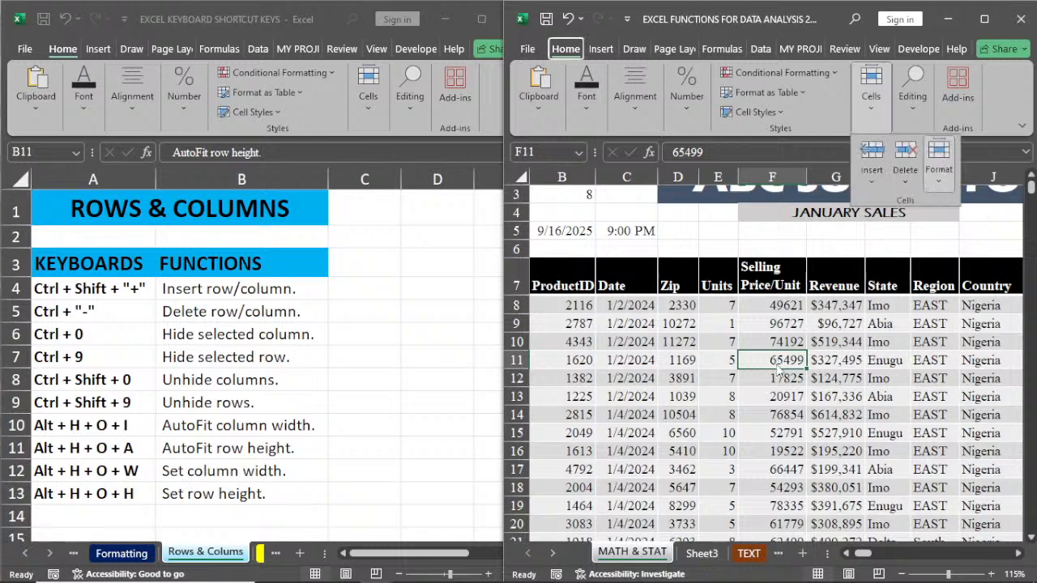
key("w")
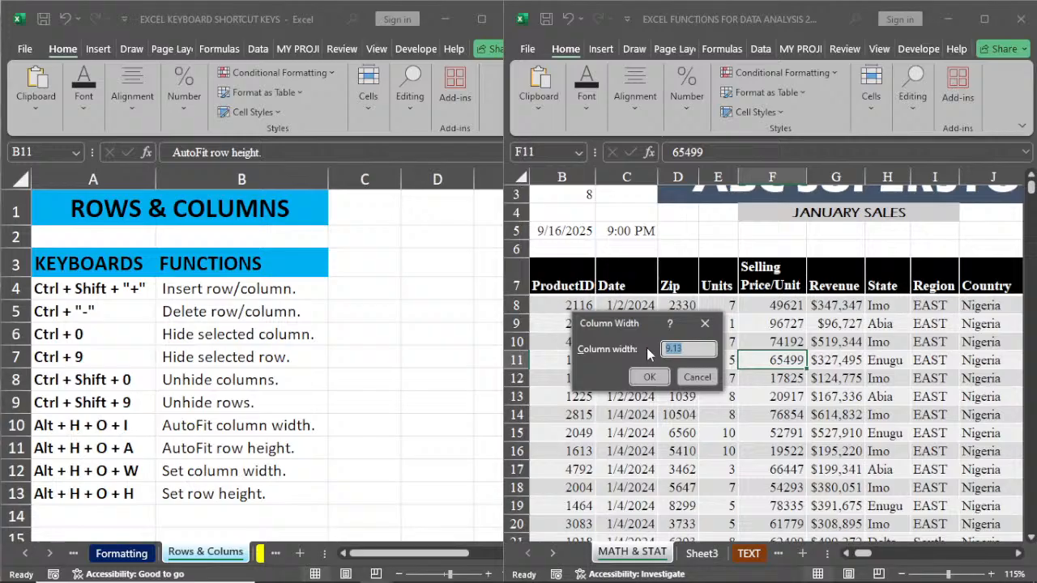
left_click(651, 378)
left_click(705, 323)
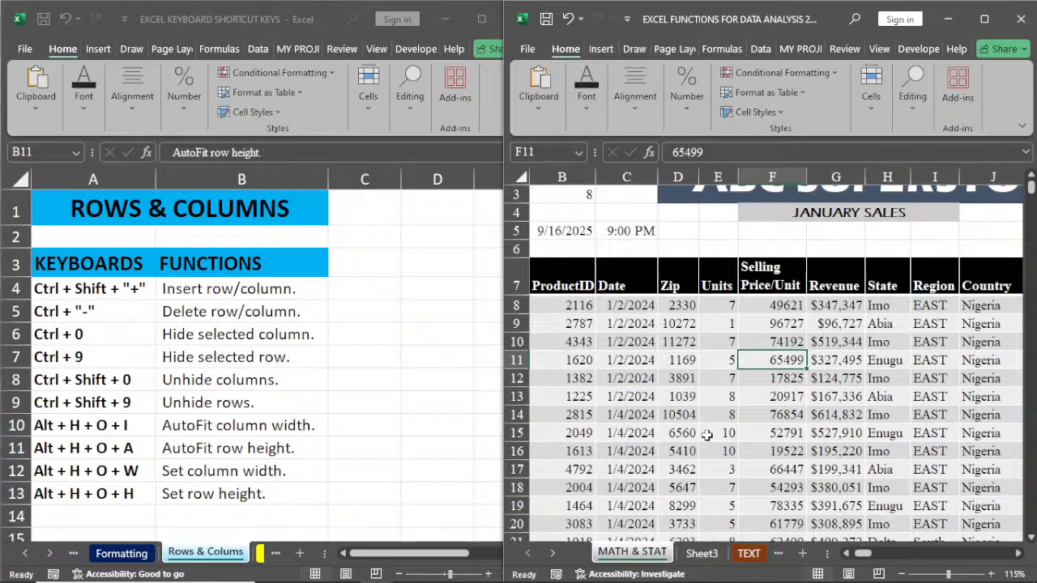
Step: View the Row Height setting of row 11, and close it without entering a new value
key("alt+h")
key("o")
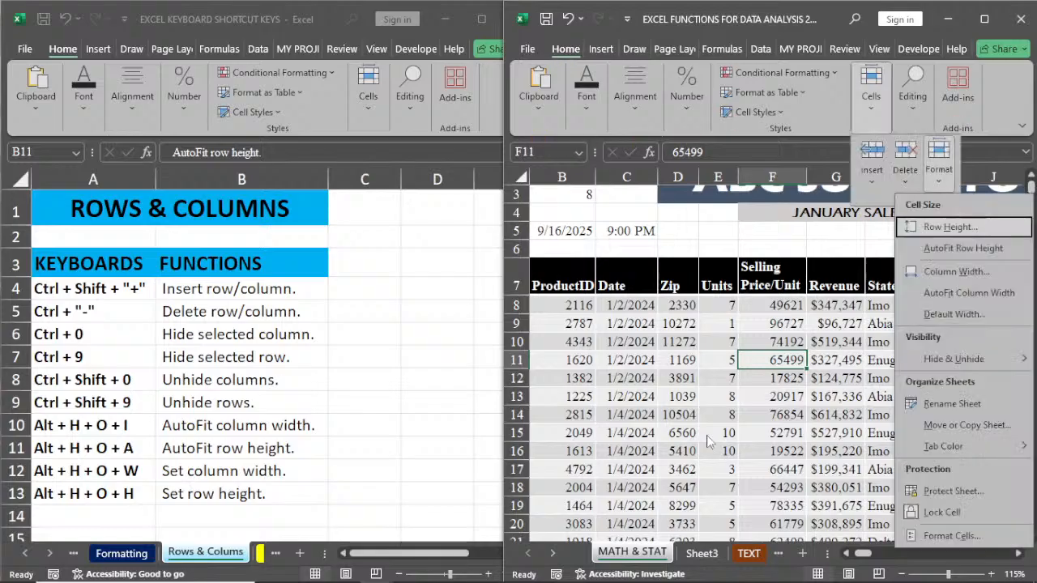
key("h")
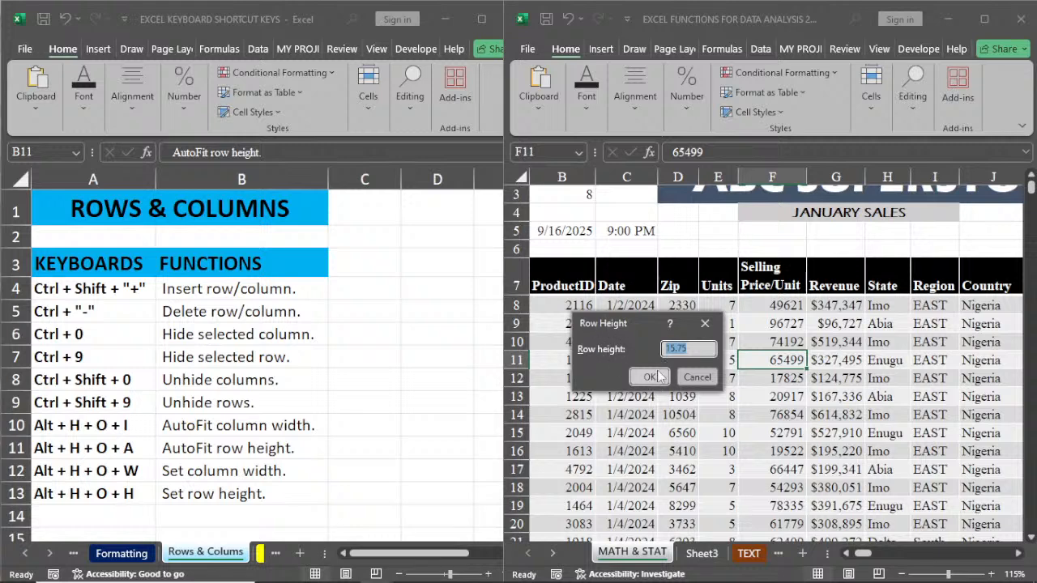
left_click(705, 325)
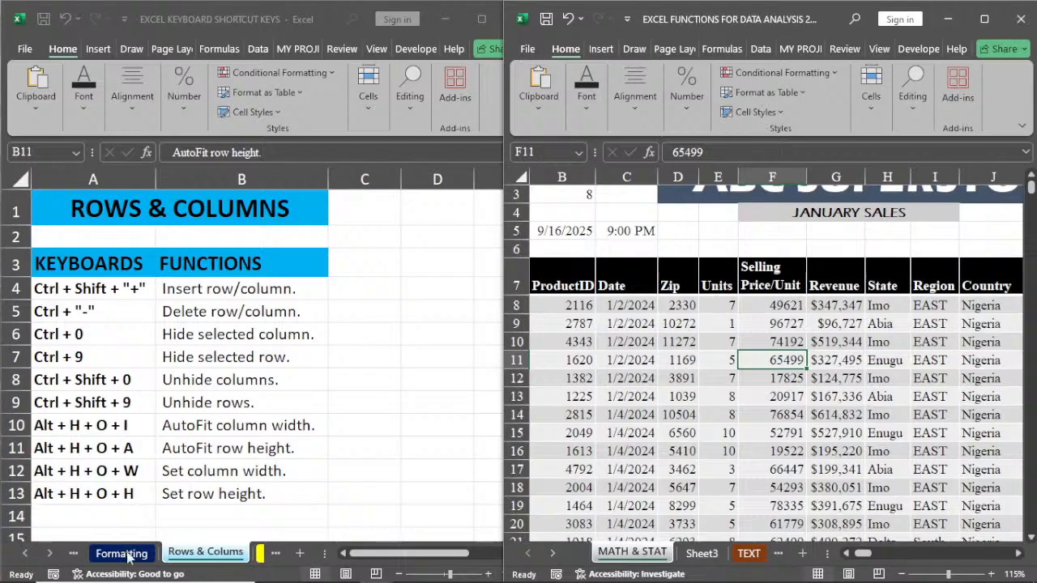
Step: Show the Formulas sheet of the keyboard shortcut workbook from its heading, and select cell B6
left_click(72, 554)
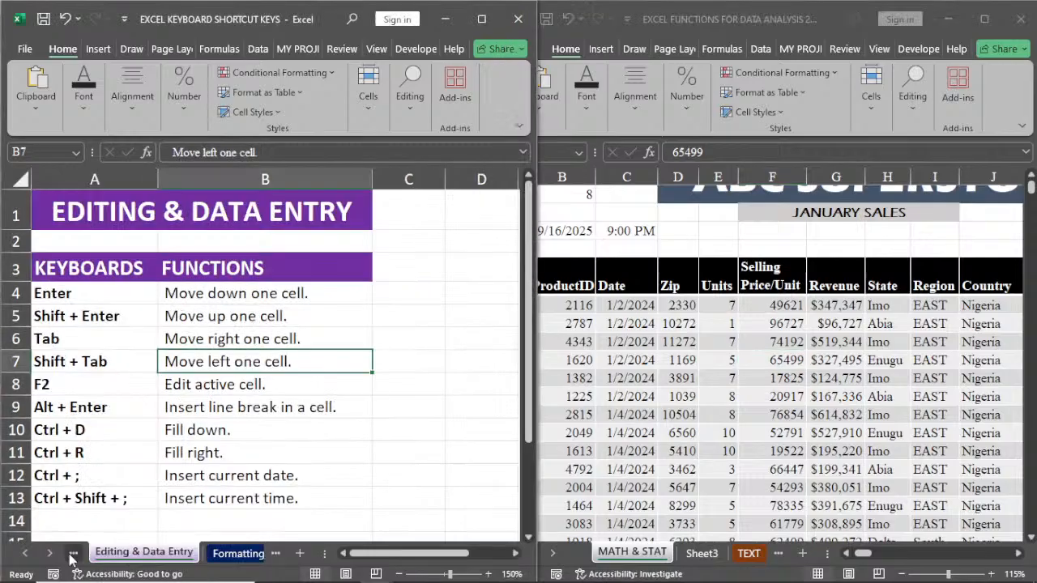
left_click(72, 554)
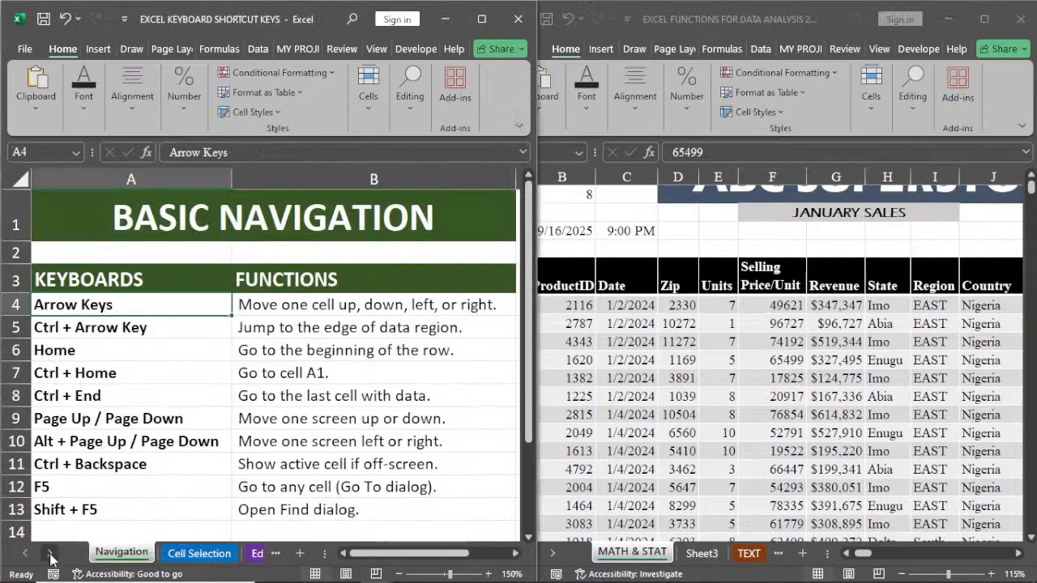
left_click(49, 554)
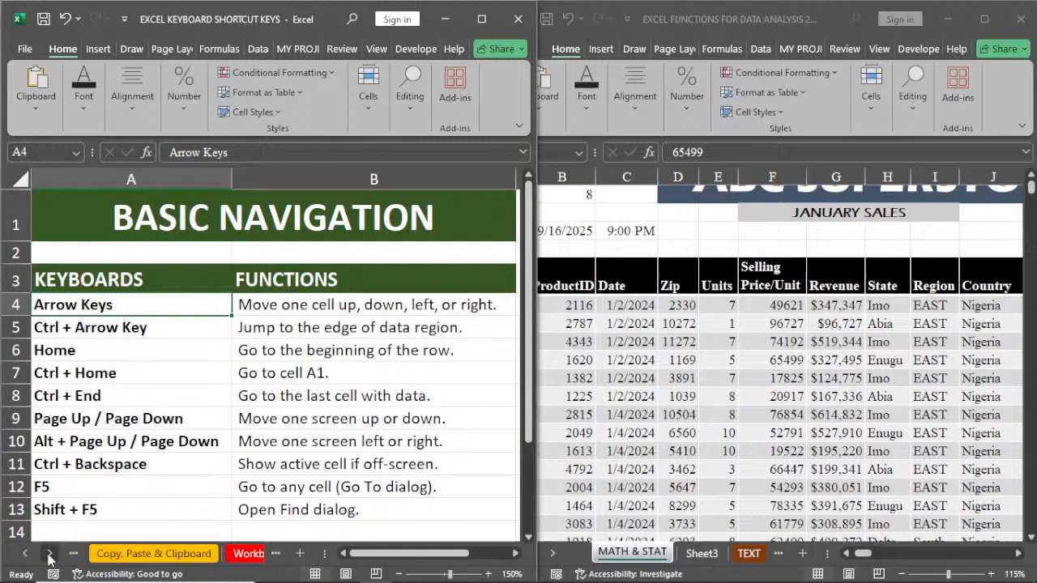
left_click(25, 554)
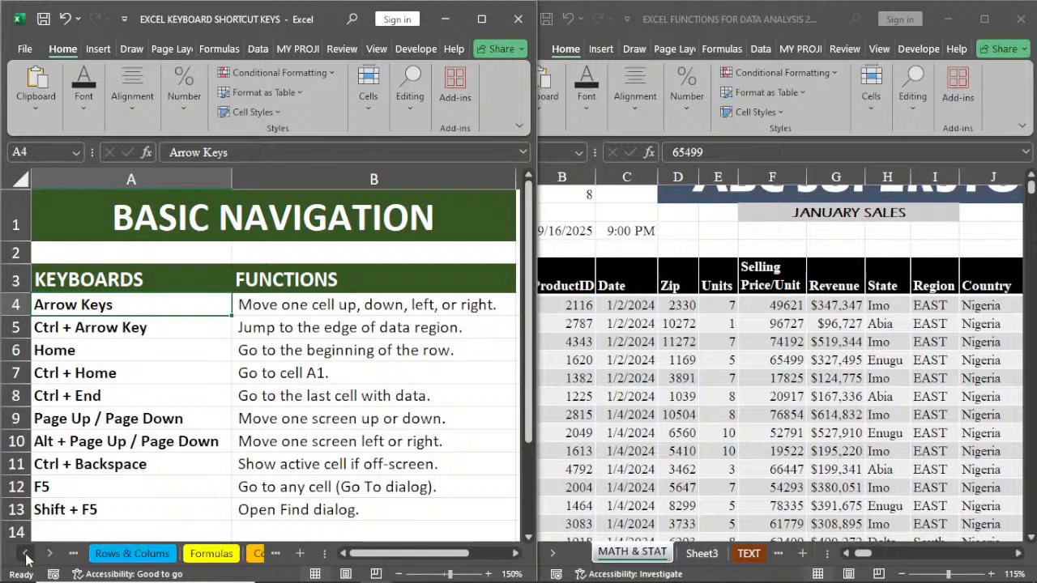
left_click(194, 556)
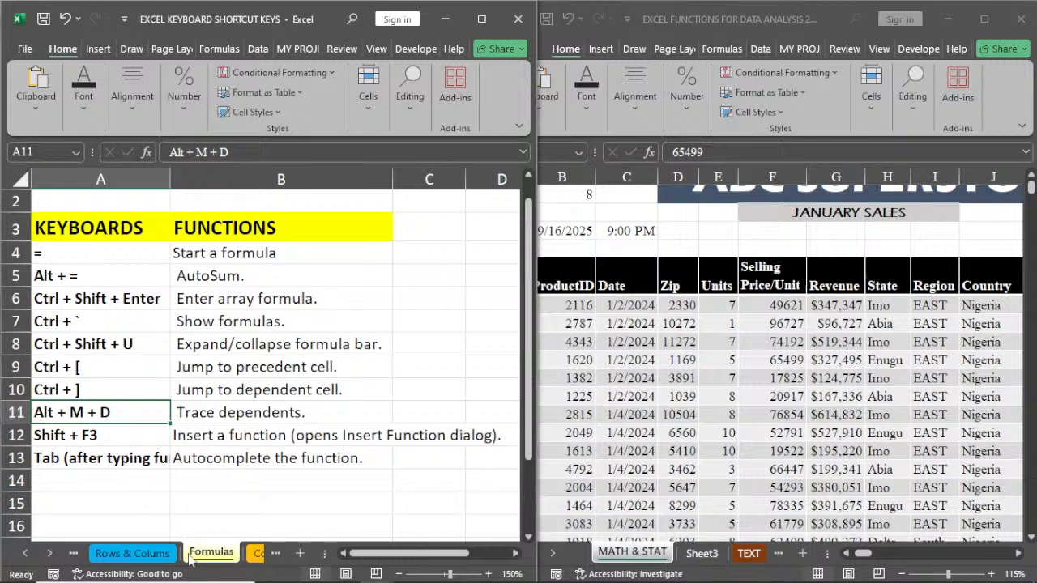
scroll(202, 502, "up", 1)
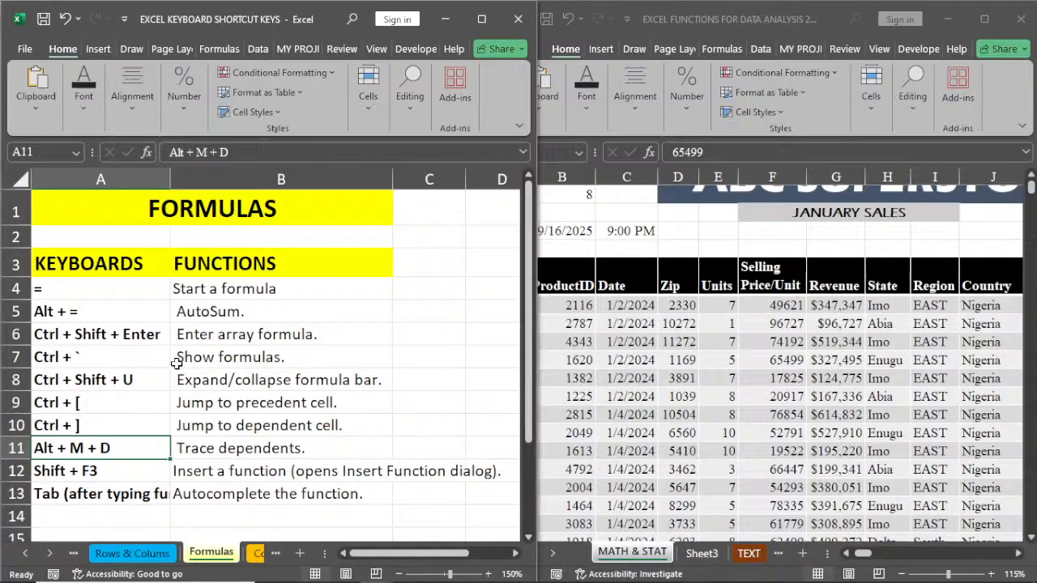
left_click(201, 342)
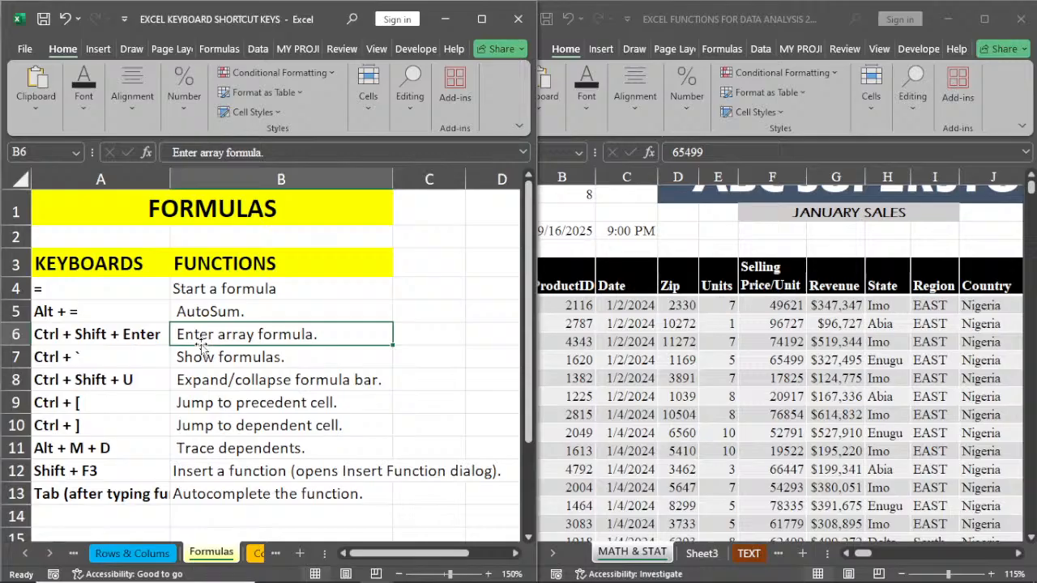
Step: Enter 2 in cell C2 of the Formulas sheet, start a 6 in D2 and erase it, and select cell C5
left_click(424, 235)
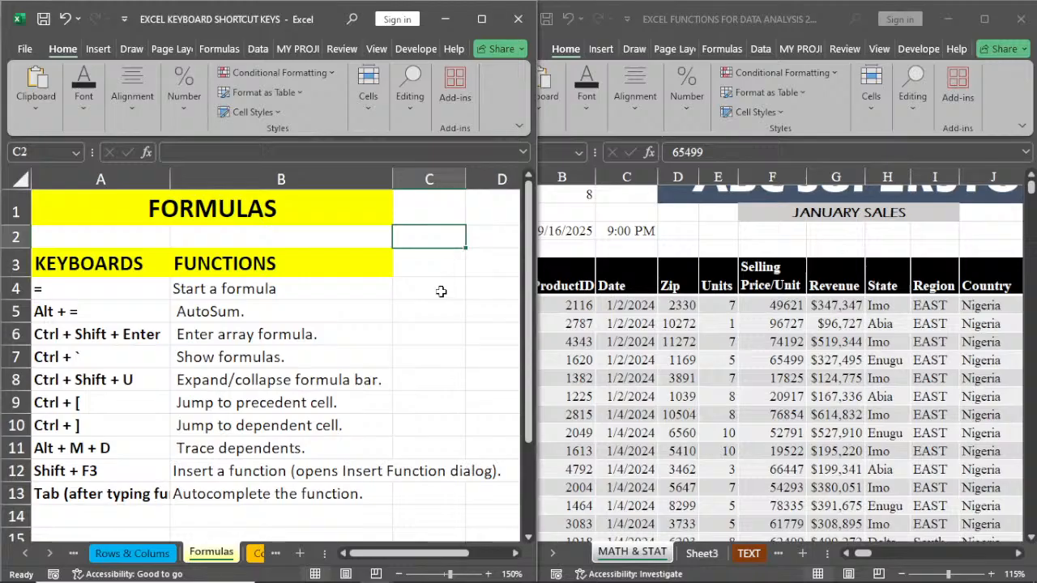
type("2")
left_click(481, 236)
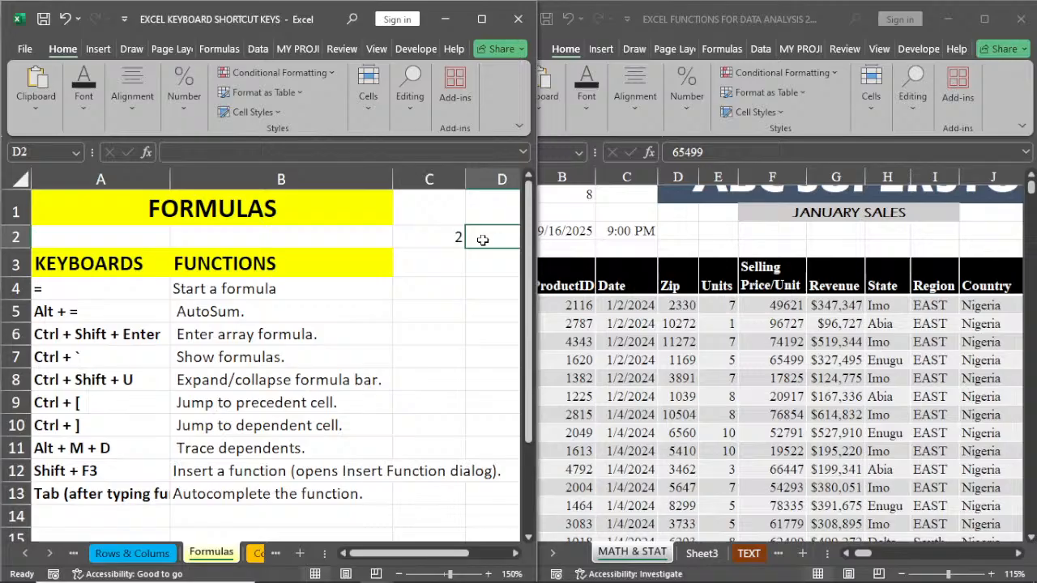
type("6")
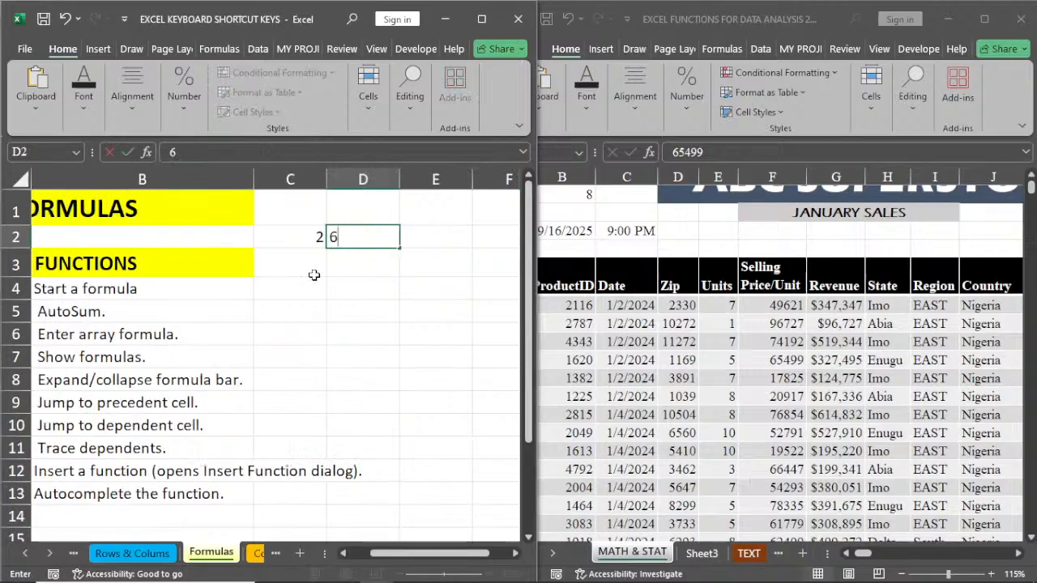
key("BackSpace")
left_click(345, 555)
left_click(429, 312)
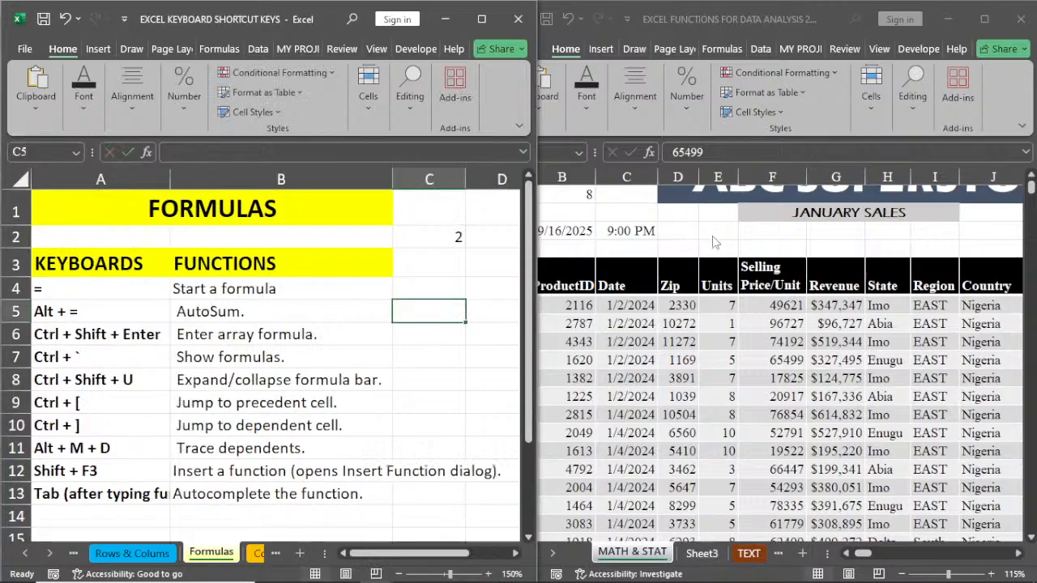
Step: Enter 2 in cell E5 and 6 in cell F5 above the sales table in the data analysis workbook, and select cell G5
left_click(712, 236)
left_click(712, 236)
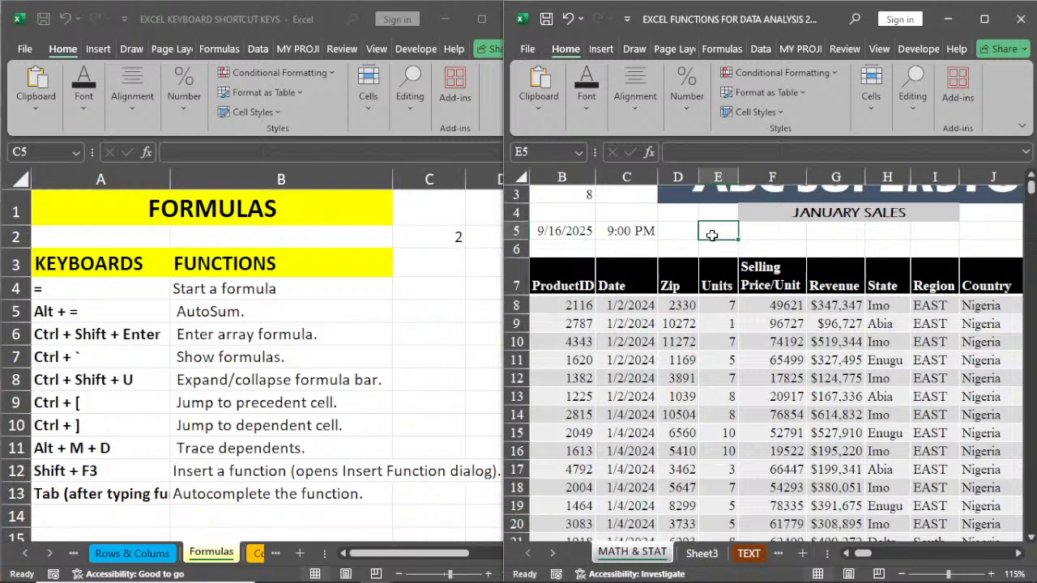
type("2")
key("Tab")
type("6")
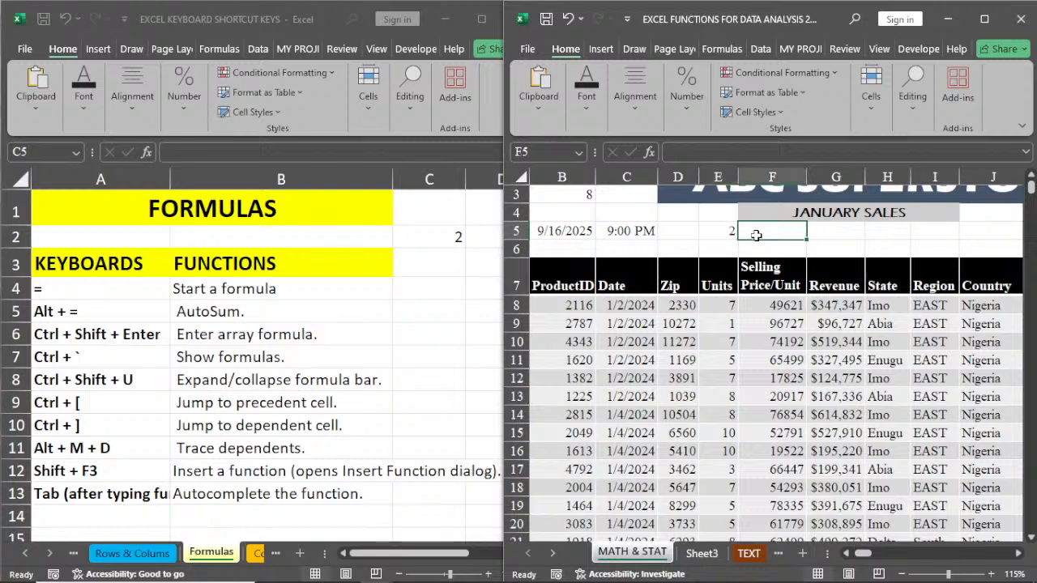
left_click(686, 247)
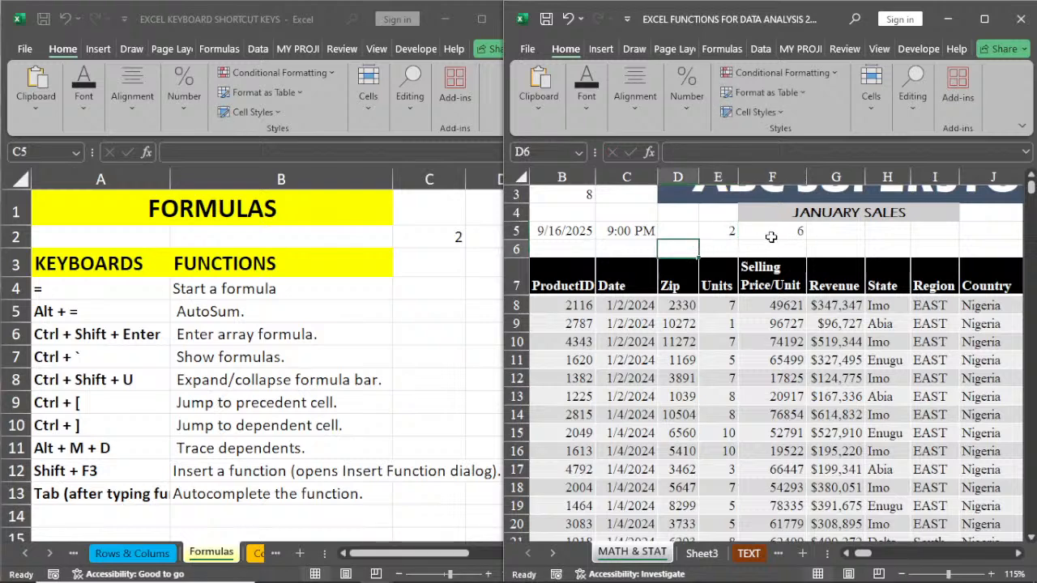
left_click(846, 235)
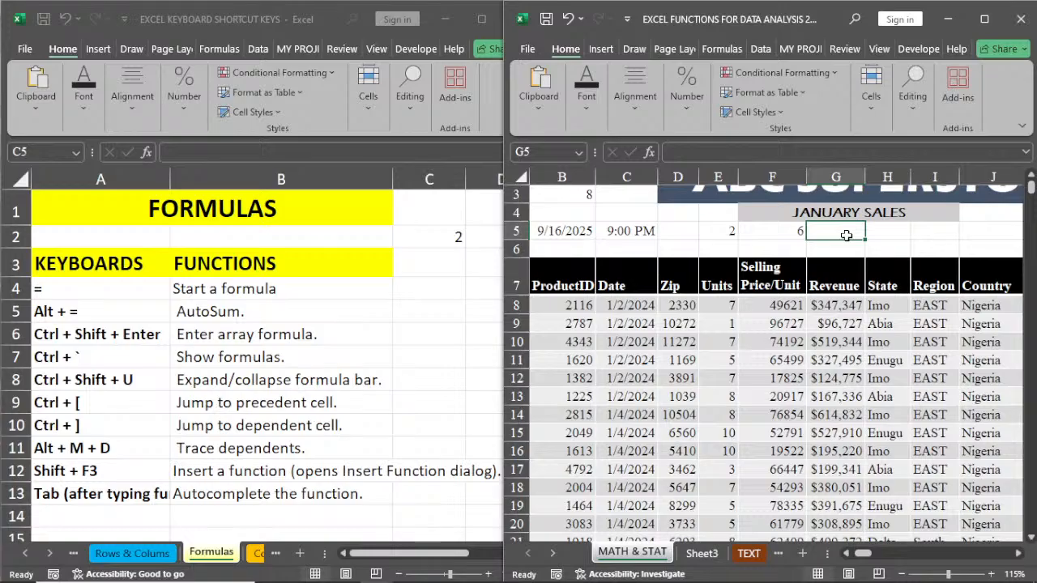
Step: Enter 2+6 without an equals sign in cell G5, and look at cells G5, E5 and F5 in turn
type("2")
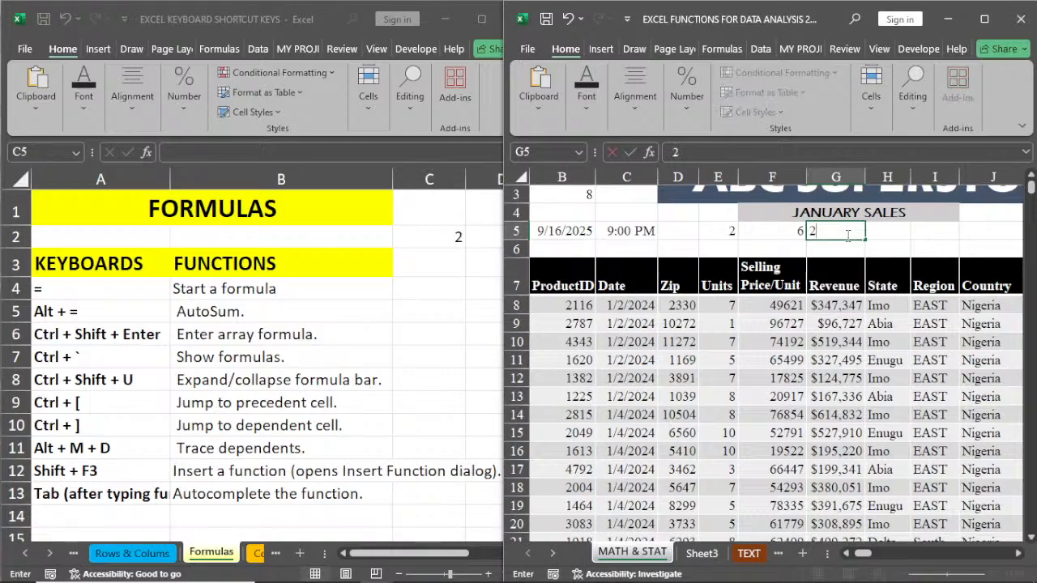
type("+6")
left_click(894, 237)
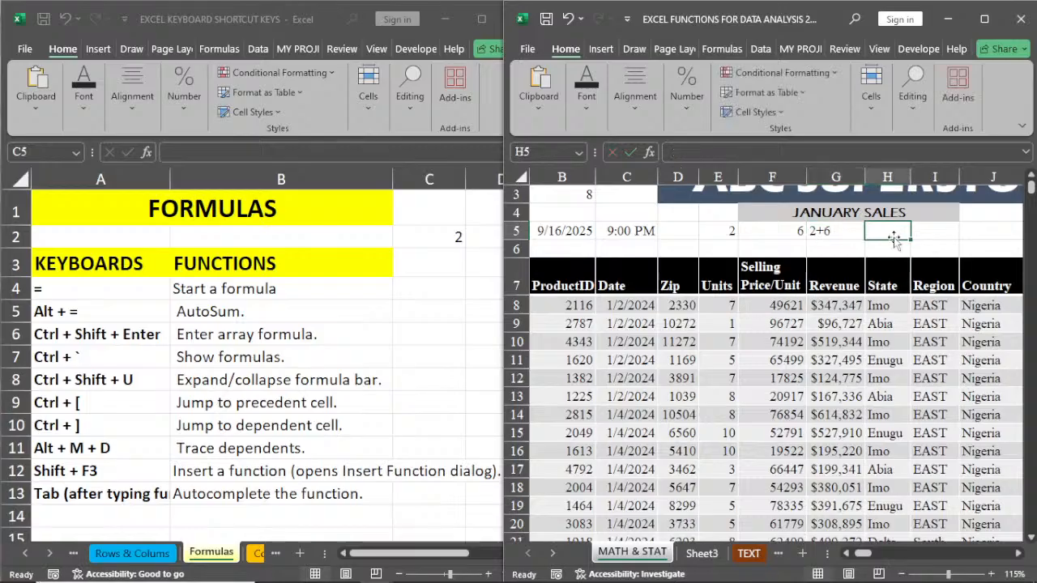
left_click(825, 232)
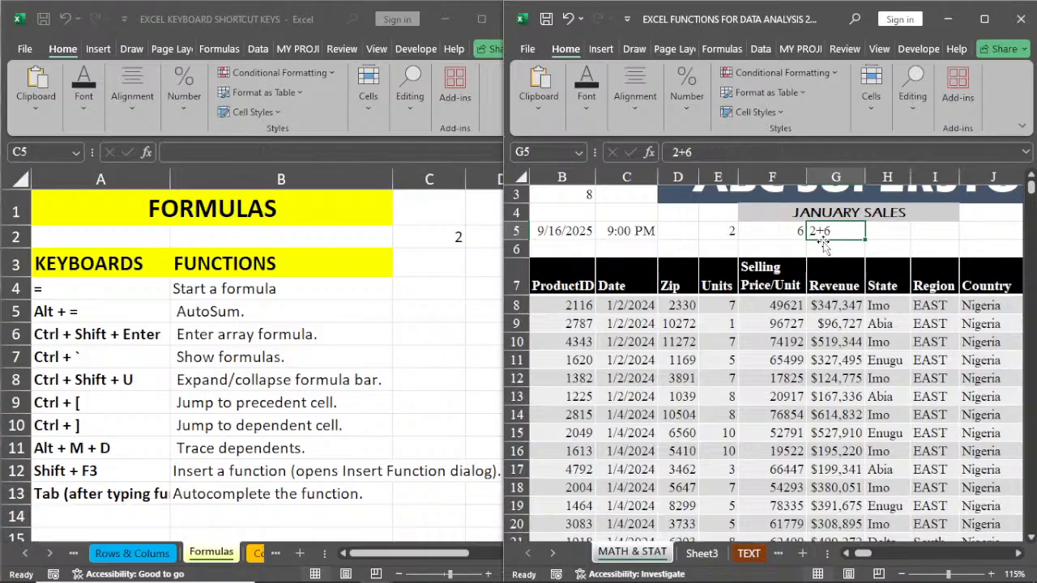
left_click(722, 234)
left_click(771, 231)
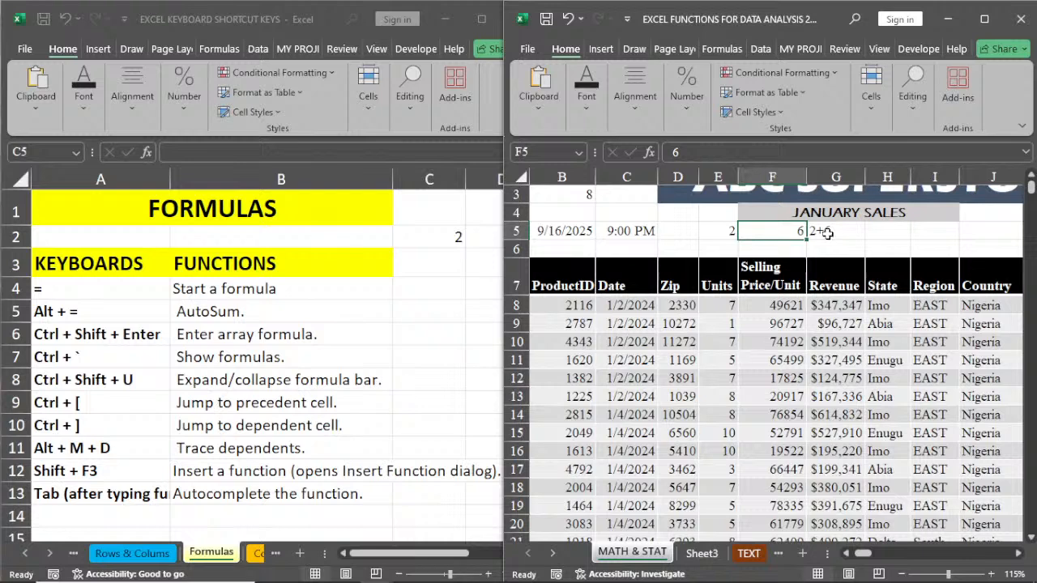
Step: Turn the entry in cell G5 into the formula =2+6, removing the stray I5 reference
left_click(826, 234)
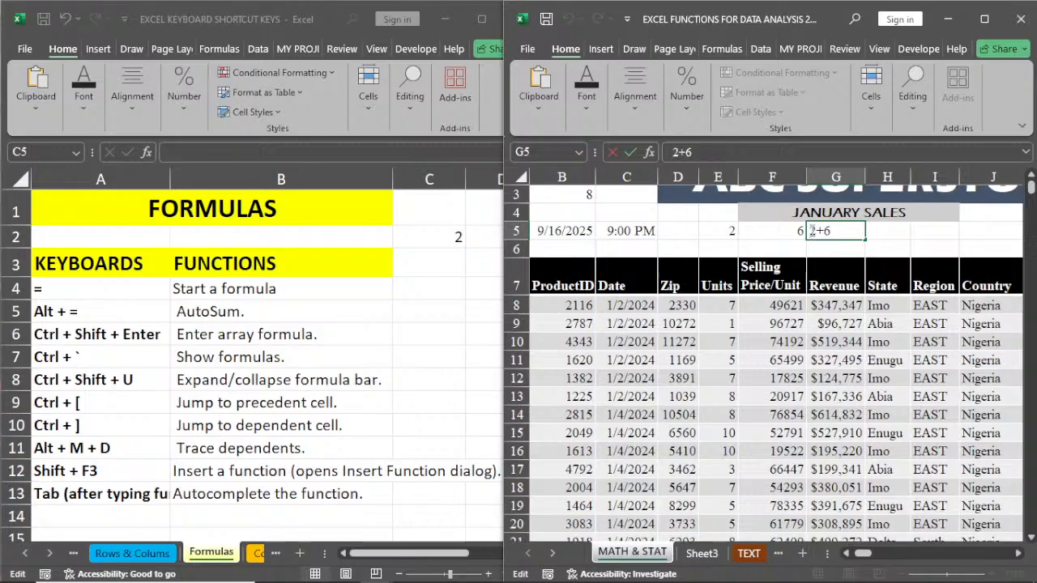
type("=")
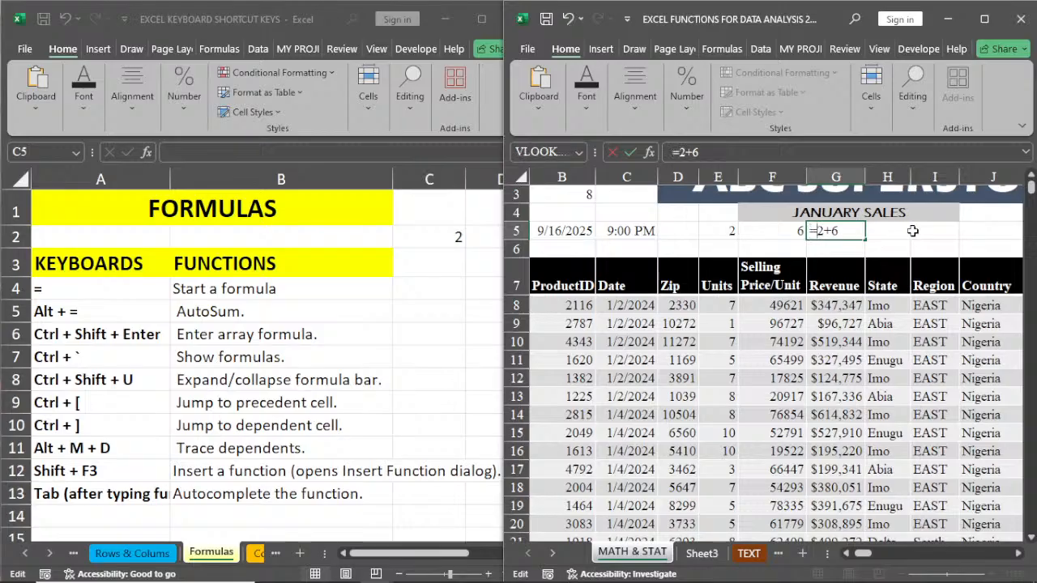
left_click(912, 231)
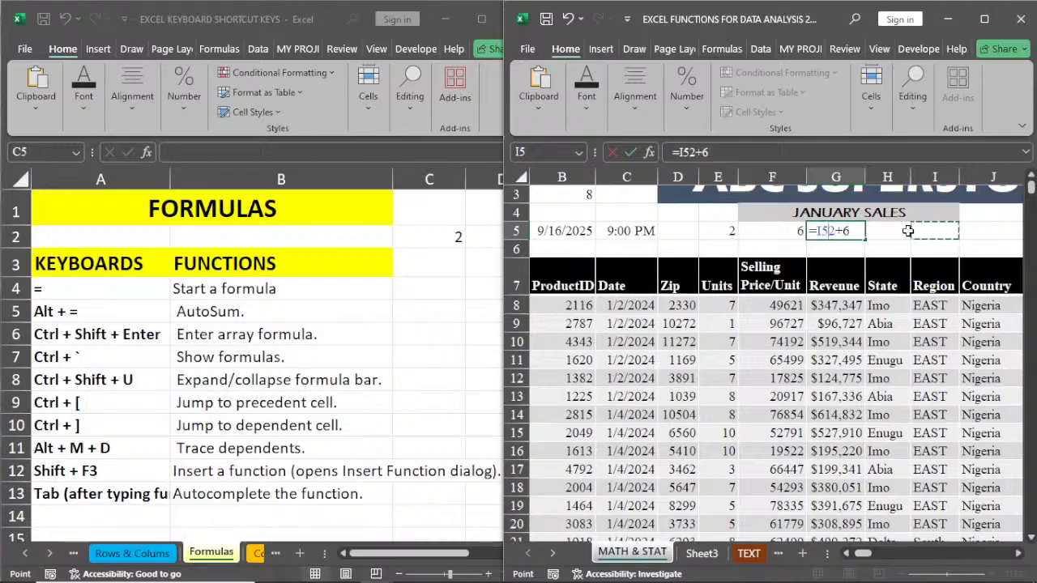
key("BackSpace")
key("BackSpace")
key("Return")
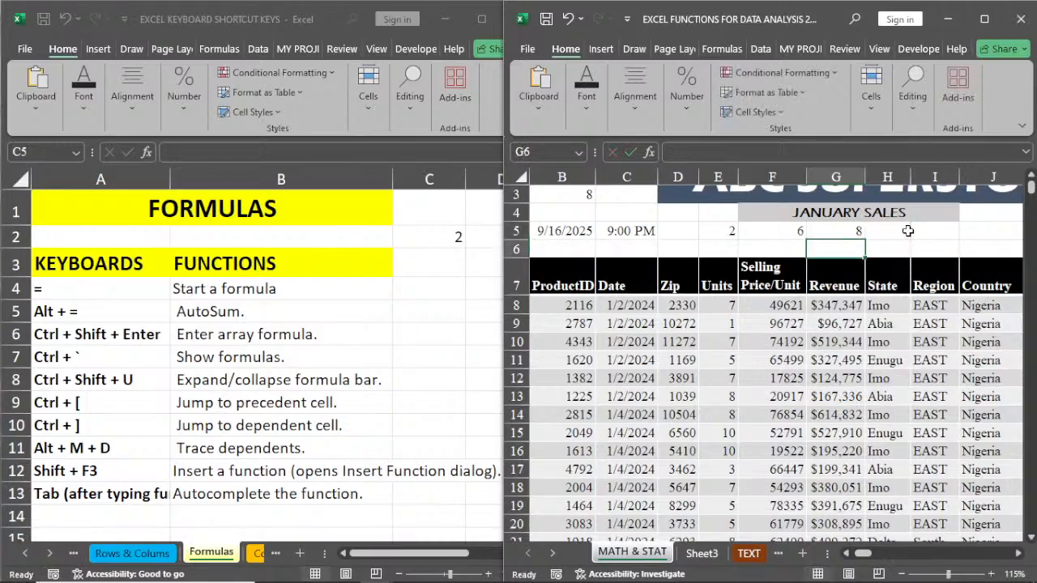
Step: Change the formula in cell G5 to =2-6, and select cell B6 on the Formulas sheet of the keyboard shortcut workbook
double_click(842, 232)
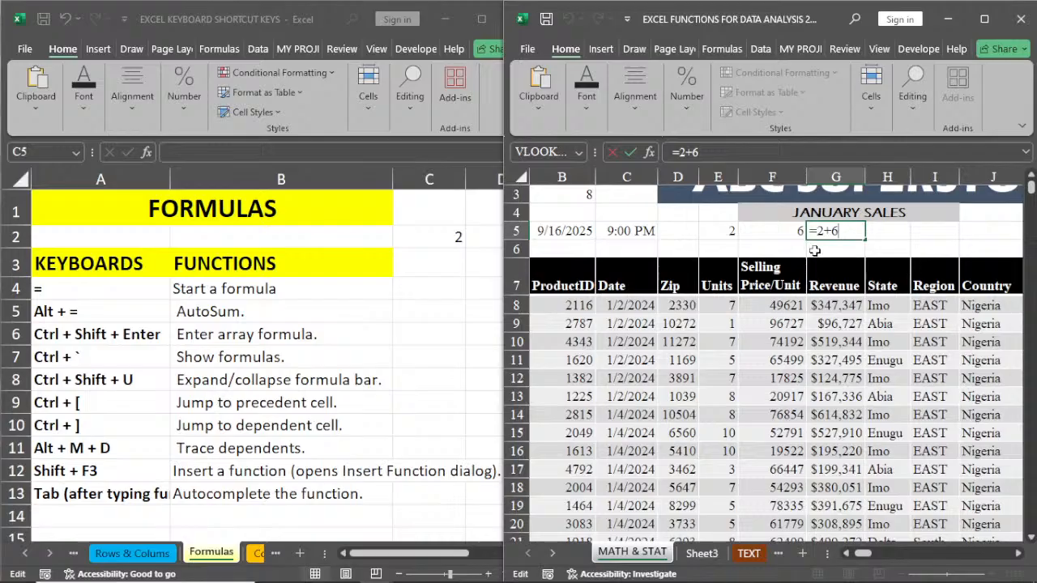
left_click(831, 232)
key("BackSpace")
type("-")
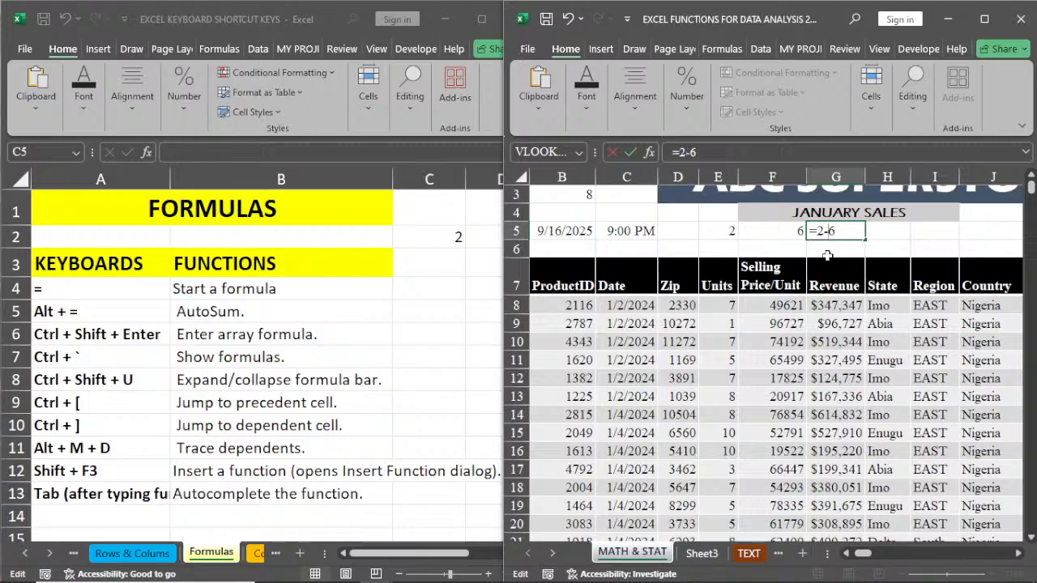
key("Return")
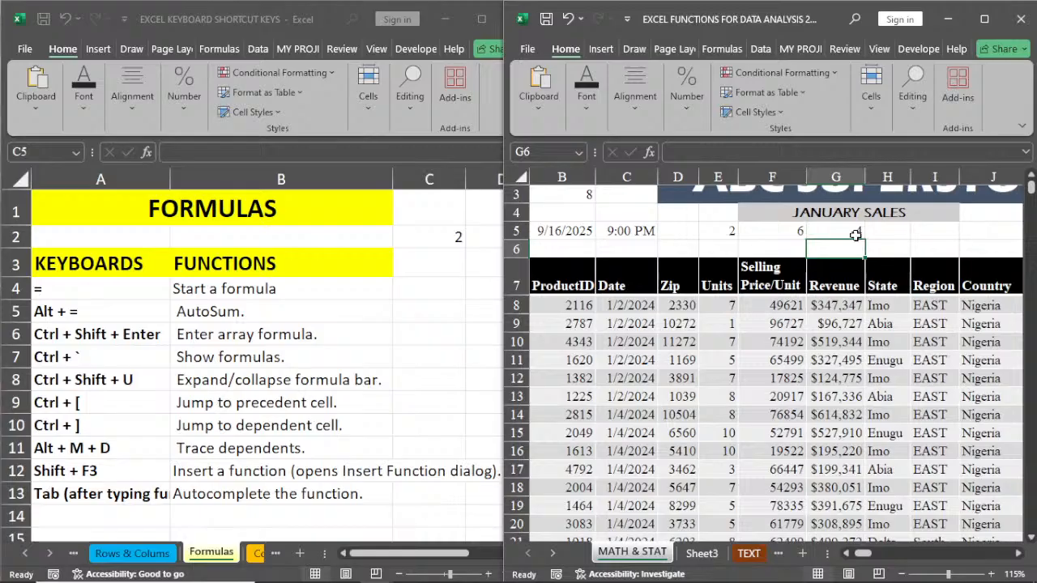
left_click(856, 234)
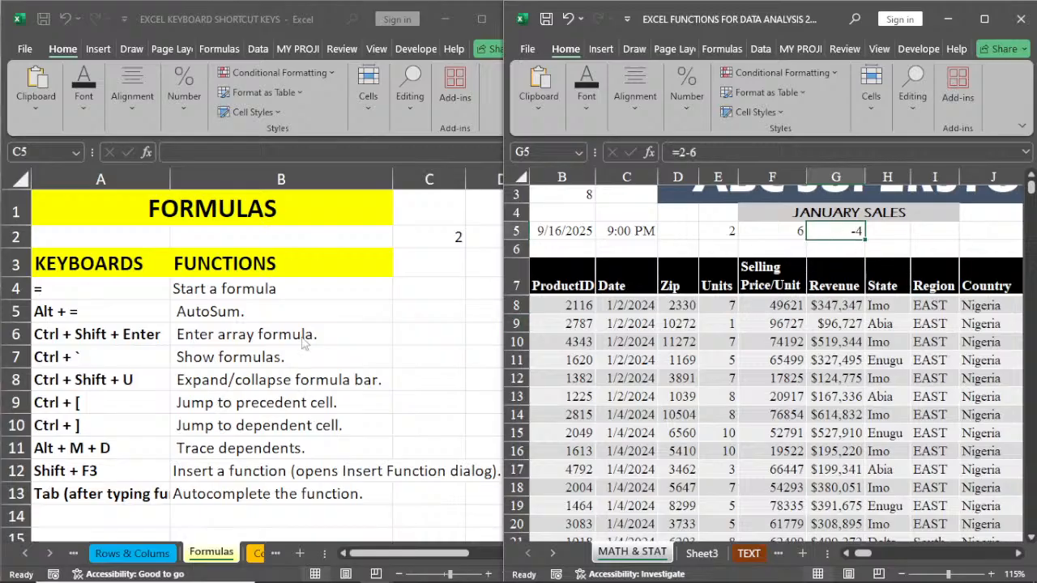
left_click(173, 309)
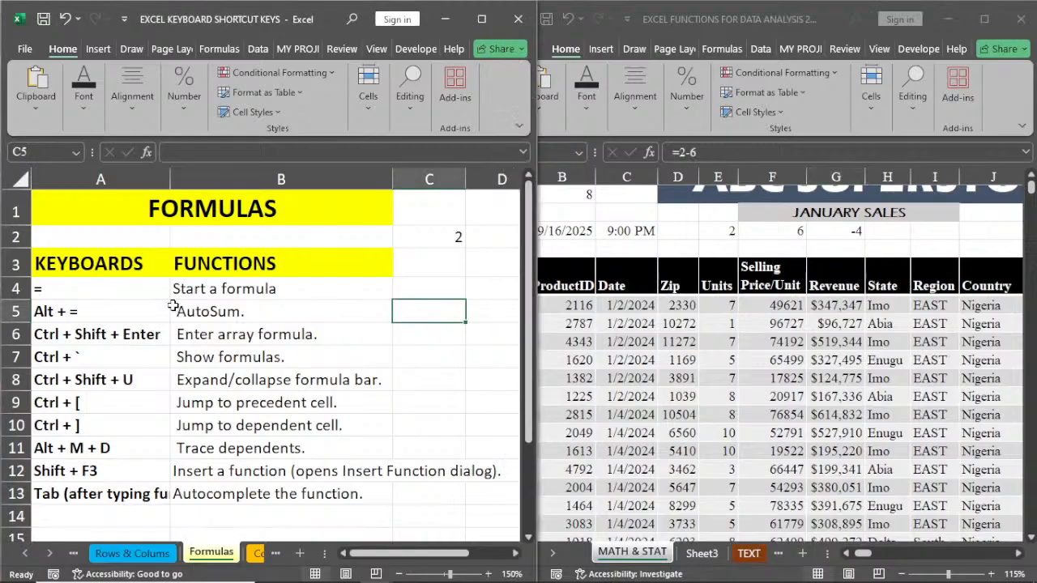
left_click(200, 335)
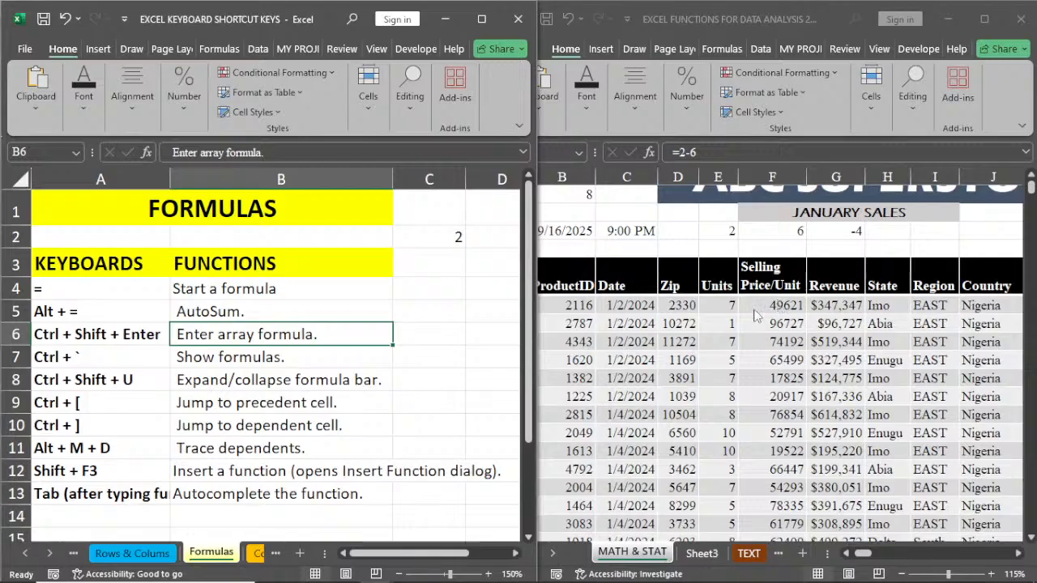
Step: Total the Units column with AutoSum in cell E5638 below the sales table of the data analysis workbook, and delete that total
left_click(717, 305)
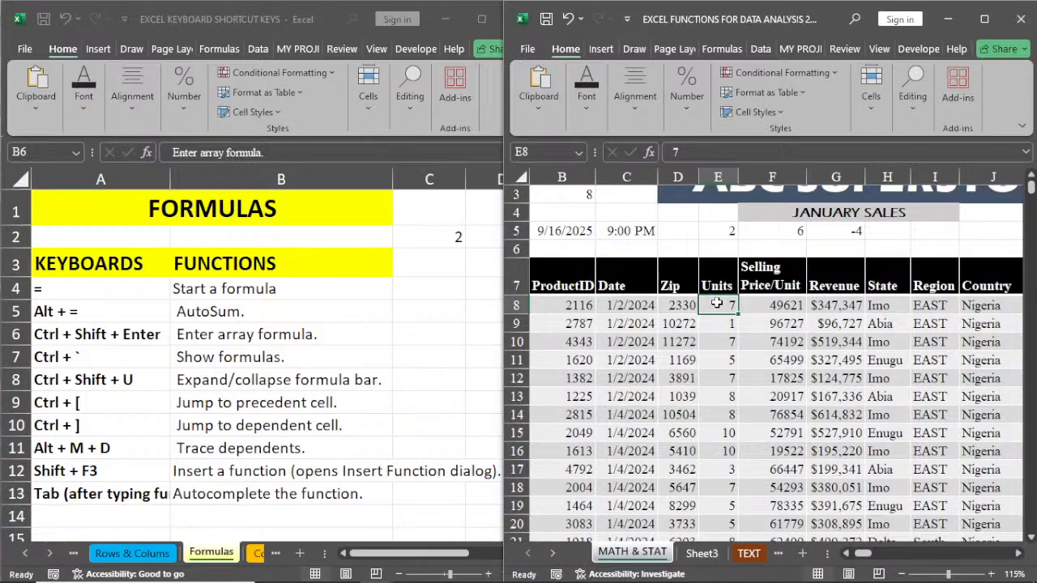
key("ctrl+Down")
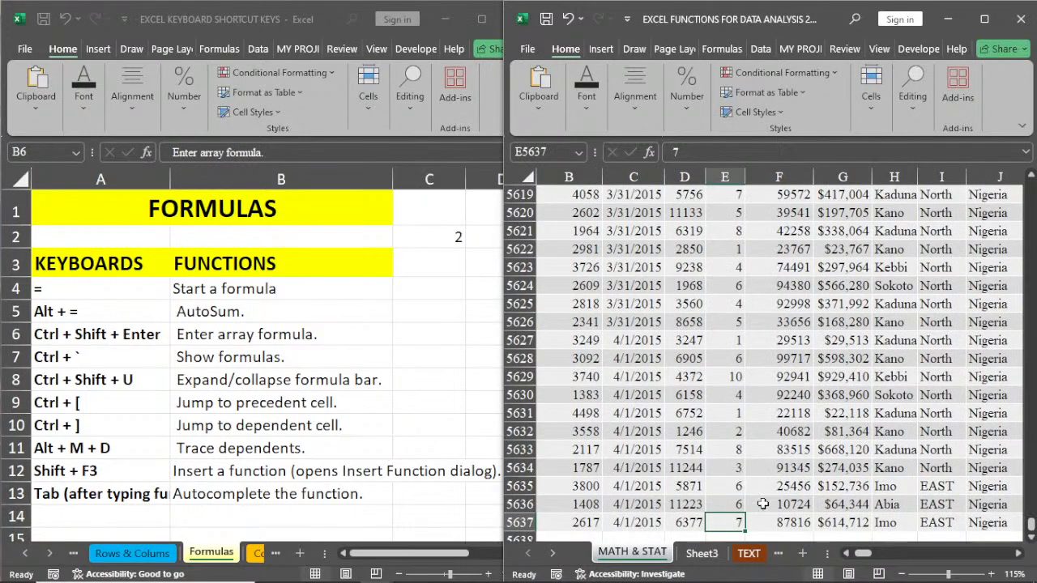
scroll(741, 493, "down", 1)
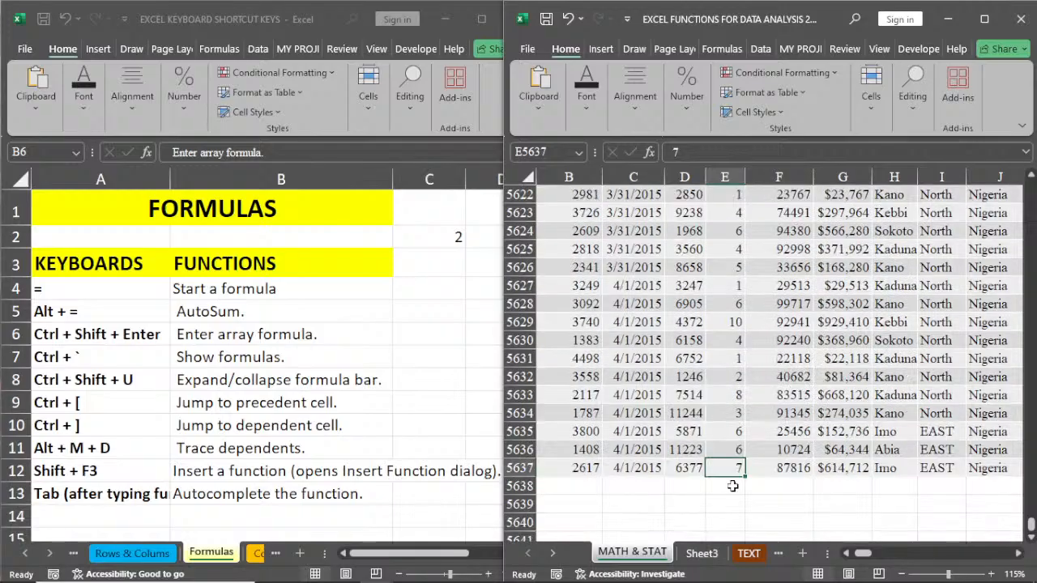
left_click(733, 486)
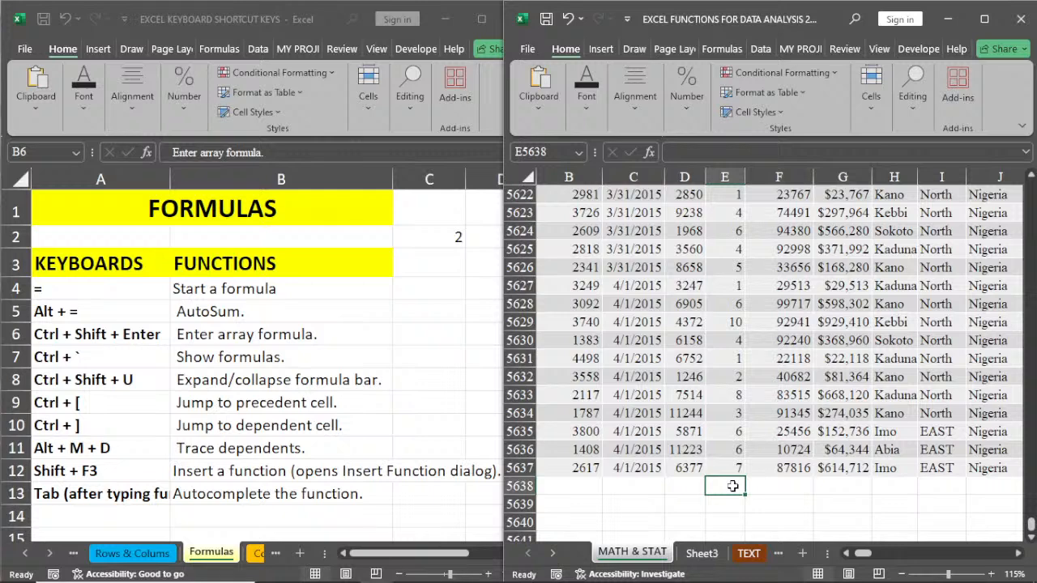
key("alt+equal")
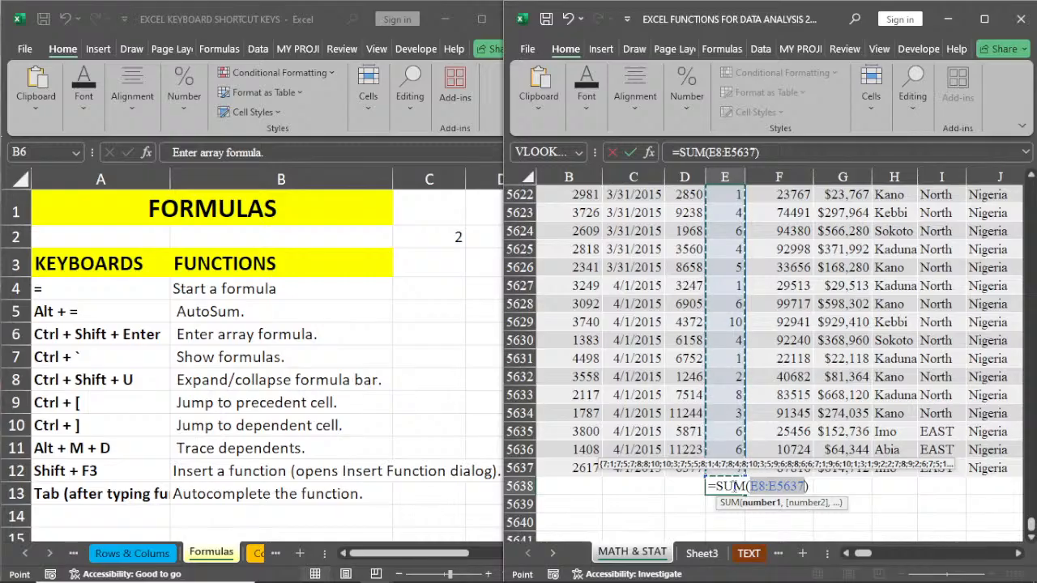
key("Return")
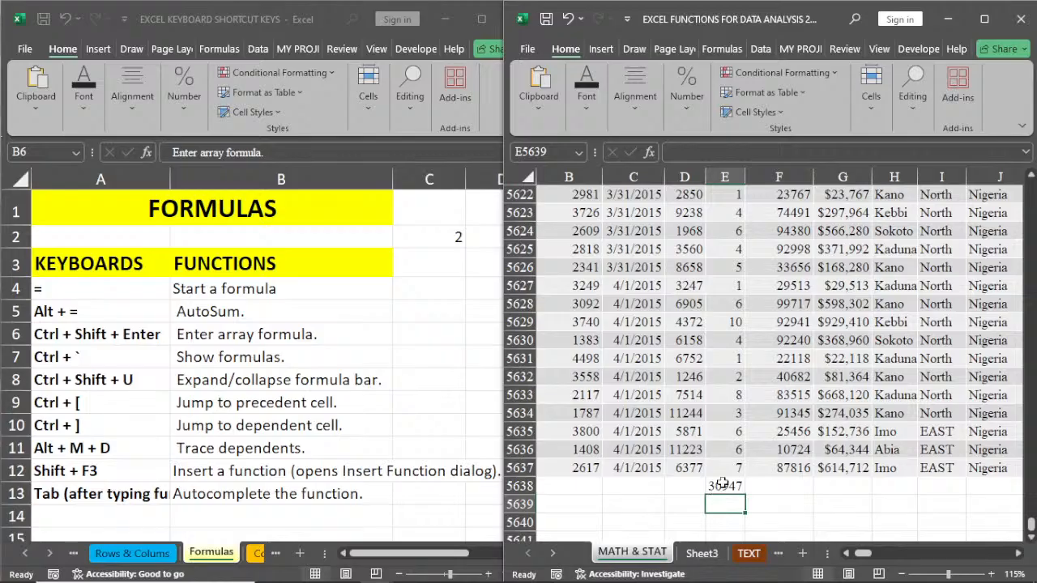
left_click(724, 485)
key("Delete")
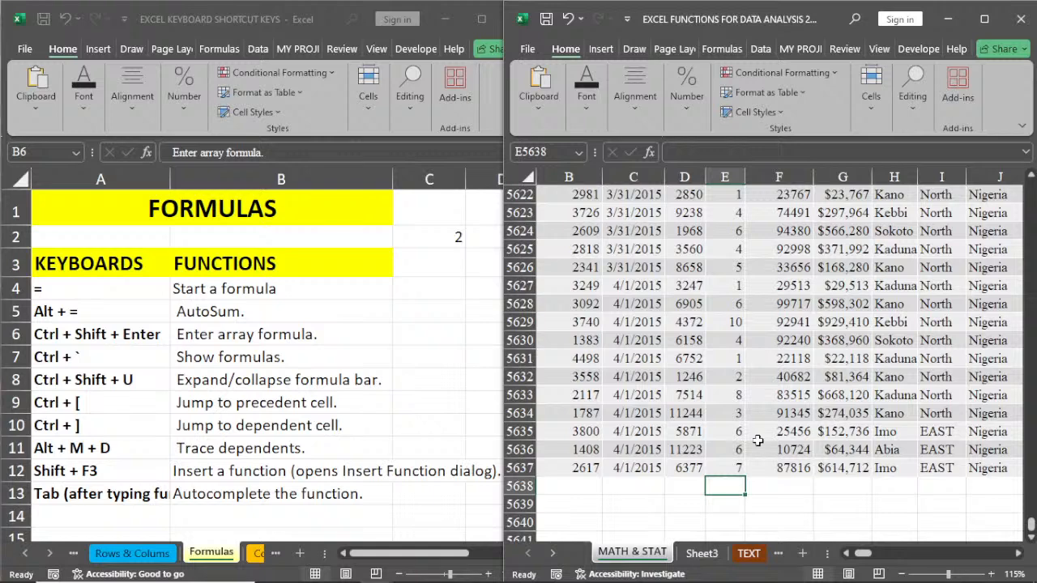
Step: Return through the Zip column to its heading in cell D7, and show the top of the sales sheet
key("Left")
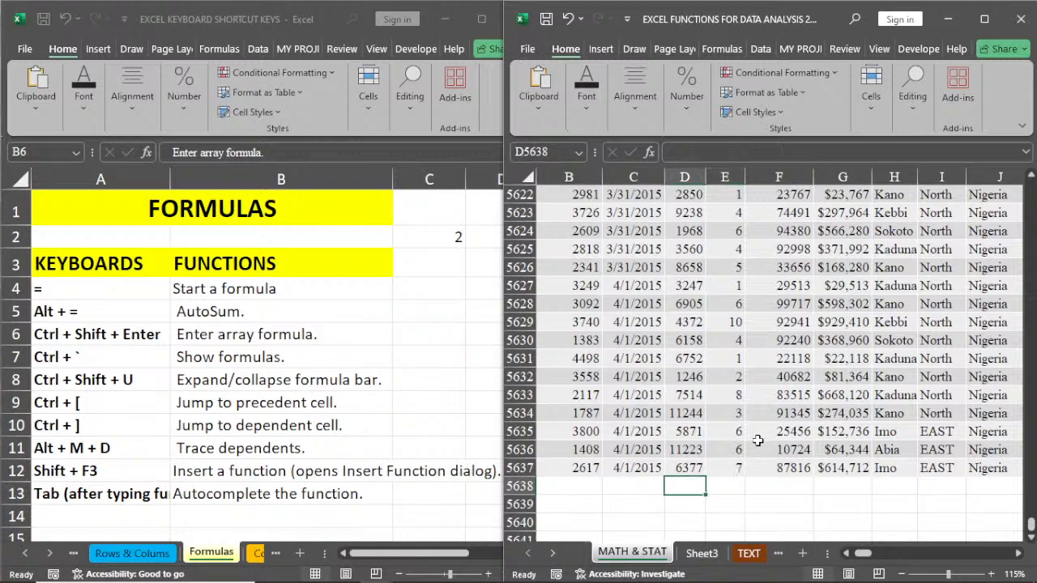
key("Up")
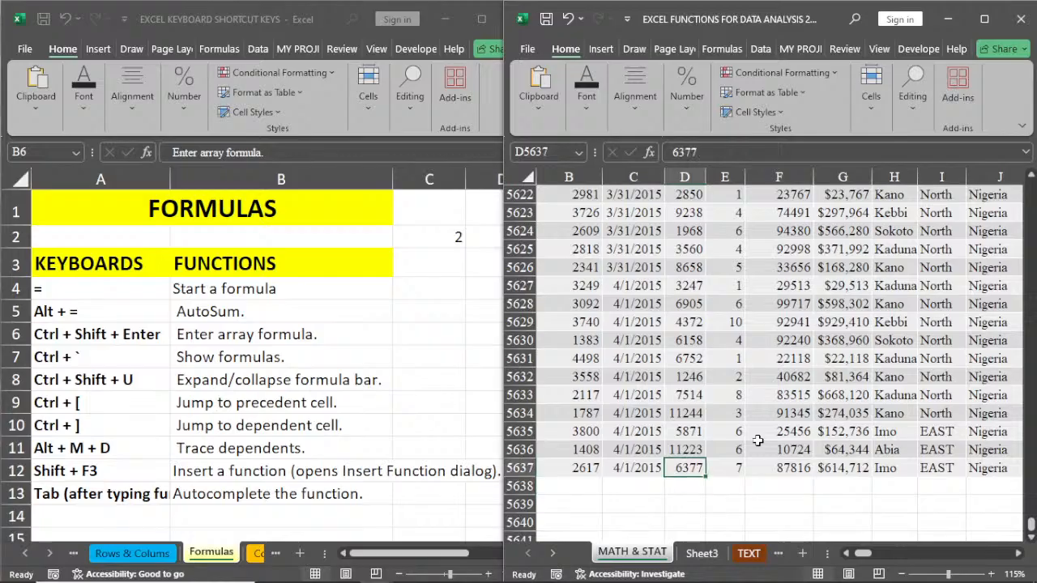
key("ctrl+Up")
scroll(758, 439, "up", 2)
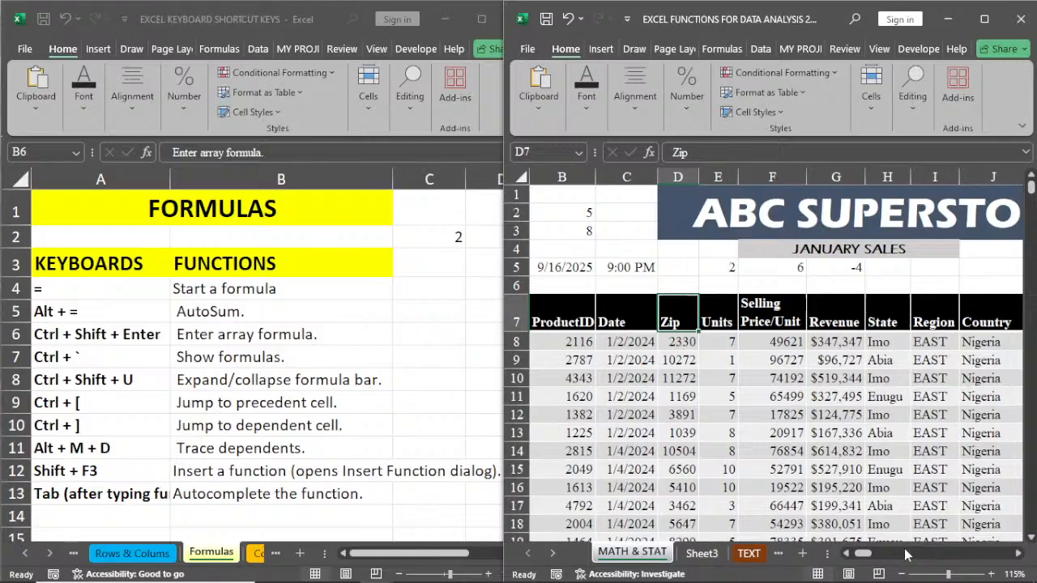
left_click(733, 381)
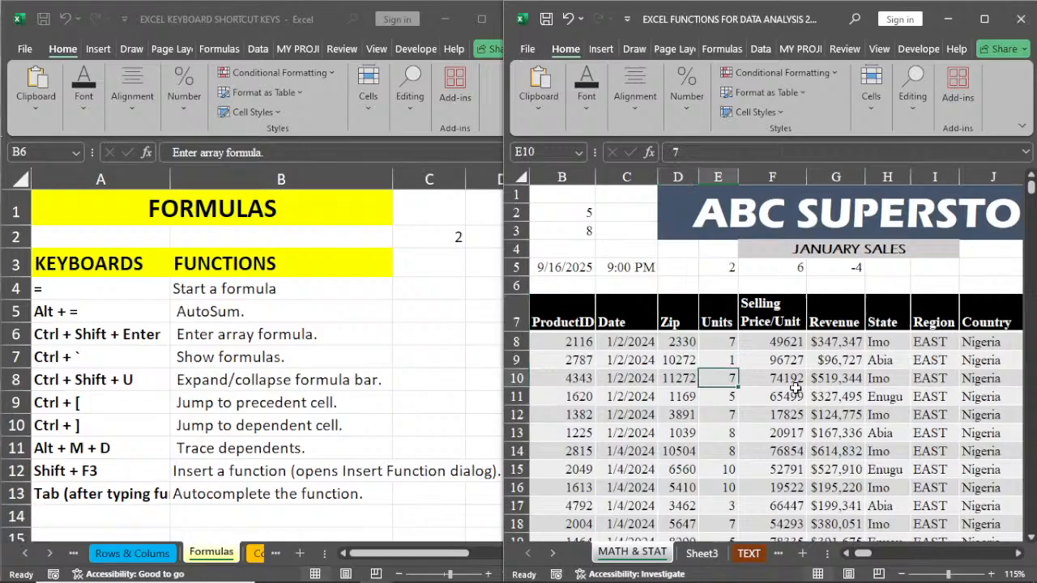
left_click(877, 379)
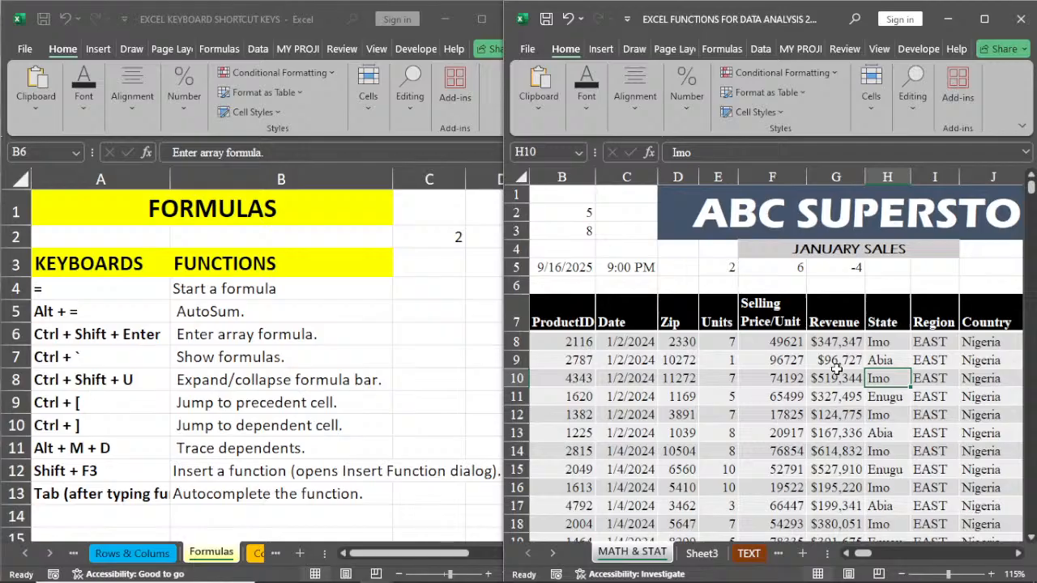
left_click(843, 270)
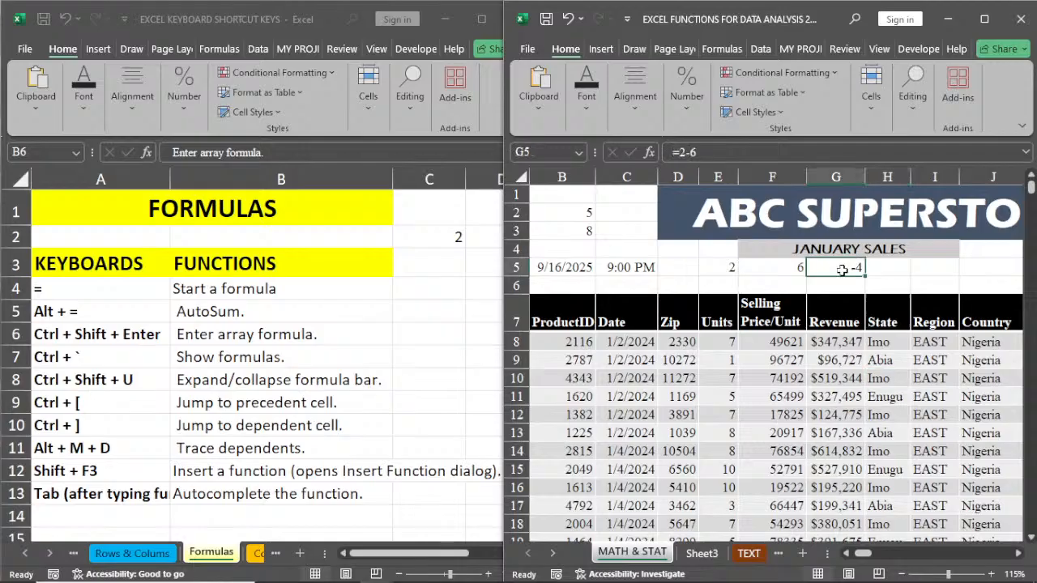
left_click(905, 271)
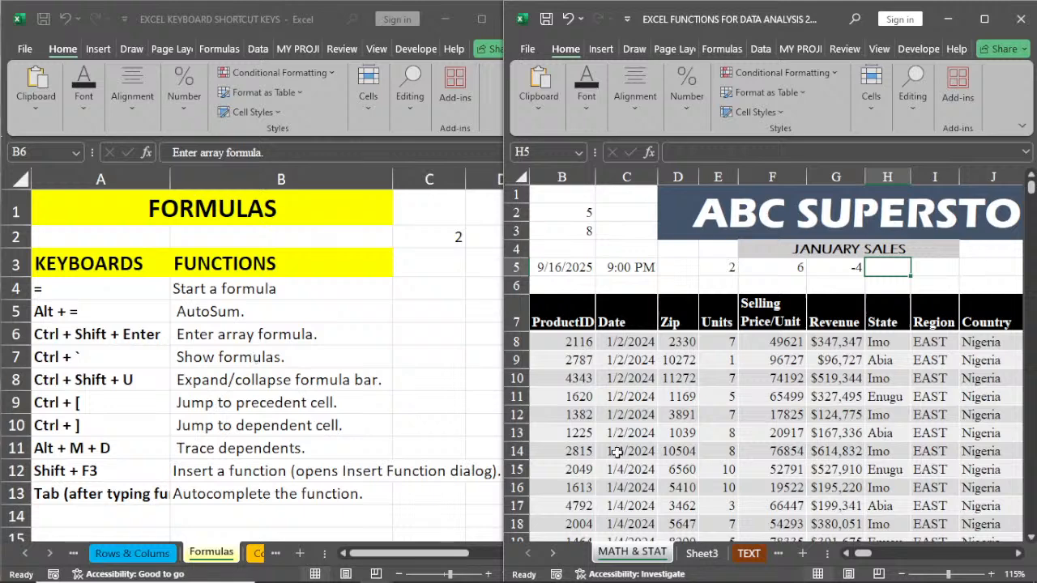
left_click(740, 435)
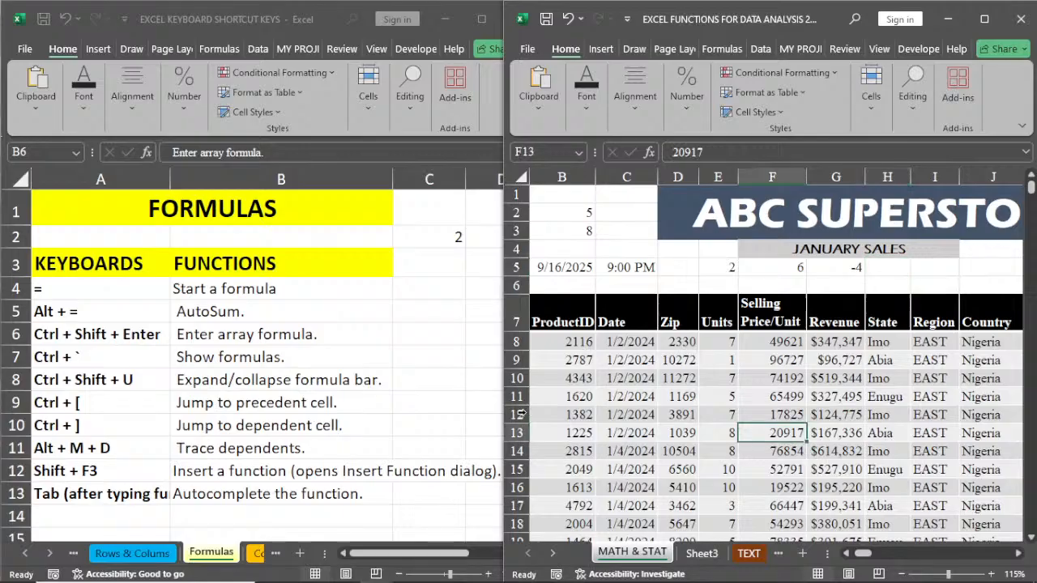
Step: Copy the exact formula of the cell above, =PRODUCT('MATH & STAT'!$F10,'MATH & STAT'!$E10), into Revenue cell G11
left_click(832, 396)
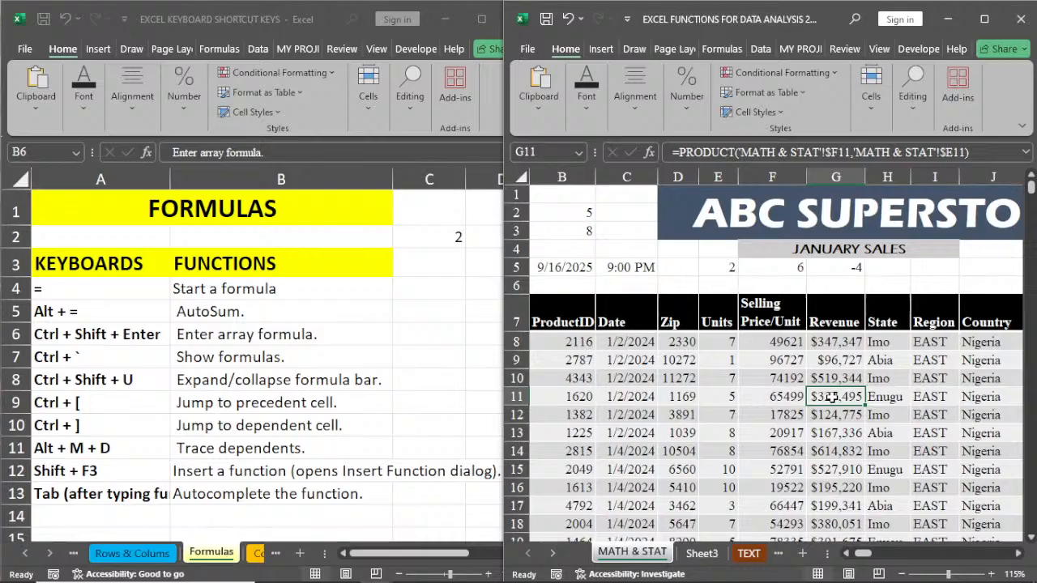
key("ctrl+apostrophe")
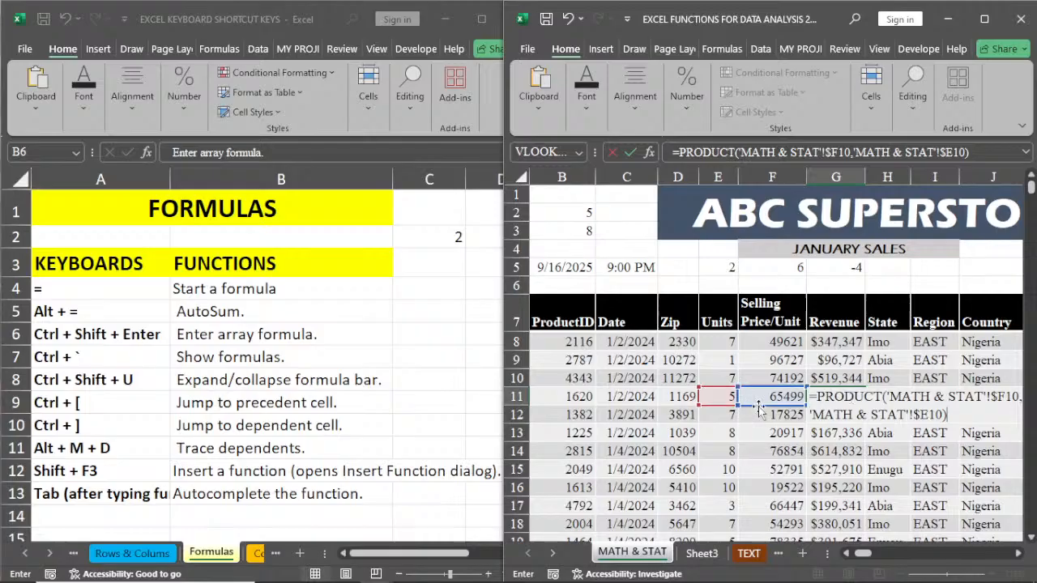
key("Return")
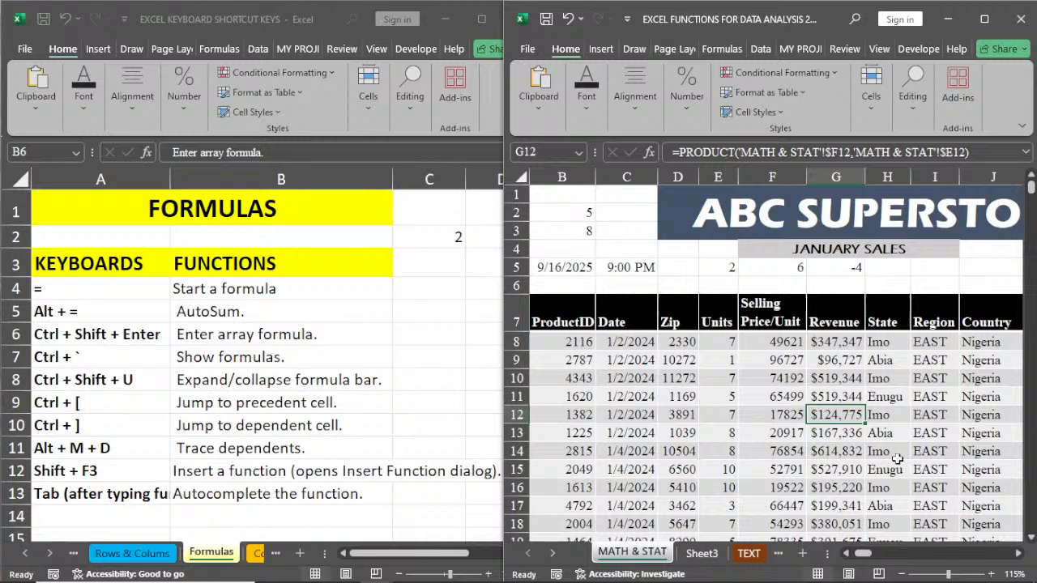
Step: Select Units cell E11, and expand and collapse the formula bar
left_click(733, 396)
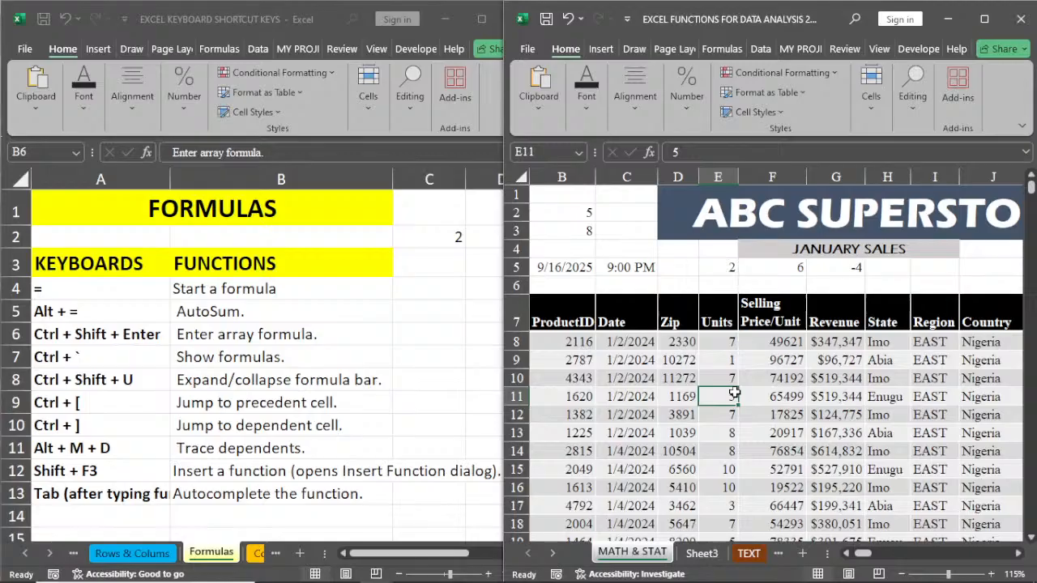
key("ctrl+shift+u")
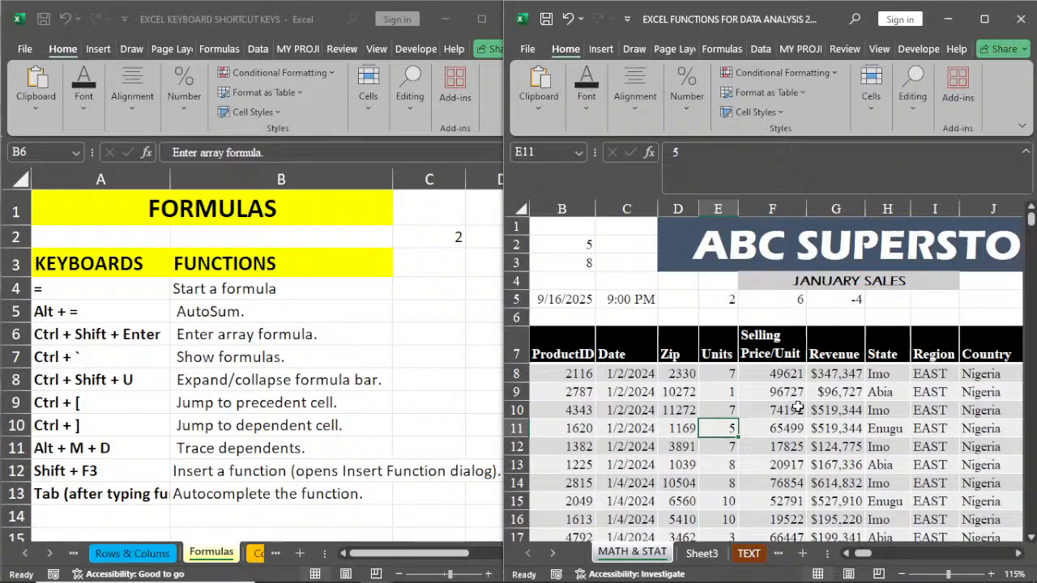
key("ctrl+shift+u")
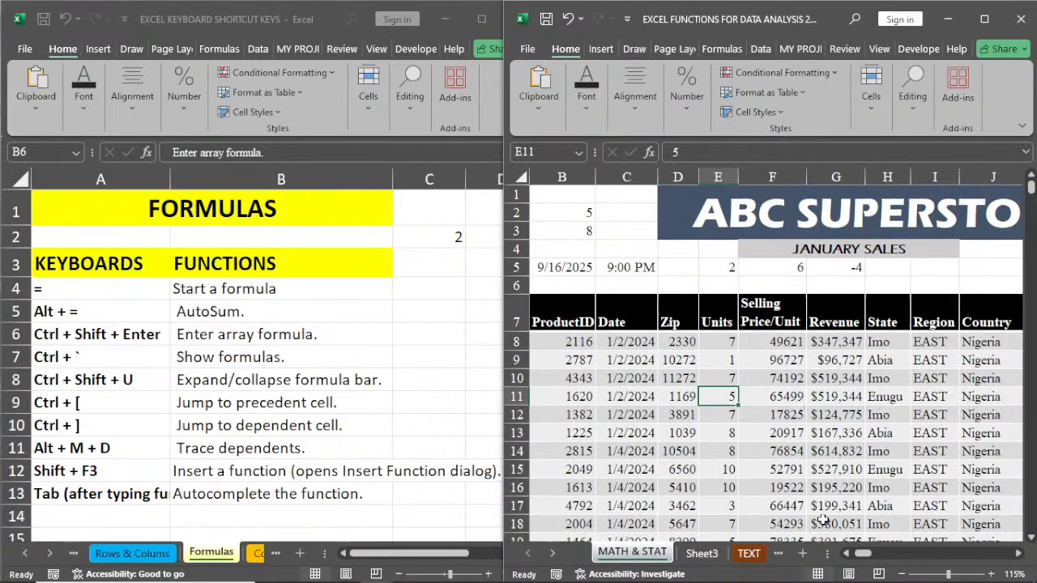
Step: Select Revenue cell G10, jump to its dependent cells, and show the first of the dependents in column P
left_click(809, 382)
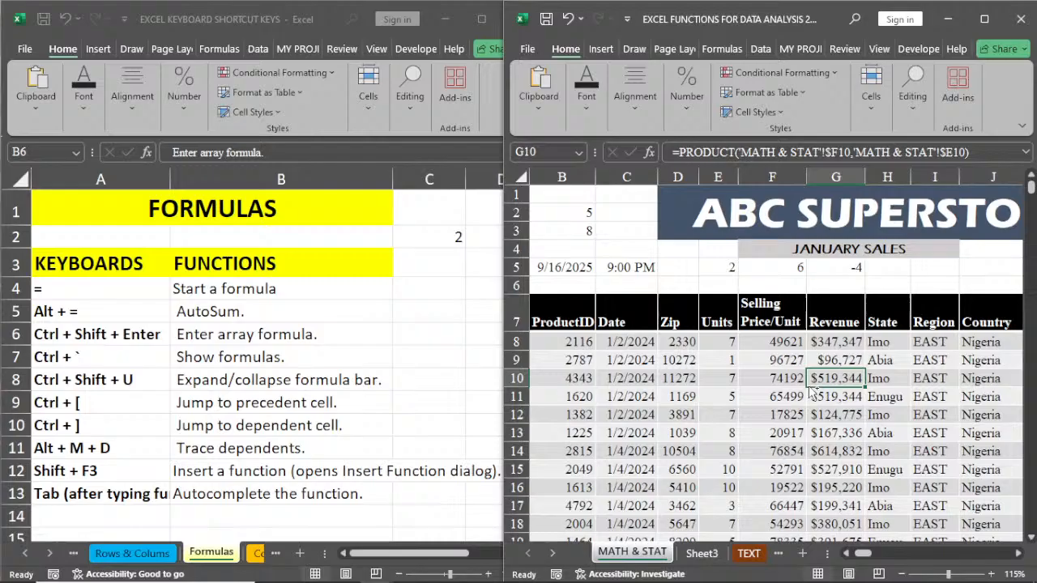
key("ctrl+bracketright")
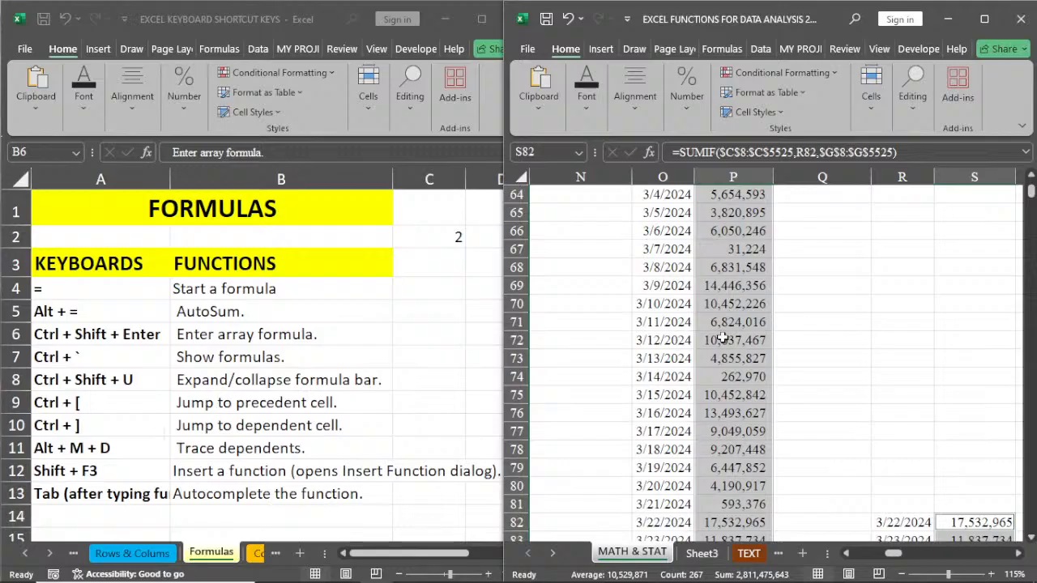
scroll(721, 338, "up", 2)
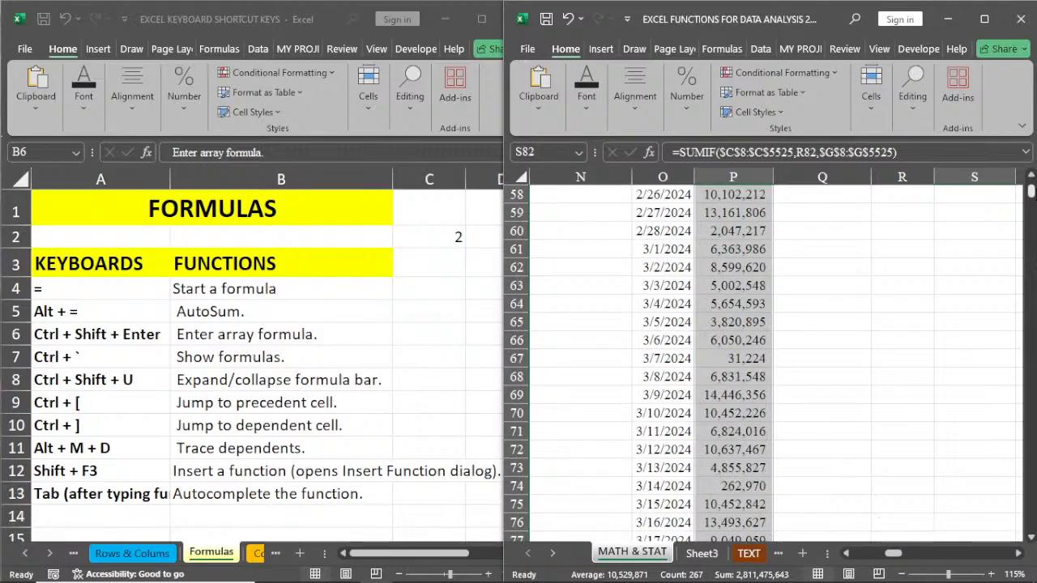
scroll(727, 396, "up", 19)
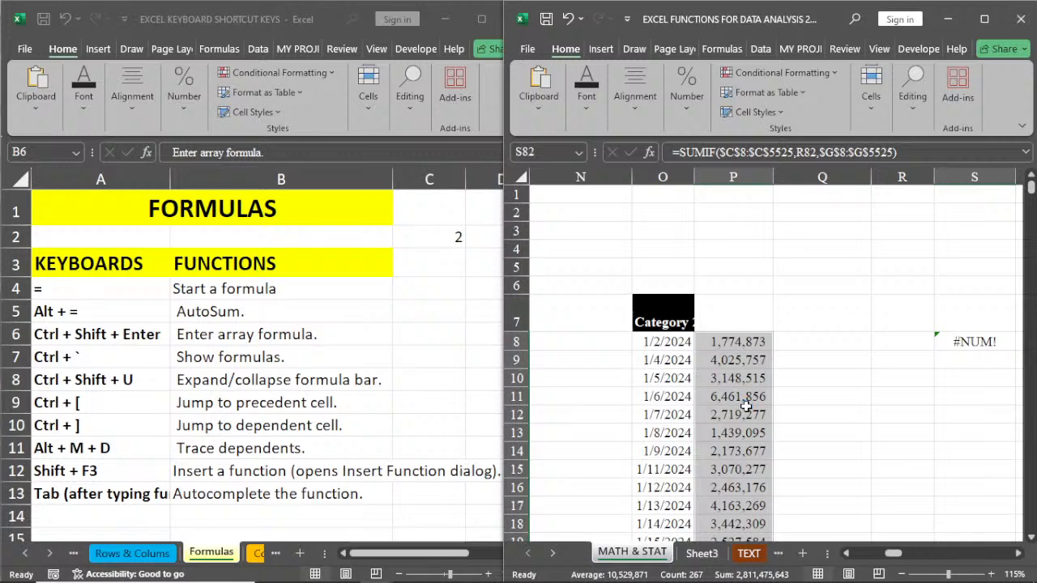
Step: Jump to the precedents of the selected SUMIF totals, review them in column O and the sales table, and select State cell H9
key("ctrl+bracketleft")
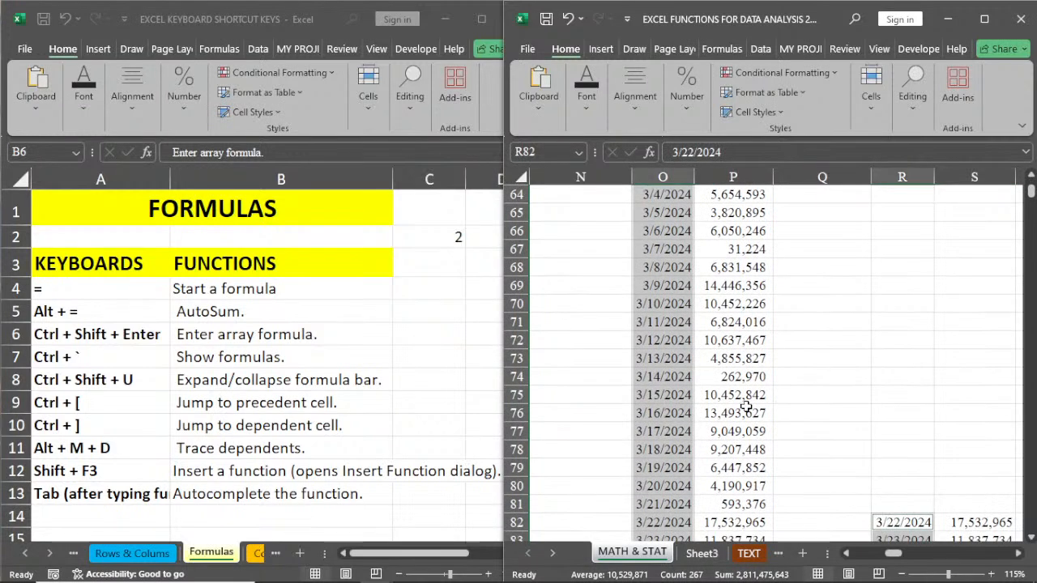
scroll(665, 360, "up", 2)
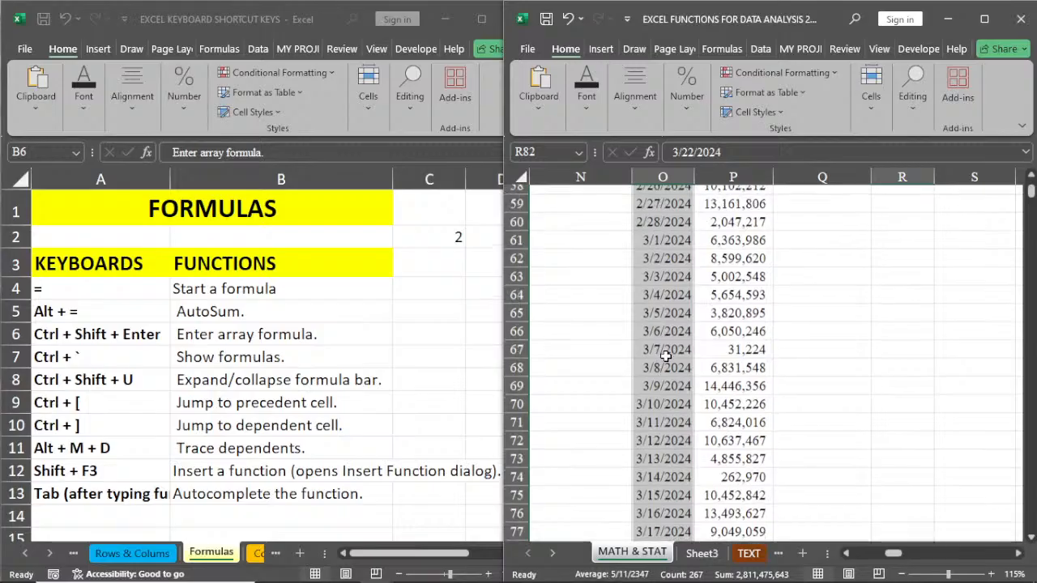
scroll(666, 356, "up", 6)
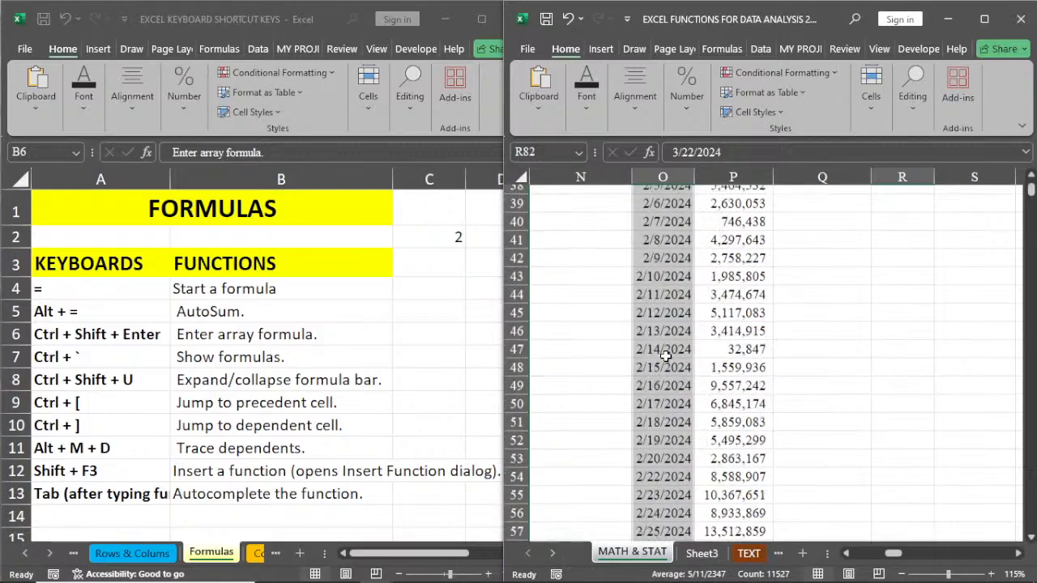
scroll(665, 356, "up", 12)
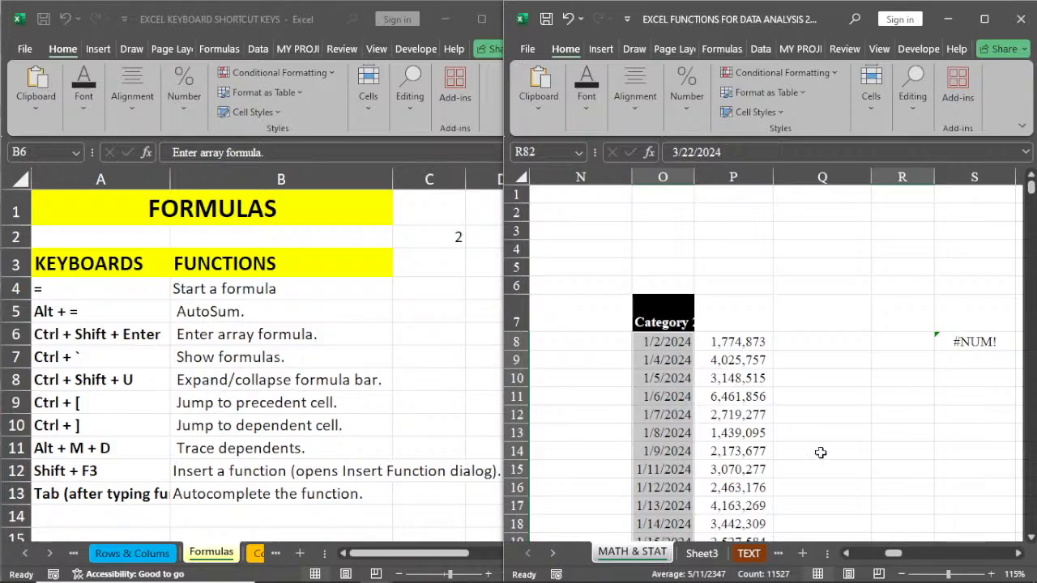
left_click_drag(892, 556, 856, 559)
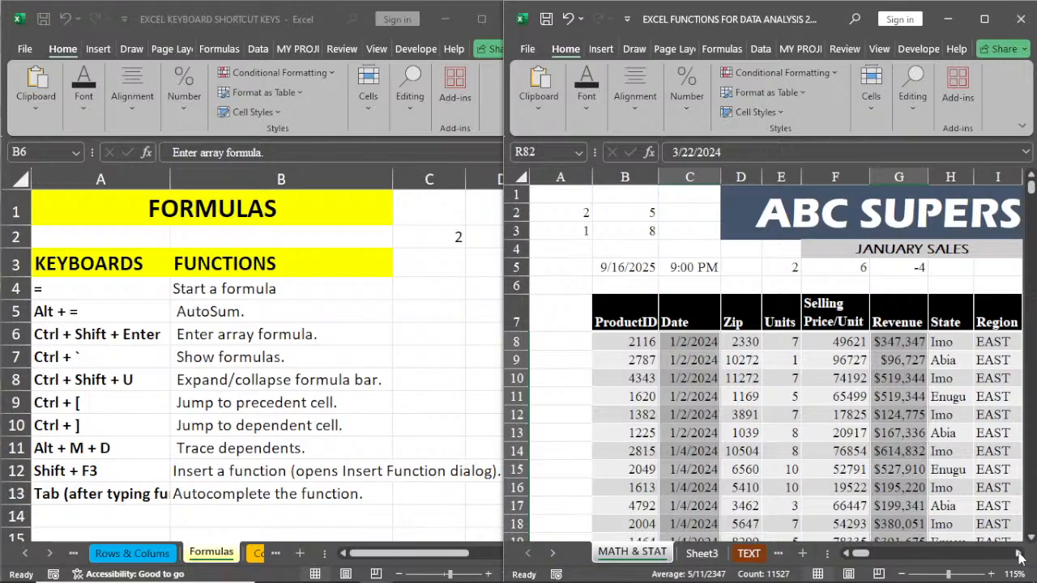
left_click(1019, 558)
left_click(1019, 557)
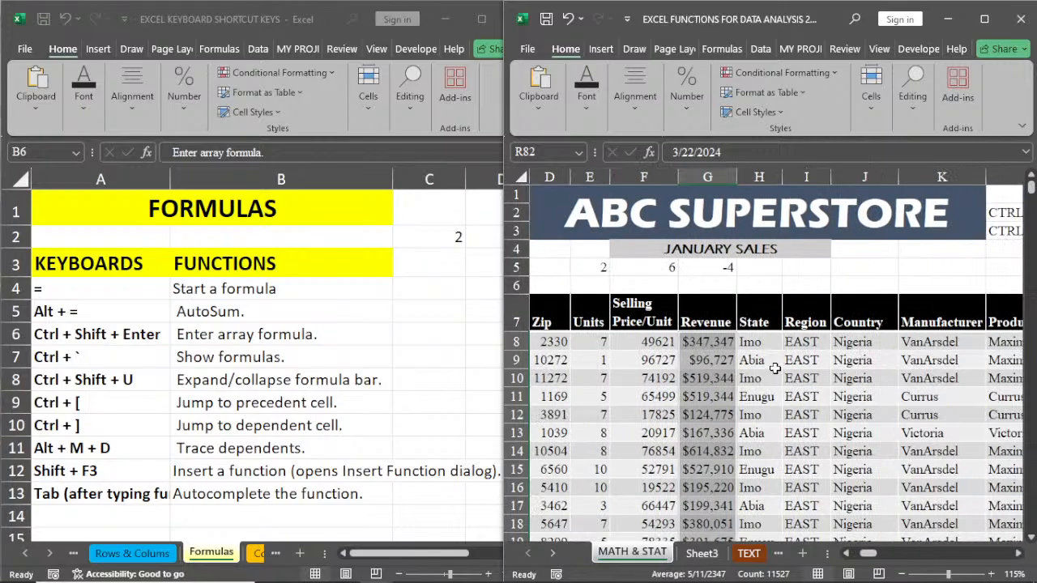
left_click(771, 363)
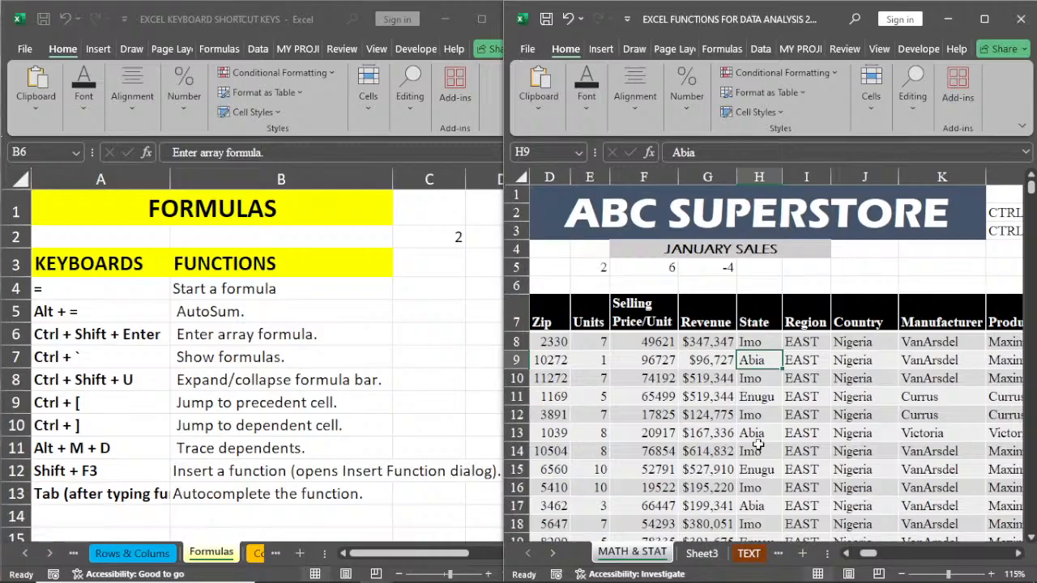
Step: Trace the dependents of Revenue cell G8, follow the arrows to column P, and select cell P8 to inspect its SUMIF formula
left_click(707, 343)
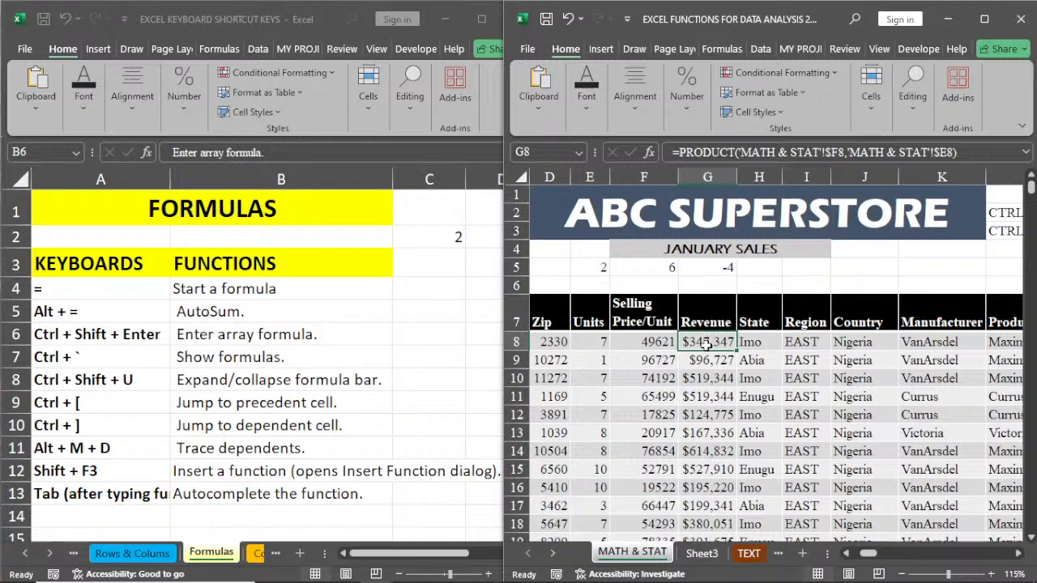
key("alt+m")
key("d")
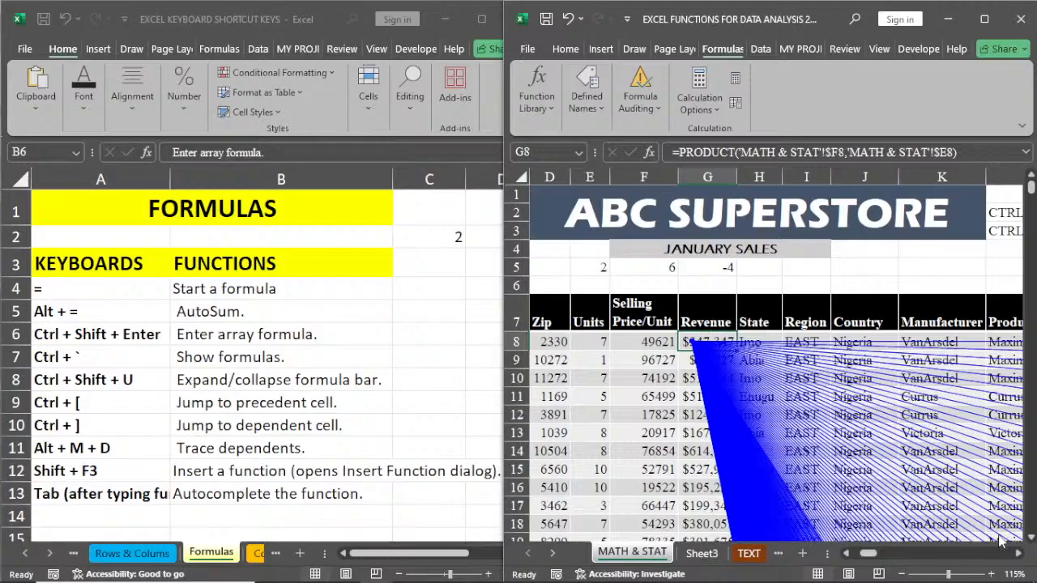
mouse_move(868, 554)
left_mouse_down()
mouse_move(913, 556)
mouse_move(885, 555)
left_mouse_up()
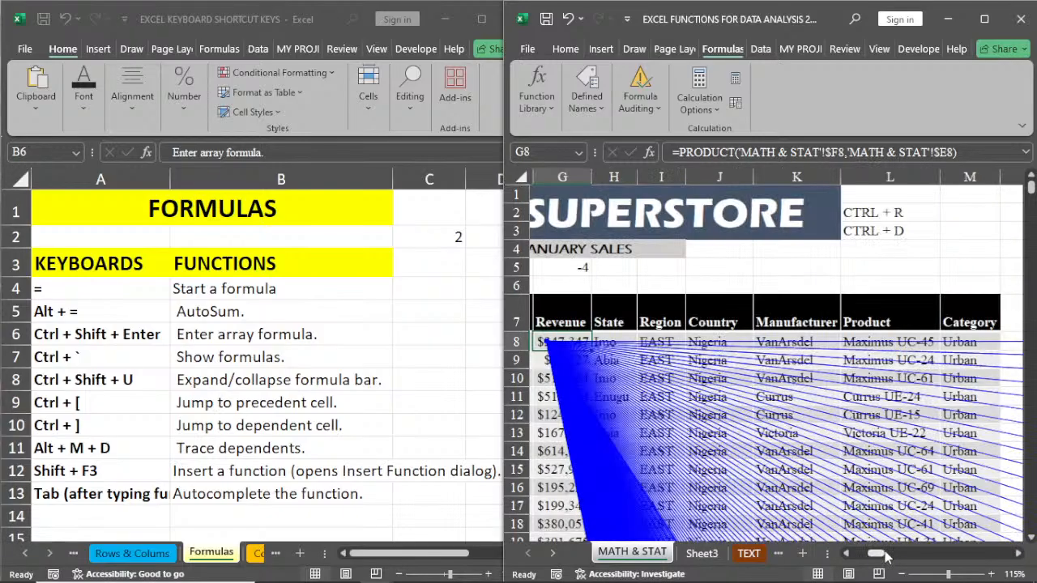
left_click(1019, 555)
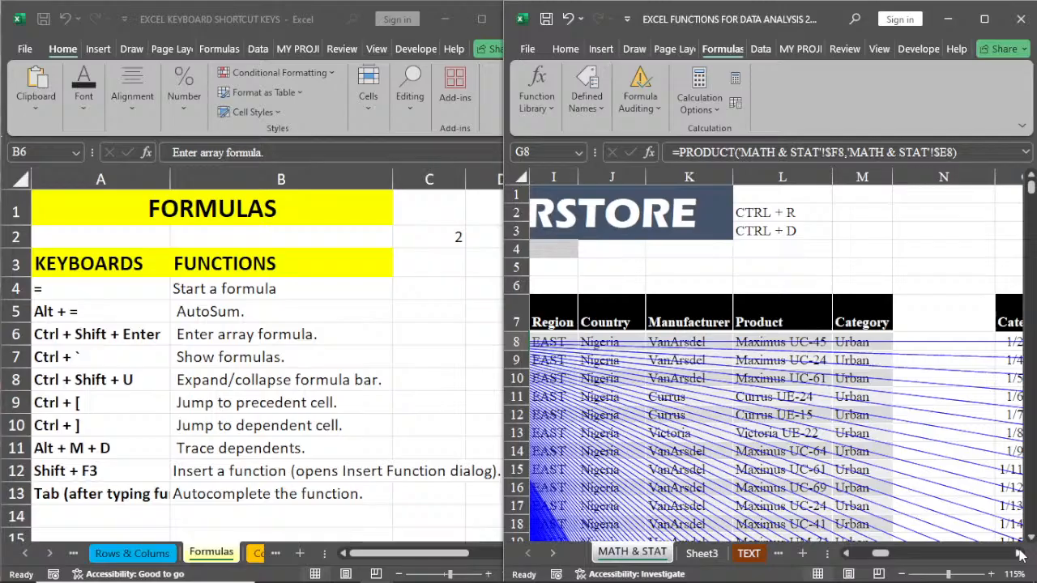
left_click(1020, 555)
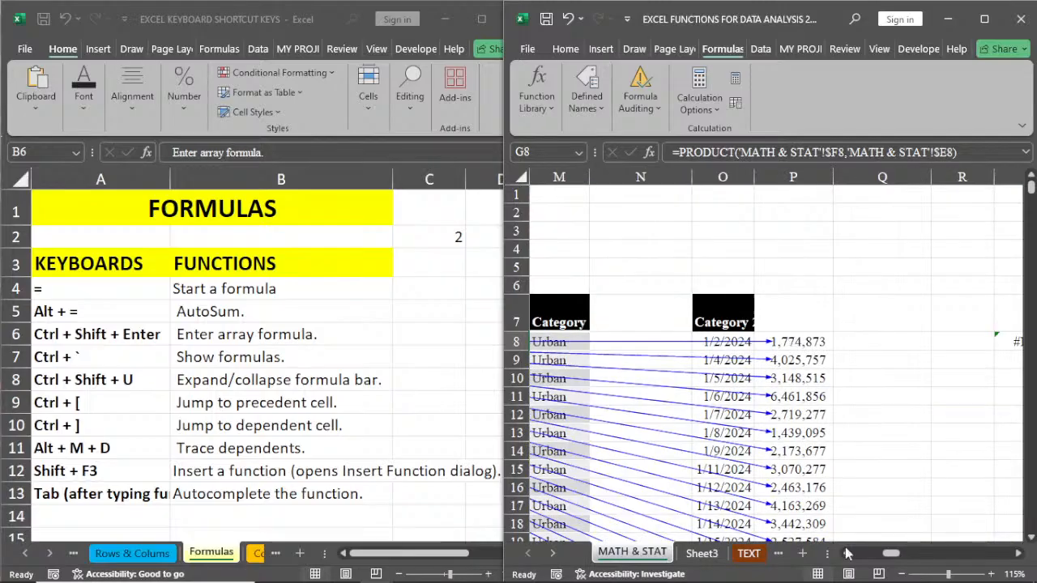
left_click(793, 341)
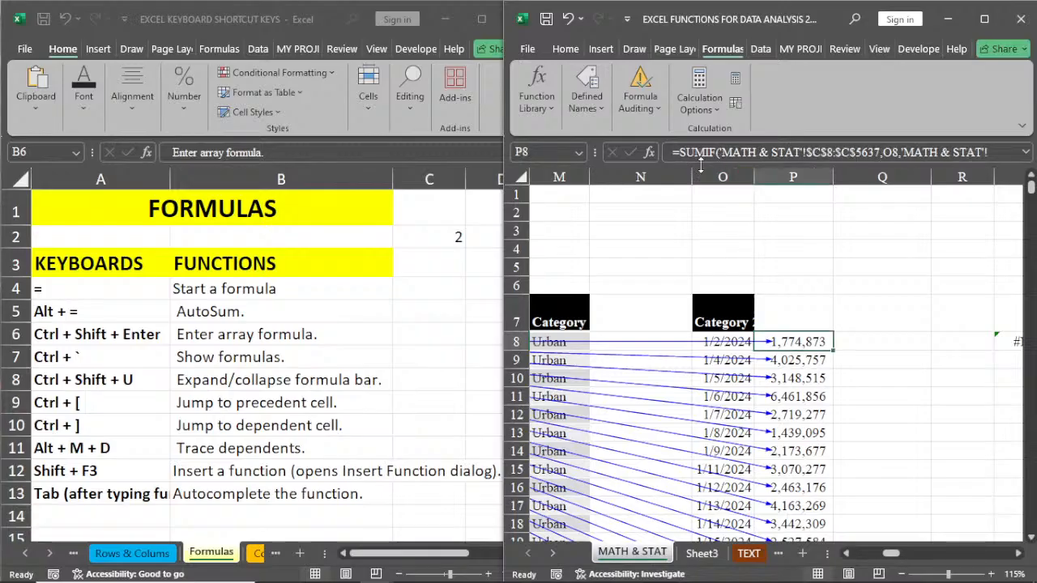
Step: Redo the undone edits in both workbooks, and return to the MATH & STAT sheet
left_click_drag(888, 554, 872, 556)
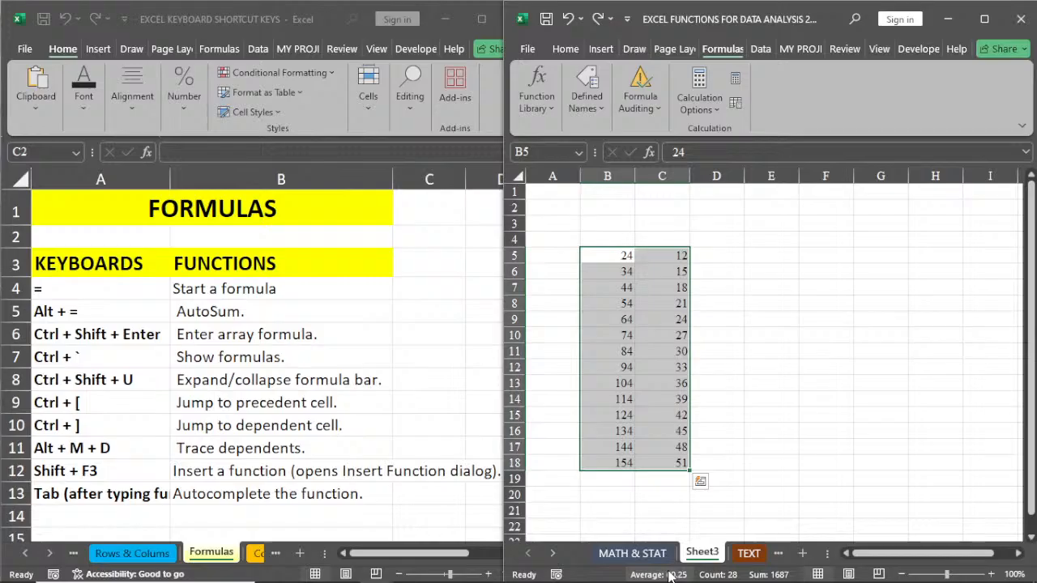
key("ctrl+y")
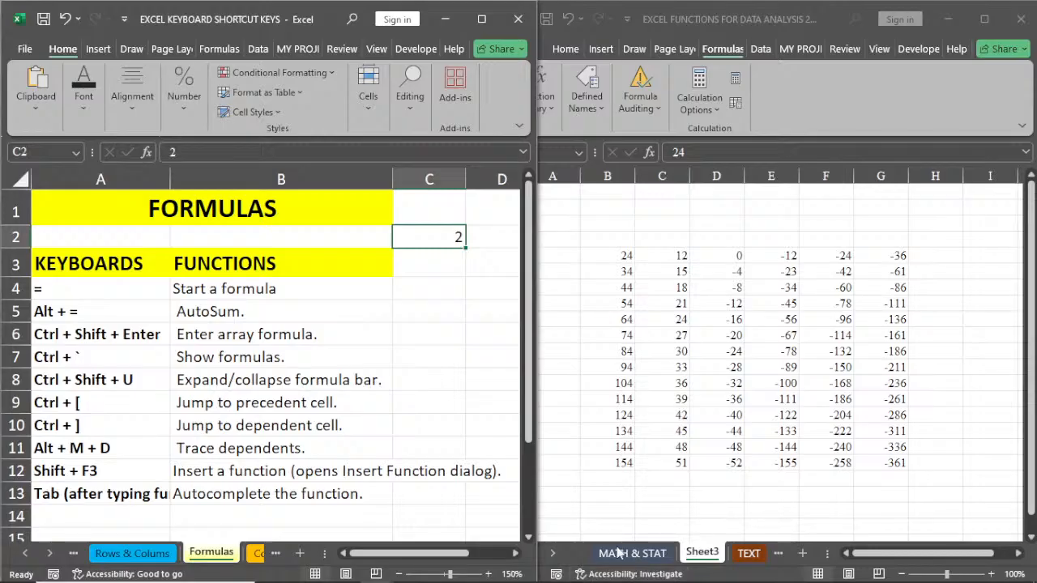
left_click(623, 552)
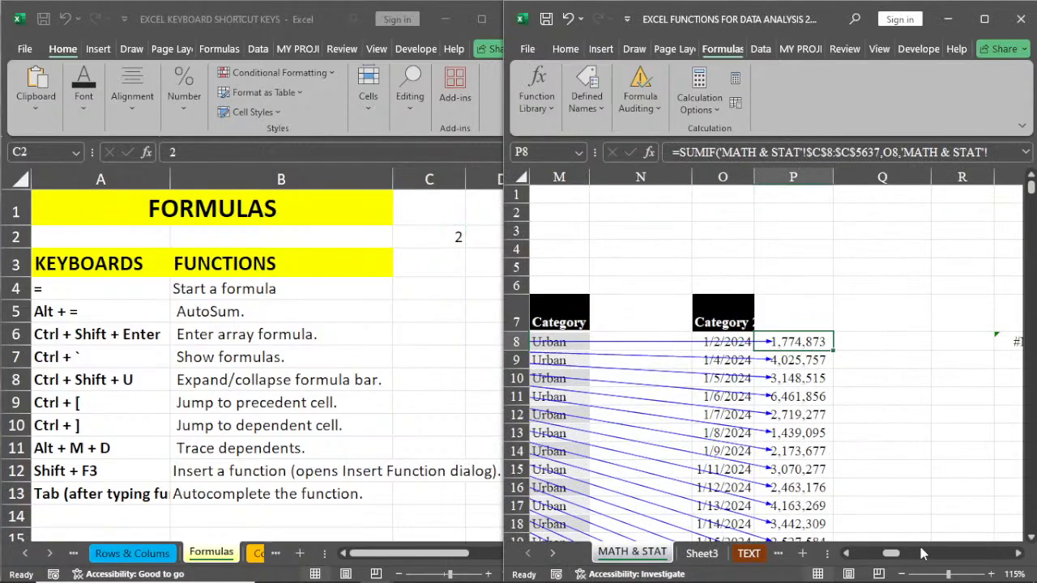
Step: Remove all trace arrows from the MATH & STAT sheet, and close the Formula Auditing options
left_click_drag(896, 555, 876, 557)
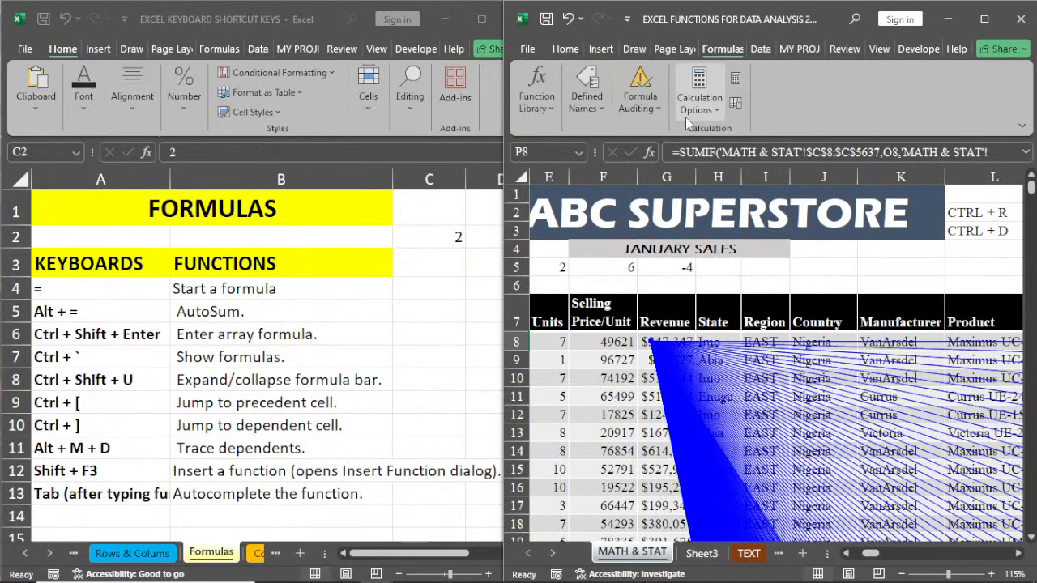
left_click(652, 120)
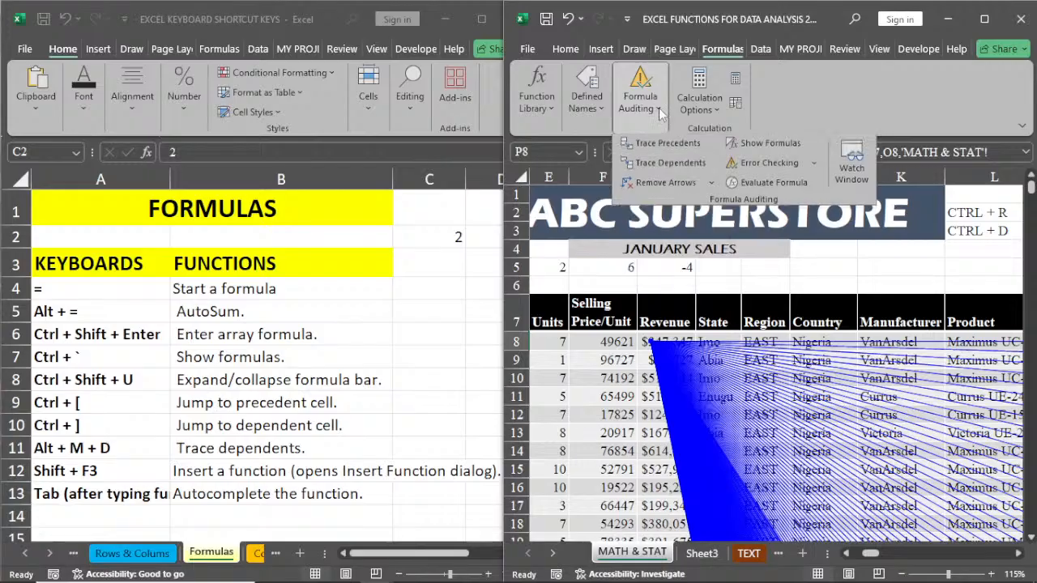
left_click(646, 188)
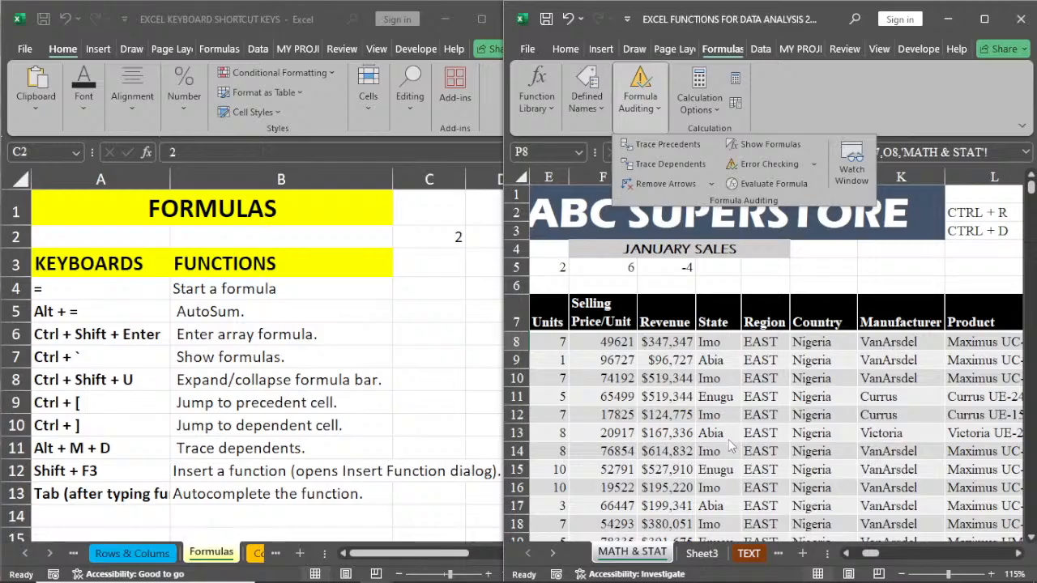
left_click(661, 393)
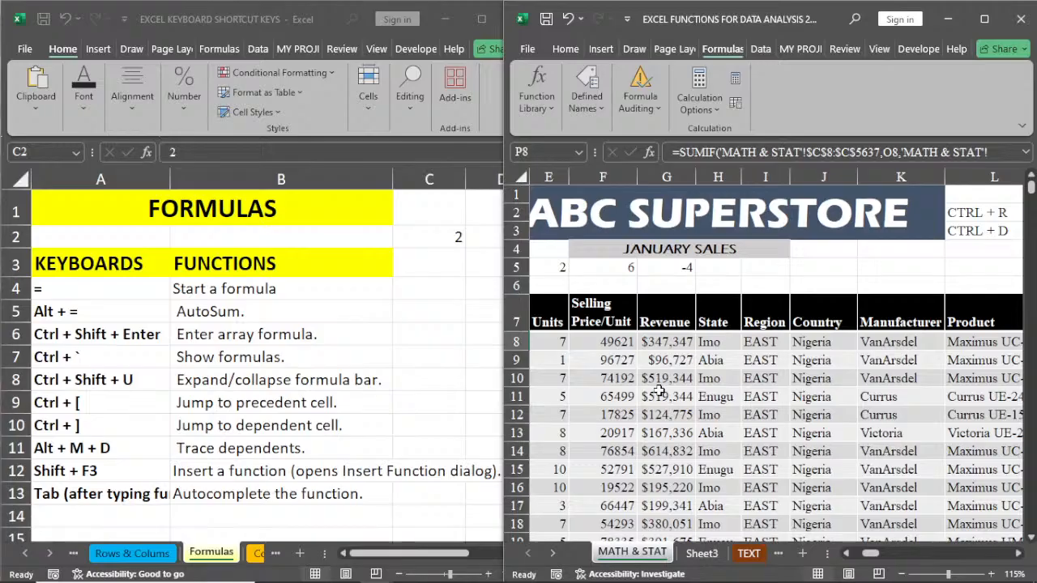
Step: Open the function arguments of the SUMIF formula in cell P8, accept them, and return to the beginning of the sales table
key("shift+F3")
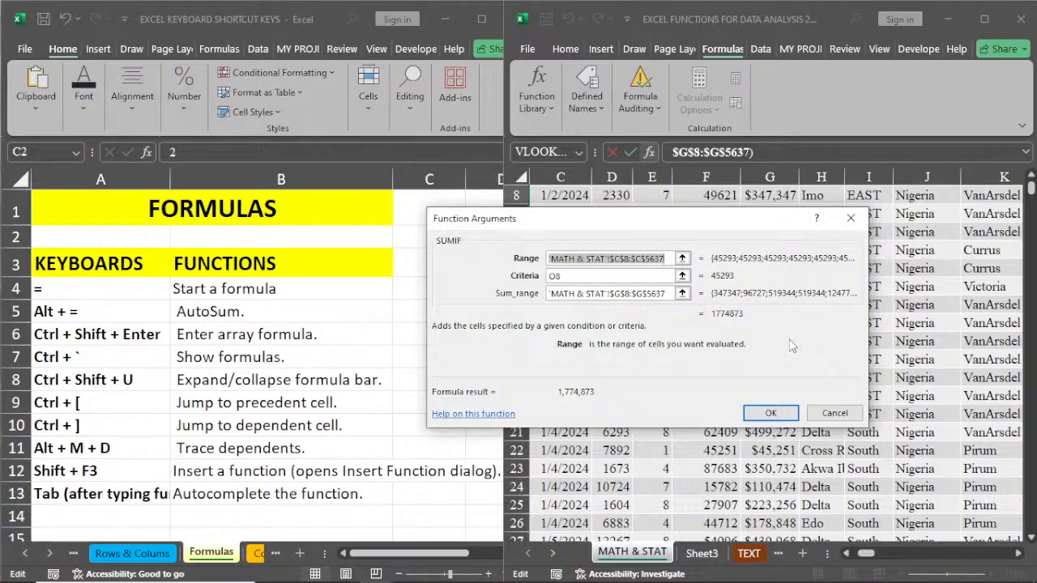
left_click(782, 415)
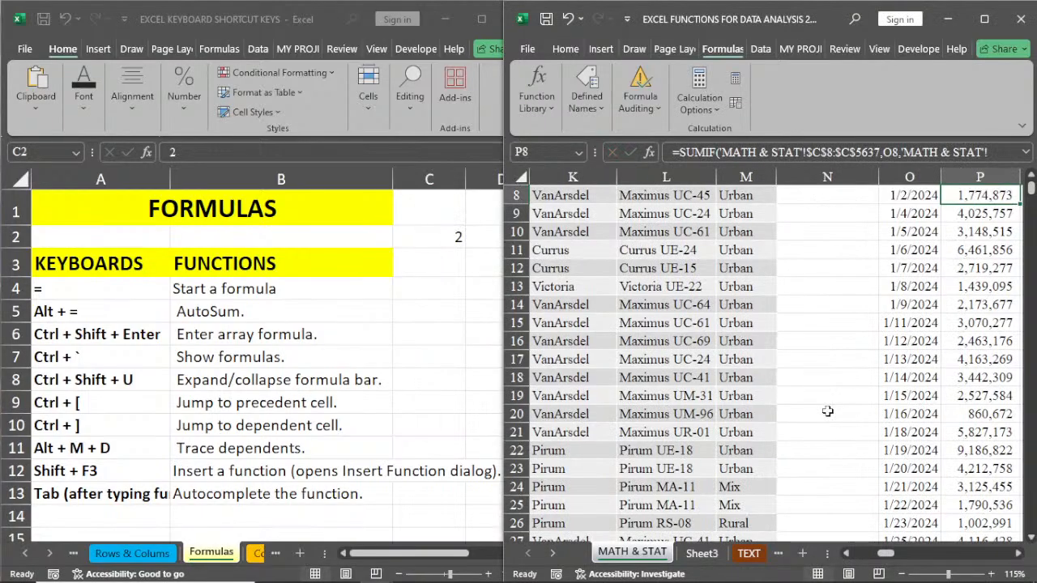
left_click_drag(886, 553, 866, 556)
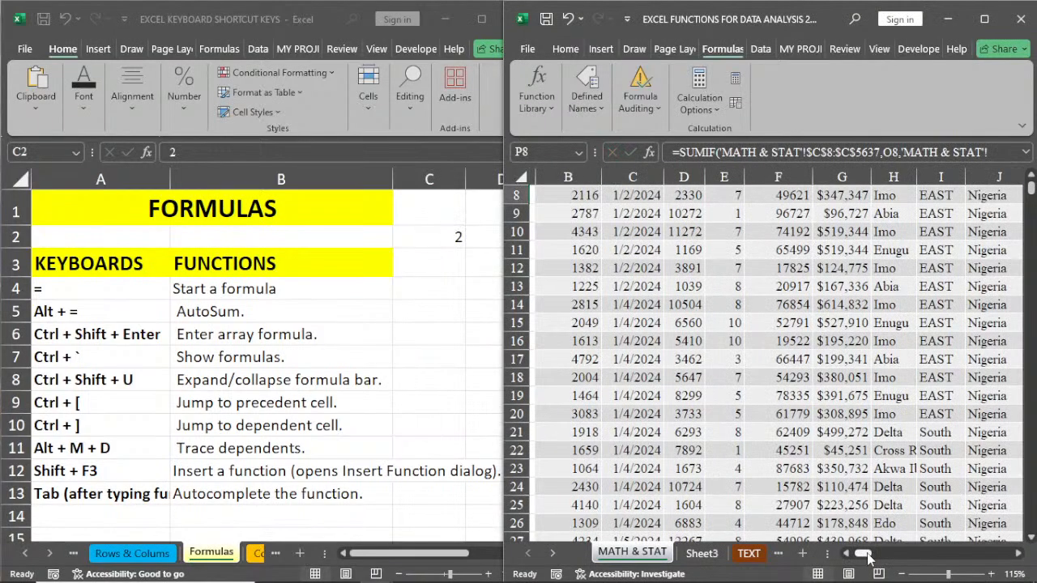
left_click_drag(1030, 188, 1029, 180)
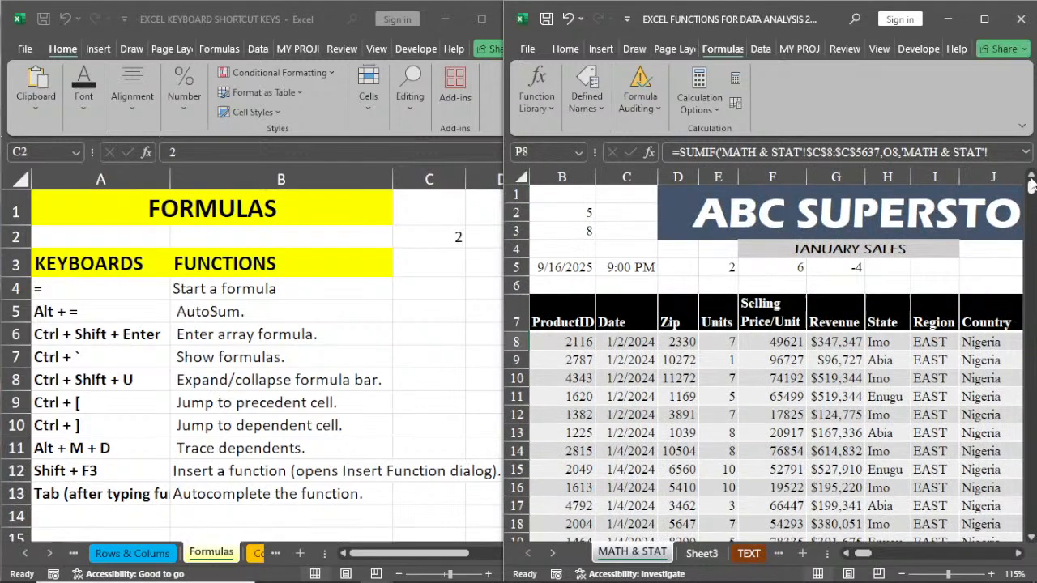
Step: Start inserting a function in cell C11 and look through the most recently used functions
left_click(648, 398)
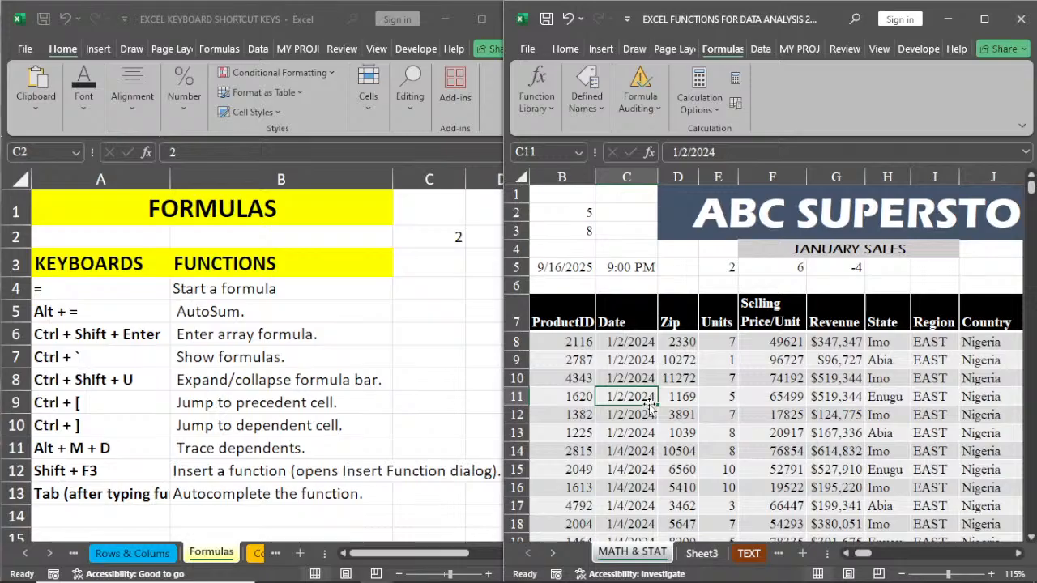
key("shift+F3")
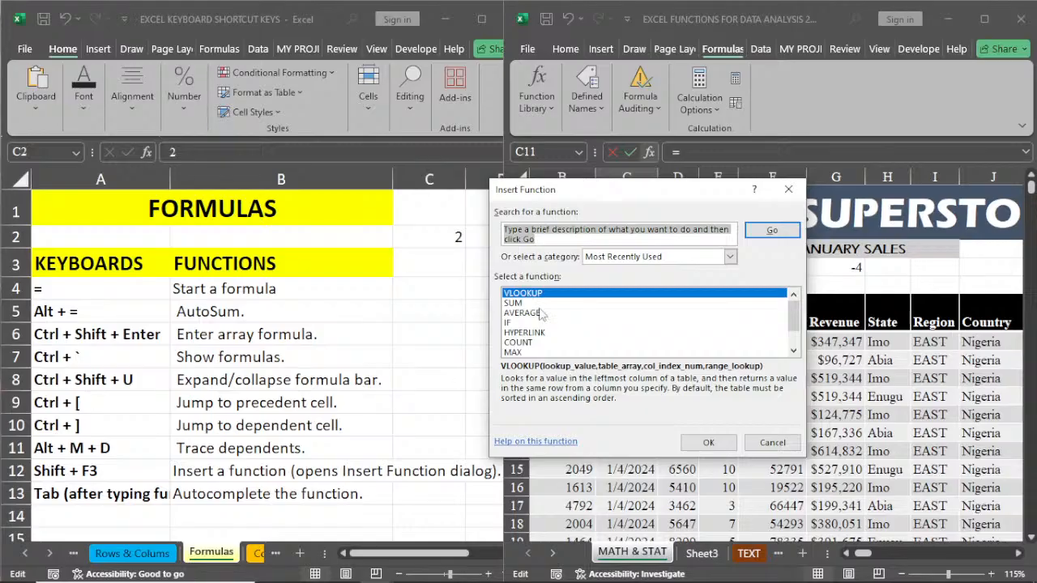
scroll(797, 344, "down", 1)
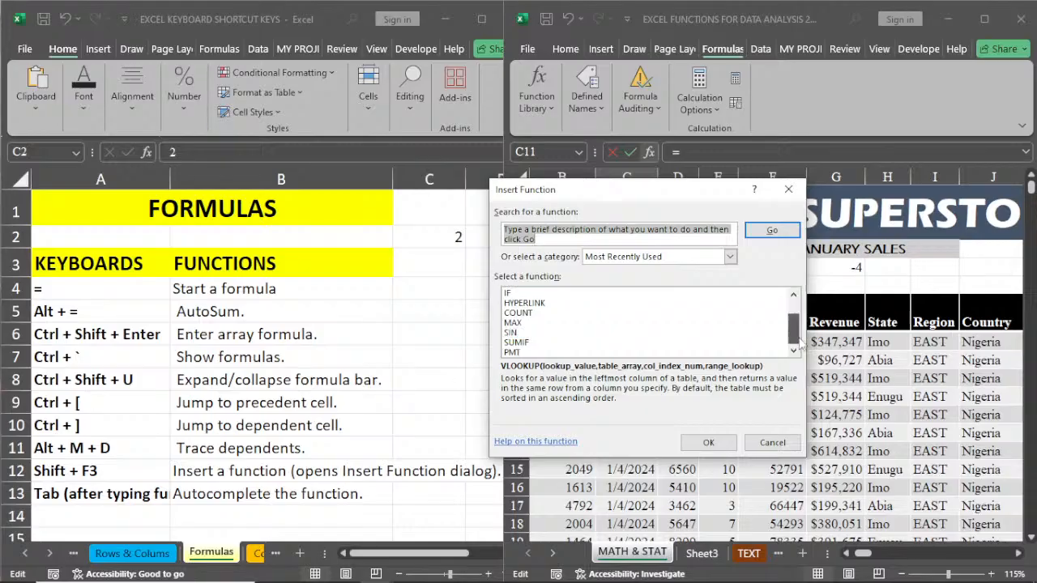
scroll(798, 344, "up", 1)
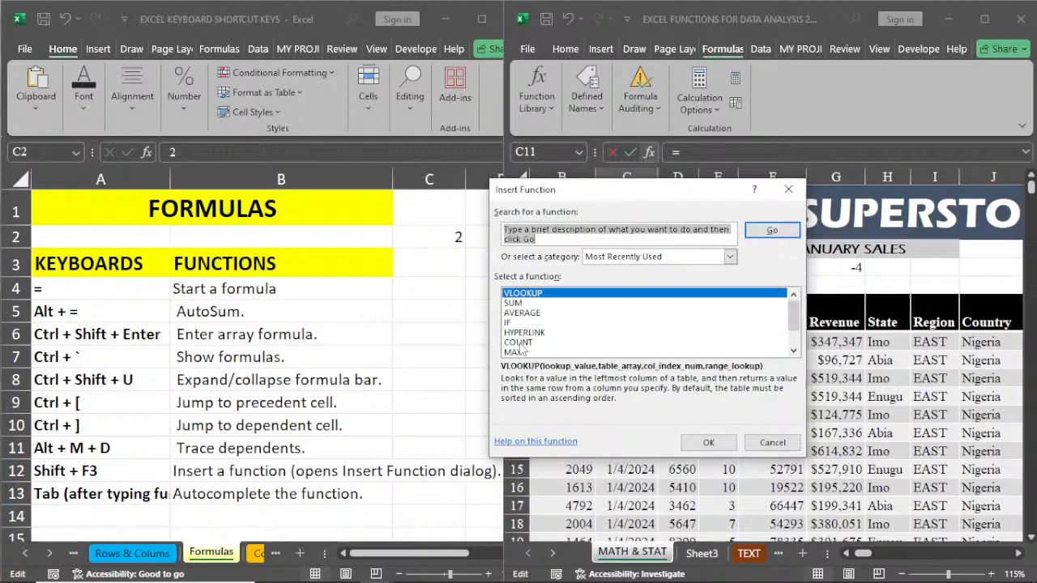
scroll(798, 354, "down", 1)
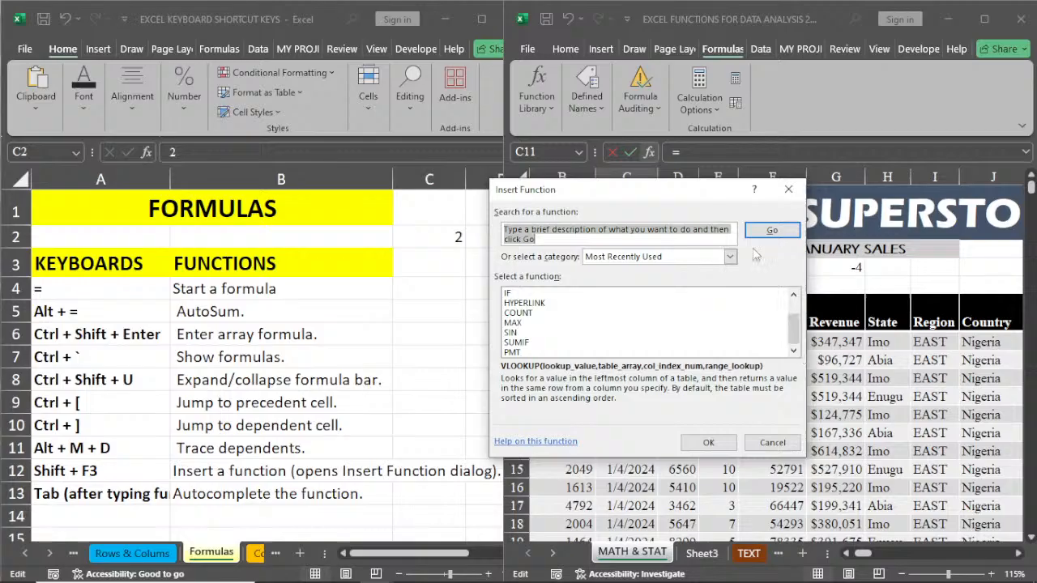
Step: Show the All function category, look through its full list and the other categories, and close Insert Function without inserting anything
left_click(730, 256)
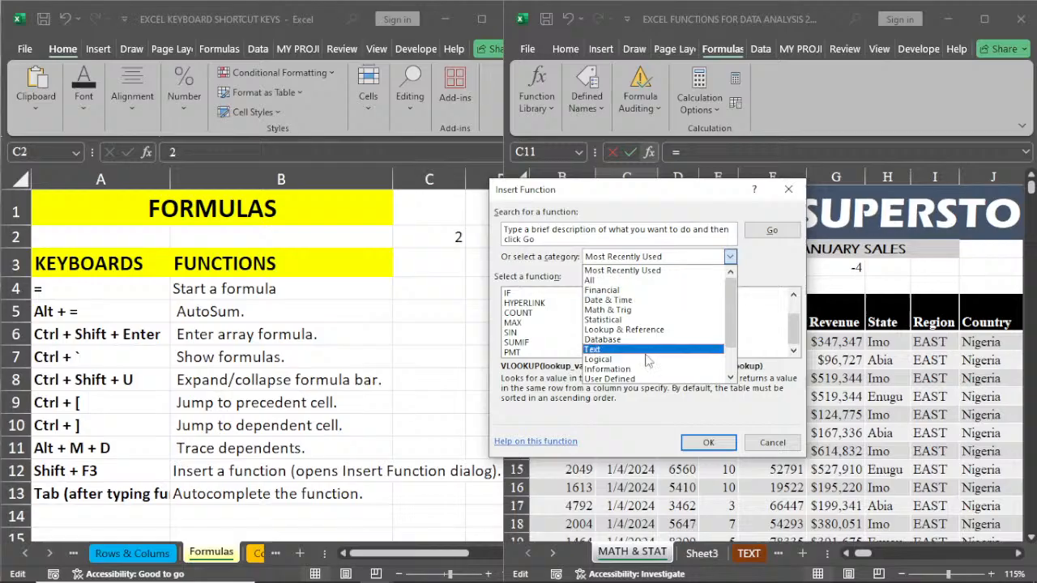
left_click_drag(731, 342, 730, 301)
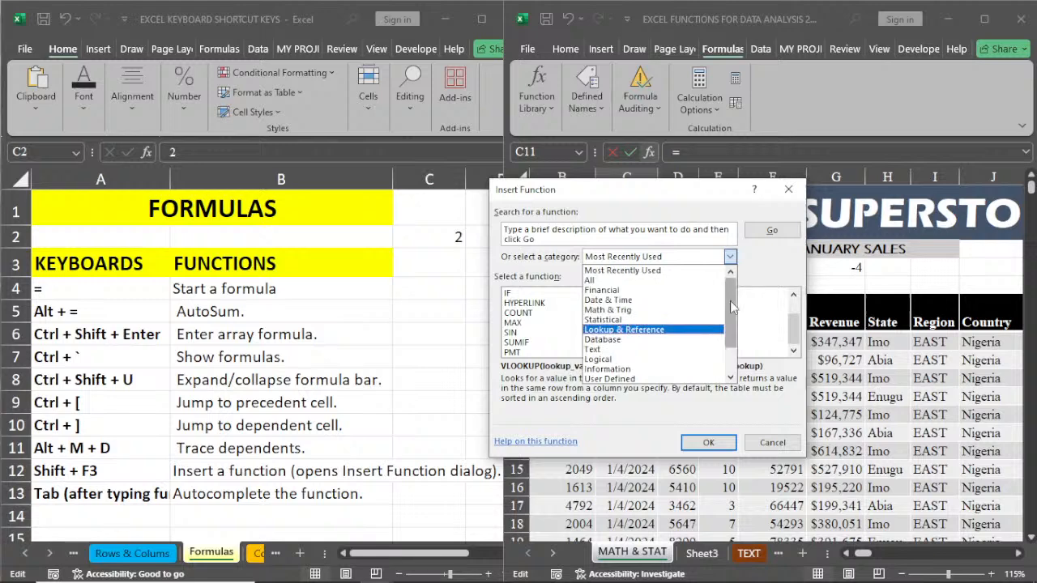
left_click(616, 280)
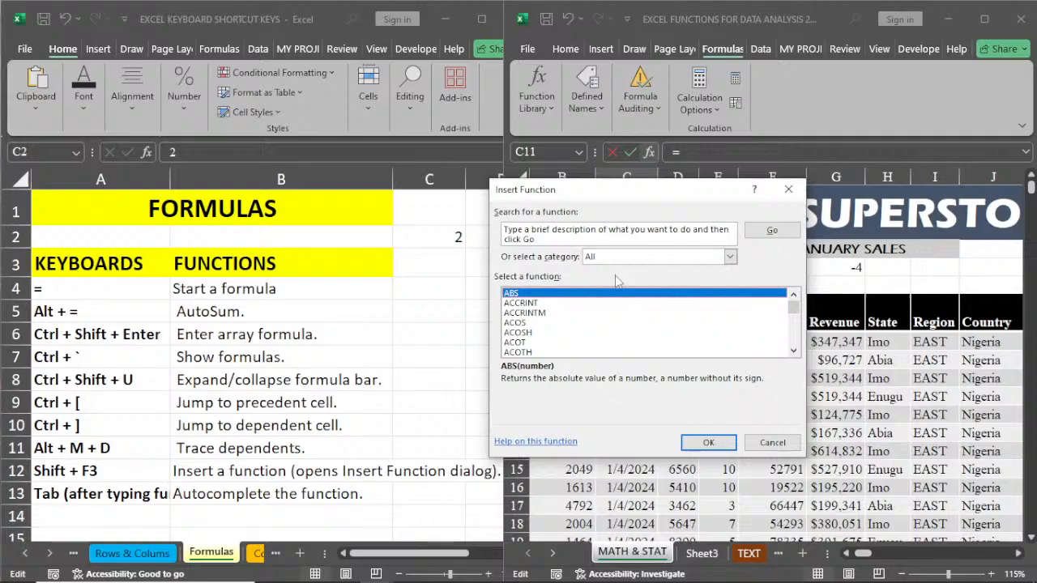
left_click_drag(793, 308, 802, 364)
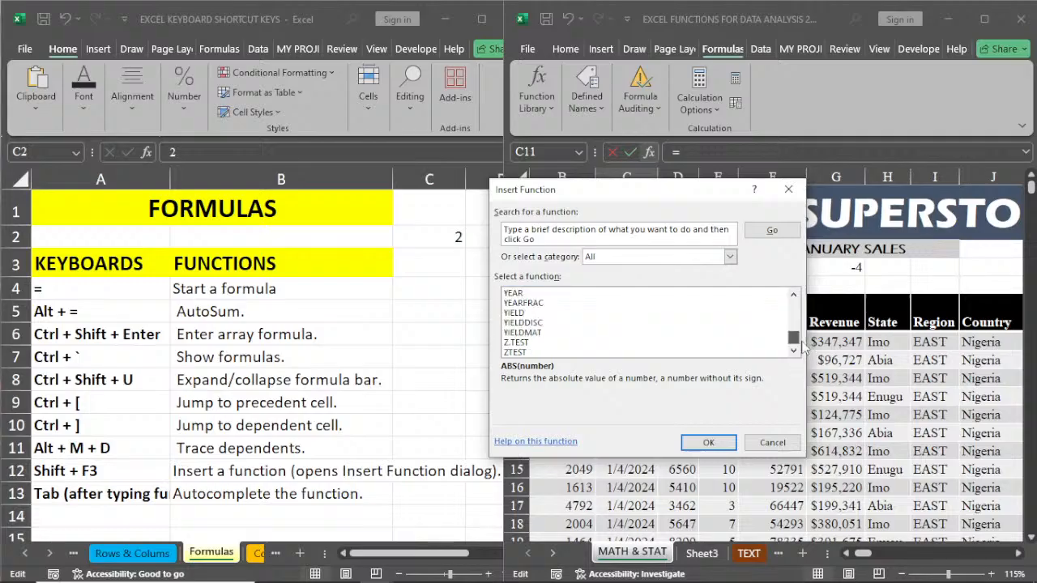
left_click_drag(794, 338, 794, 302)
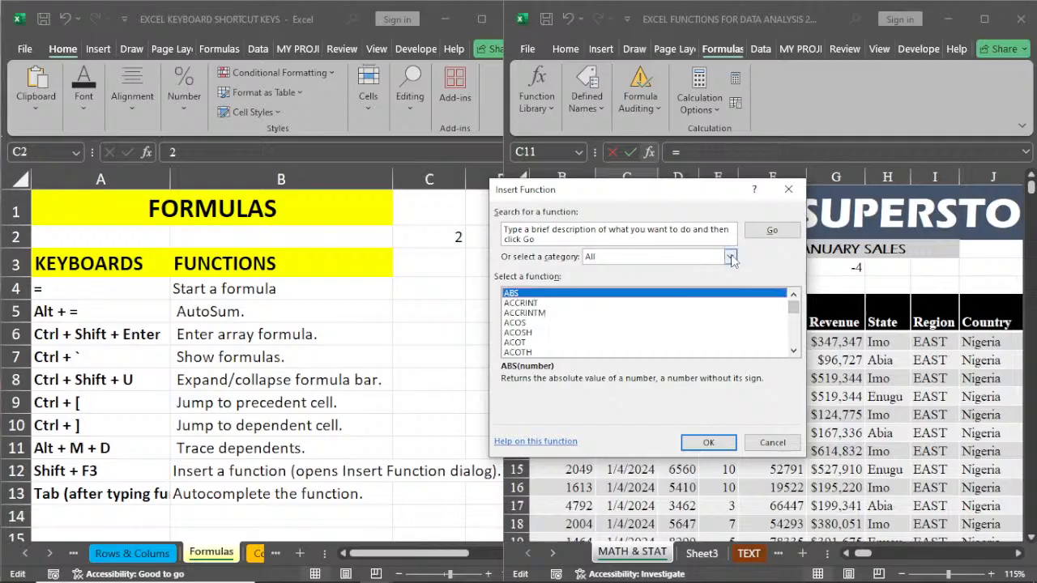
left_click(730, 256)
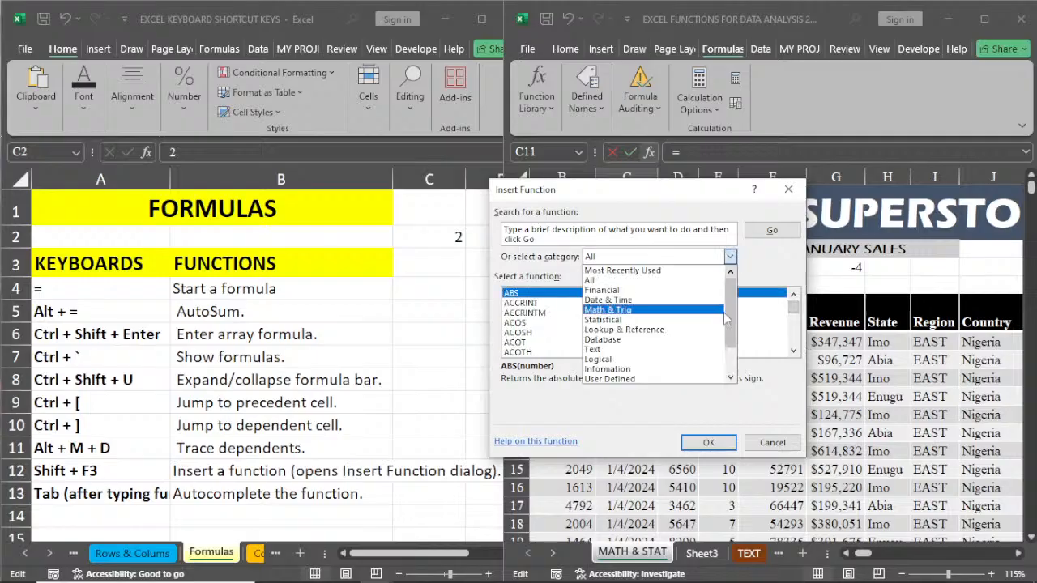
key("Escape")
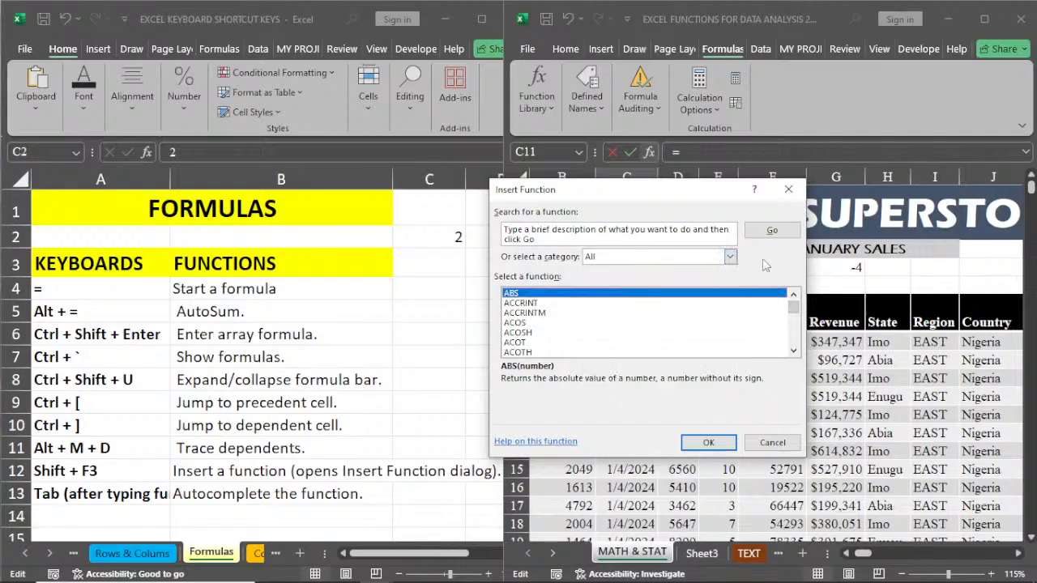
left_click(788, 189)
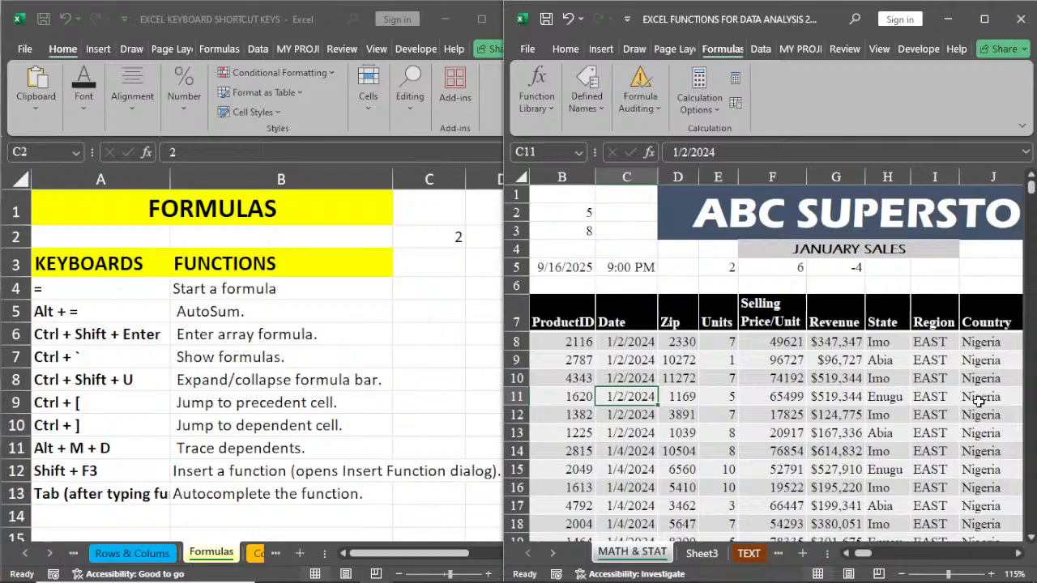
Step: Start a formula with XL in empty cell N3 and autocomplete it to =XLOOKUP(
scroll(979, 401, "right", 5)
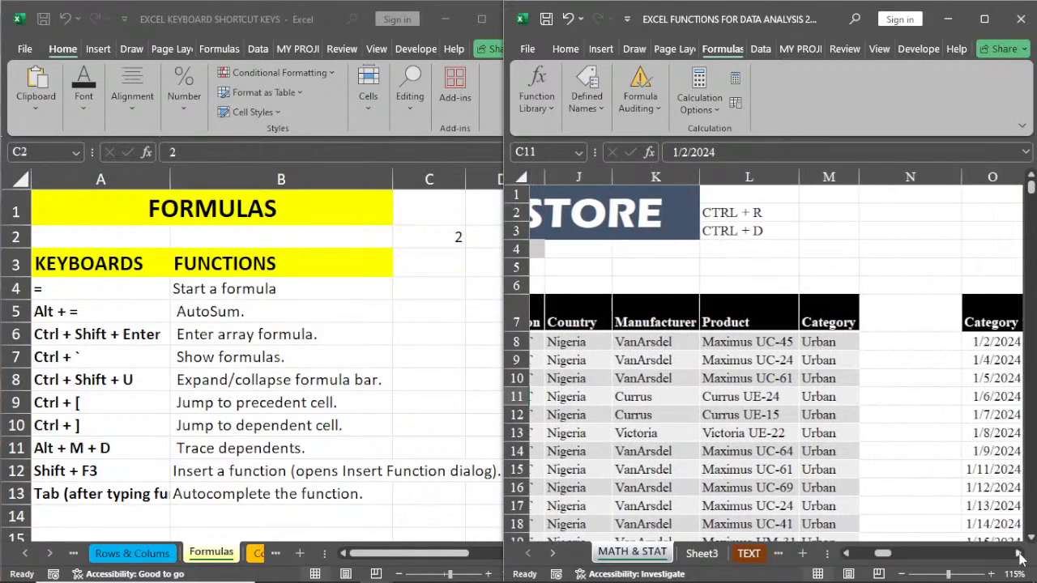
left_click(860, 231)
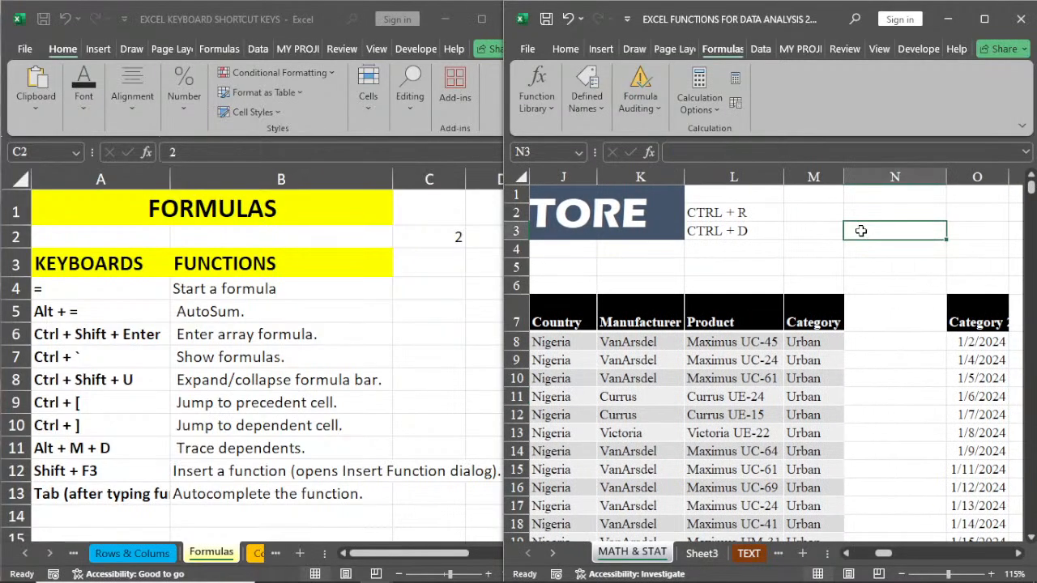
type("=")
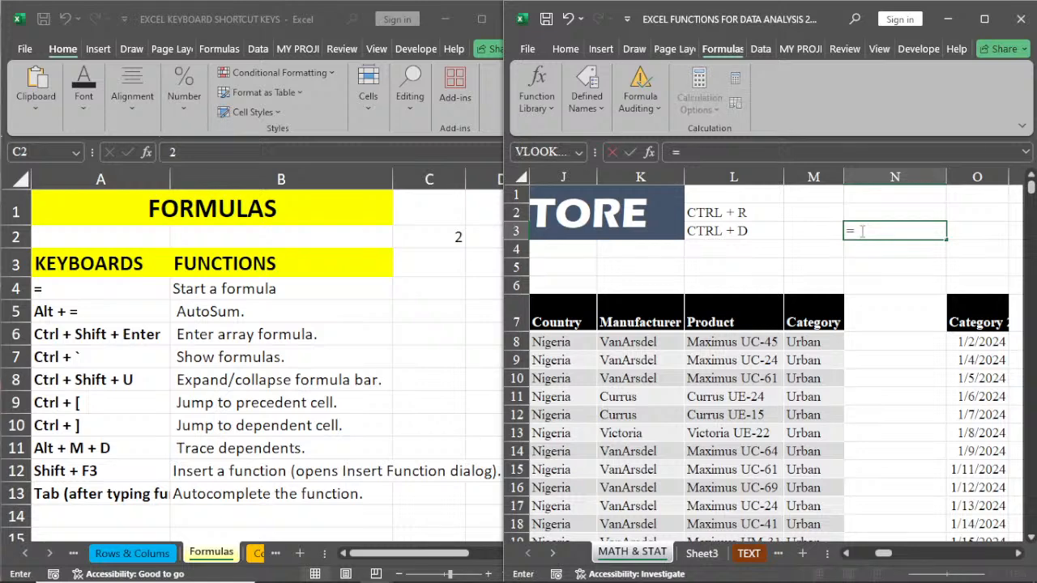
type("X")
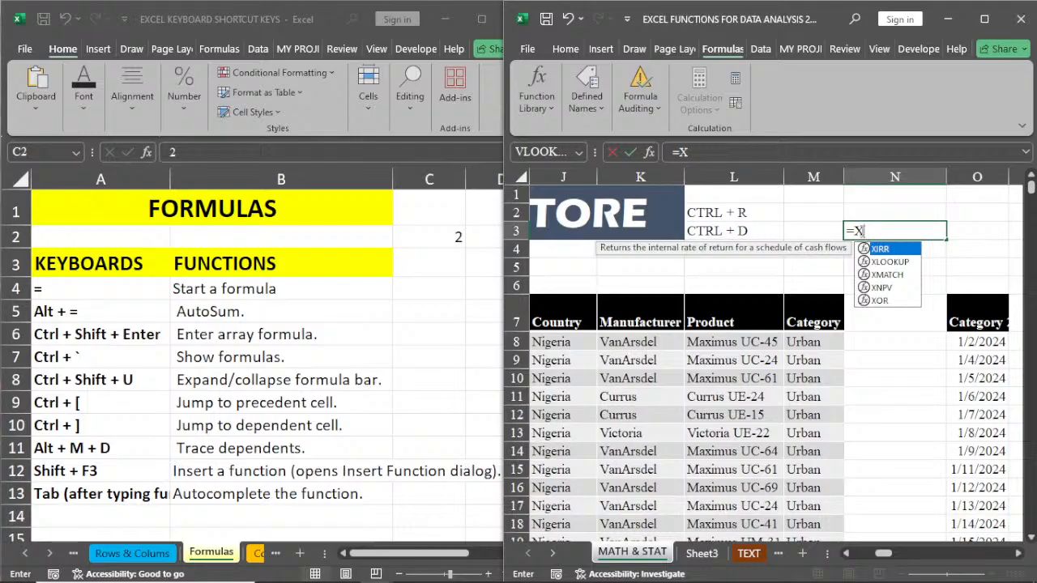
type("L")
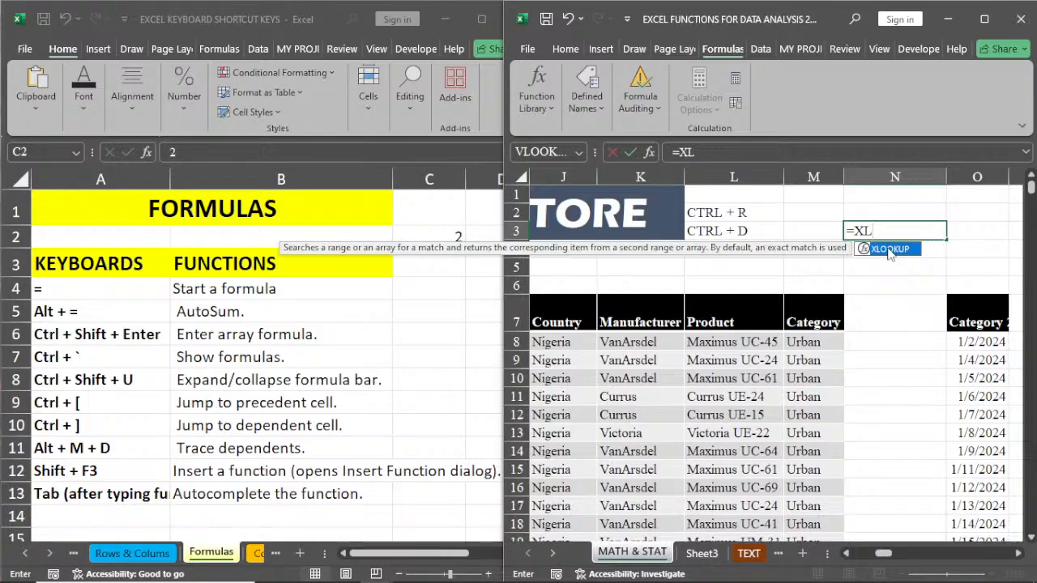
key("Tab")
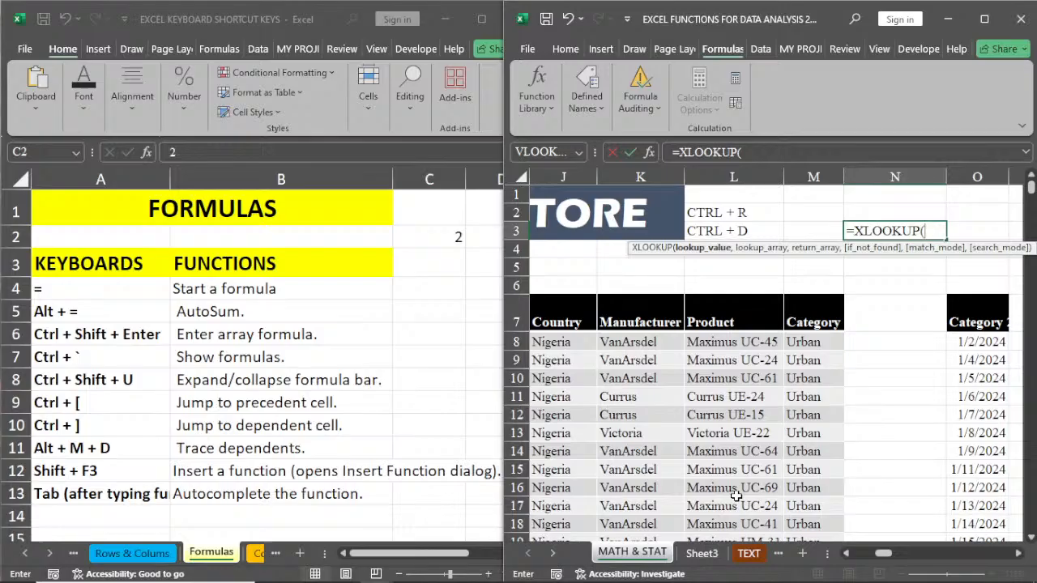
Step: Replace the XLOOKUP entry in cell N3 with VL and autocomplete it to =VLOOKUP(
key("BackSpace")
key("BackSpace")
key("BackSpace")
key("BackSpace")
key("BackSpace")
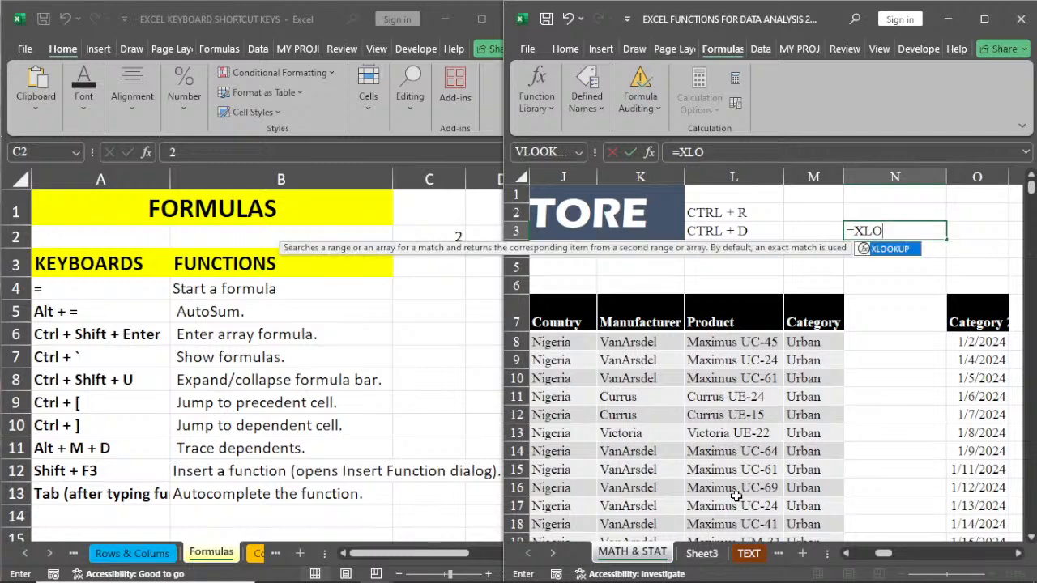
key("BackSpace")
key("BackSpace")
key("BackSpace")
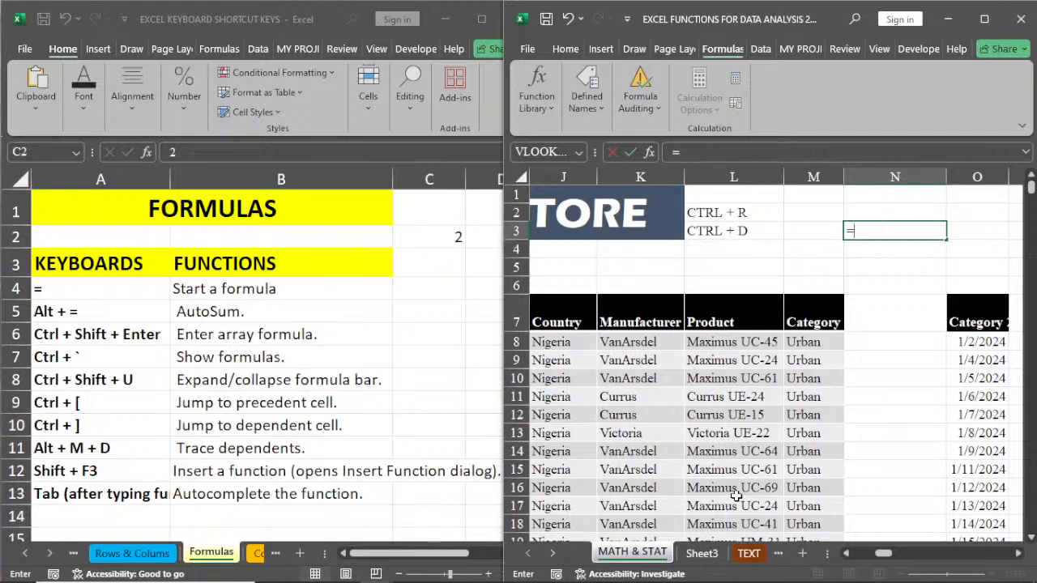
type("VL")
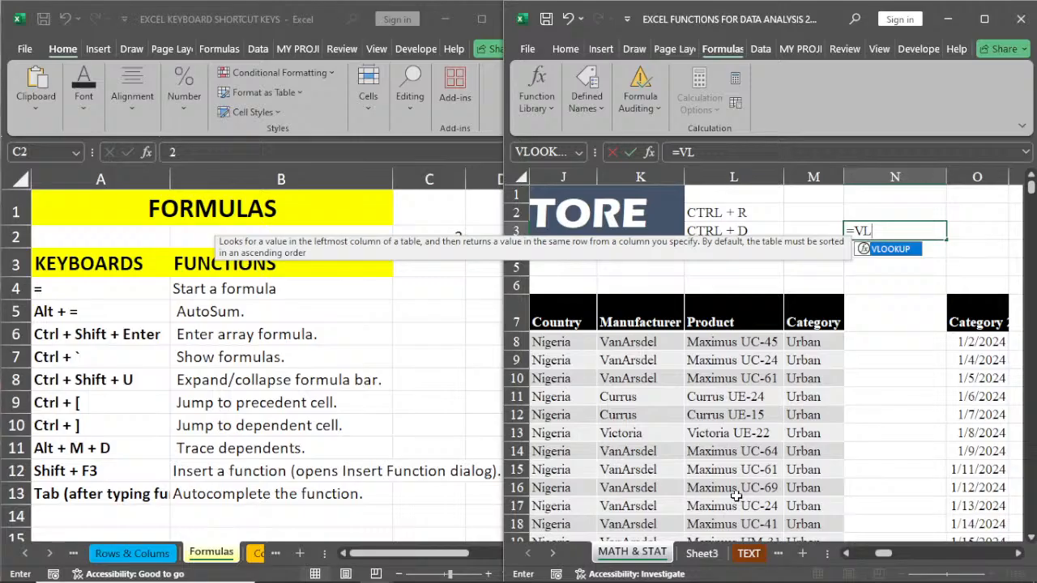
key("Tab")
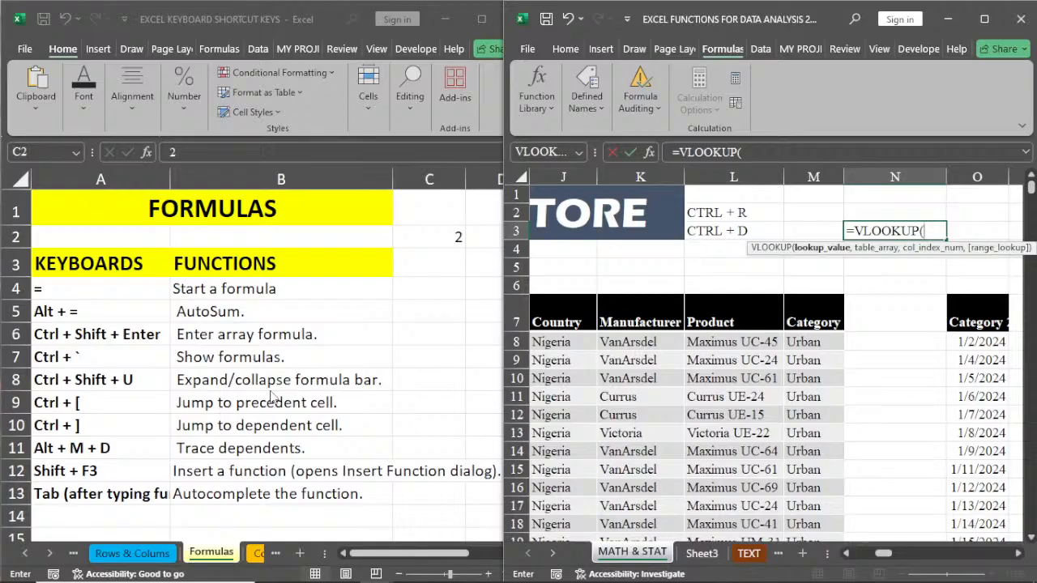
Step: Try to open the Copy, Paste & Clipboard sheet during formula entry, and discard the unfinished VLOOKUP formula in N3
left_click(254, 564)
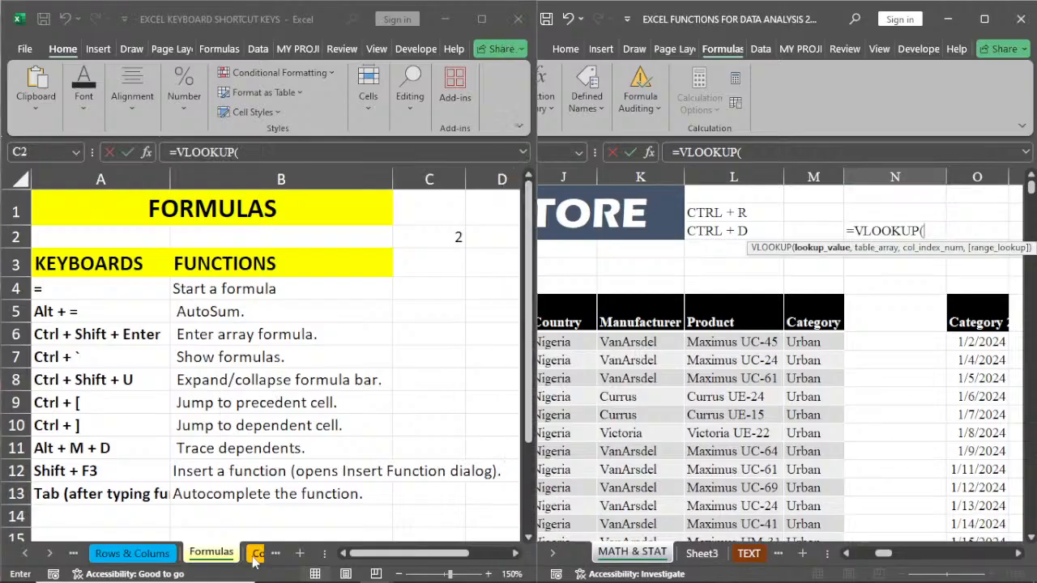
left_click(256, 555)
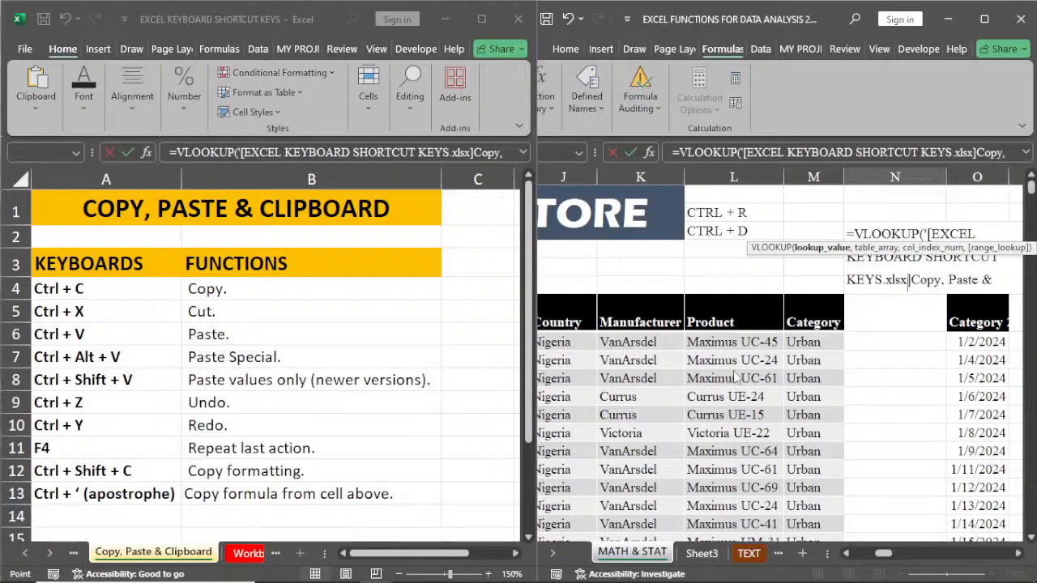
left_click(640, 359)
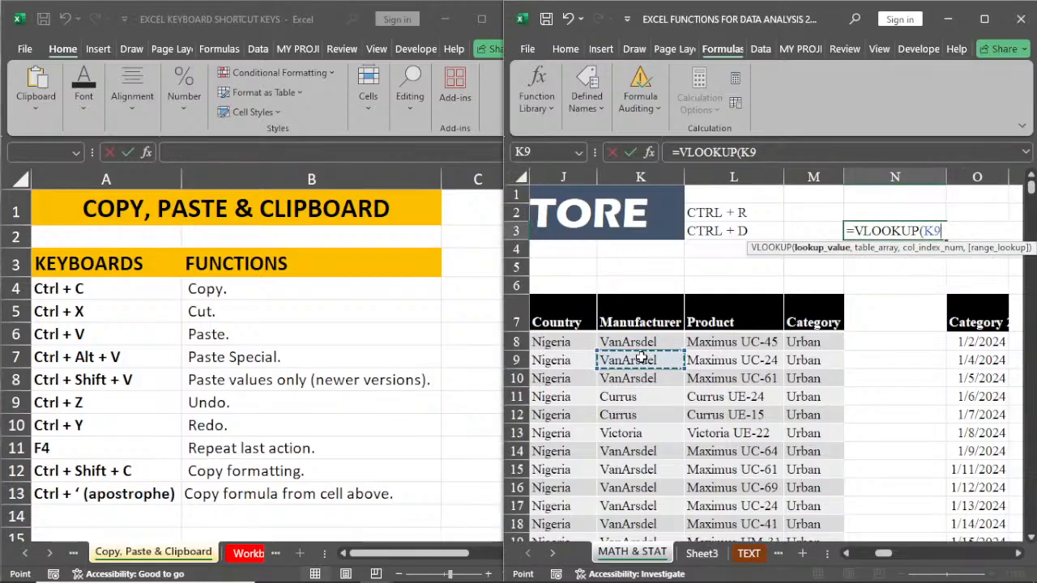
key("BackSpace")
key("BackSpace")
key("BackSpace")
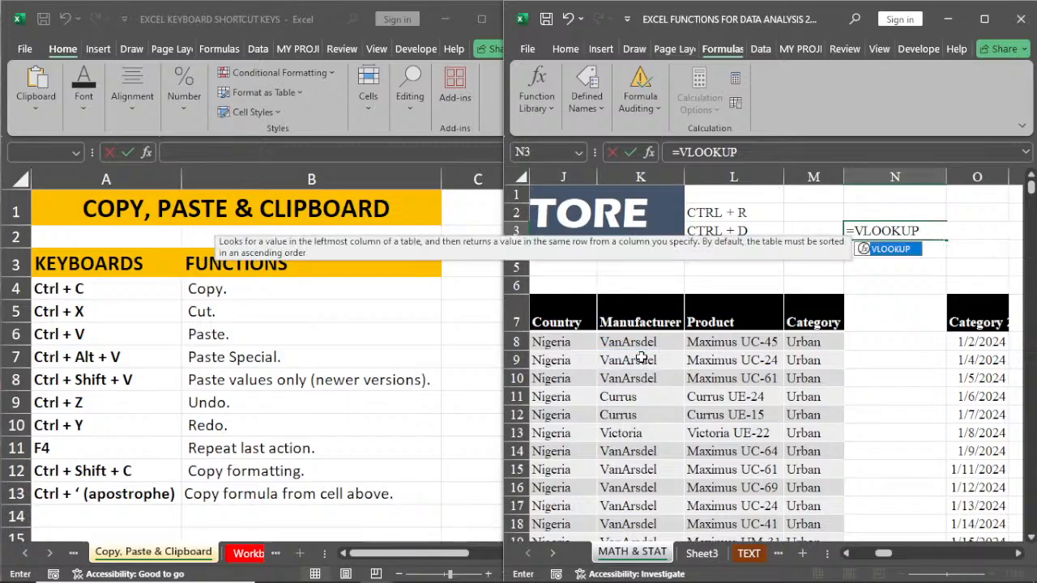
key("Escape")
Step: Copy Manufacturer cell K9 and show the Copy, Paste & Clipboard sheet in the keyboard shortcut workbook
left_click(640, 360)
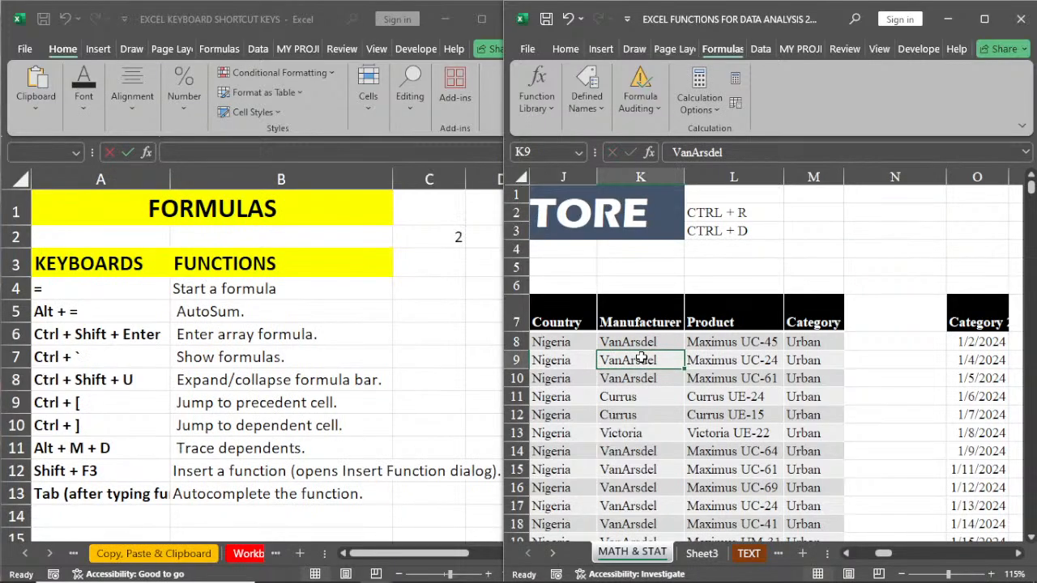
key("ctrl+c")
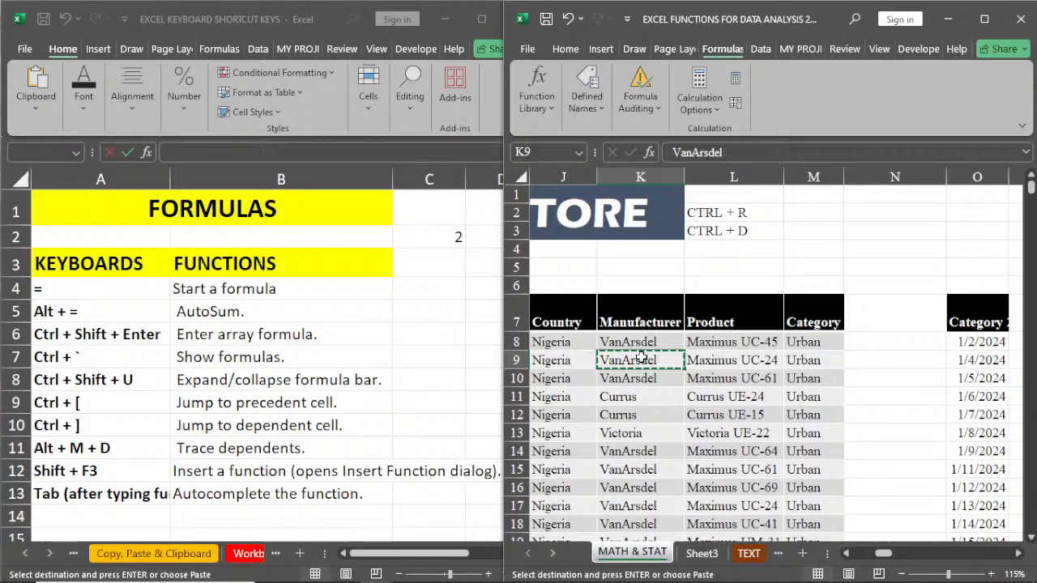
left_click(166, 557)
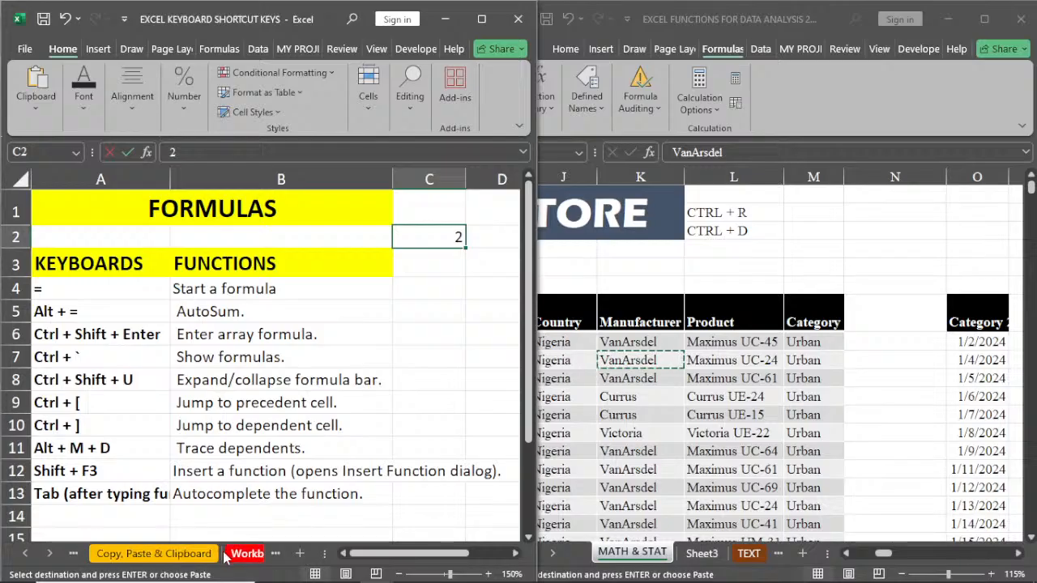
left_click(189, 556)
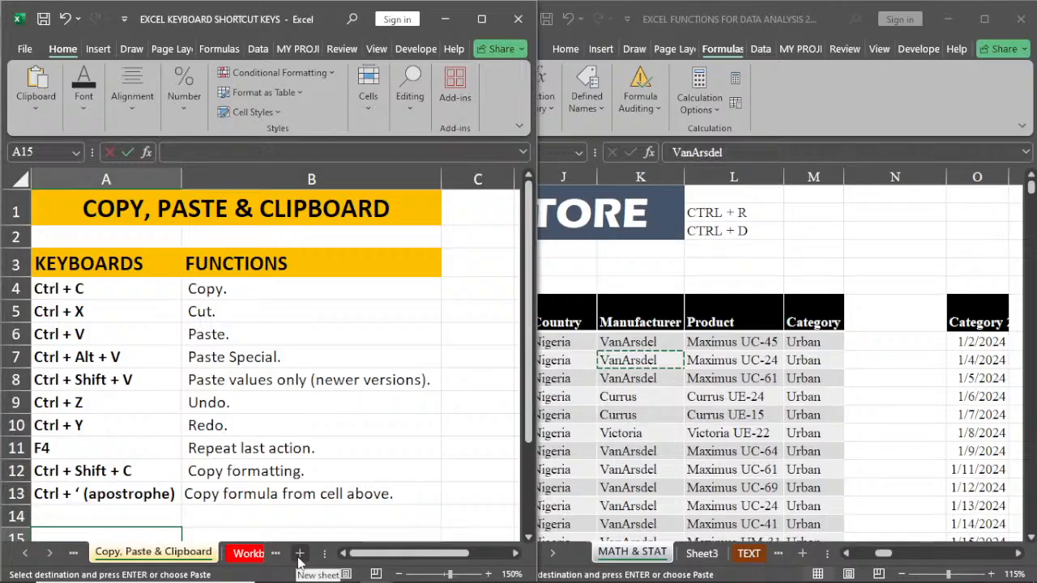
Step: Copy cell A15 of the Copy, Paste & Clipboard sheet, cancel the copy, and return to the MATH & STAT sheet
key("ctrl+c")
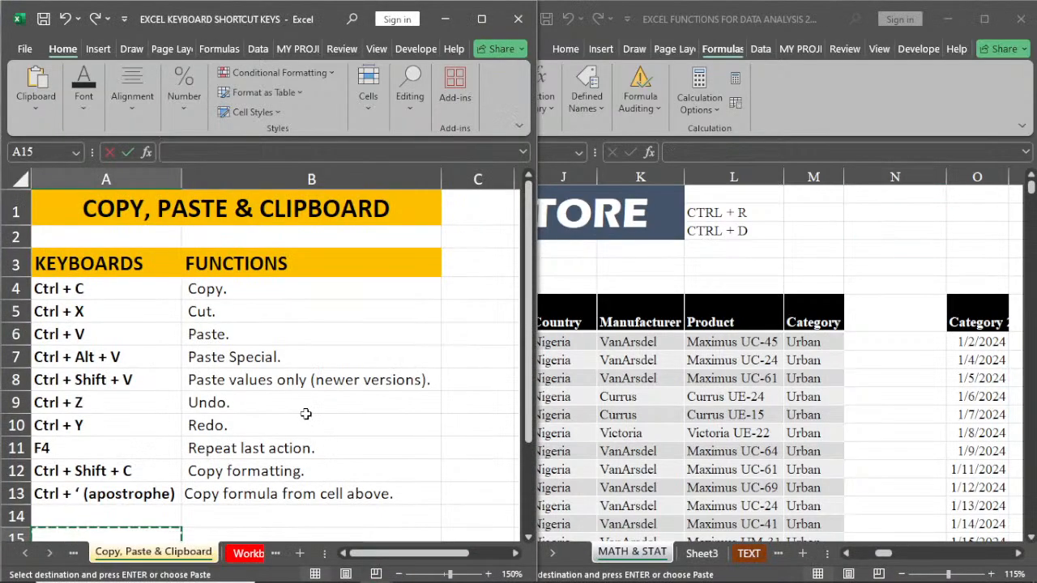
left_click(341, 357)
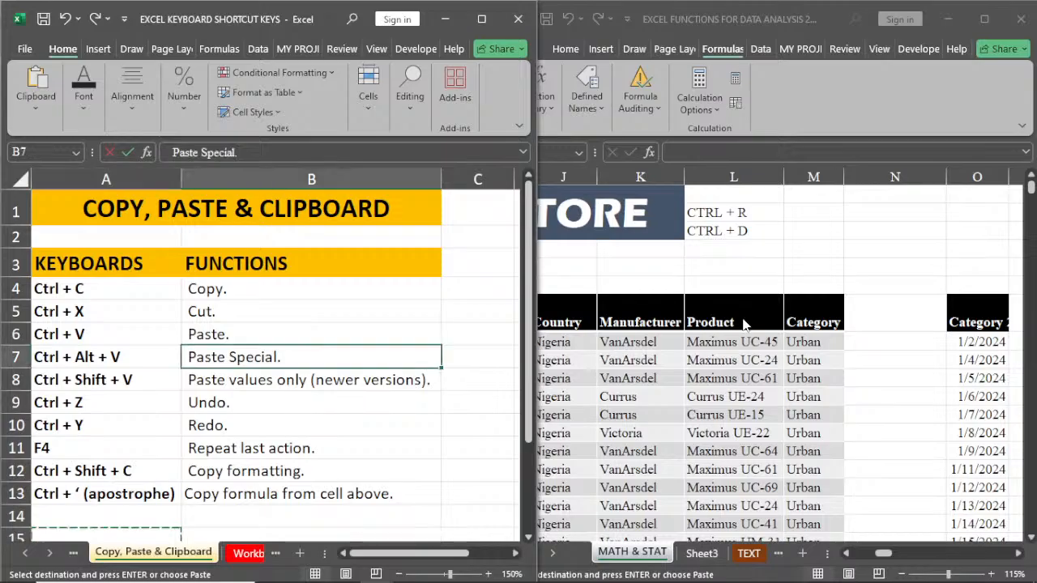
key("Escape")
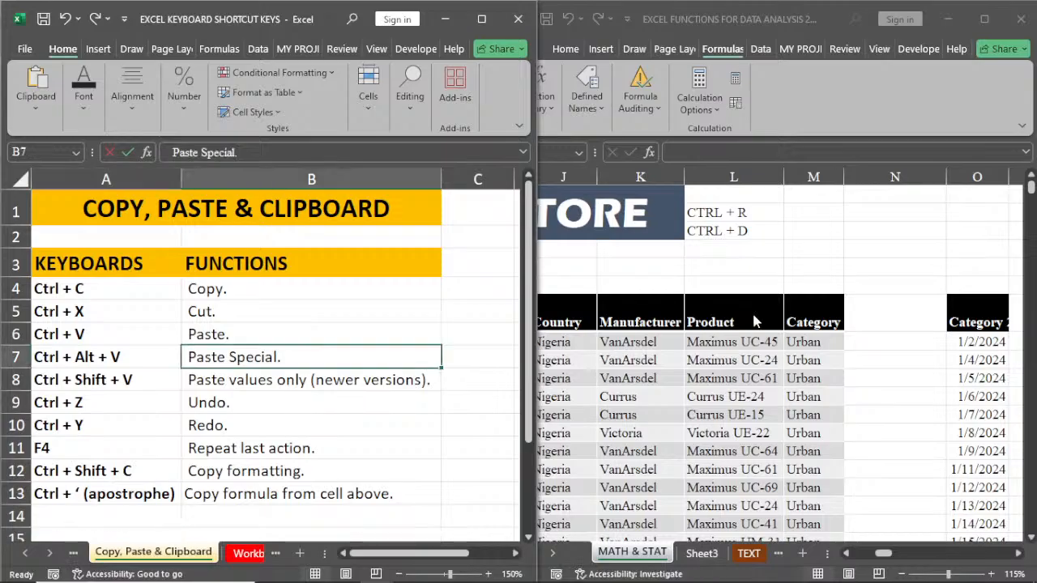
left_click(753, 321)
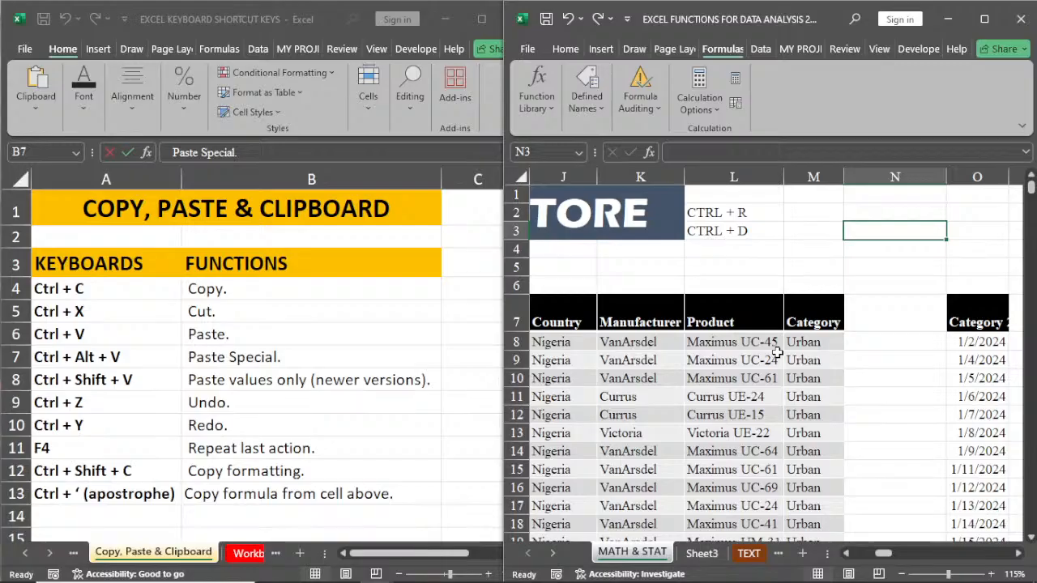
Step: Move the CTRL + D entry from cell L3 to cell N2 with cut and paste
left_click(740, 230)
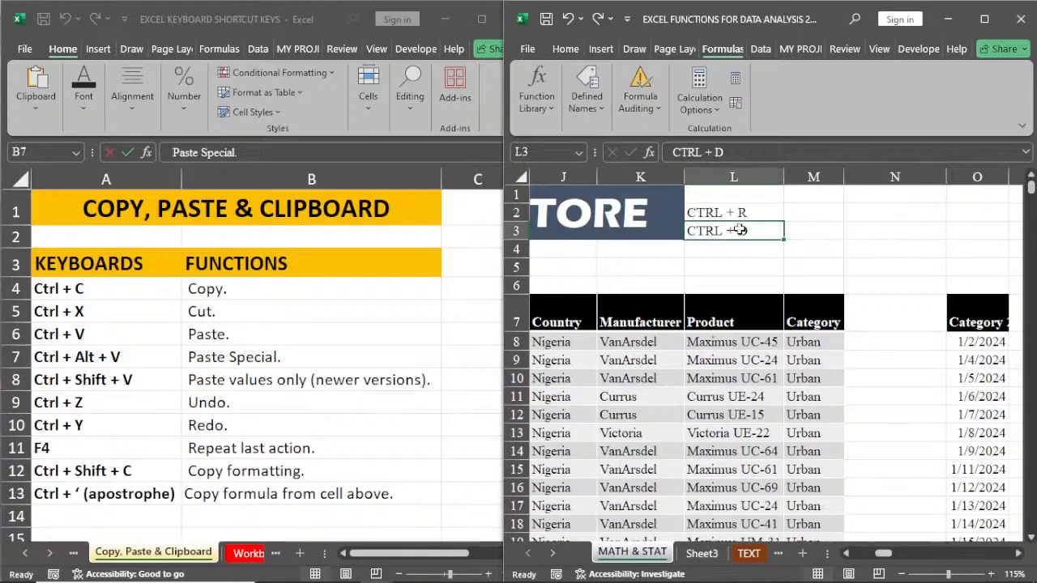
key("ctrl+c")
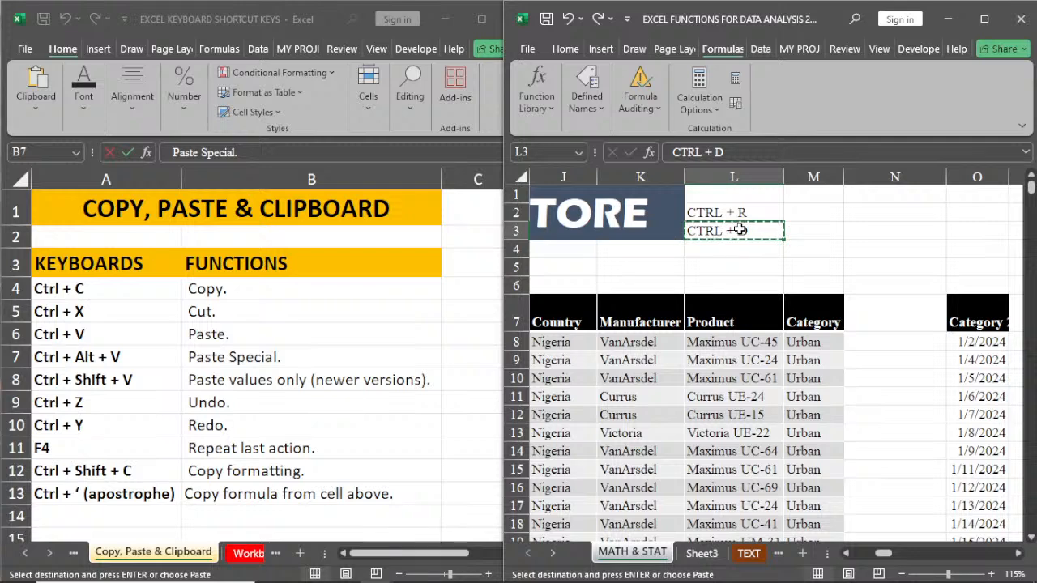
left_click(877, 212)
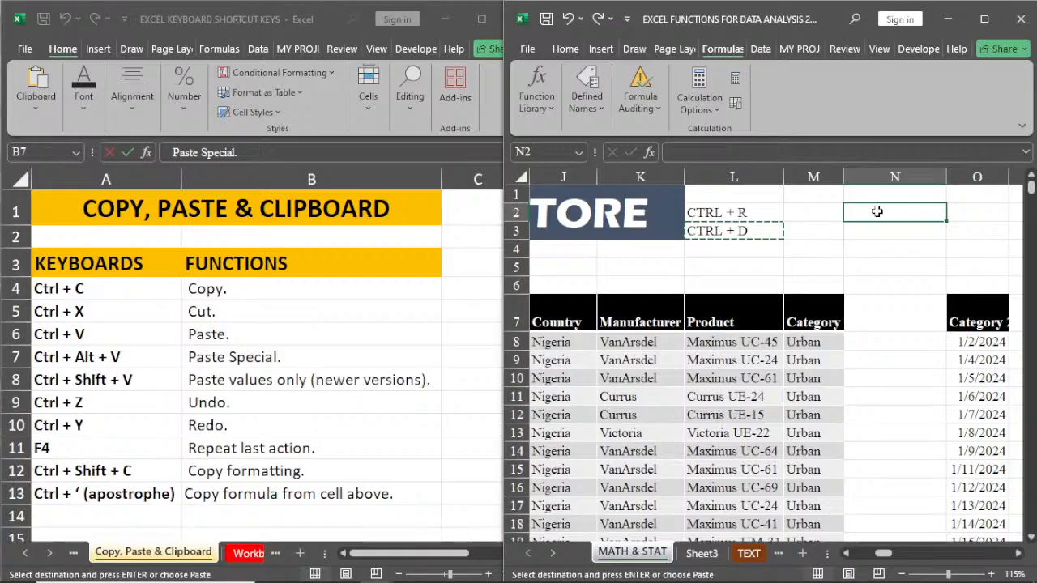
key("ctrl+v")
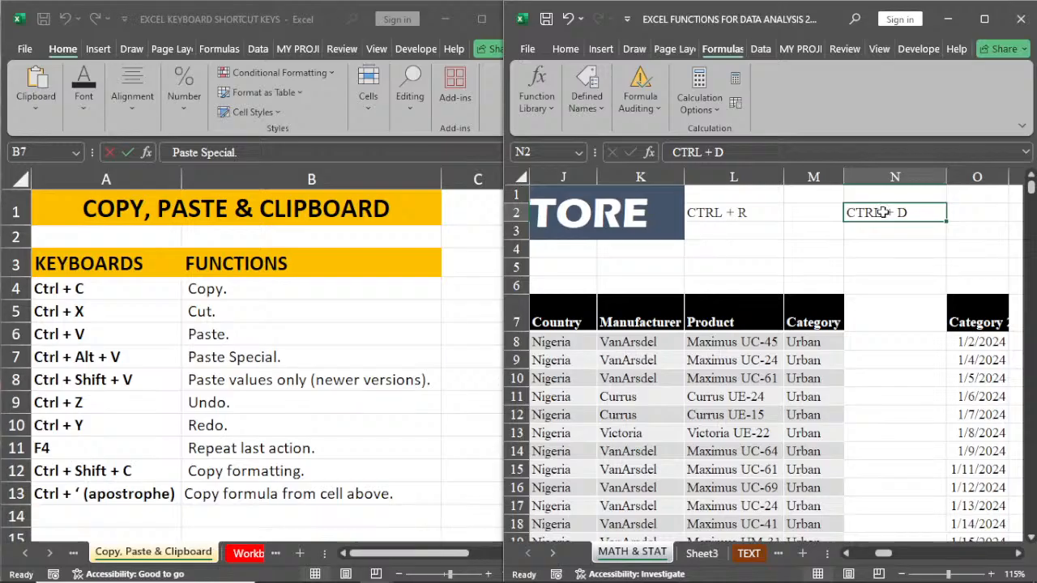
Step: Copy the CTRL + R entry from cell L2 and paste it into cell N3
left_click(717, 212)
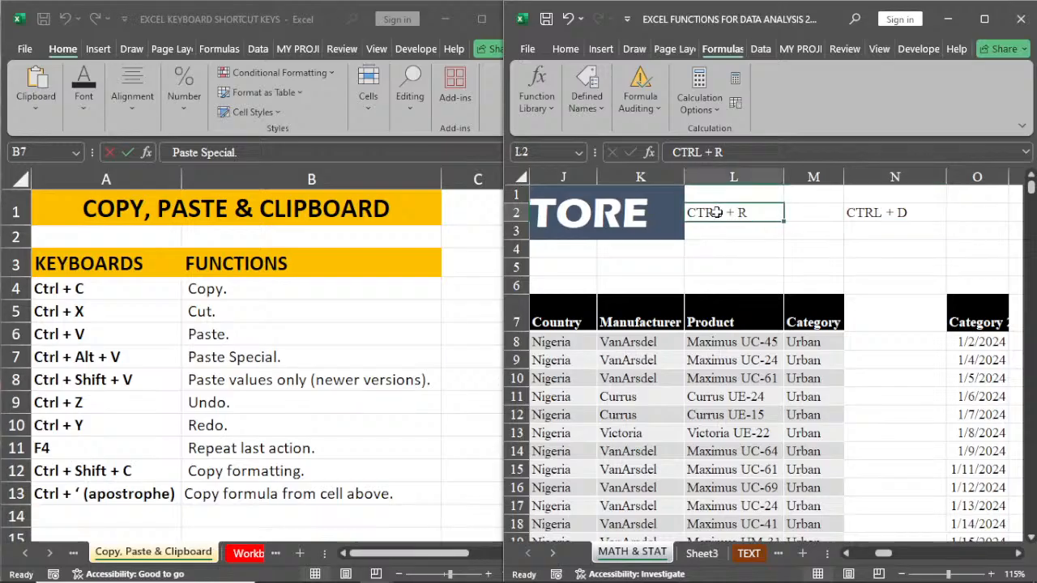
key("ctrl+c")
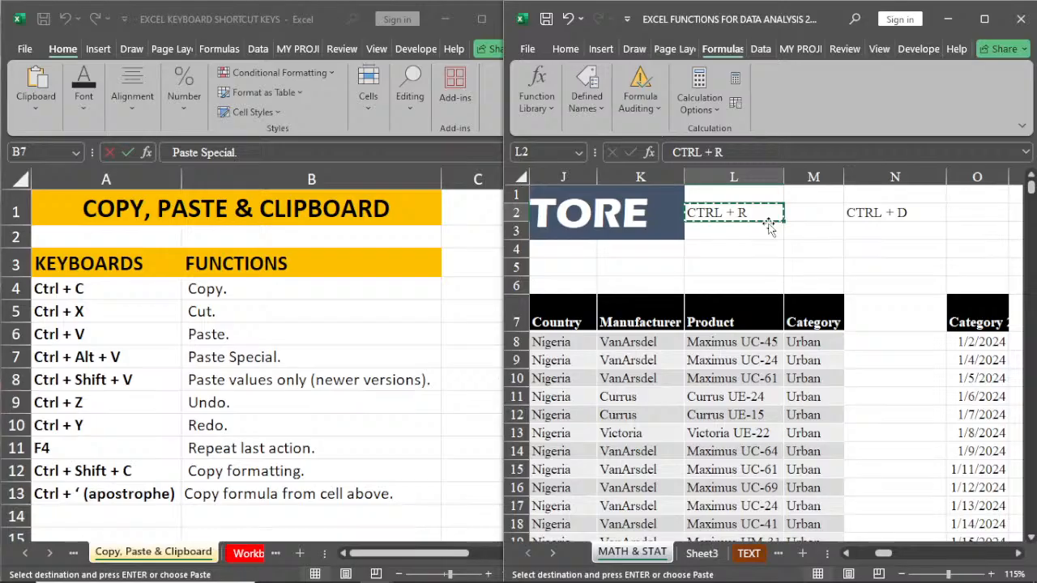
left_click(864, 233)
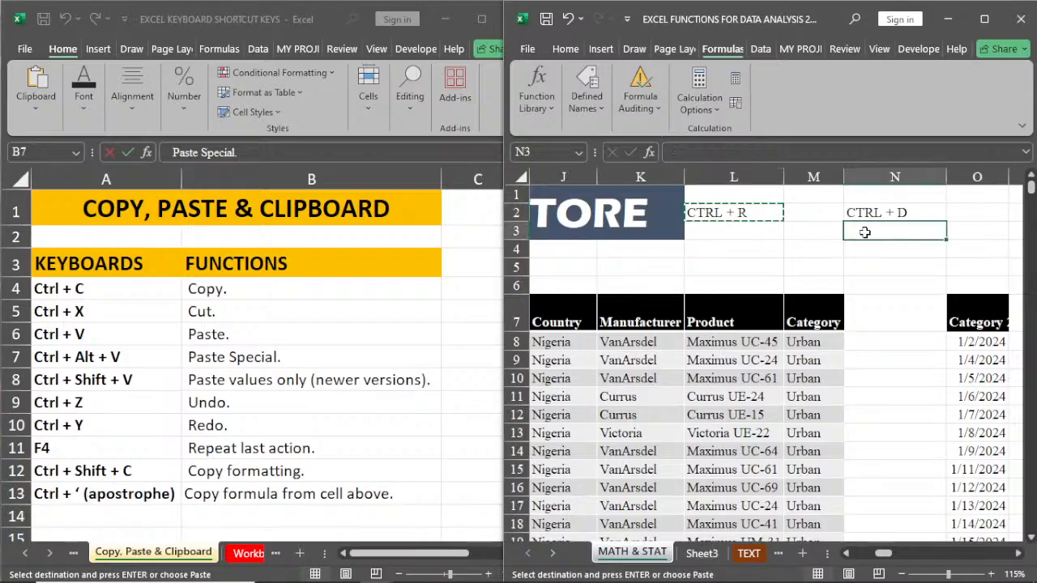
key("ctrl+v")
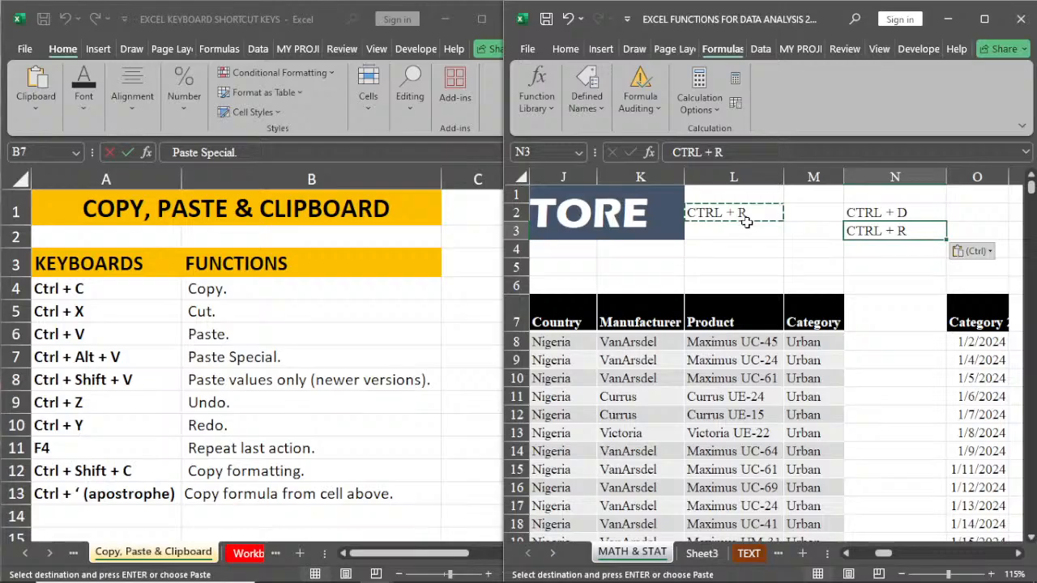
Step: Clear the contents of range L1:N4 on the MATH & STAT sheet
left_click_drag(745, 223, 888, 247)
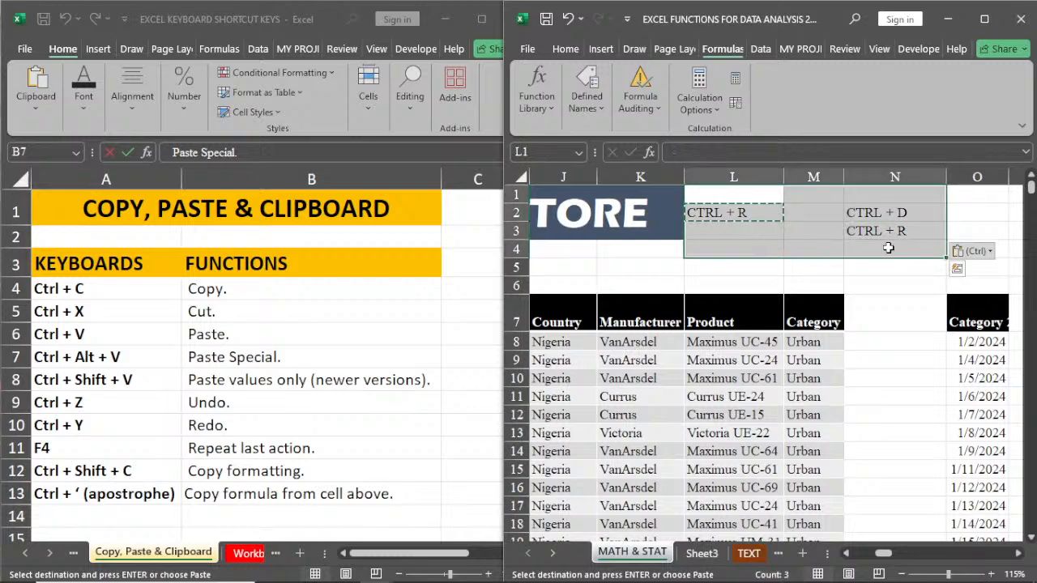
key("Delete")
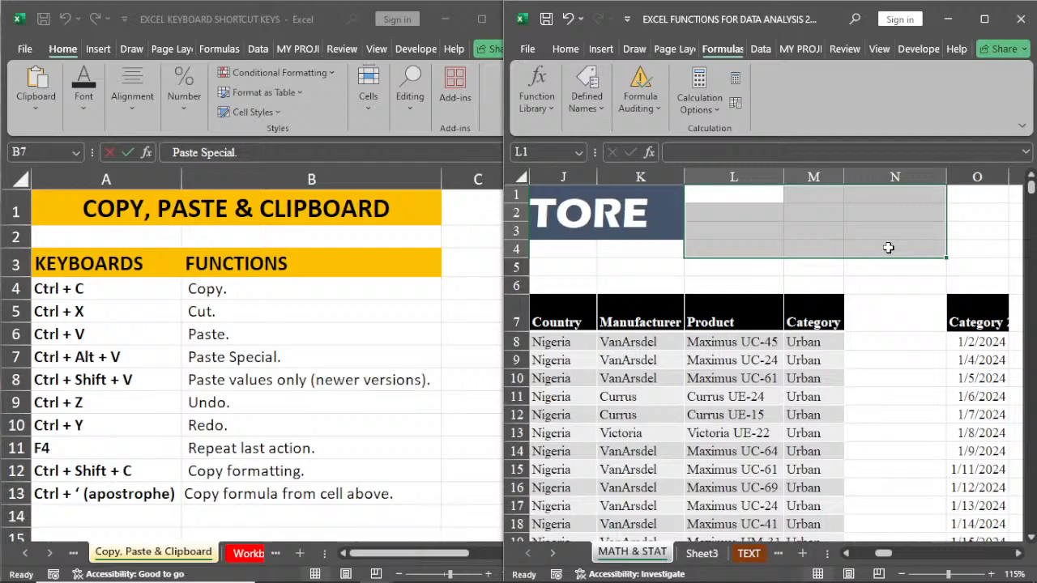
left_click(738, 400)
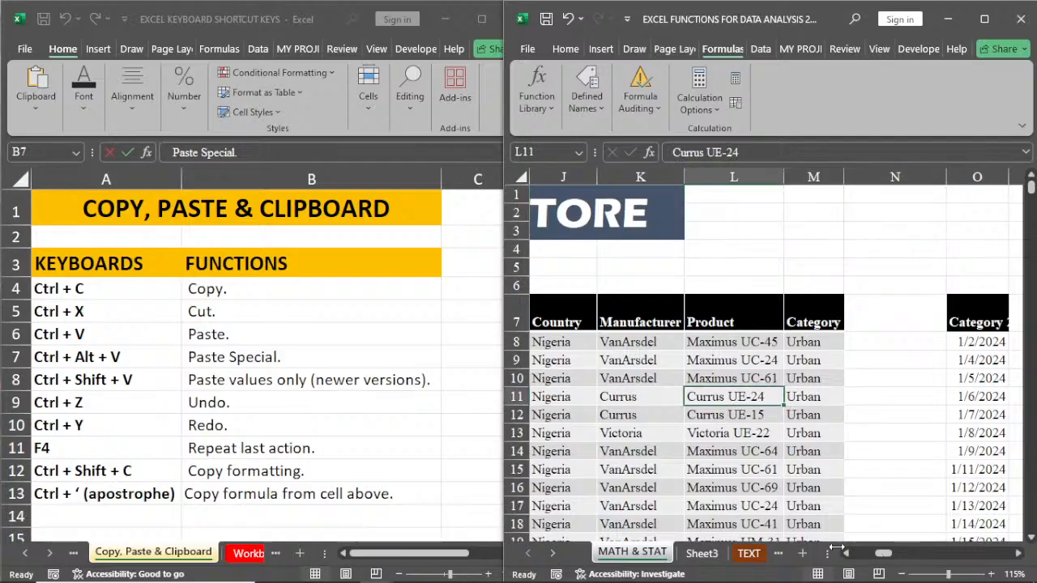
Step: Switch from the MATH & STAT sheet to Sheet3 and deselect its block of numbers
left_click_drag(875, 553, 865, 554)
left_click(778, 414)
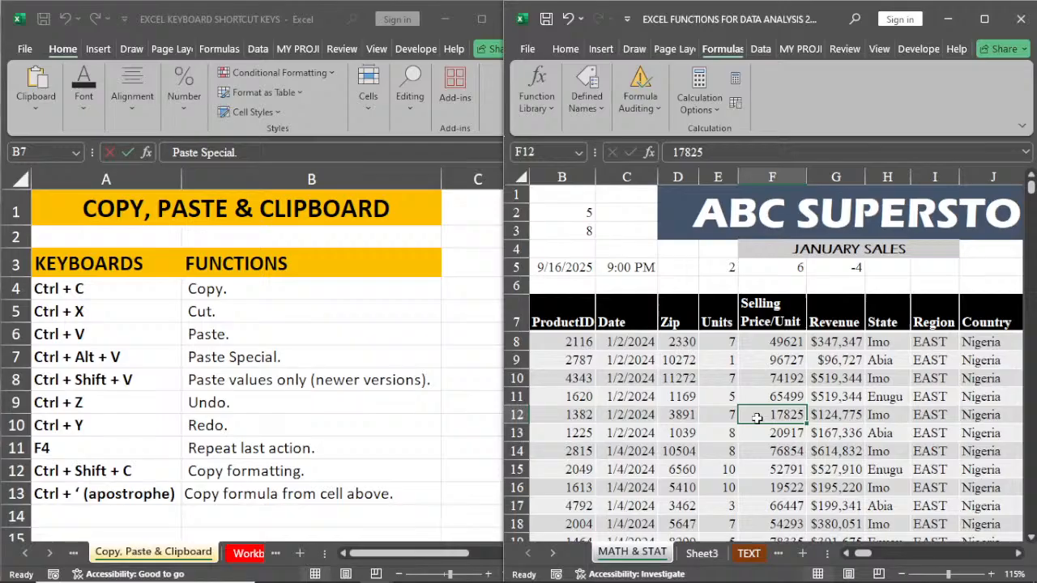
left_click(759, 381)
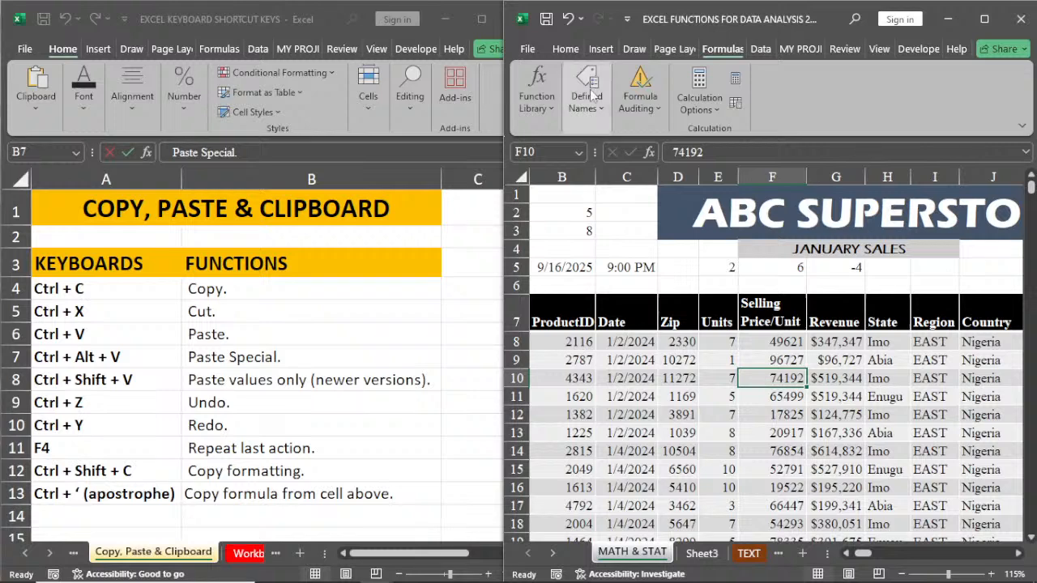
left_click(565, 49)
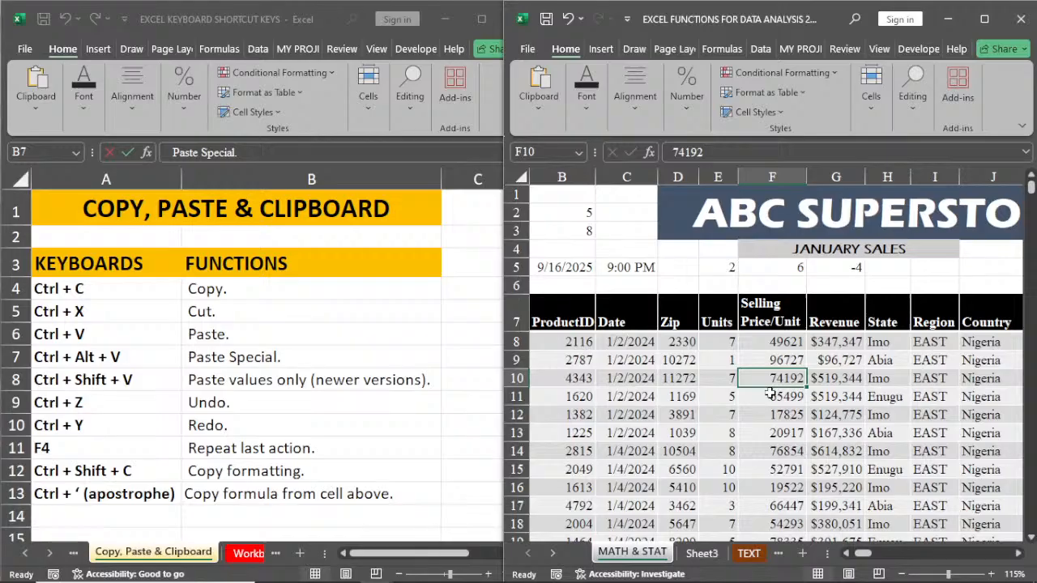
left_click(728, 421)
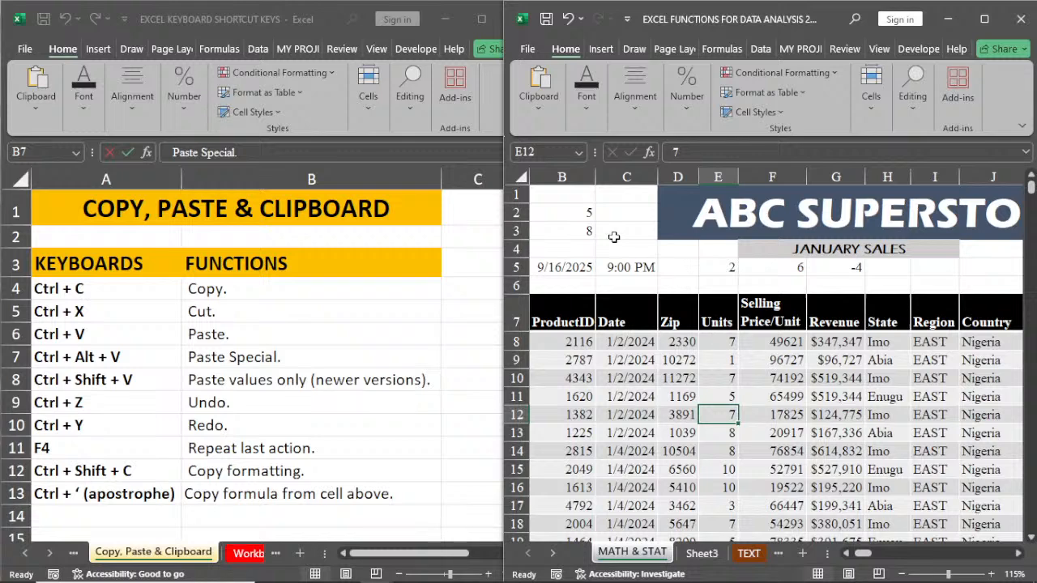
left_click(702, 553)
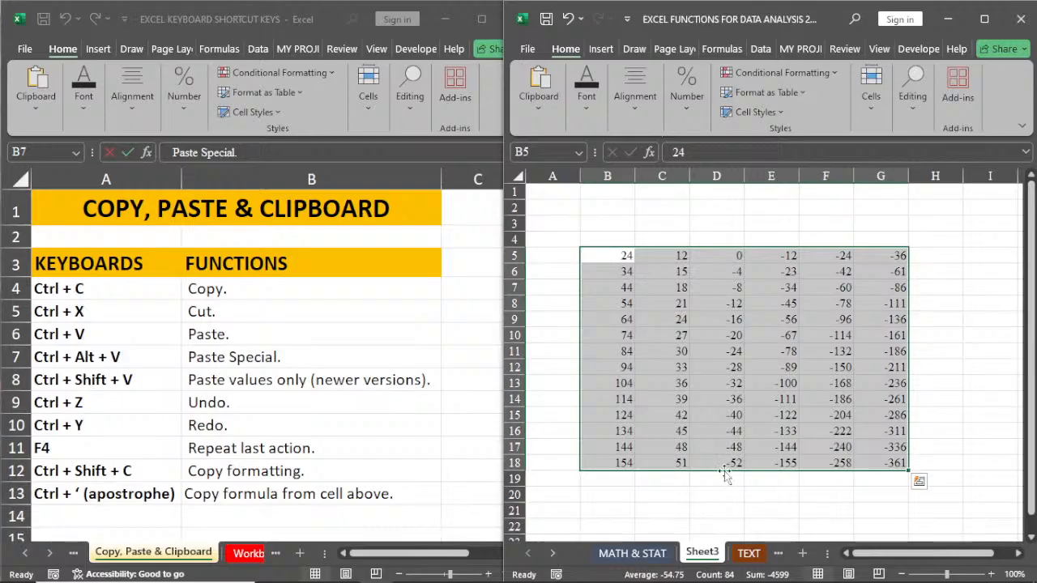
left_click(935, 320)
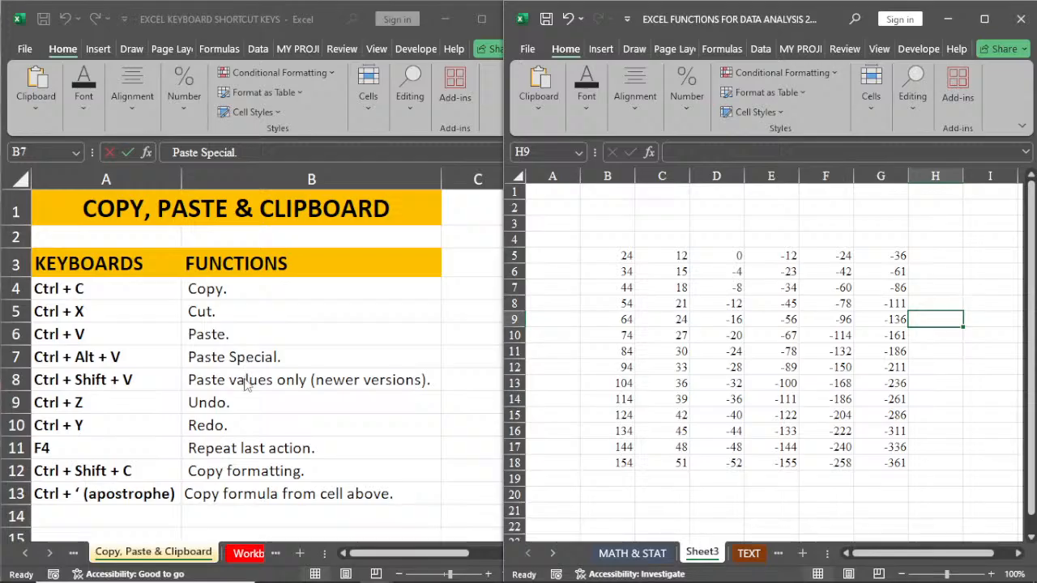
Step: Show the clipboard commands for cell C4 on Sheet3, and return to the number block
left_click(637, 241)
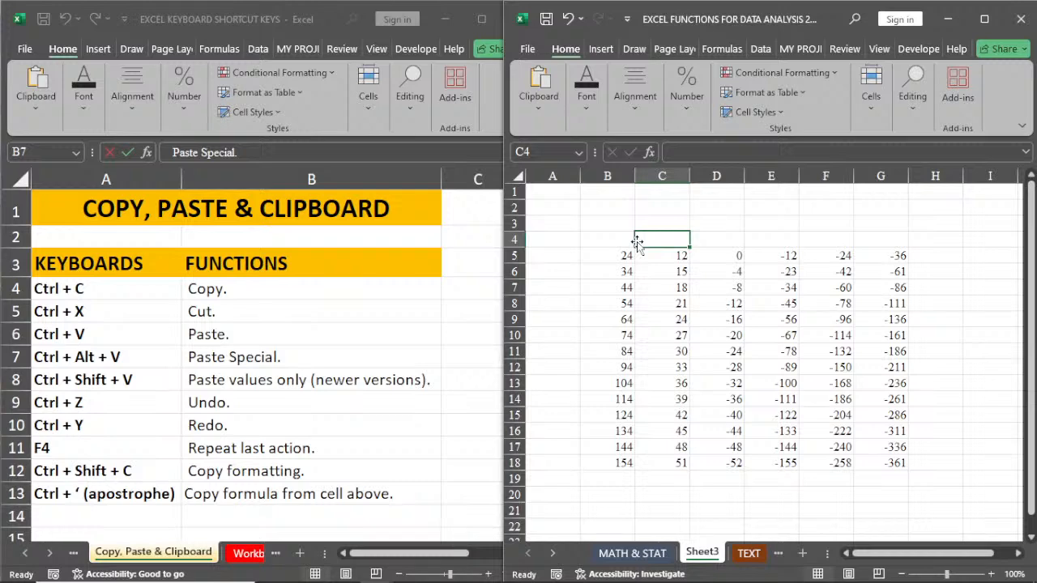
left_click(534, 118)
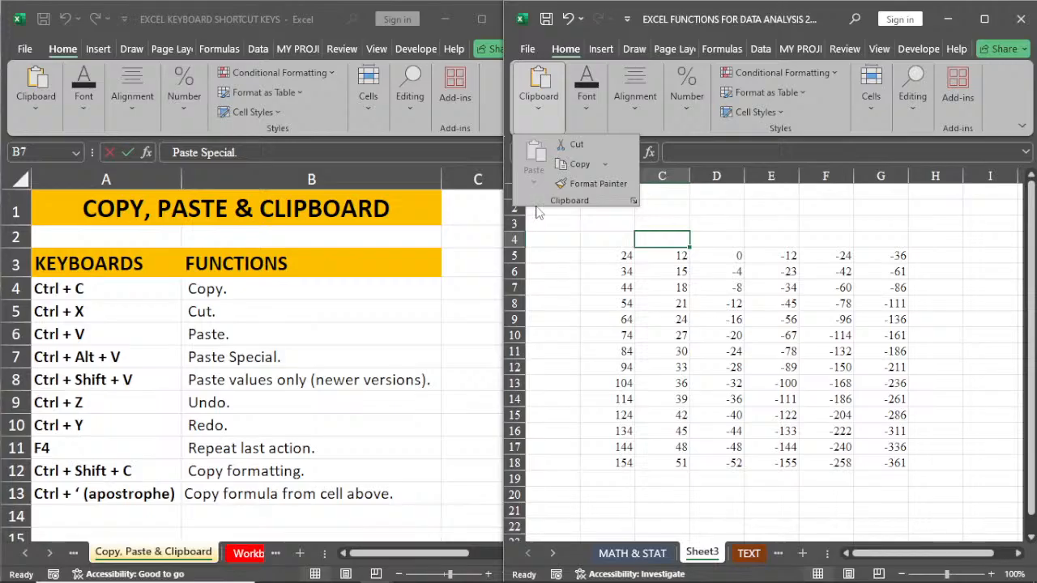
left_click(612, 255)
double_click(624, 255)
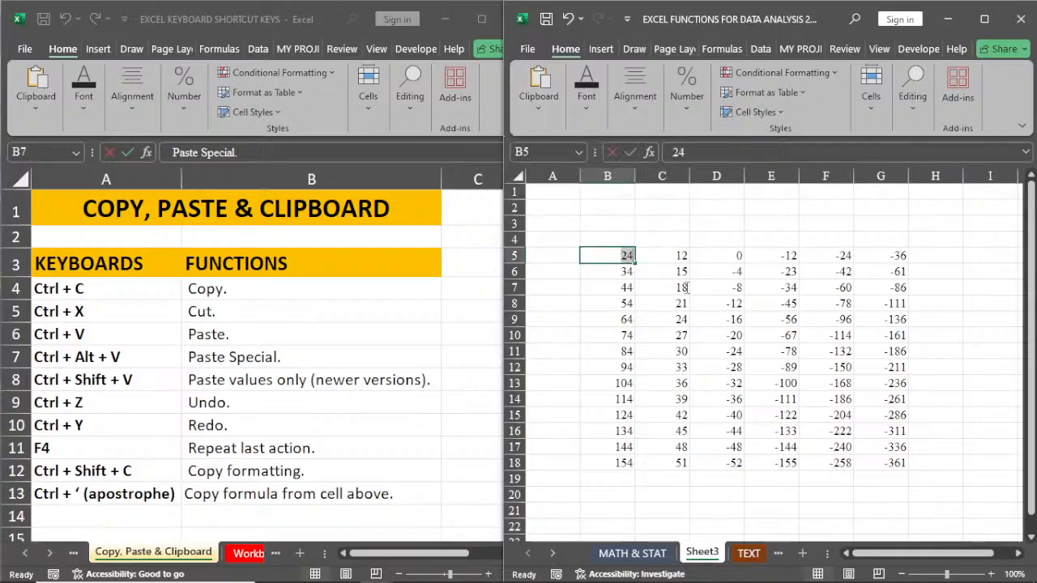
left_click(624, 383)
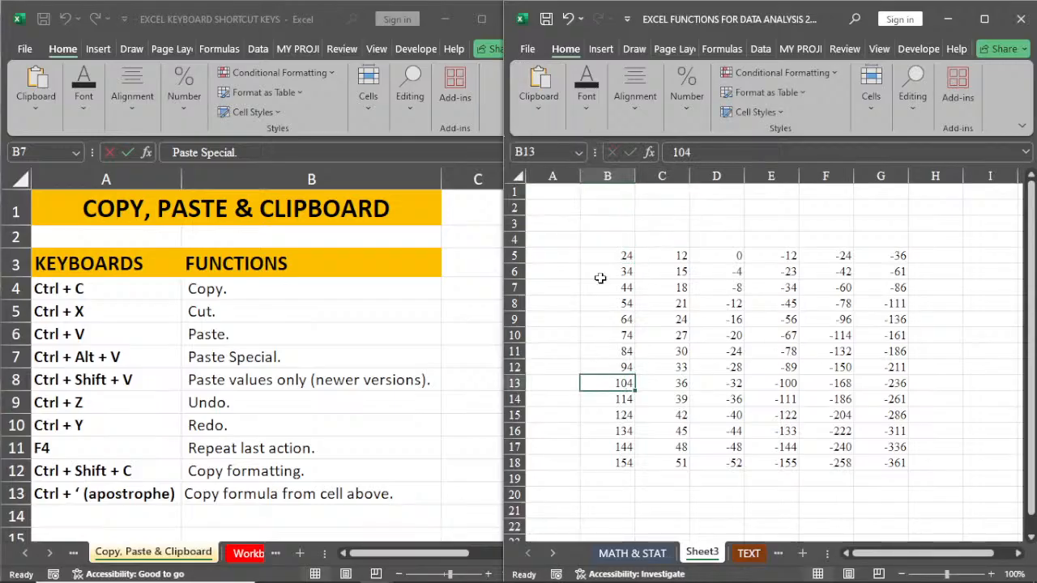
Step: Copy range B5:G18, review the Paste Special options with D3 as destination, and close them without pasting
left_click_drag(604, 255, 876, 466)
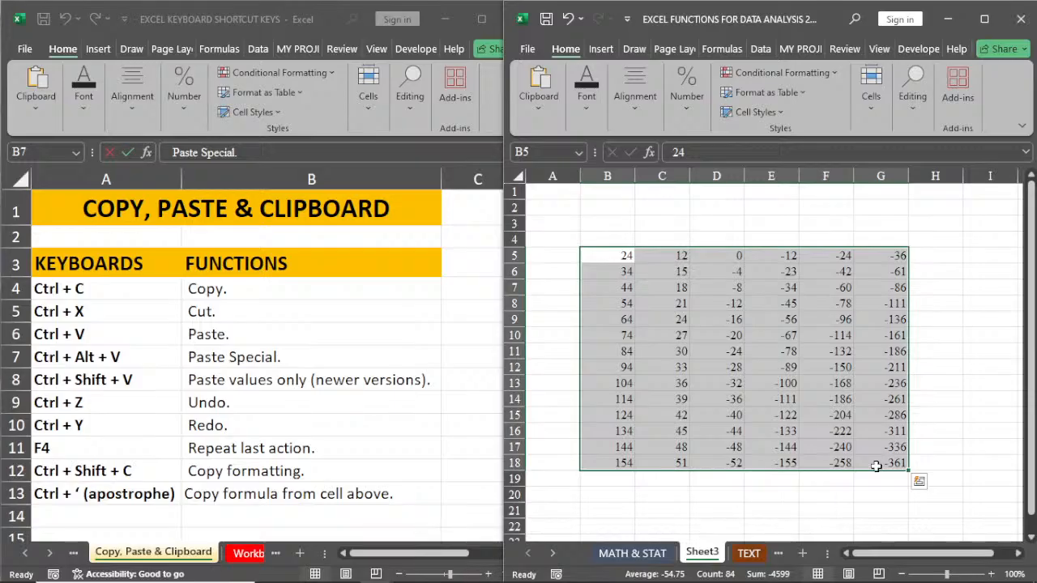
key("ctrl+c")
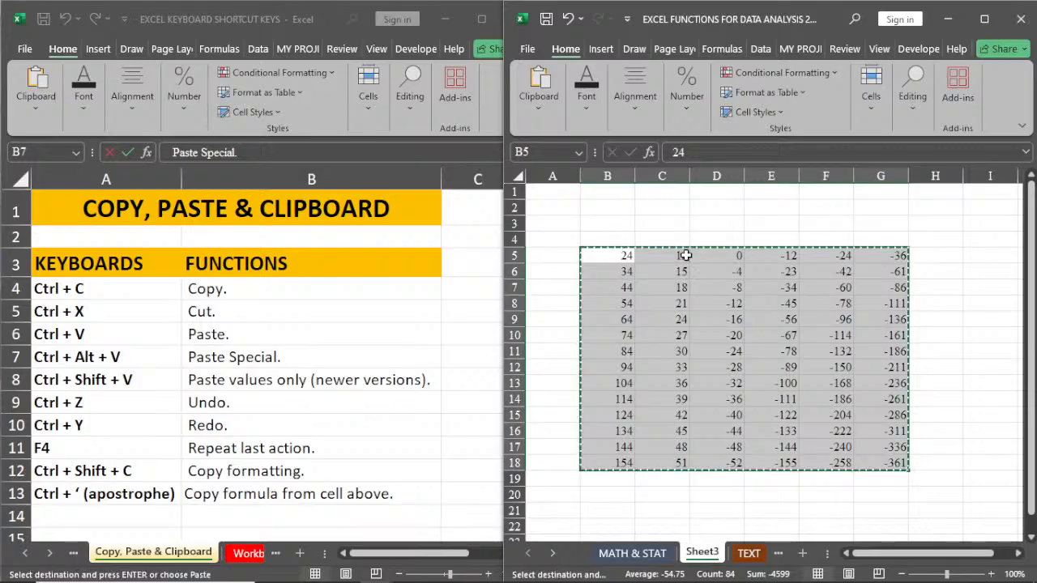
left_click(733, 224)
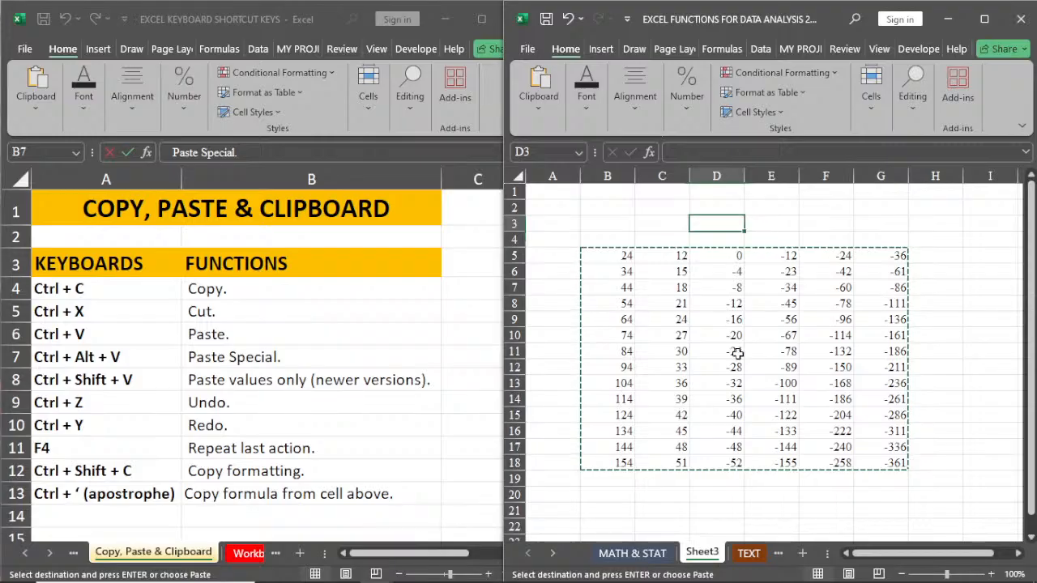
key("ctrl+alt+v")
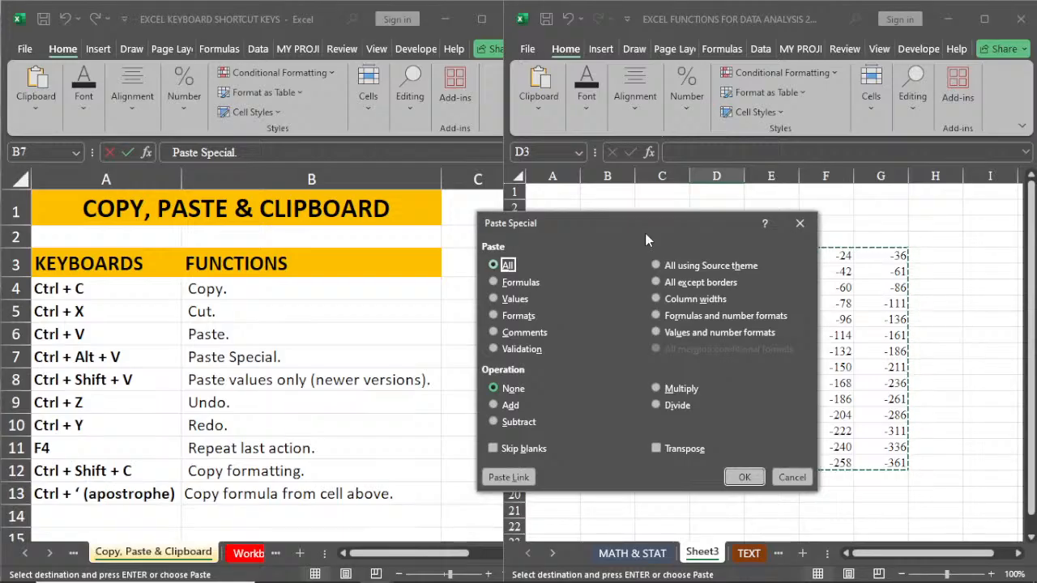
left_click_drag(645, 233, 735, 168)
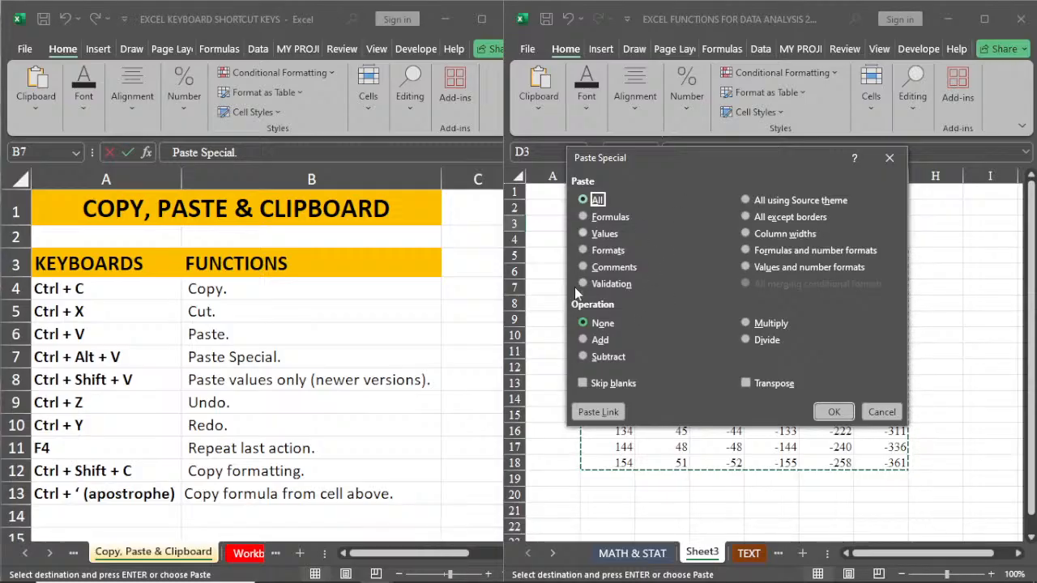
left_click(888, 158)
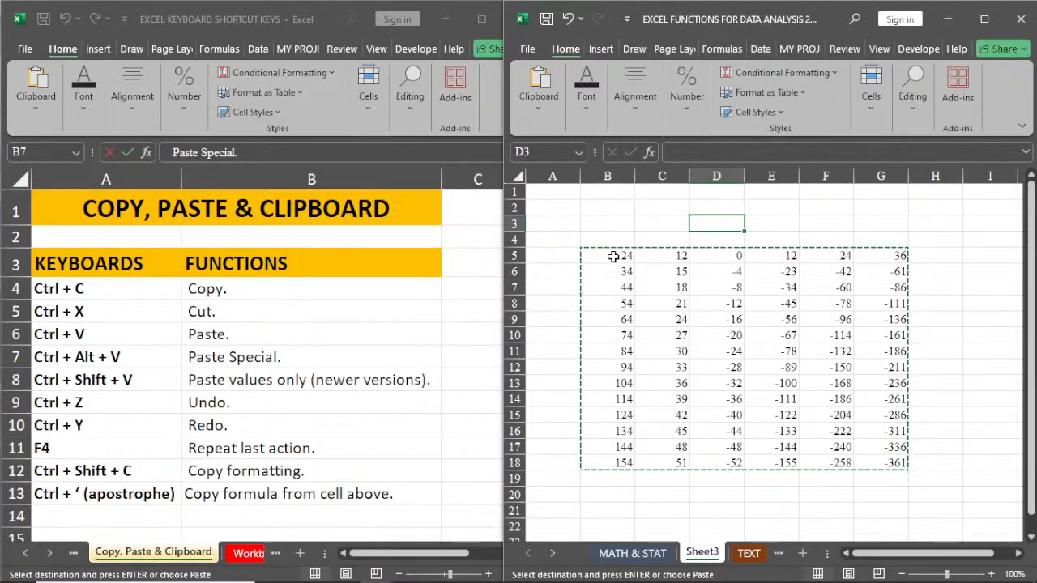
Step: Copy B5:B18 and paste it at B2 with Paste Special, using Values and Transpose
left_click_drag(613, 256, 614, 459)
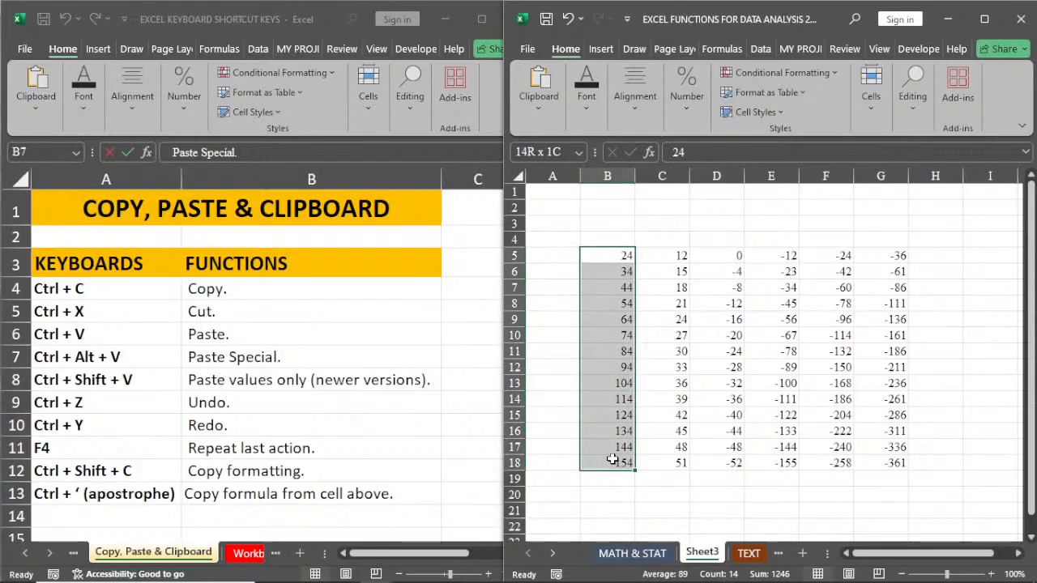
key("ctrl+c")
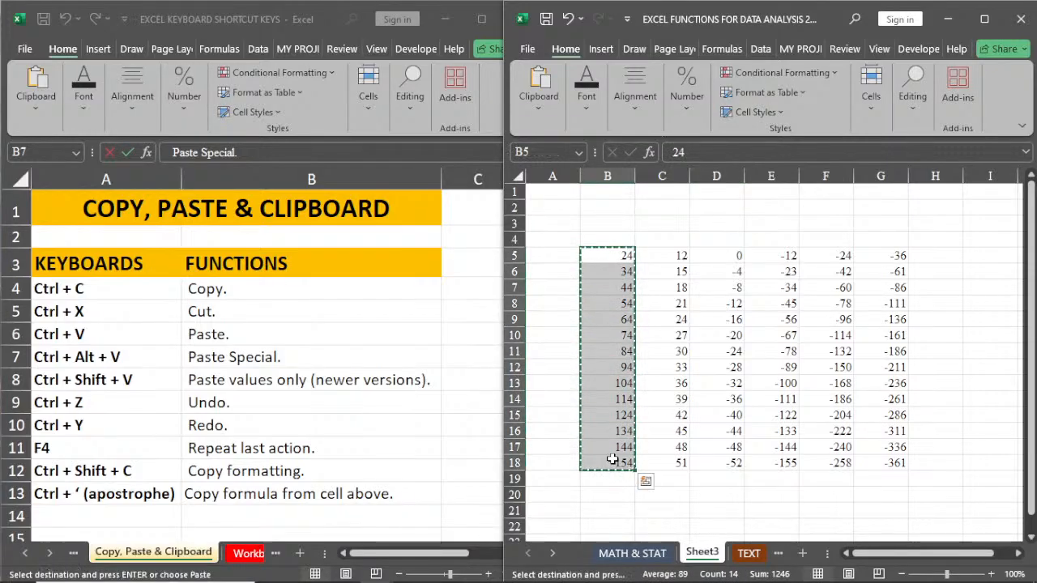
left_click(606, 210)
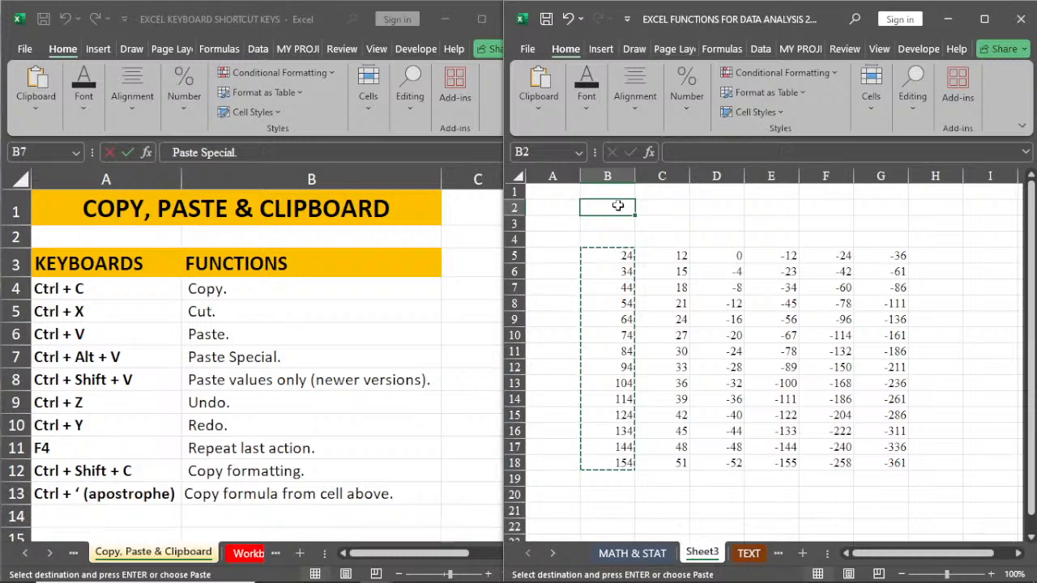
key("ctrl+alt+v")
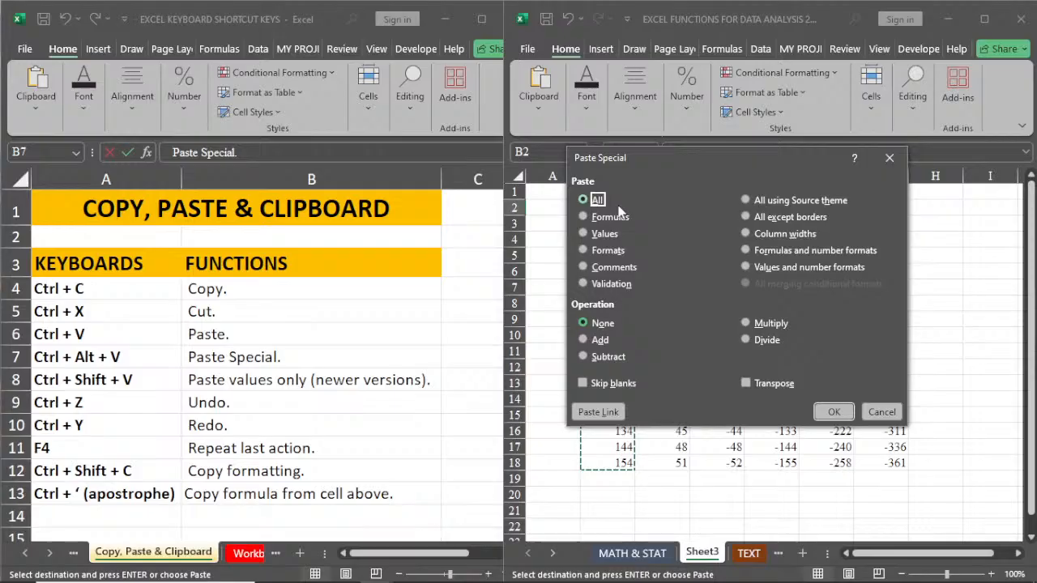
left_click_drag(661, 158, 780, 201)
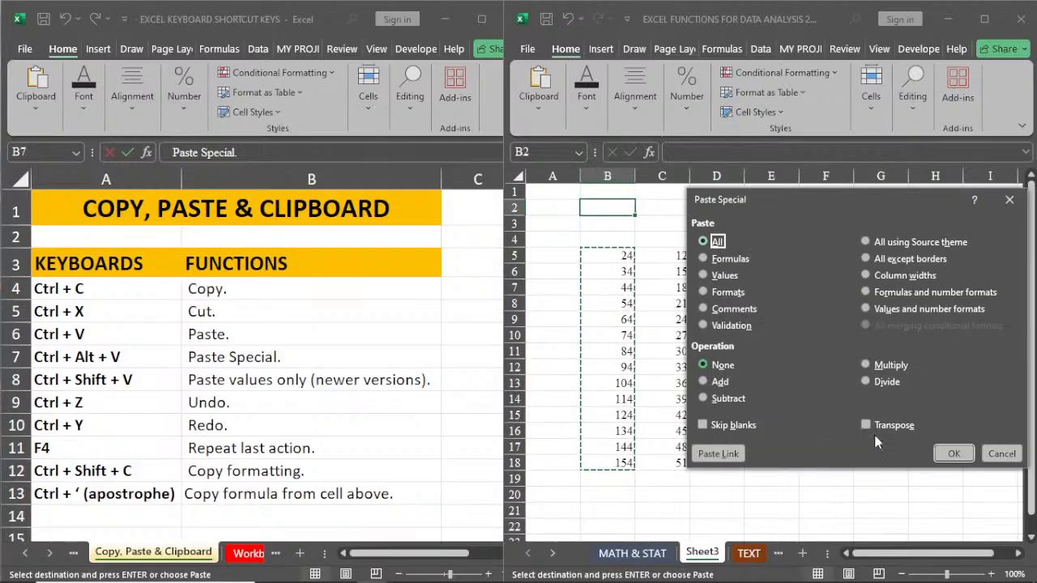
left_click(875, 430)
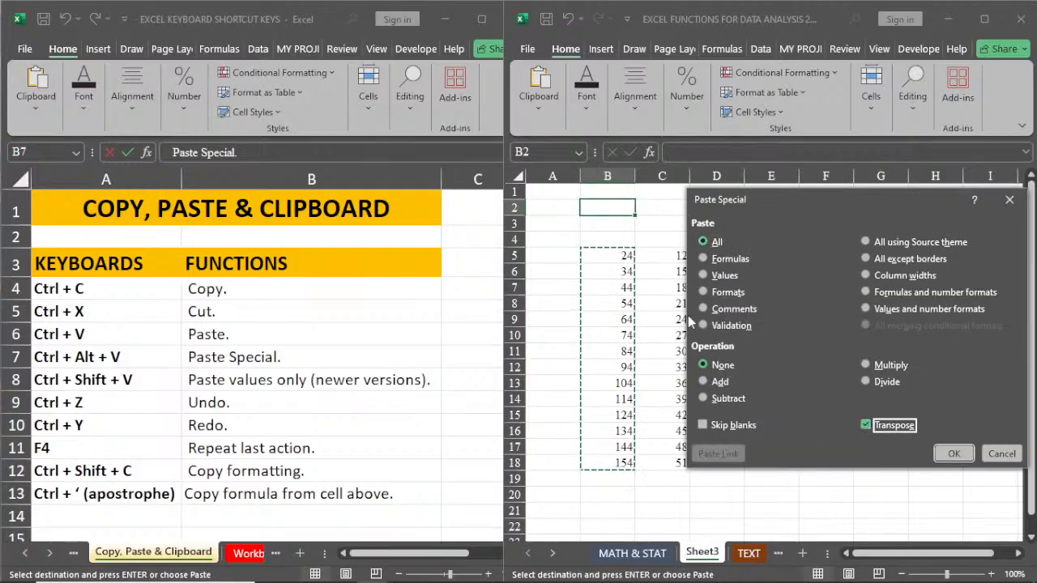
left_click(703, 275)
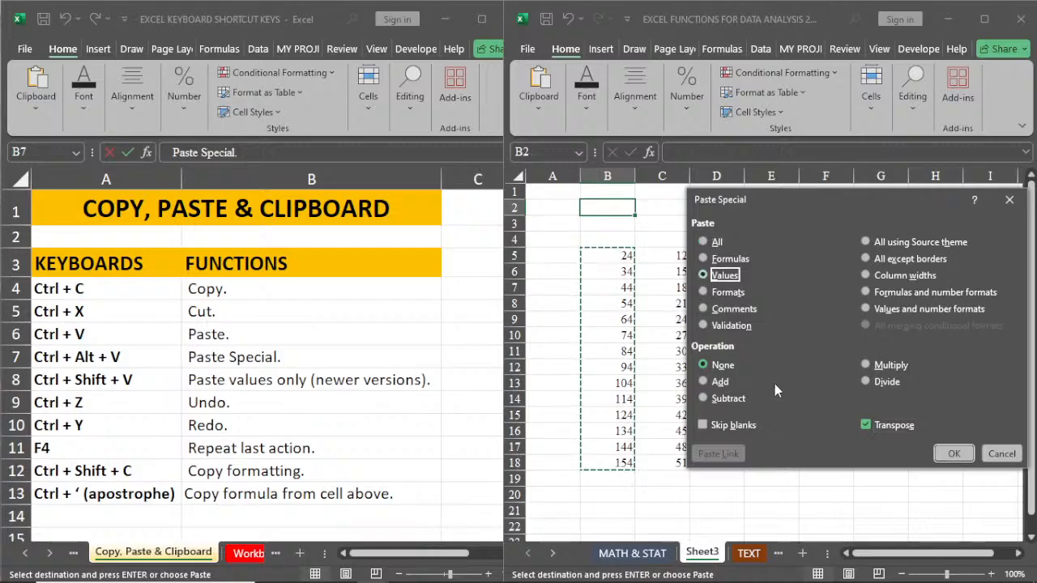
left_click(951, 456)
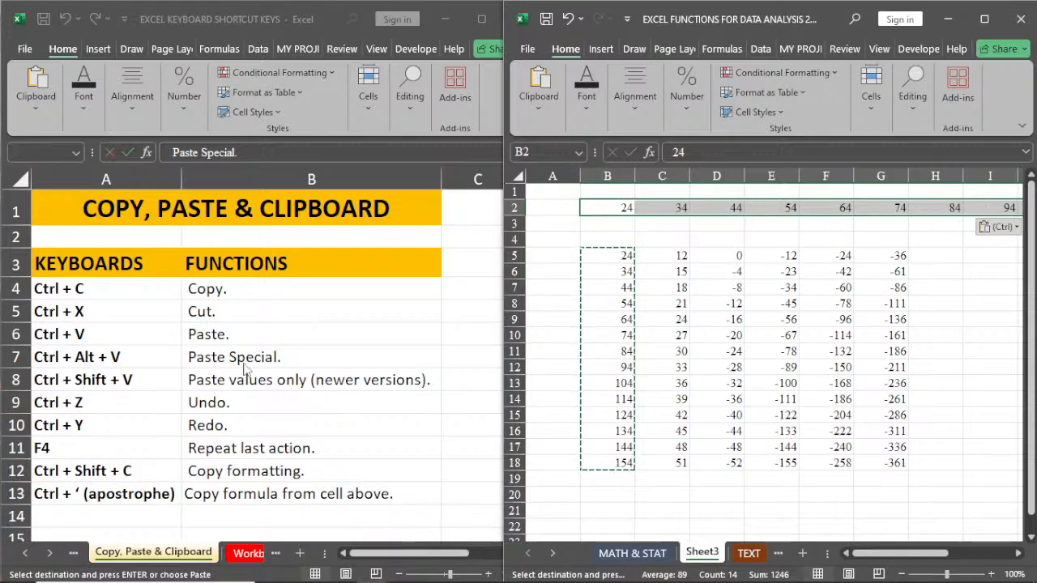
left_click(696, 300)
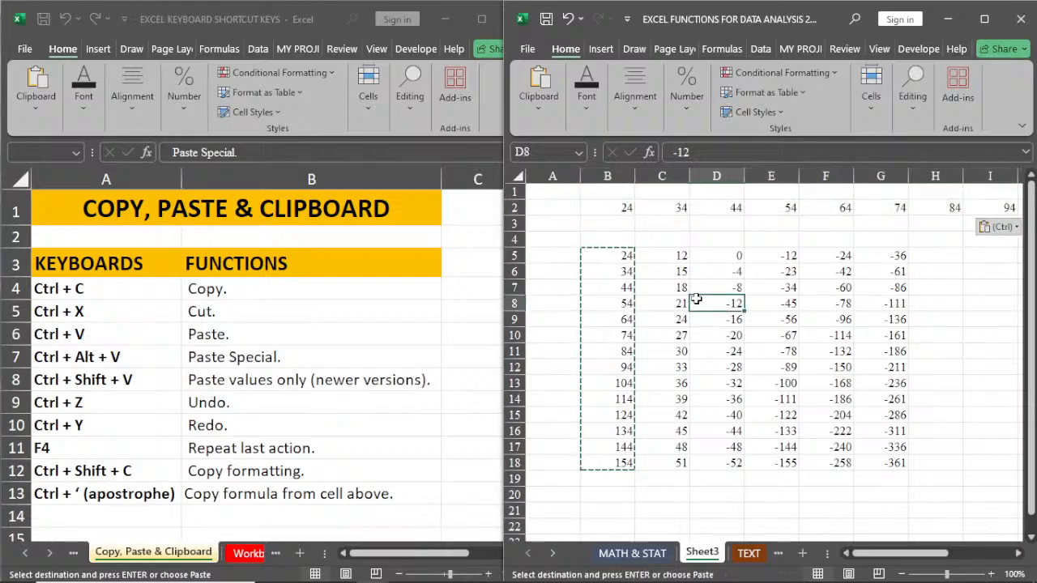
key("Escape")
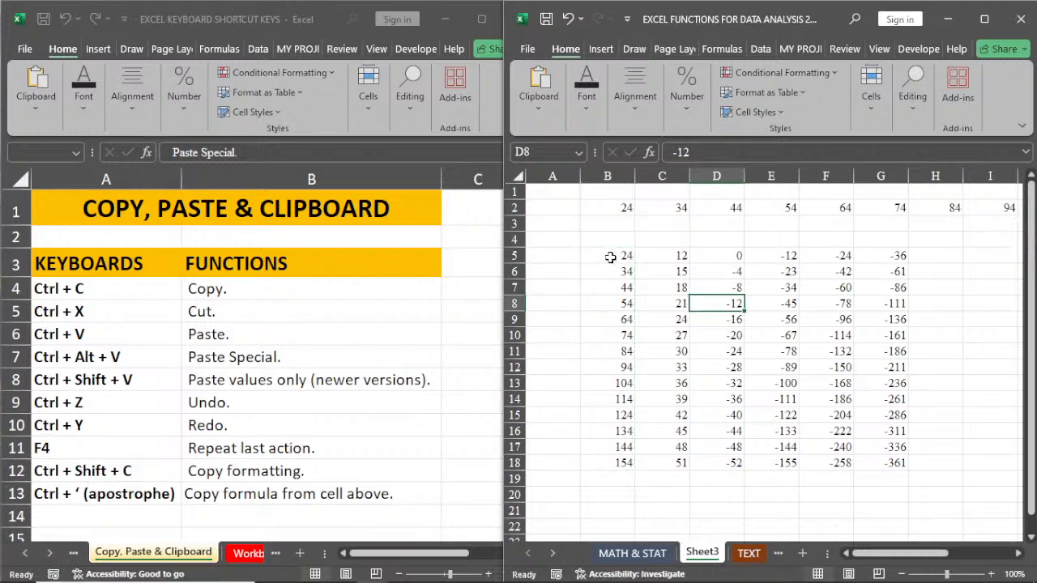
left_click_drag(609, 257, 681, 463)
key("ctrl+c")
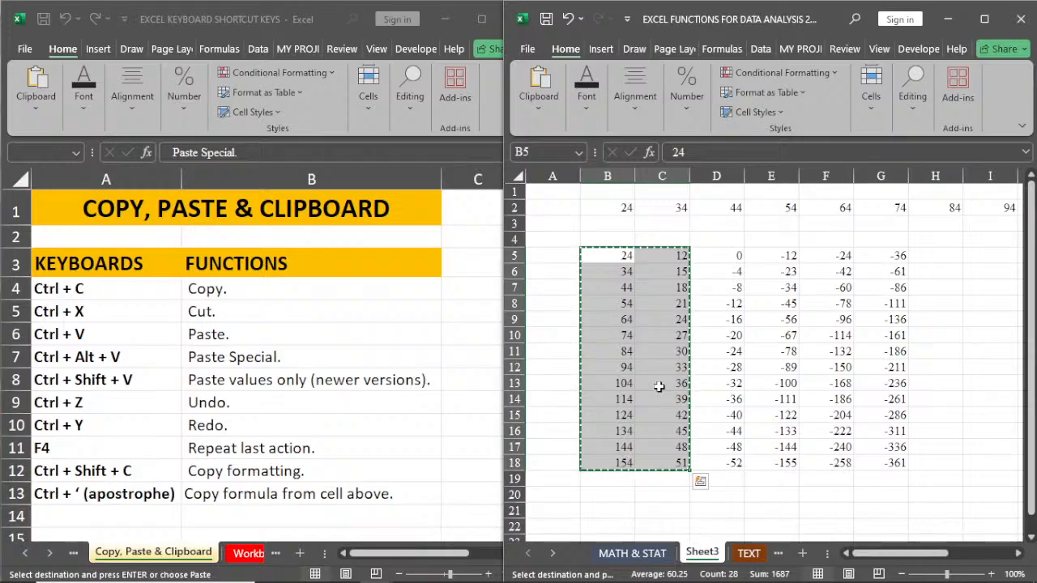
key("Escape")
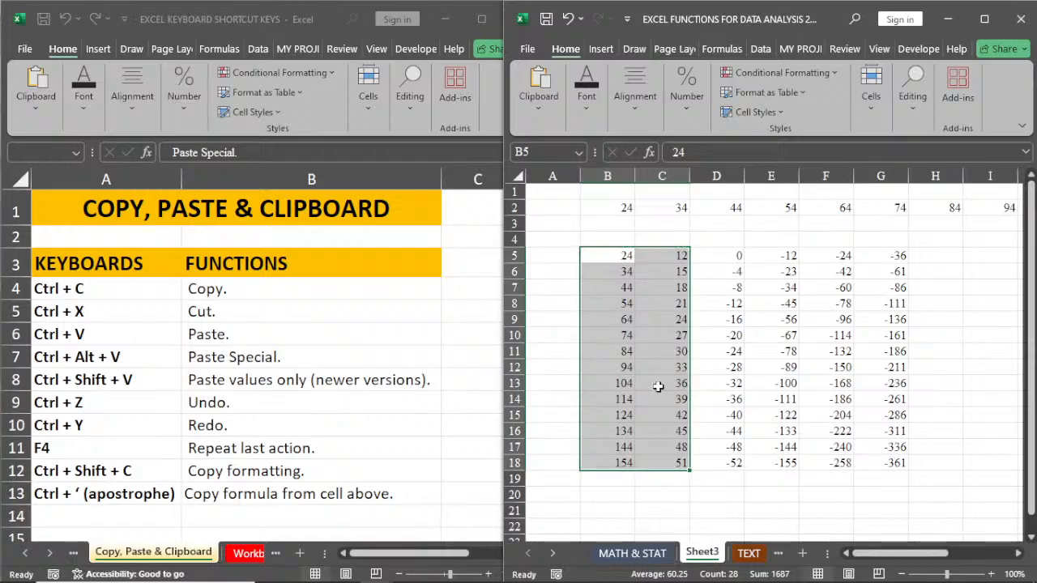
left_click(759, 356)
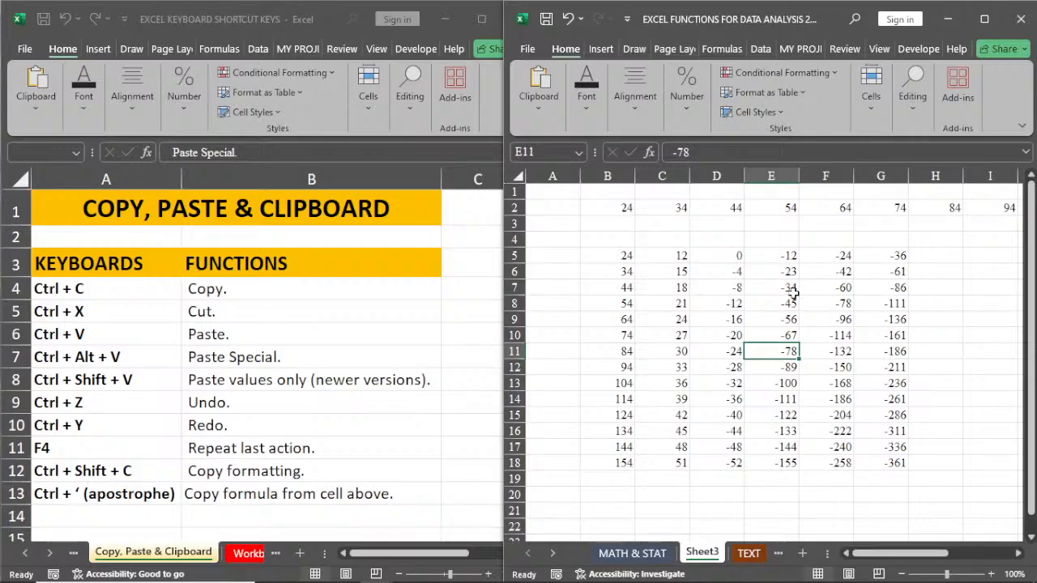
Step: Undo and redo the transposed paste in row 2 twice
key("ctrl+z")
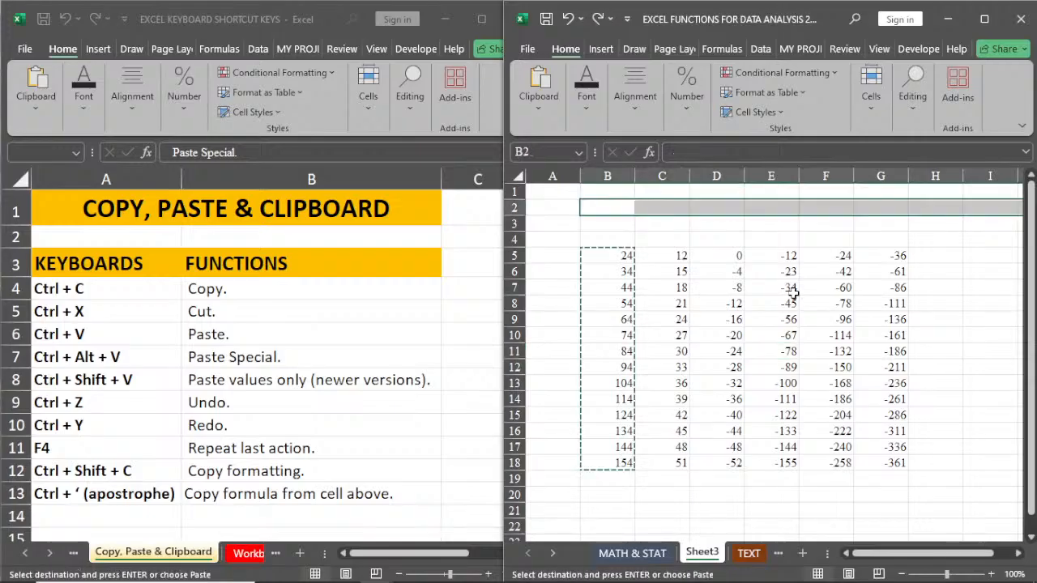
left_click(716, 336)
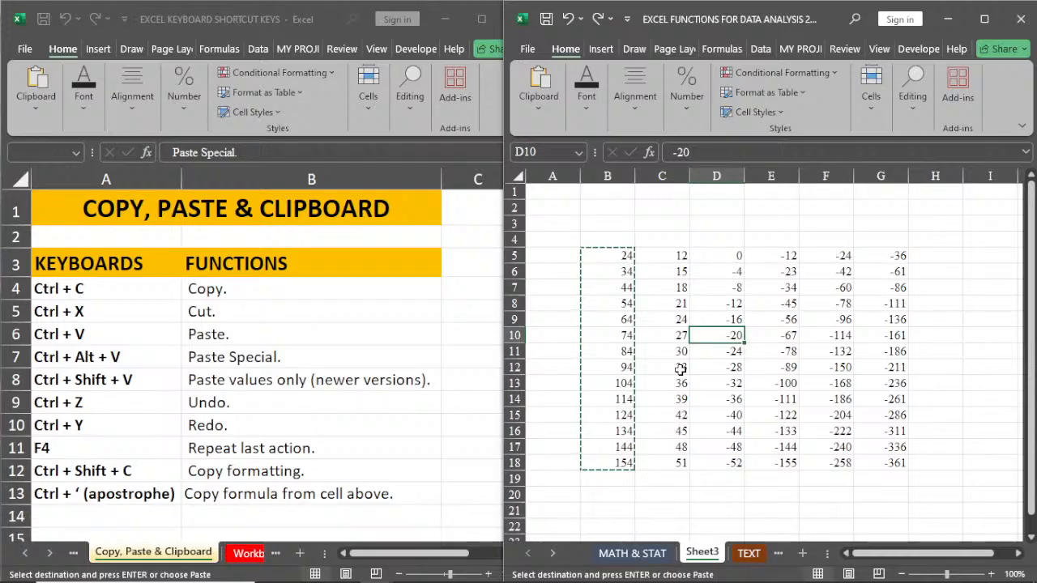
key("ctrl+y")
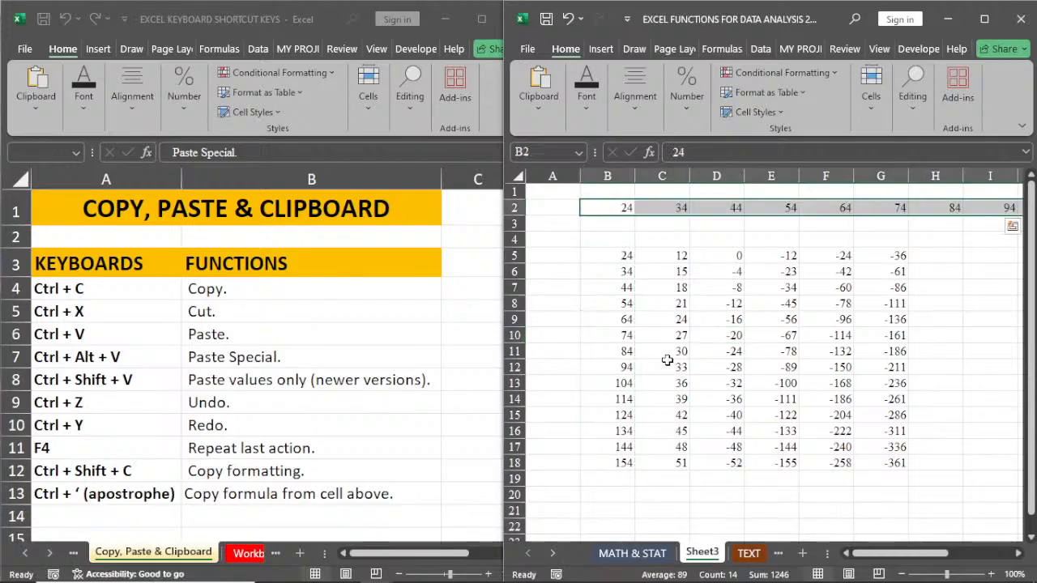
key("ctrl+z")
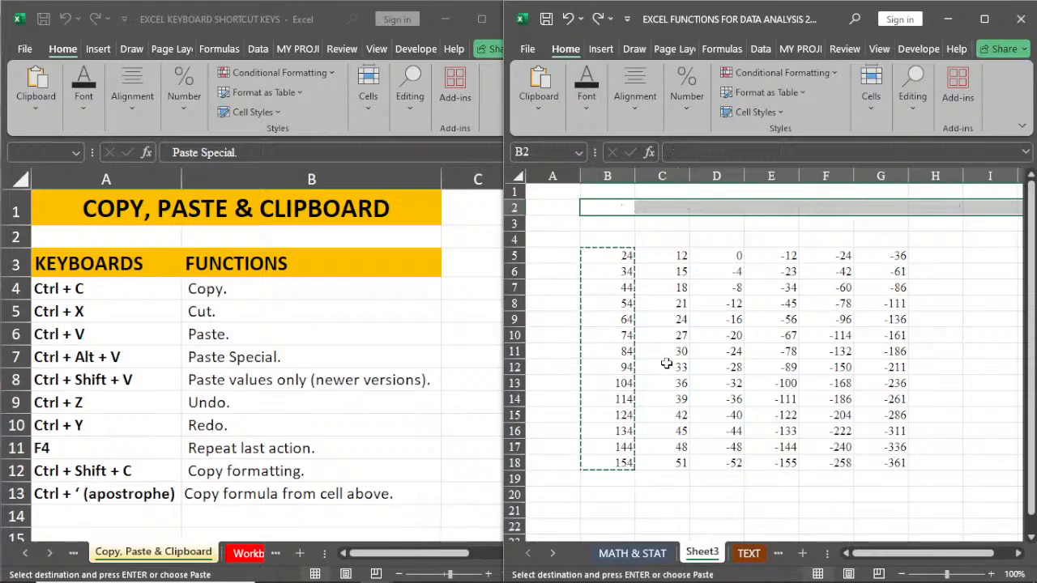
left_click(665, 364)
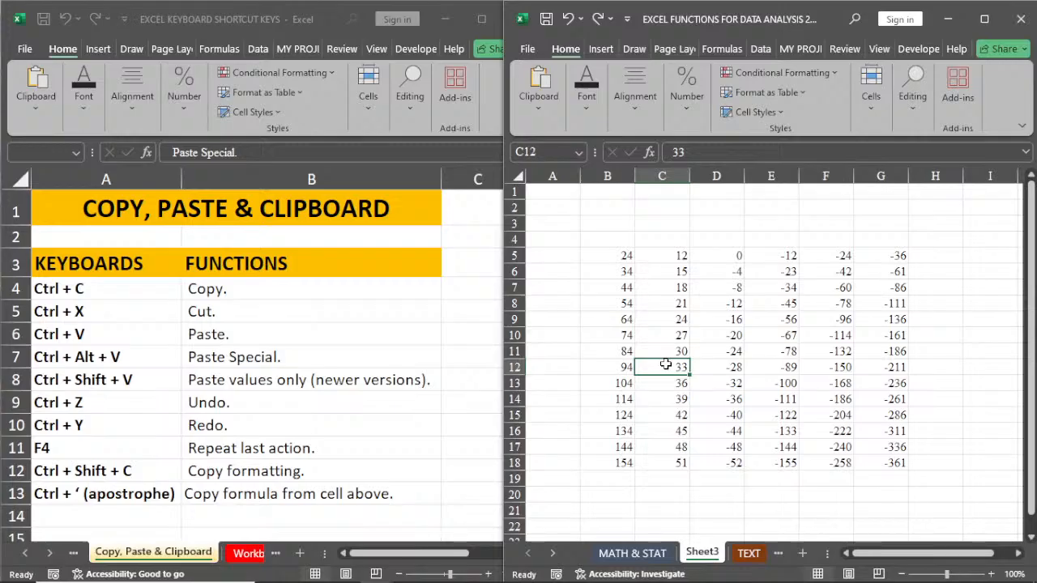
key("ctrl+y")
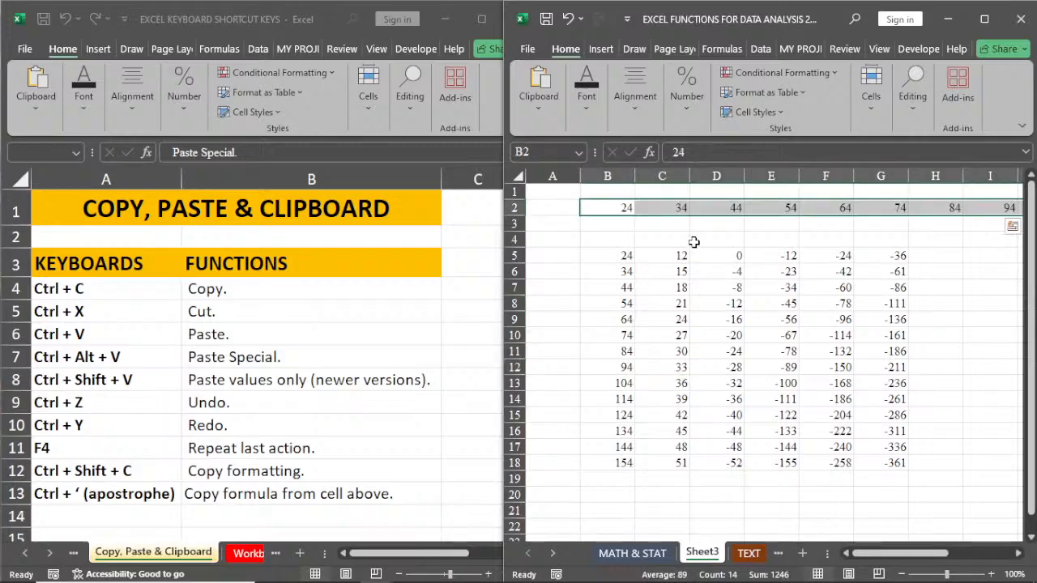
Step: Delete the contents of C7:G7 and cell E12, and undo both deletions
left_click(675, 287)
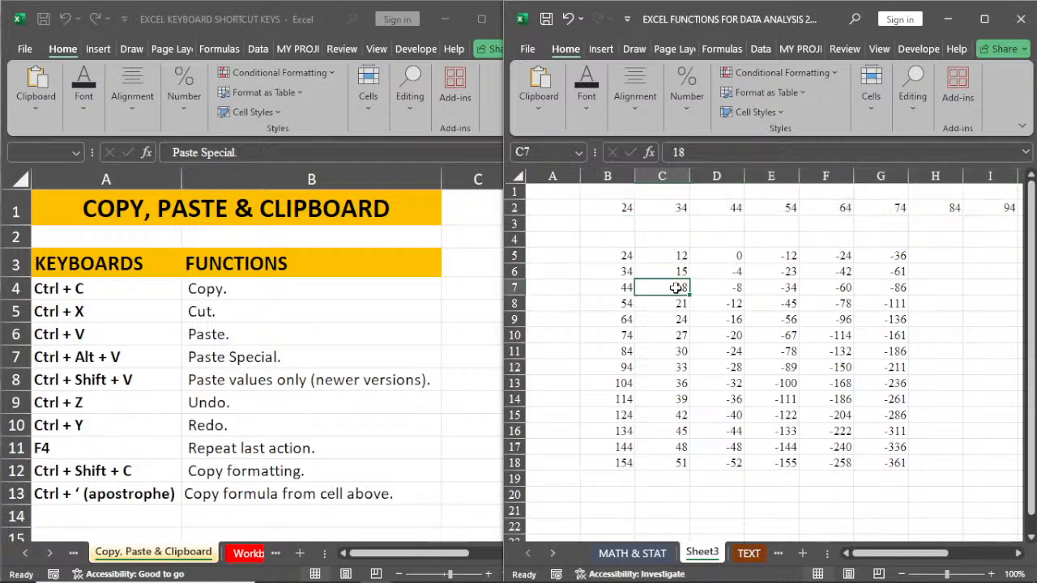
left_click_drag(676, 287, 859, 295)
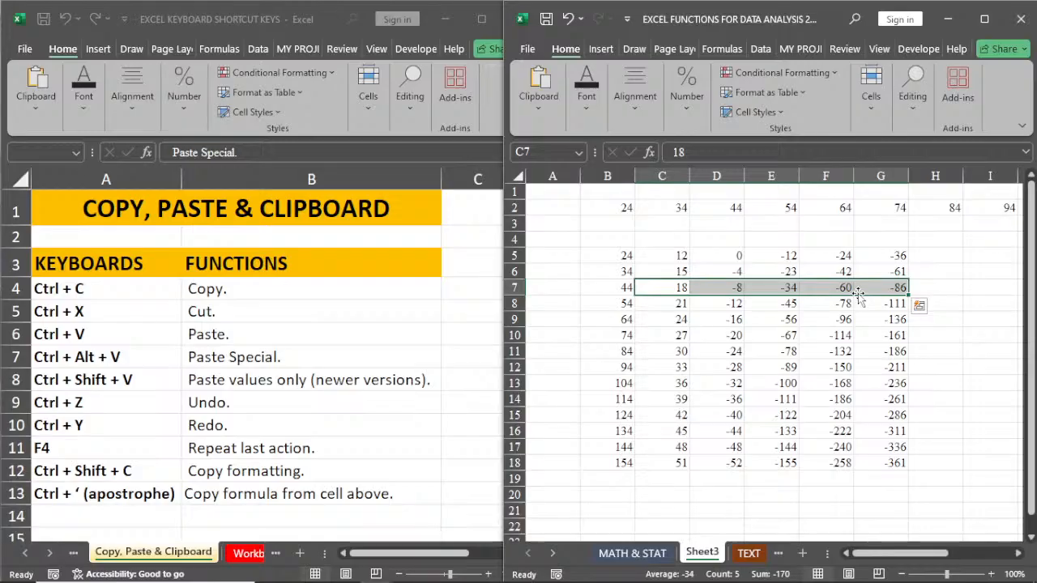
key("Delete")
left_click(759, 364)
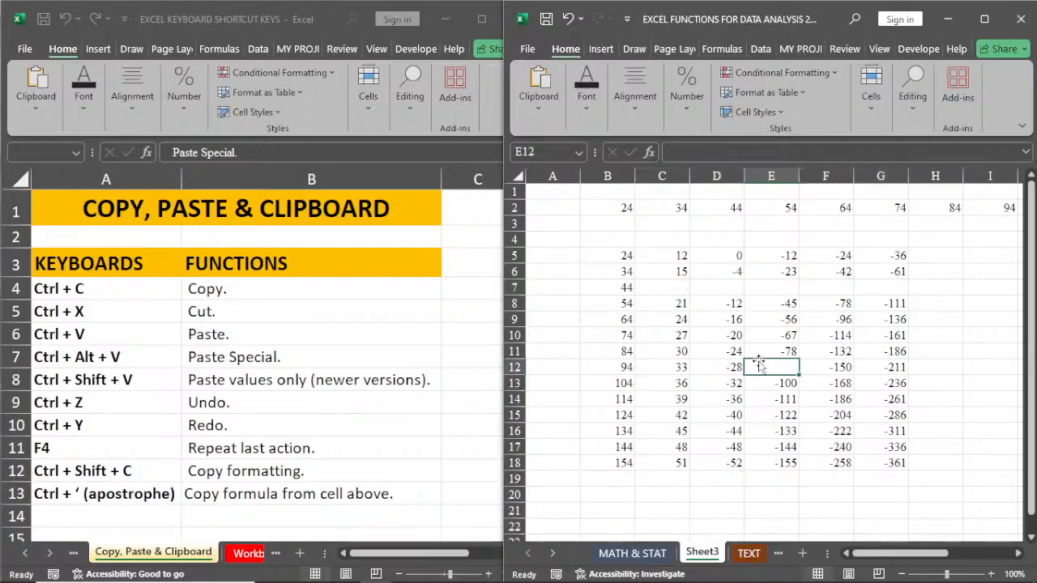
left_click(696, 354)
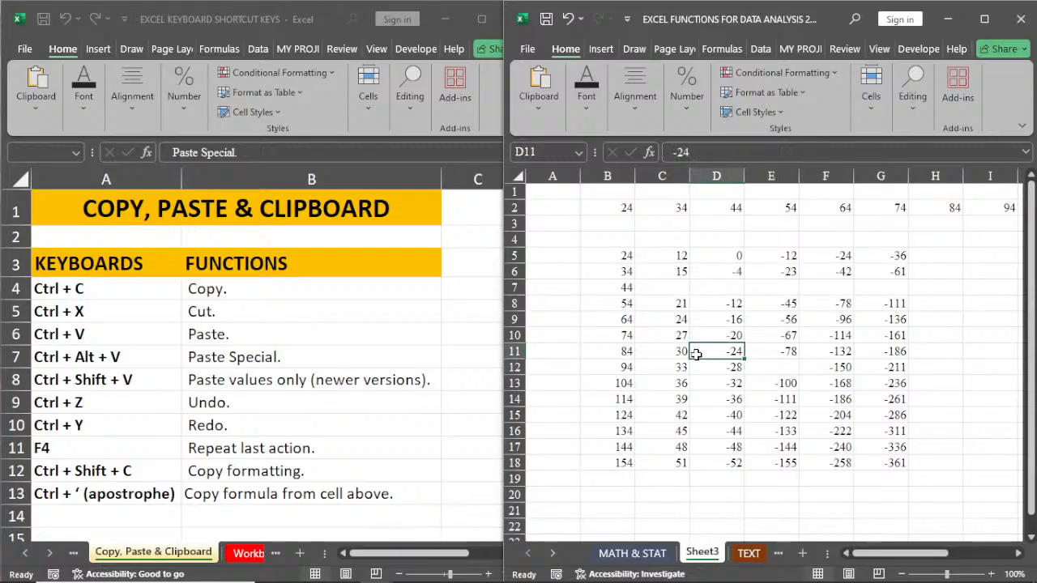
left_click(767, 366)
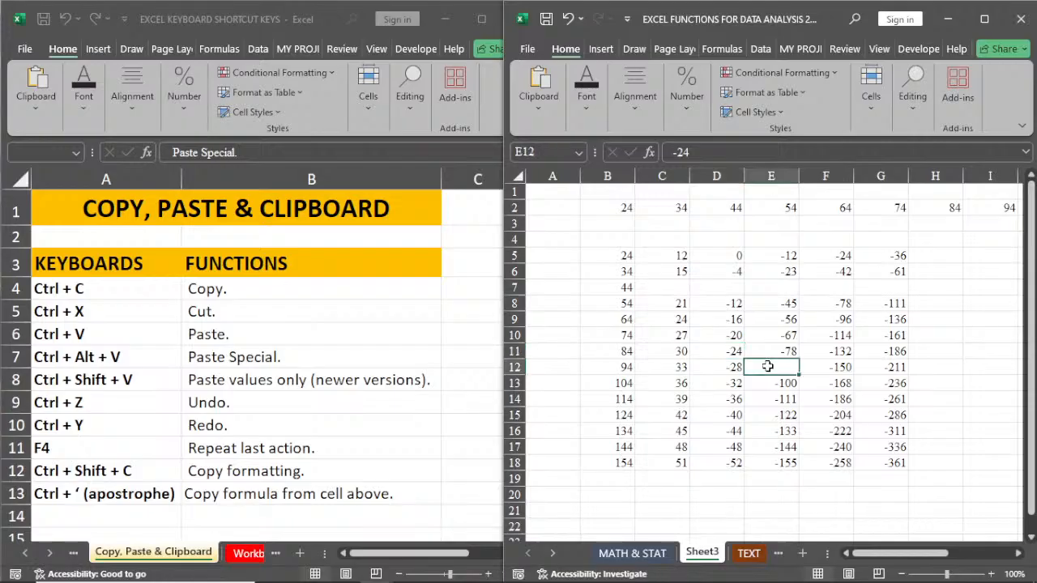
key("ctrl+z")
key("ctrl+z")
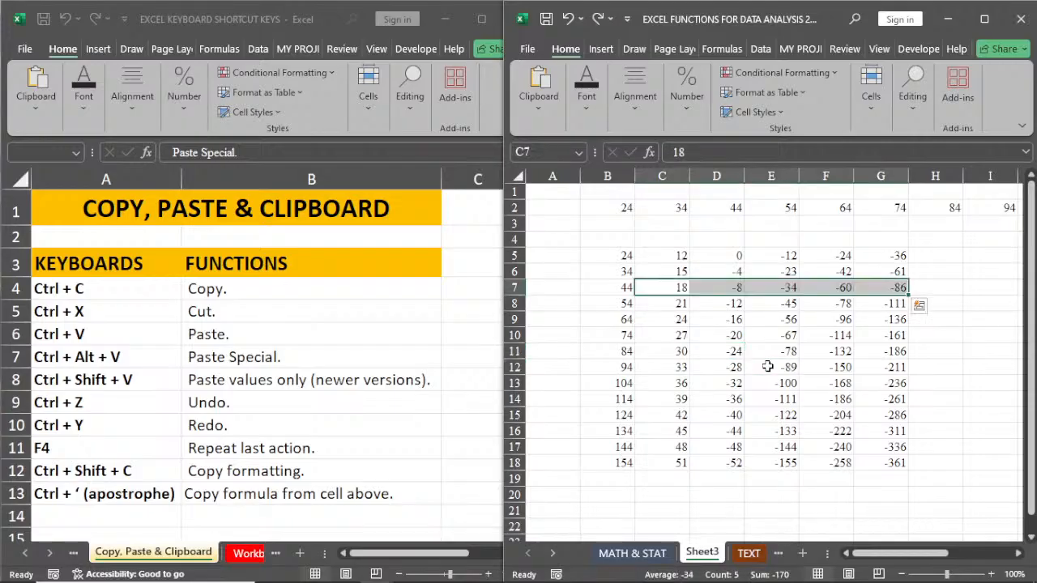
Step: Delete the contents of C7:G7, G11, E12 and C10 one after another
left_click_drag(662, 288, 891, 287)
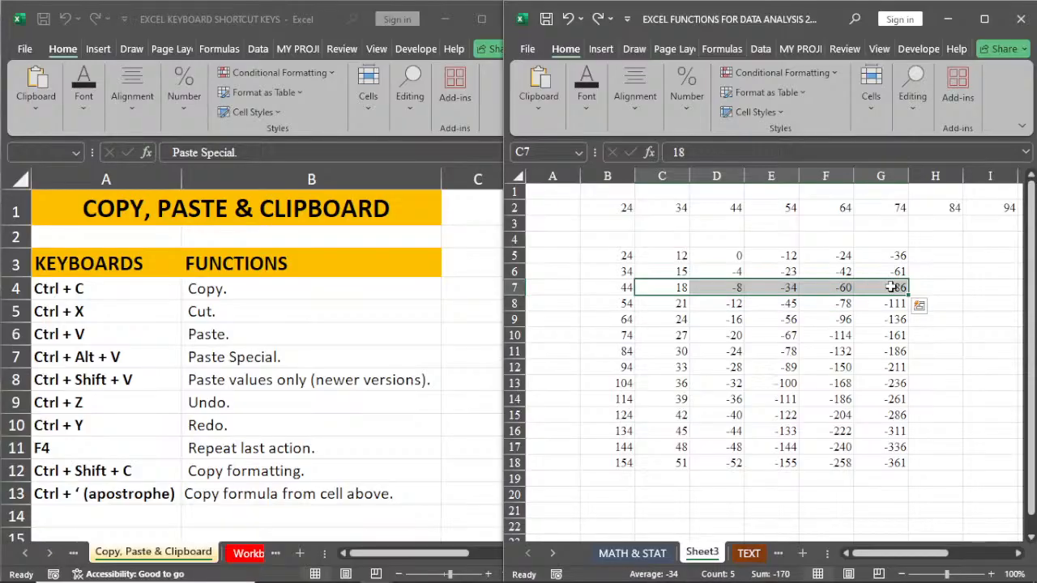
key("Delete")
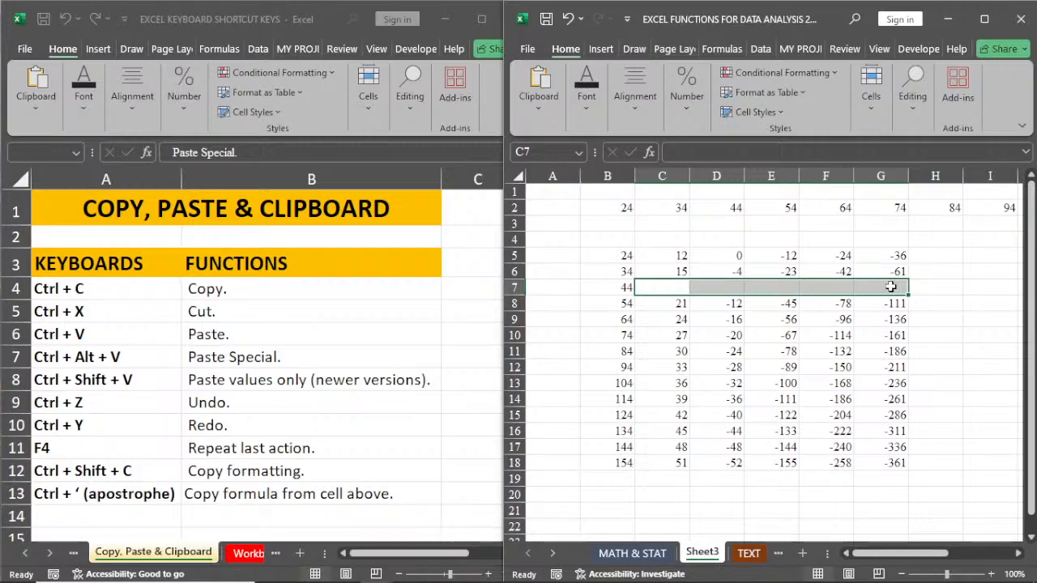
left_click(891, 354)
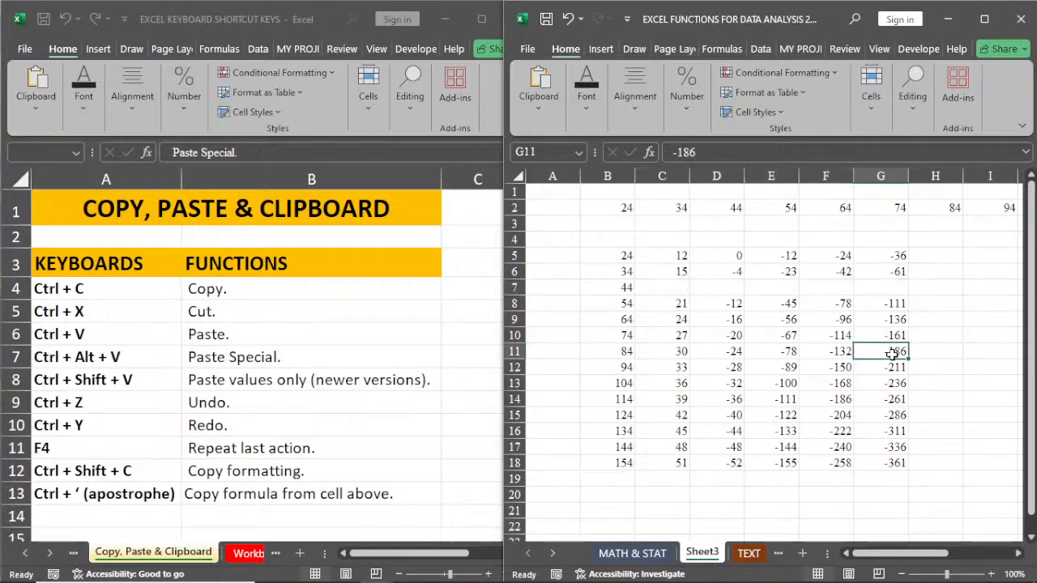
key("Delete")
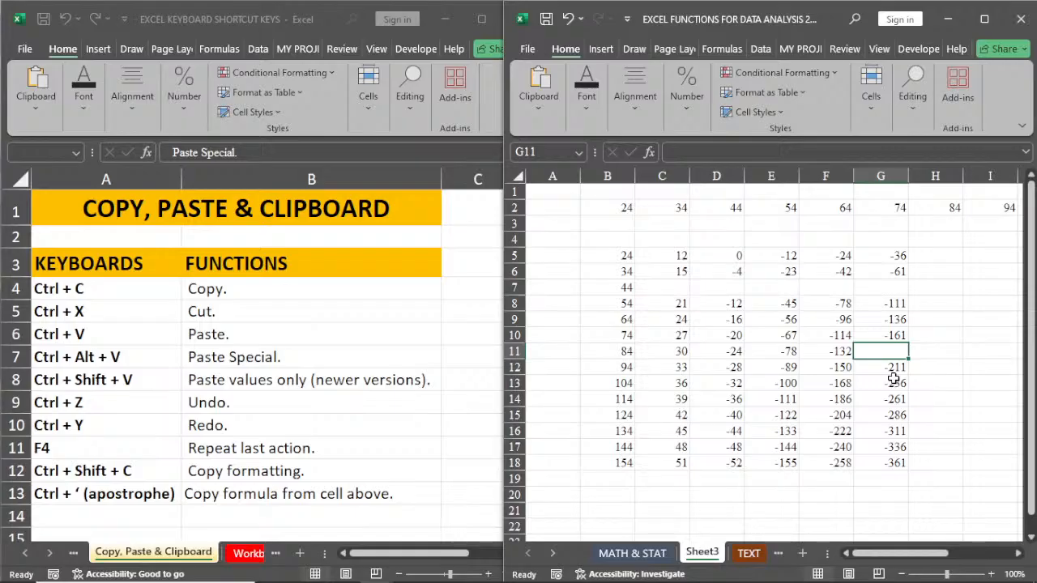
left_click(753, 367)
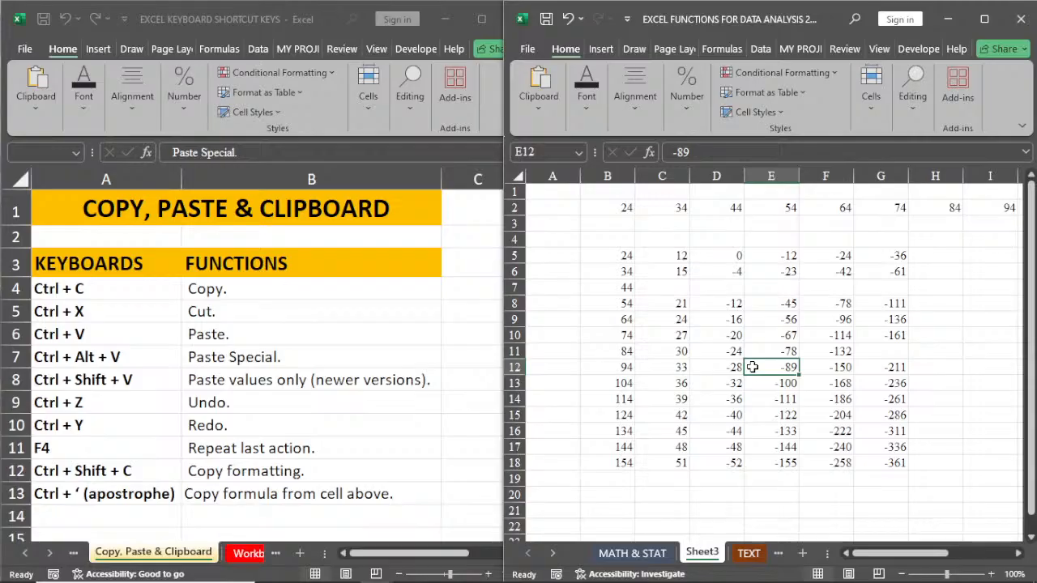
key("Delete")
left_click(662, 335)
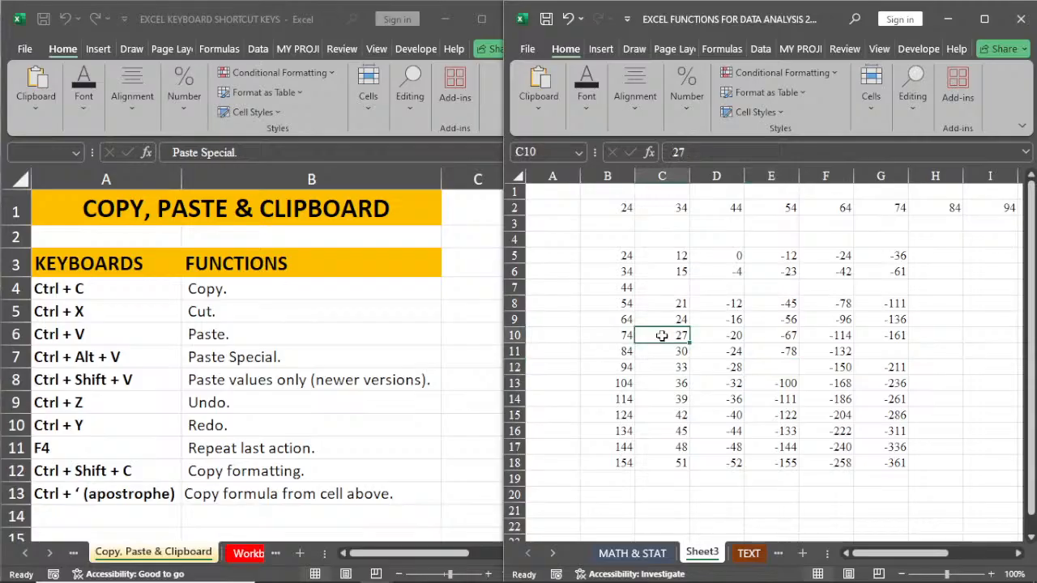
key("Delete")
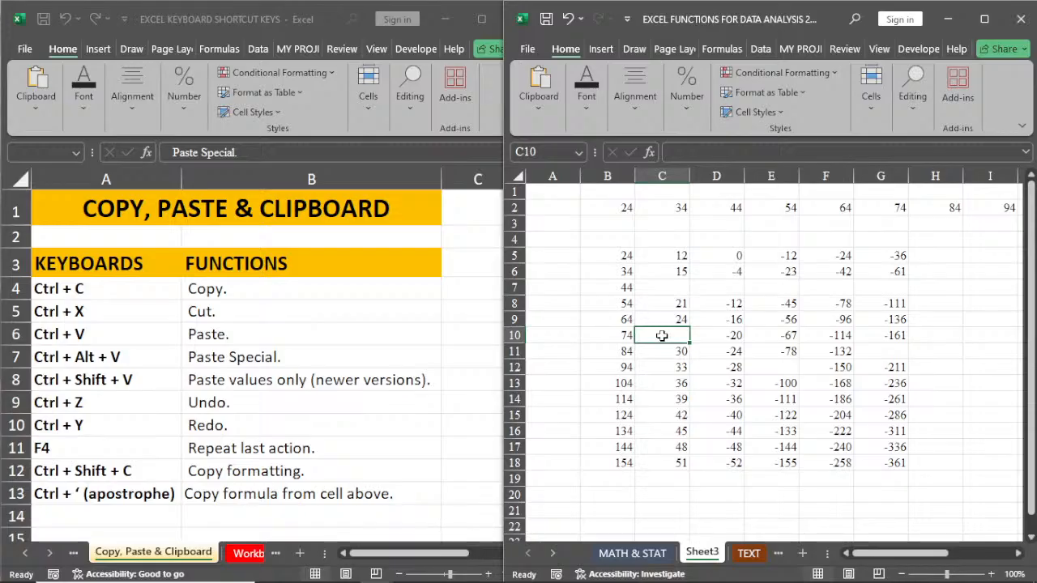
Step: Undo the four deletions in C10, E12, G11 and C7:G7, and deselect the row 7 range
key("ctrl+z")
key("ctrl+z")
key("ctrl+z")
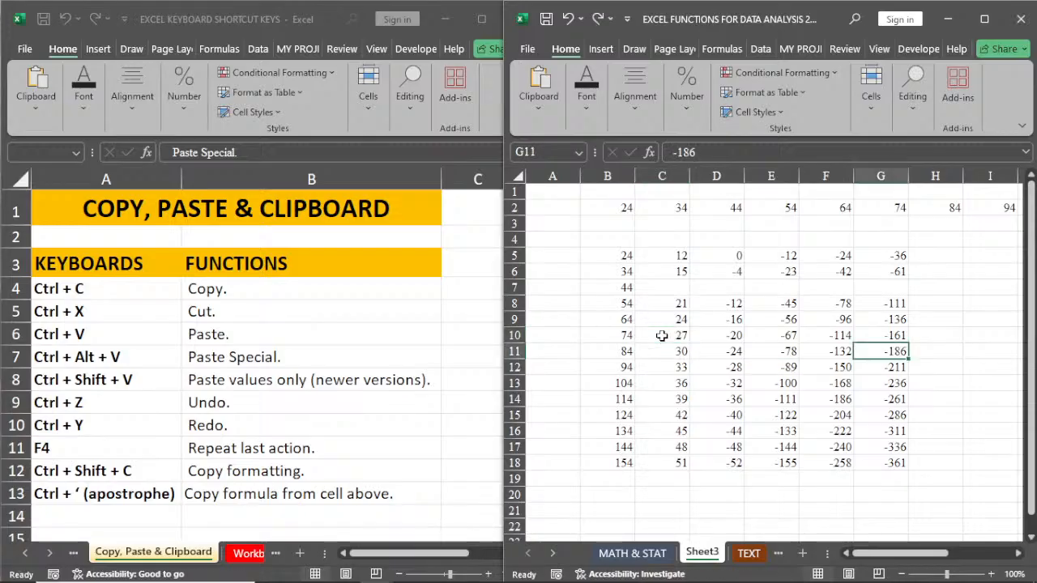
key("ctrl+y")
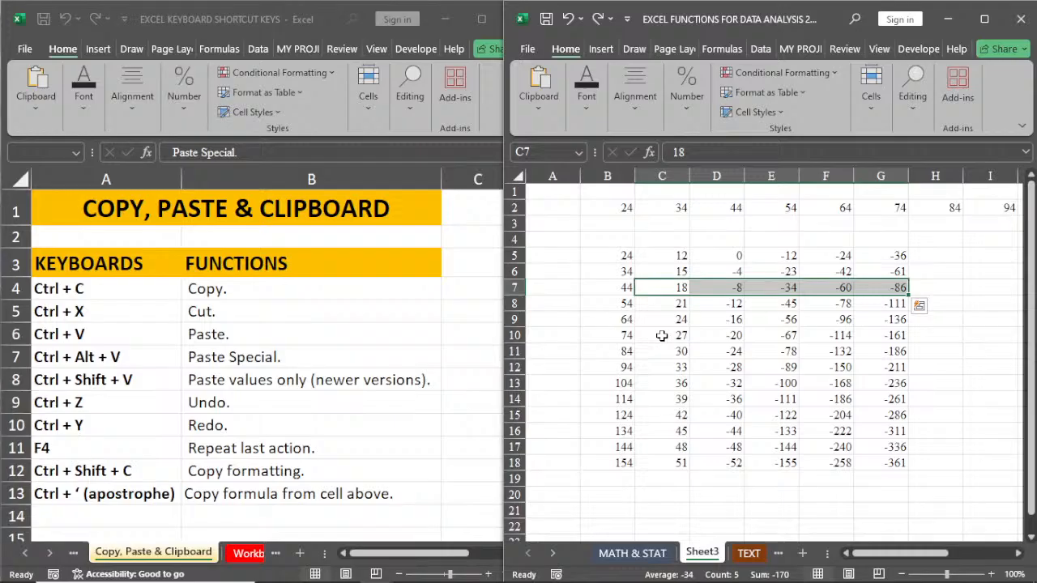
left_click(662, 335)
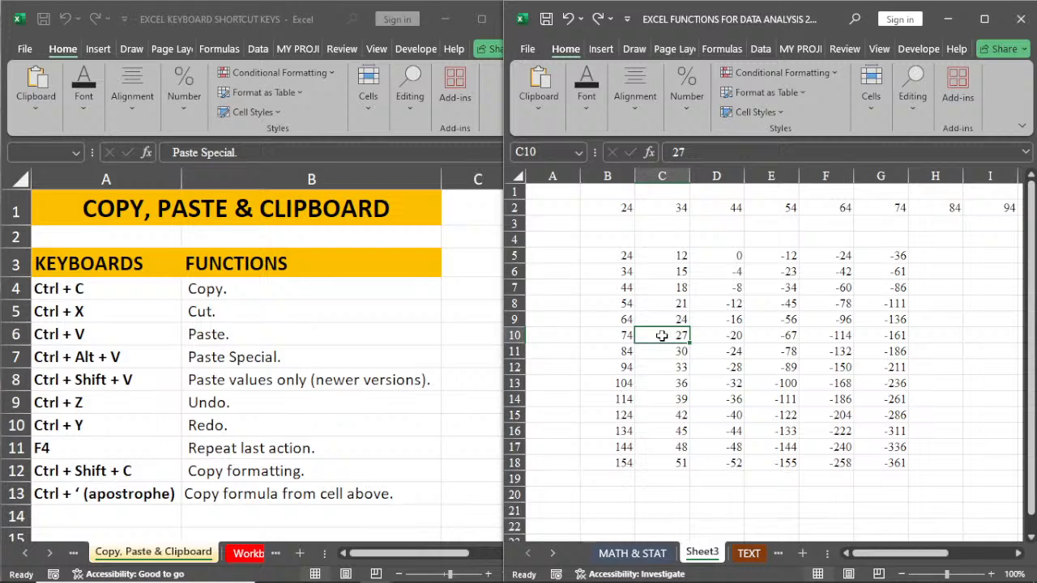
Step: Set the font colour of B5:G5, the first row of the number block, to white
left_click(622, 258)
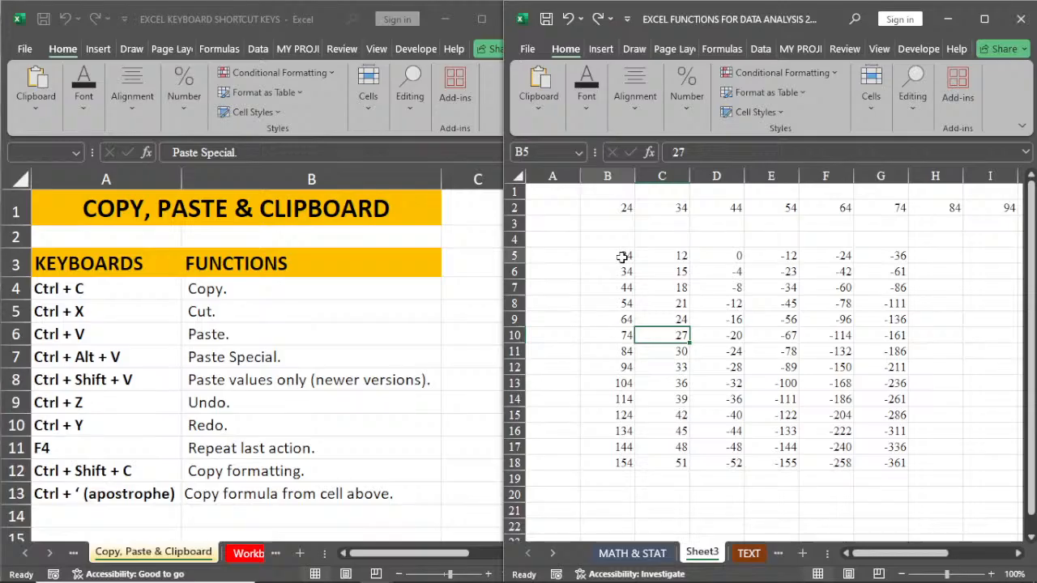
key("ctrl+shift+Right")
left_click(581, 116)
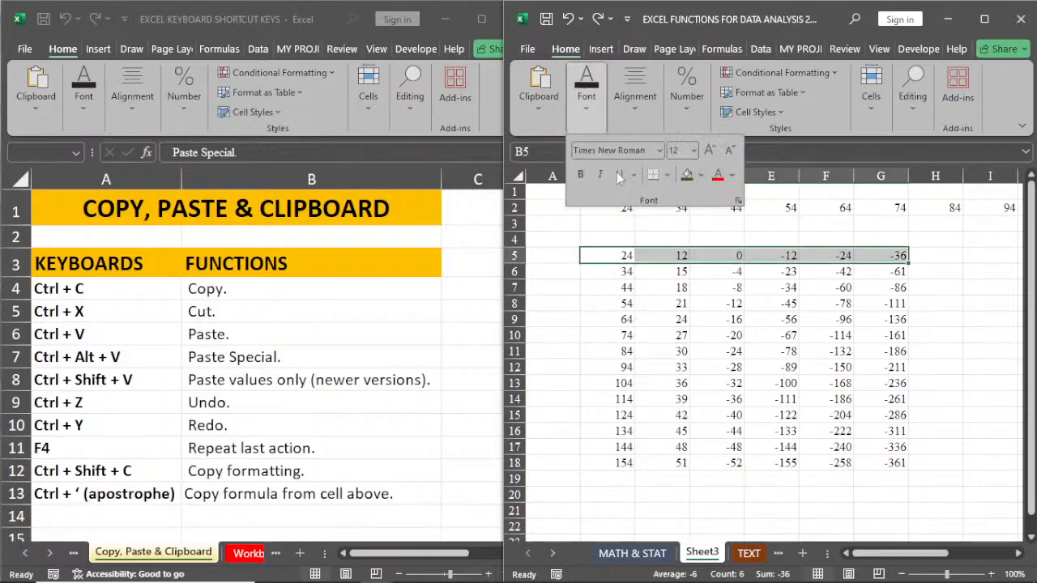
left_click(720, 176)
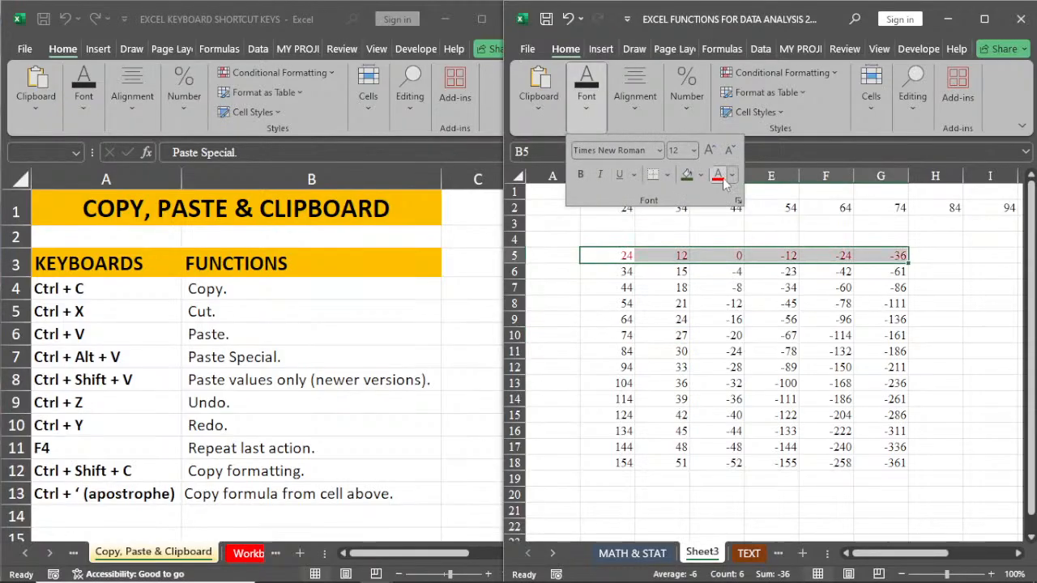
left_click(733, 176)
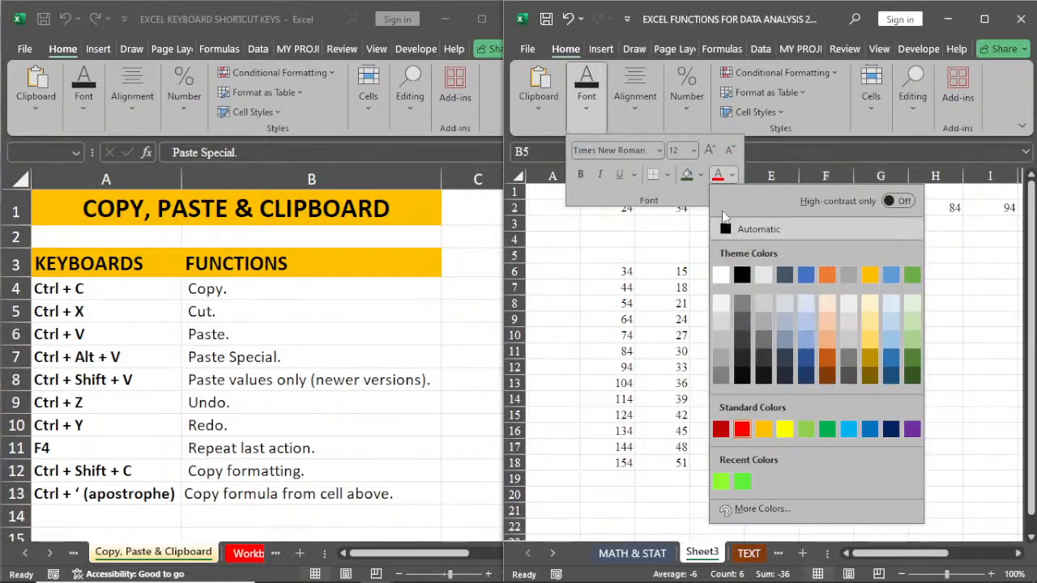
left_click(702, 174)
Step: Fill B5:G5 with black and make its numbers bold
left_click(702, 174)
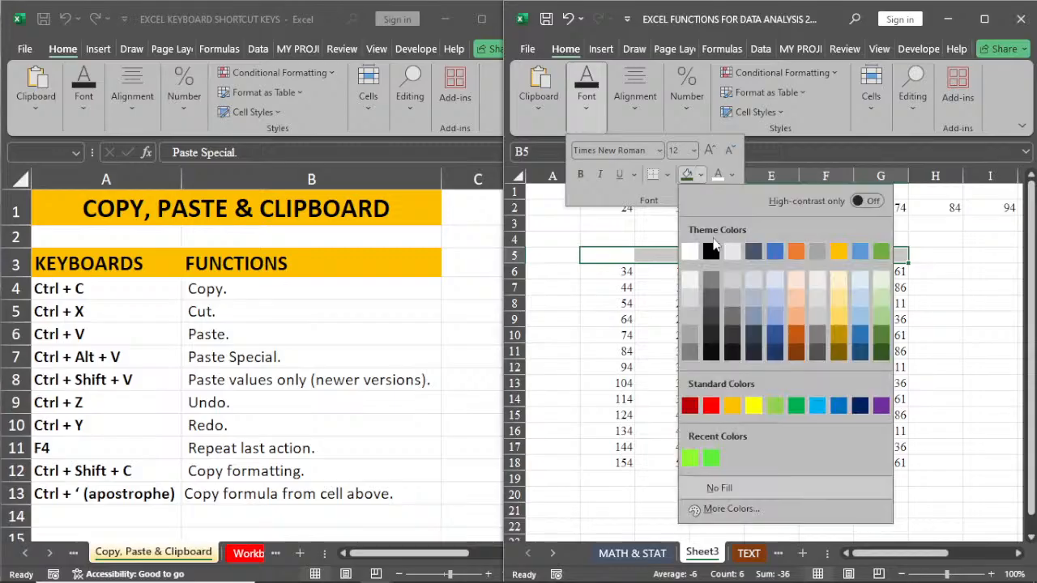
left_click(710, 252)
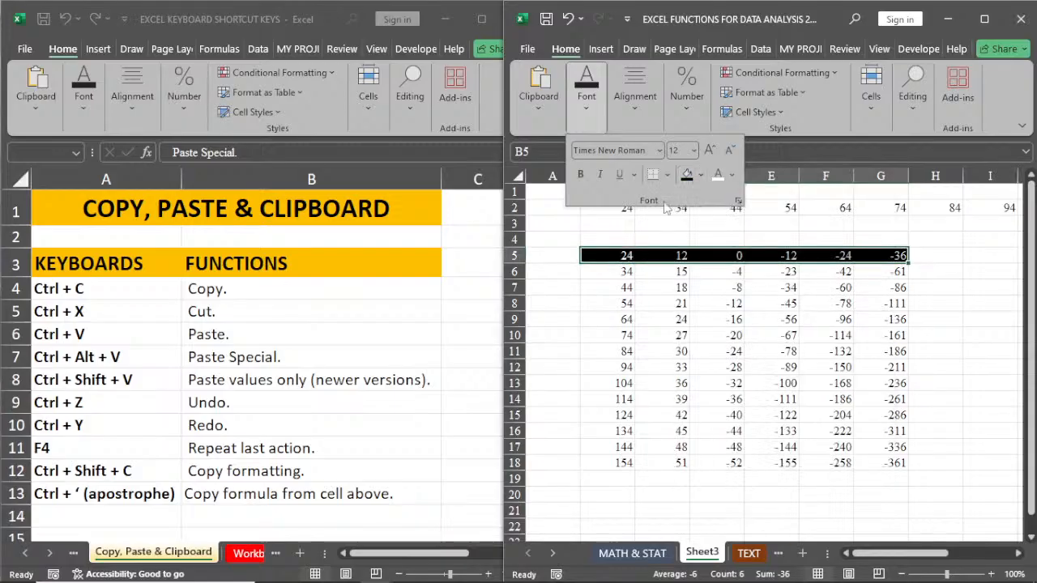
left_click(586, 180)
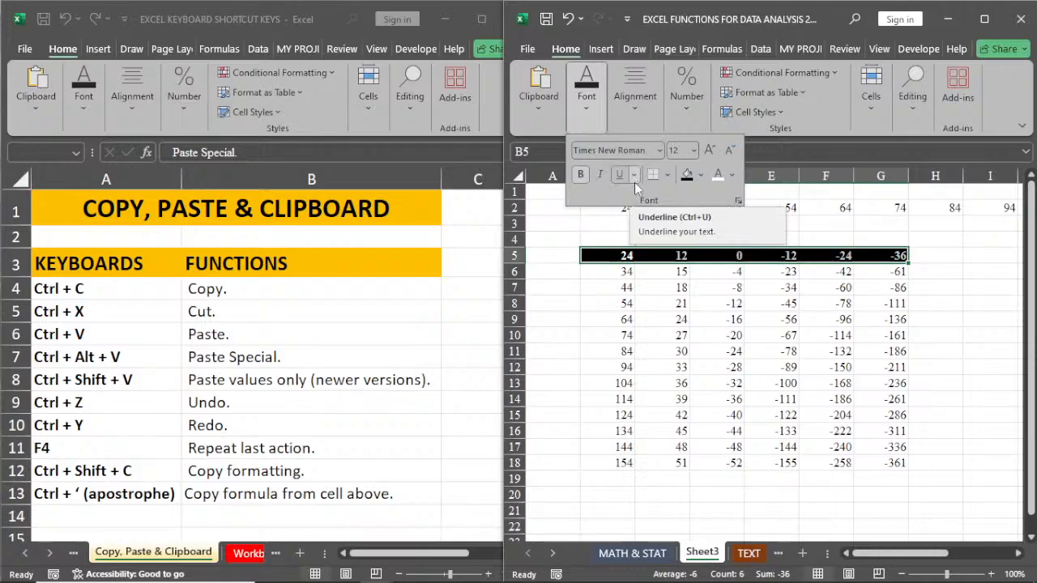
Step: Apply all borders to B5:G5 and recolour the vertical lines between its cells white
left_click(666, 175)
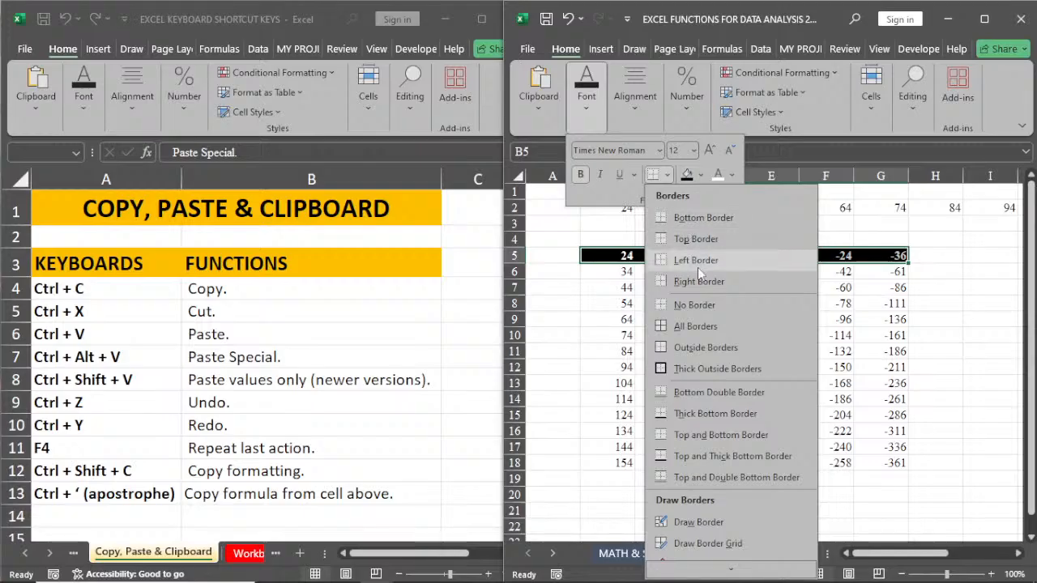
left_click(692, 325)
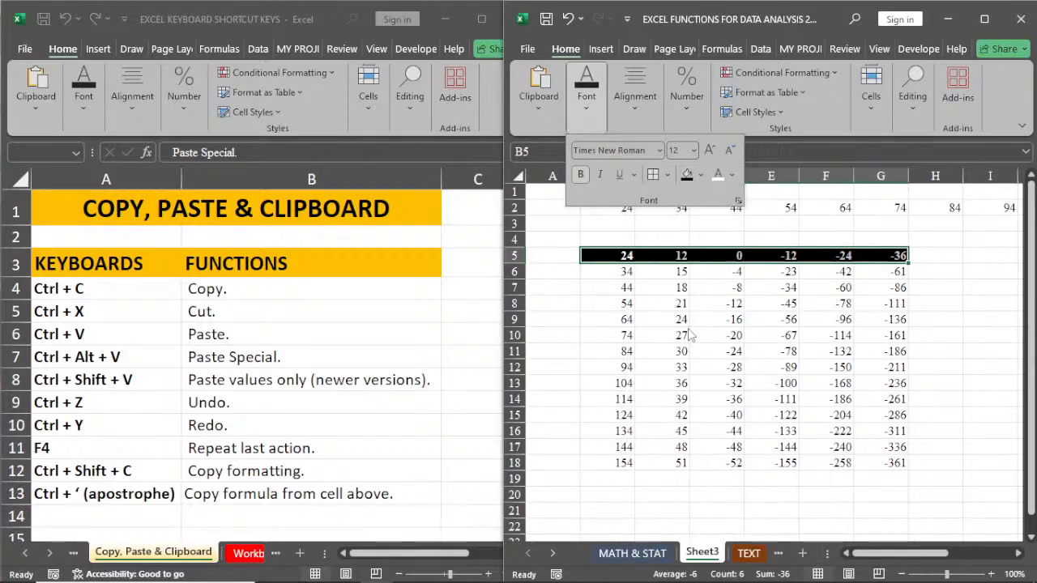
left_click(667, 175)
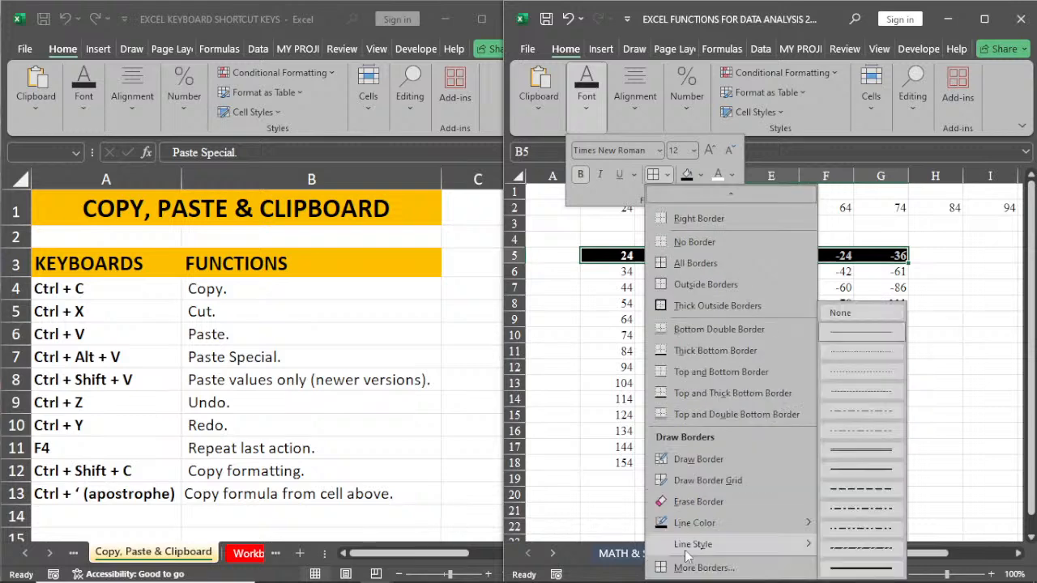
left_click(690, 567)
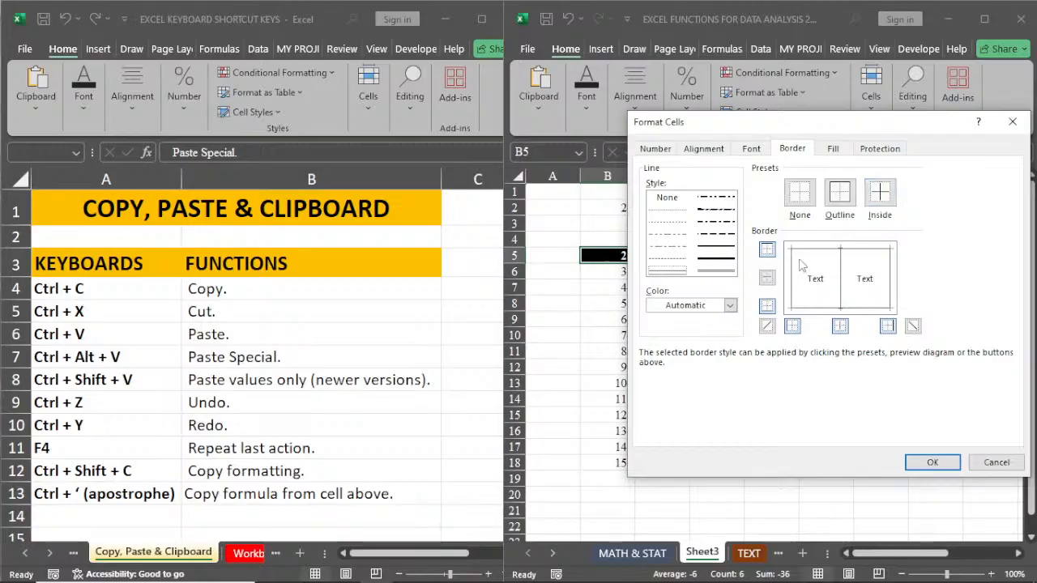
left_click(729, 305)
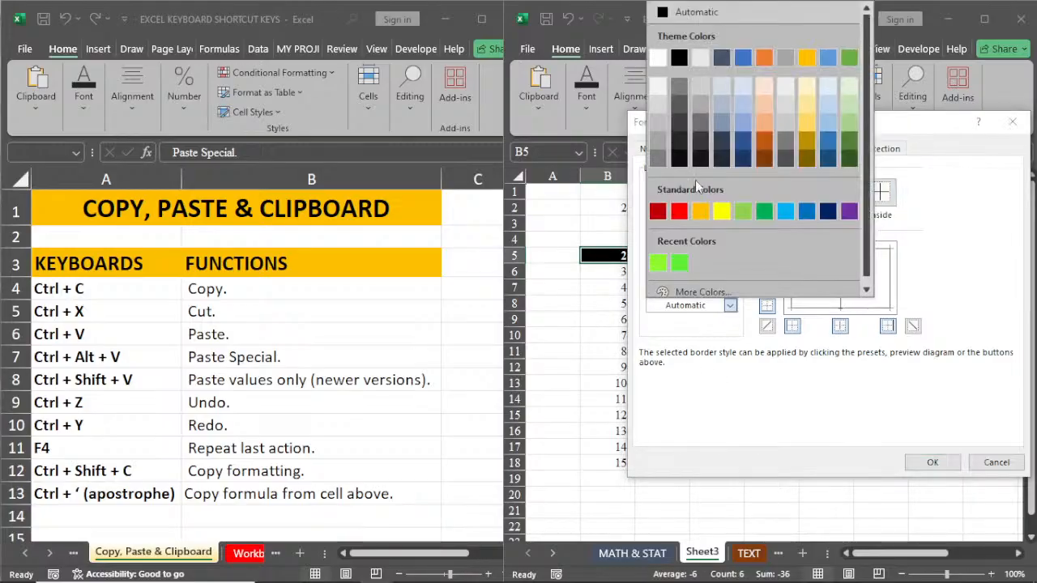
left_click(658, 57)
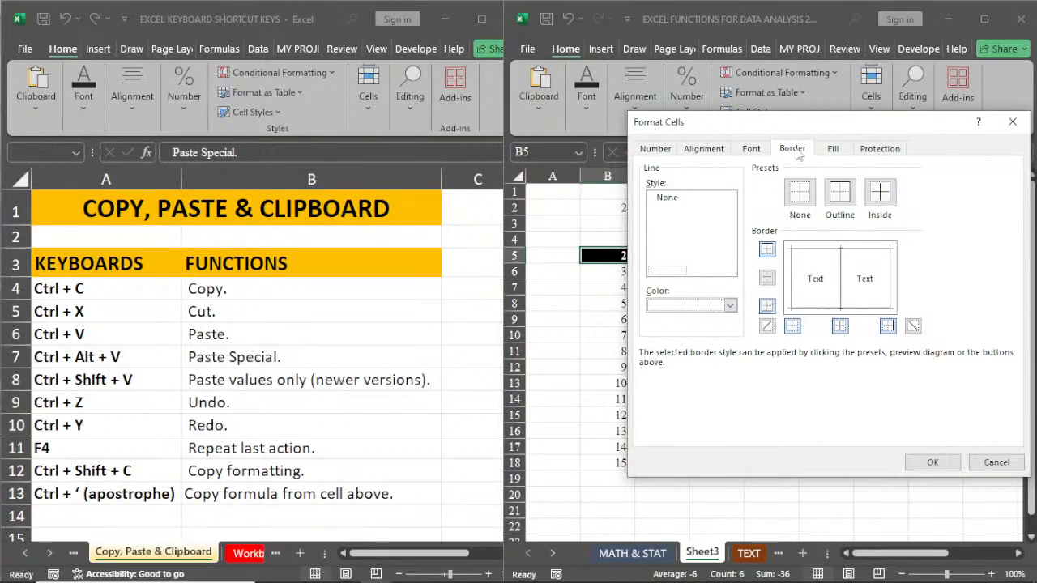
left_click(881, 196)
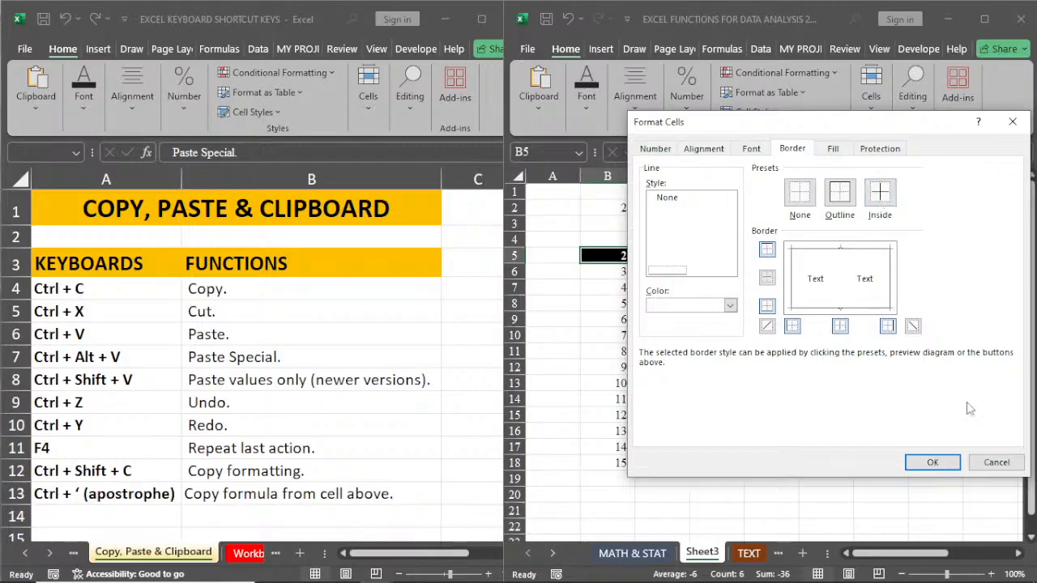
left_click(933, 461)
left_click(716, 334)
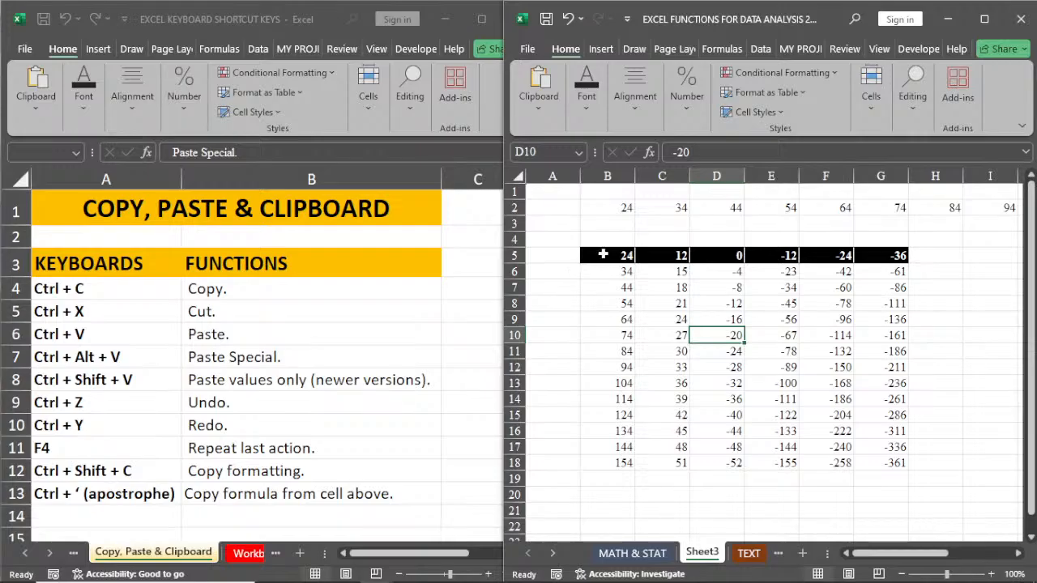
Step: Select the black-filled row B5:G5 as the source for copying its formatting
left_click_drag(603, 254, 888, 254)
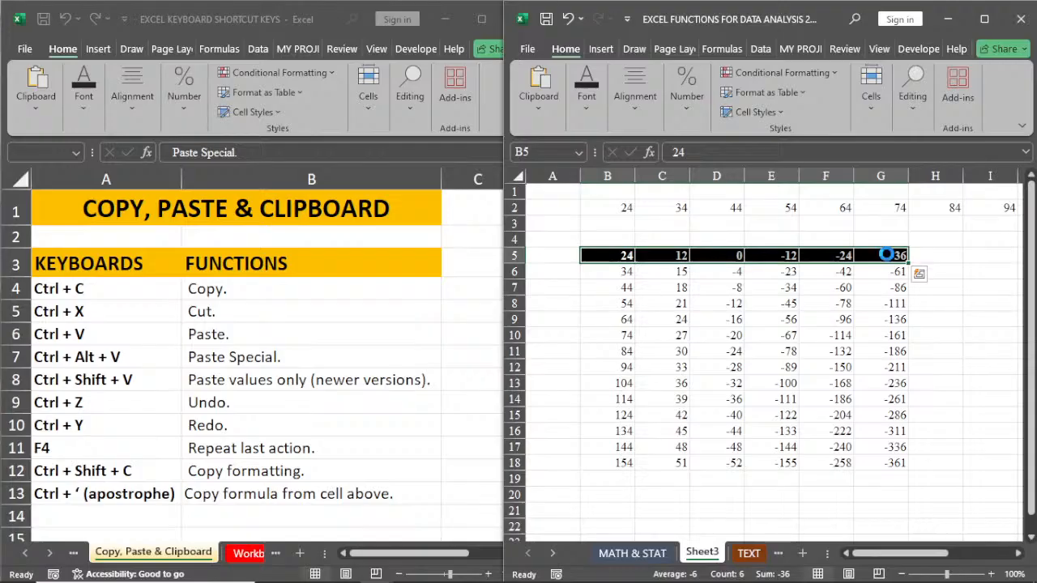
left_click(588, 398)
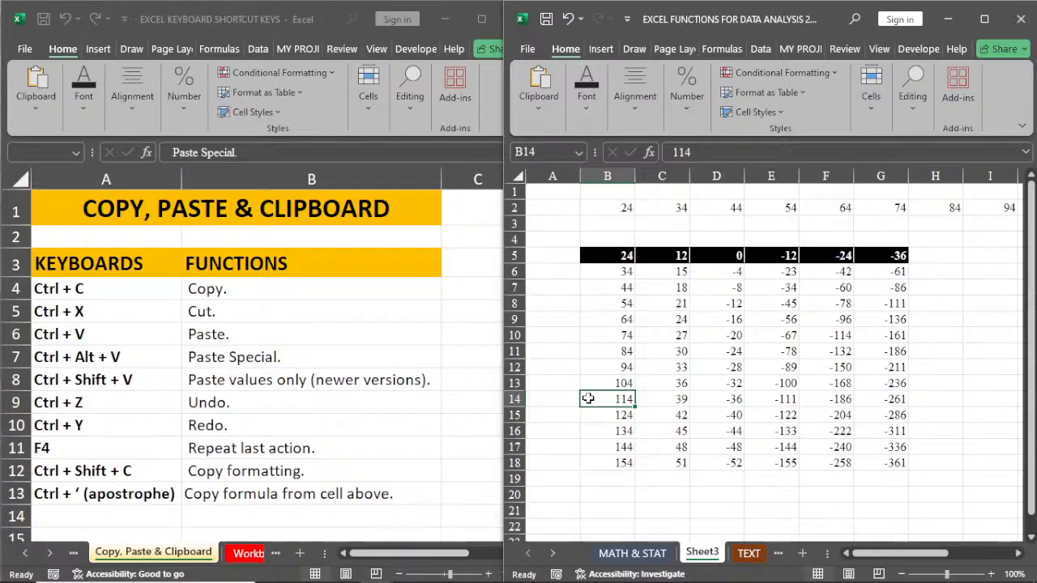
left_click(614, 255)
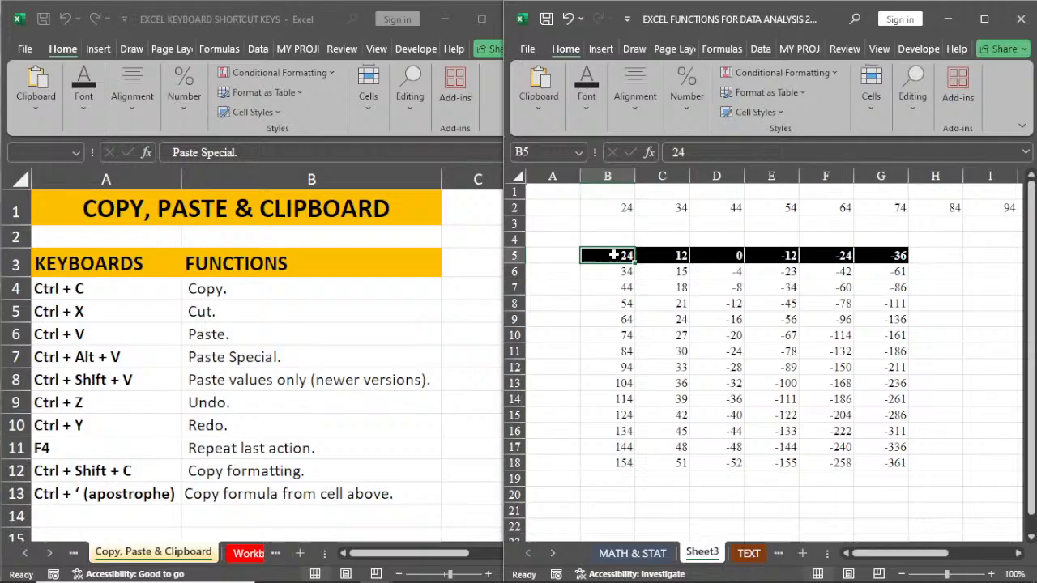
left_click_drag(615, 255, 875, 254)
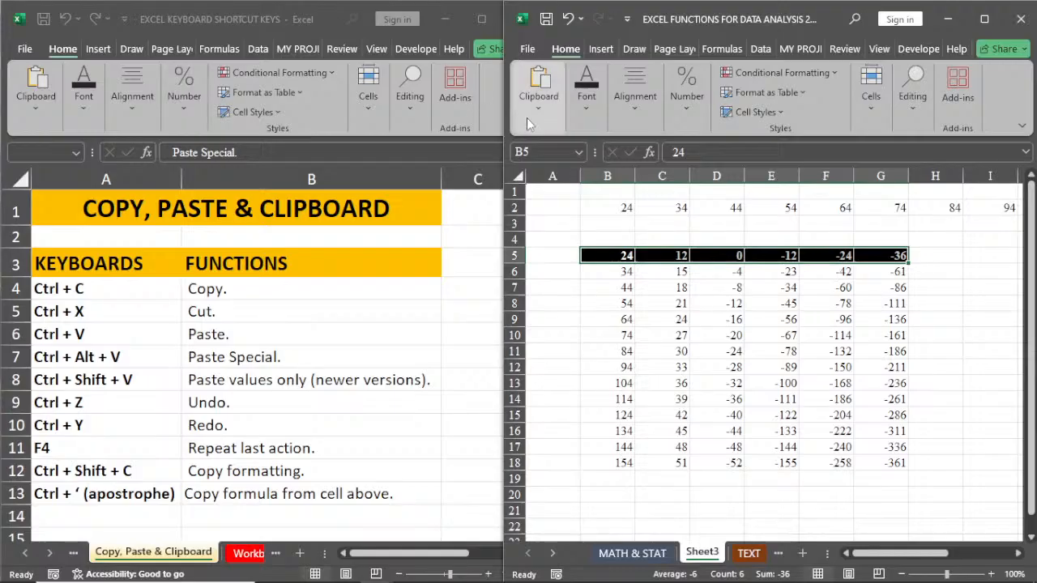
left_click(587, 118)
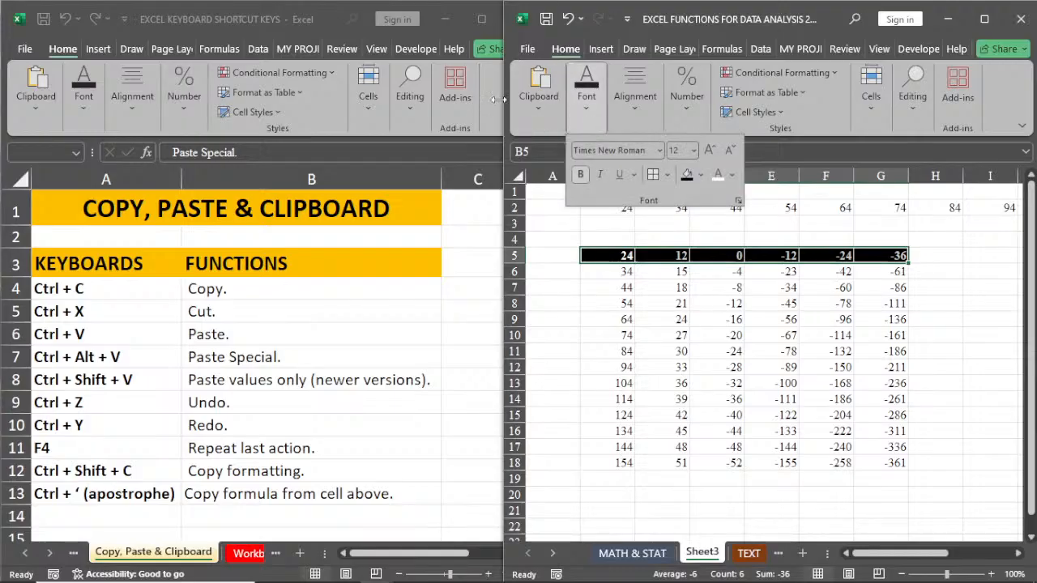
left_click(538, 111)
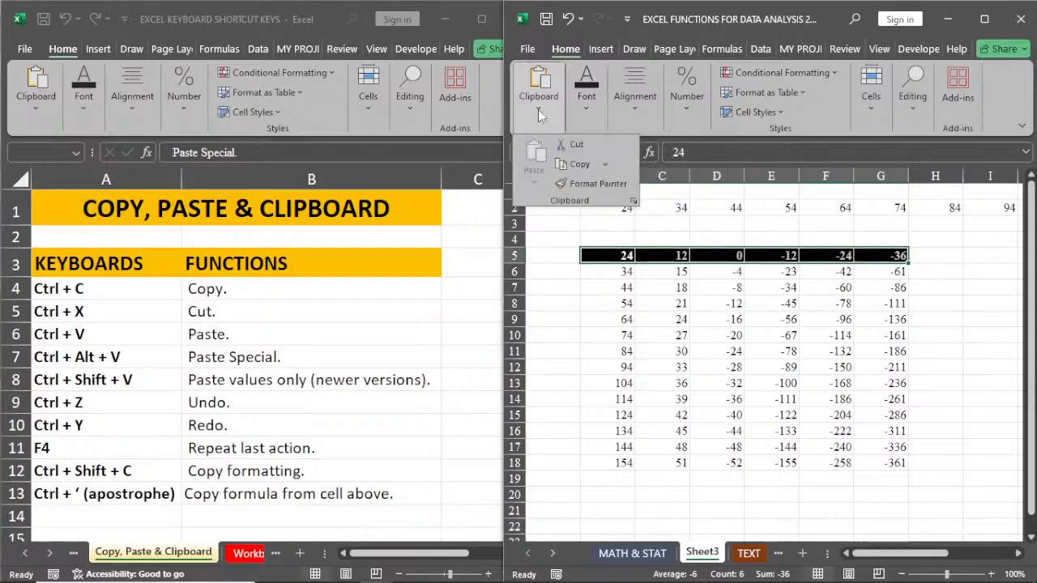
left_click(594, 184)
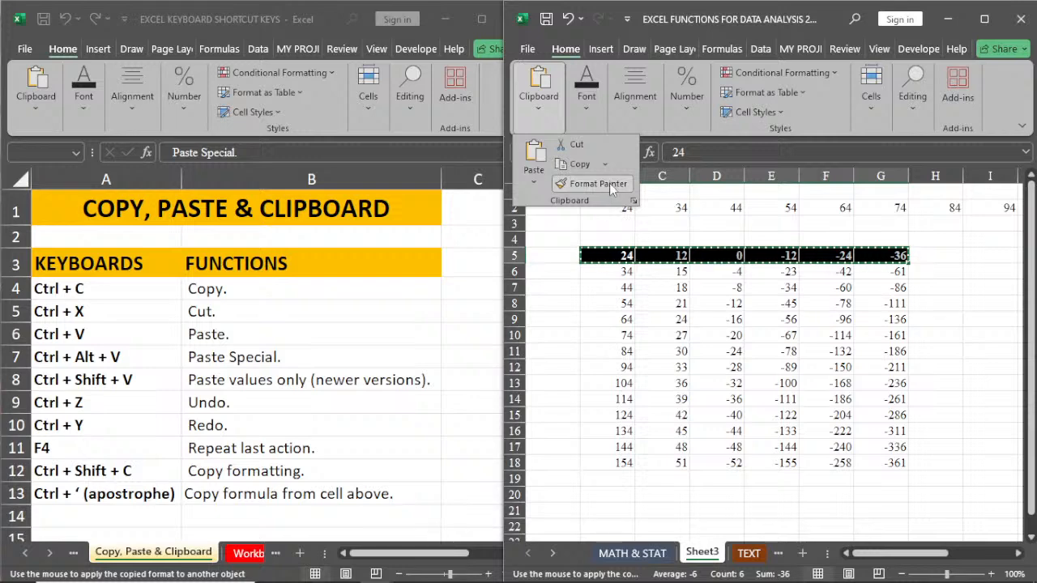
left_click(609, 182)
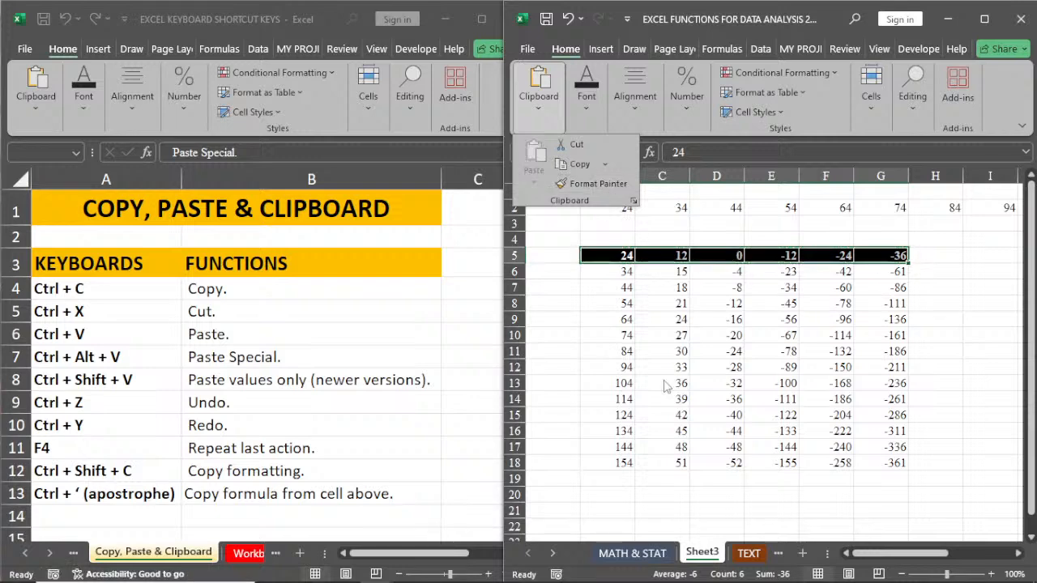
left_click(625, 318)
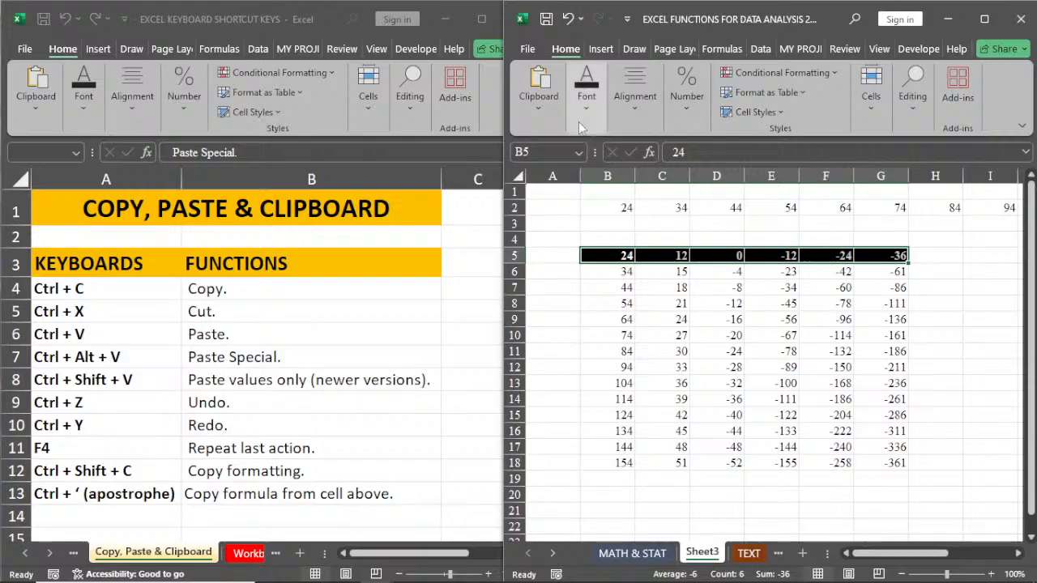
Step: Copy the formatting of B5:G5 onto B13:G13 with Format Painter
left_click(530, 106)
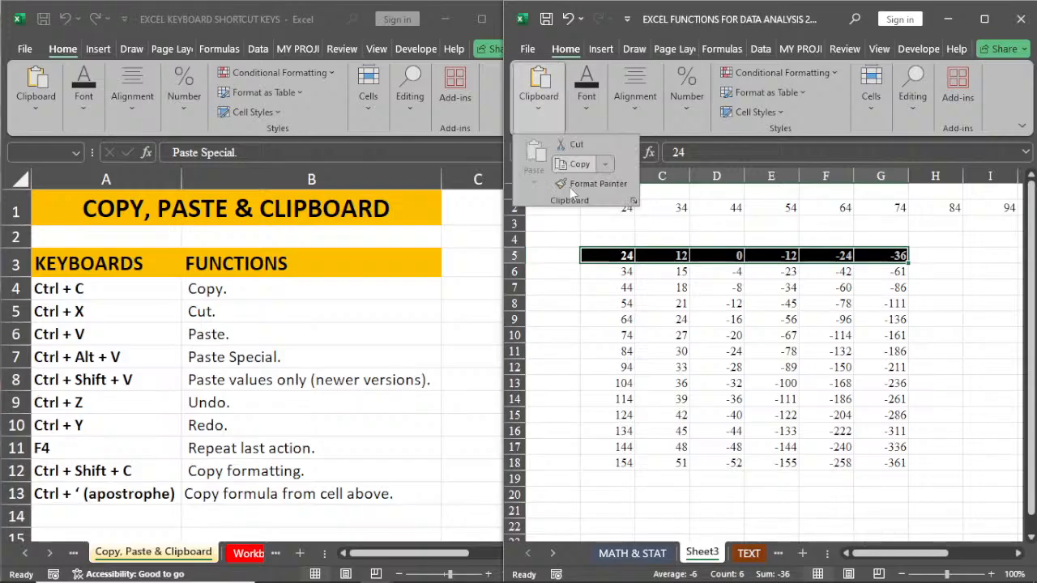
left_click(570, 183)
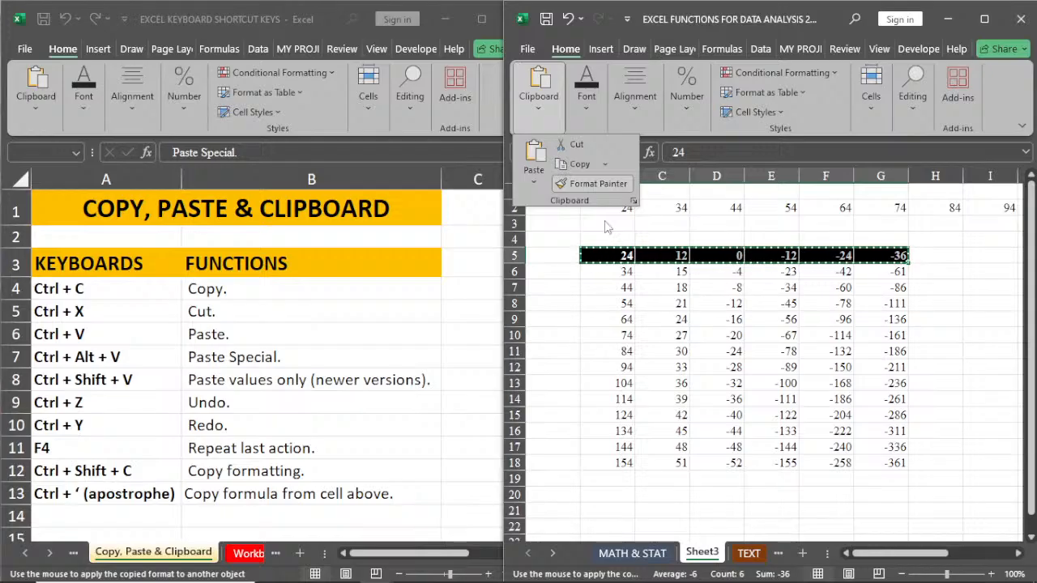
left_click(613, 294)
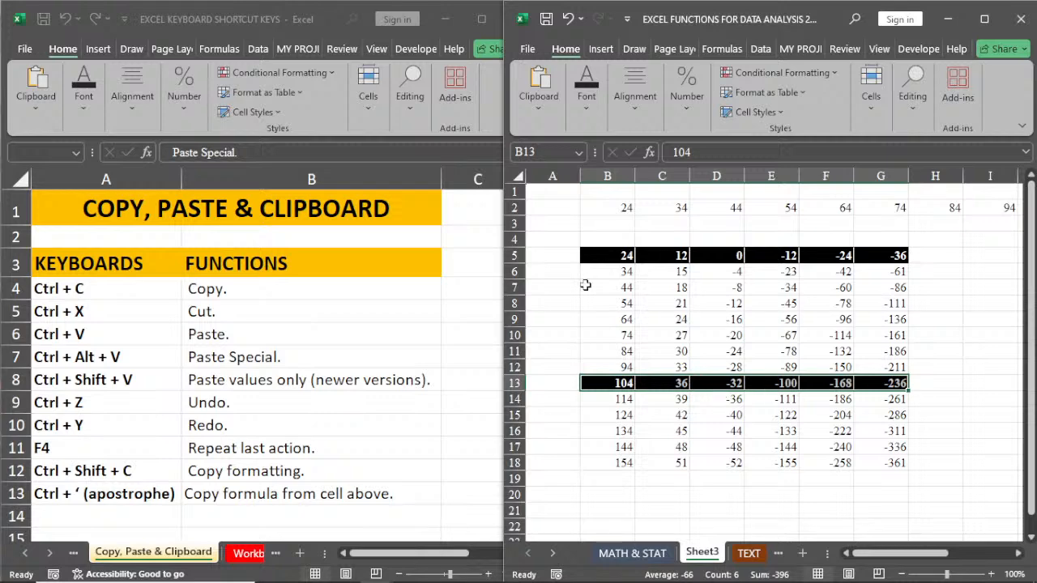
Step: Copy B13:G13's formatting onto rows 9, 7, 15, 17 and 11 of the block with Format Painter locked on, and release it
left_click(538, 89)
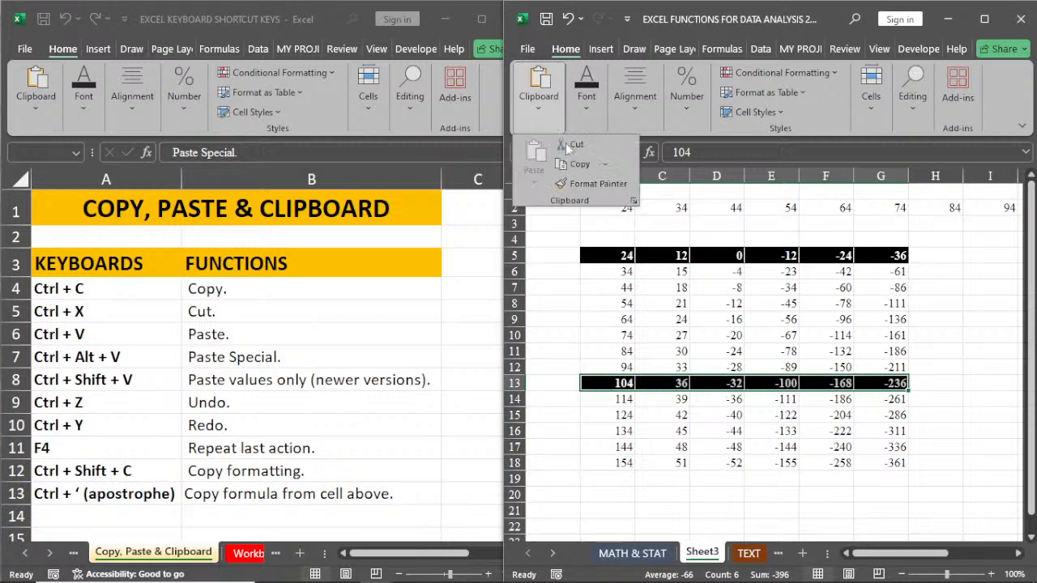
left_click(590, 184)
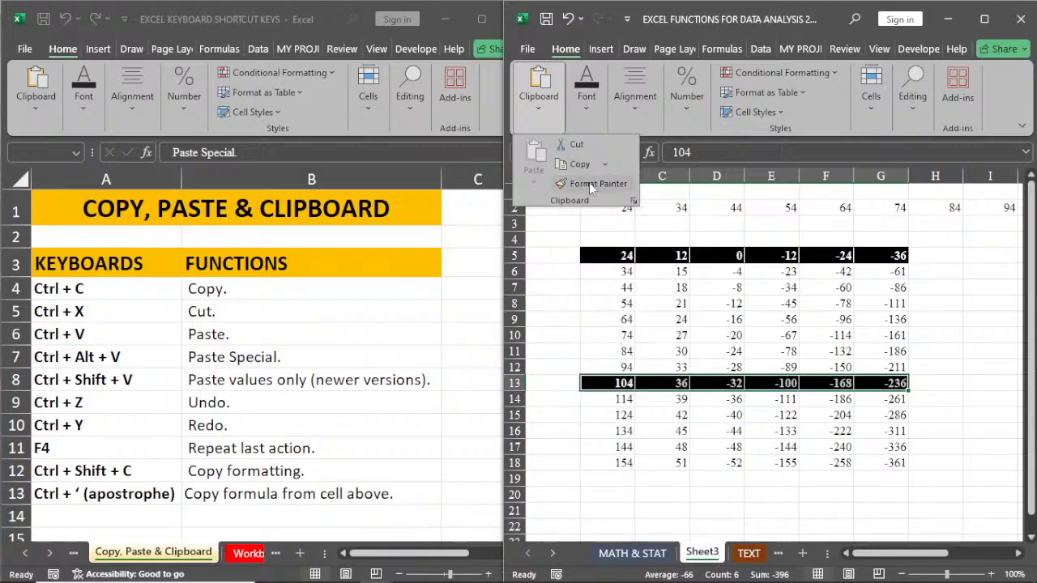
left_click(590, 184)
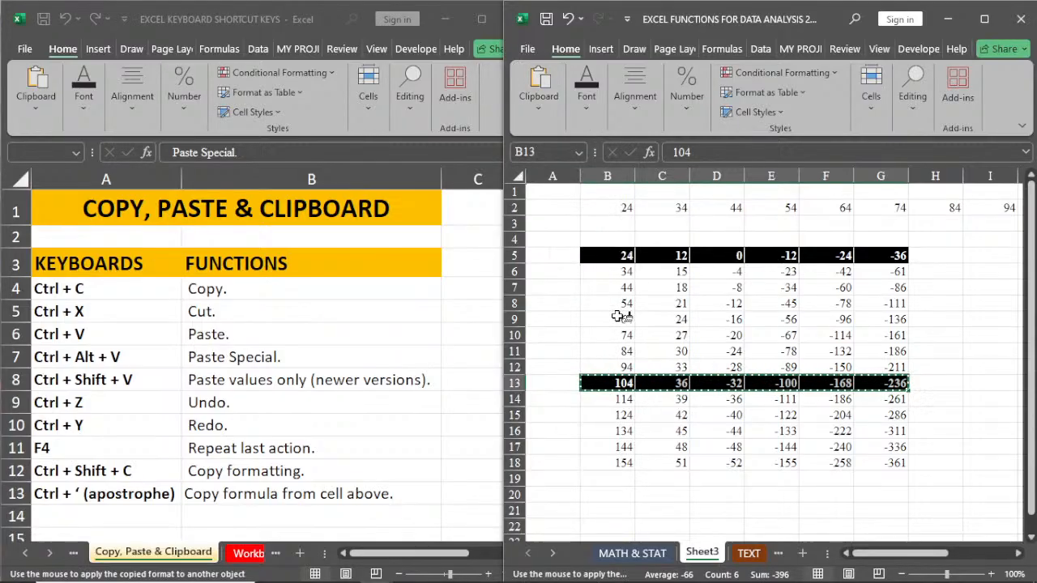
left_click(618, 318)
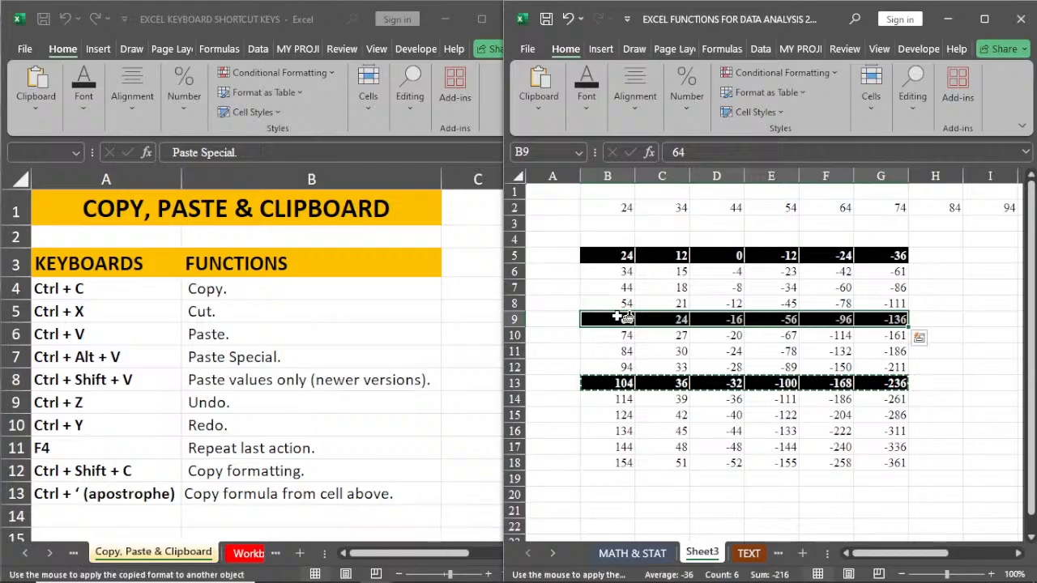
left_click(624, 286)
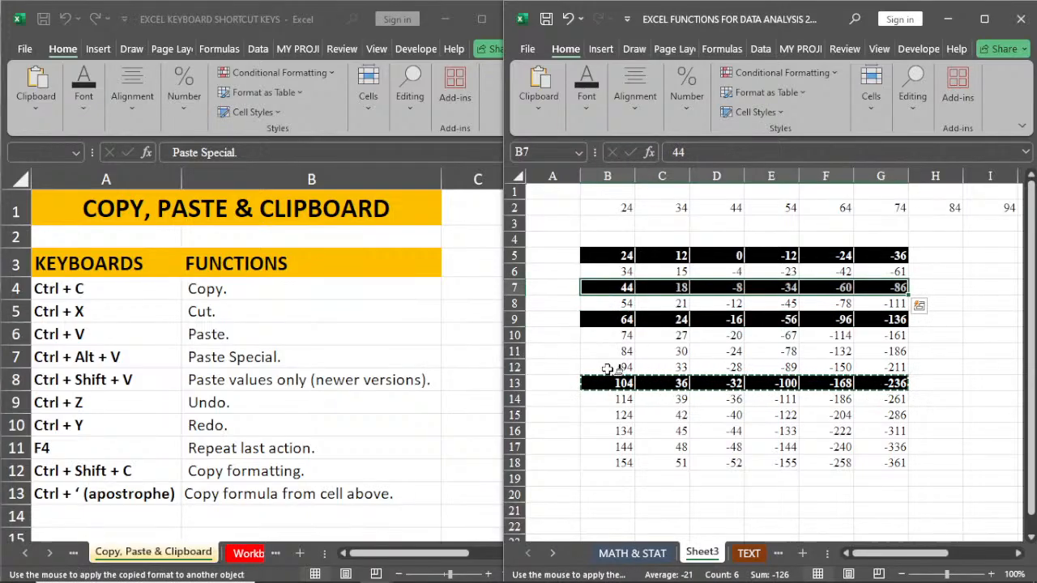
left_click(614, 415)
left_click(607, 445)
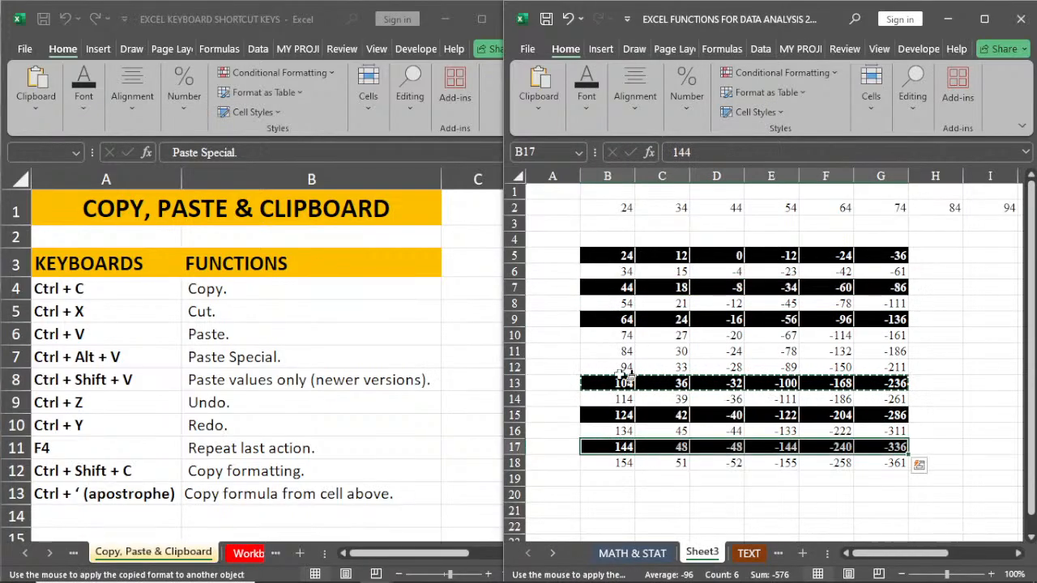
left_click(624, 349)
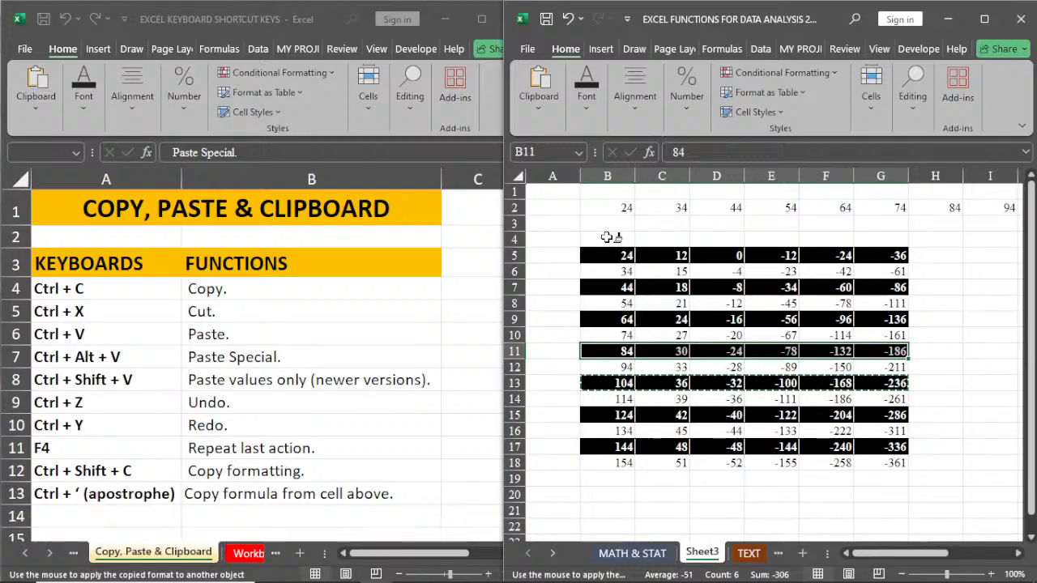
key("Escape")
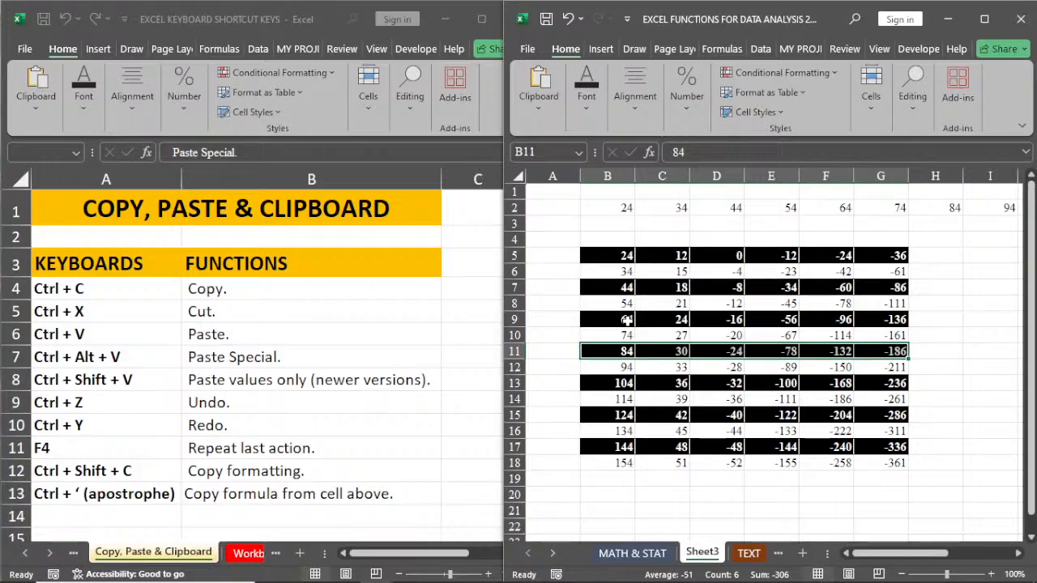
left_click(534, 115)
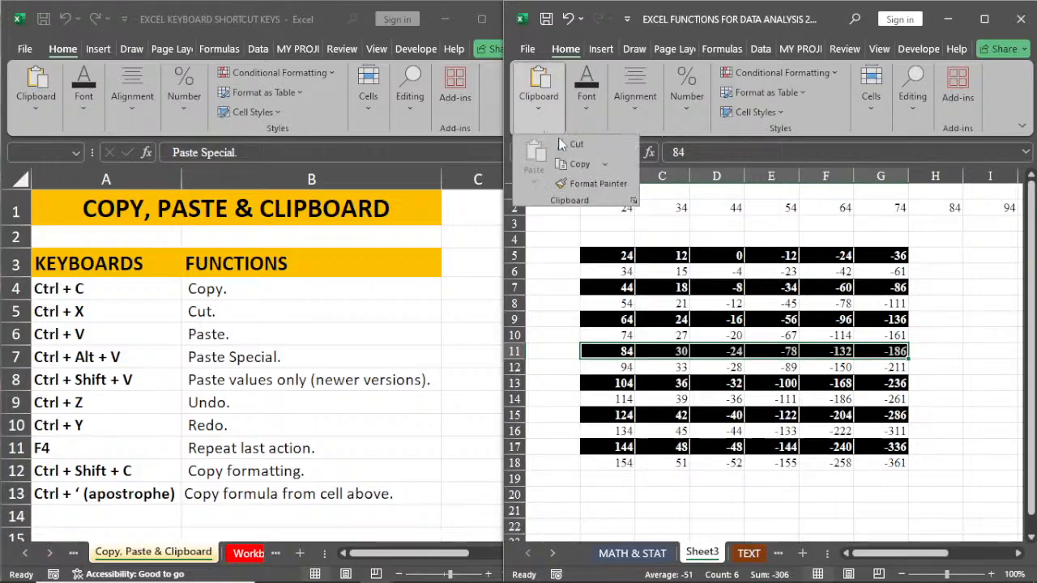
left_click(561, 144)
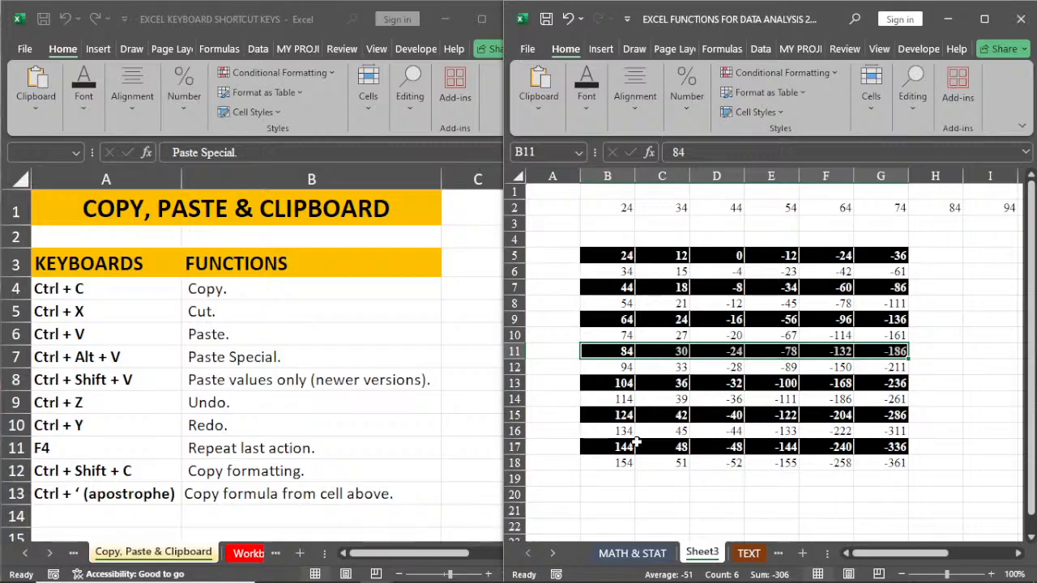
Step: Switch to the MATH & STAT sheet and select the empty cell G6 above the Revenue header
left_click(633, 554)
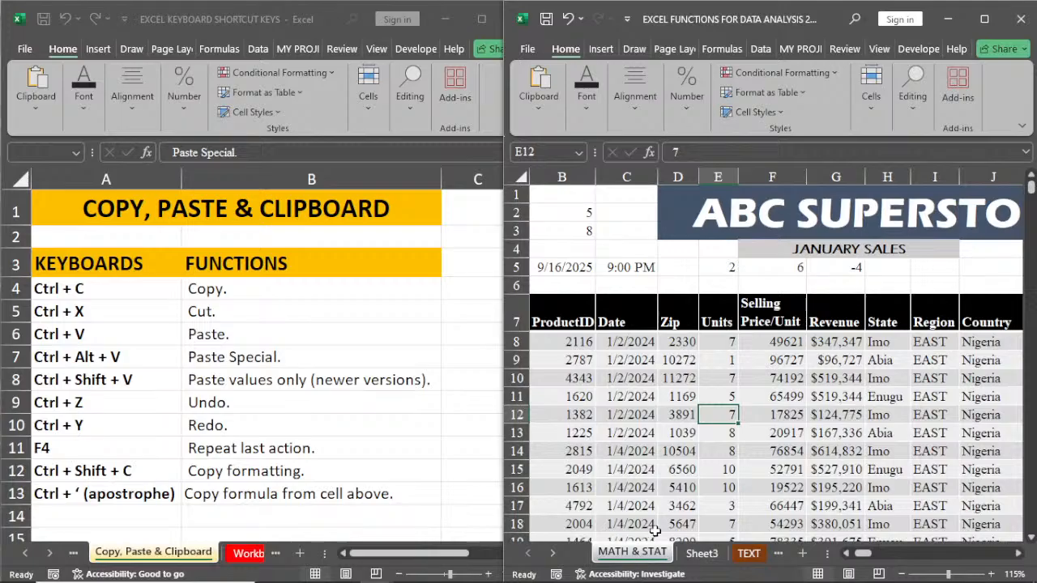
left_click(843, 283)
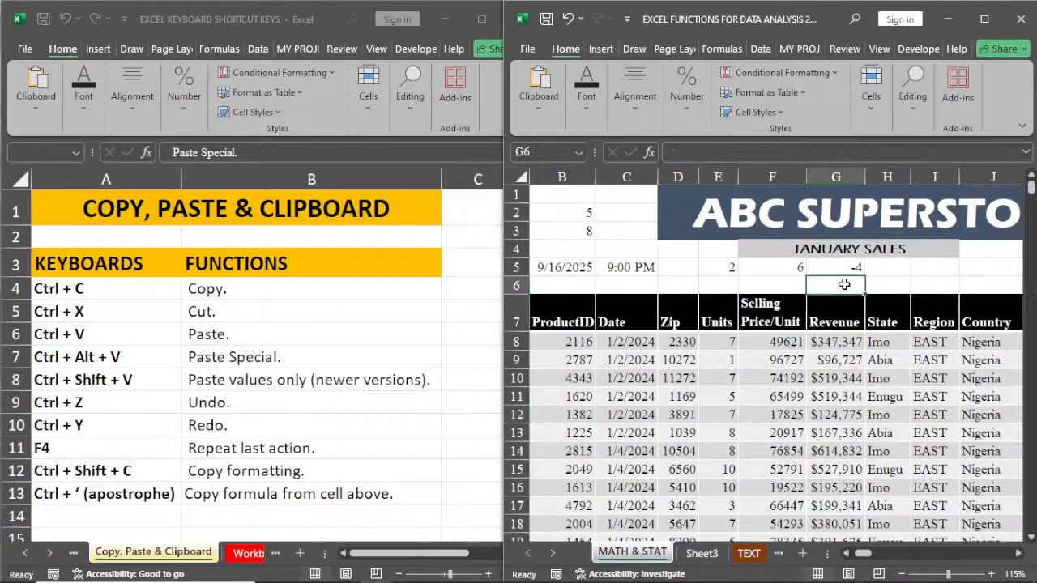
type("=2-6")
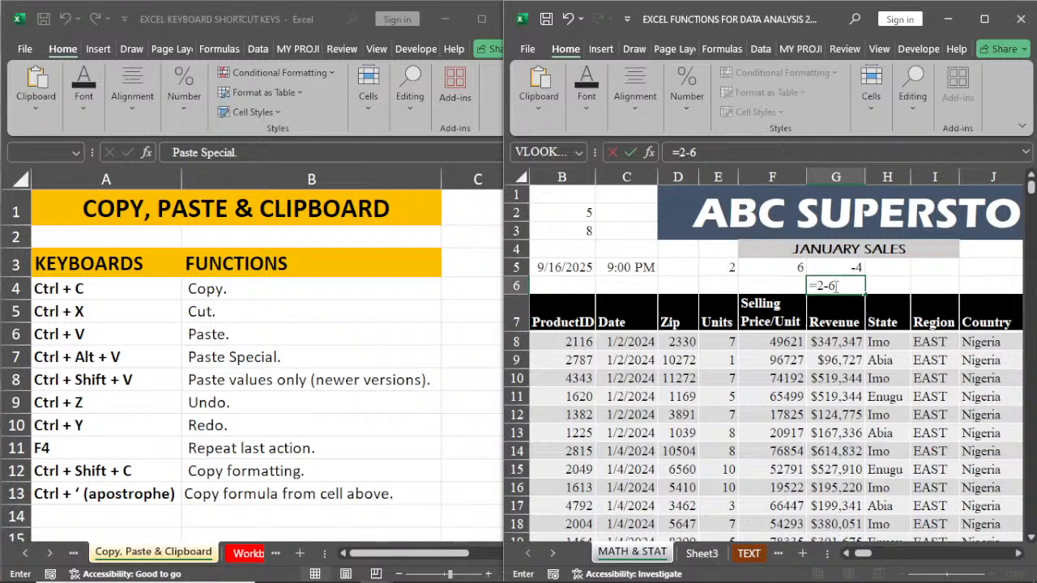
key("BackSpace")
key("BackSpace")
key("BackSpace")
key("BackSpace")
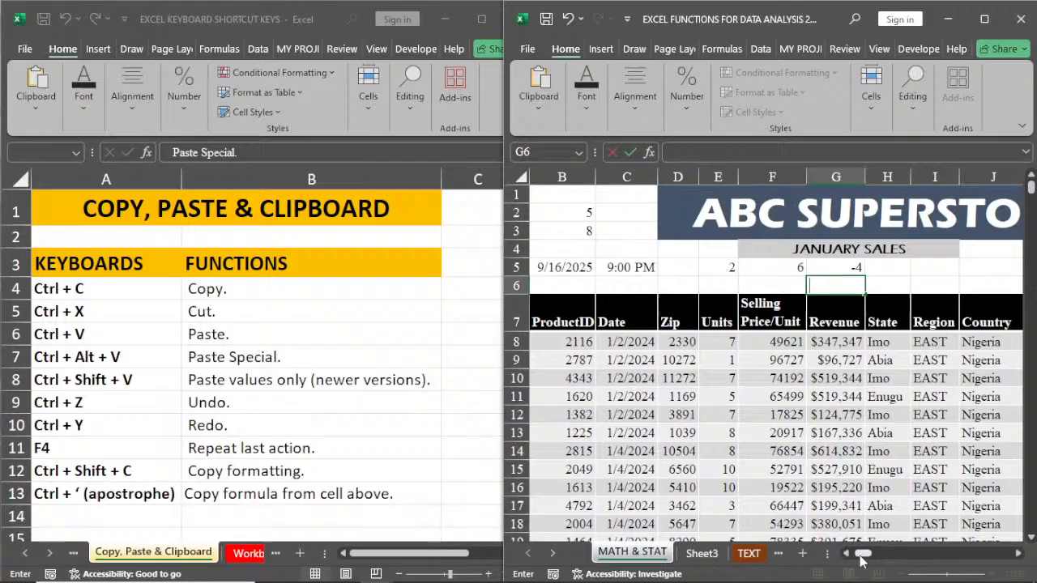
mouse_move(861, 559)
left_mouse_down()
mouse_move(884, 559)
mouse_move(865, 563)
left_mouse_up()
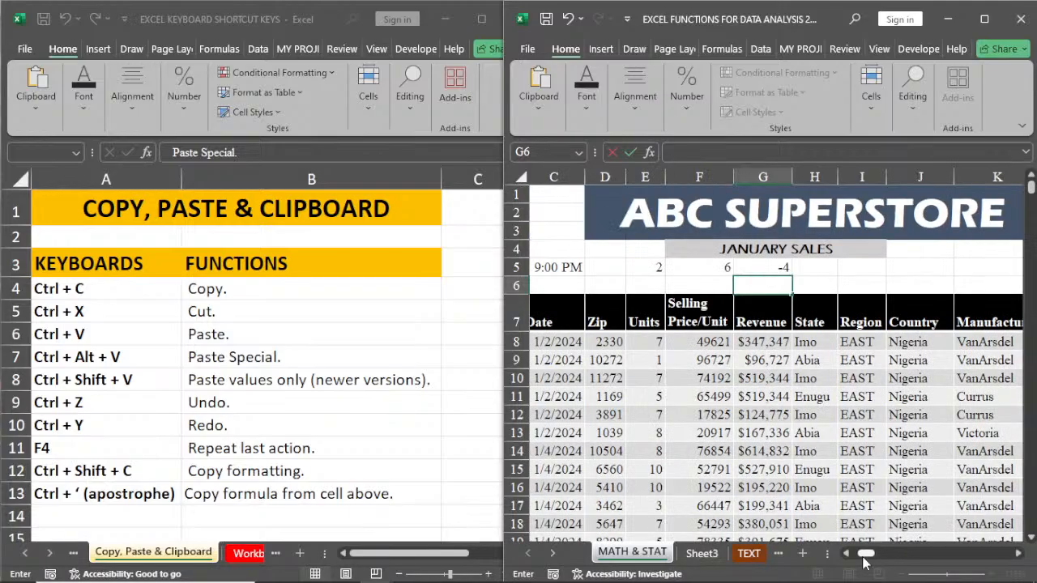
Step: Copy the formula from the last Revenue cell, G5637, into the empty cell G5638 directly below it
left_click(764, 343)
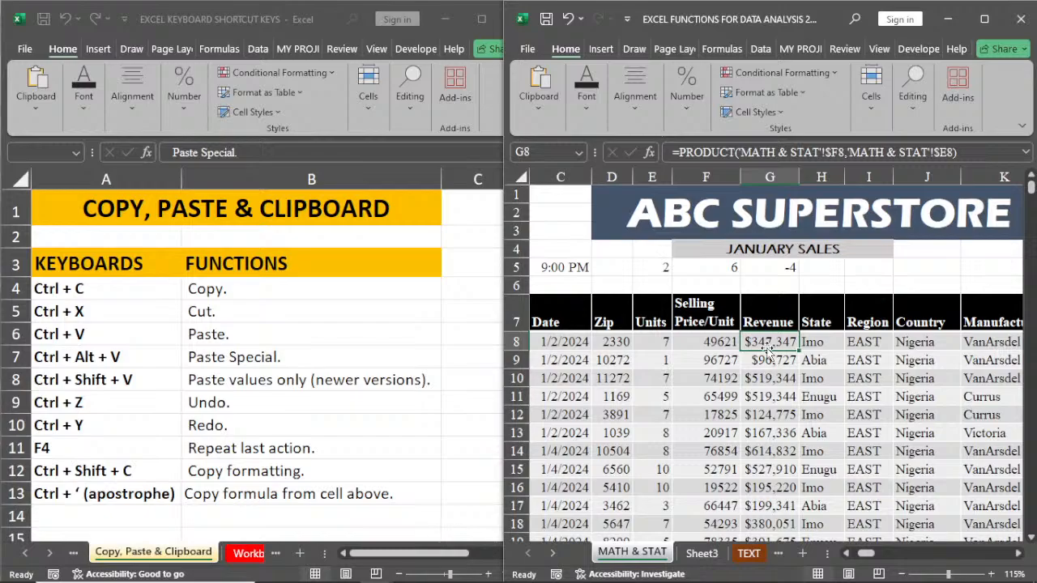
key("ctrl+Down")
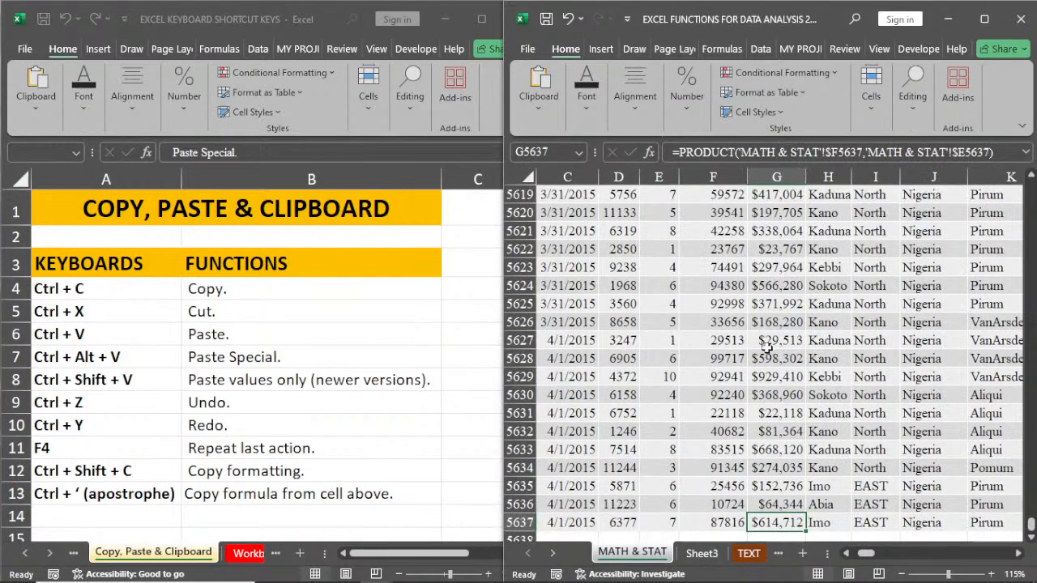
scroll(798, 378, "down", 3)
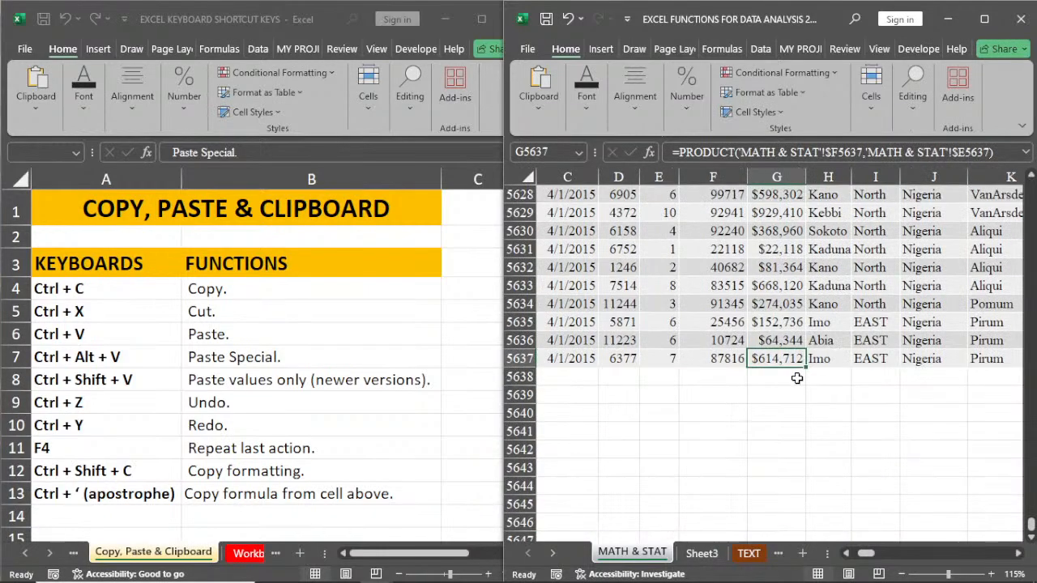
left_click(791, 376)
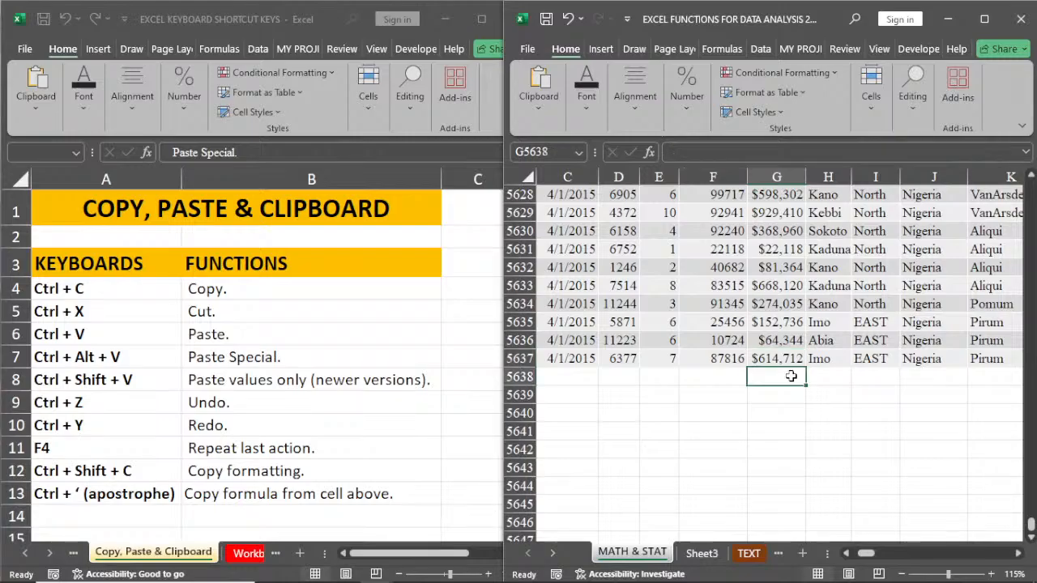
key("ctrl+apostrophe")
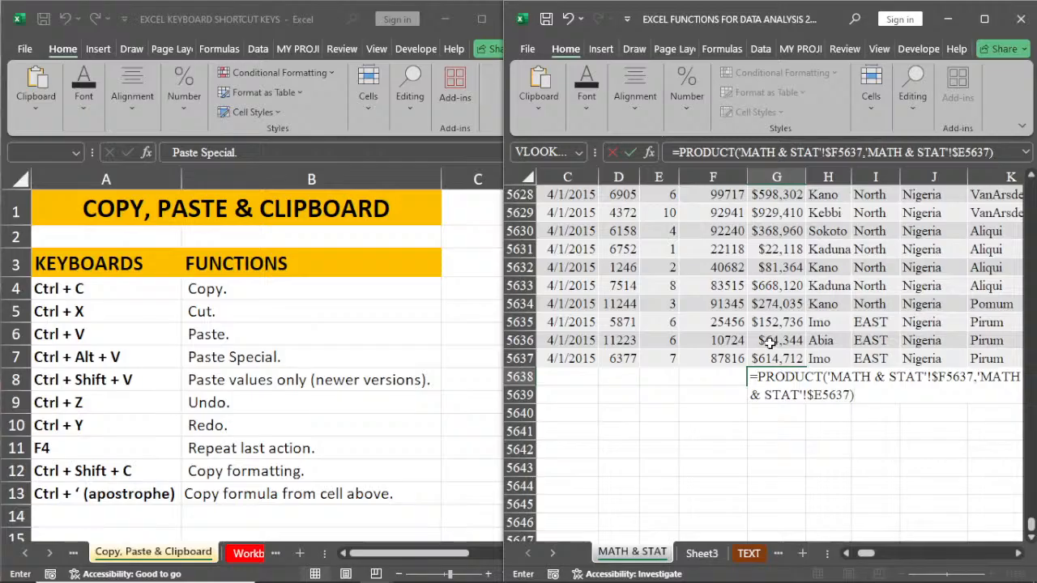
key("Return")
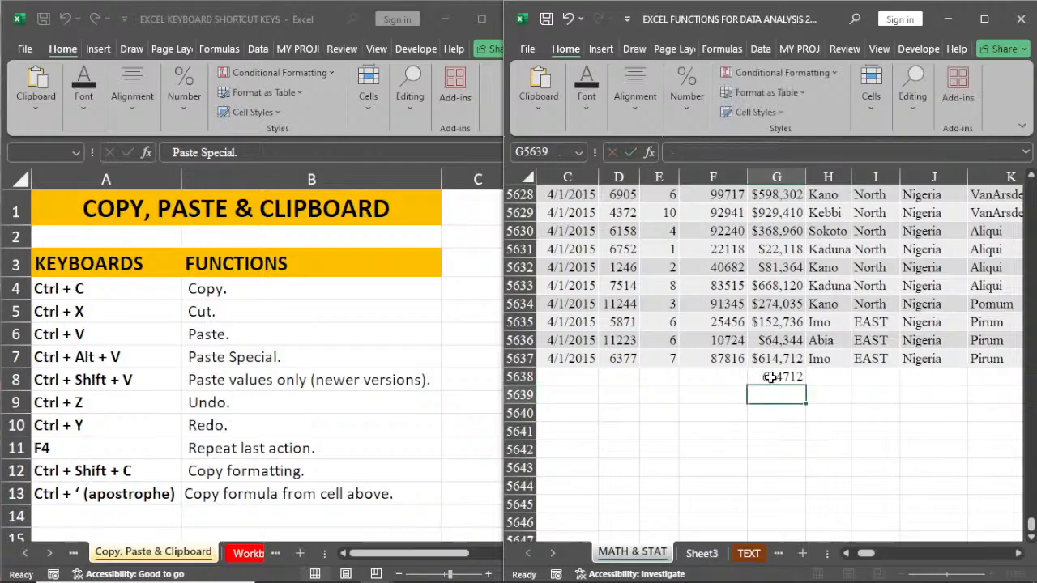
Step: Clear the copied formula from G5638 and return to the Revenue header in G7
left_click(770, 377)
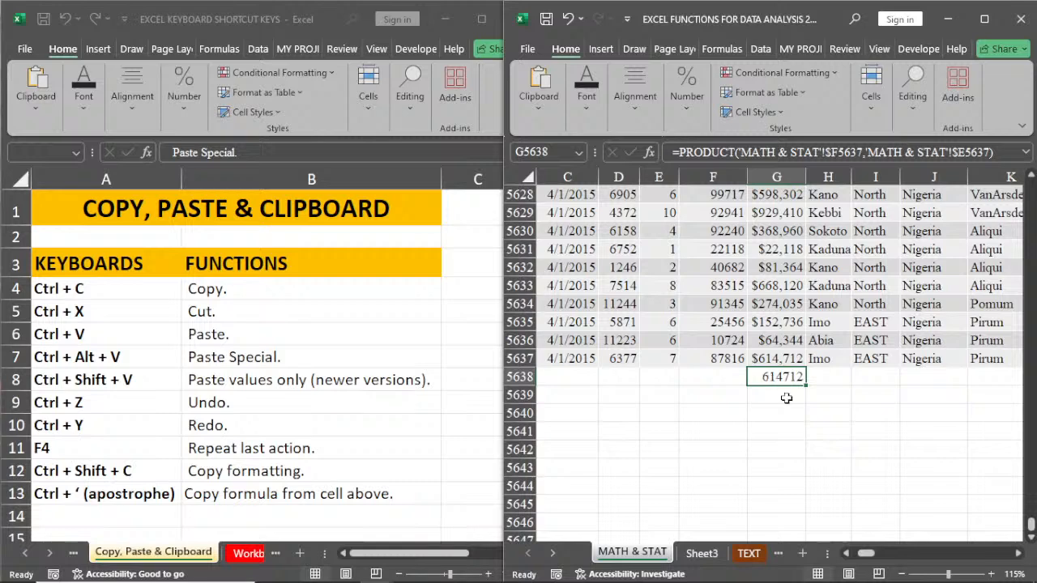
key("Delete")
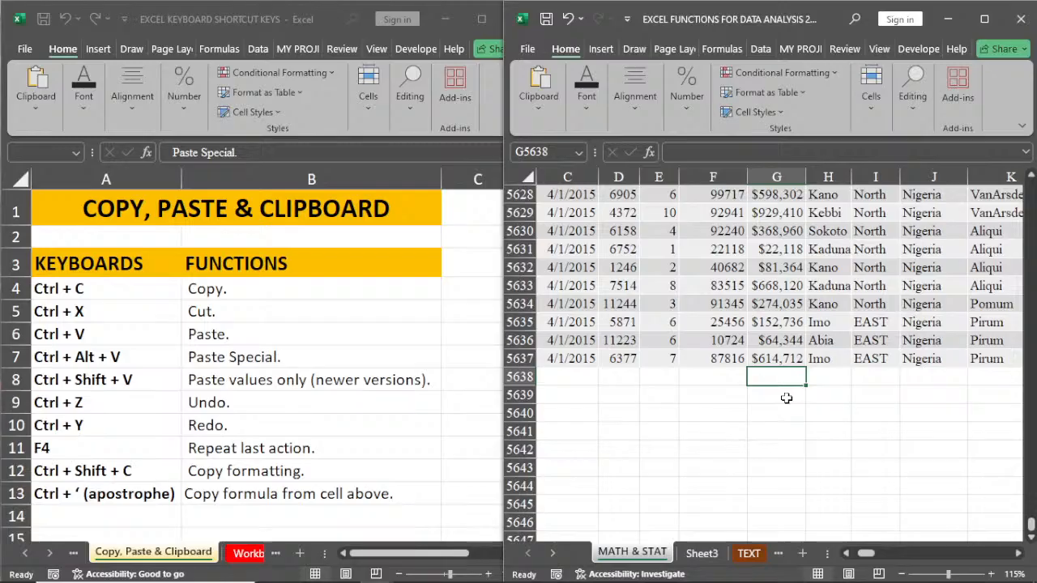
key("ctrl+Up")
key("ctrl+Up")
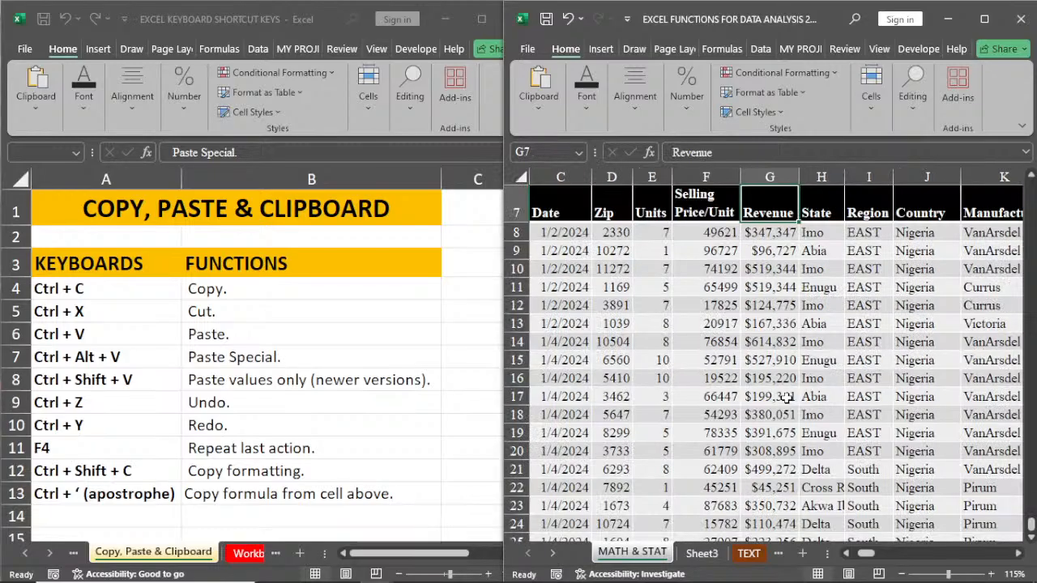
scroll(787, 396, "up", 2)
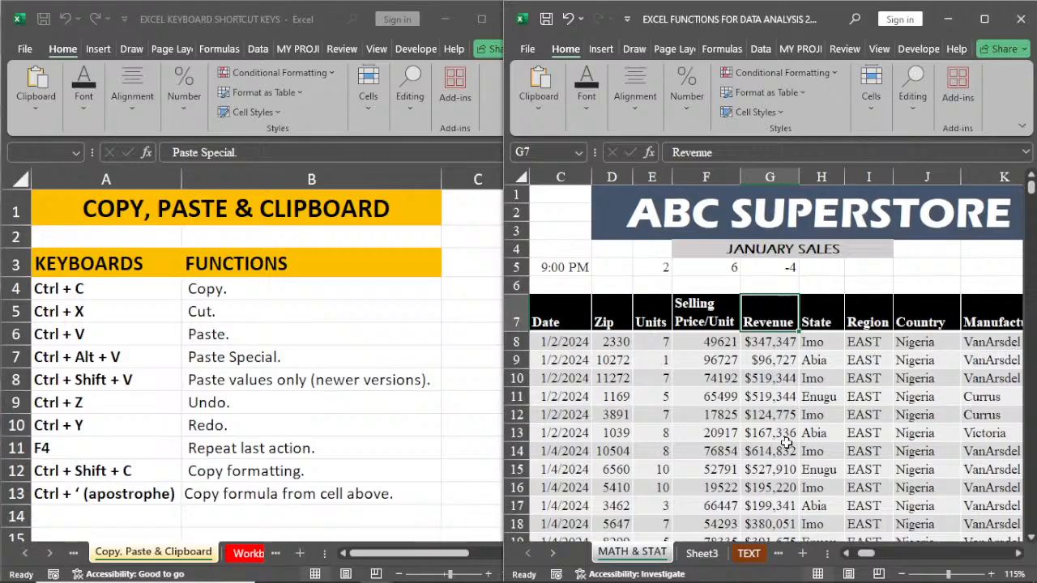
Step: Show the Workbook & Worksheet Management sheet in the EXCEL KEYBOARD SHORTCUT KEYS workbook and select the Save As entry in B7
left_click(250, 551)
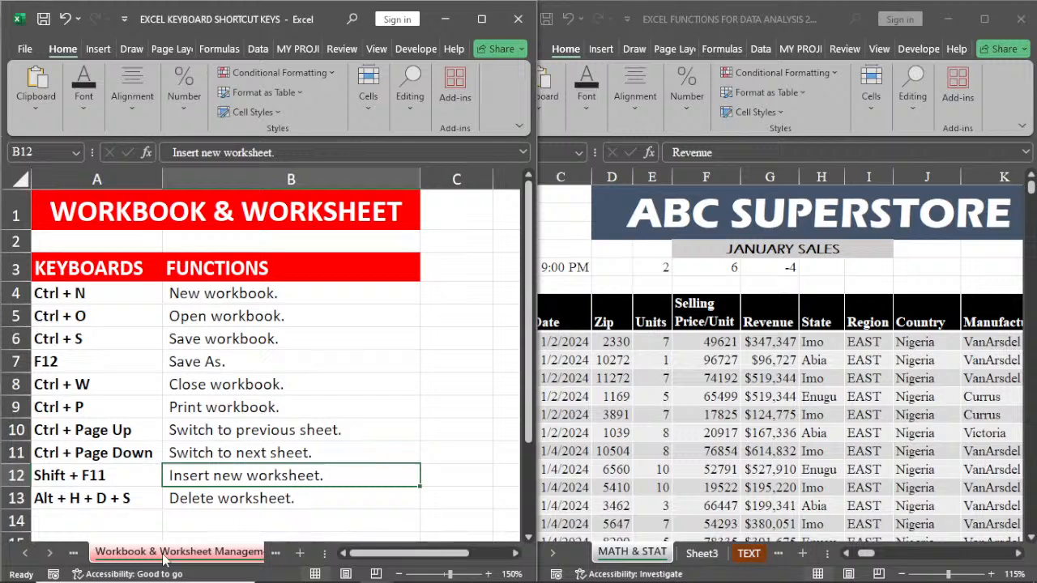
left_click(270, 354)
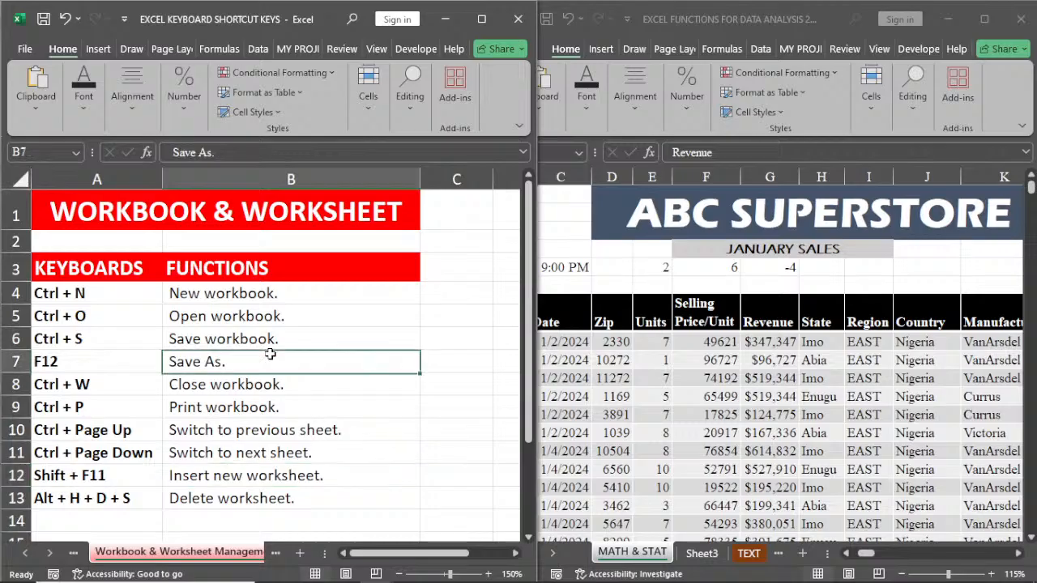
Step: Create a new blank workbook from the EXCEL FUNCTIONS FOR DATA ANALYSIS 2 workbook and close it again
left_click(724, 433)
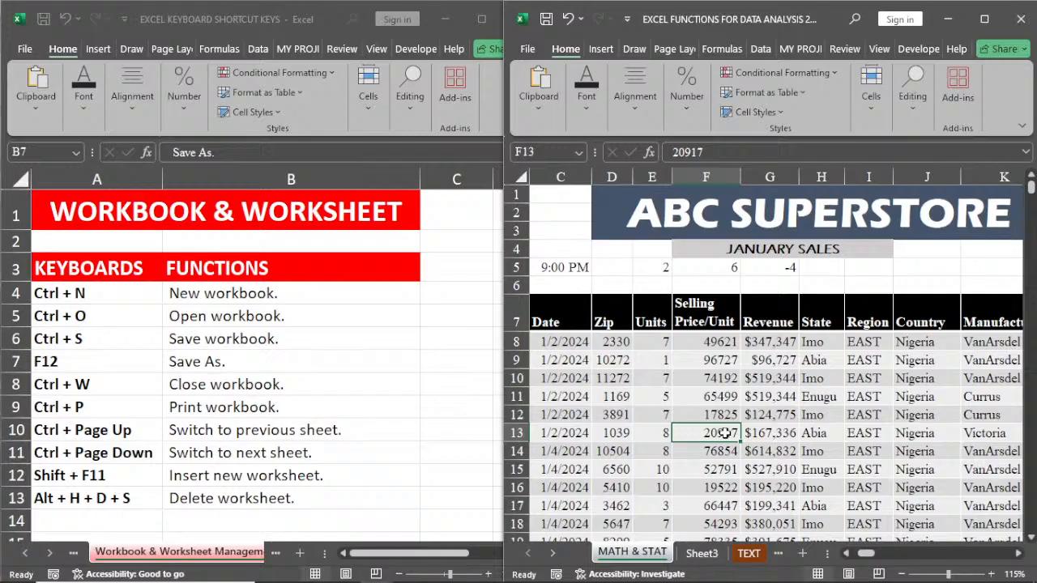
key("ctrl+n")
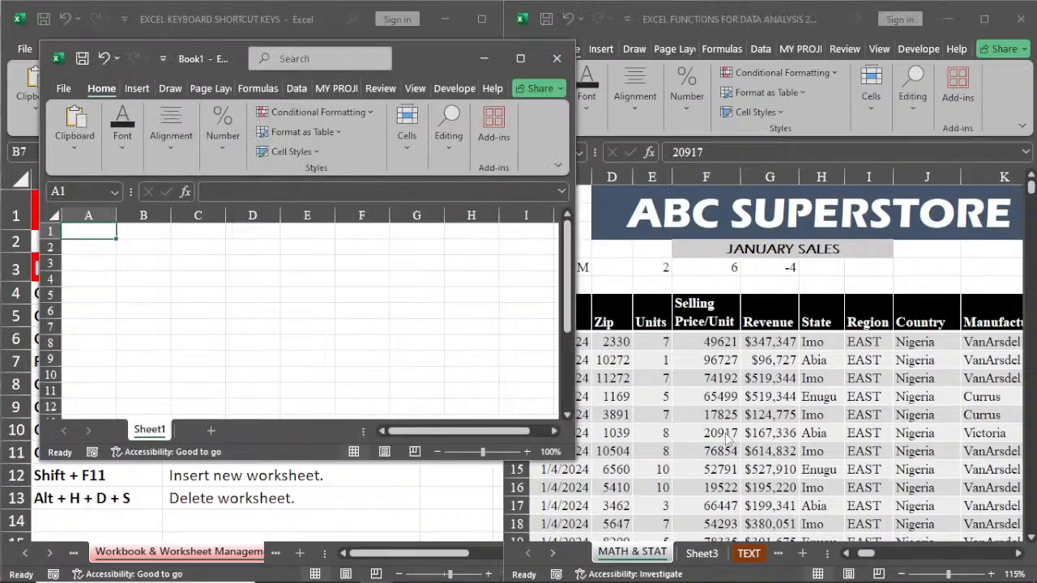
left_click(557, 60)
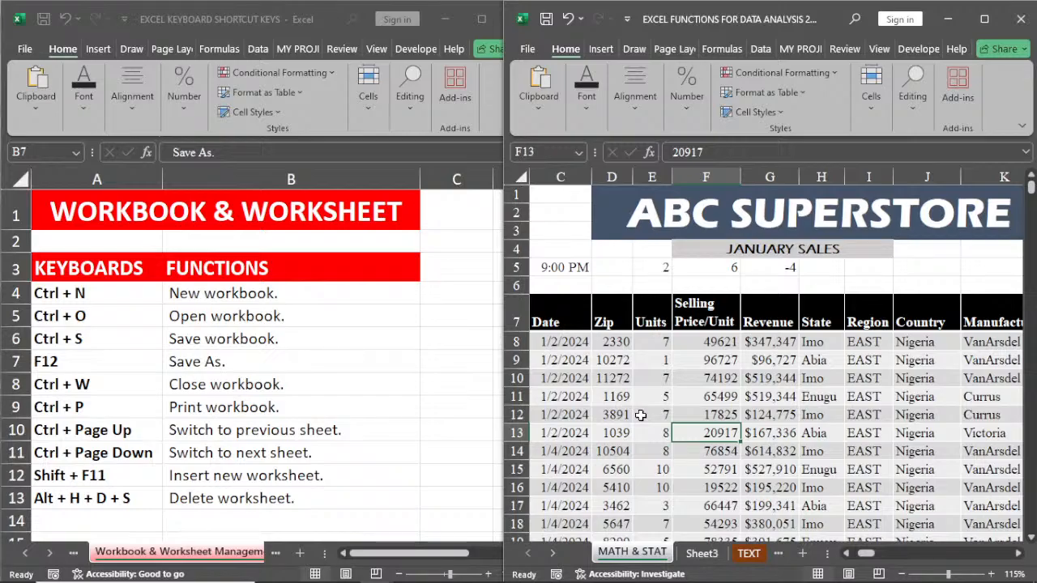
Step: Bring up the Open page, view the list of recent workbooks, and return to the MATH & STAT sheet without opening any
key("ctrl+o")
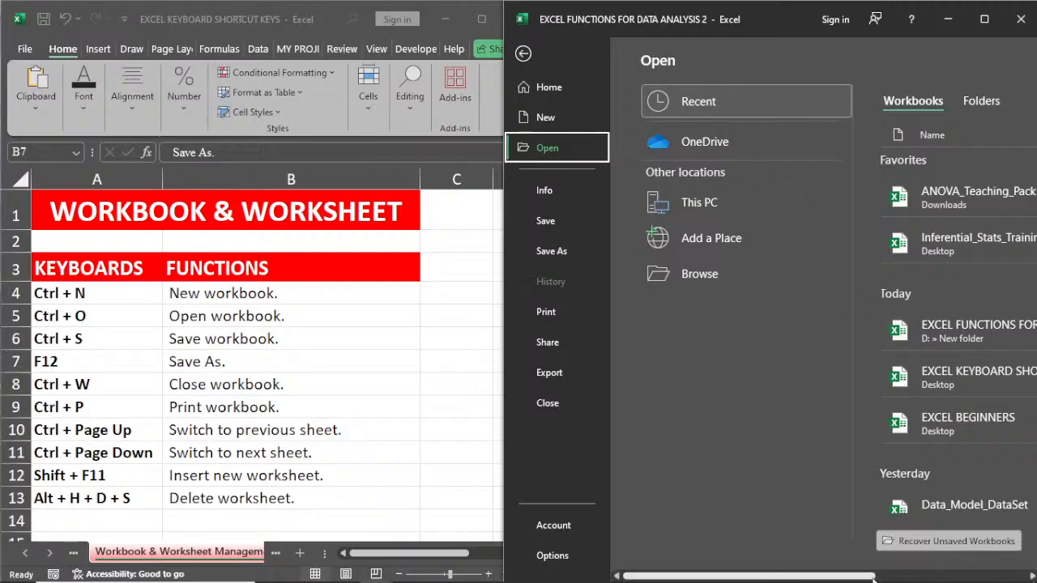
left_click_drag(873, 578, 998, 579)
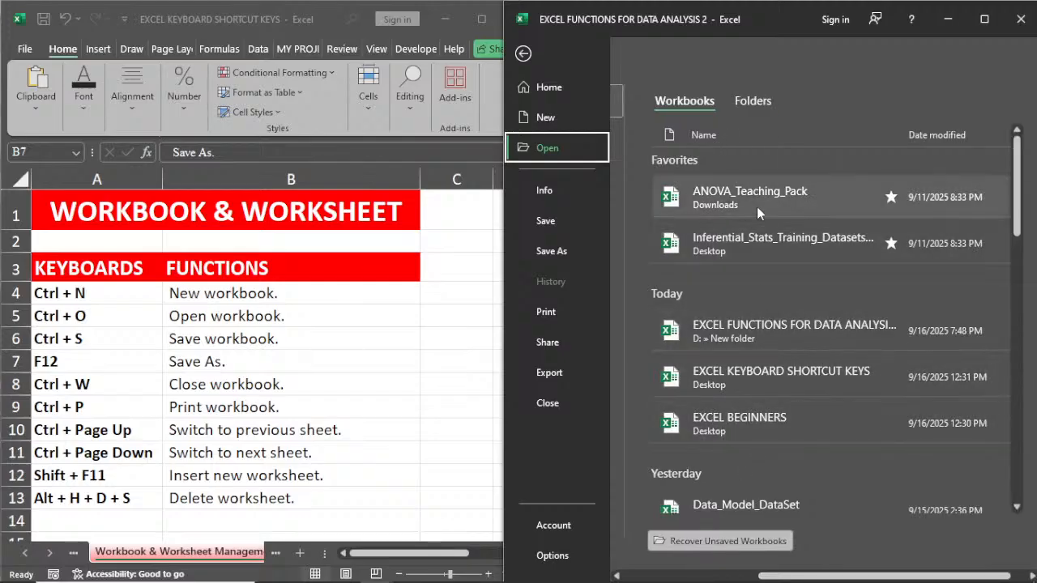
left_click(525, 56)
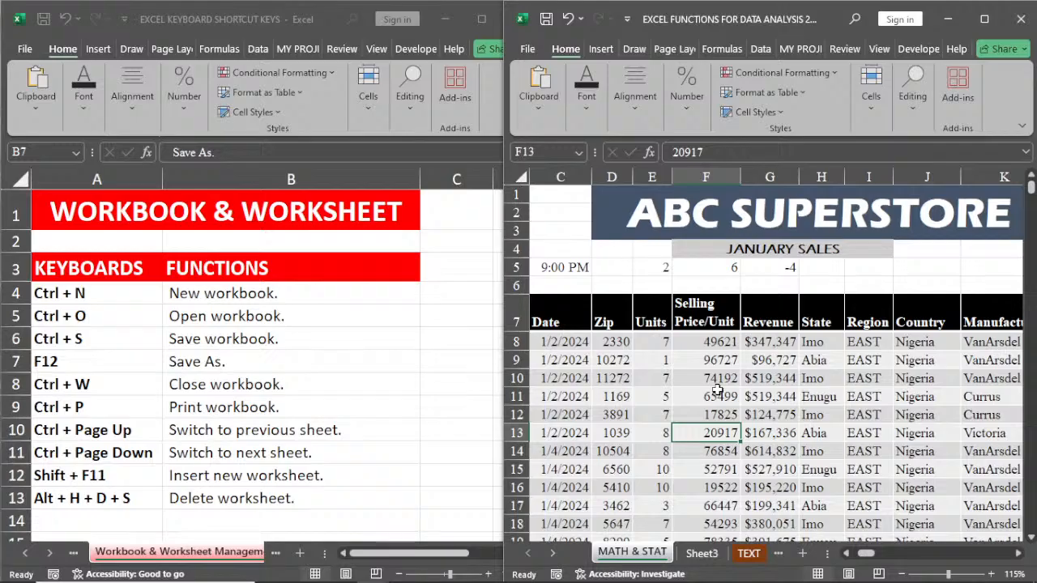
Step: Select cell F11 and bring up the Save As dialog for the EXCEL FUNCTIONS FOR DATA ANALYSIS 2 workbook, then close it
left_click(717, 391)
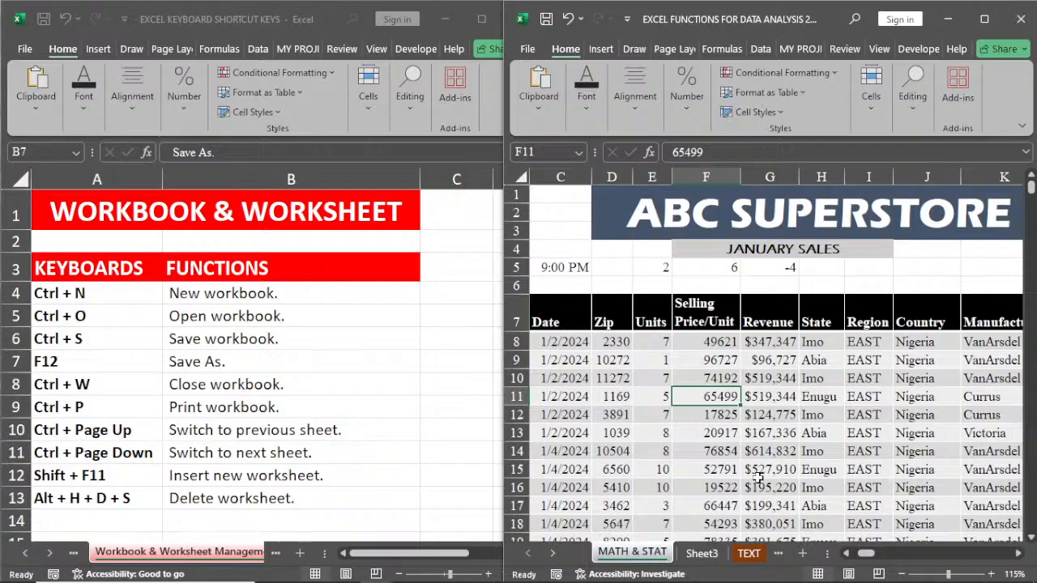
key("F12")
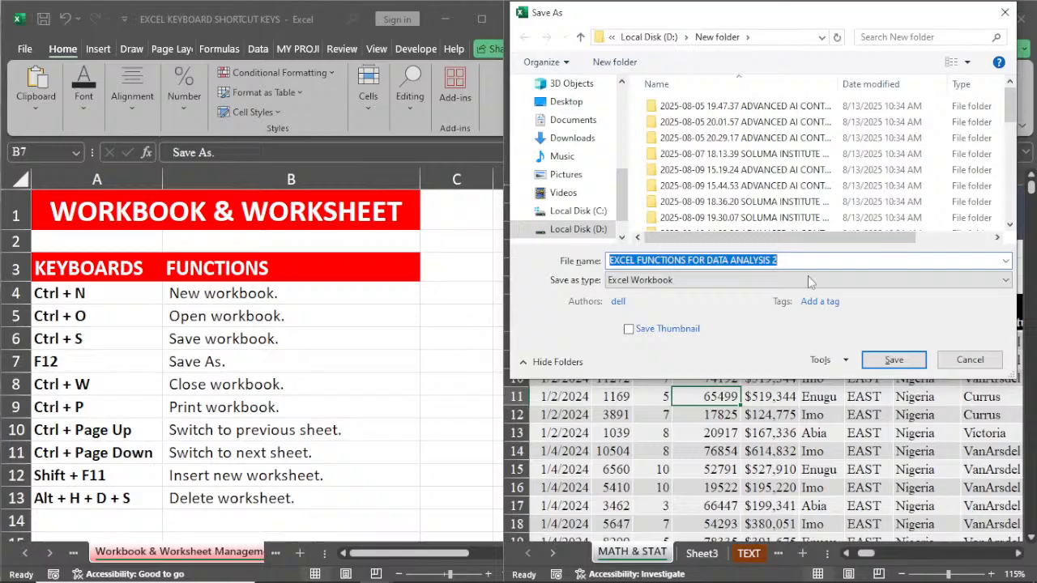
key("Return")
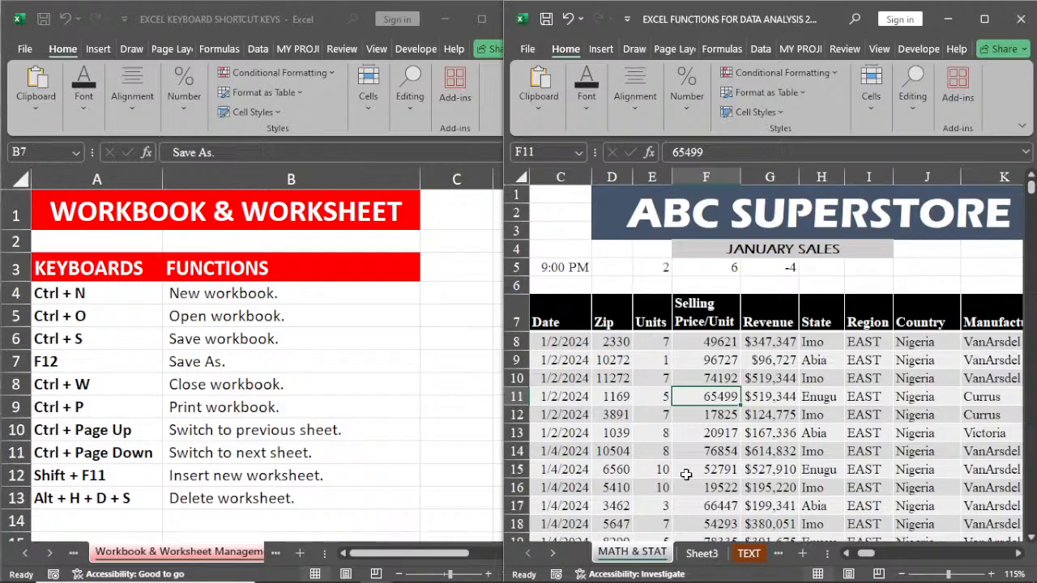
Step: Create a new blank workbook and close it to return to the MATH & STAT sheet
key("ctrl+n")
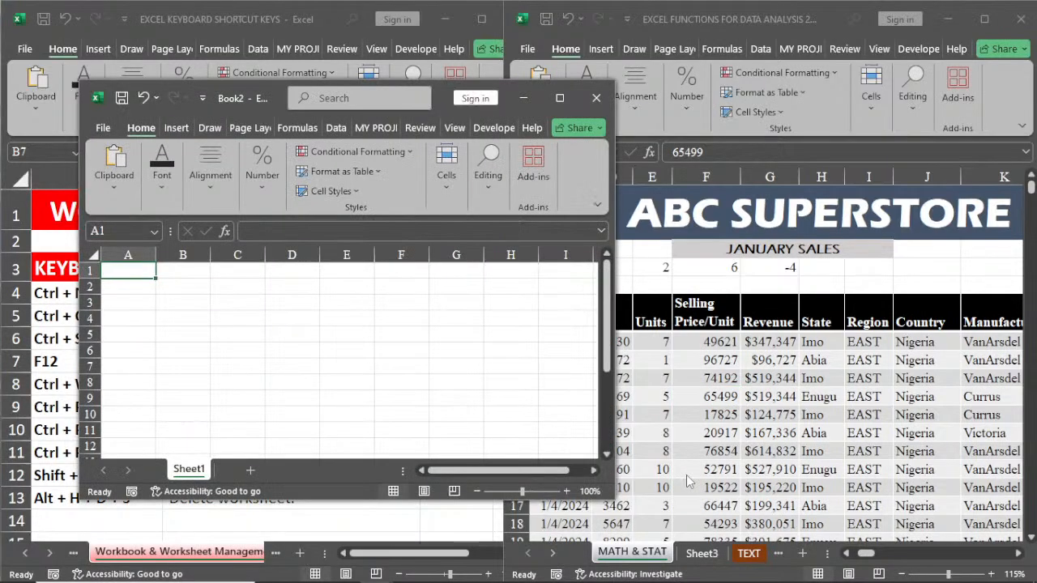
key("ctrl+w")
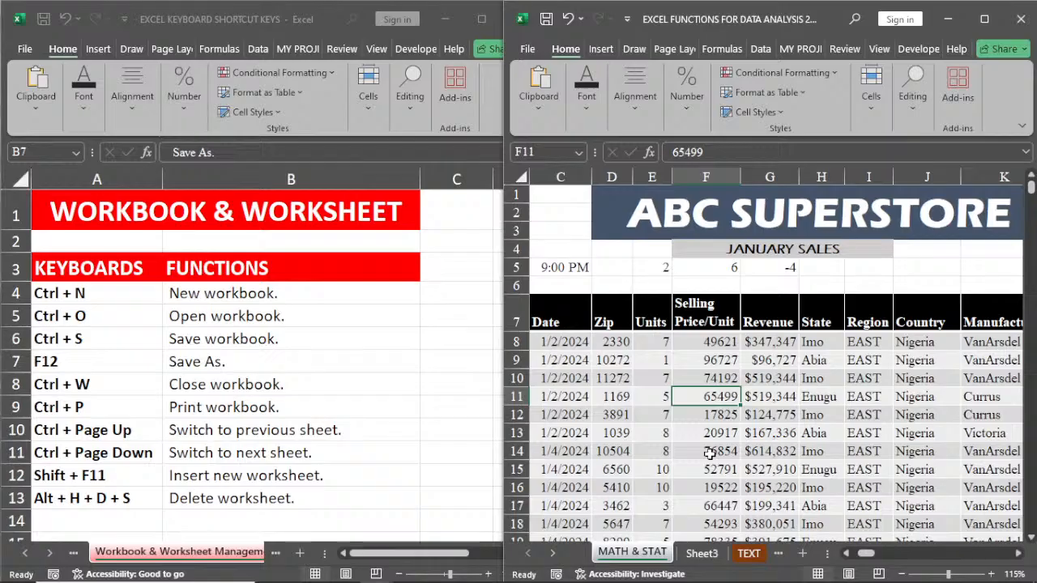
Step: View the print settings for the MATH & STAT sheet and return to the sheet without printing
key("ctrl+p")
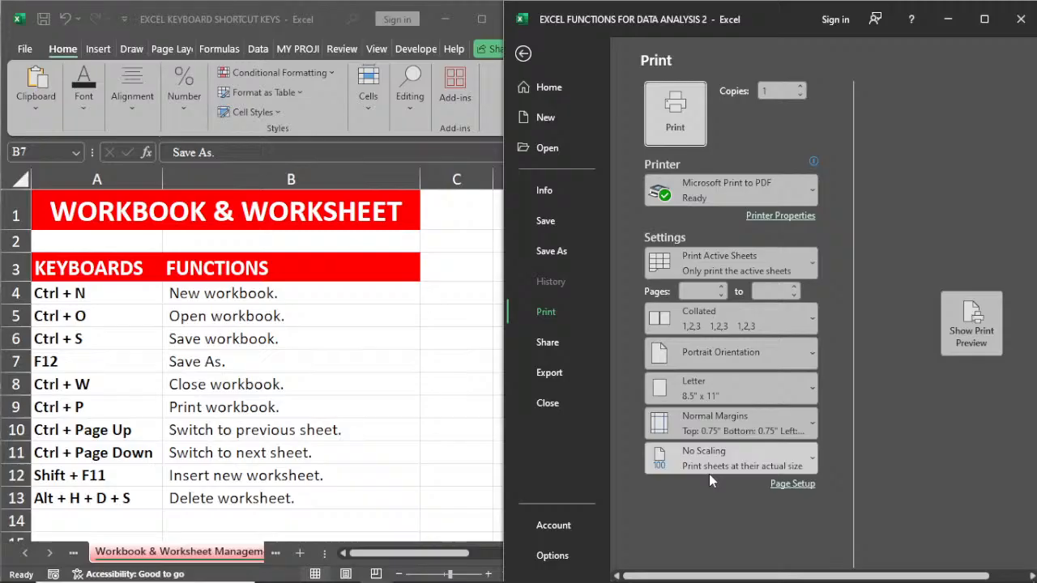
left_click(523, 53)
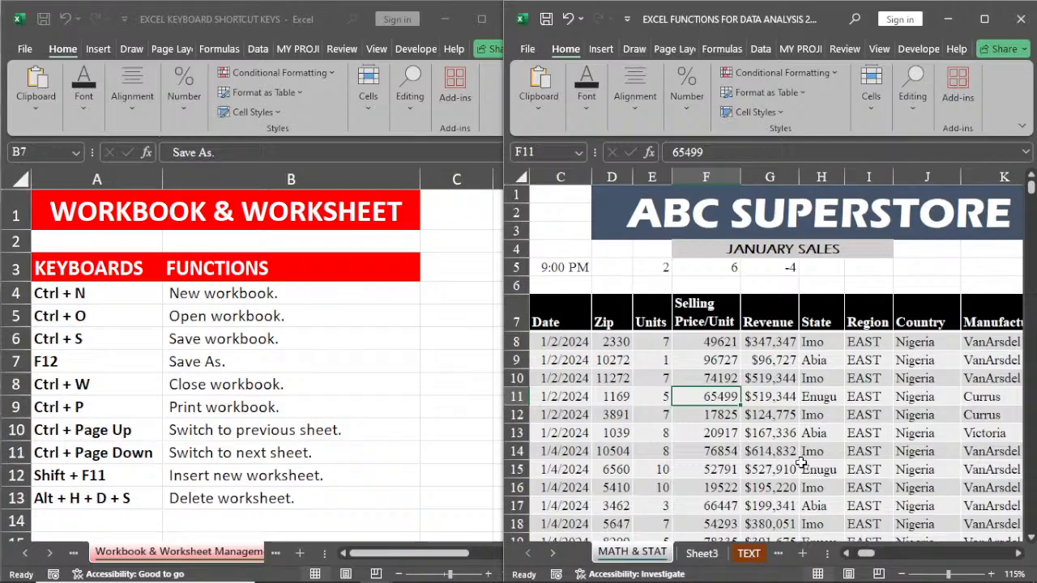
Step: Switch back and forth between Sheet3 and MATH & STAT, ending on the MATH & STAT sheet
left_click(553, 553)
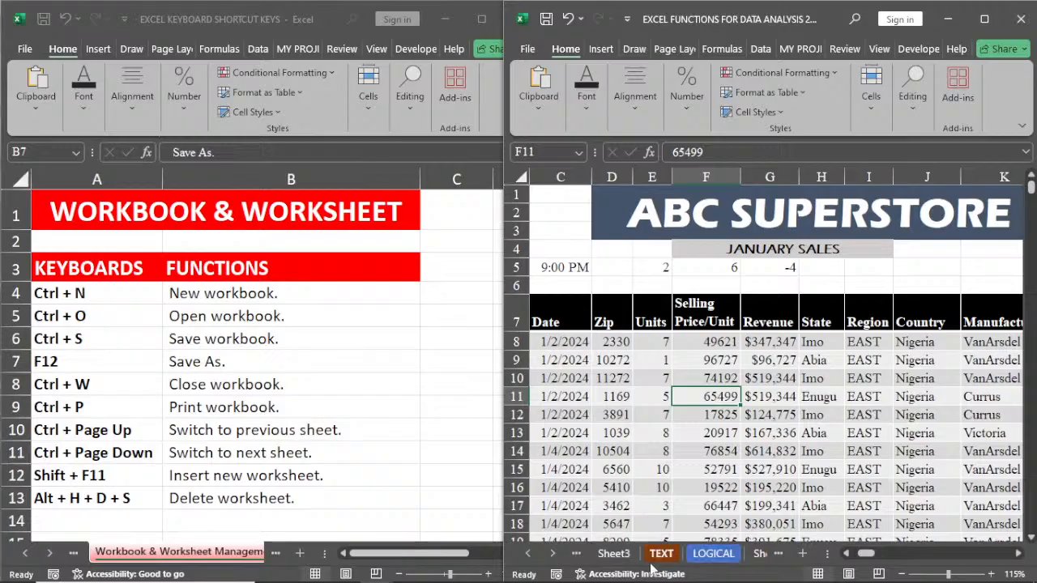
left_click(614, 553)
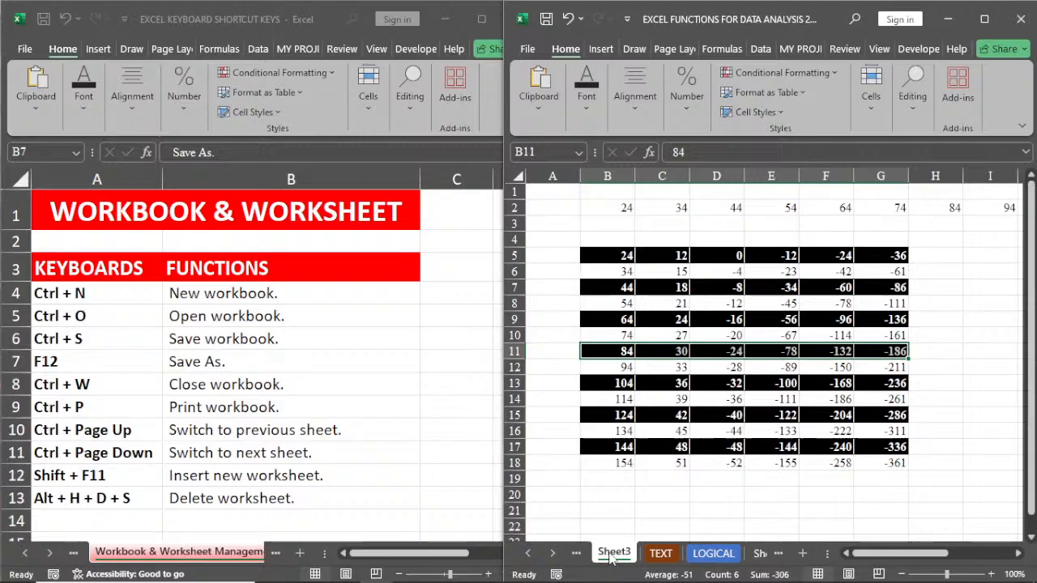
key("ctrl+Page_Up")
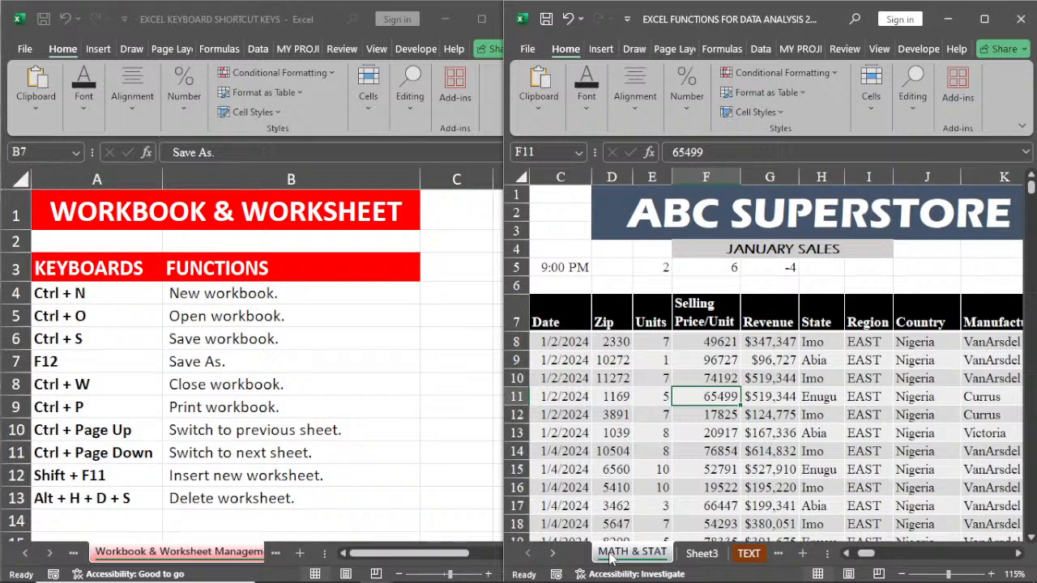
key("ctrl+Page_Down")
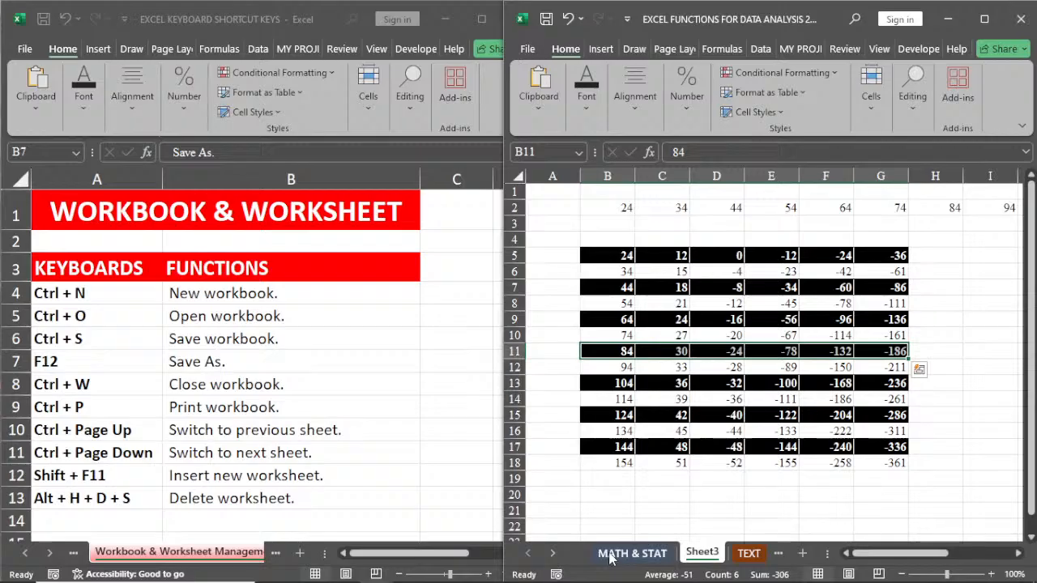
key("ctrl+Page_Up")
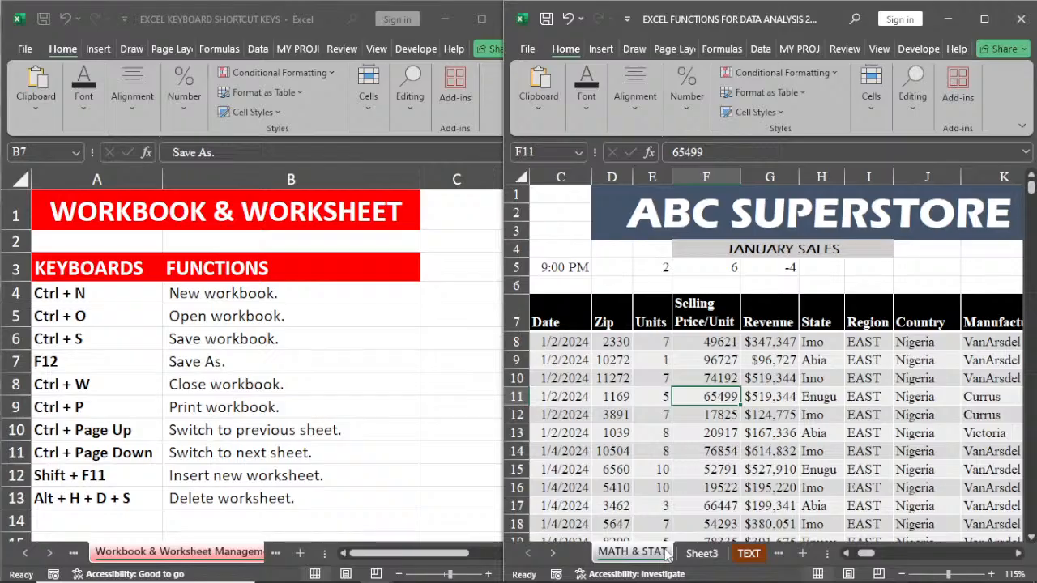
Step: Insert a new worksheet before MATH & STAT and delete it again
key("shift+F11")
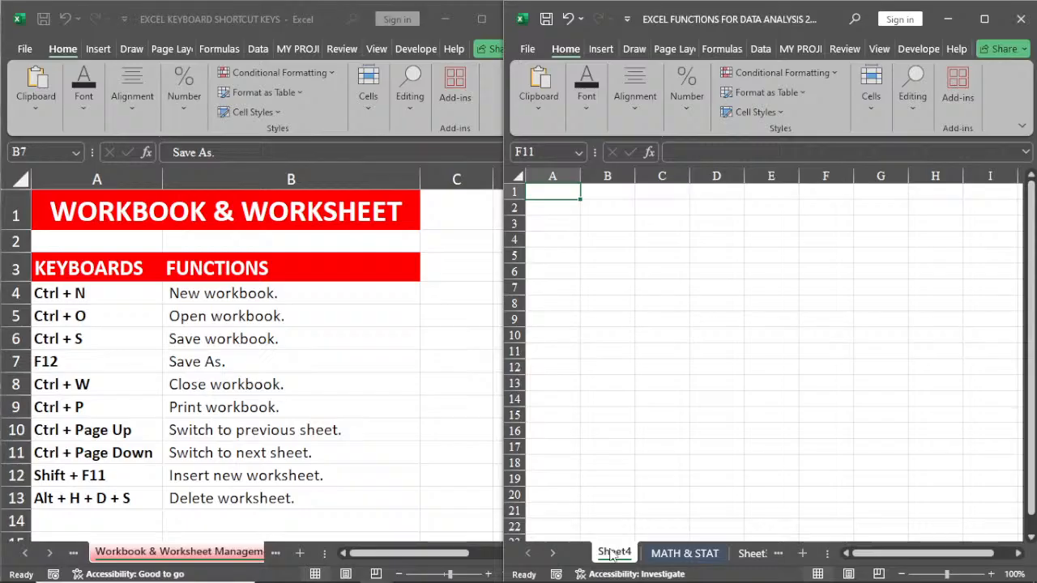
key("alt")
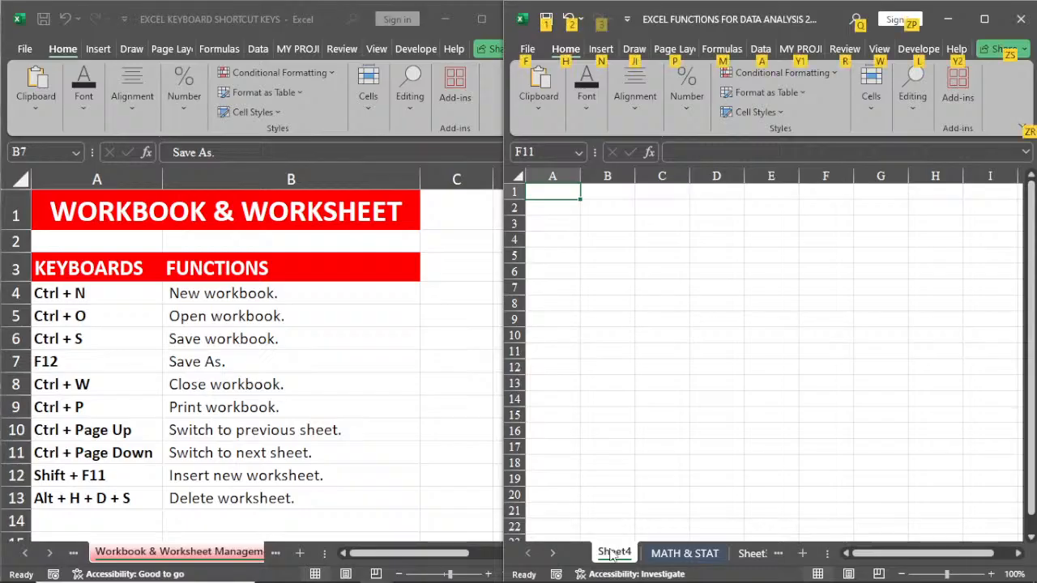
key("Escape")
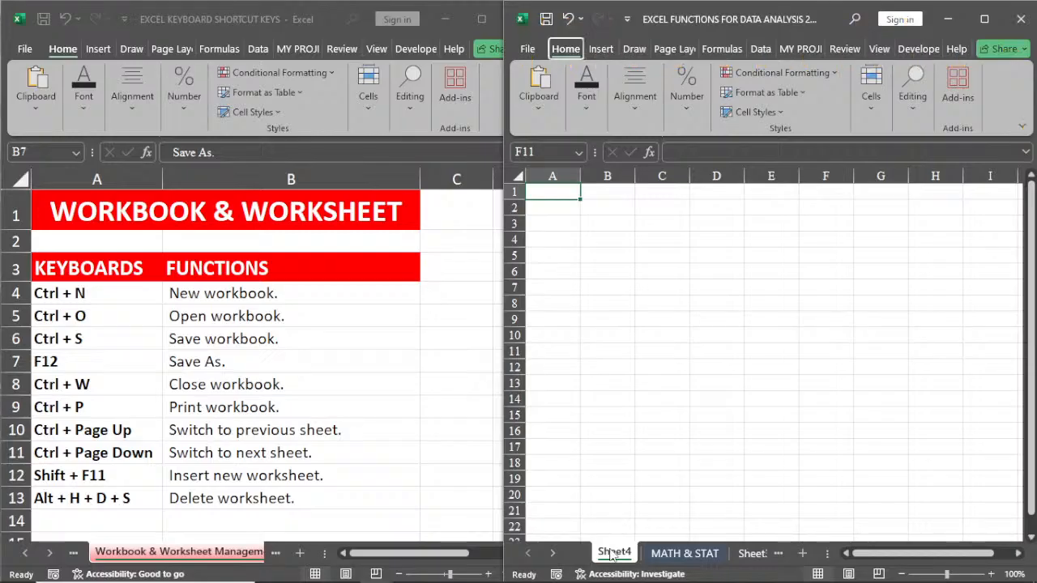
key("ctrl+Page_Down")
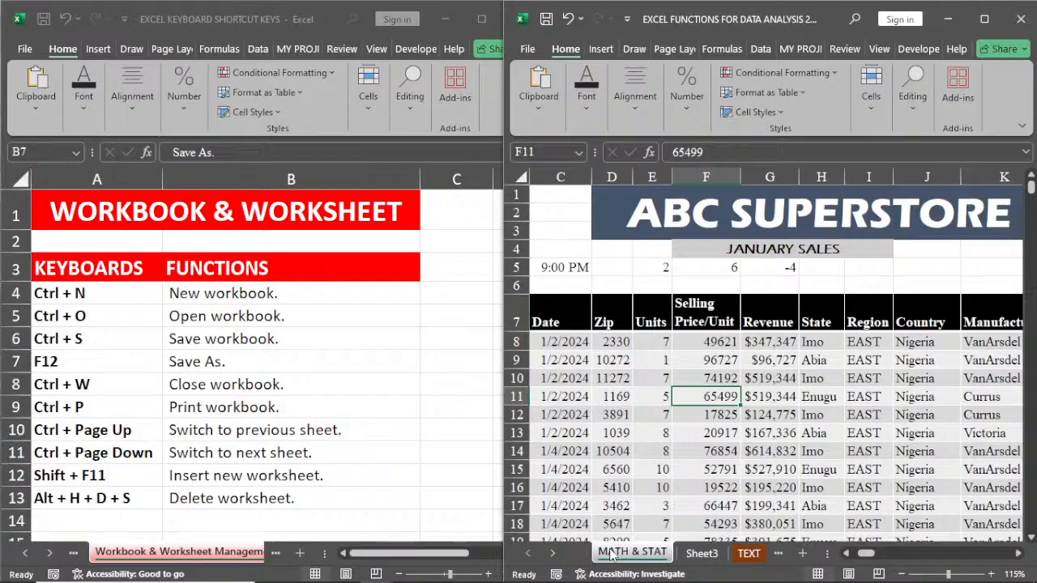
Step: Show the Tables, Charts & Objects sheet in the EXCEL KEYBOARD SHORTCUT KEYS workbook
left_click(276, 555)
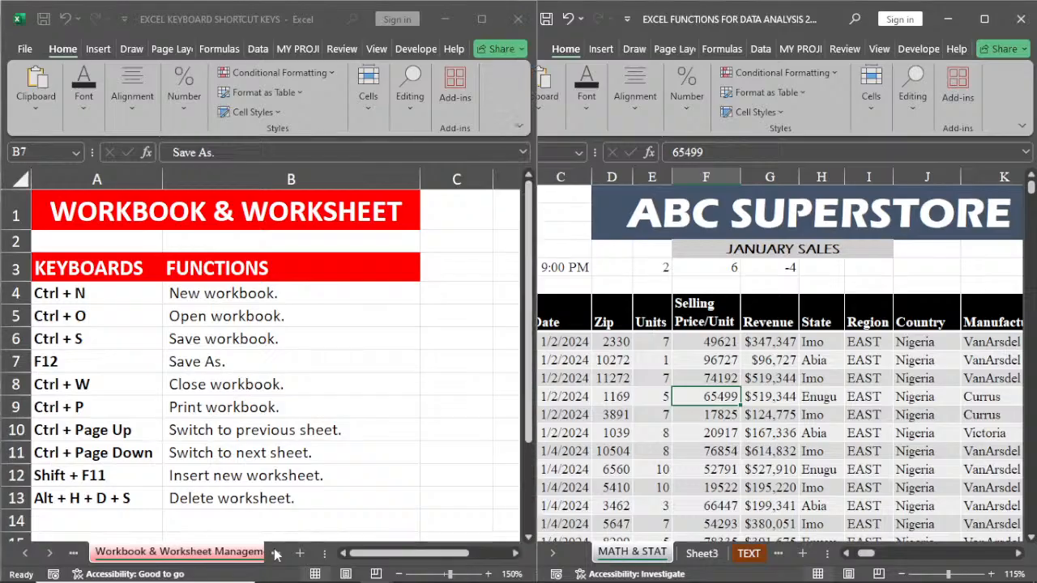
left_click(276, 554)
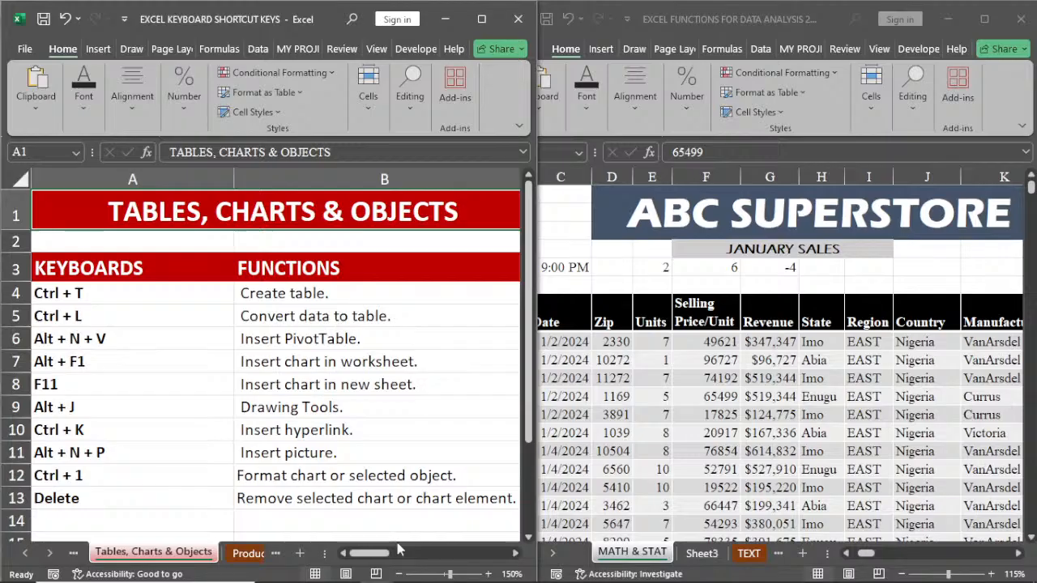
Step: Create a table with headers from the sales data in $B$7:$M$5637 on the MATH & STAT sheet
left_click(826, 544)
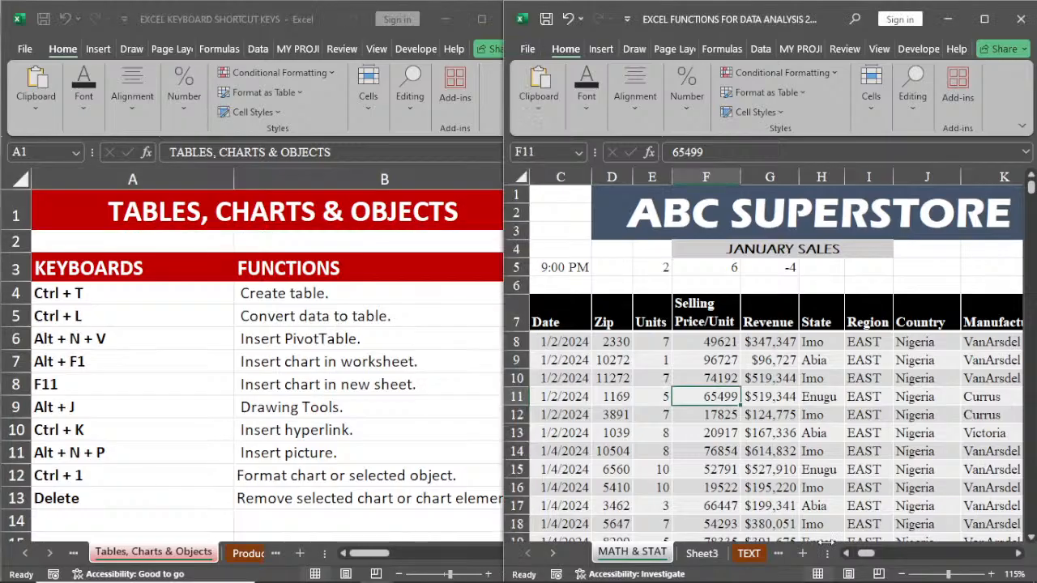
left_click(845, 554)
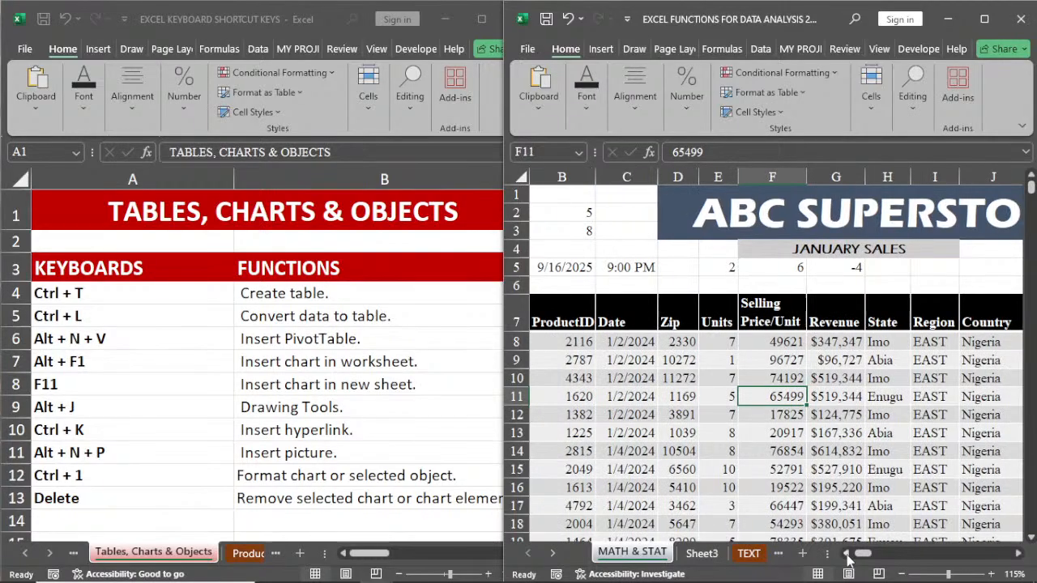
left_click(846, 553)
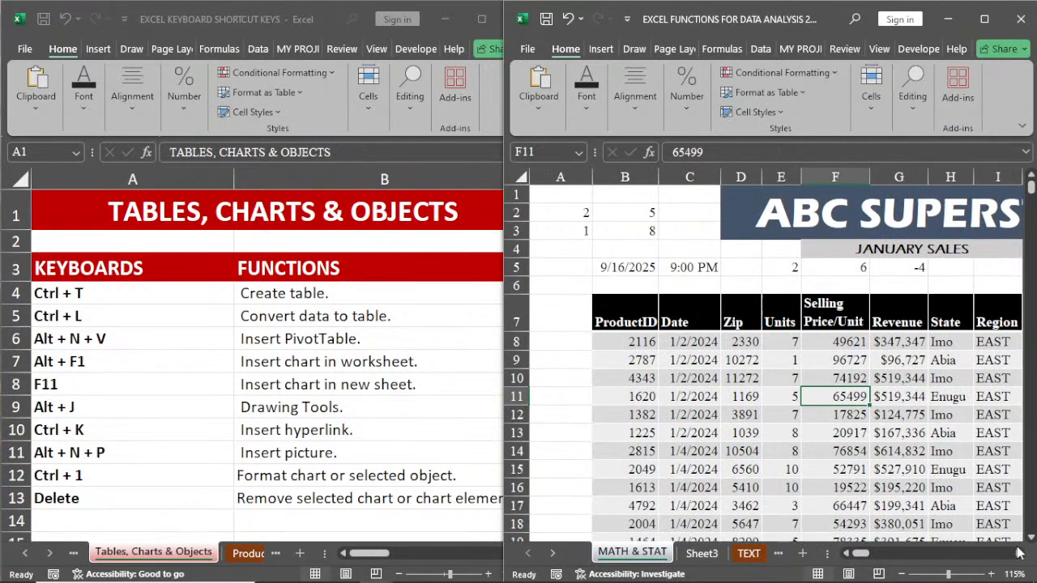
left_click(1019, 553)
left_click(1019, 553)
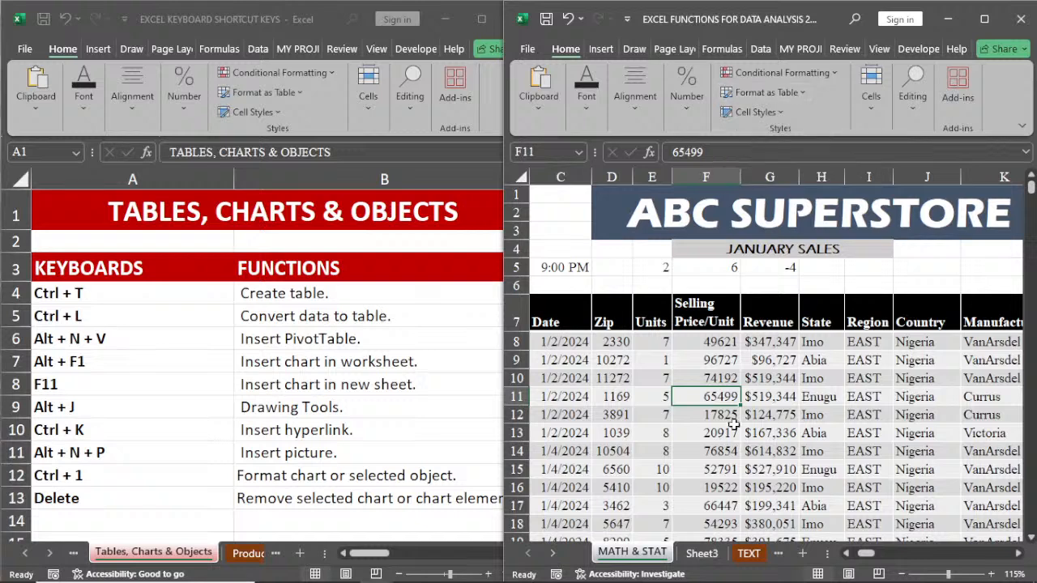
key("ctrl+t")
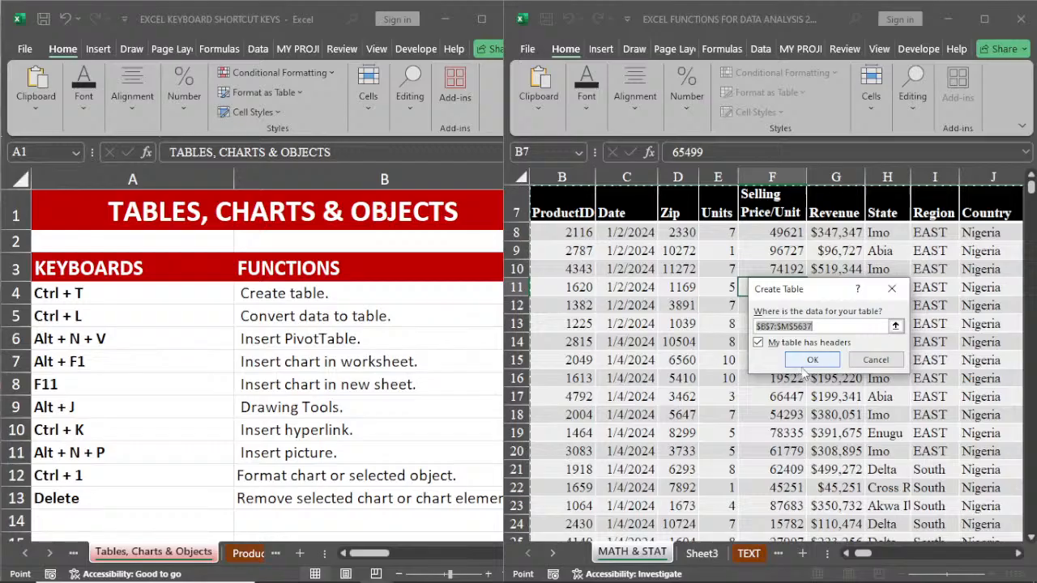
left_click(891, 288)
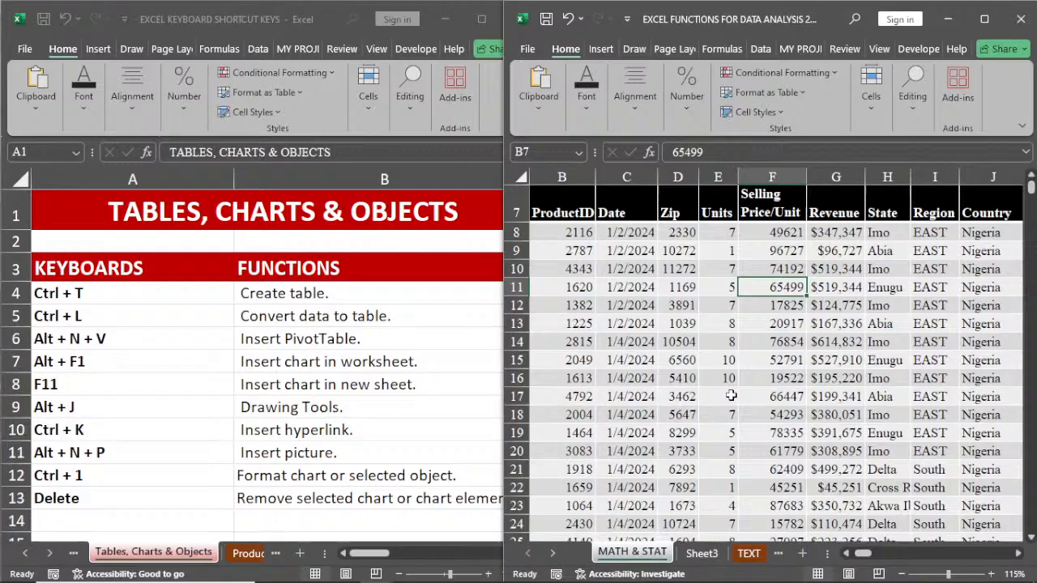
key("ctrl+t")
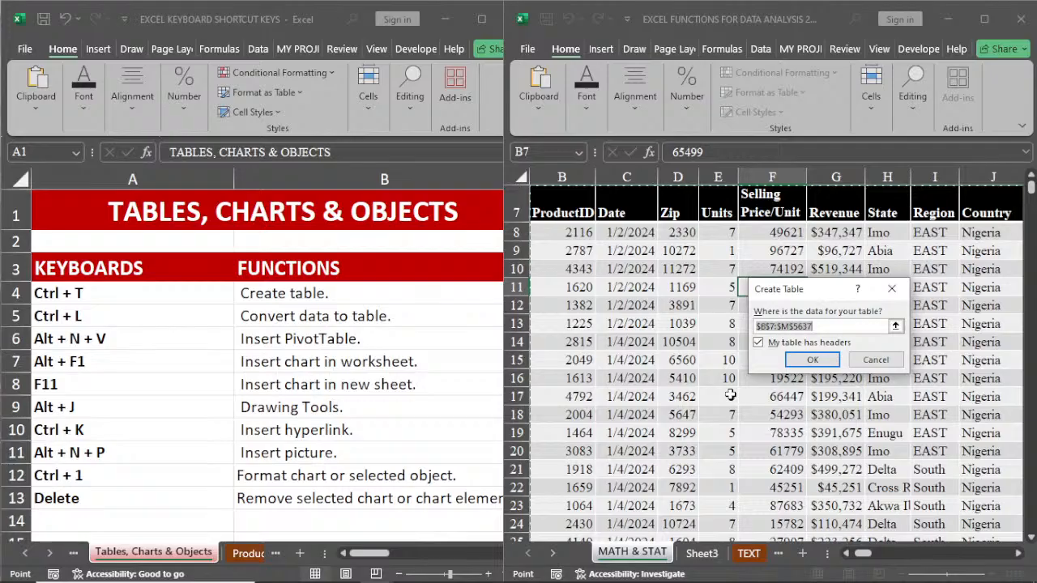
left_click(811, 360)
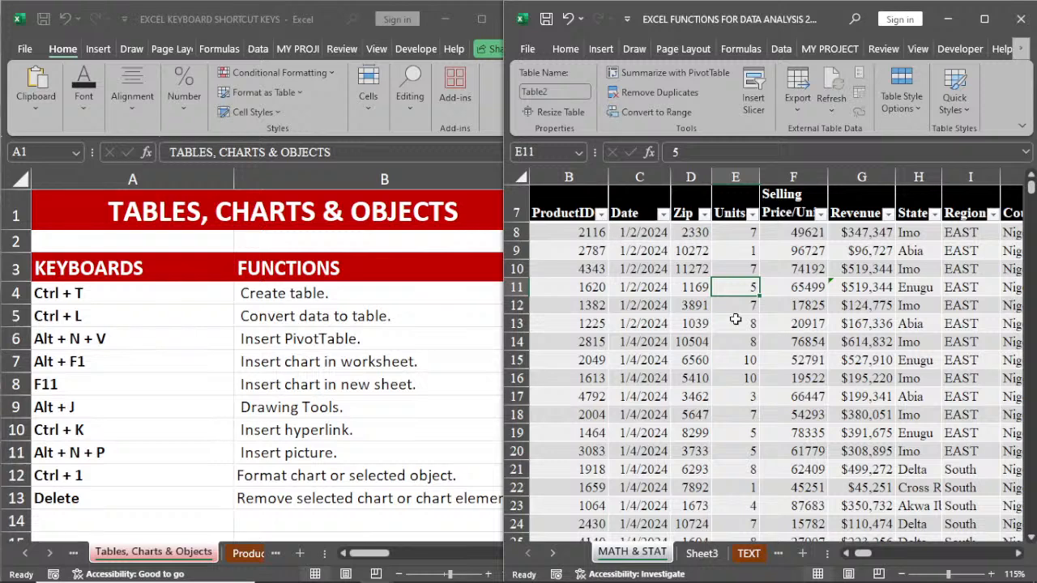
Step: Convert the sales data table on the MATH & STAT sheet back to a normal range
left_click(694, 304)
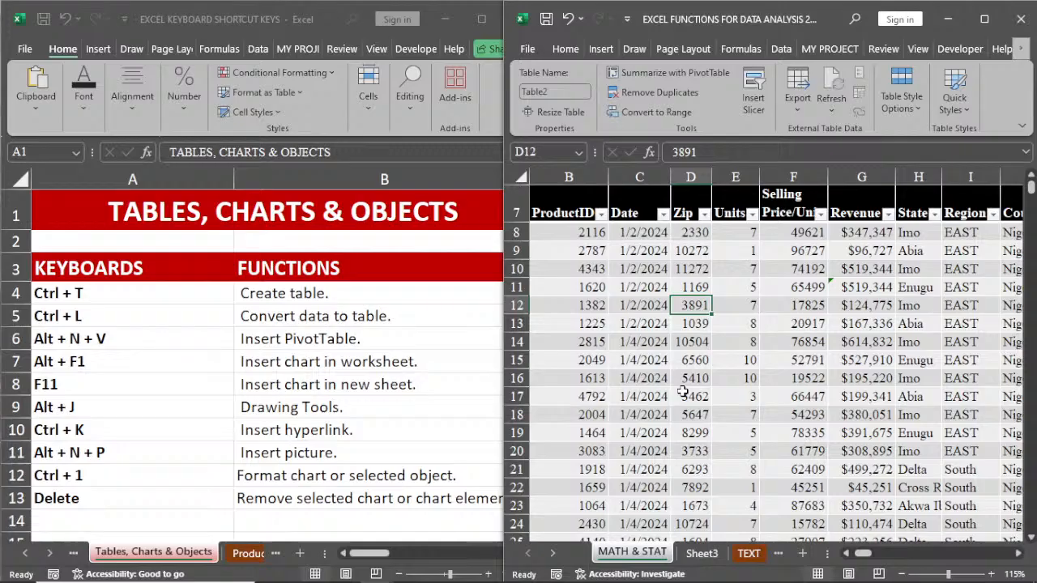
right_click(690, 303)
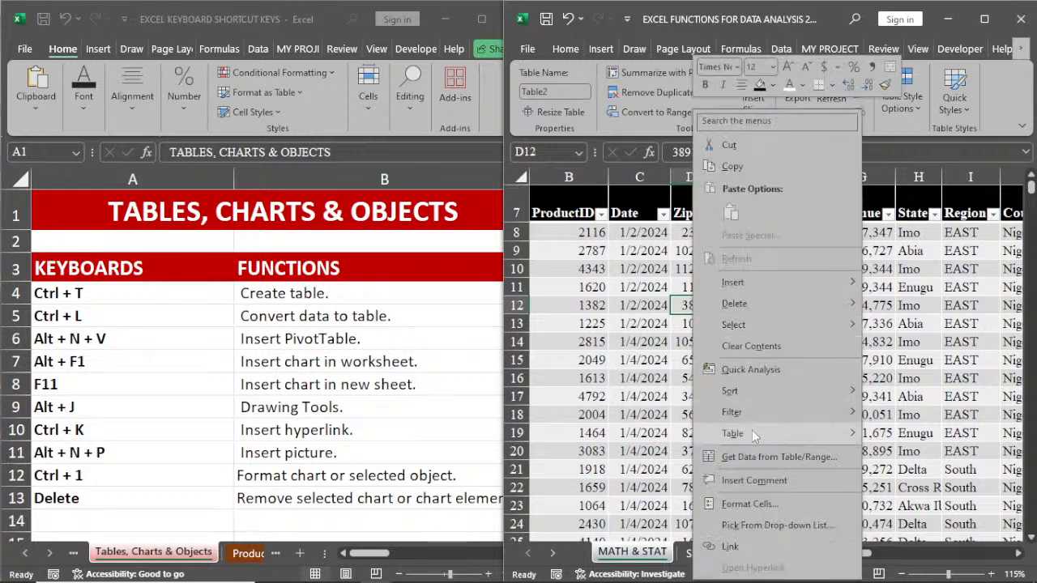
mouse_move(752, 433)
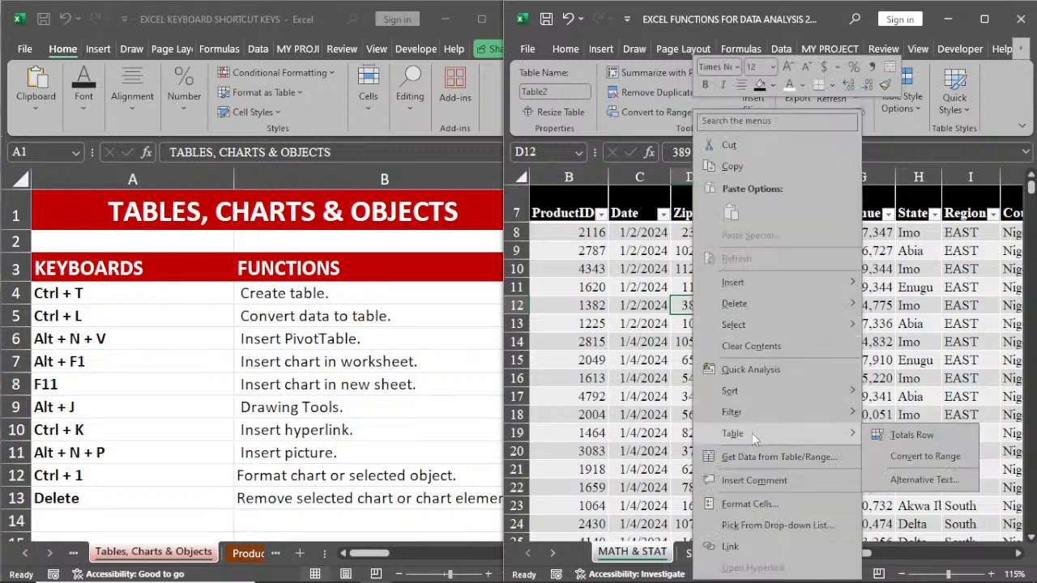
left_click(929, 459)
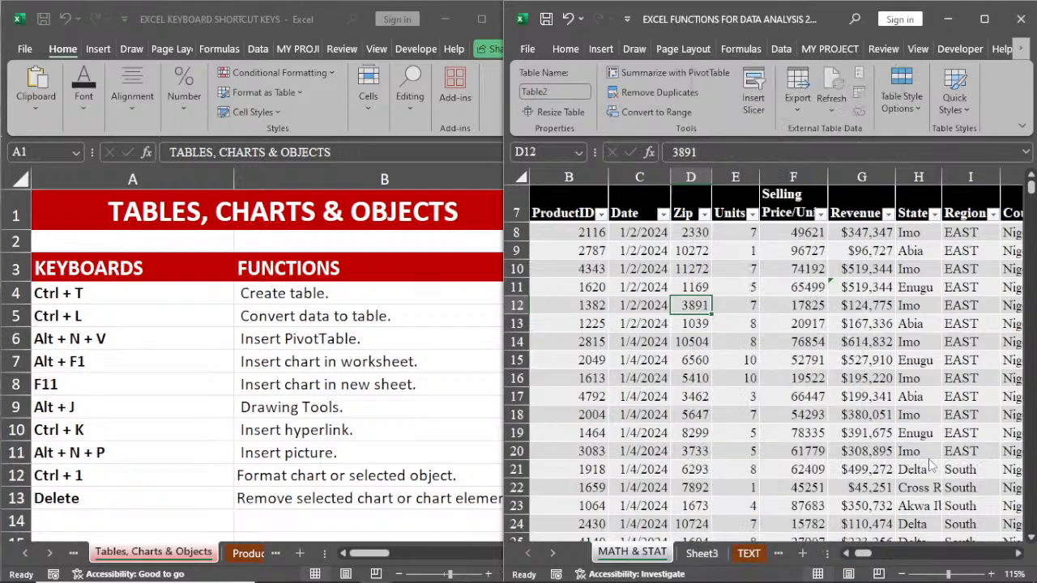
left_click(810, 332)
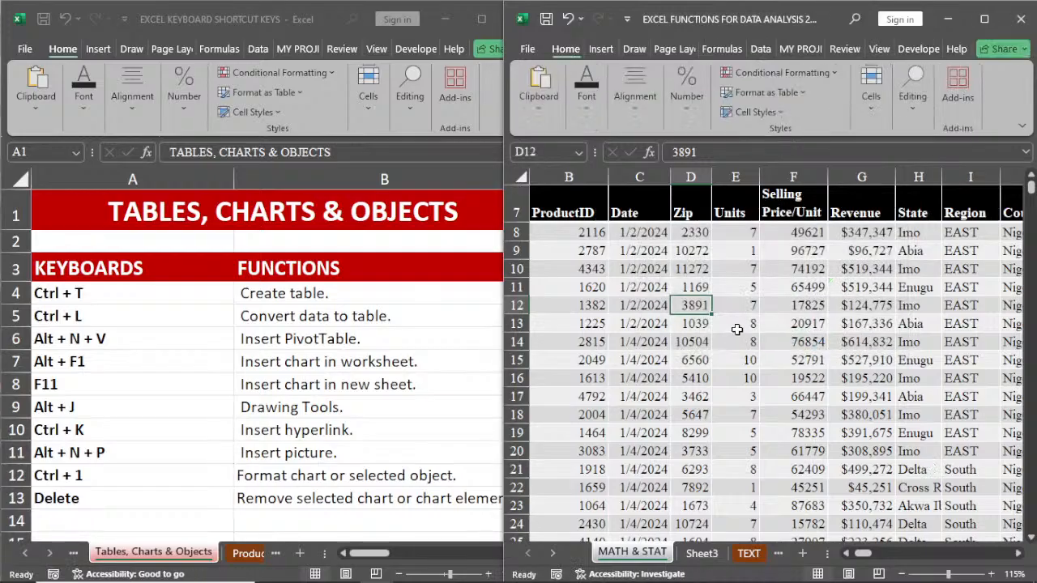
Step: Show the PivotTable source choices for the sales data on the MATH & STAT sheet, then dismiss them without creating one
left_click(859, 270)
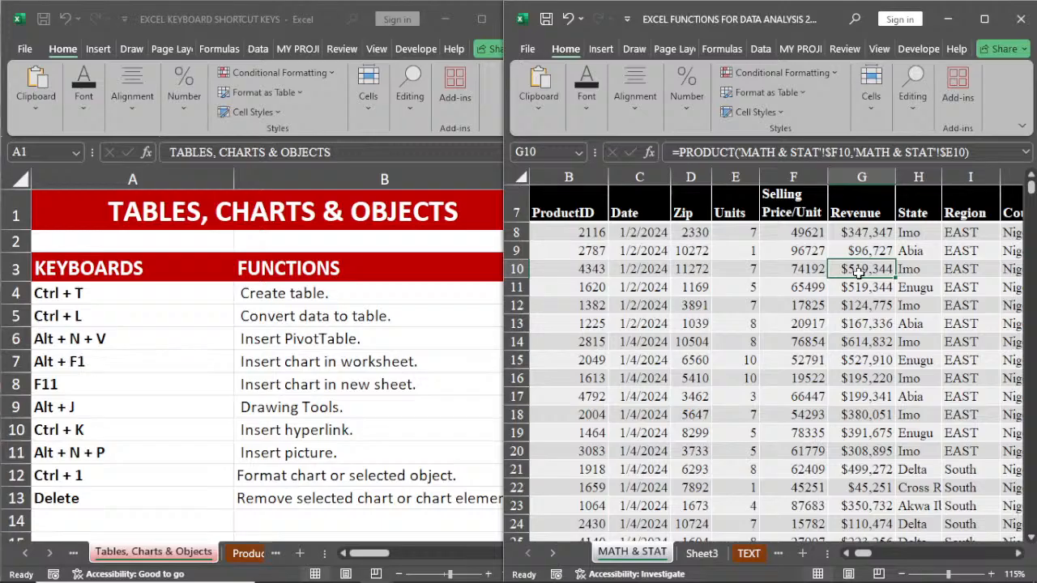
left_click(735, 306)
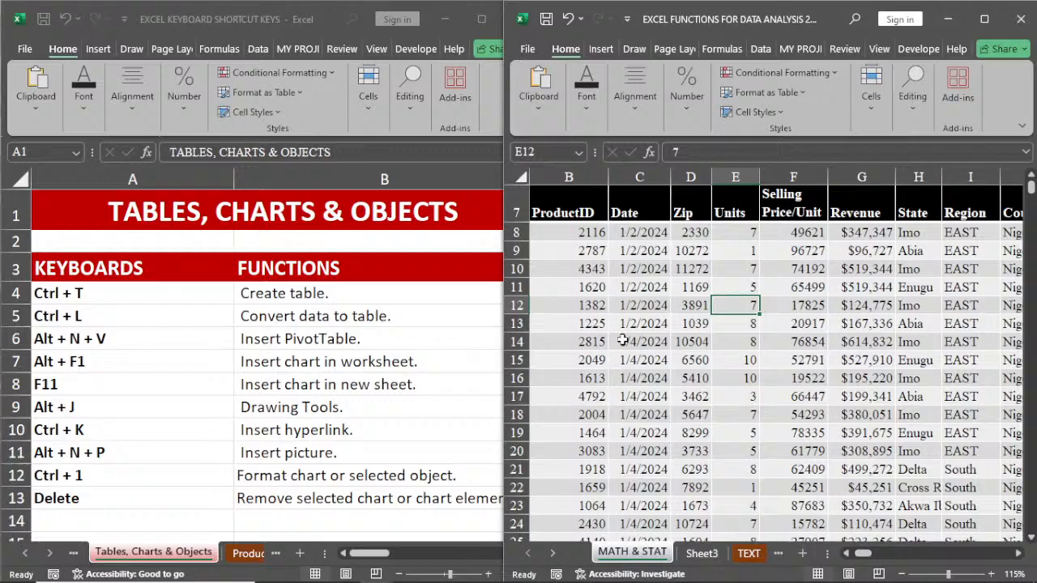
left_click(648, 341)
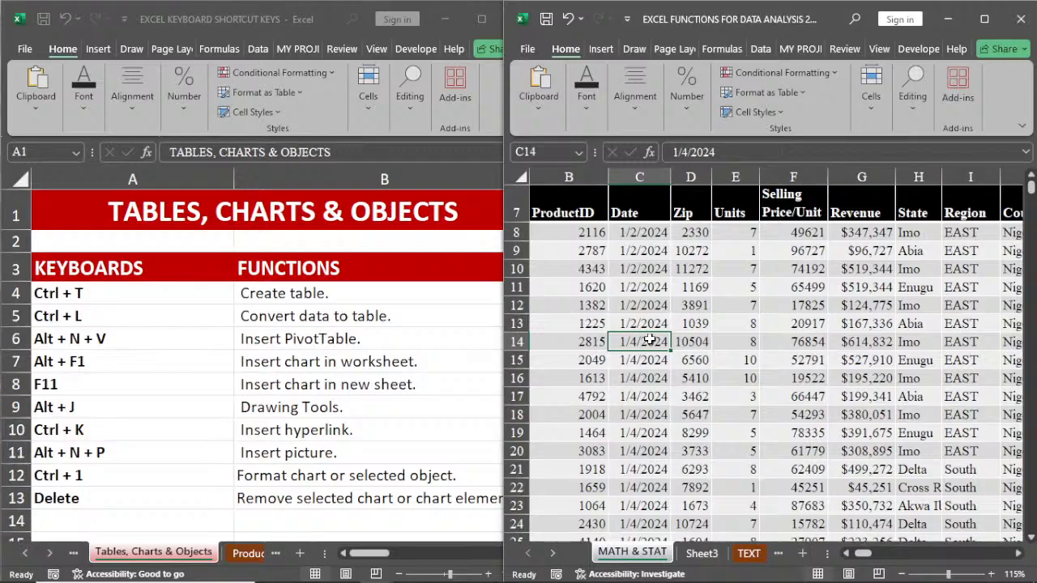
key("alt+n")
key("v")
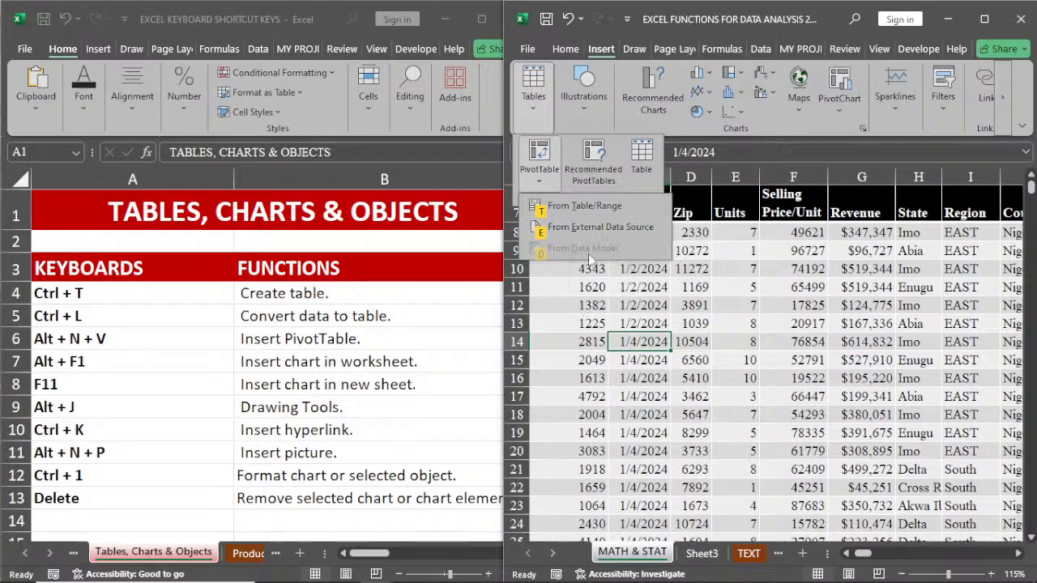
left_click(579, 389)
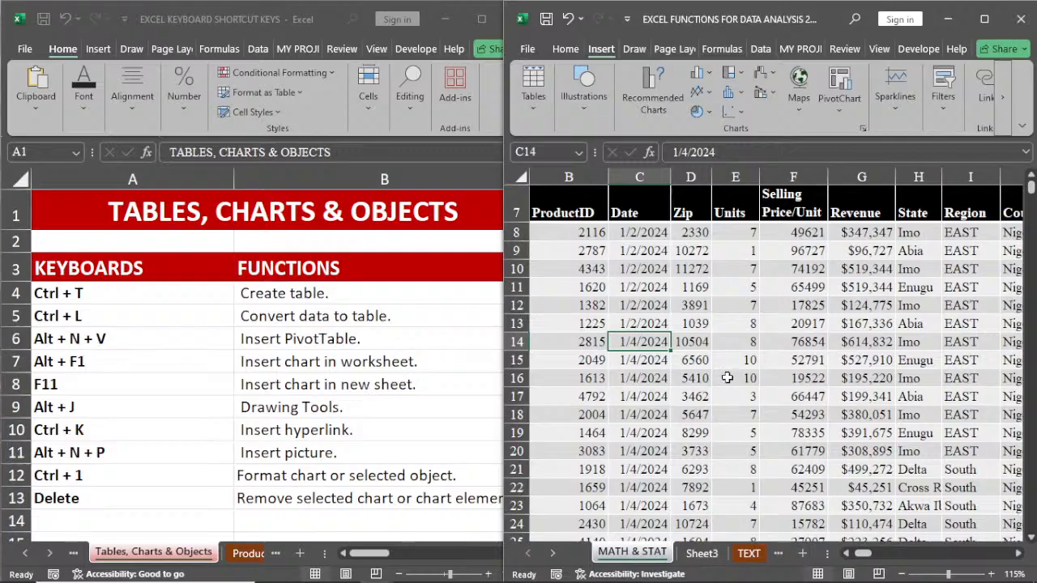
Step: Insert a default chart of the sales data on the MATH & STAT sheet and delete it again
key("alt+F1")
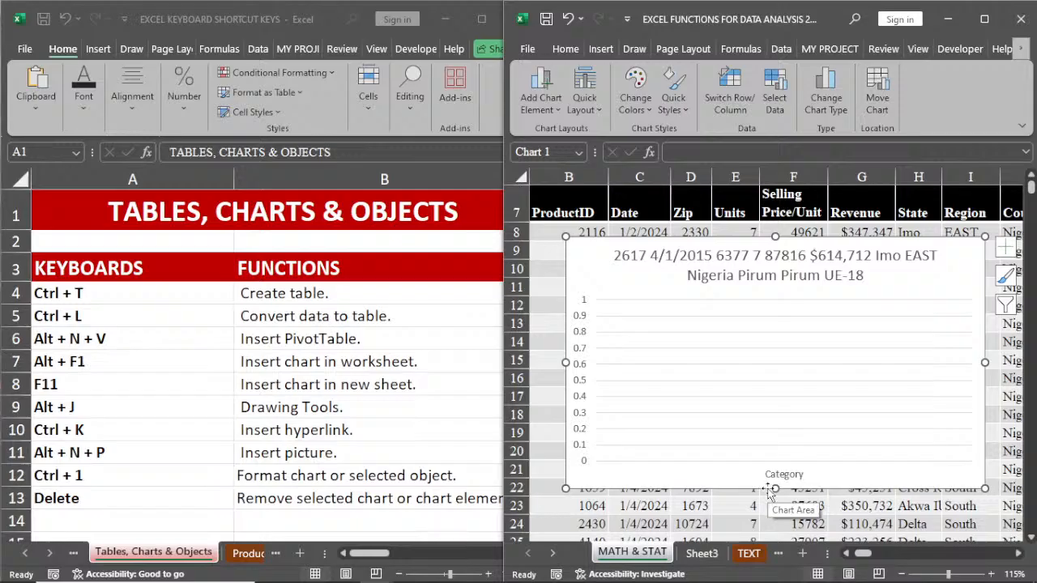
key("Delete")
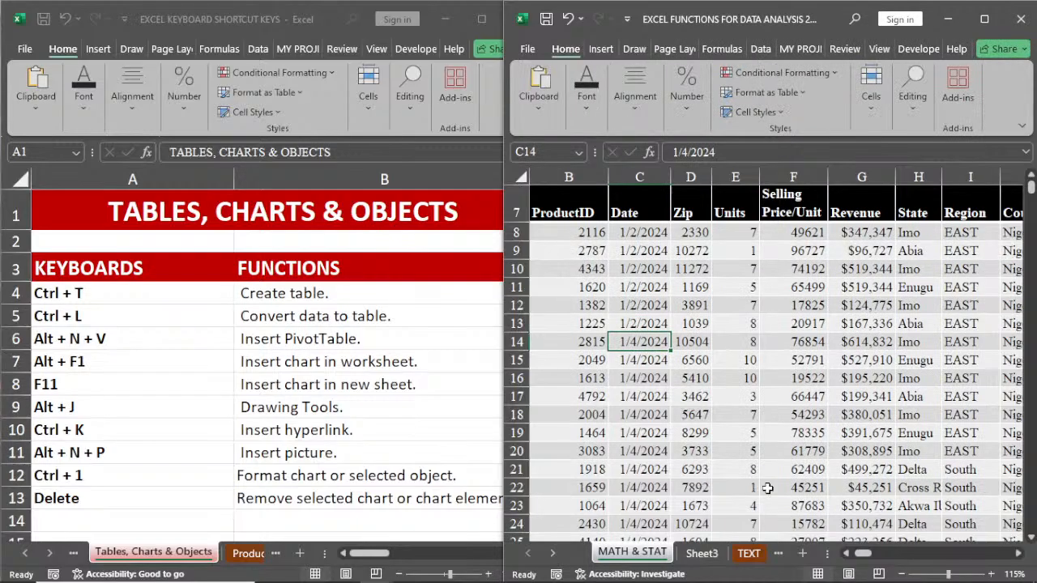
Step: Enter the headers CLASS and RESULTS in J4 and K4 on Sheet3
left_click(702, 553)
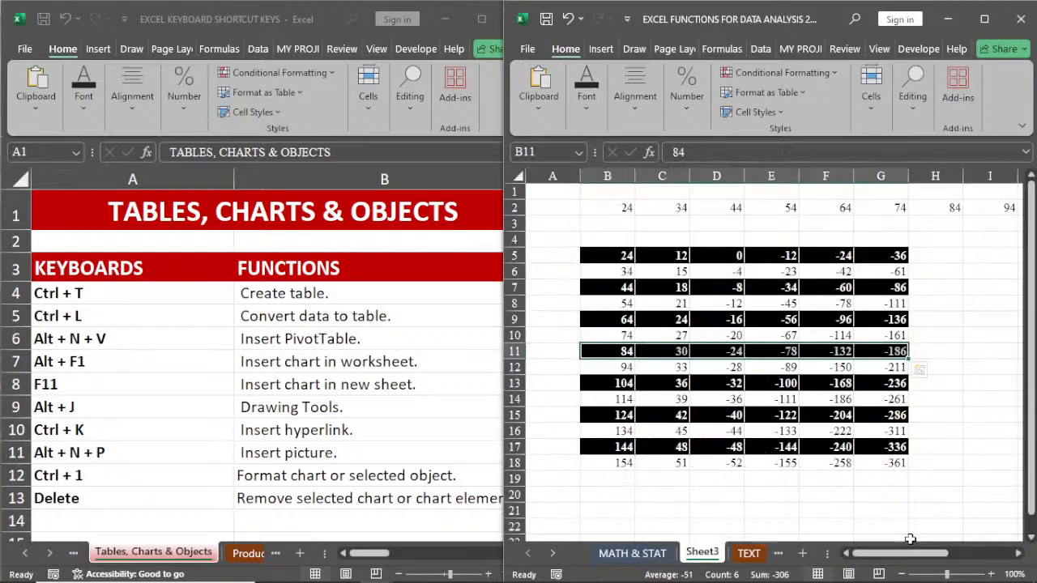
left_click_drag(899, 554, 952, 557)
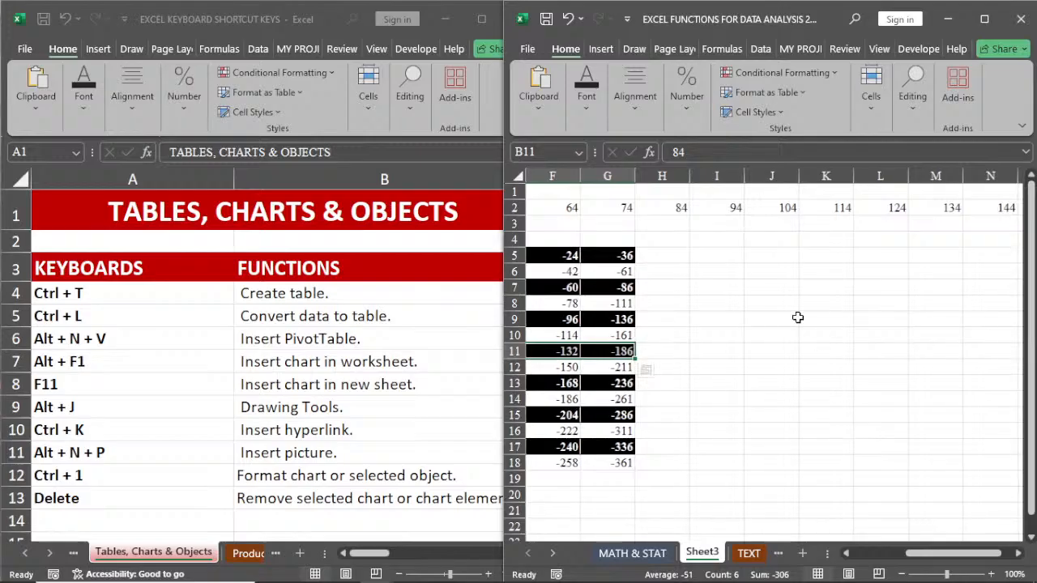
left_click(775, 243)
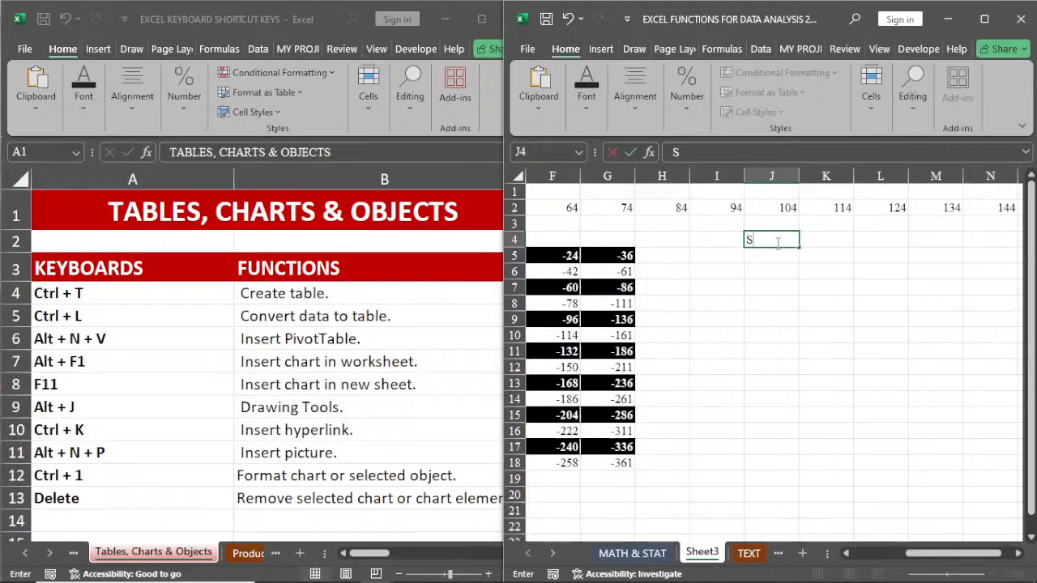
key("BackSpace")
type("CLASS")
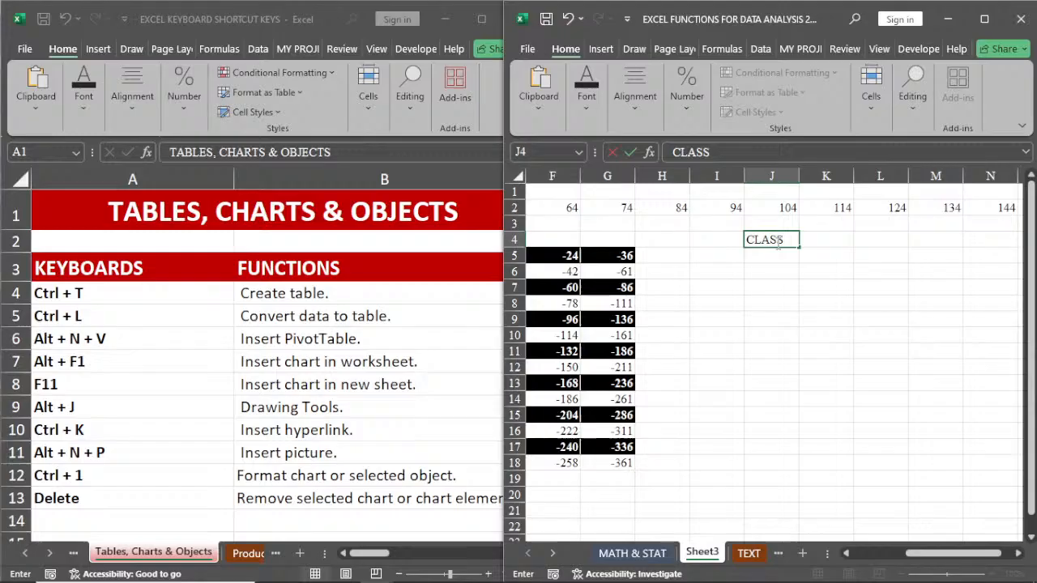
key("Tab")
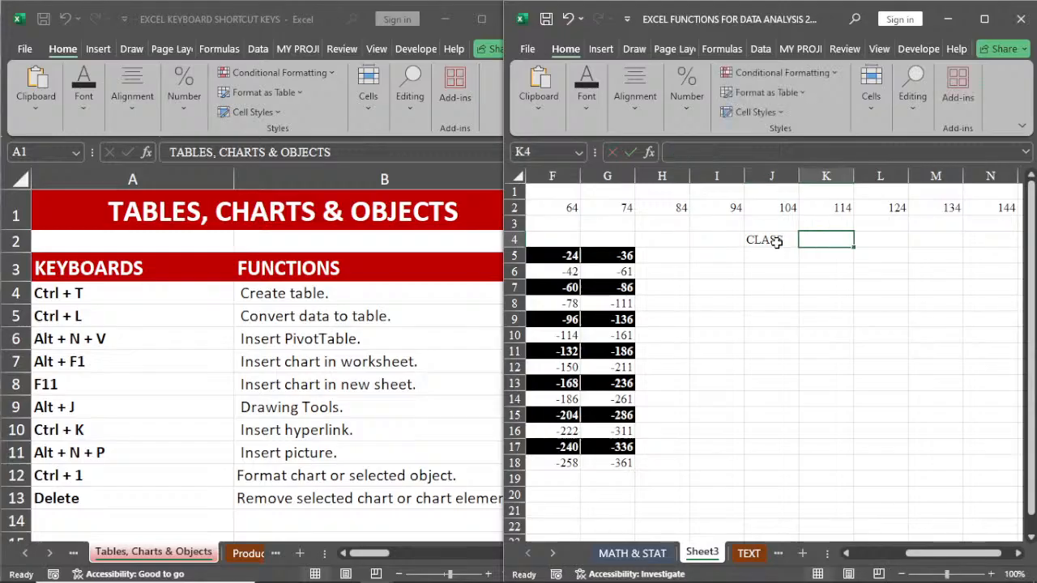
type("RESULT")
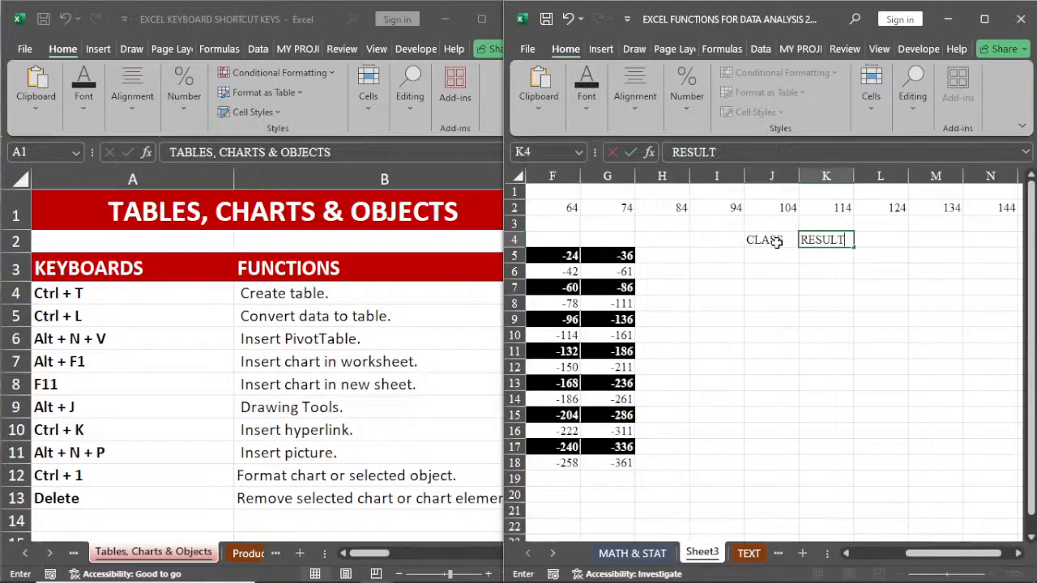
type("S")
Step: Enter JS1 and JS2 under CLASS from J5 and extend the series to JS3 in J7
left_click(768, 255)
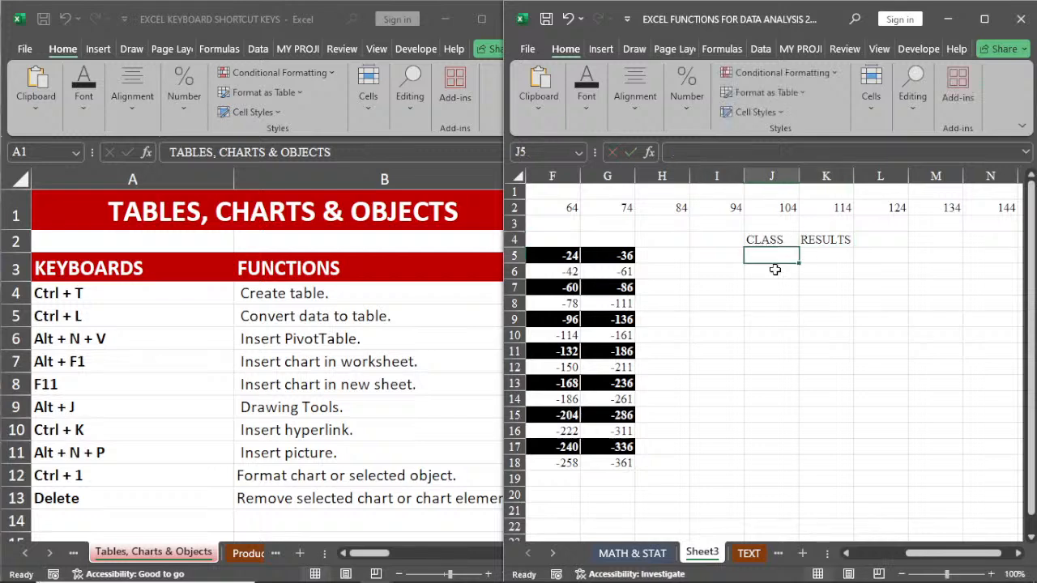
type("JS")
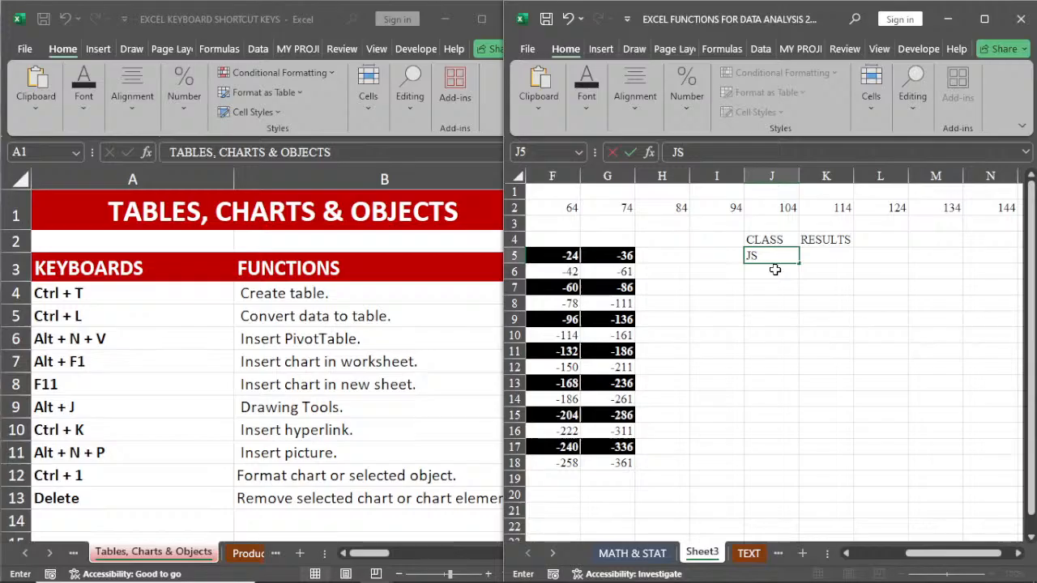
type("1")
key("Return")
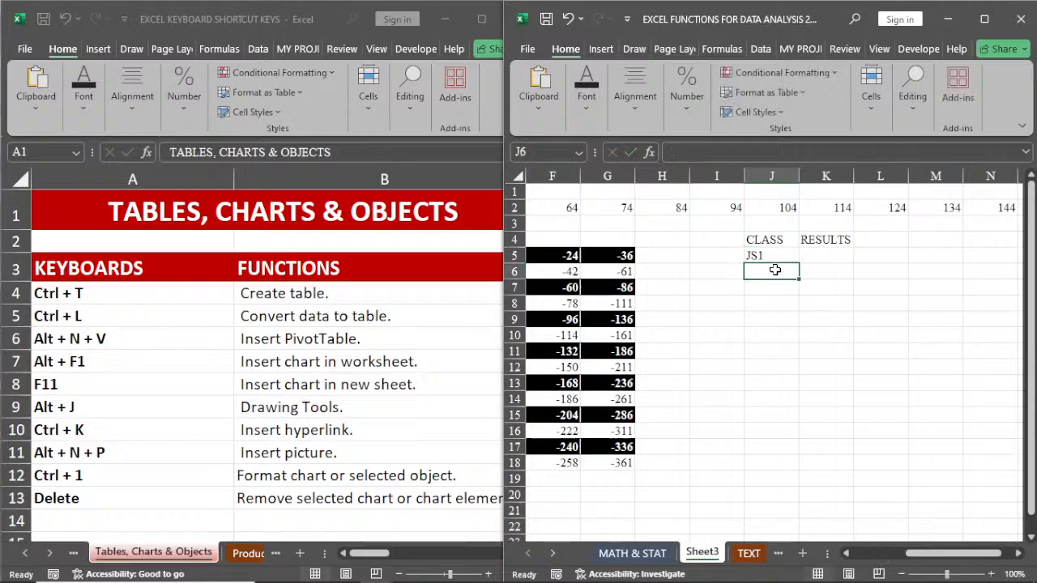
type("J")
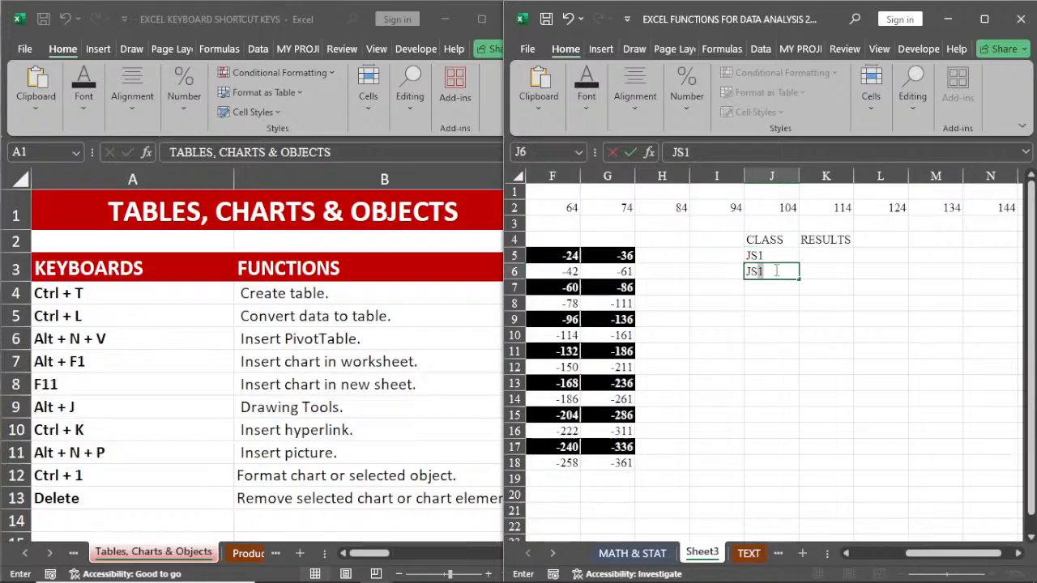
type("S2")
left_click_drag(770, 255, 808, 288)
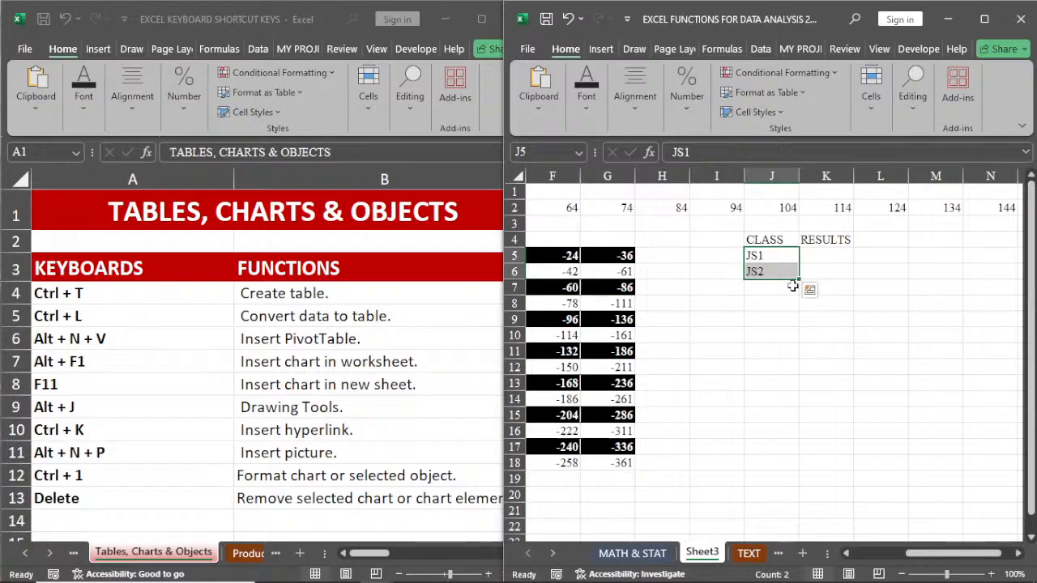
left_click_drag(794, 286, 799, 293)
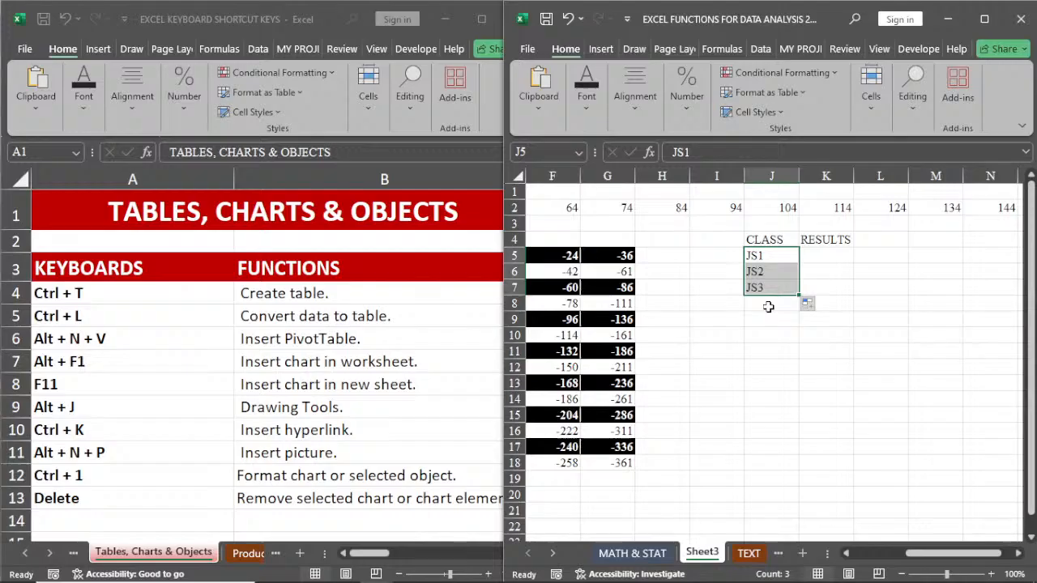
Step: Enter SS1 in J8 and fill the series down to SS3 in J10
left_click(768, 307)
type("S")
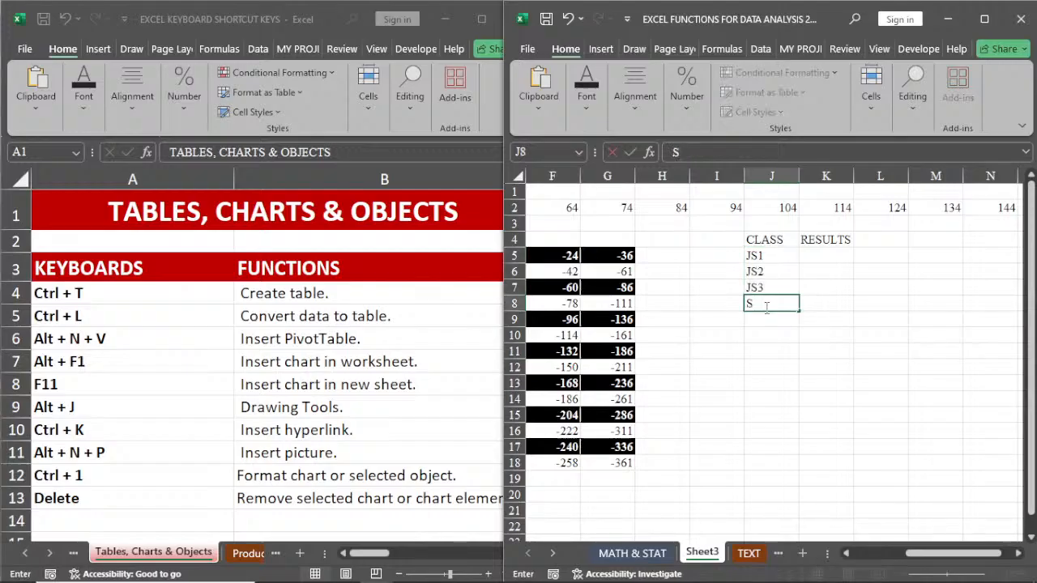
type("S1")
key("ctrl+Return")
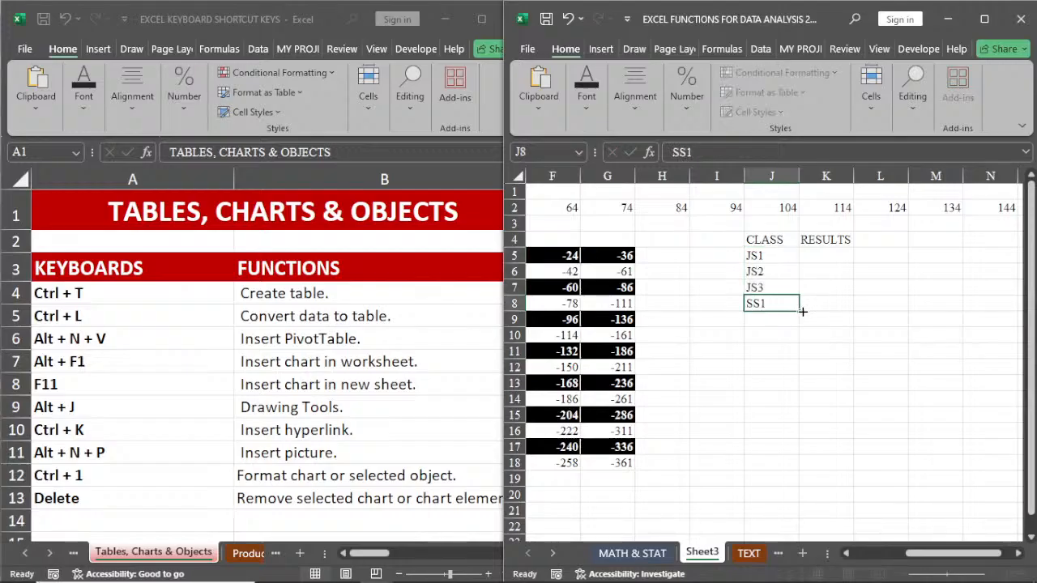
left_click_drag(798, 311, 801, 339)
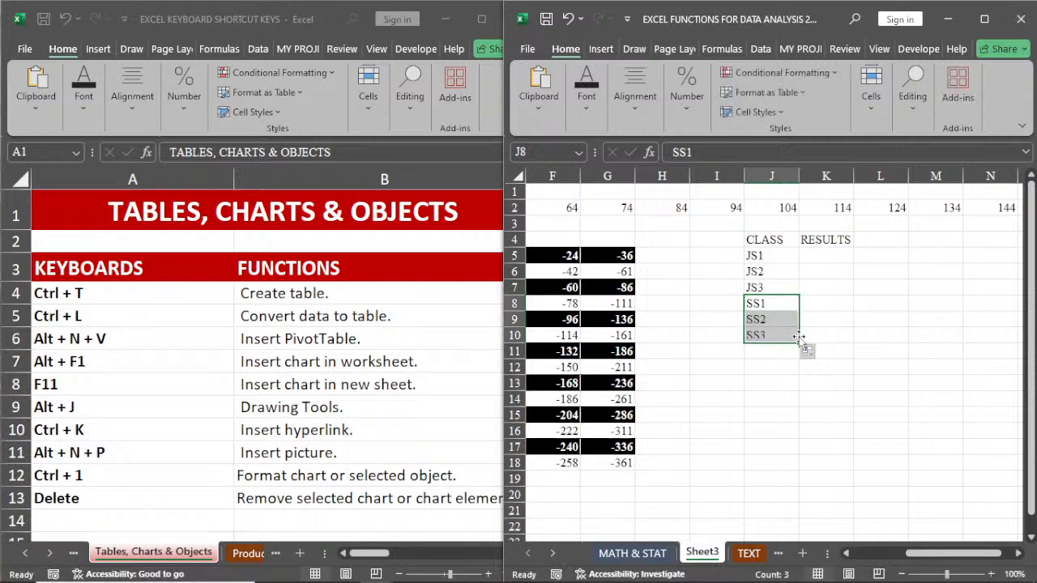
left_click(785, 367)
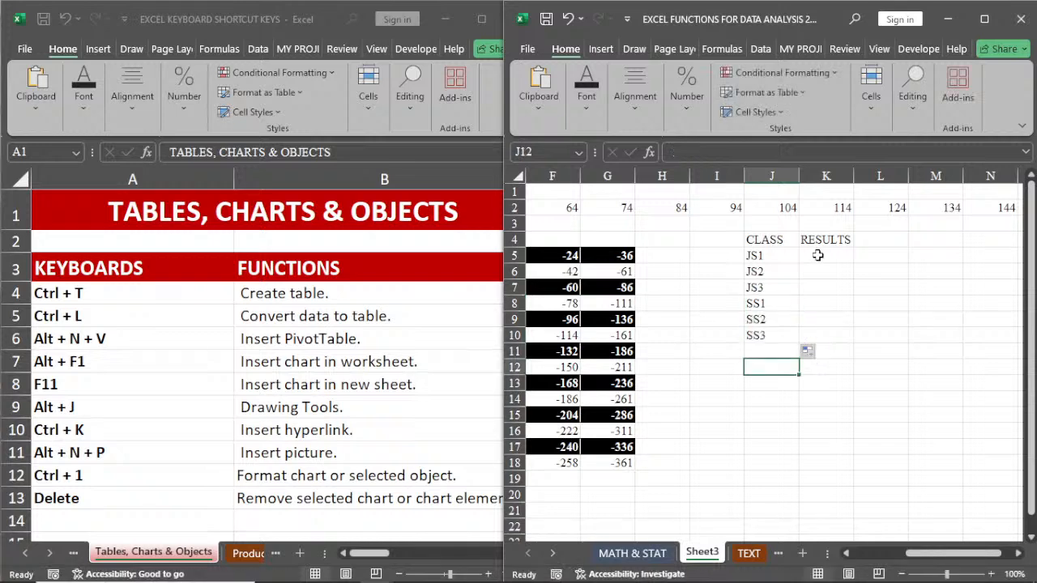
Step: Enter the results 78, 68, 89, 77, 84 and 88 in K5:K10 for classes JS1 to SS3
left_click(818, 255)
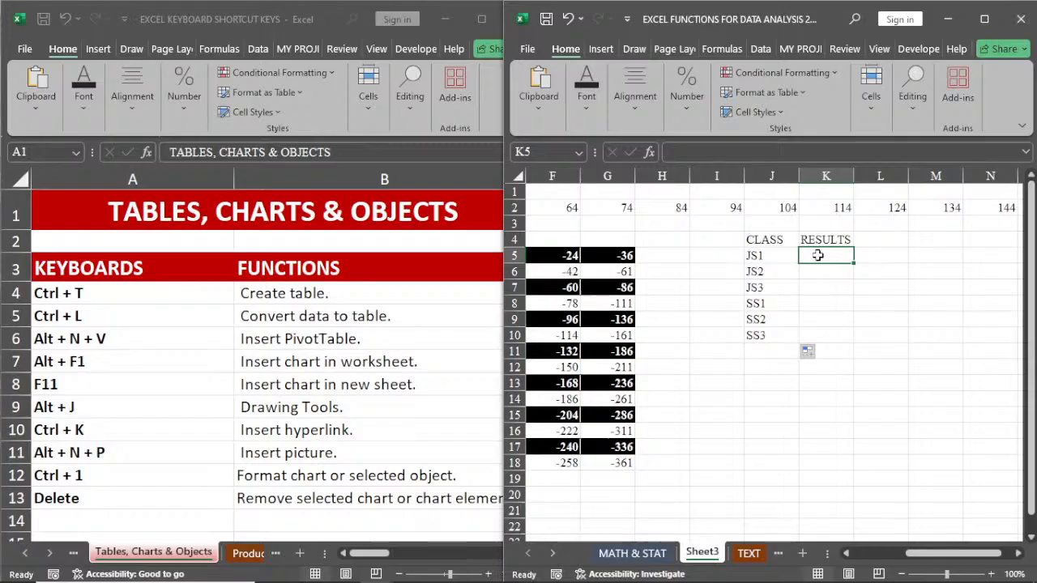
type("78")
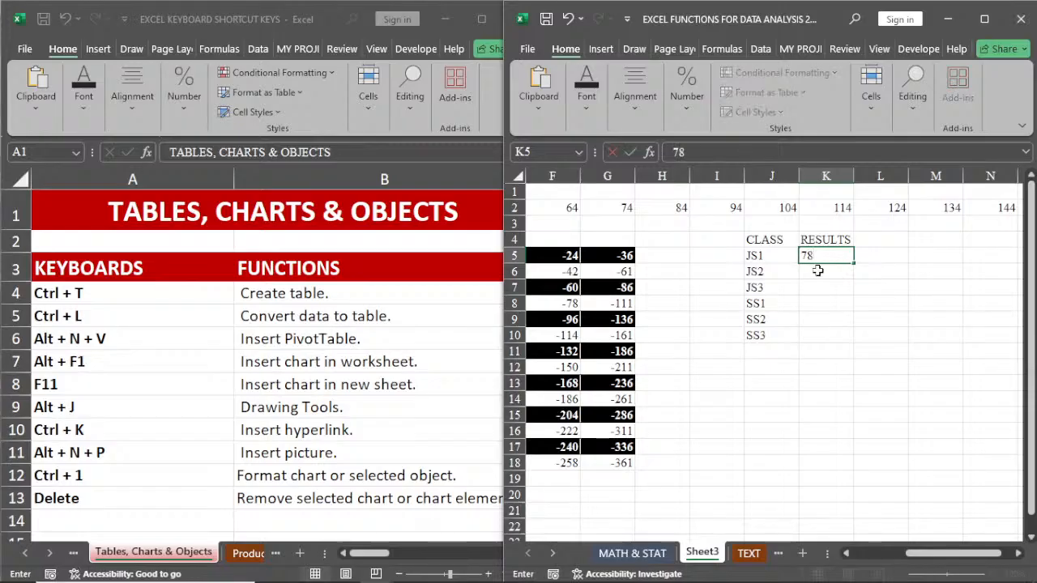
key("Return")
type("68")
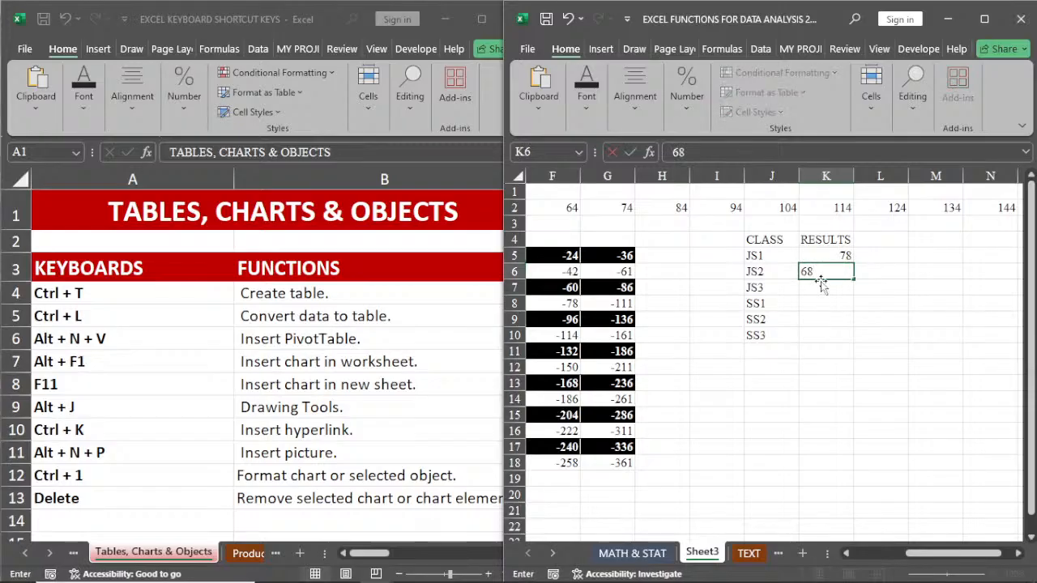
key("Return")
type("89")
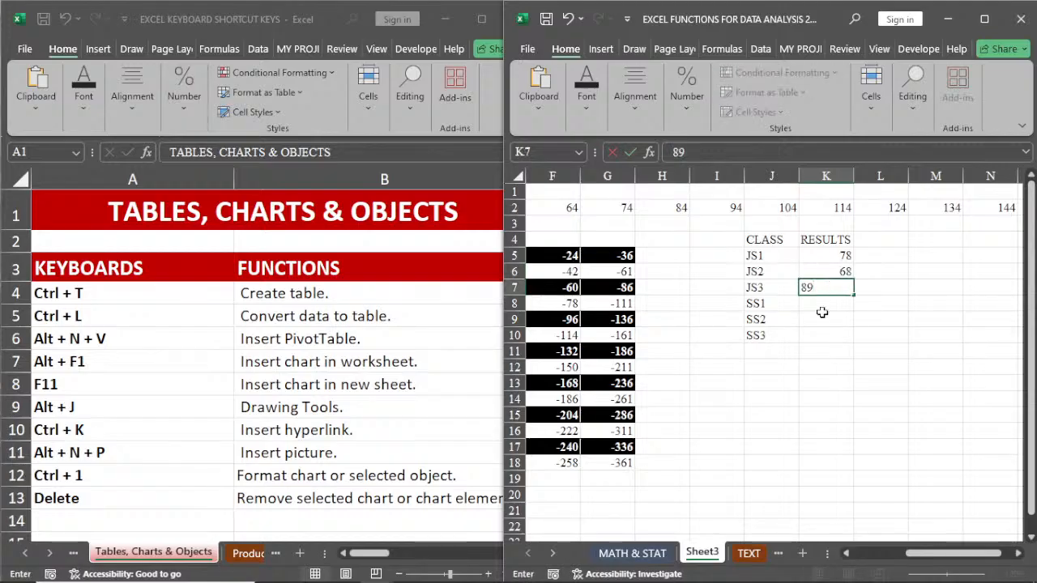
key("Return")
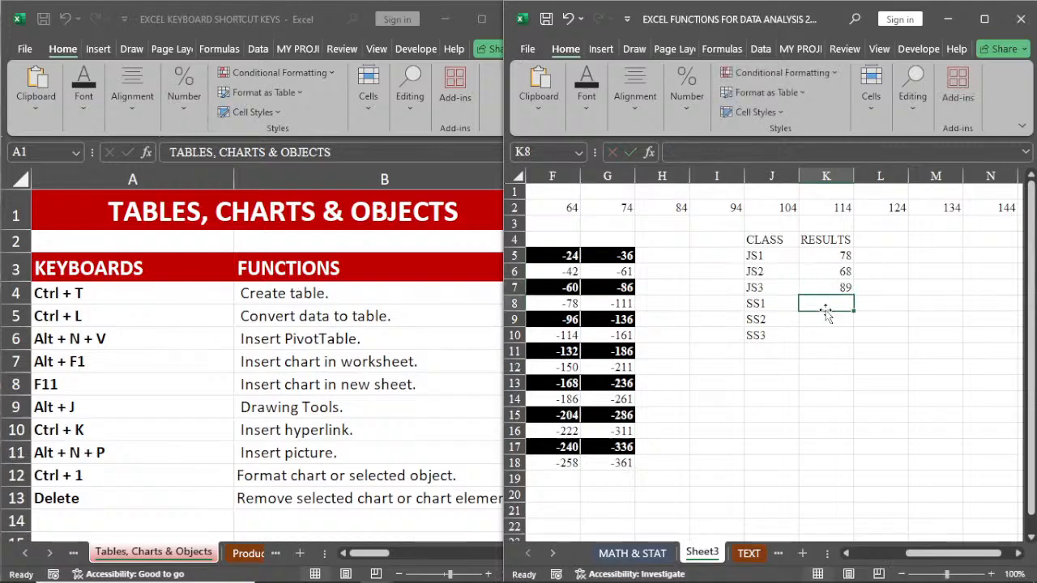
type("77")
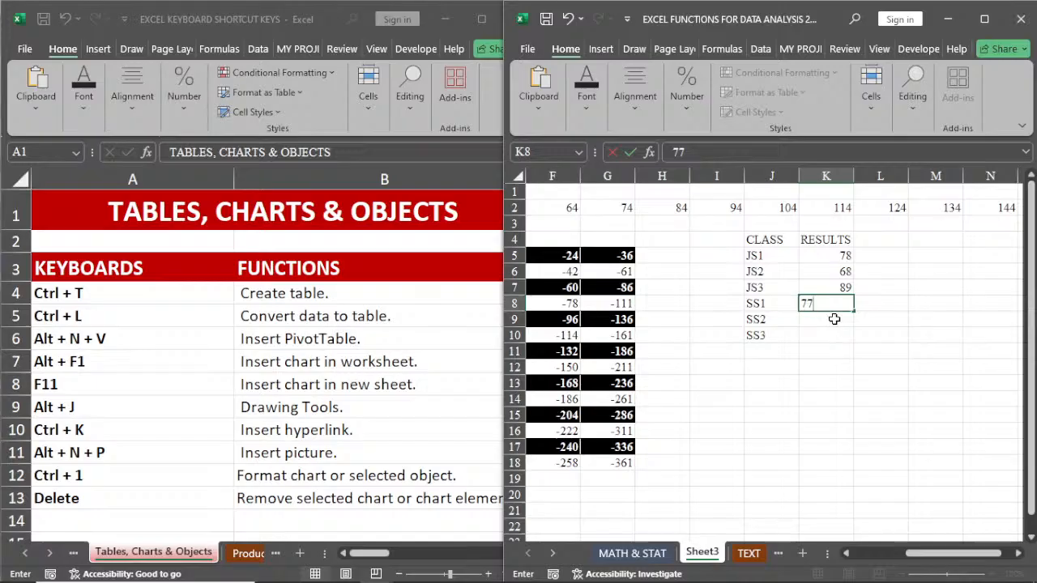
key("Return")
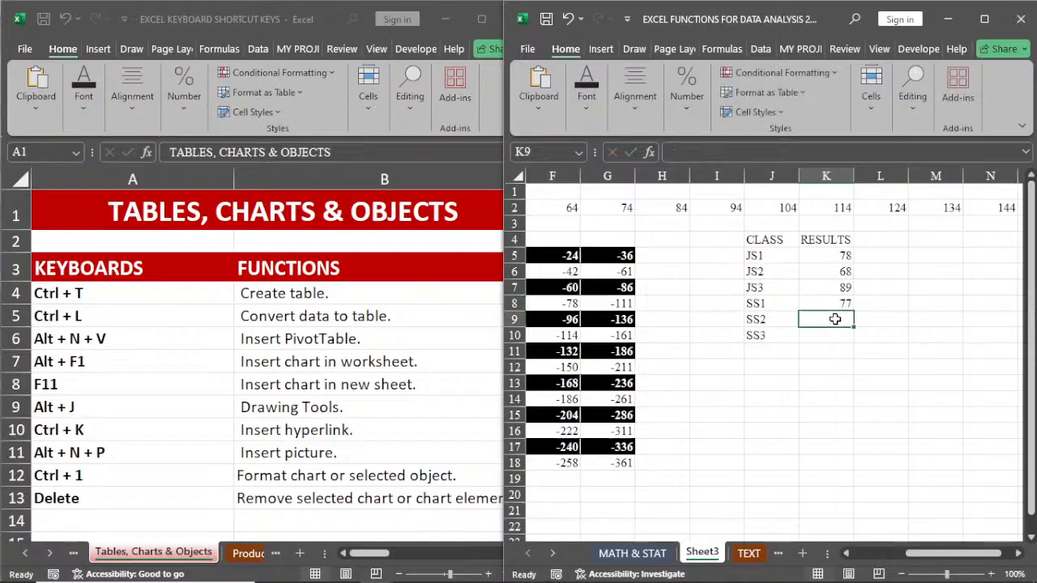
type("84")
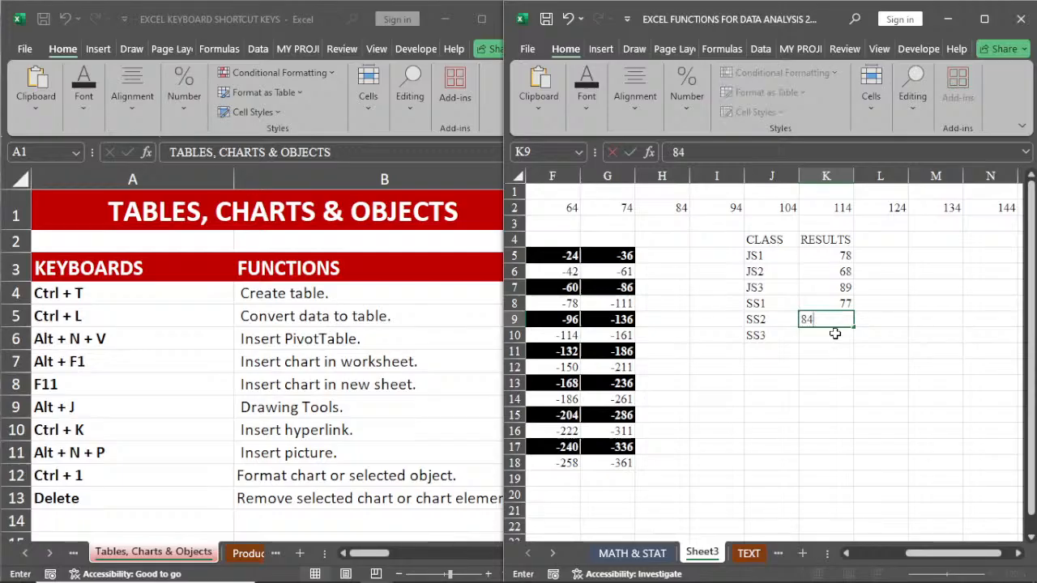
key("Return")
type("88")
left_click(835, 366)
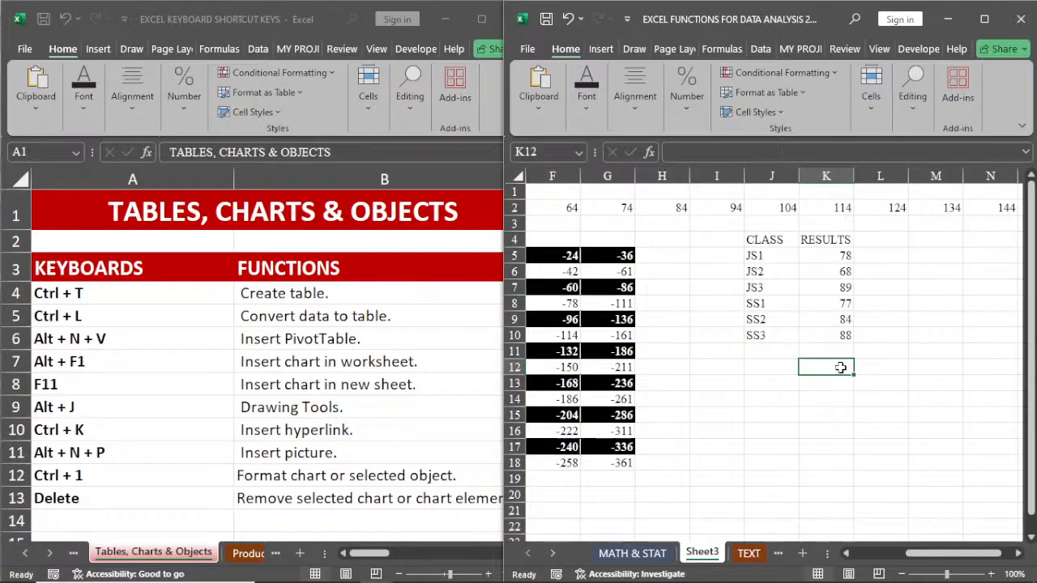
Step: Insert a default column chart of the CLASS and RESULTS data on Sheet3 and shift it slightly toward column F
left_click(788, 257)
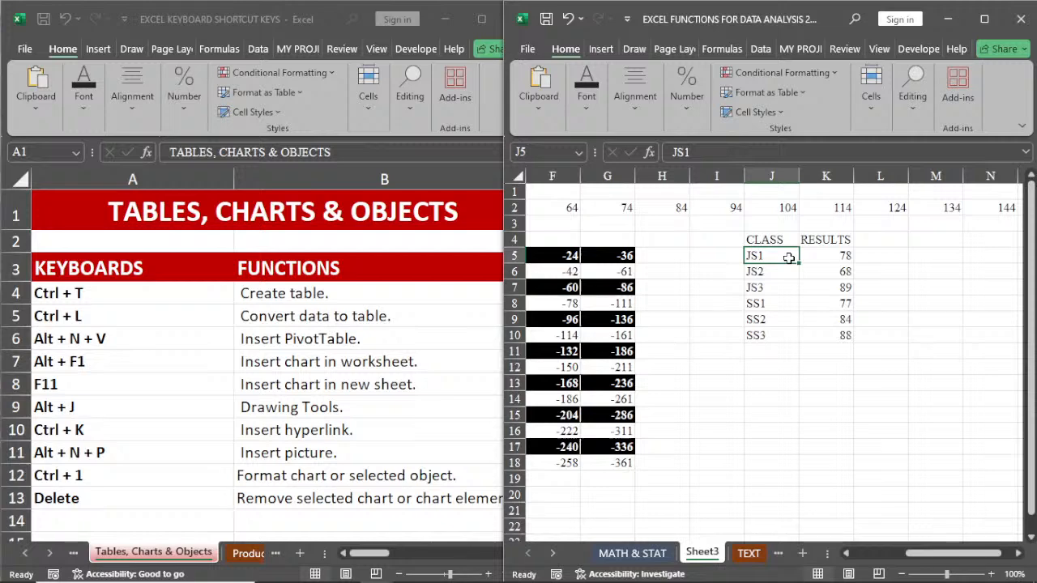
key("alt+F1")
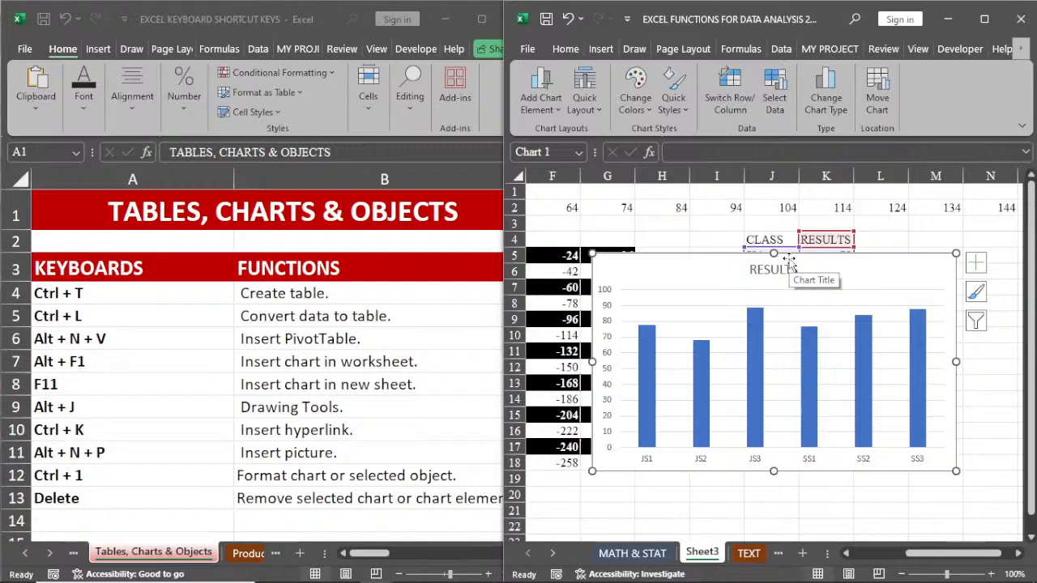
left_click_drag(702, 264, 679, 260)
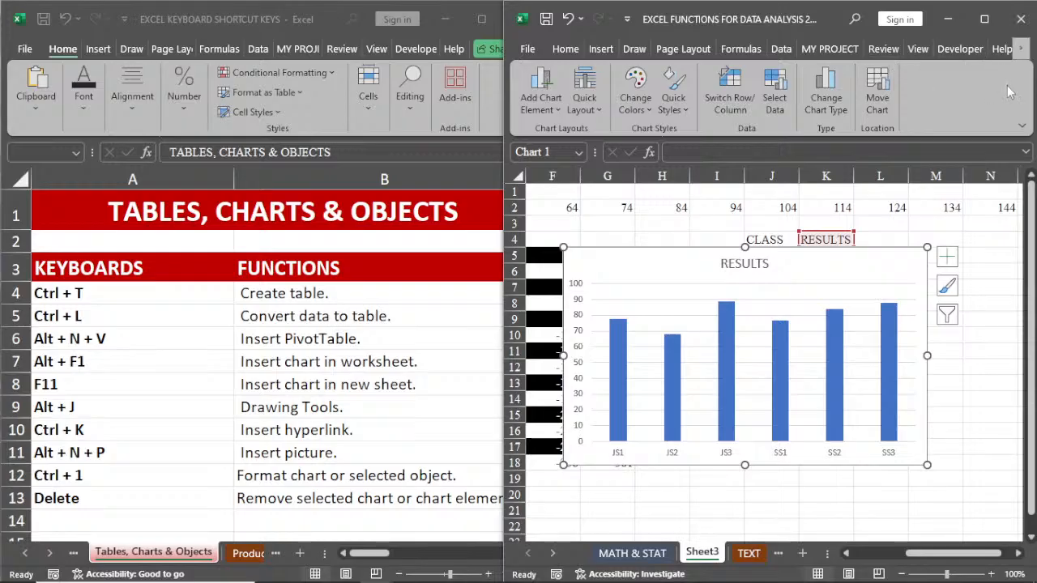
Step: Bring the chart design and format command sets for the selected RESULTS chart into view
left_click(1021, 50)
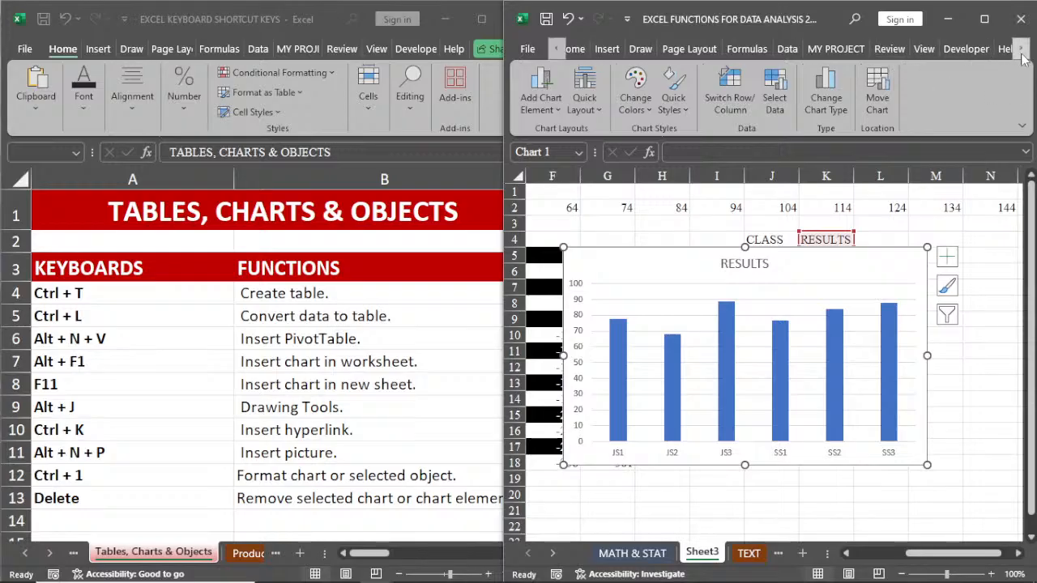
left_click(1023, 51)
left_click(1023, 50)
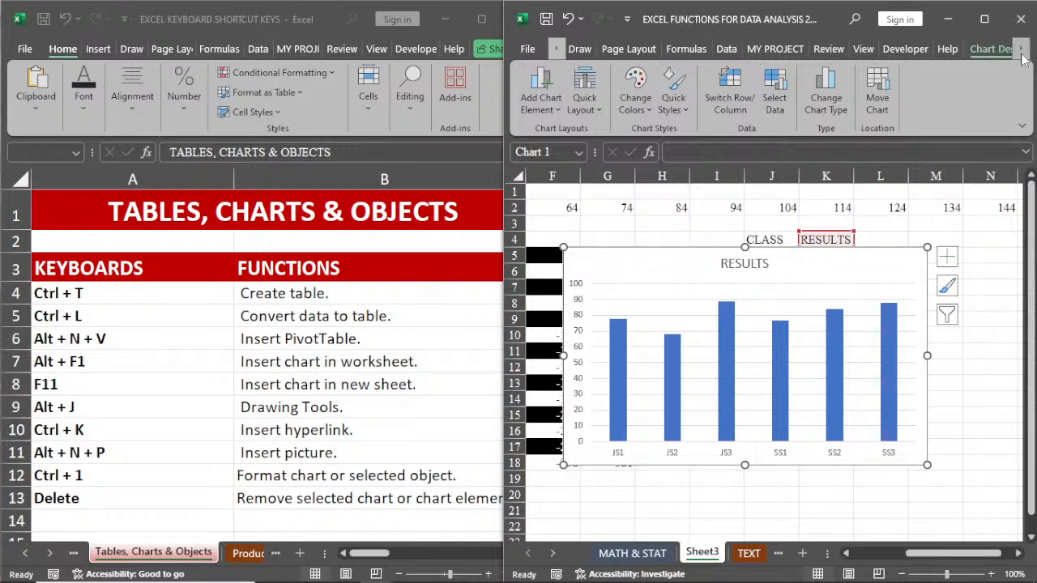
left_click(1022, 50)
left_click(1023, 50)
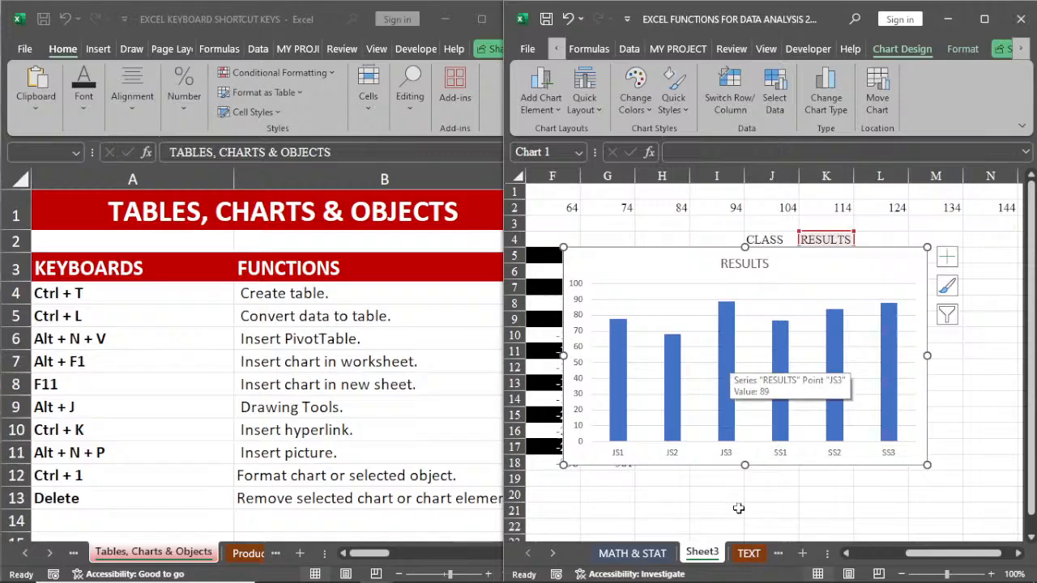
Step: Switch to the MATH & STAT sheet and look over the drawing tools, including the Ink to Shape command
key("ctrl+Page_Up")
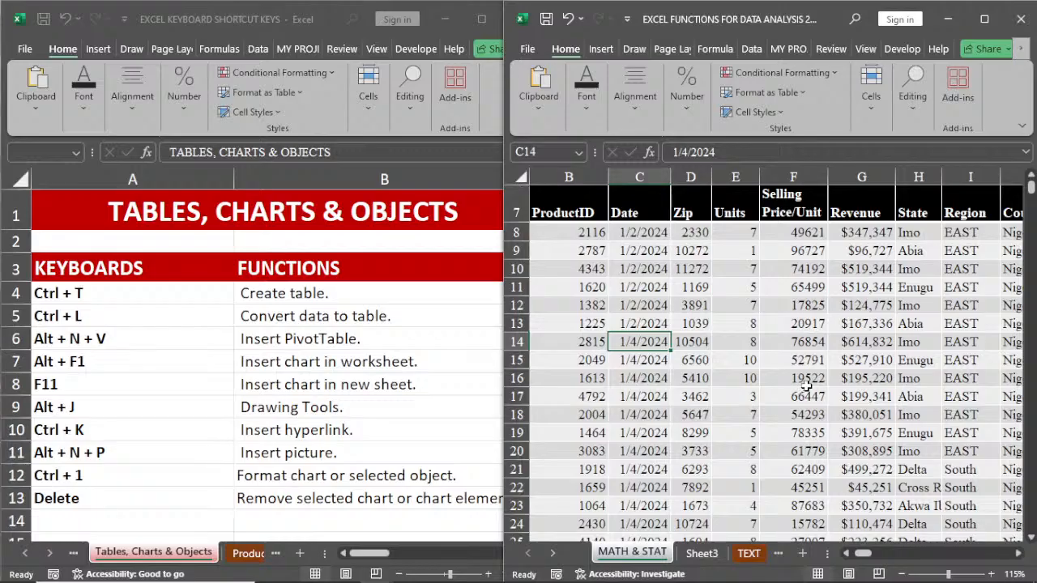
key("alt+j")
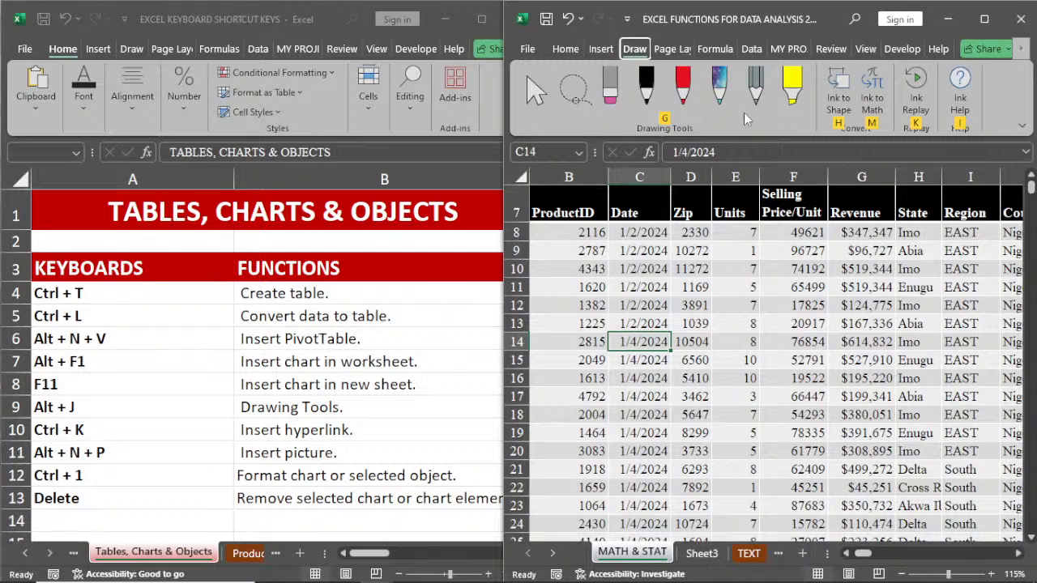
key("h")
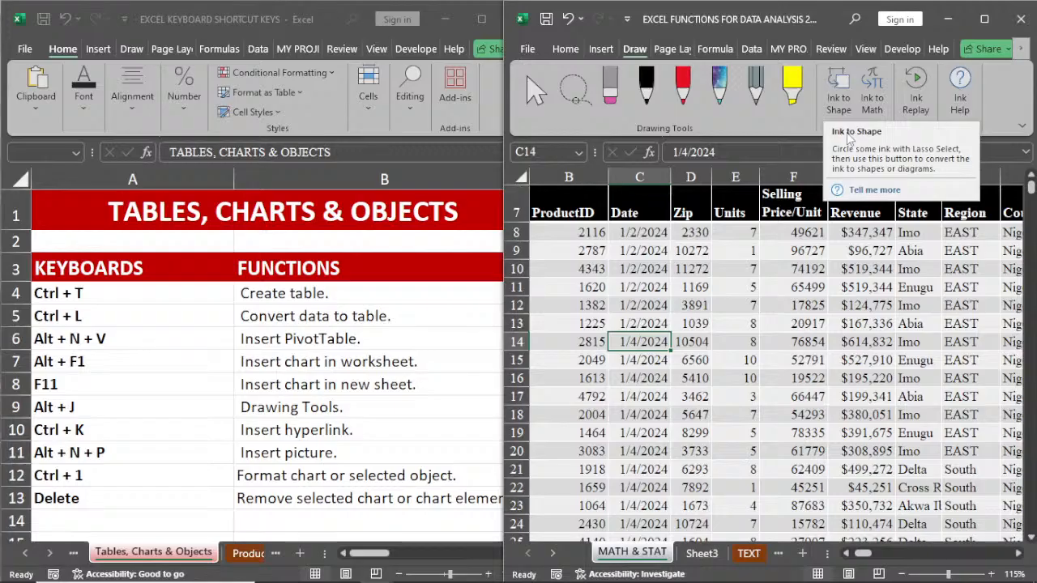
left_click(794, 304)
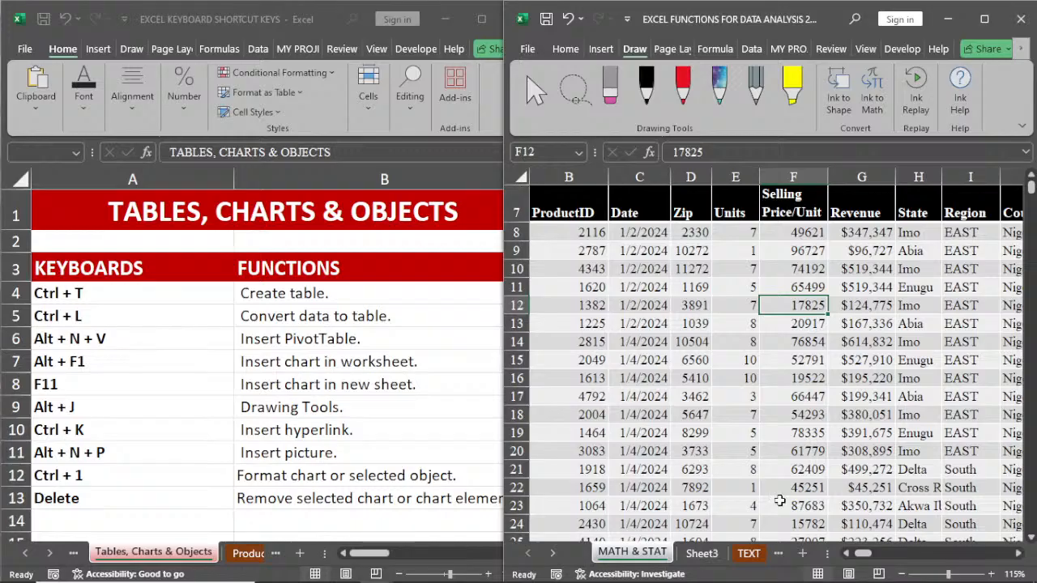
left_click(846, 554)
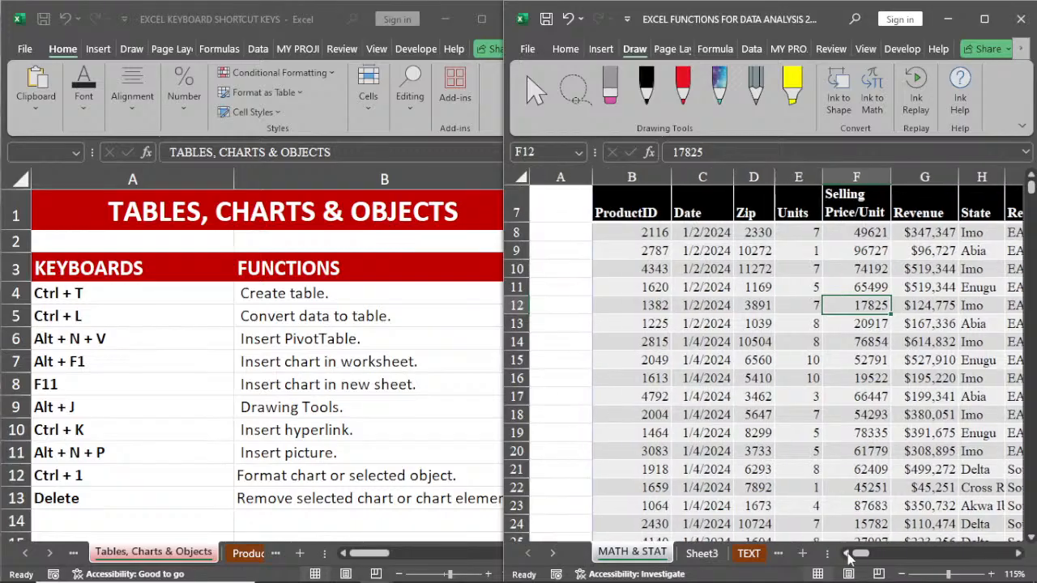
left_click(1018, 553)
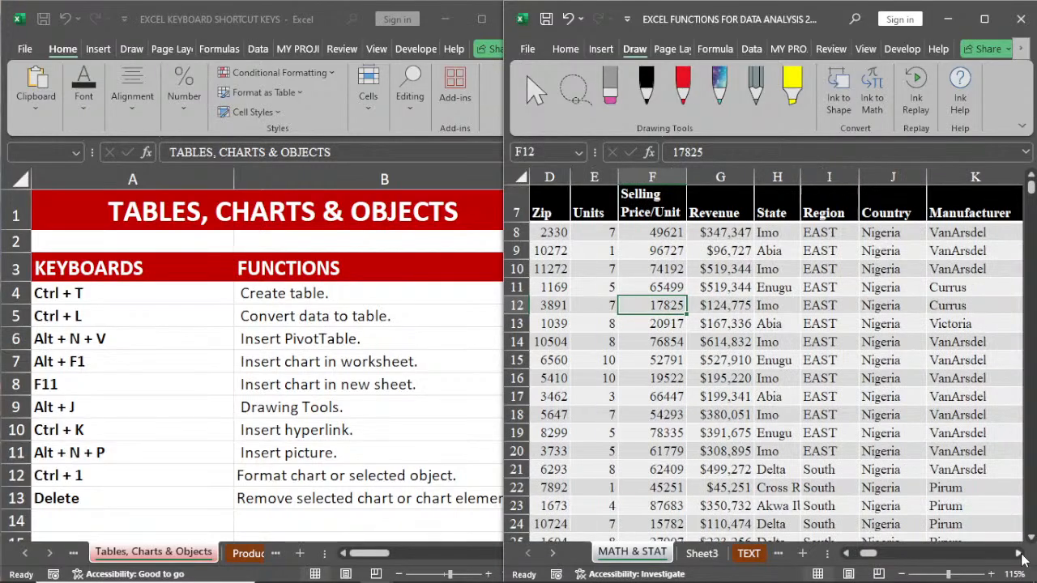
left_click(1019, 553)
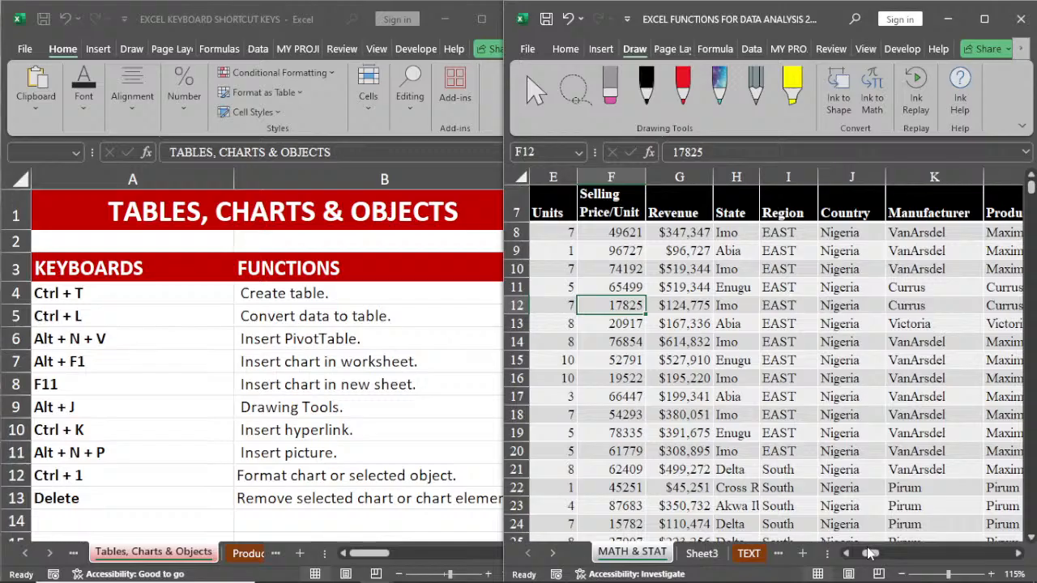
left_click_drag(869, 554, 865, 555)
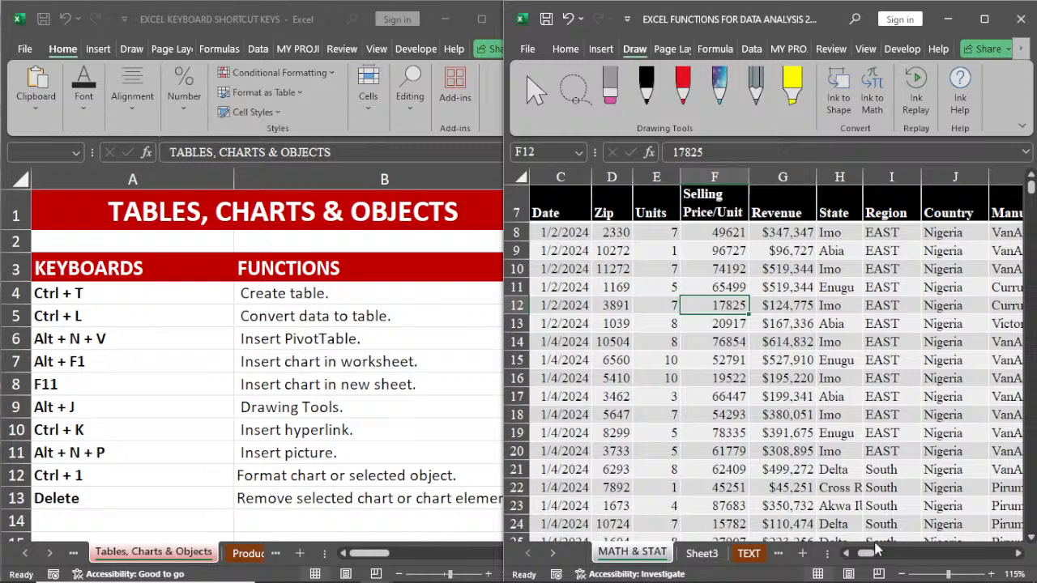
mouse_move(875, 551)
left_mouse_down()
mouse_move(898, 550)
mouse_move(886, 550)
left_mouse_up()
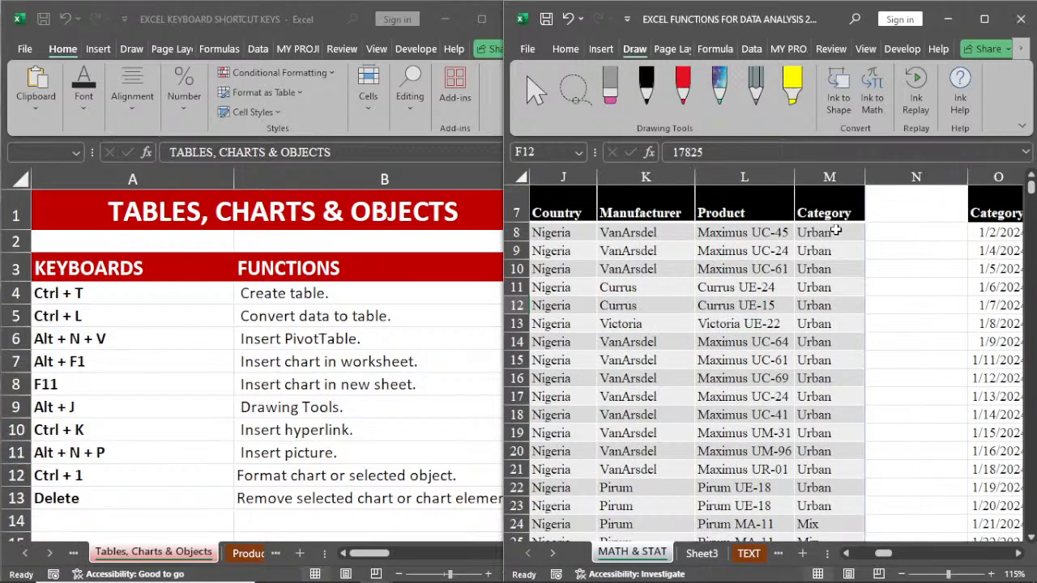
left_click(835, 232)
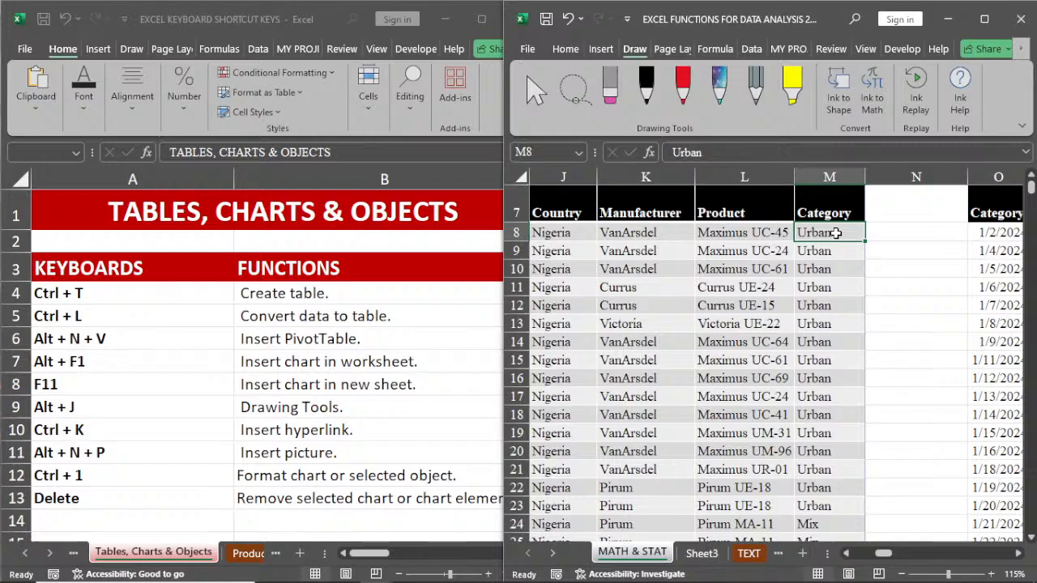
key("ctrl+k")
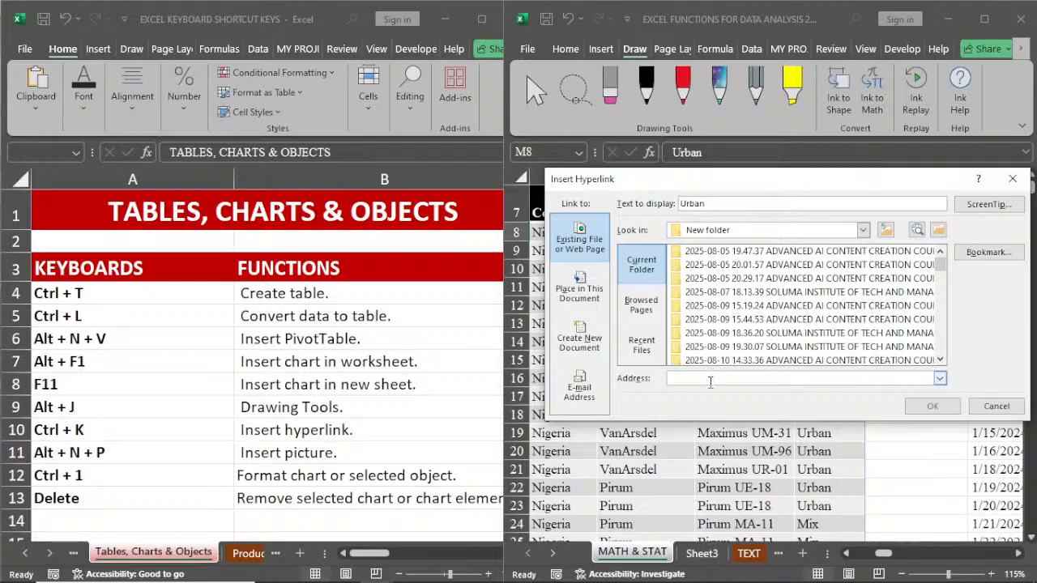
type("WWW")
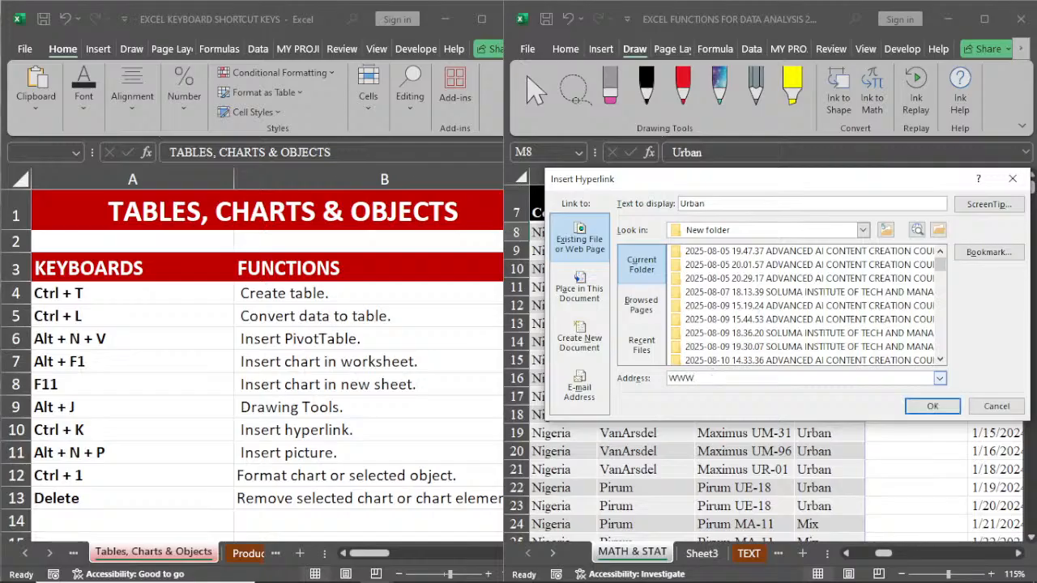
type(".GOOGLE.COM")
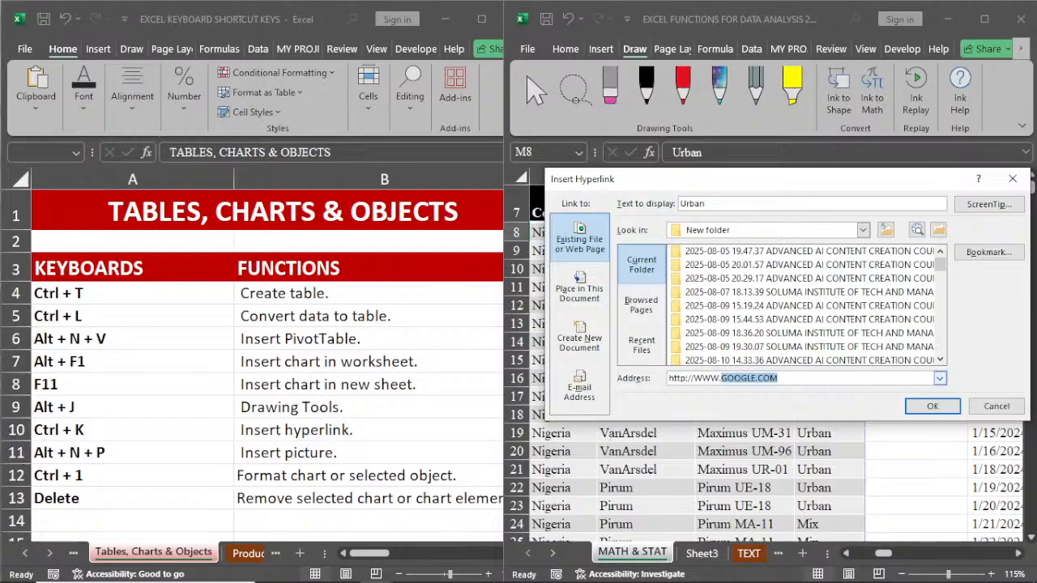
left_click(930, 407)
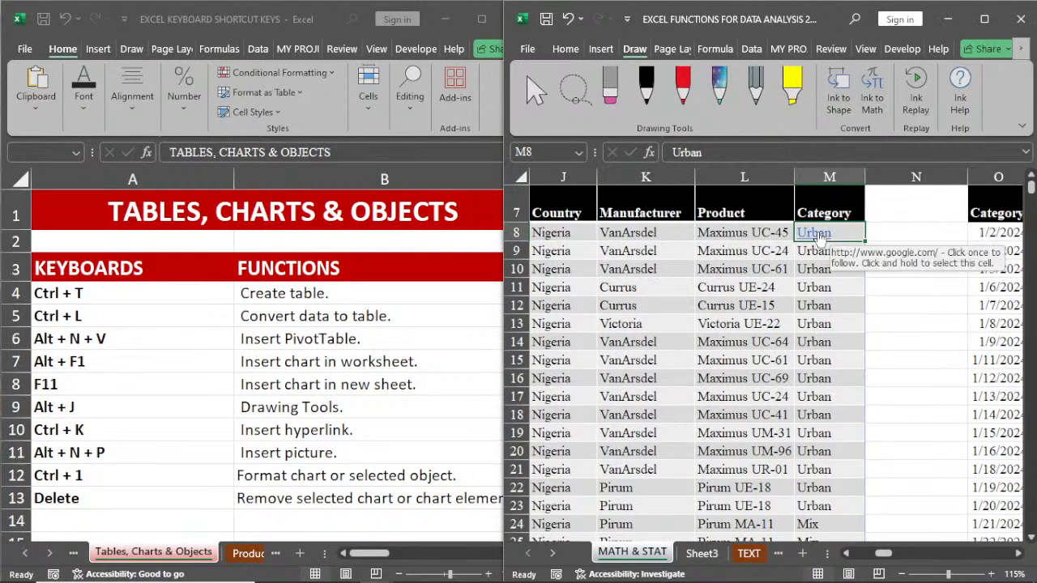
Step: Return to the Tables, Charts & Objects sheet in the EXCEL KEYBOARD SHORTCUT KEYS workbook
left_click(701, 302)
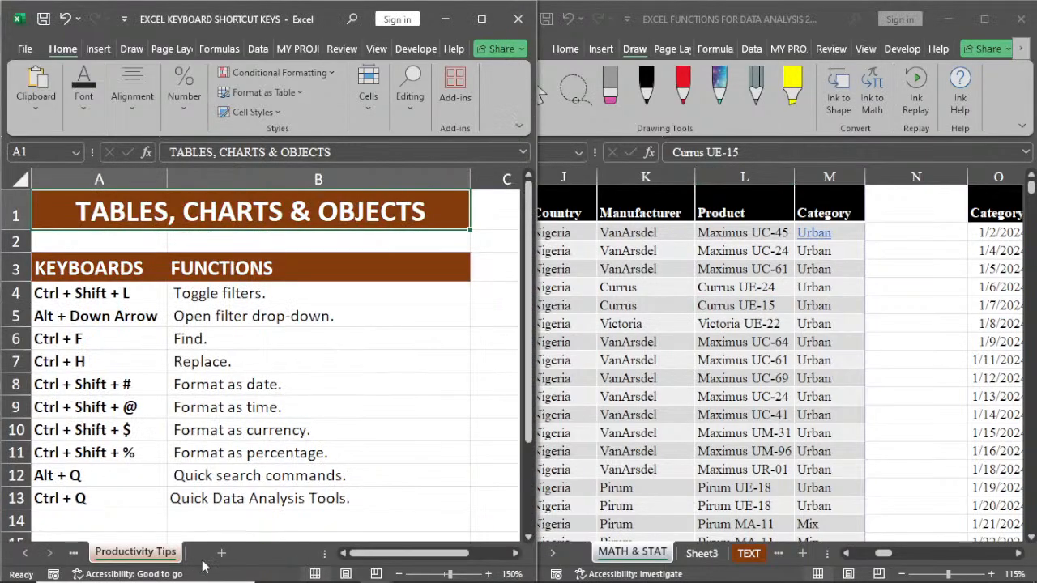
left_click(73, 555)
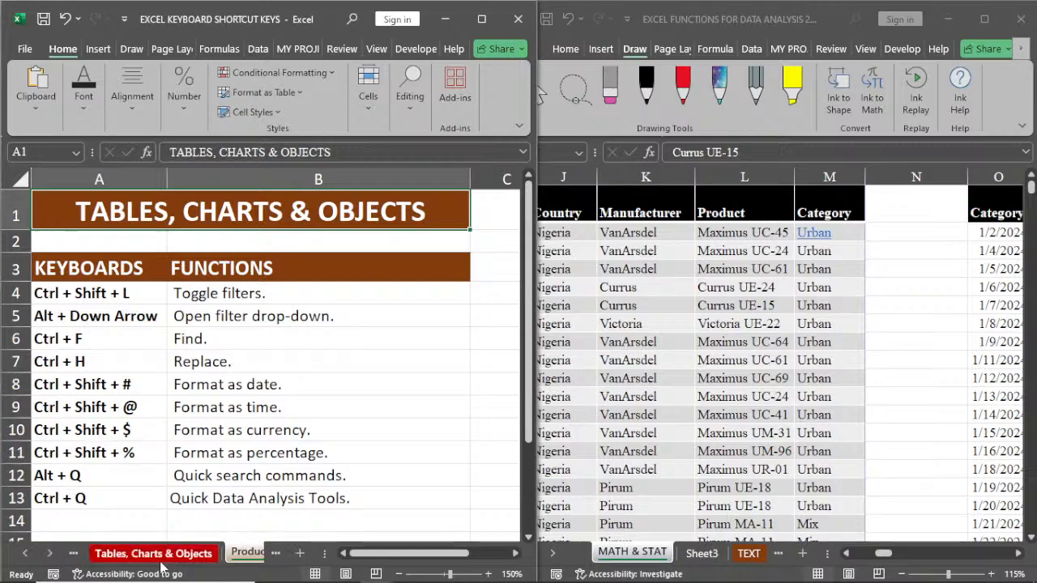
left_click(163, 556)
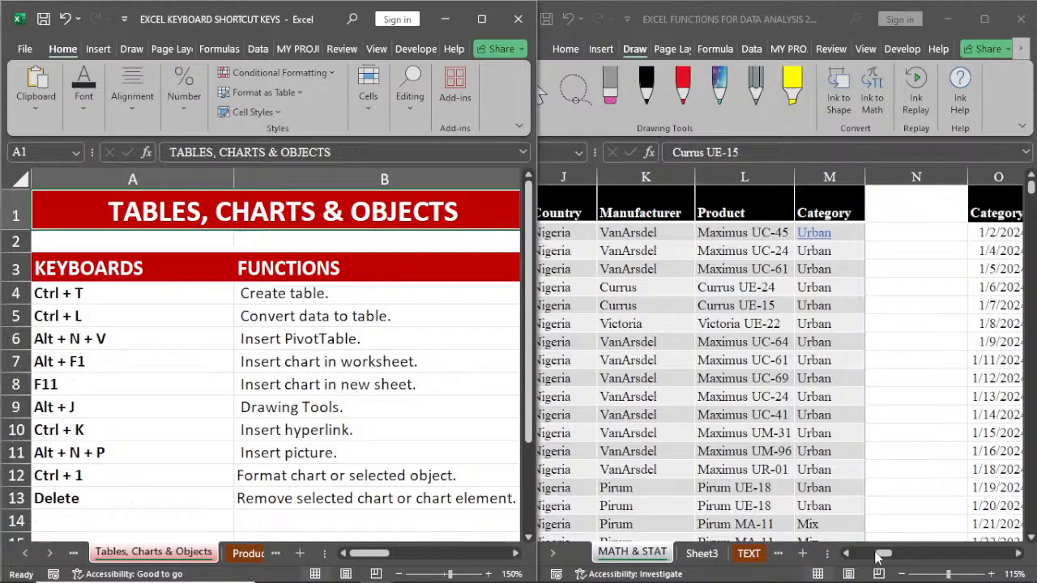
Step: Create a table with headers from the sales data in B7:M5637 on the MATH & STAT sheet
left_click_drag(878, 557, 857, 558)
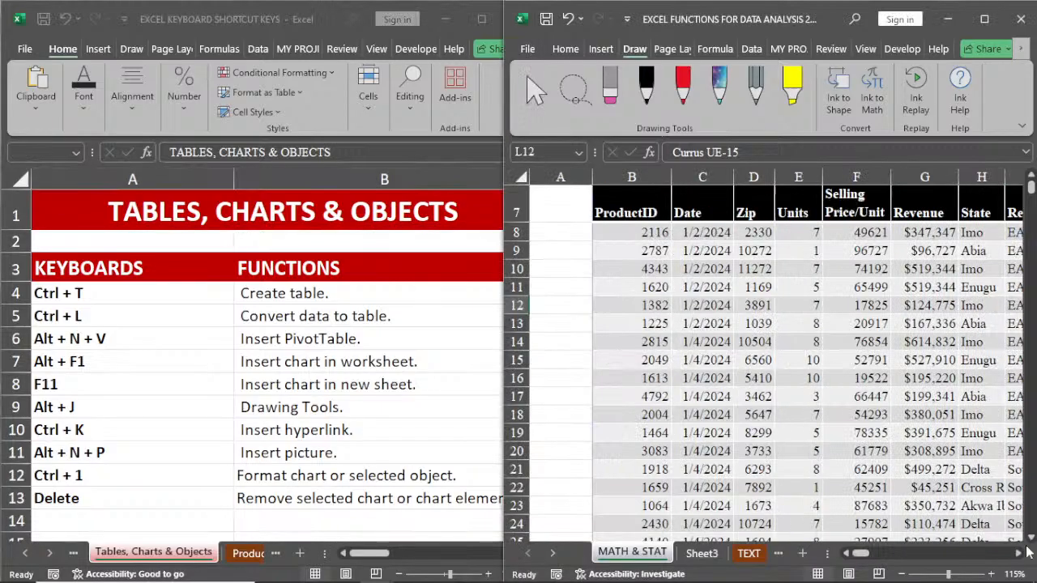
left_click(1020, 553)
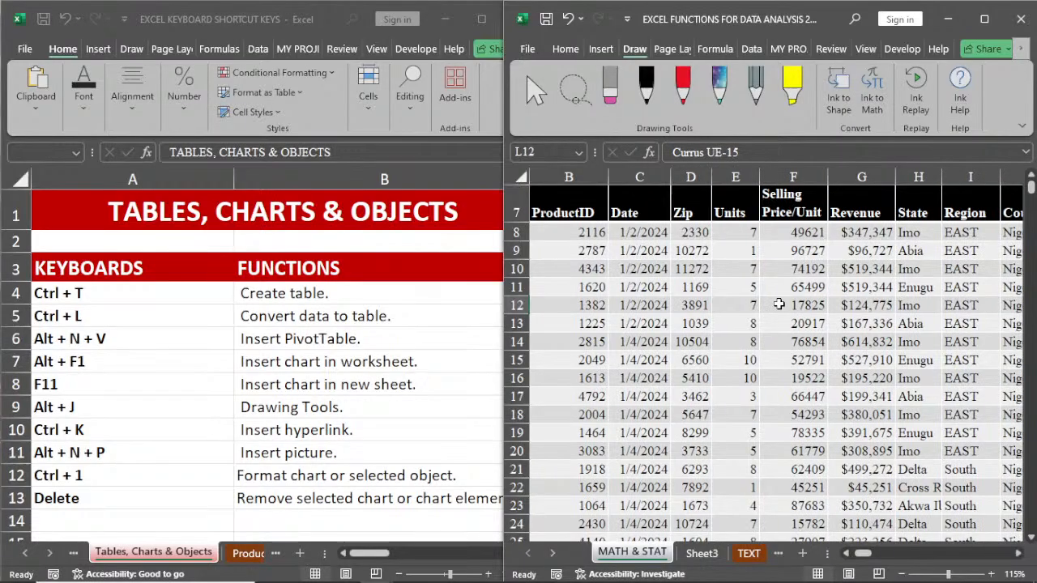
left_click(779, 304)
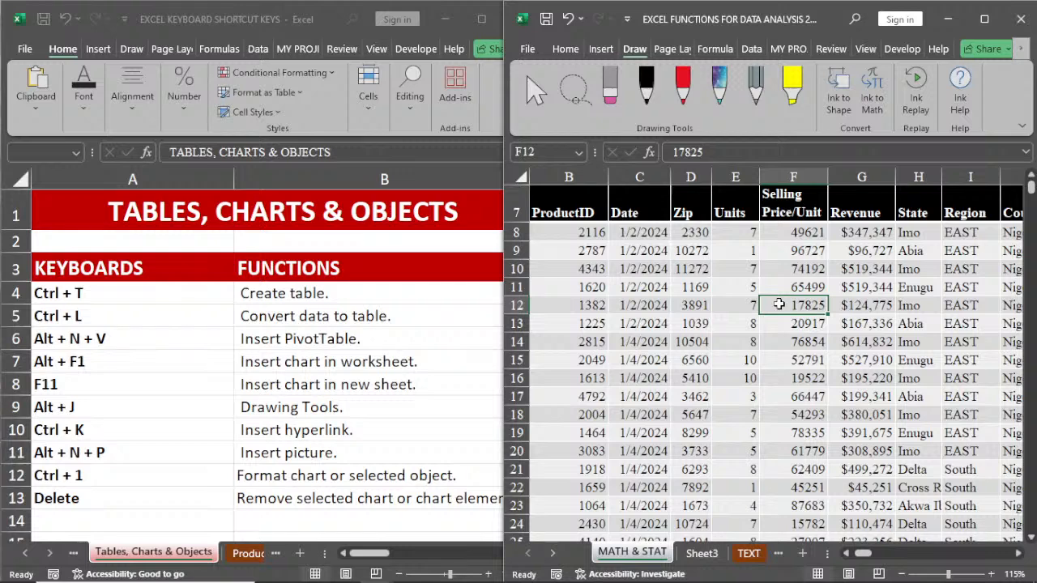
left_click(565, 49)
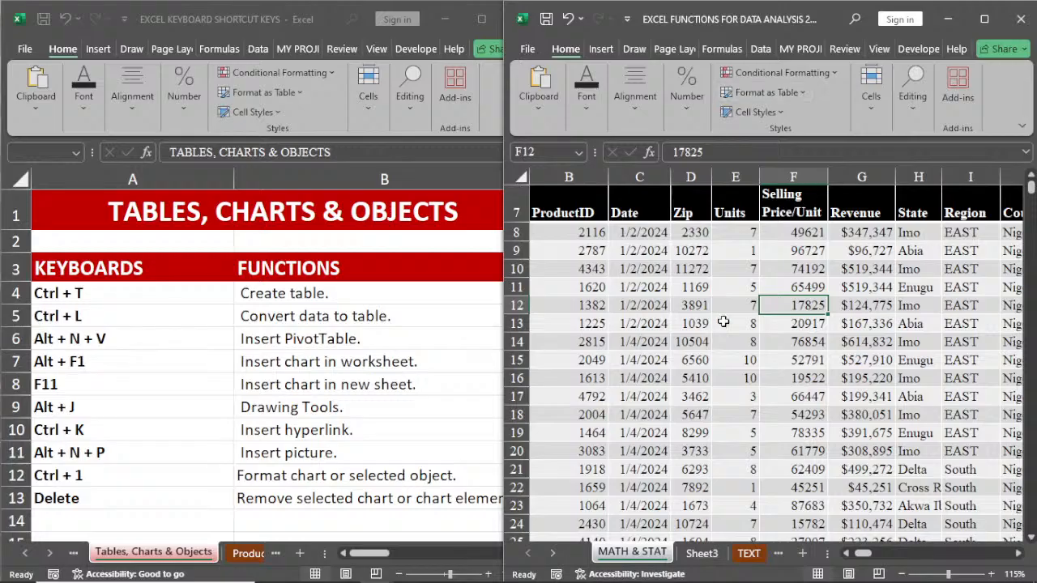
key("ctrl+t")
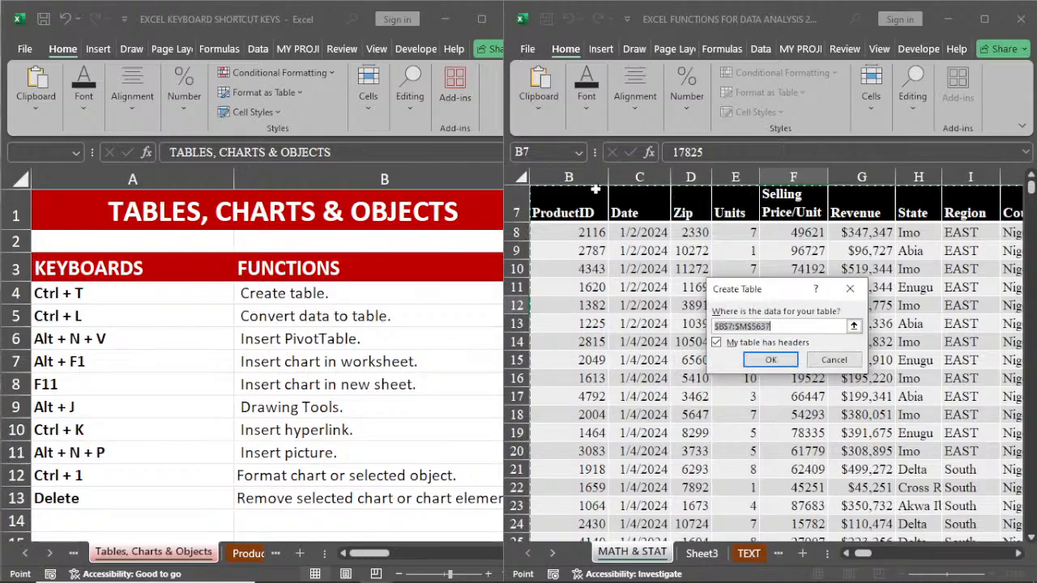
scroll(632, 215, "up", 1)
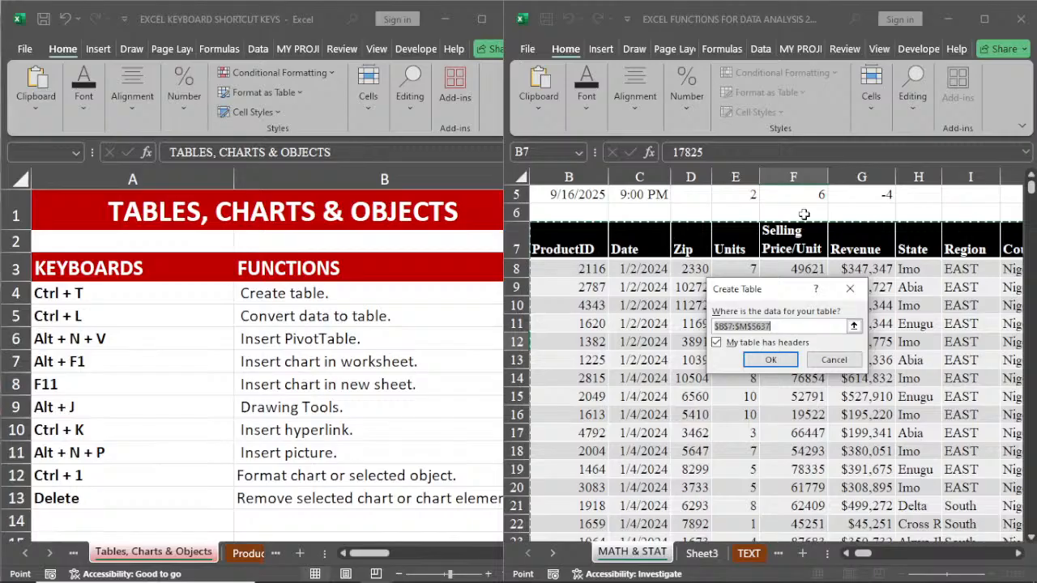
left_click(765, 360)
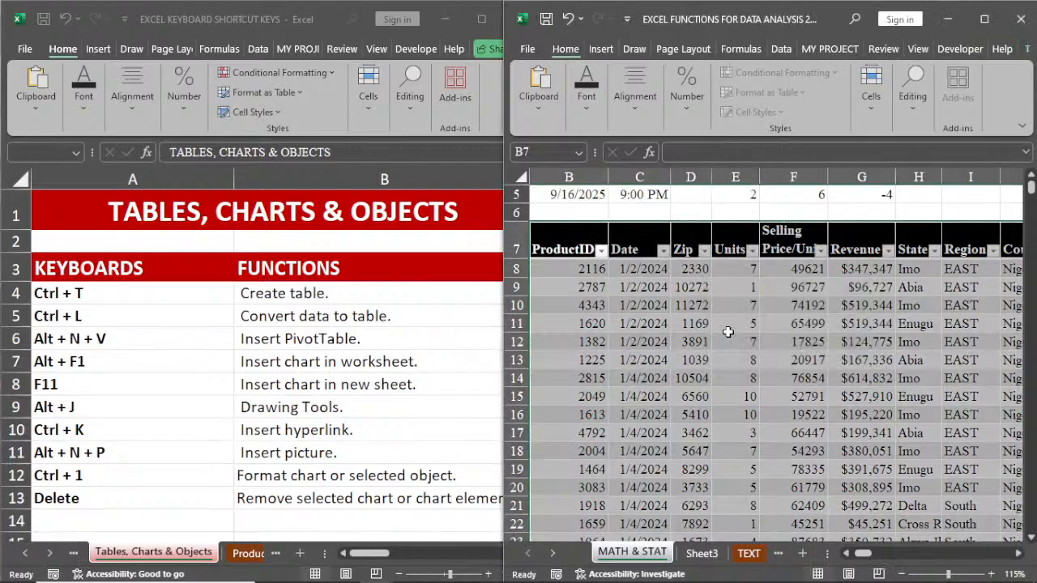
left_click(690, 287)
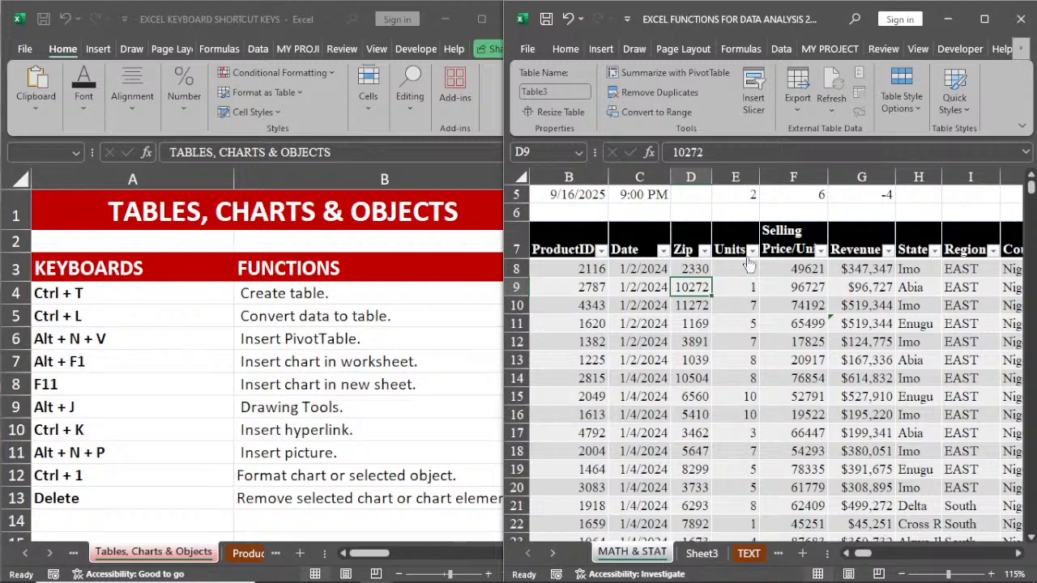
Step: Convert the sales table on the MATH & STAT sheet back to a normal range
left_click(710, 341)
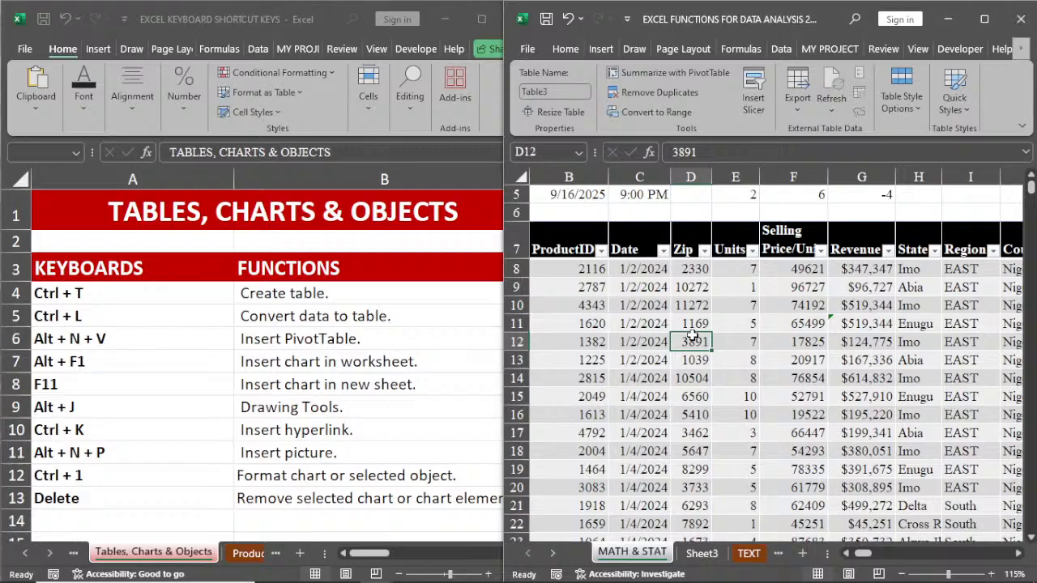
right_click(694, 338)
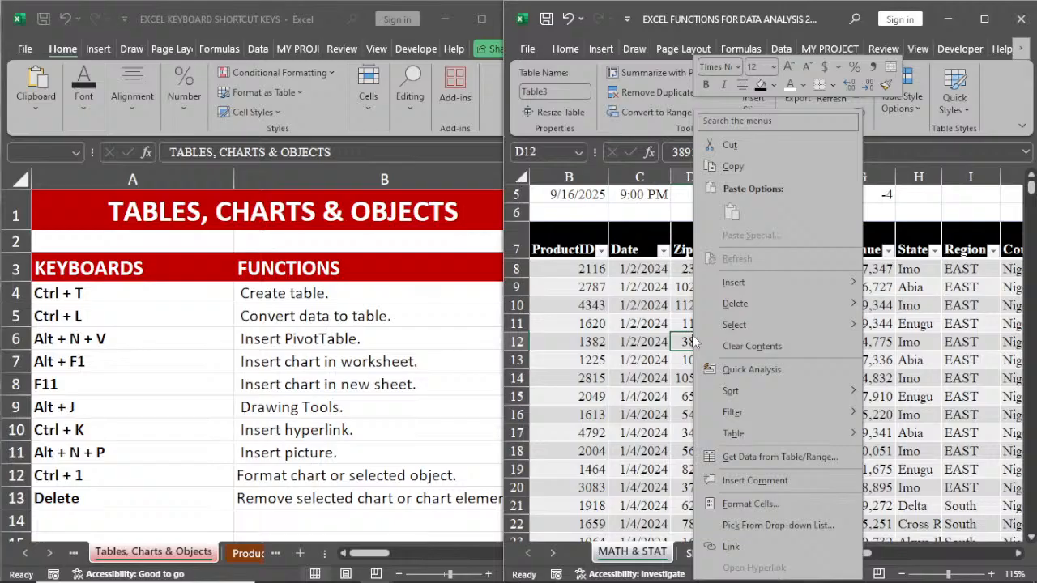
mouse_move(777, 434)
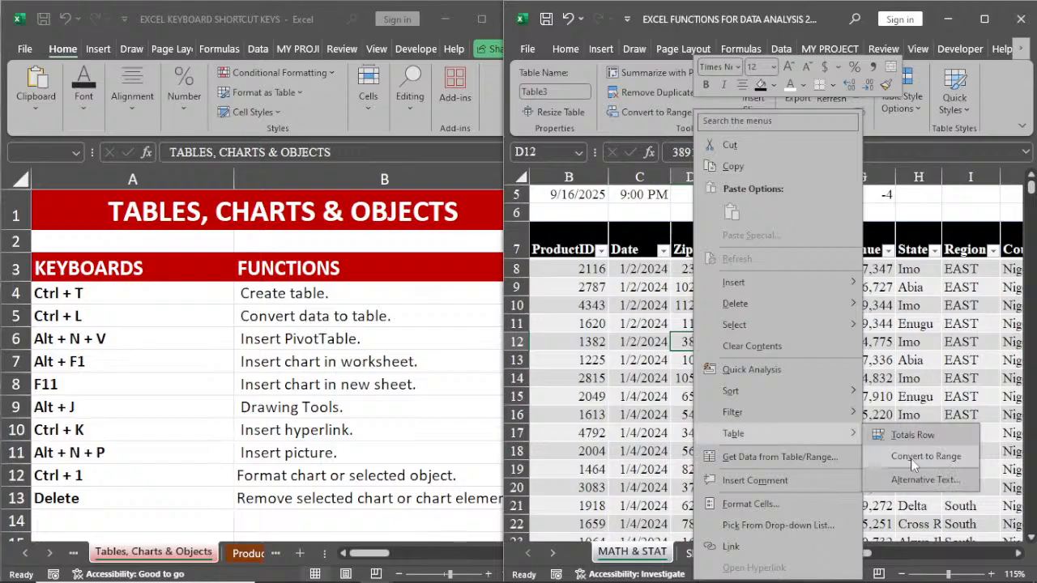
left_click(913, 457)
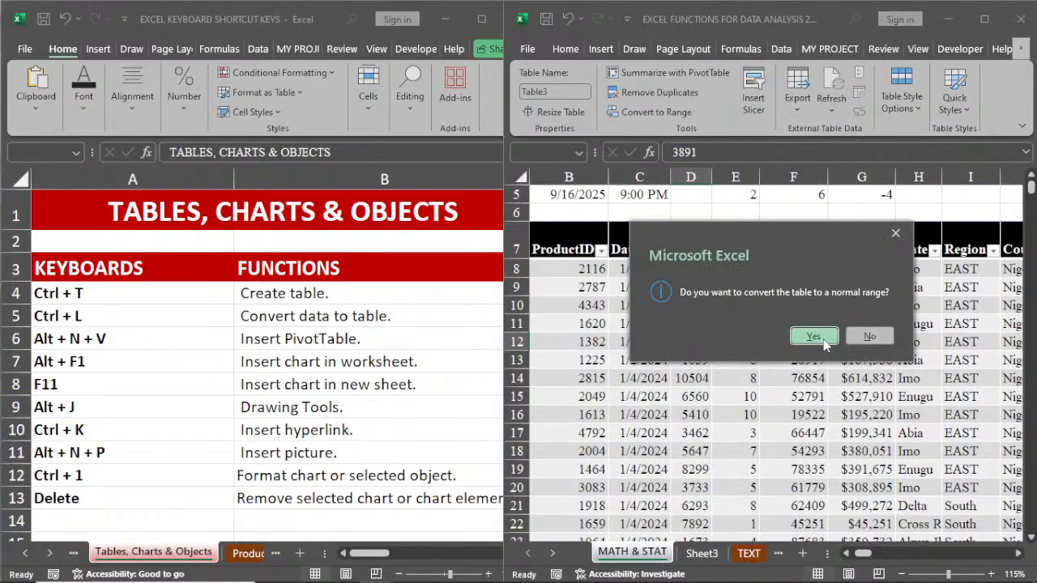
left_click(813, 337)
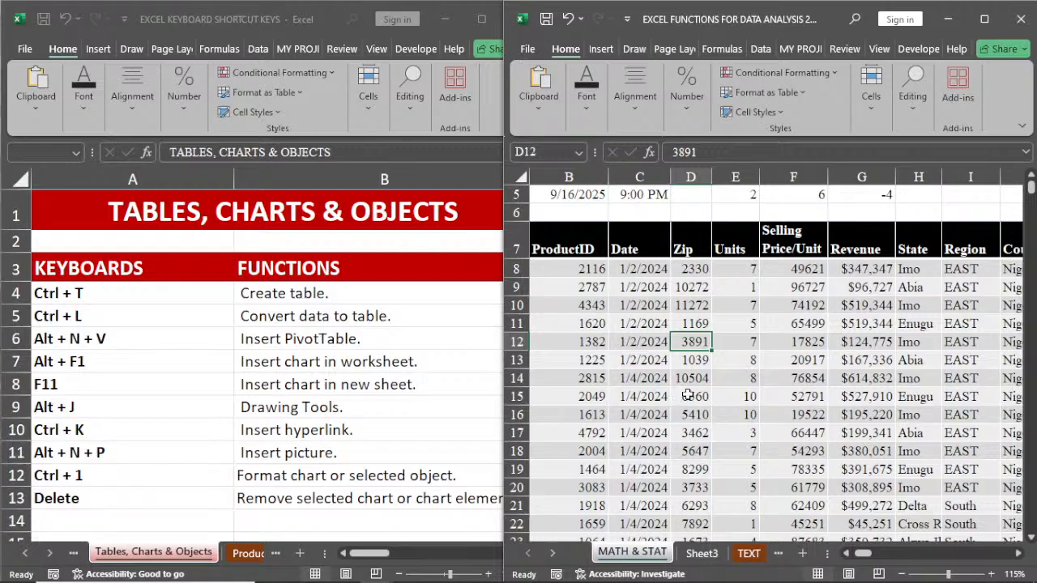
Step: Bring up the Create Table settings for the sales data on the MATH & STAT sheet and dismiss them
left_click(739, 362)
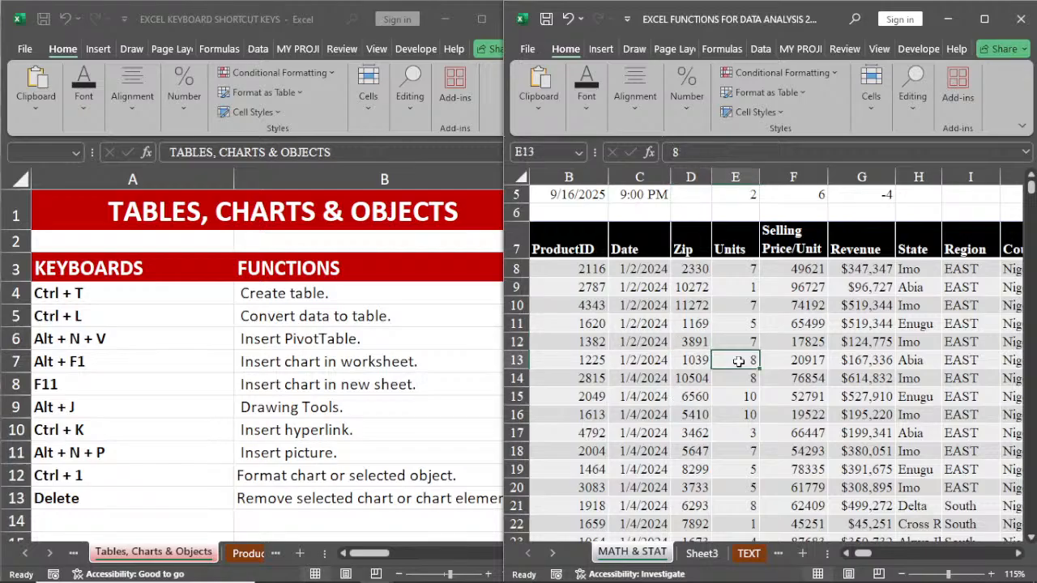
key("ctrl+t")
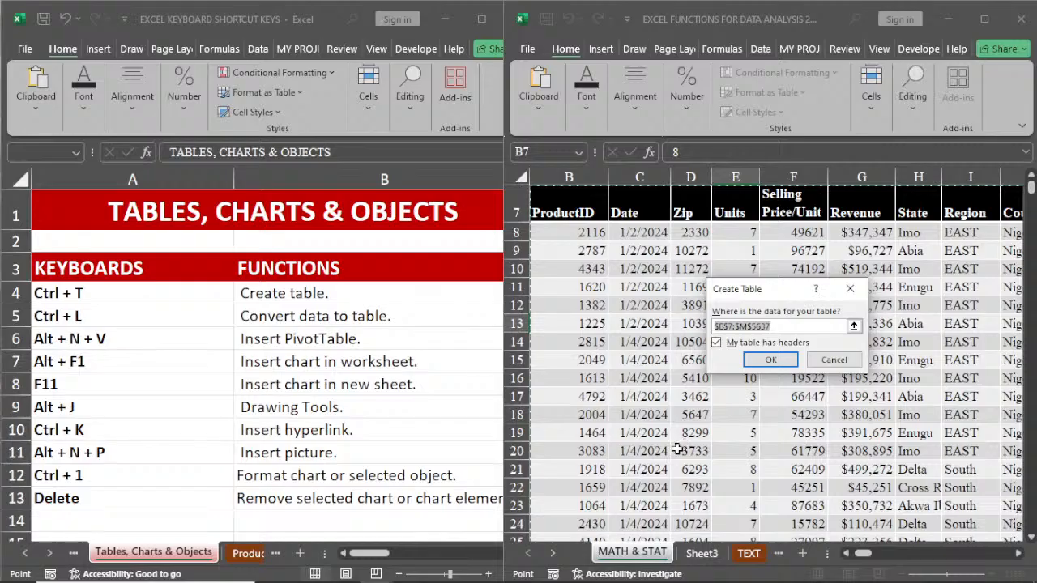
left_click(850, 290)
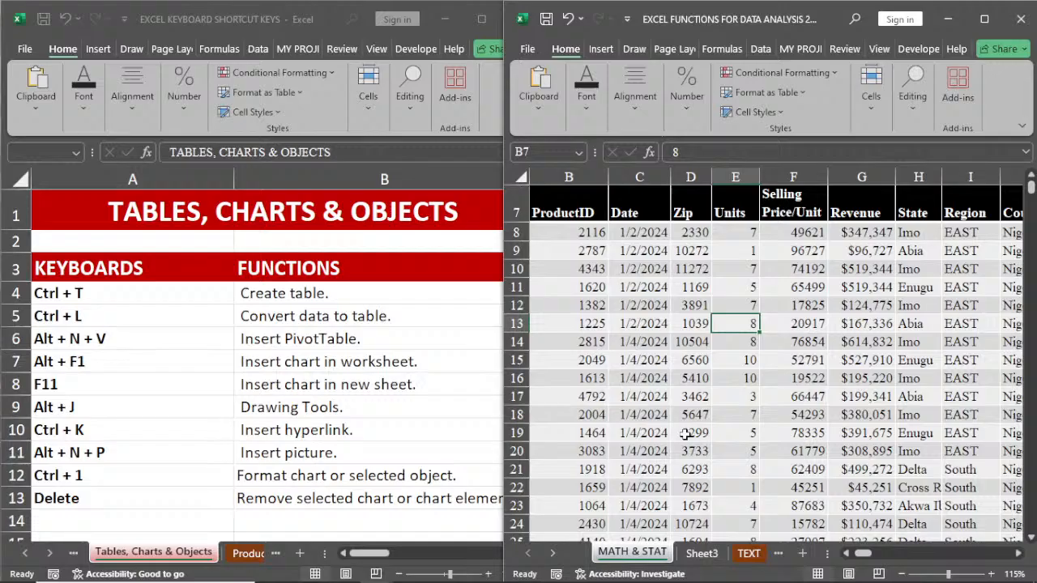
Step: Try to insert a PivotTable from the sales data range on the MATH & STAT sheet
key("alt+n")
key("v")
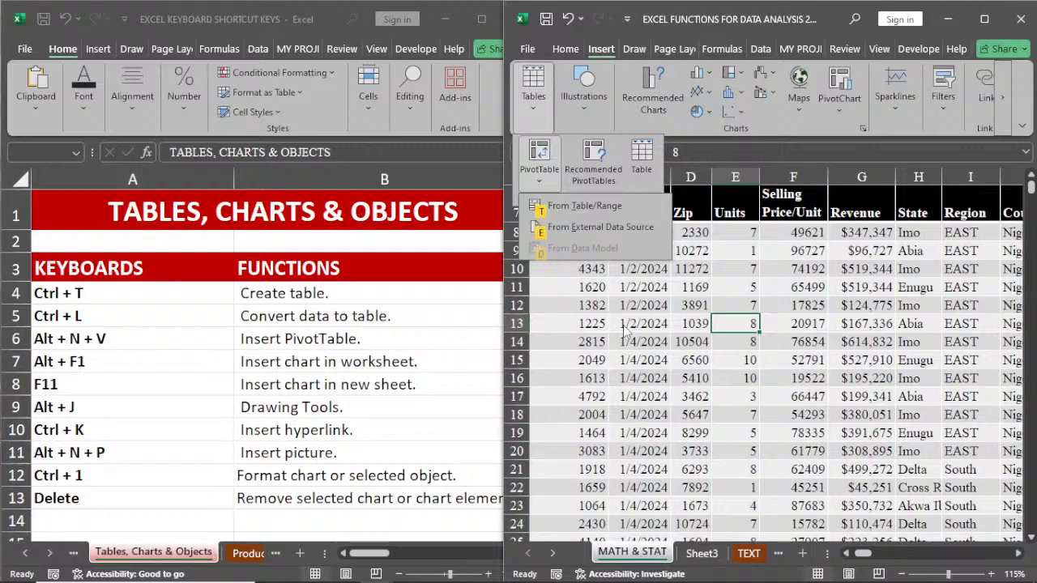
key("t")
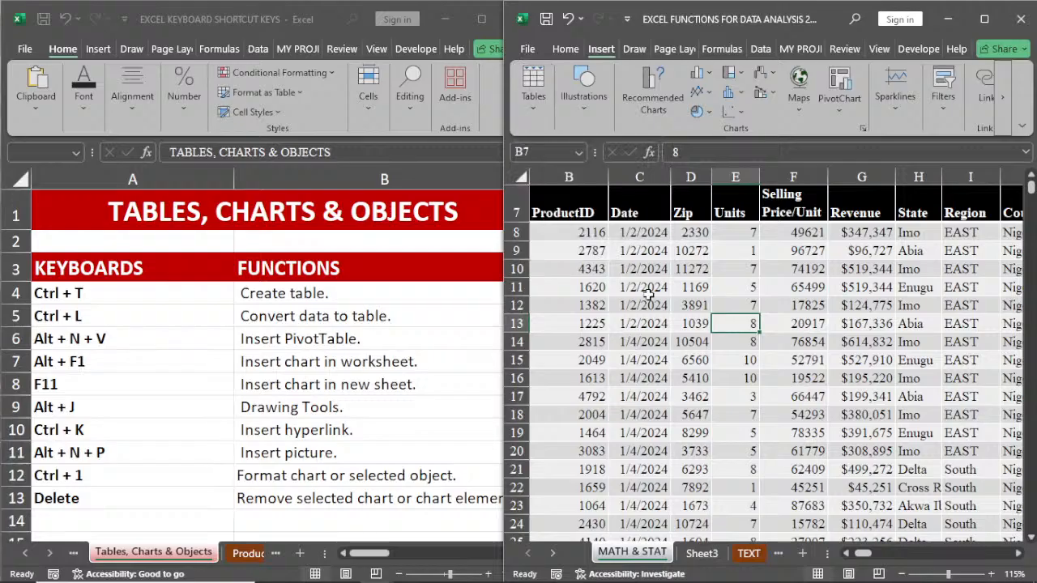
left_click(648, 291)
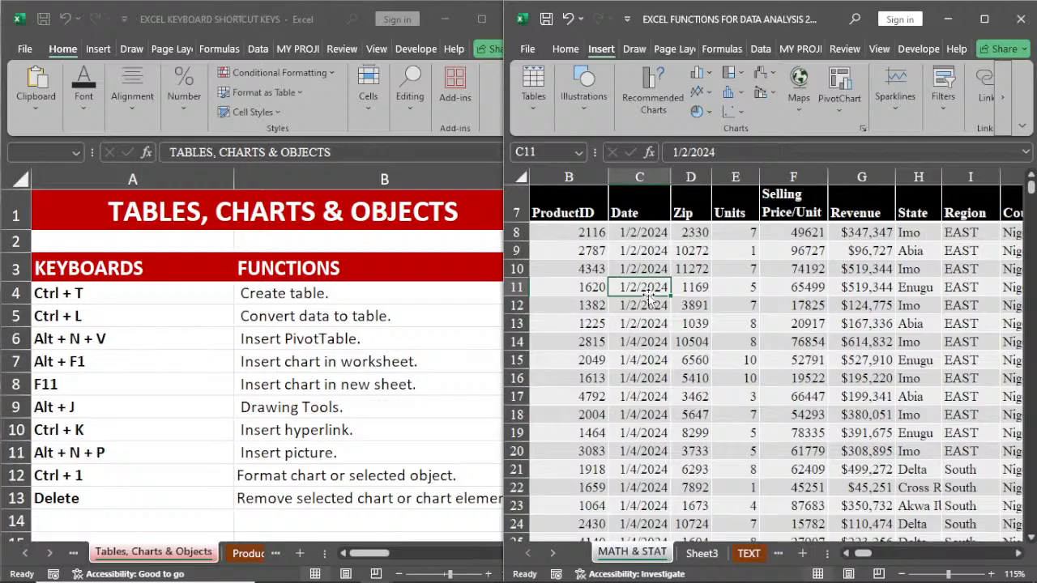
left_click(630, 343)
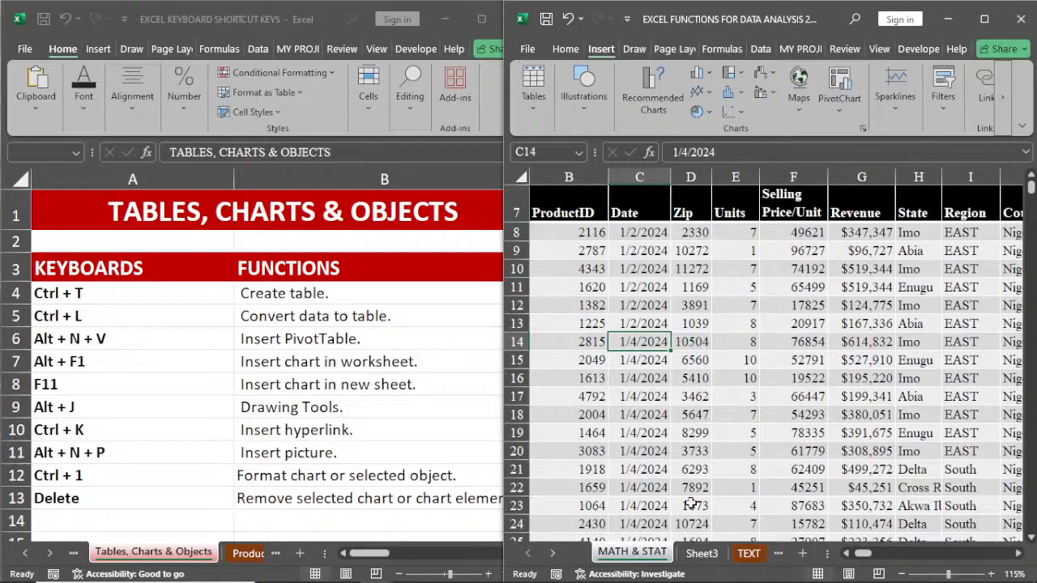
Step: Delete the existing RESULTS chart on Sheet3
key("ctrl+Page_Down")
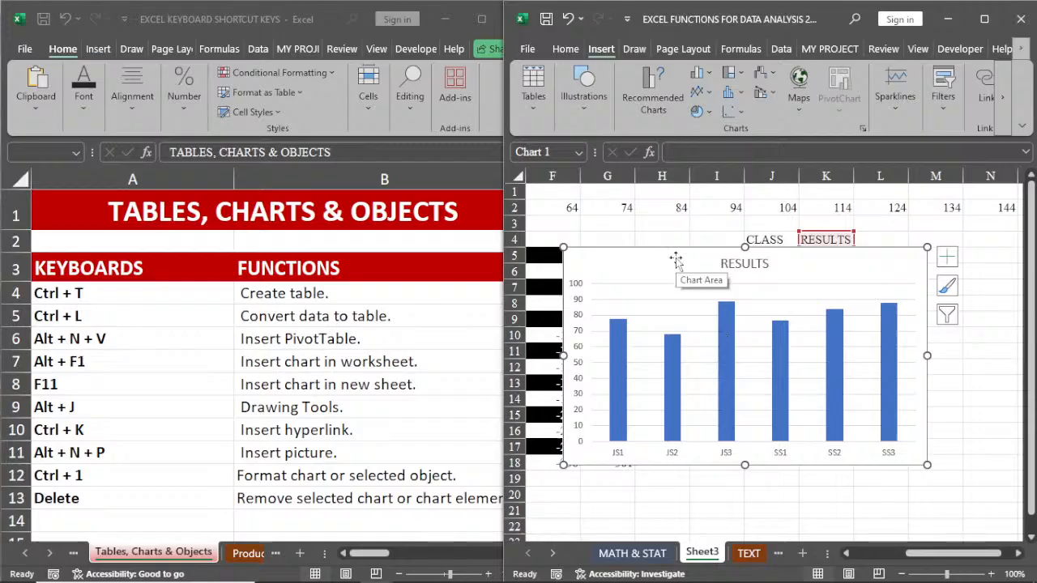
key("Delete")
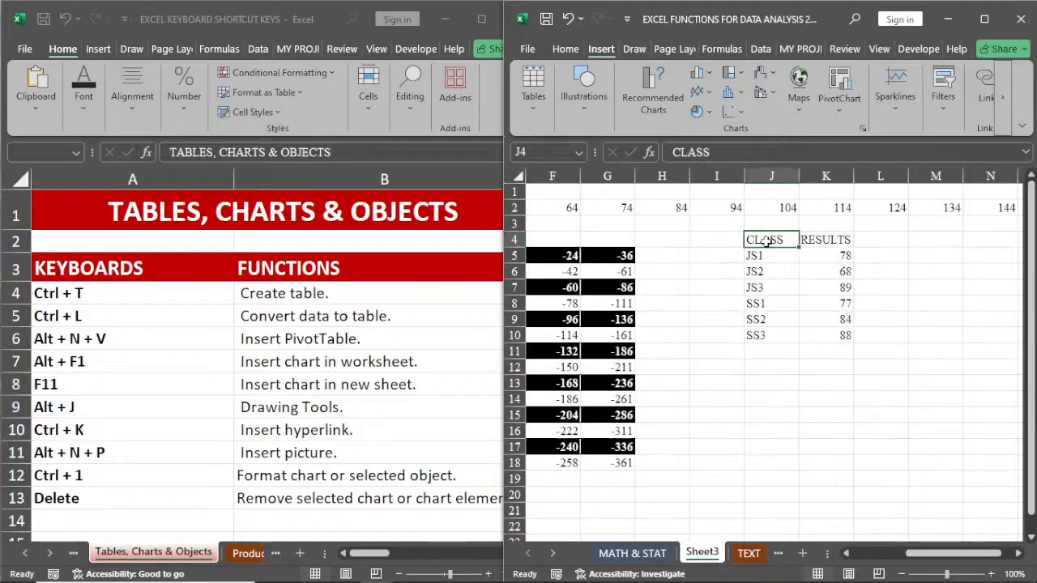
Step: Insert an embedded column chart of the CLASS and RESULTS data on Sheet3 and shrink it to sit below the data
left_click(825, 240)
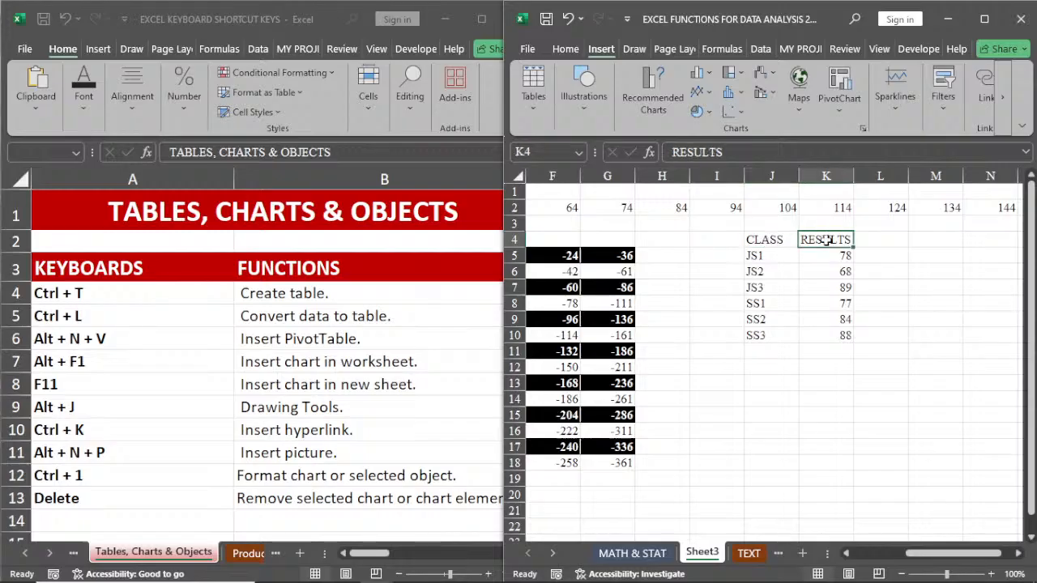
left_click(766, 256)
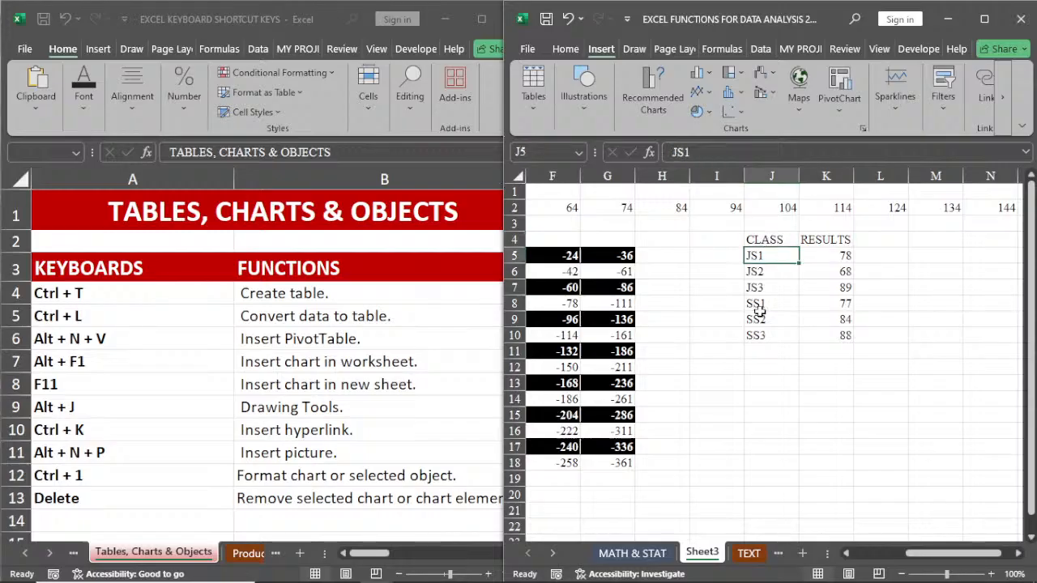
left_click(818, 254)
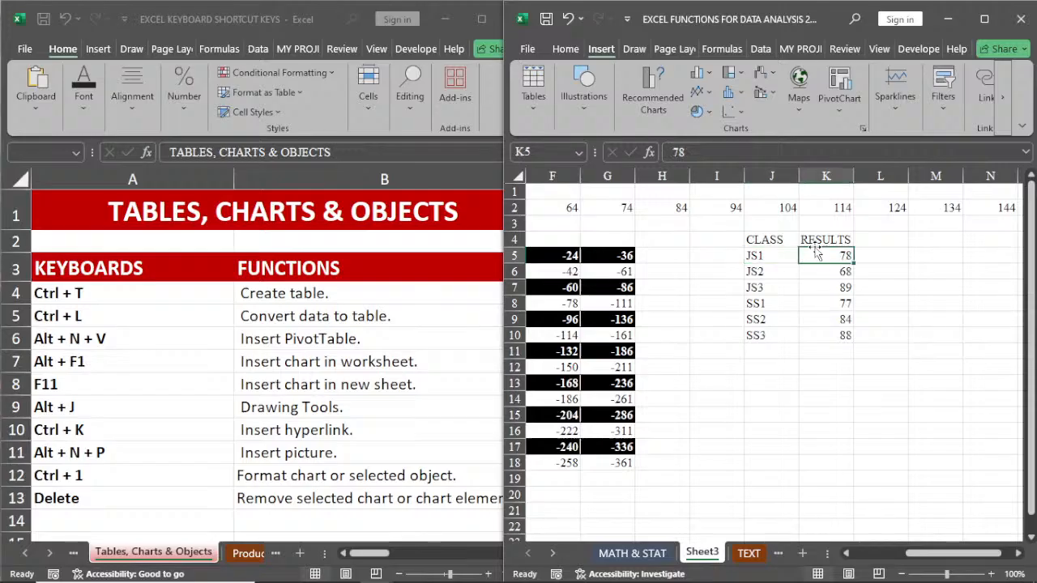
left_click(785, 257)
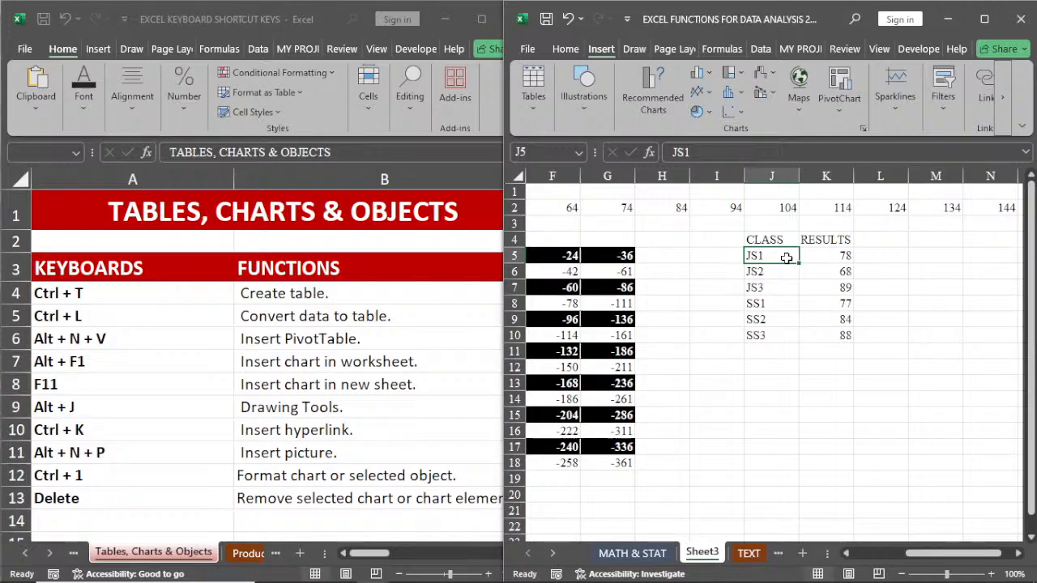
key("alt+F1")
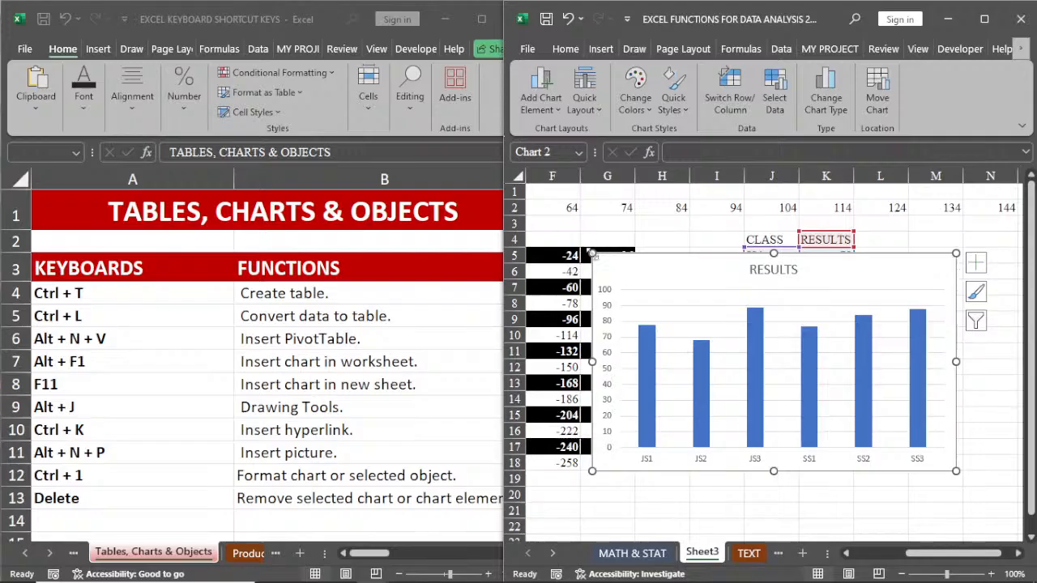
left_click_drag(592, 253, 657, 341)
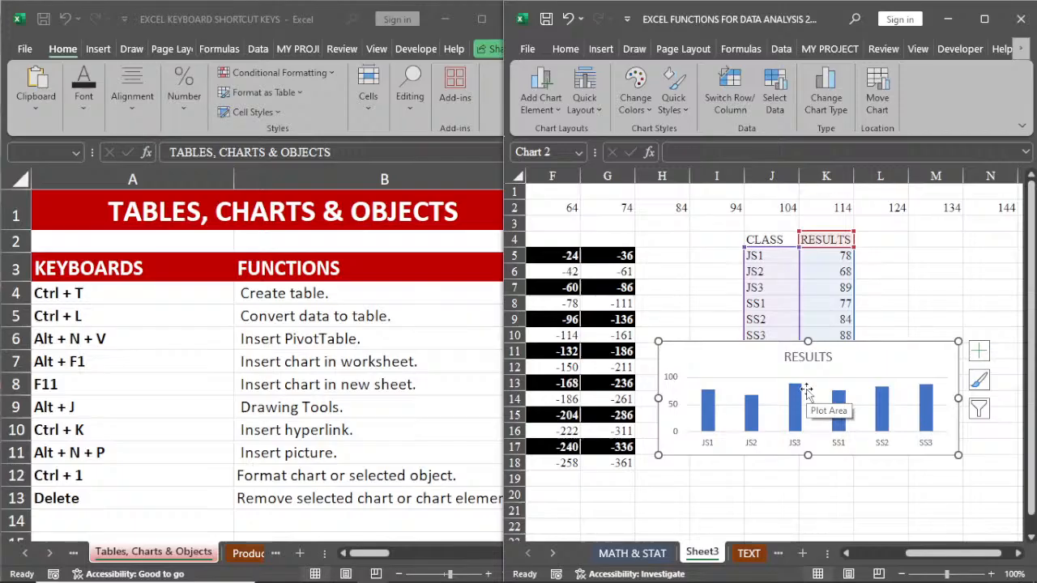
Step: Remove the embedded RESULTS chart and chart the same class data on a new chart sheet
key("Escape")
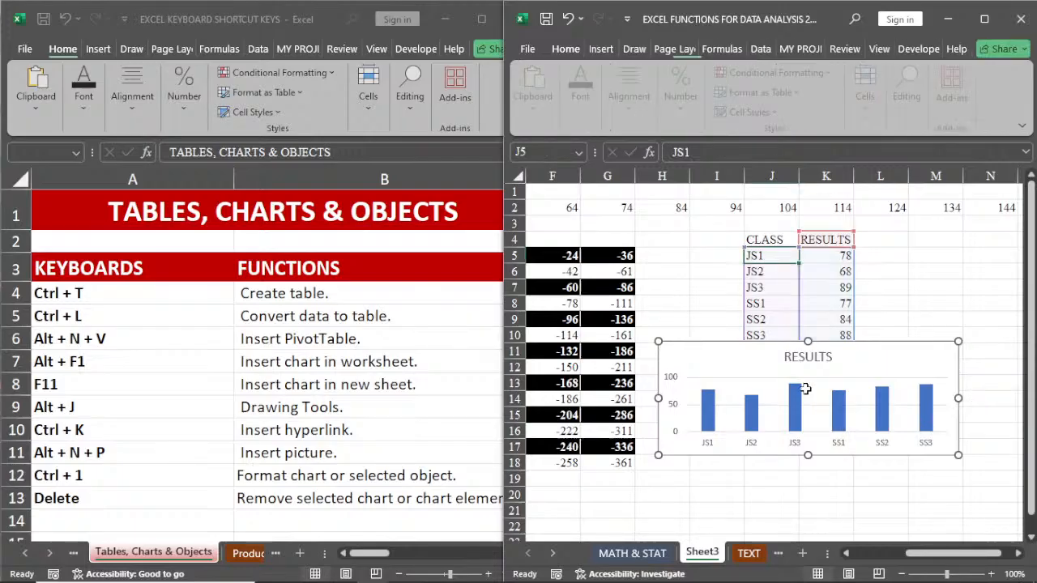
key("Delete")
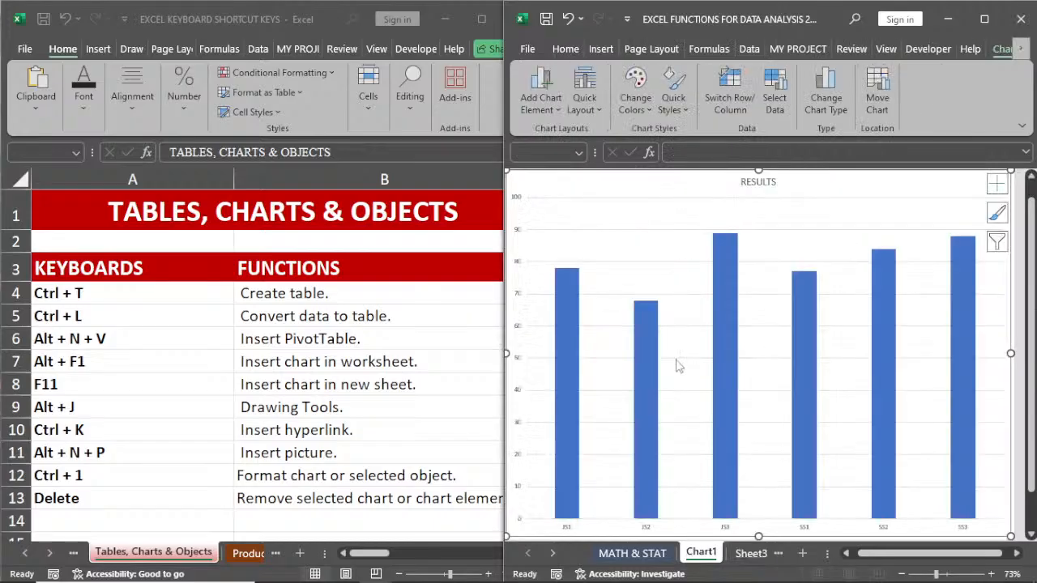
left_click(1030, 535)
left_click_drag(1031, 438, 1032, 379)
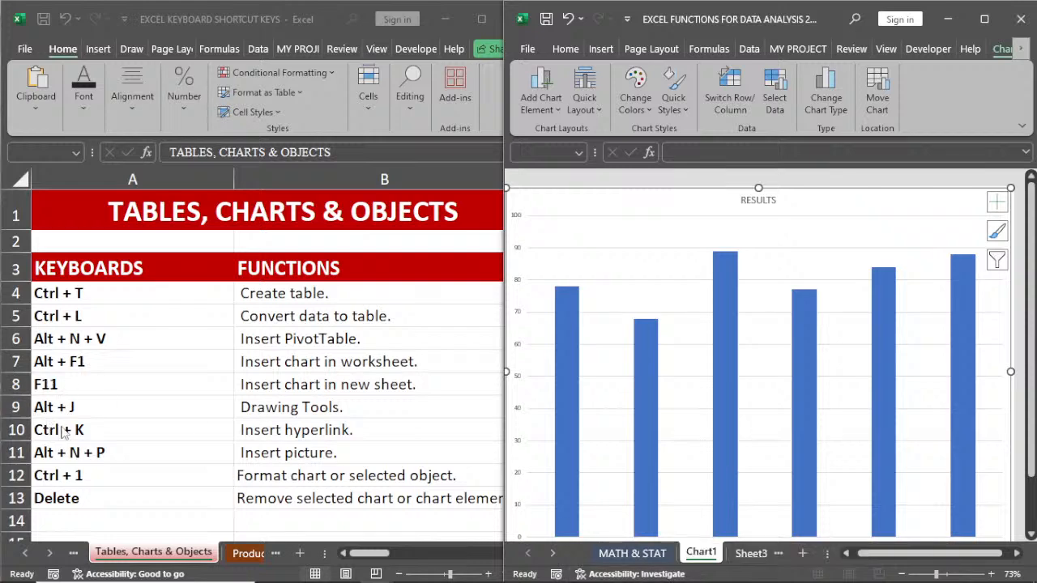
Step: Delete the Chart1 sheet from the workbook
right_click(702, 552)
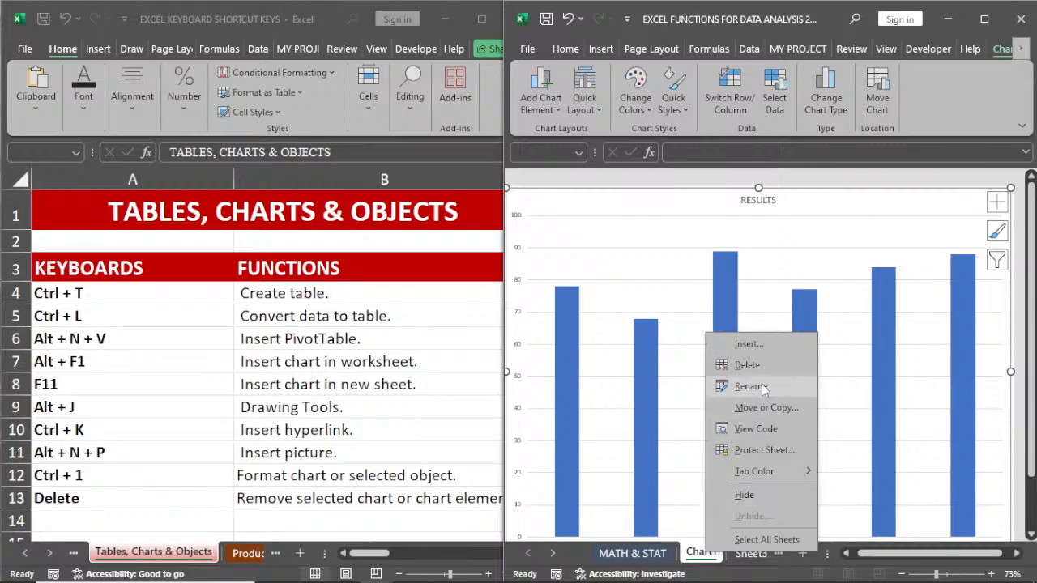
left_click(747, 364)
left_click(813, 336)
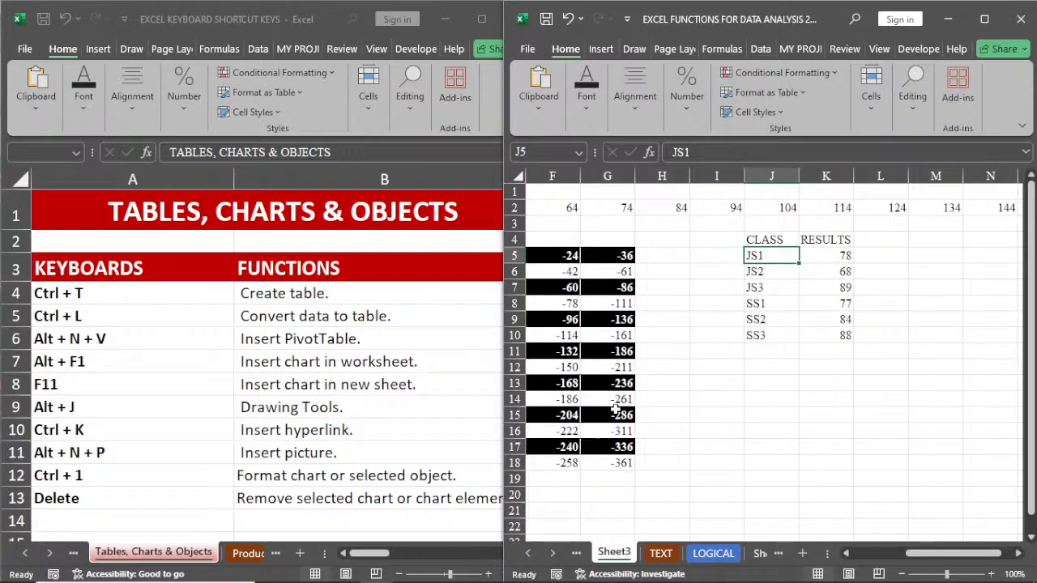
Step: Display the drawing tools with empty cell I9 on Sheet3 selected
left_click(705, 326)
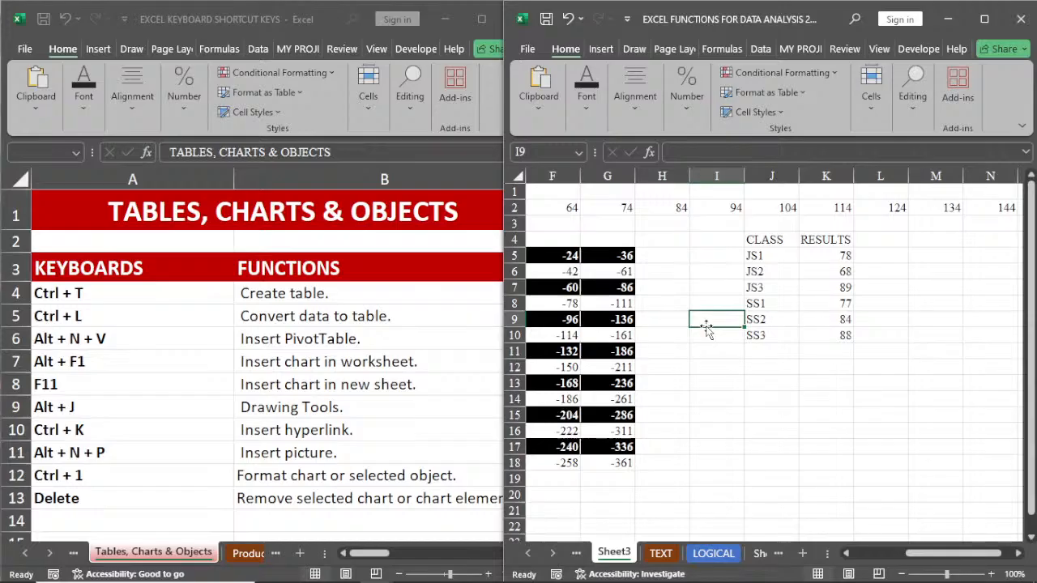
key("alt+j")
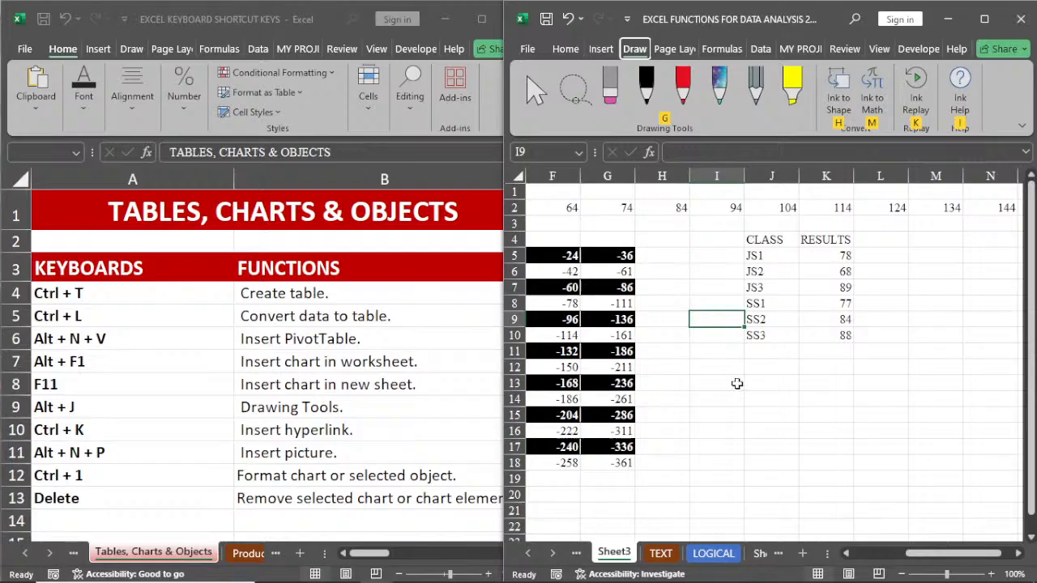
Step: Bring up the Insert Hyperlink settings for product cell L10 on the MATH & STAT sheet and dismiss them
left_click(528, 553)
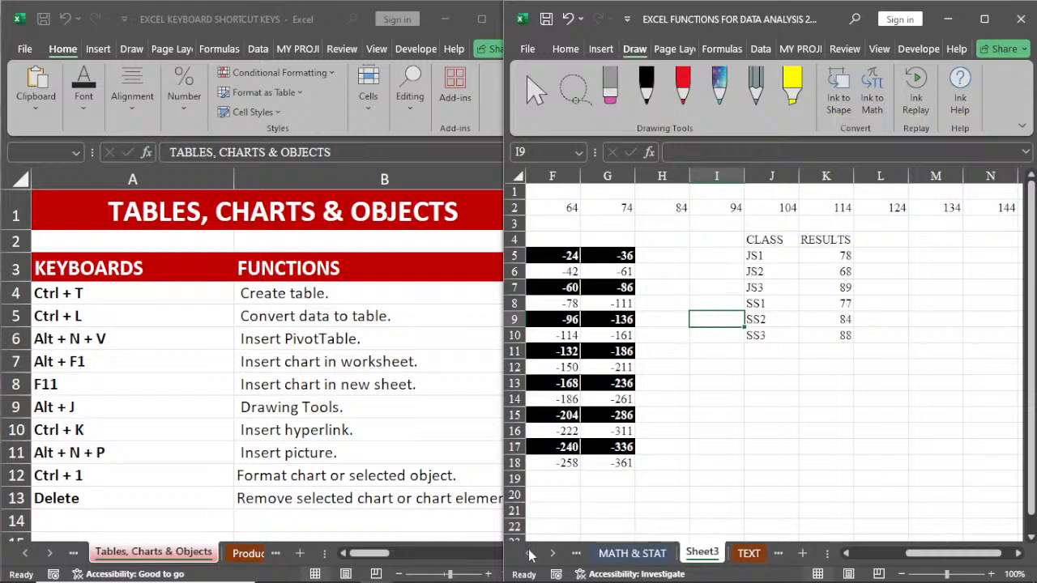
left_click(620, 557)
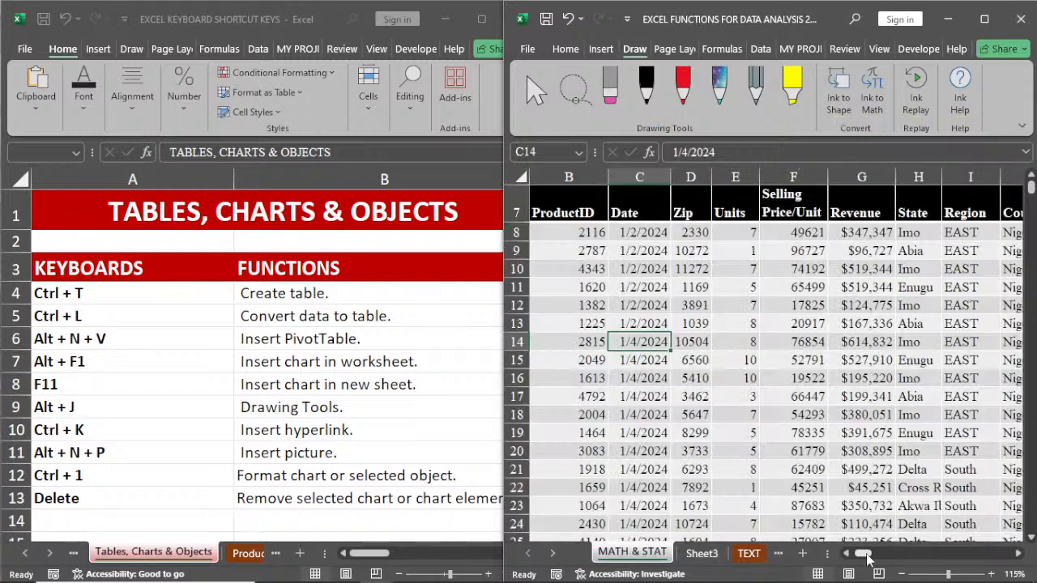
left_click_drag(866, 557, 882, 554)
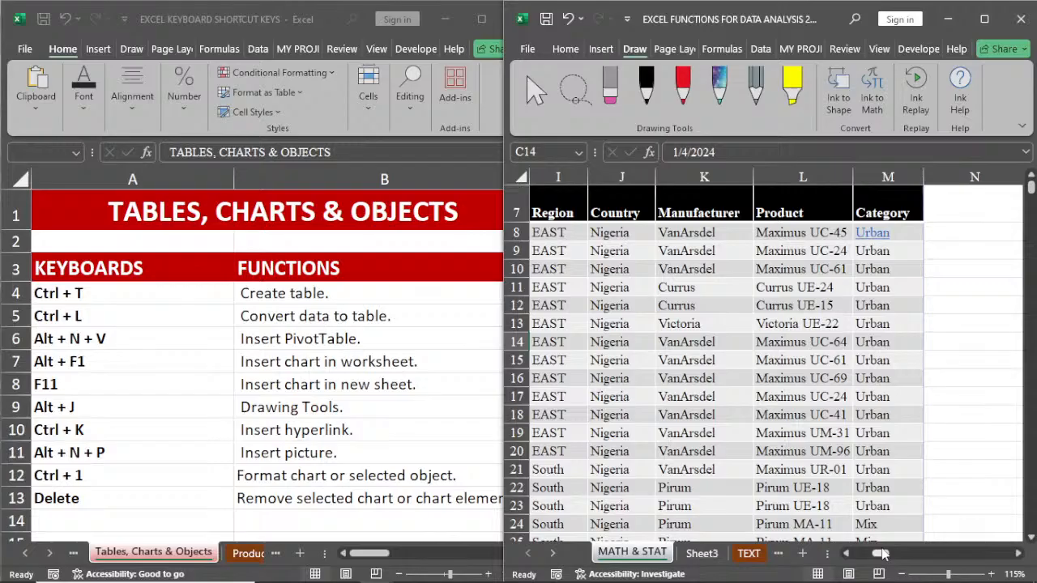
left_click(803, 231)
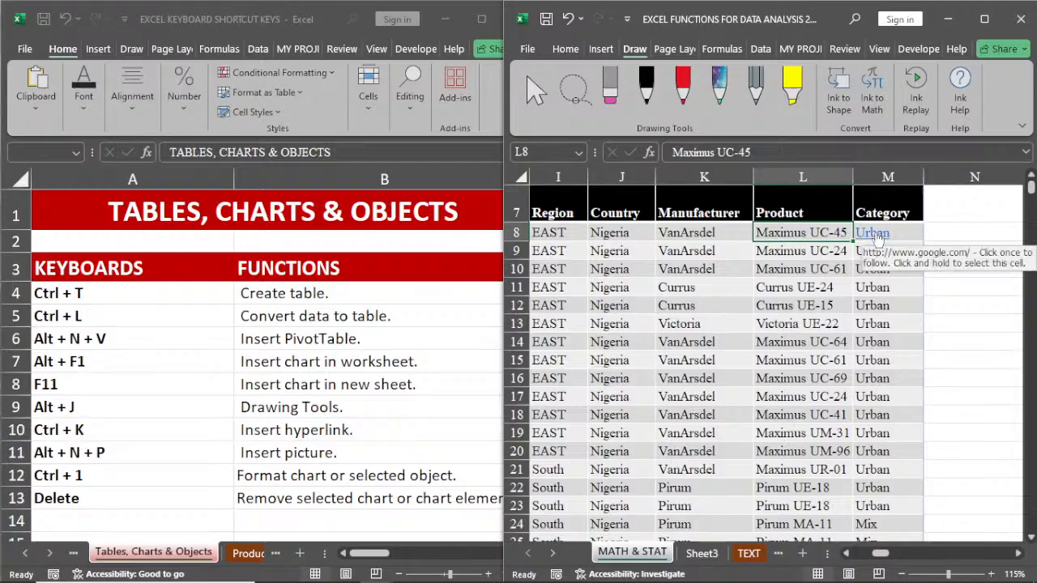
left_click(801, 268)
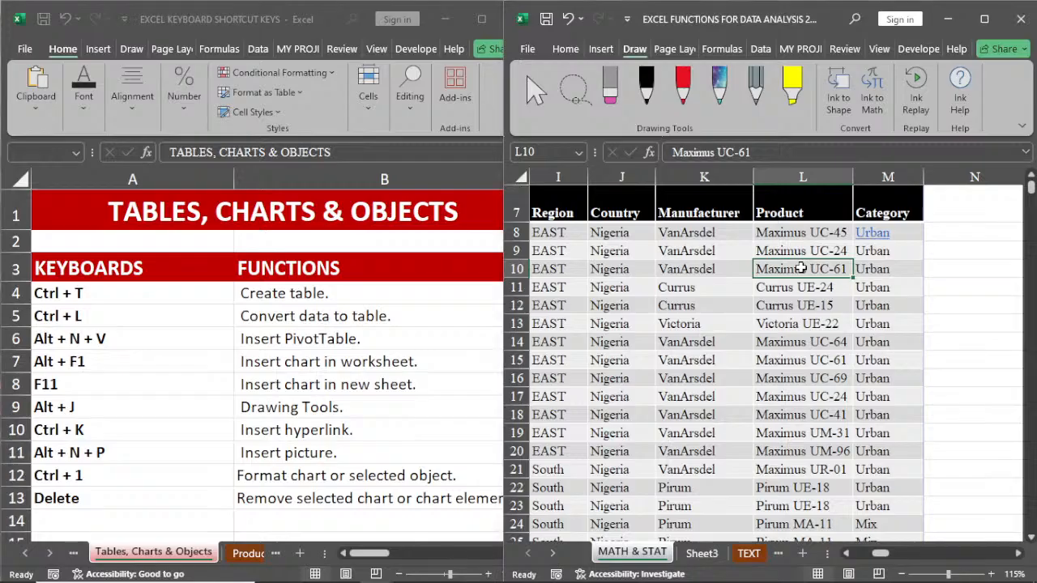
key("ctrl+k")
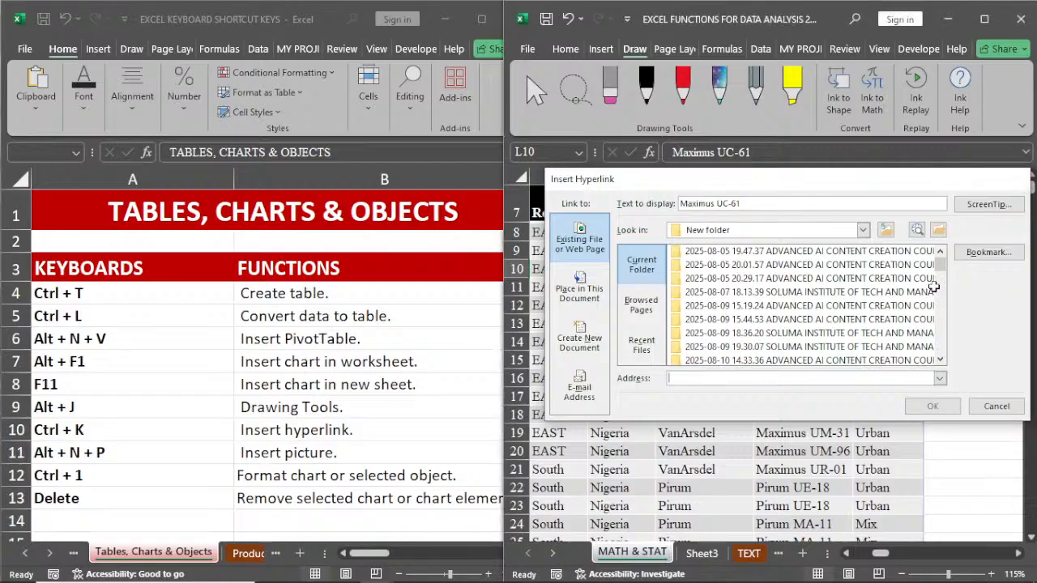
left_click(1013, 178)
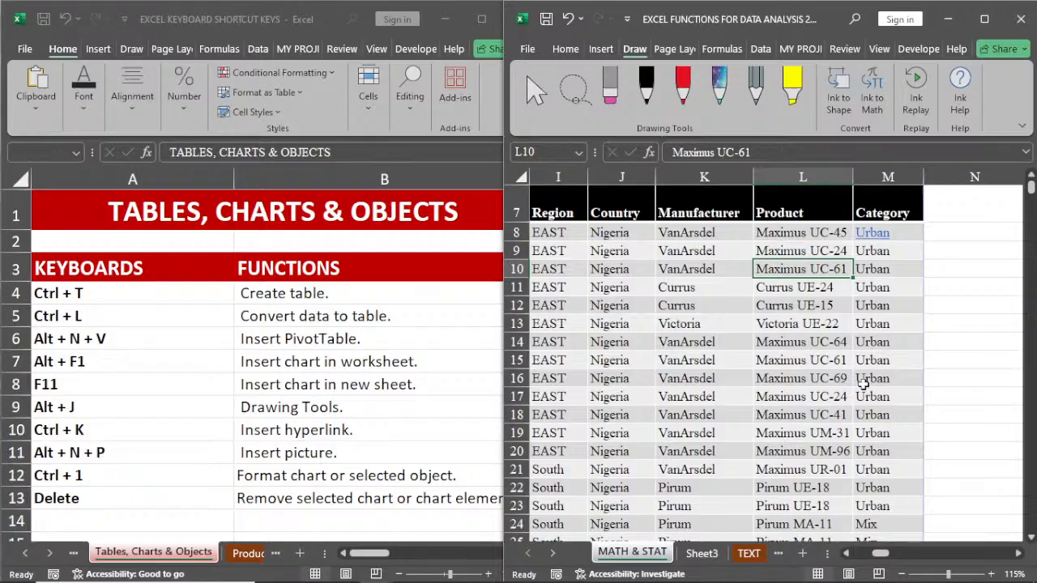
Step: Bring up the Insert Picture file browser for images from this device, look inside the Saved Pictures folder, and dismiss it
key("alt+n")
key("p")
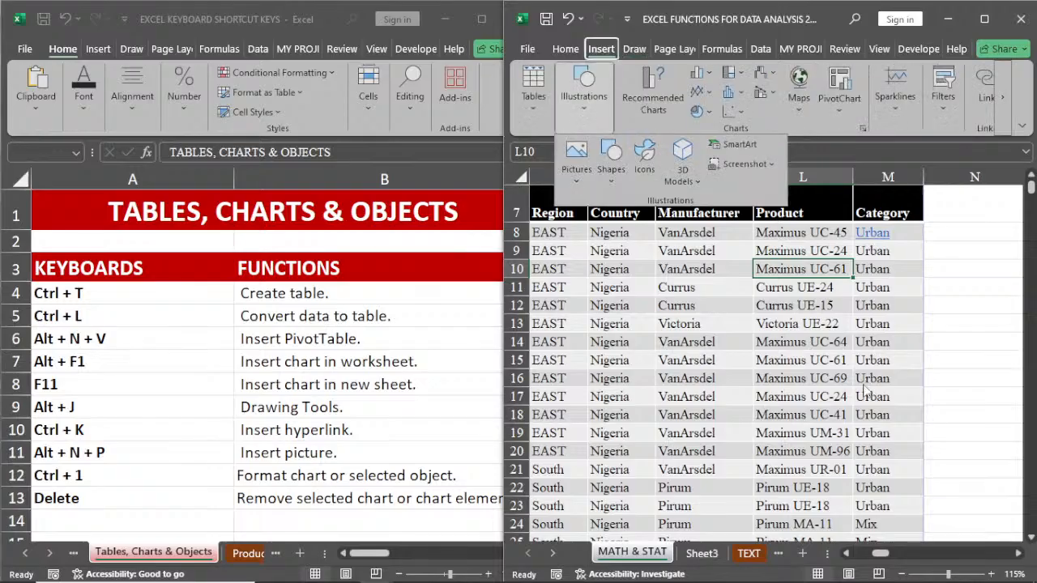
key("p")
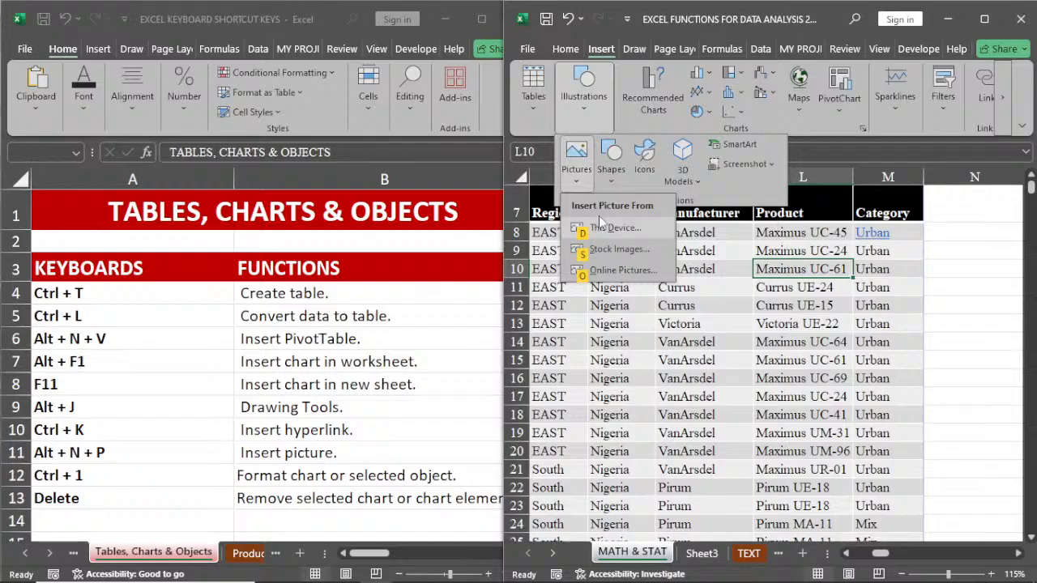
key("Escape")
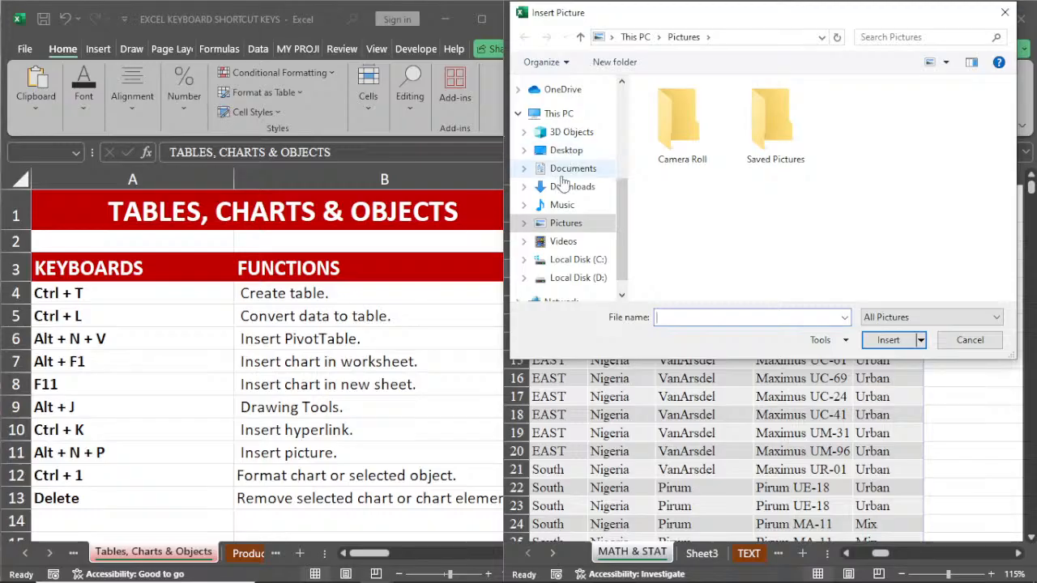
left_click(769, 138)
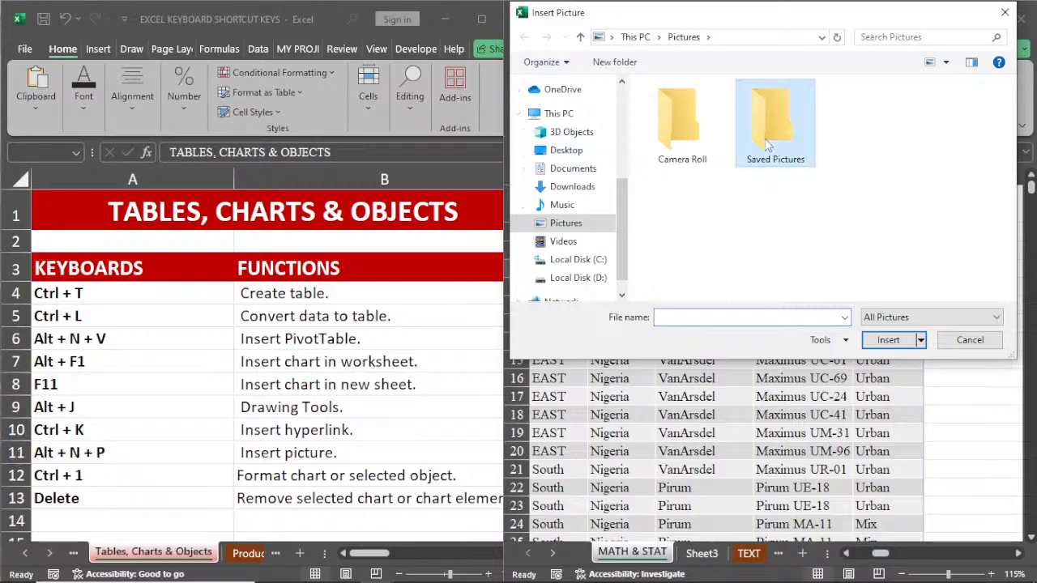
double_click(768, 142)
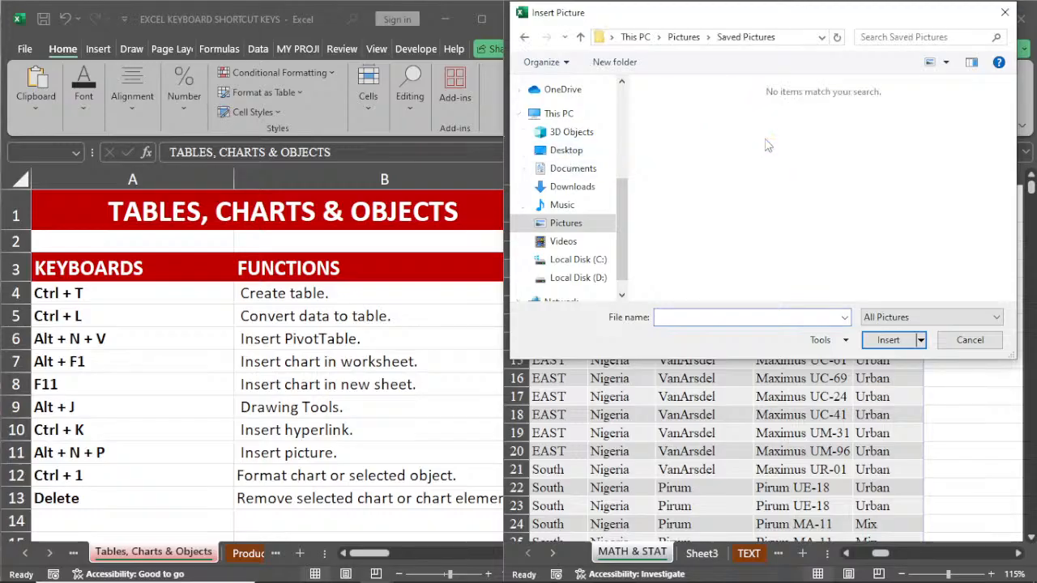
left_click(525, 37)
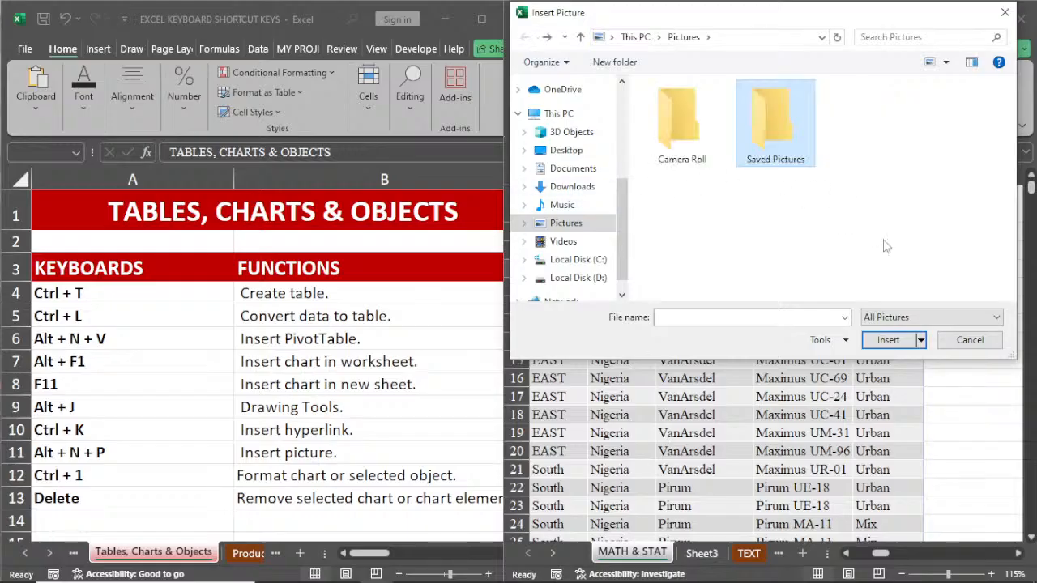
left_click(1006, 12)
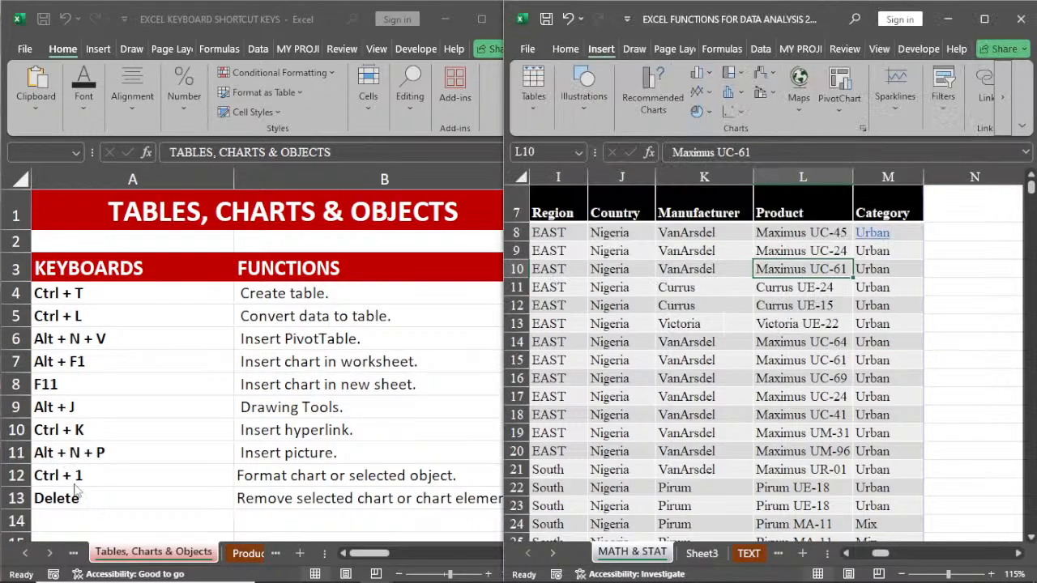
Step: Bring up the Format Cells settings for country cell J17 on the MATH & STAT sheet and dismiss them
left_click(637, 389)
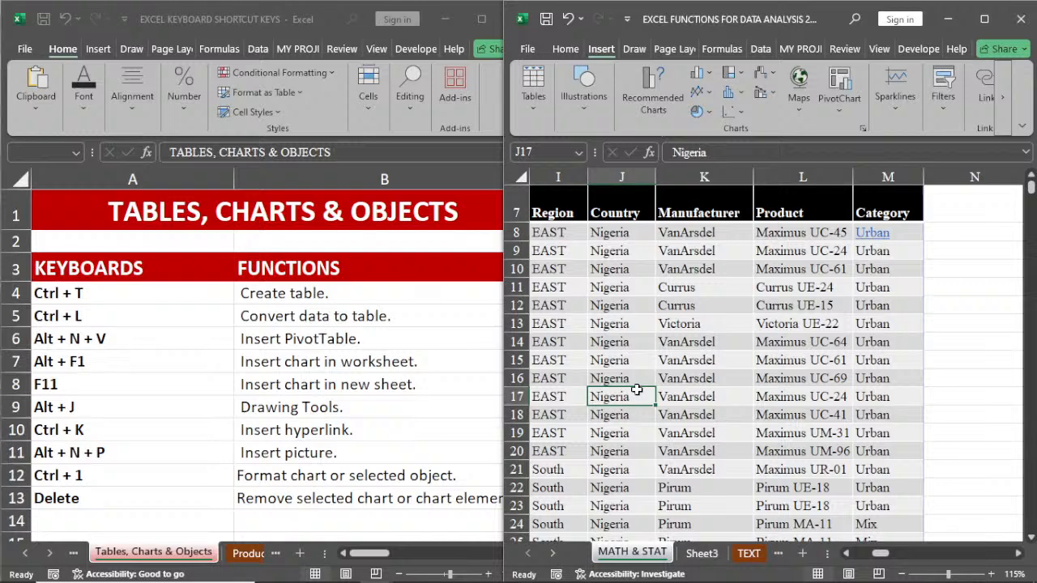
key("ctrl+1")
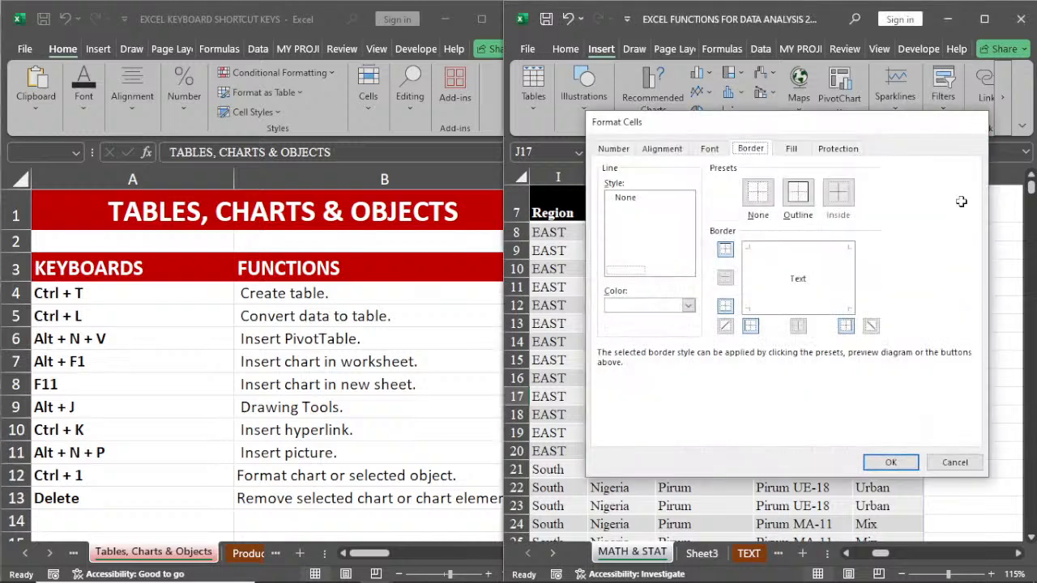
left_click(970, 122)
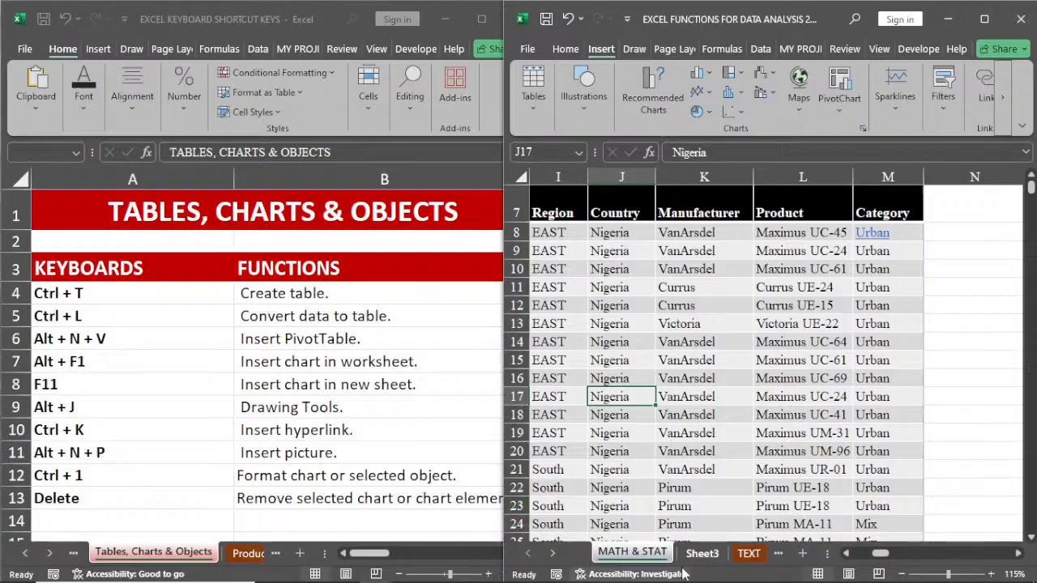
Step: Insert an embedded column chart of the CLASS and RESULTS data on Sheet3
left_click(702, 554)
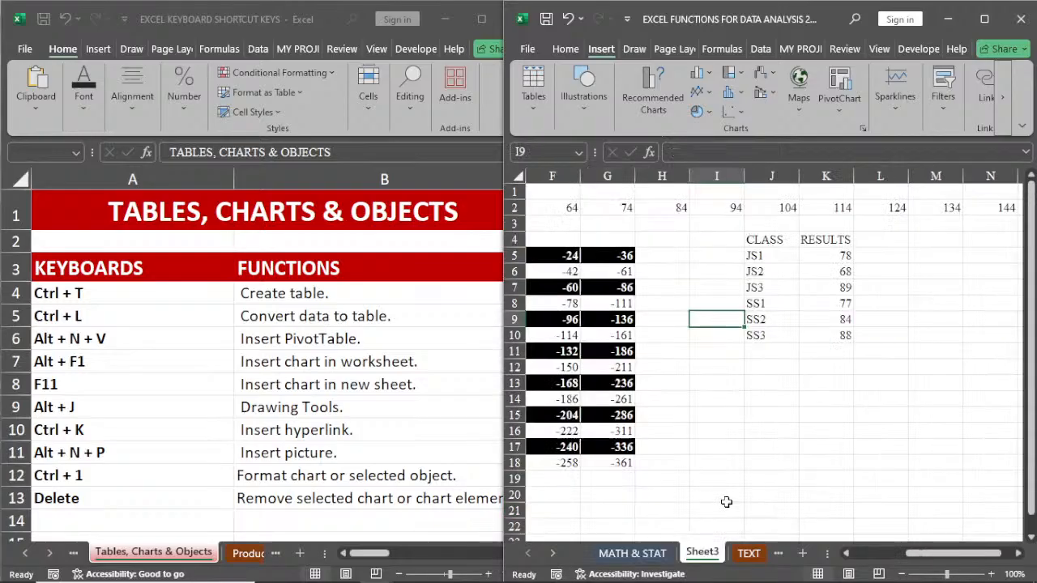
left_click(768, 291)
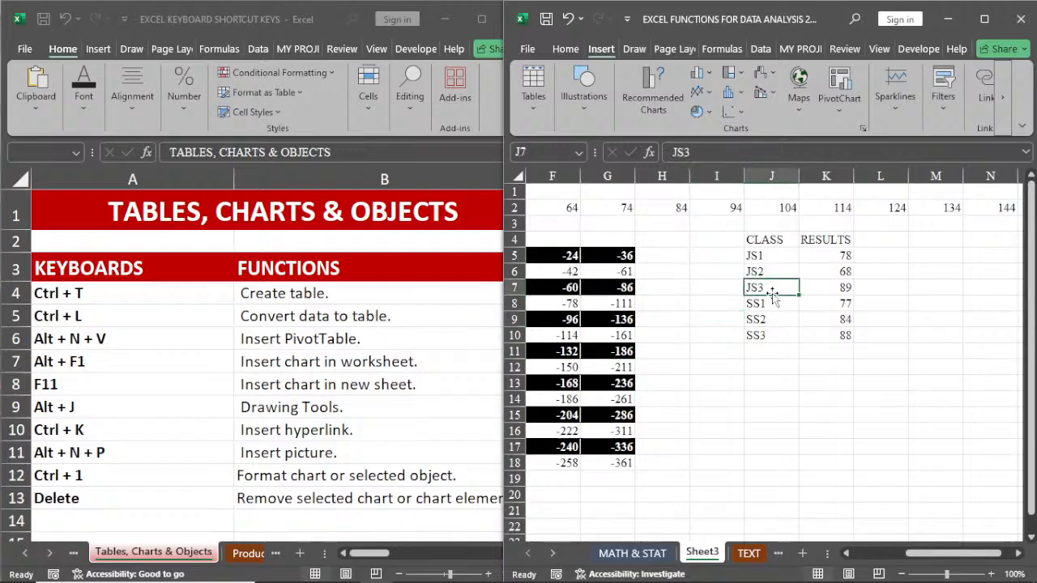
key("alt+F1")
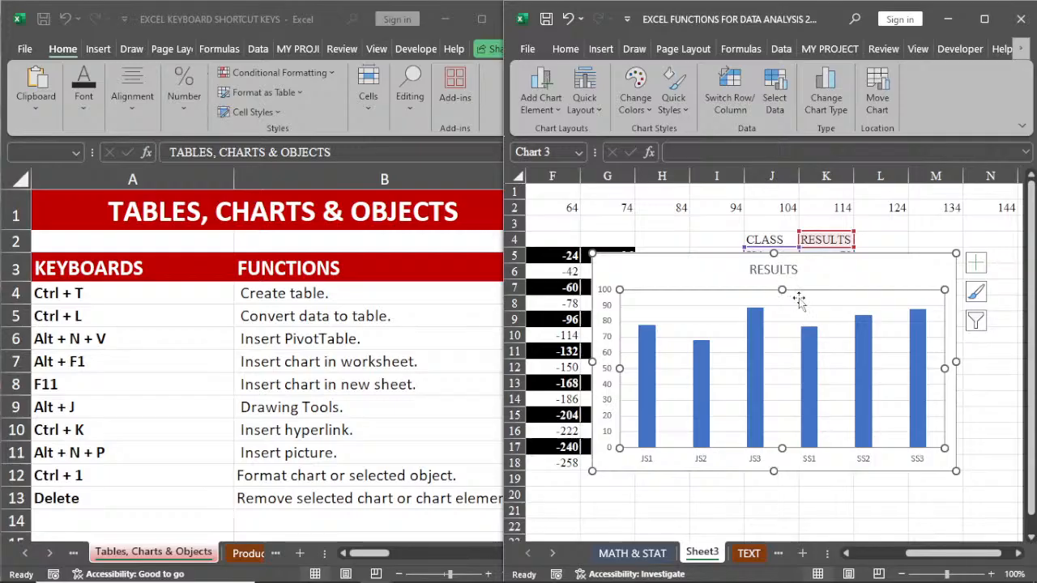
Step: Delete the vertical axis labels and the chart title from the embedded RESULTS chart
left_click(761, 277)
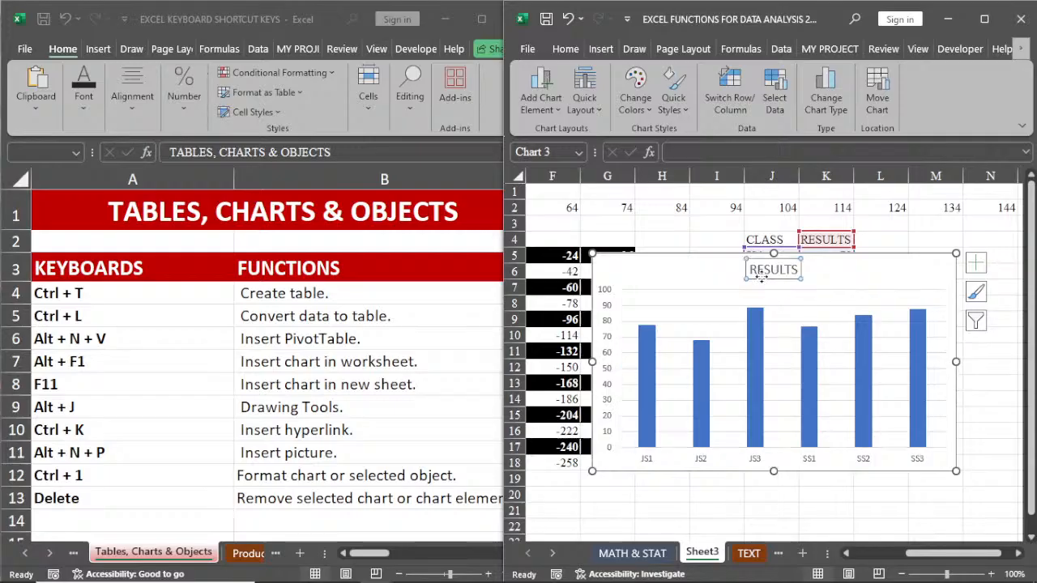
left_click(609, 301)
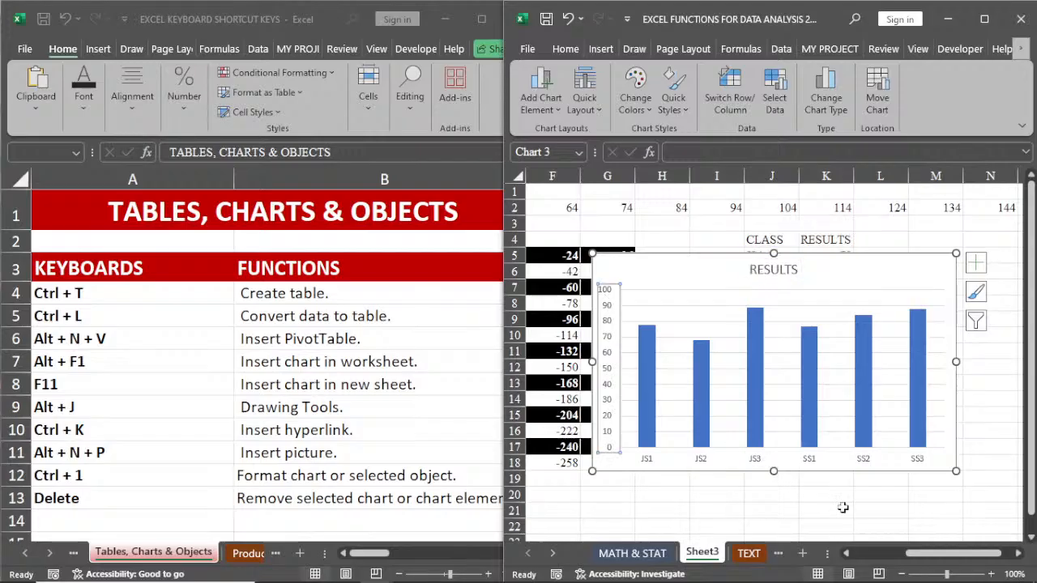
left_click(864, 461)
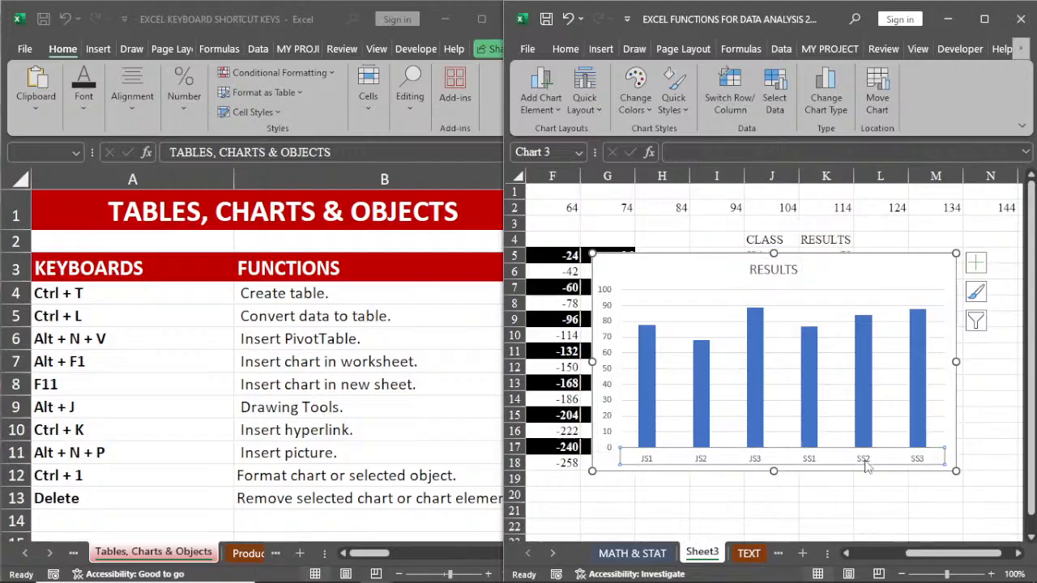
left_click(609, 300)
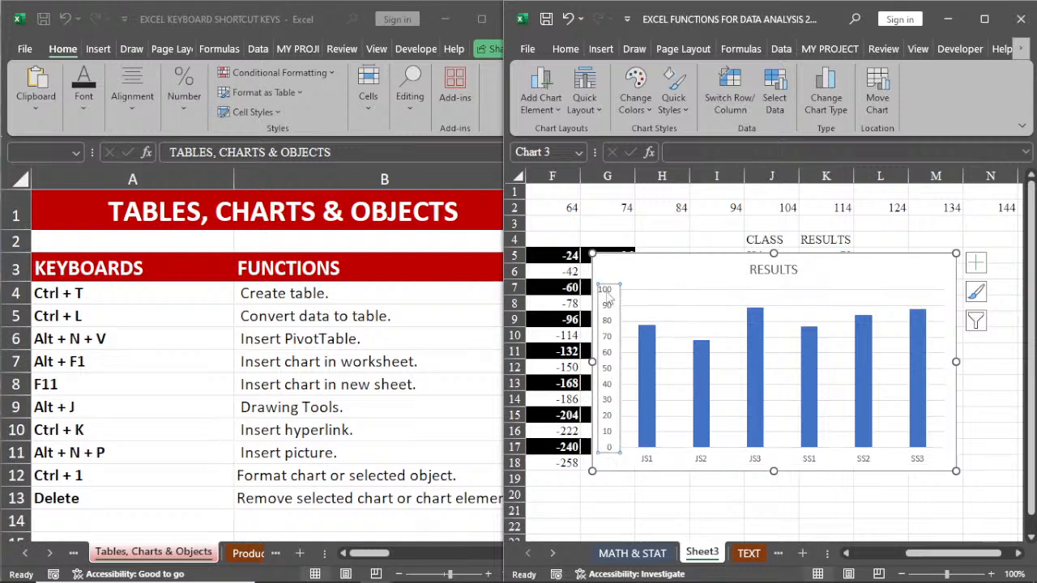
key("Delete")
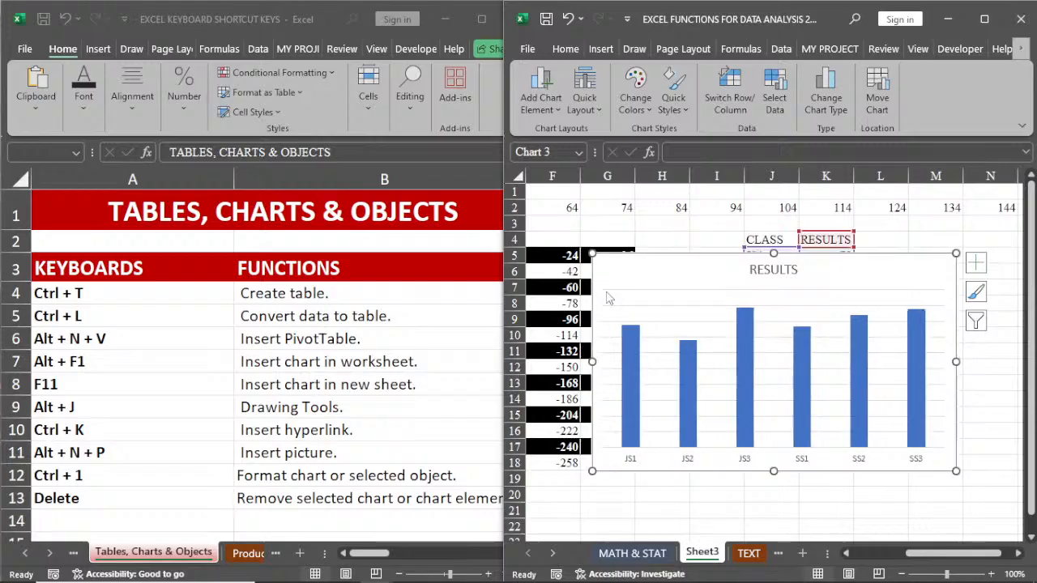
left_click(776, 272)
key("Delete")
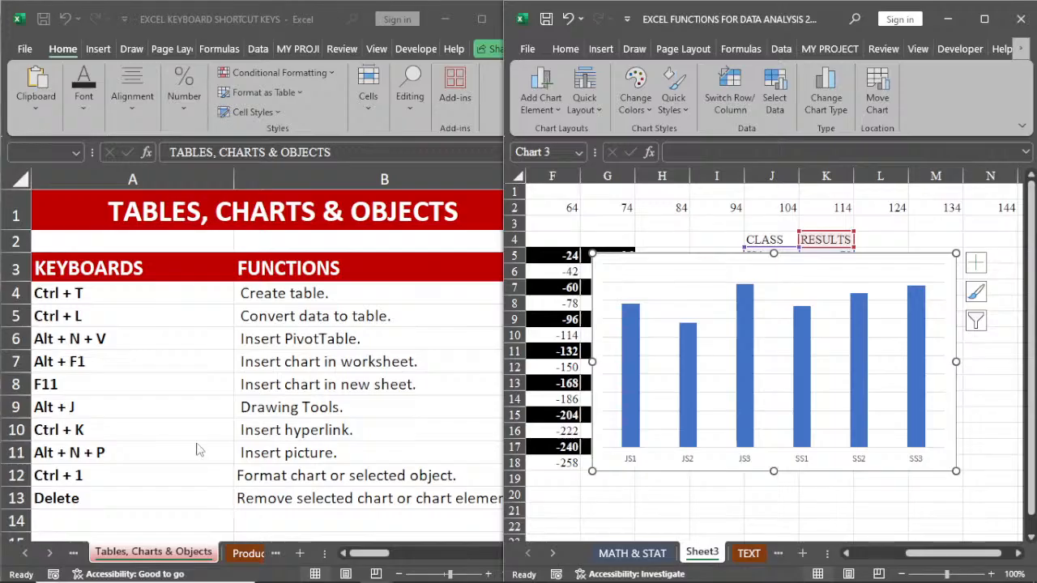
Step: Change the heading in A1 of the Productivity Tips sheet to PRODUCTIVITY TIPS in the shortcut keys workbook
left_click(240, 553)
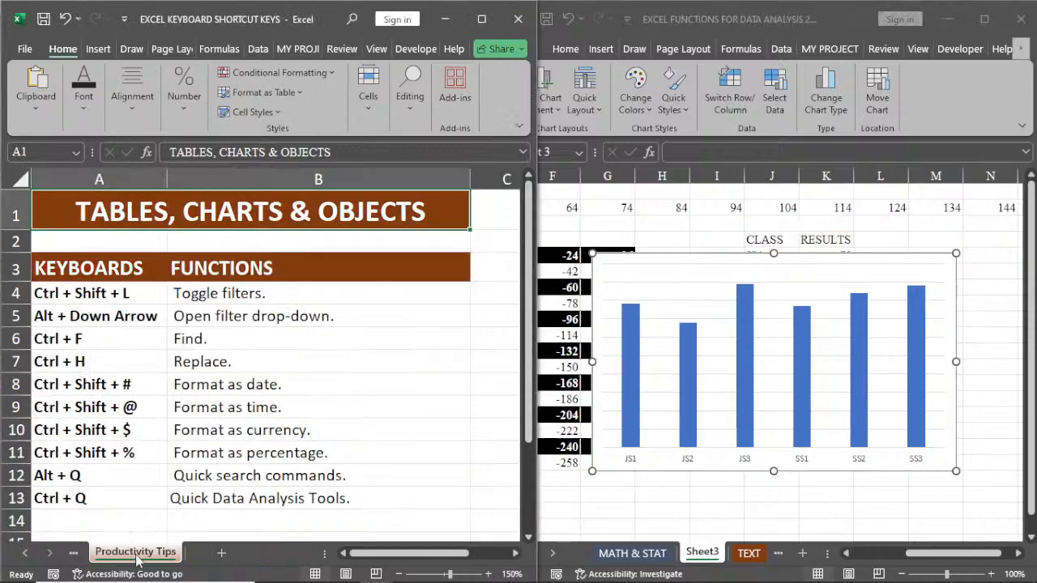
left_click(81, 558)
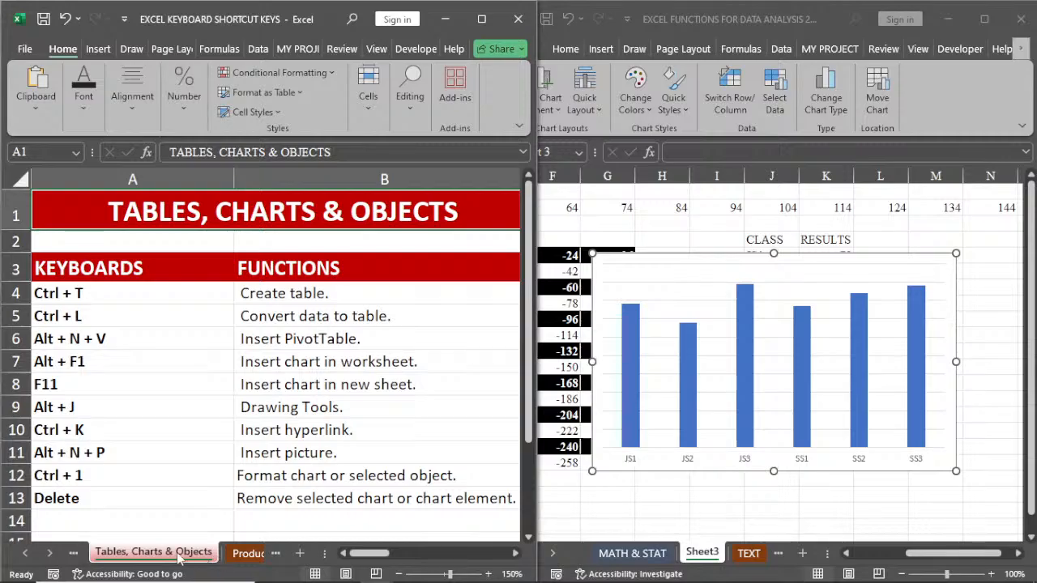
key("ctrl+Page_Down")
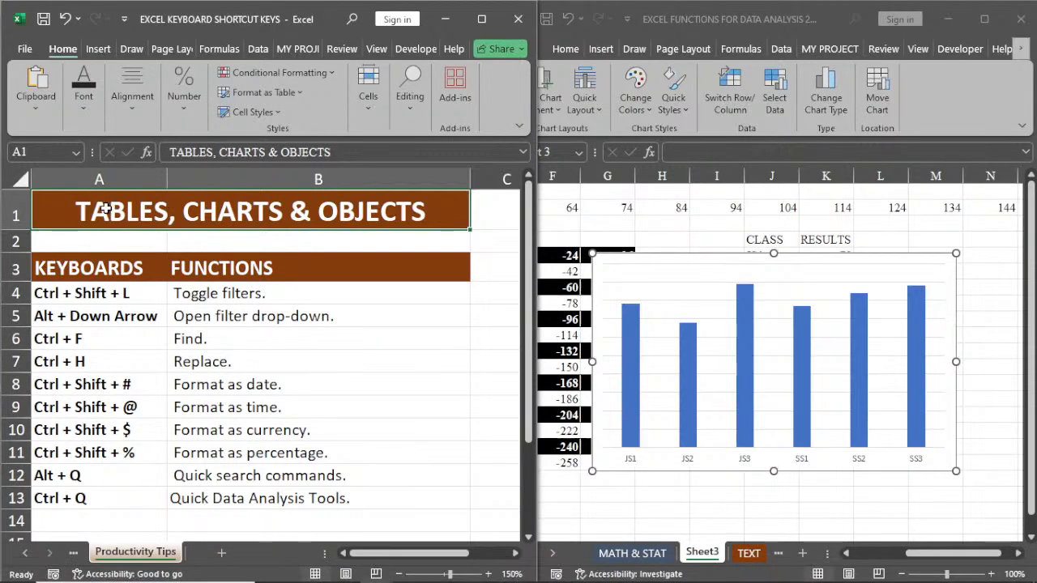
type("PROD")
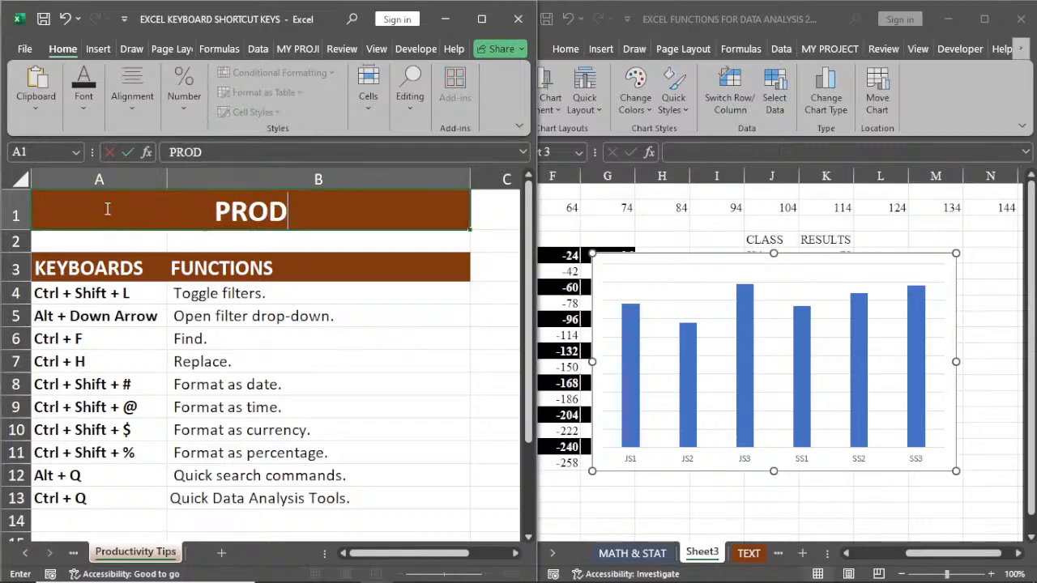
type("U")
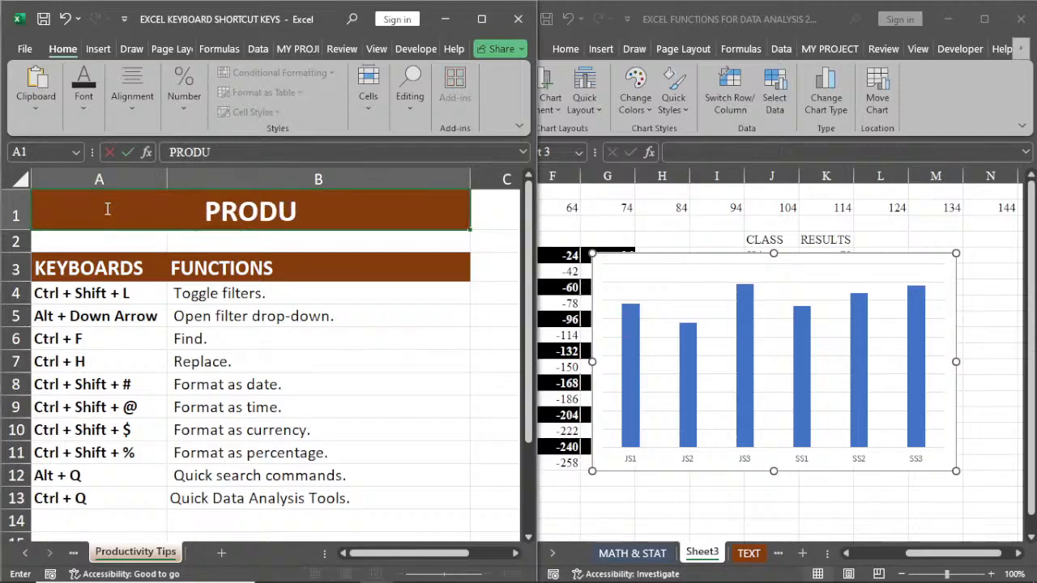
type("CTIVI")
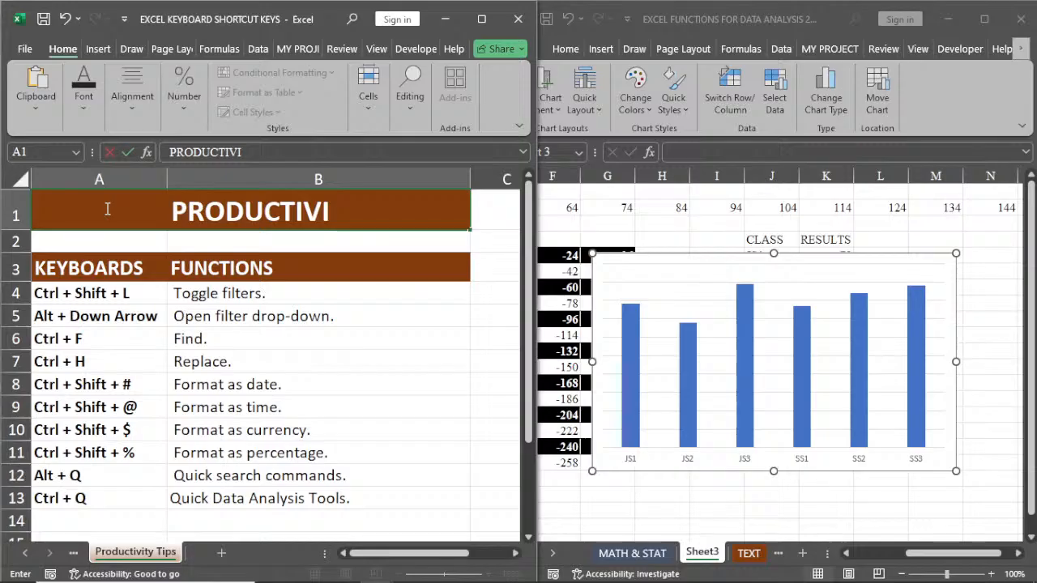
type("TY")
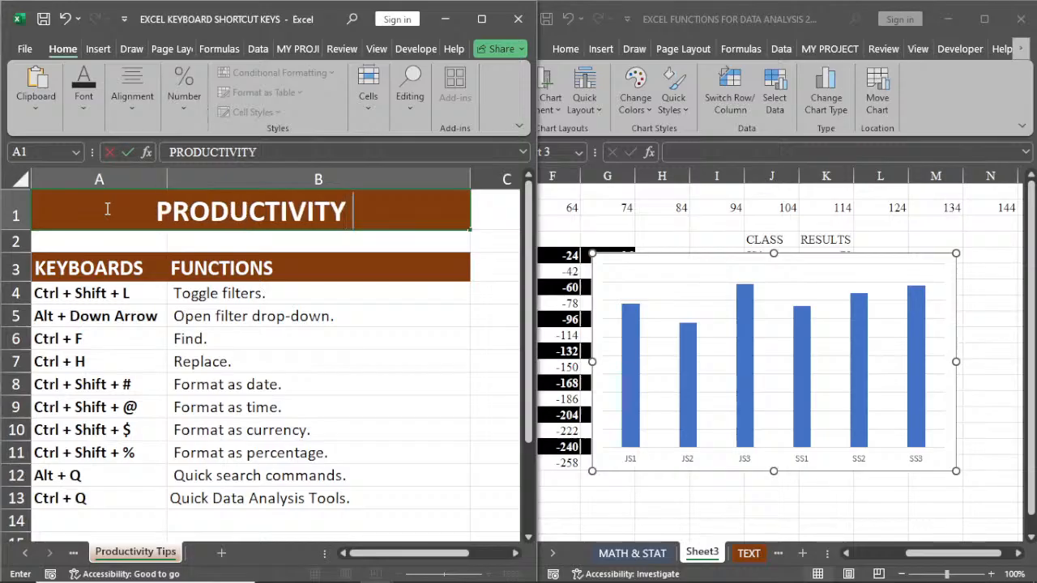
type(" TIPOS")
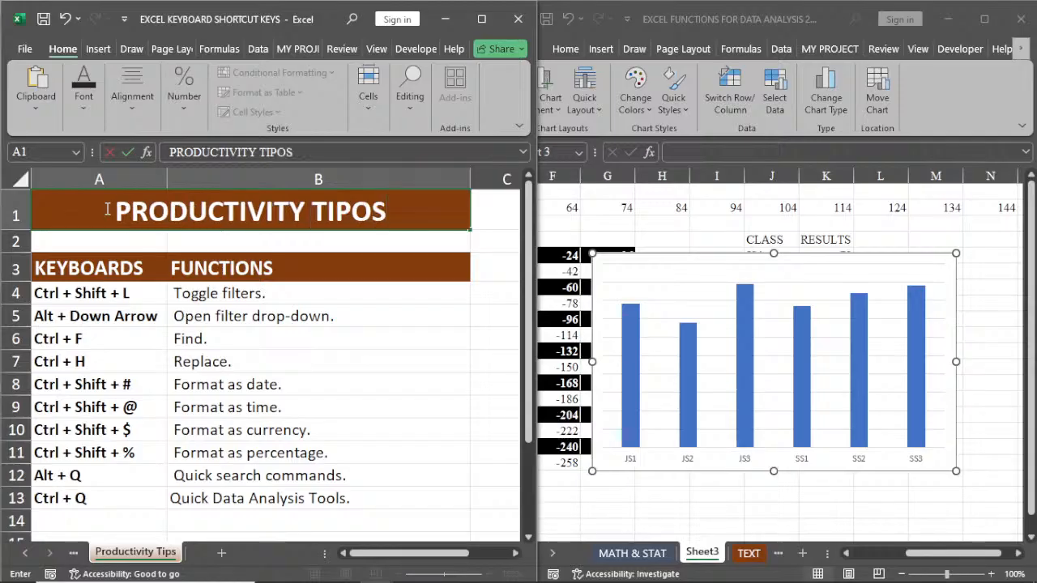
key("BackSpace")
key("BackSpace")
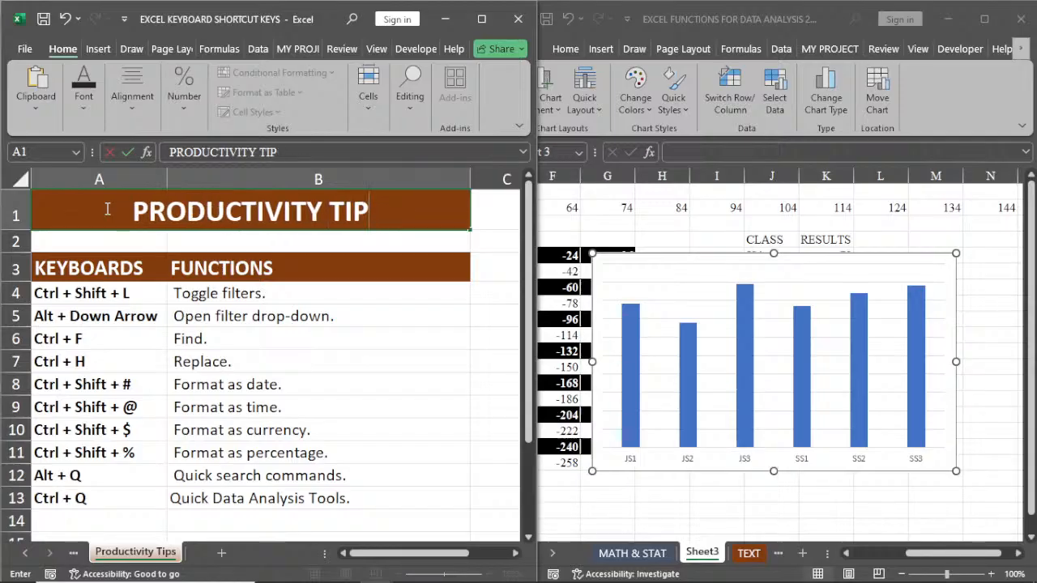
type("S")
key("Return")
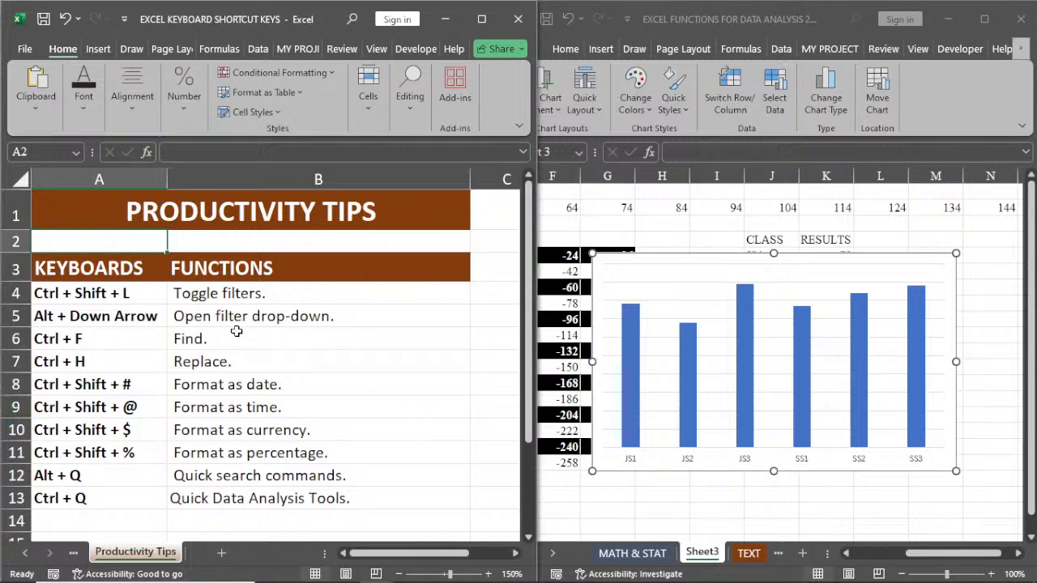
Step: Turn header filters on for the MATH & STAT data with cell D14 selected, and turn them off again
left_click(665, 555)
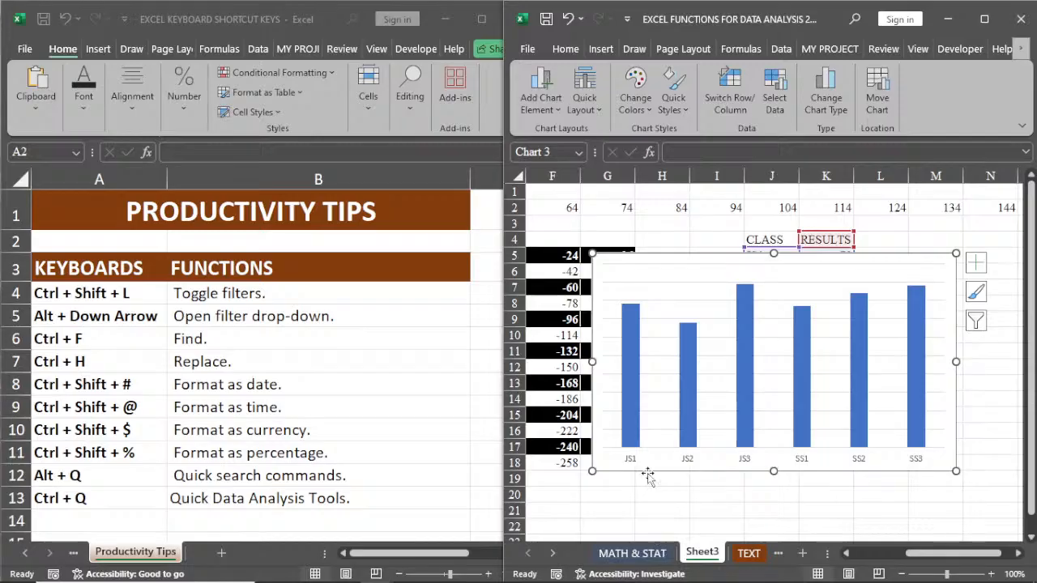
left_click(628, 554)
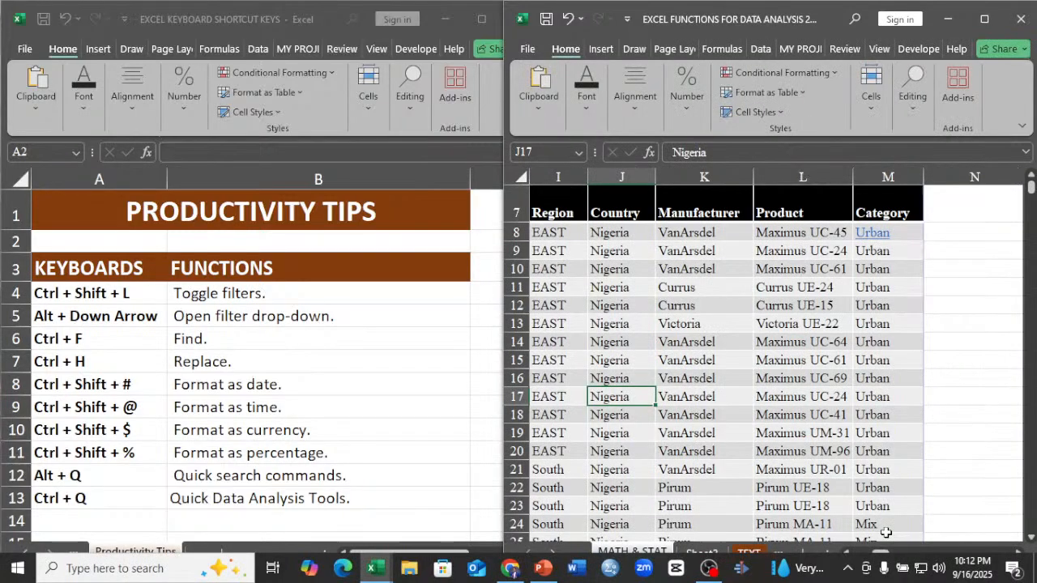
scroll(887, 532, "left", 4)
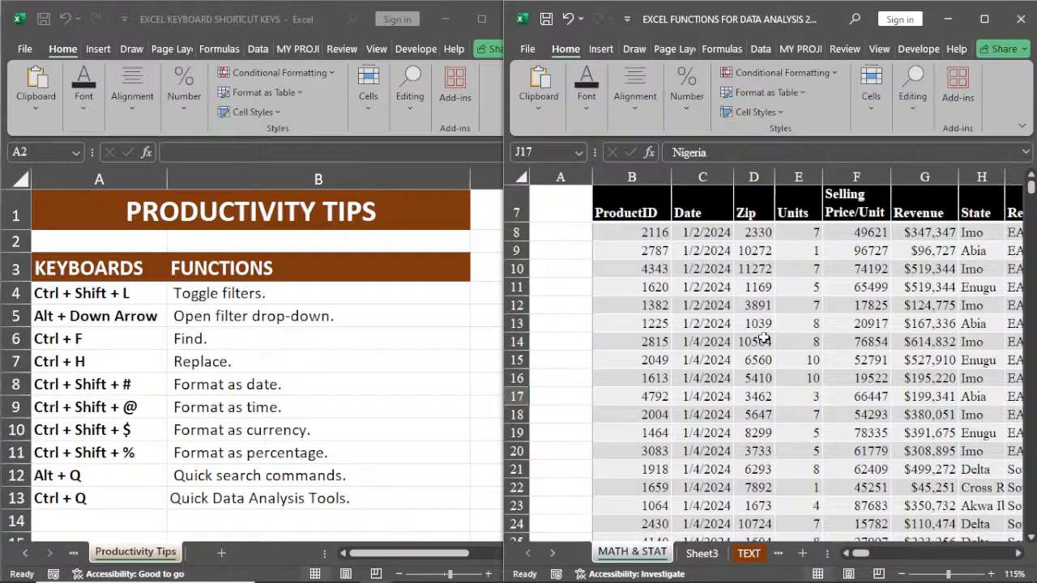
left_click(764, 341)
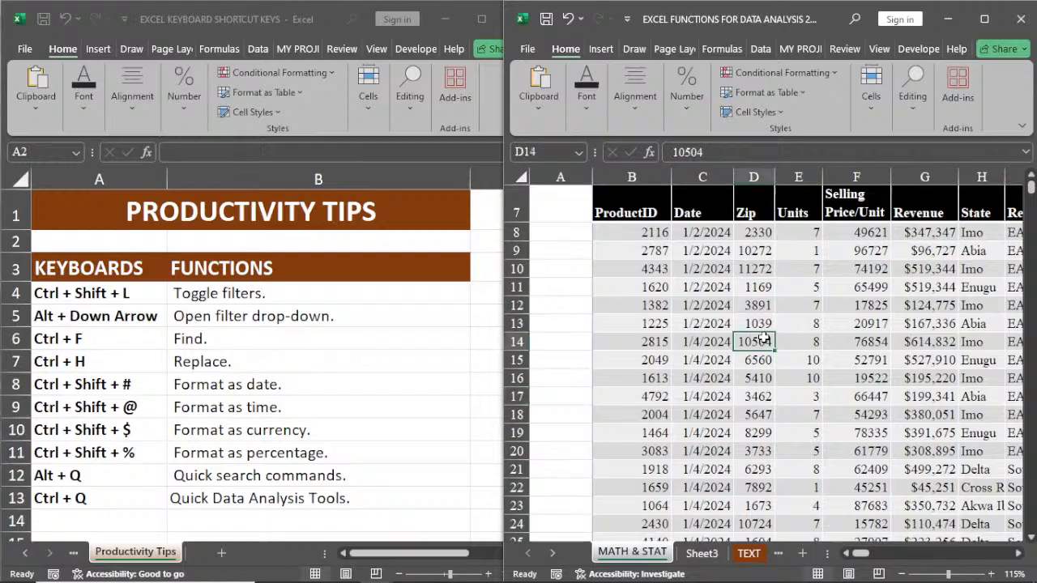
key("ctrl+shift+l")
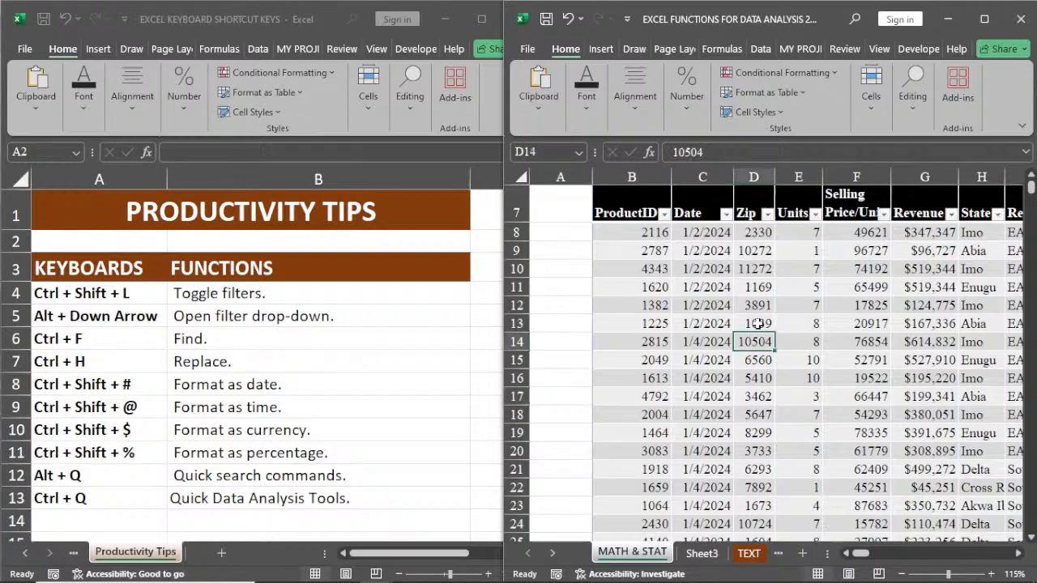
key("ctrl+shift+l")
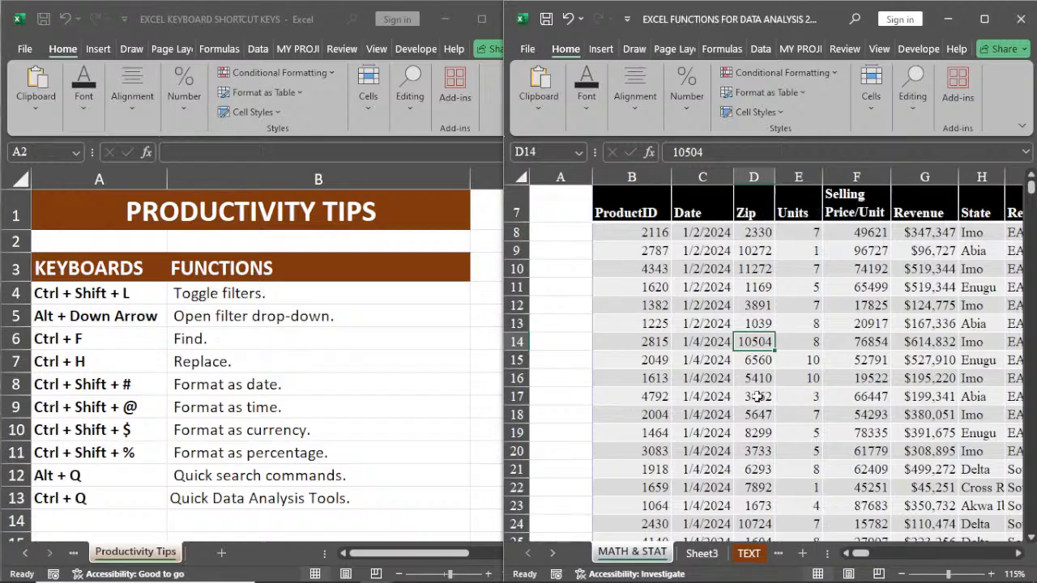
Step: Open the drop-down list of existing State entries in blank cell H5638, look through it, and dismiss it without choosing
left_click(1019, 553)
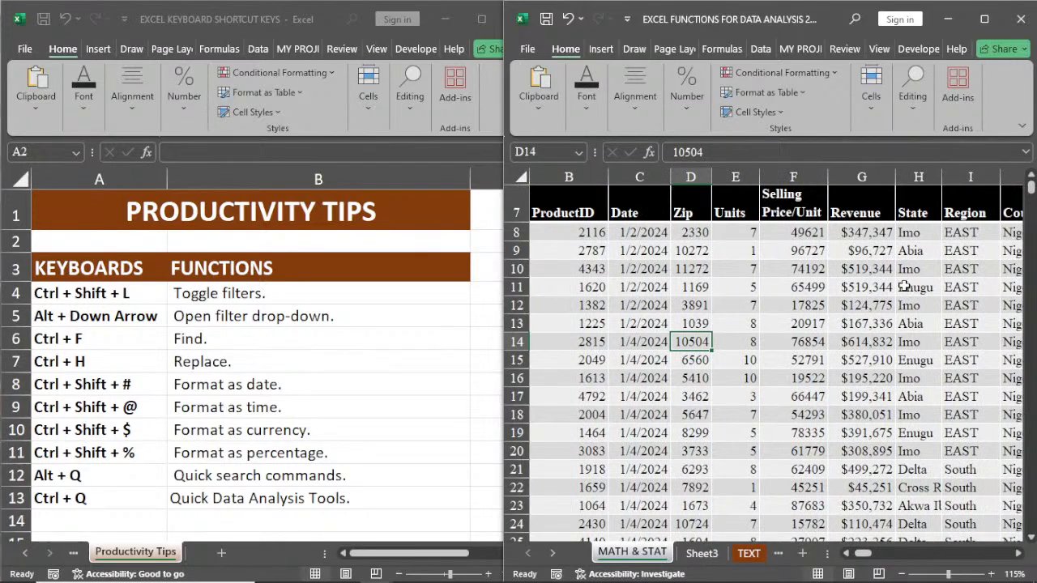
left_click(919, 378)
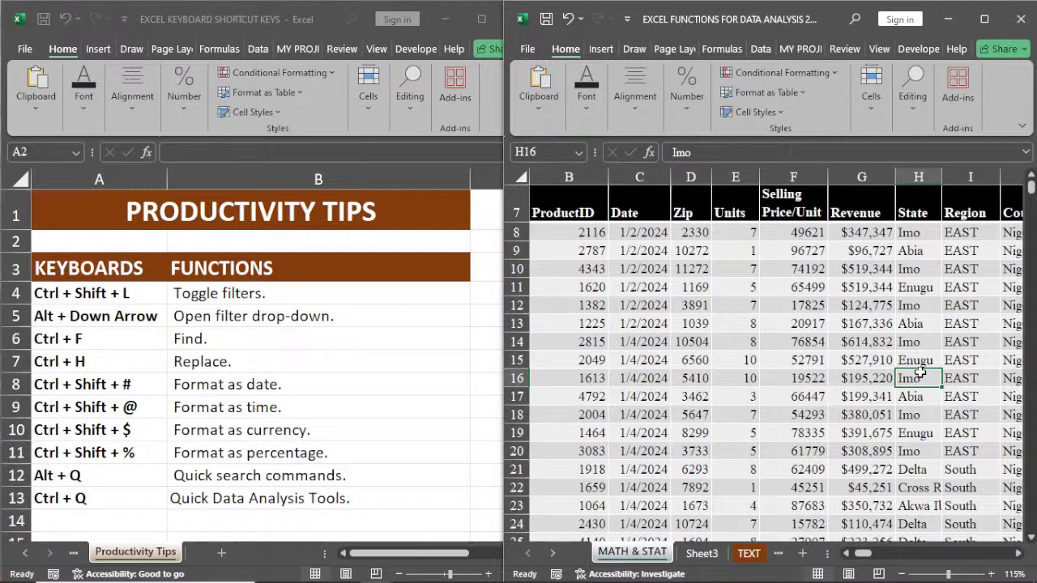
key("ctrl+Down")
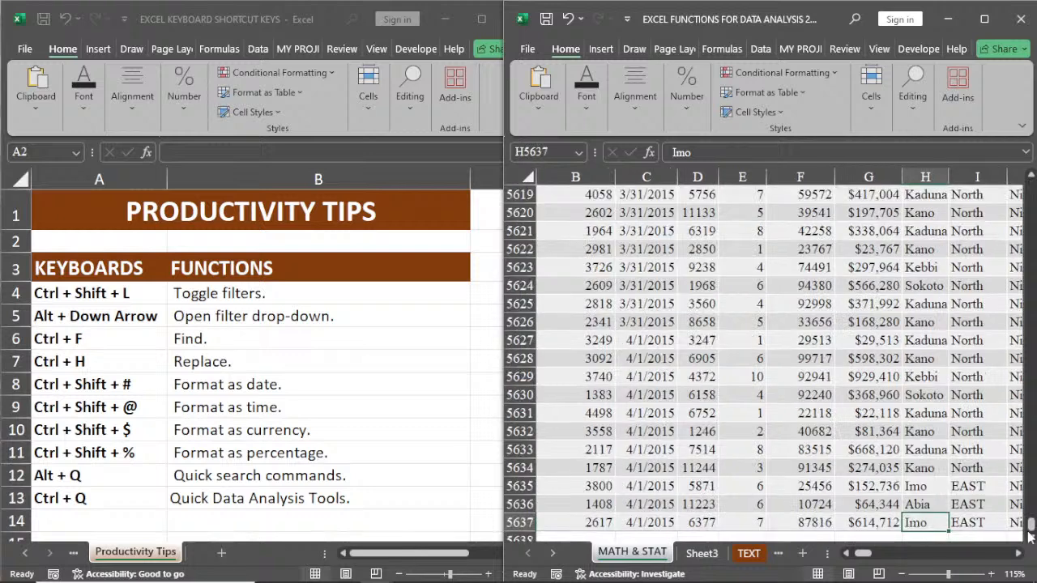
scroll(938, 484, "down", 1)
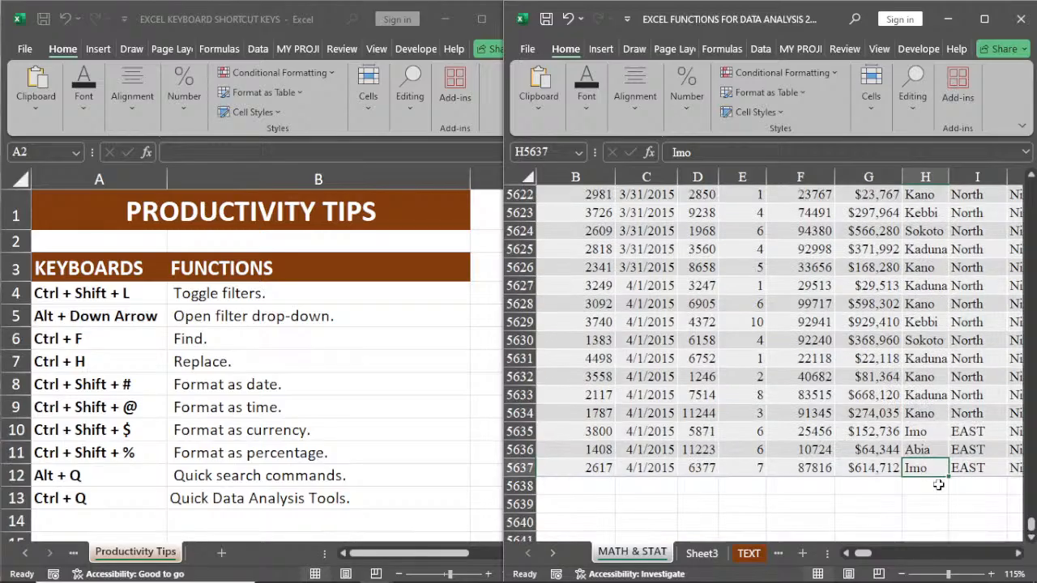
left_click(933, 487)
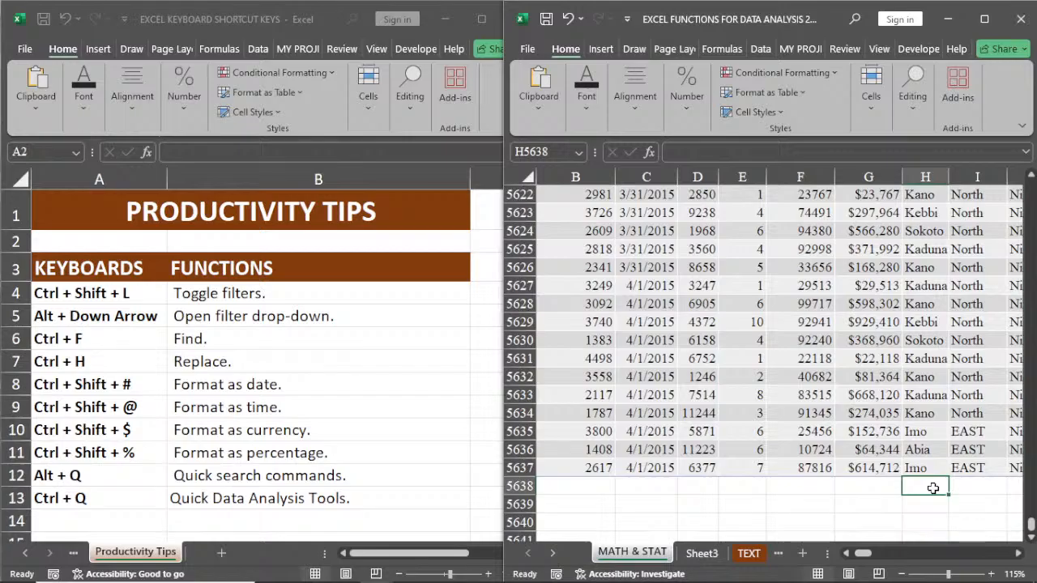
key("alt+Down")
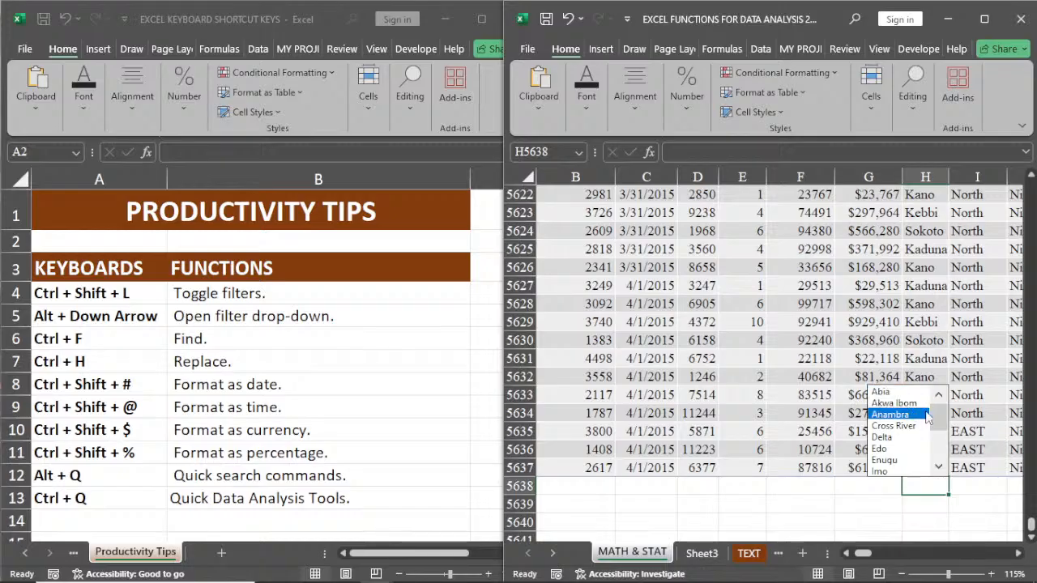
mouse_move(937, 416)
left_mouse_down()
mouse_move(942, 451)
mouse_move(941, 400)
mouse_move(938, 457)
mouse_move(938, 421)
left_mouse_up()
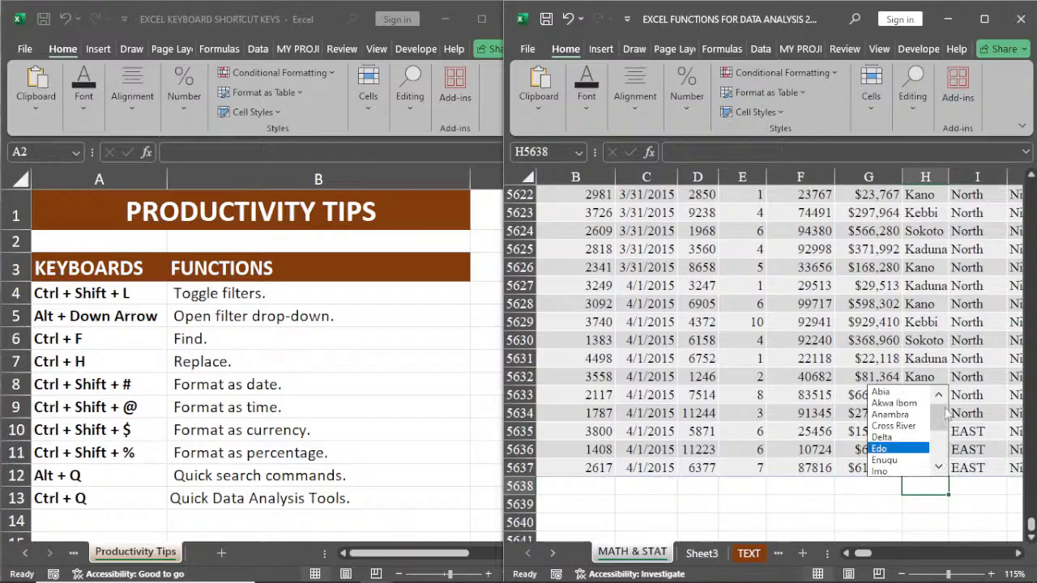
left_click_drag(946, 413, 940, 446)
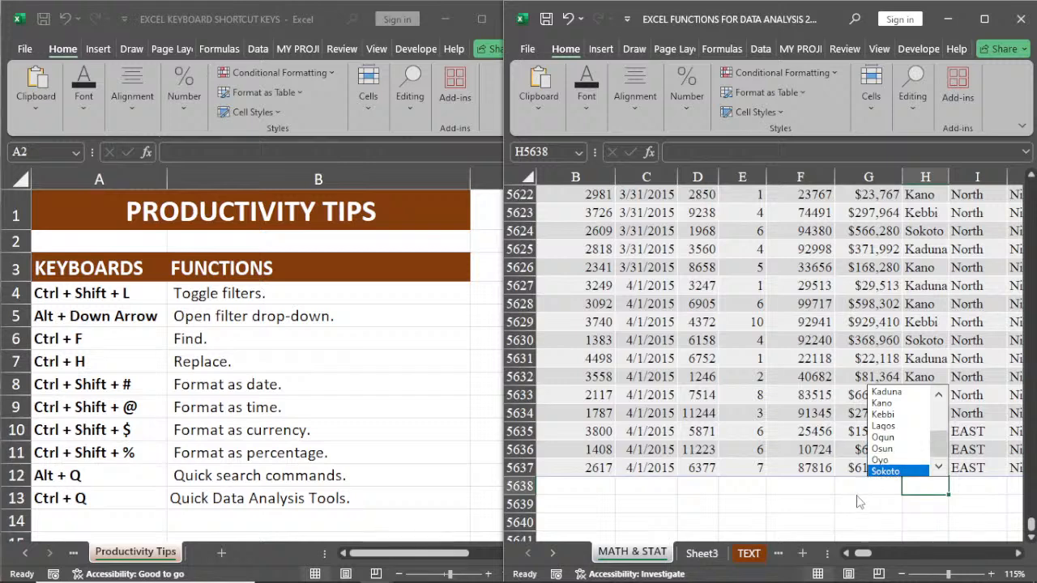
key("Escape")
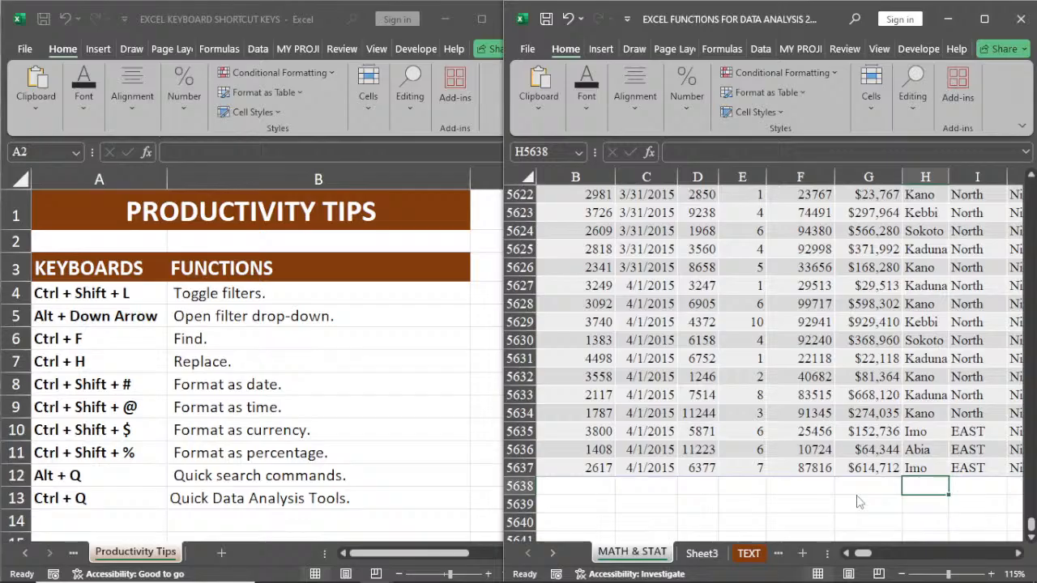
Step: Open the Find dialog with cell F10 of the sales data selected, and close it without searching
scroll(859, 502, "up", 20)
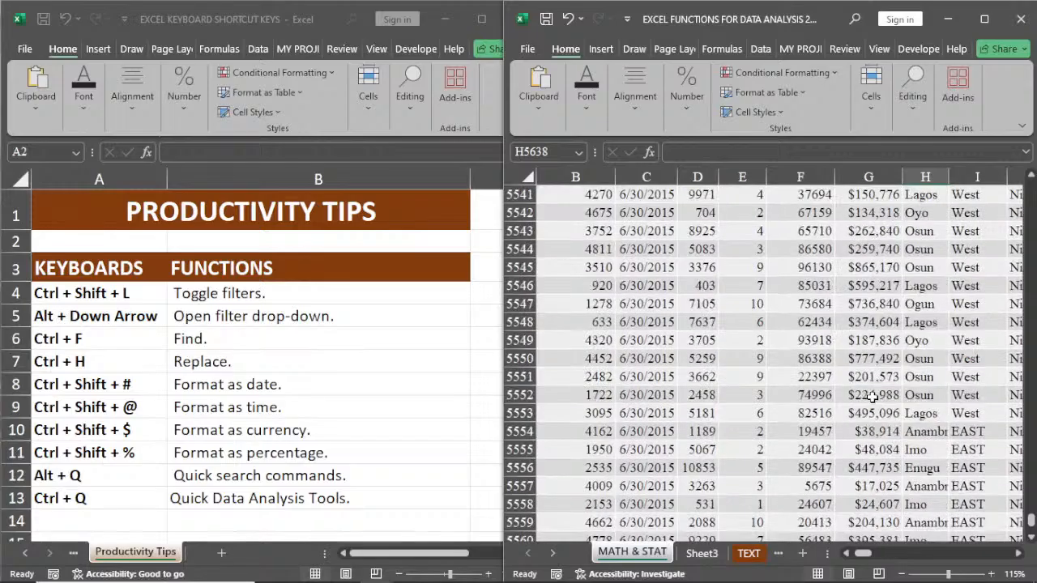
scroll(872, 399, "up", 20)
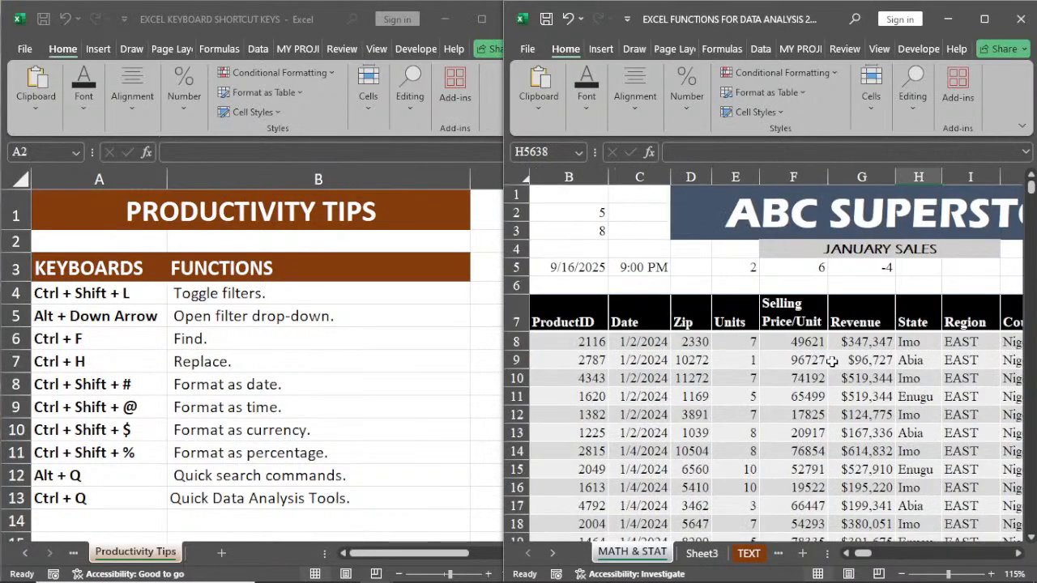
left_click_drag(833, 362, 826, 363)
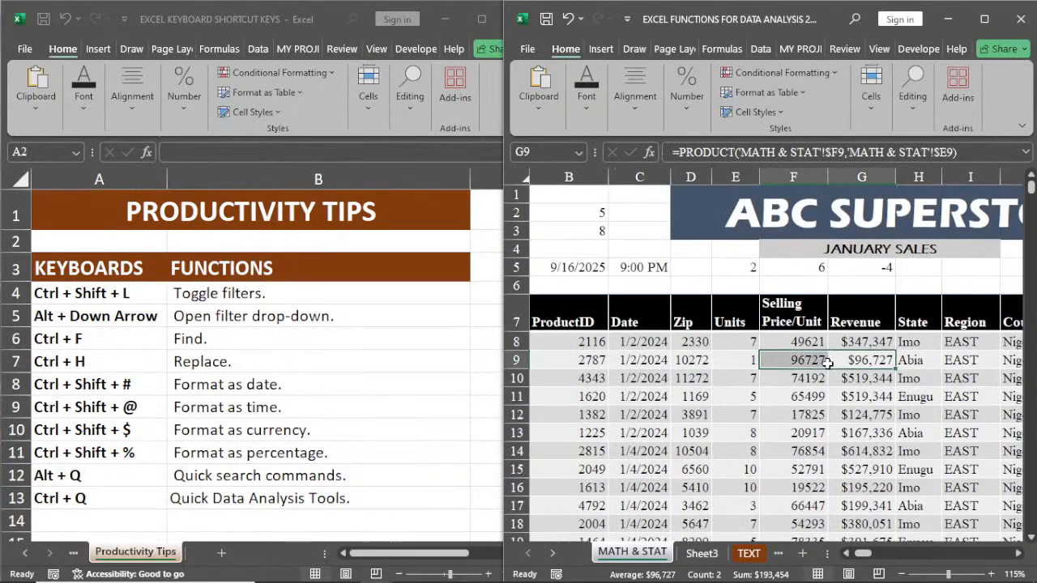
left_click(778, 379)
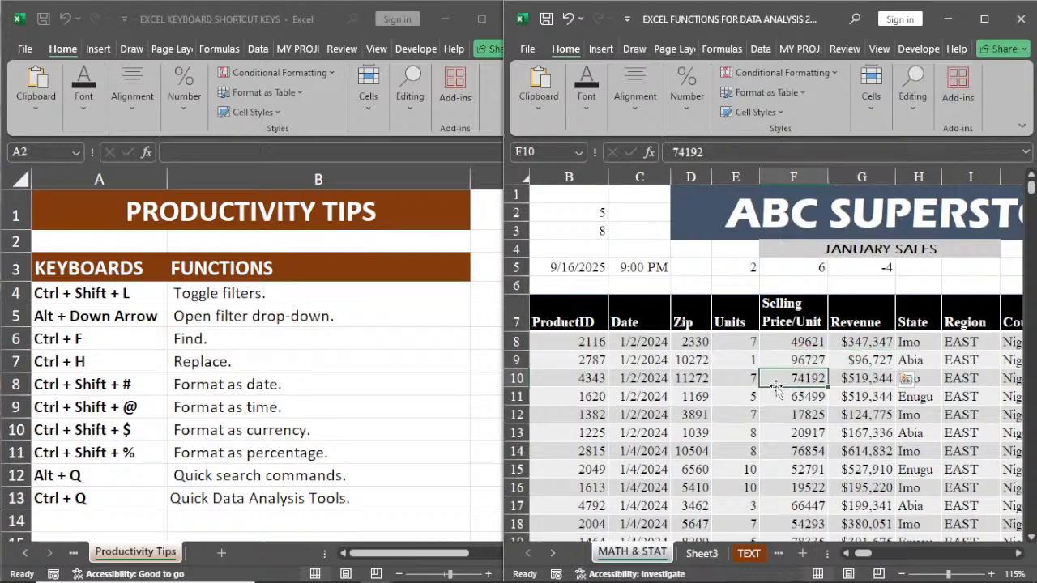
key("ctrl+f")
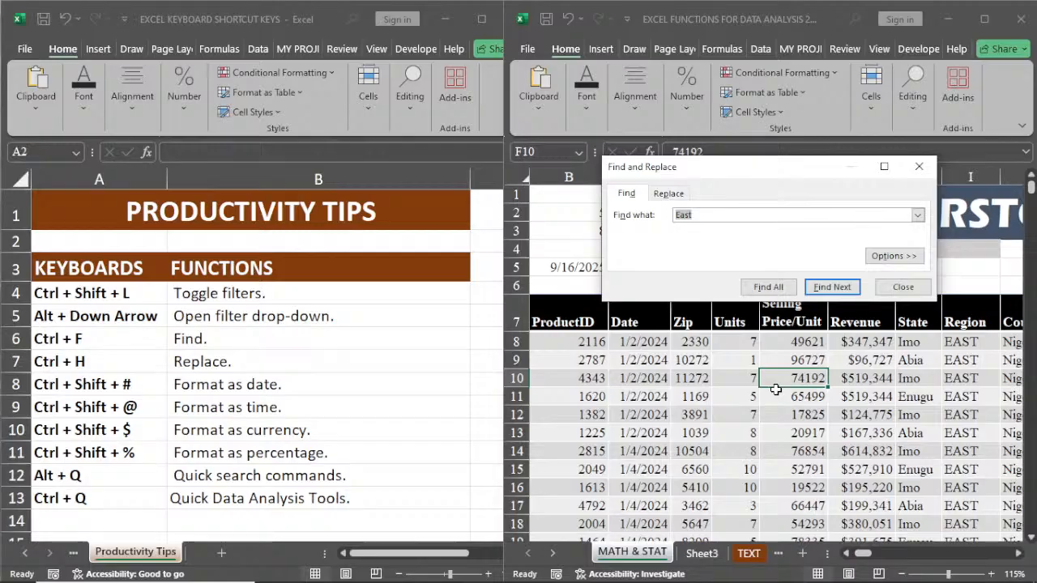
key("Escape")
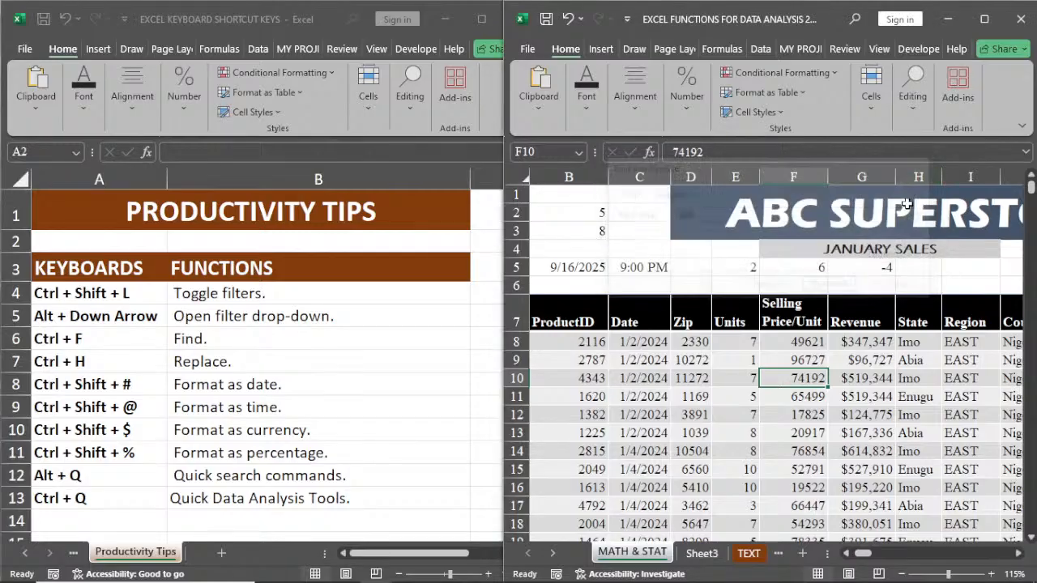
Step: Open the Replace dialog from cell G11, switch it to its Find options, and close it
left_click(864, 397)
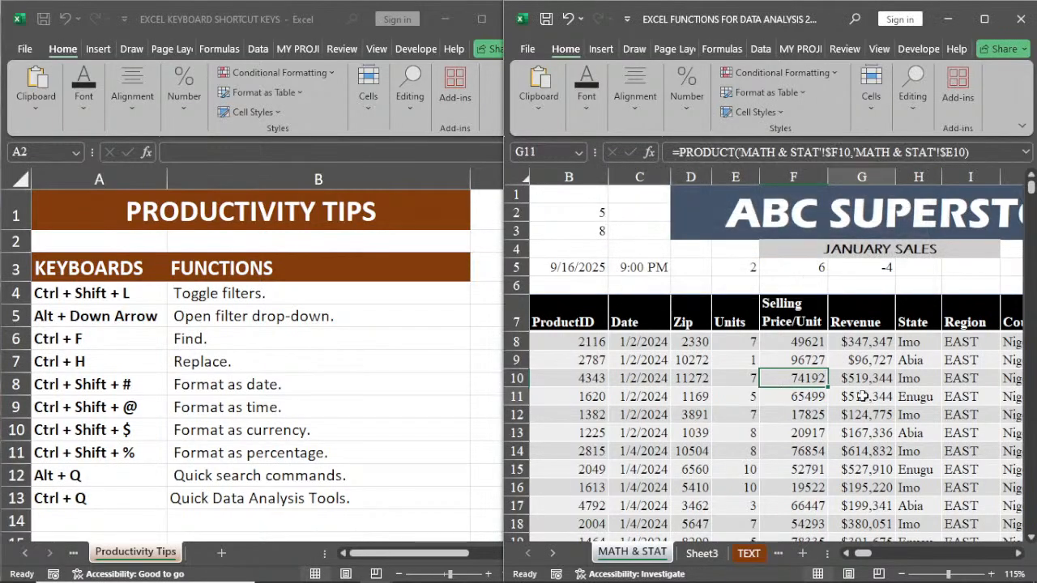
key("ctrl+h")
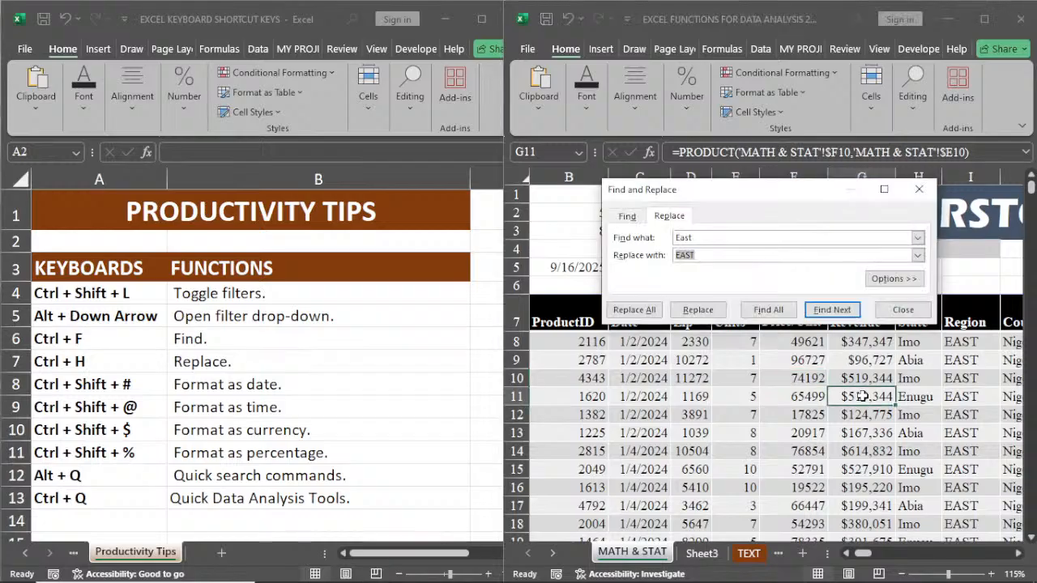
left_click(627, 215)
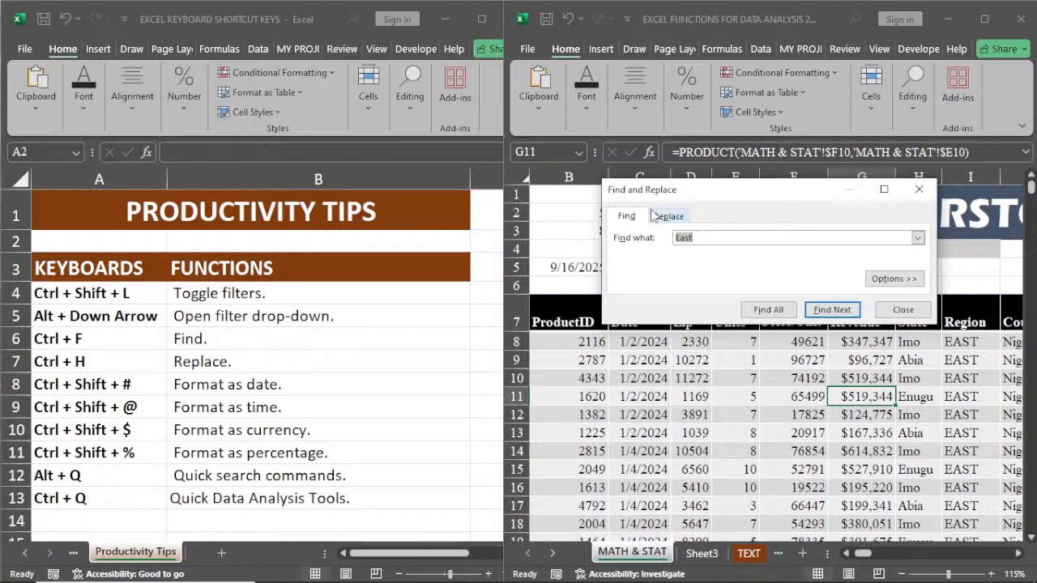
left_click(918, 188)
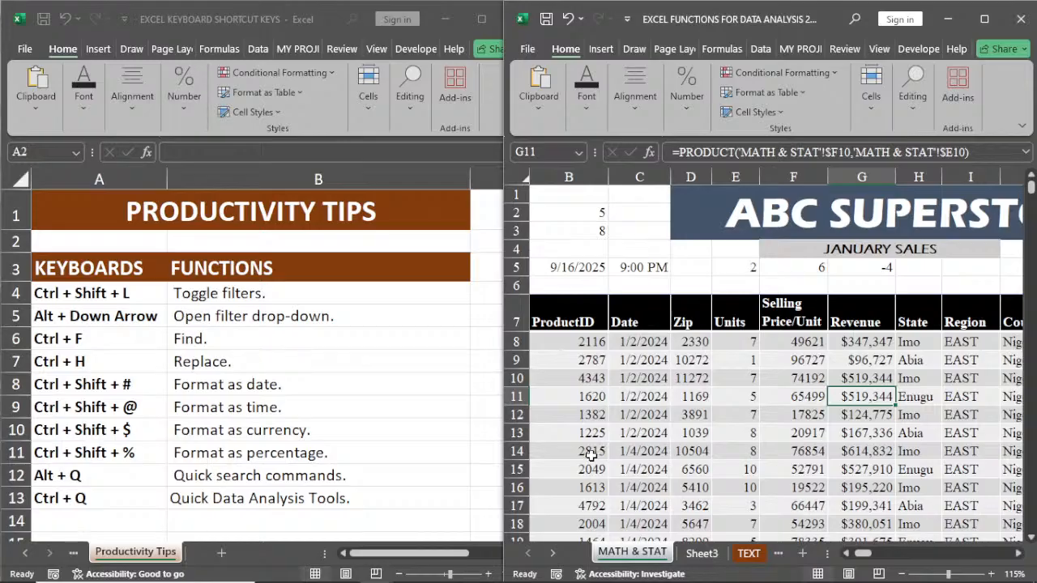
Step: Try the date, time, currency and percentage number formats on the ProductID in B8, and undo the formatting
left_click(574, 343)
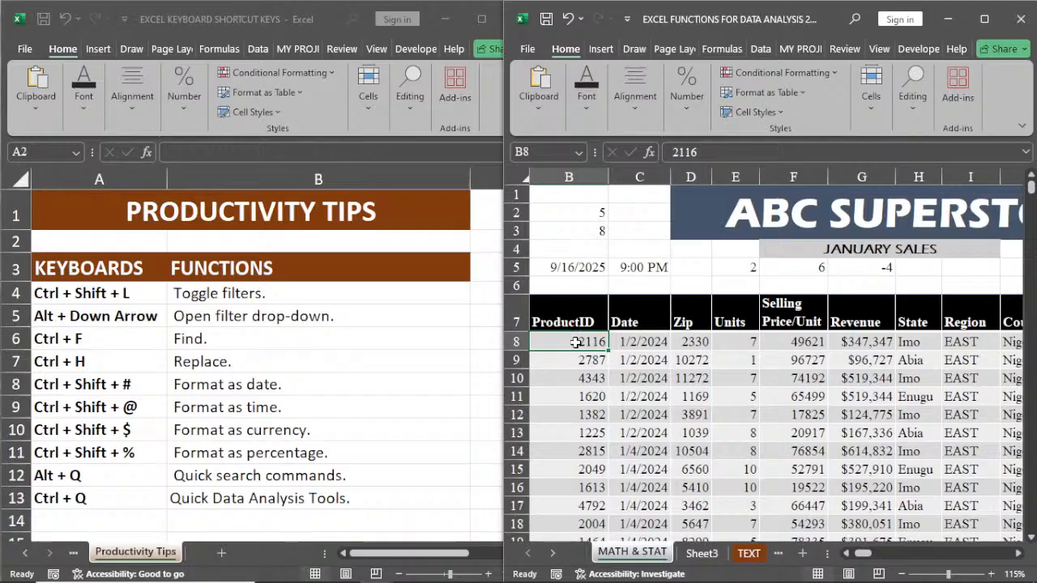
key("ctrl+shift+numbersign")
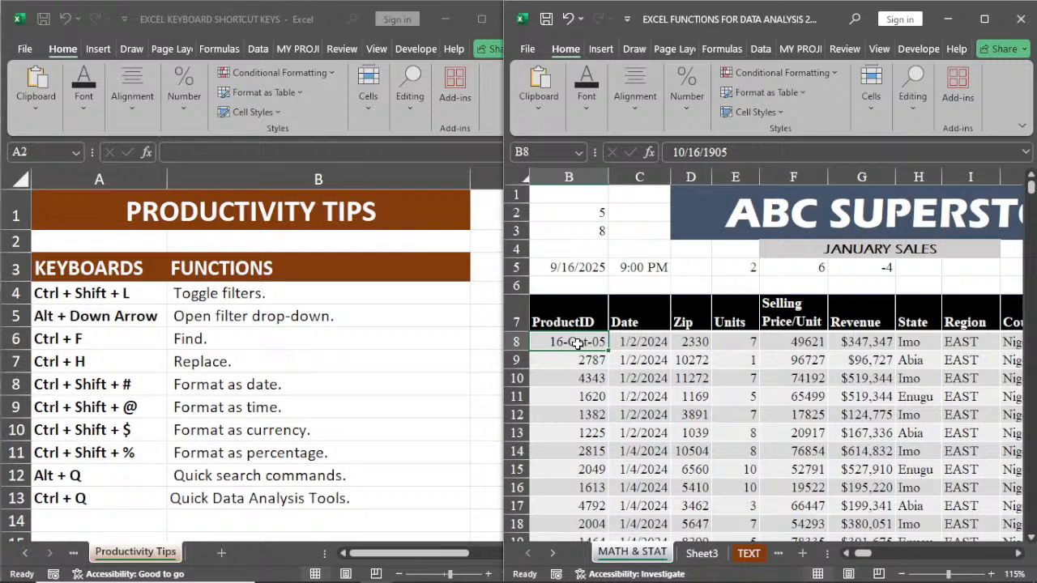
key("ctrl+shift+2")
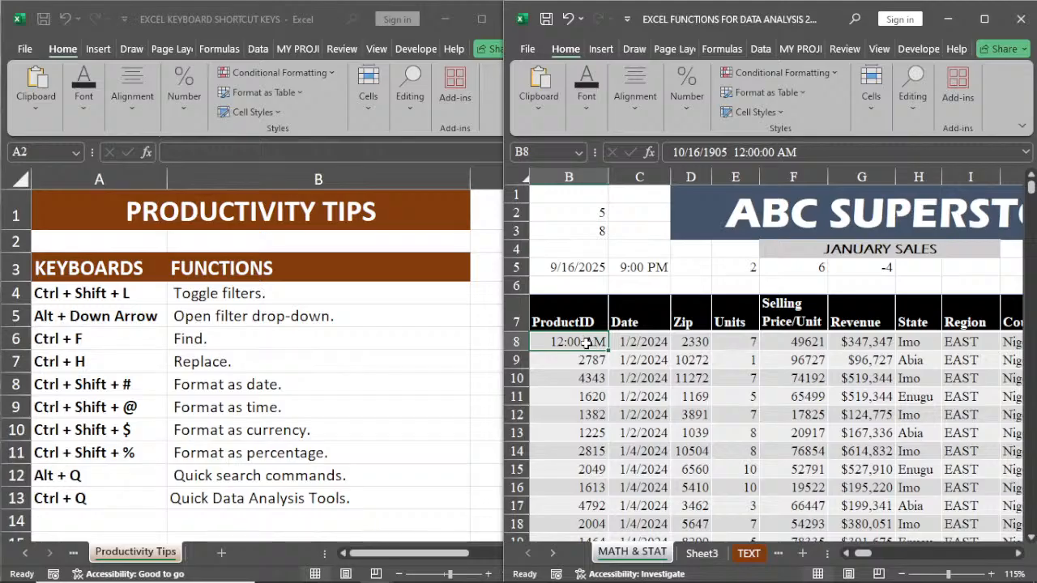
key("ctrl+shift+4")
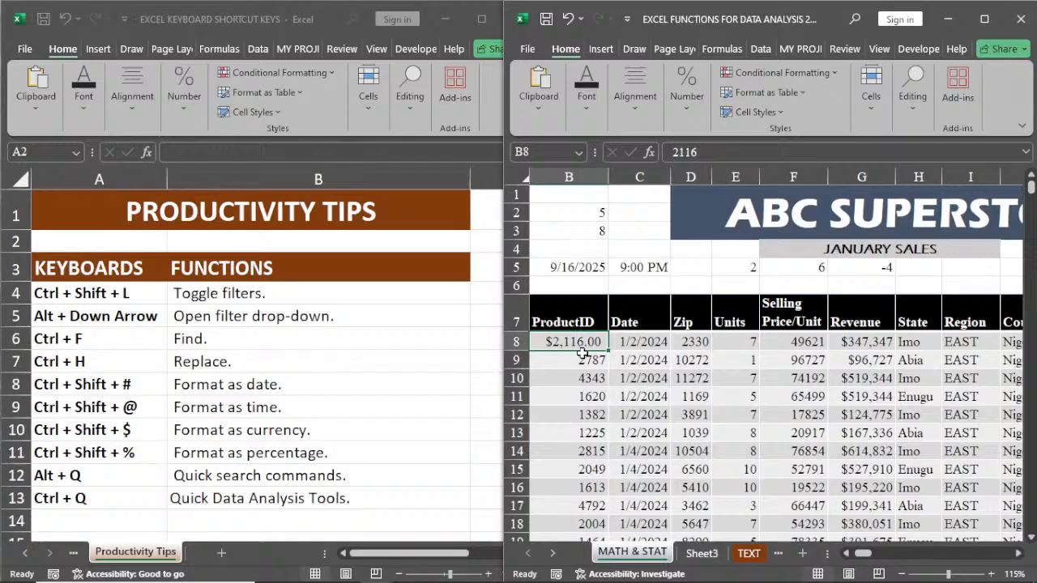
key("ctrl+shift+5")
key("ctrl+z")
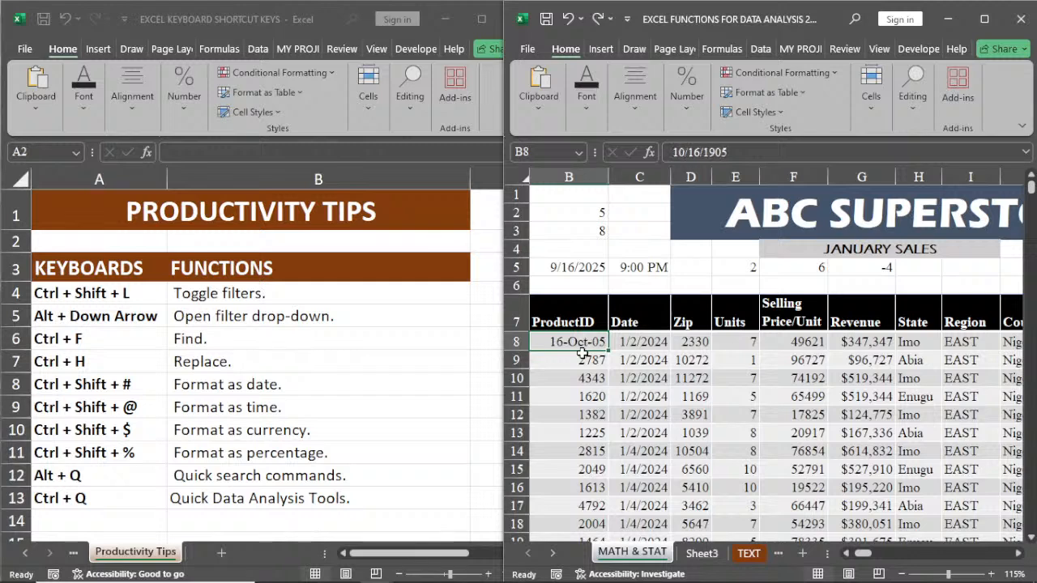
key("ctrl+z")
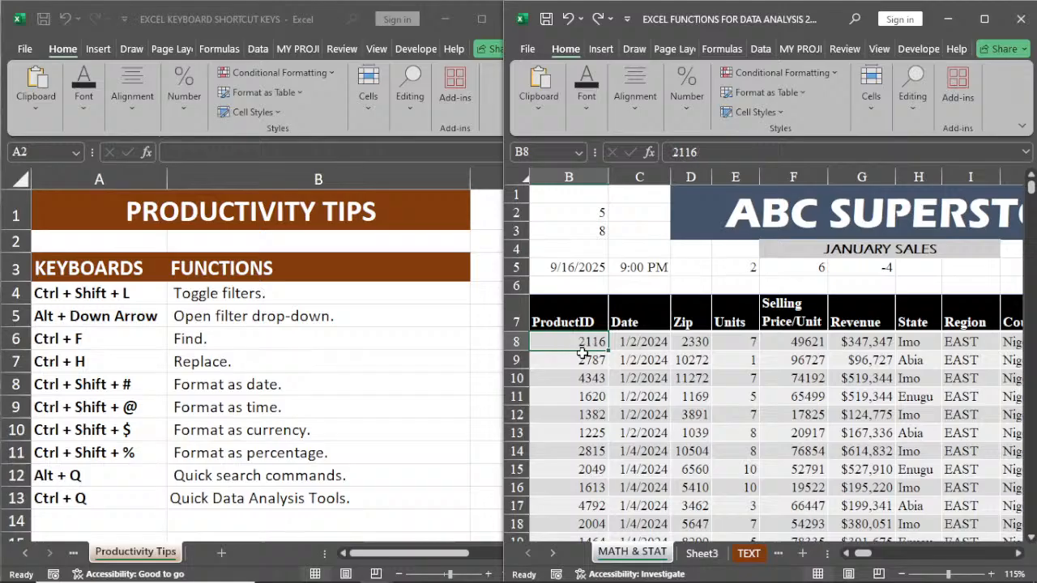
Step: Open the quick command search with cell D10 selected, view its suggested actions, and close it
left_click(691, 374)
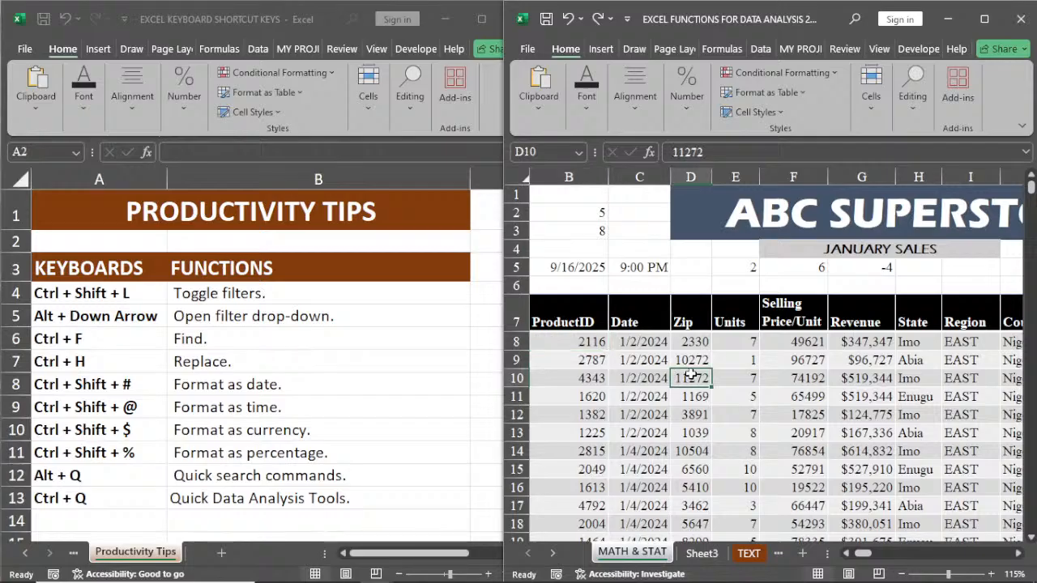
key("alt+q")
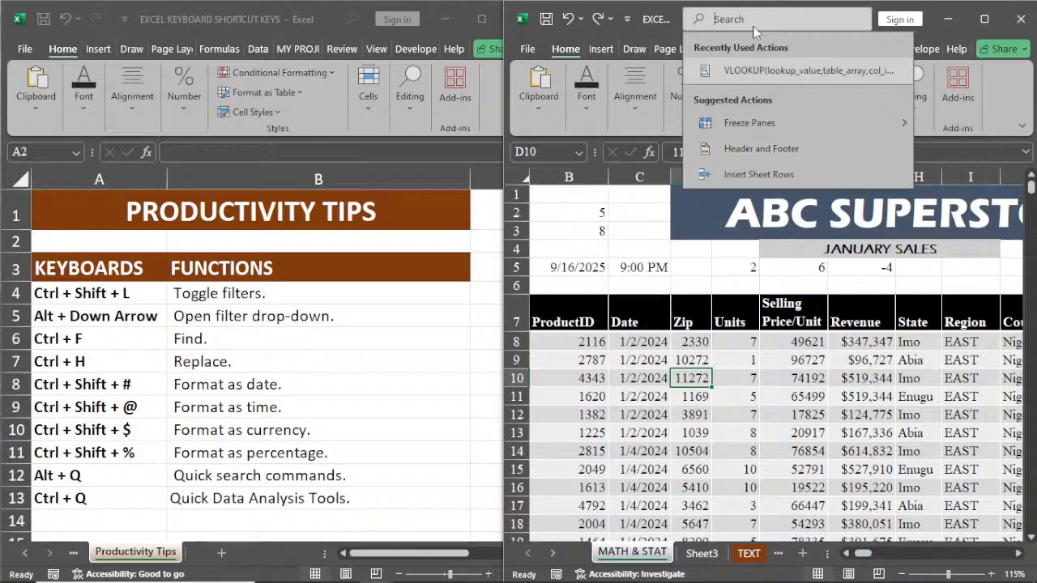
key("Escape")
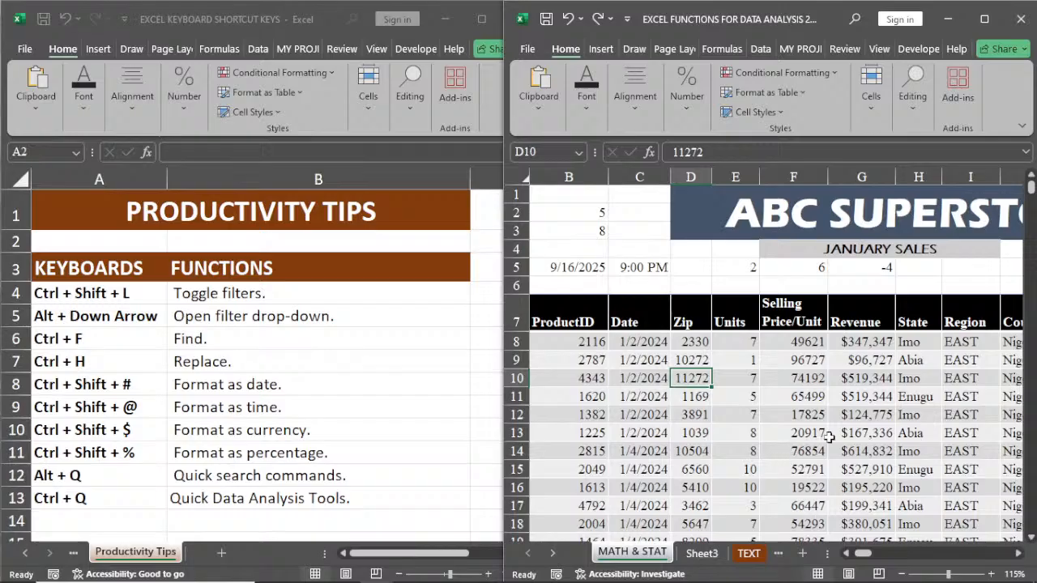
Step: Select the whole MATH & STAT data range, view its Quick Analysis tools, and dismiss them
left_click(860, 430)
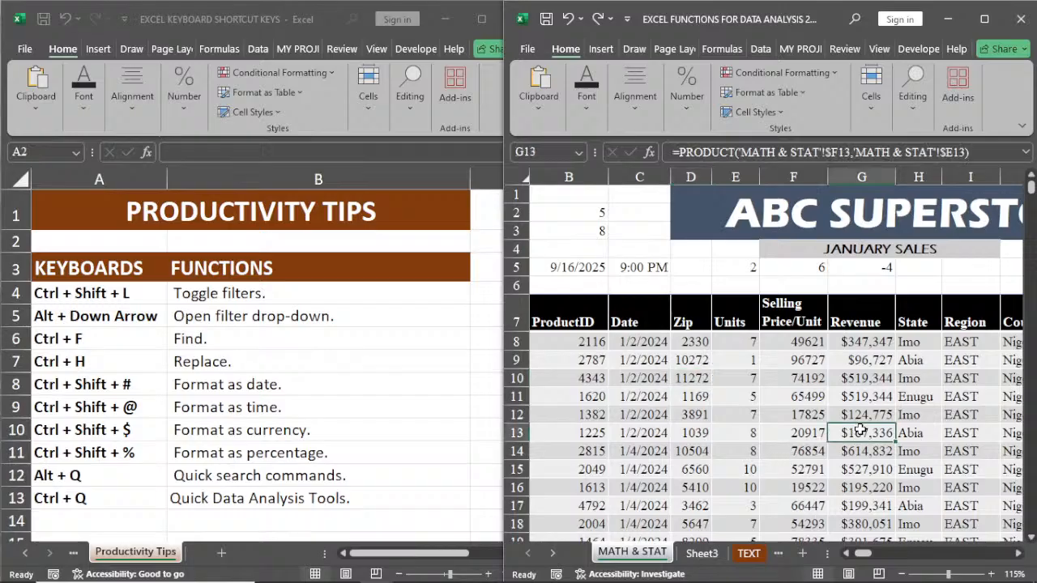
key("ctrl+a")
key("ctrl+q")
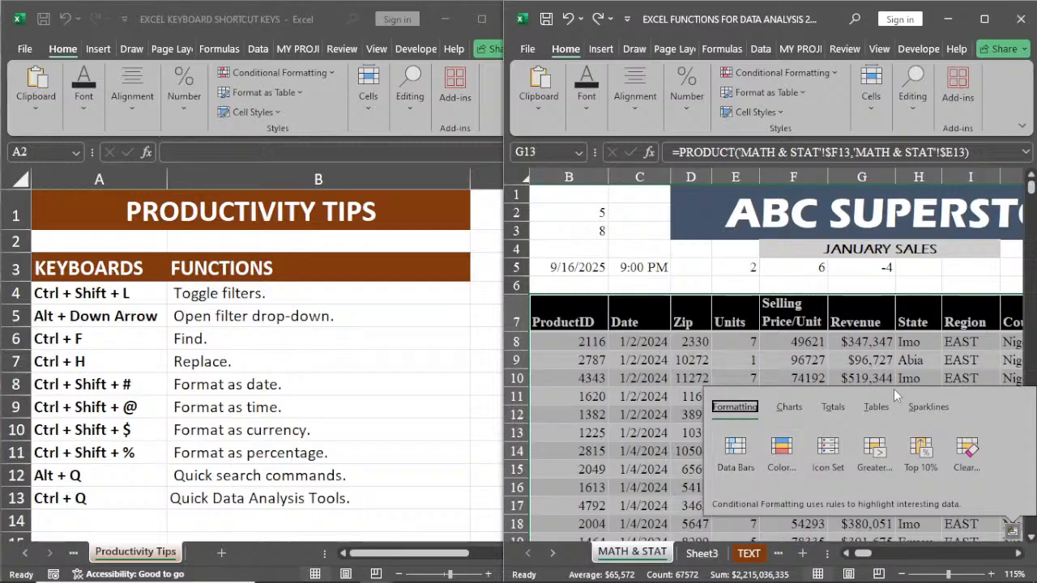
left_click(685, 378)
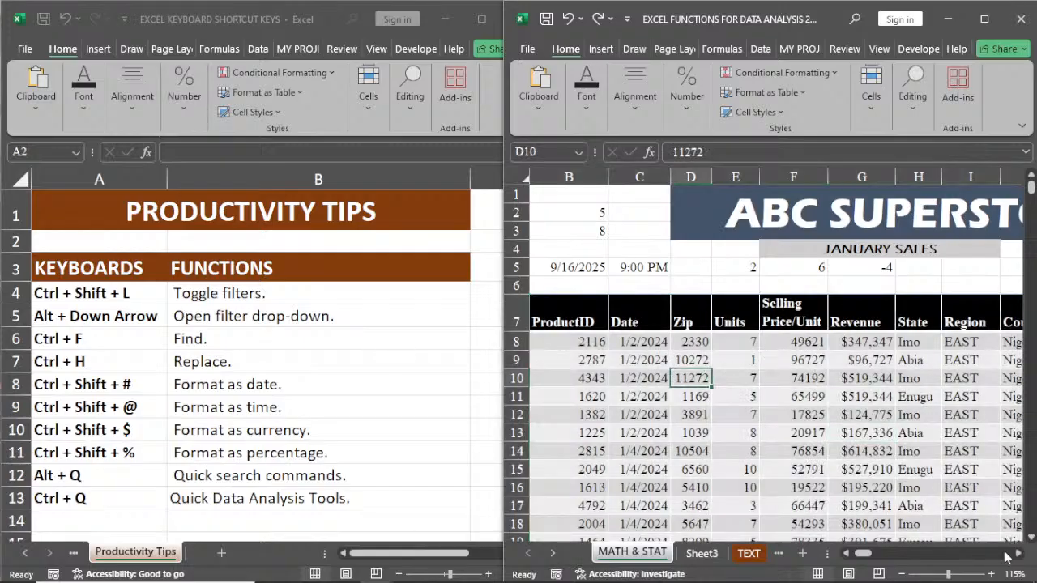
Step: Open the Quick Analysis tools for the Selling Price/Unit values from F8 down to F5637
scroll(1006, 556, "right", 3)
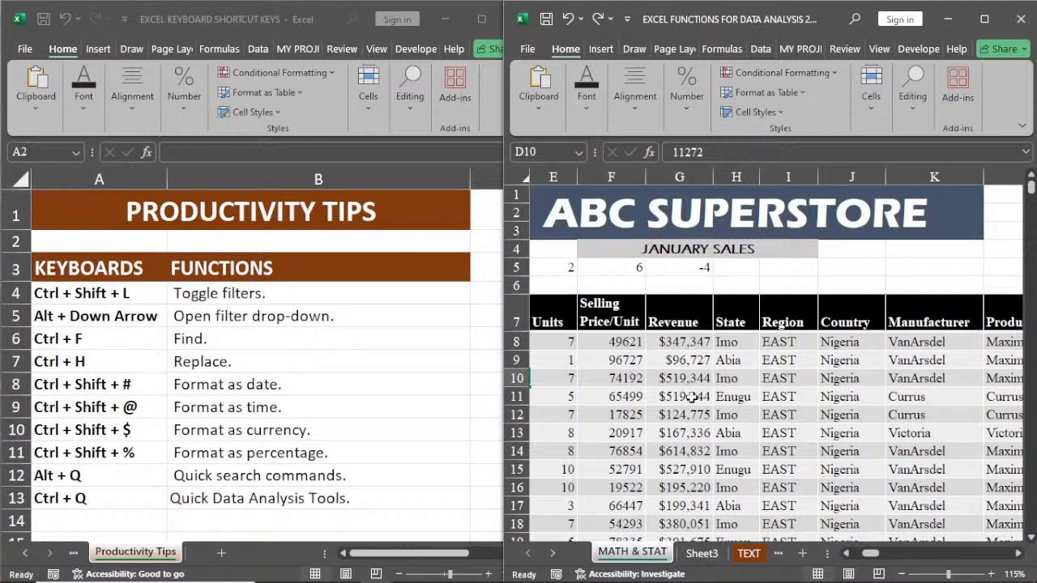
left_click(622, 344)
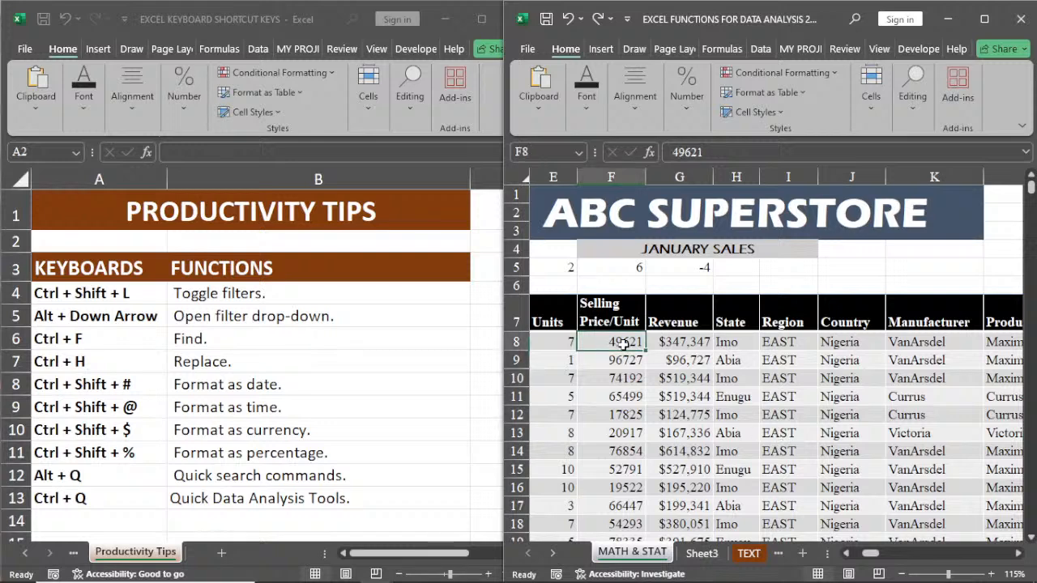
key("ctrl+shift+Down")
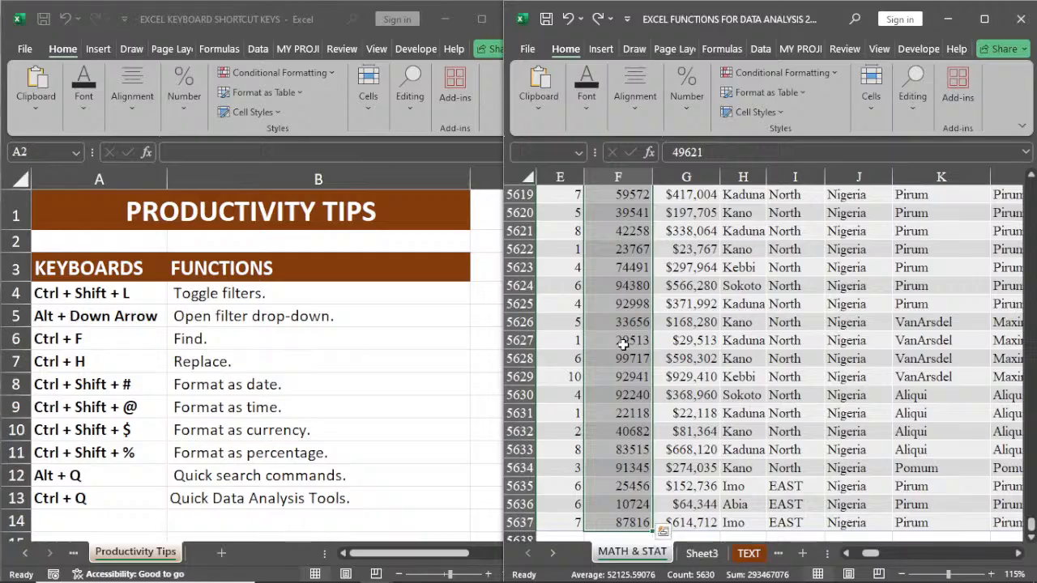
key("ctrl+q")
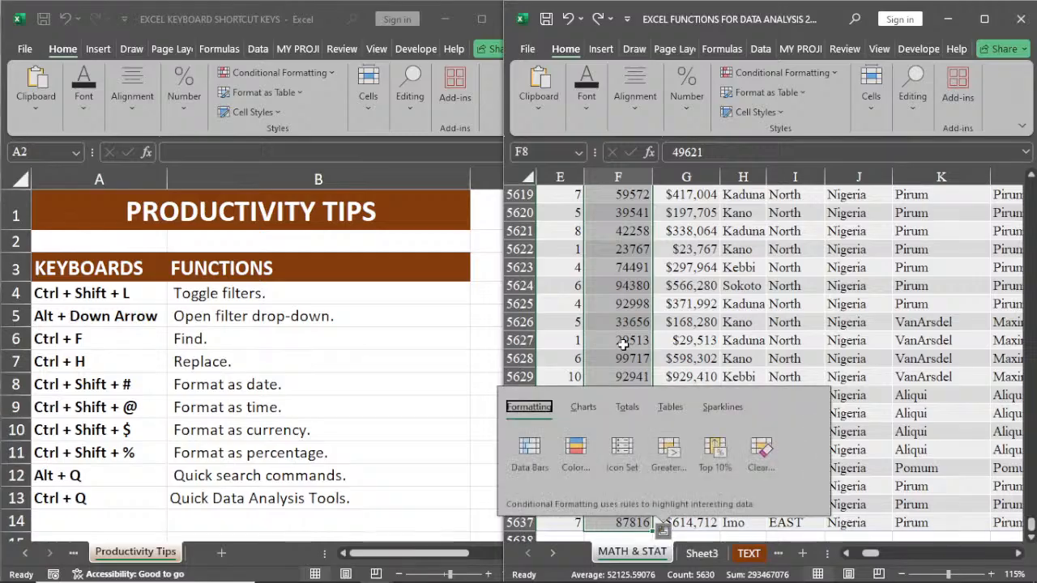
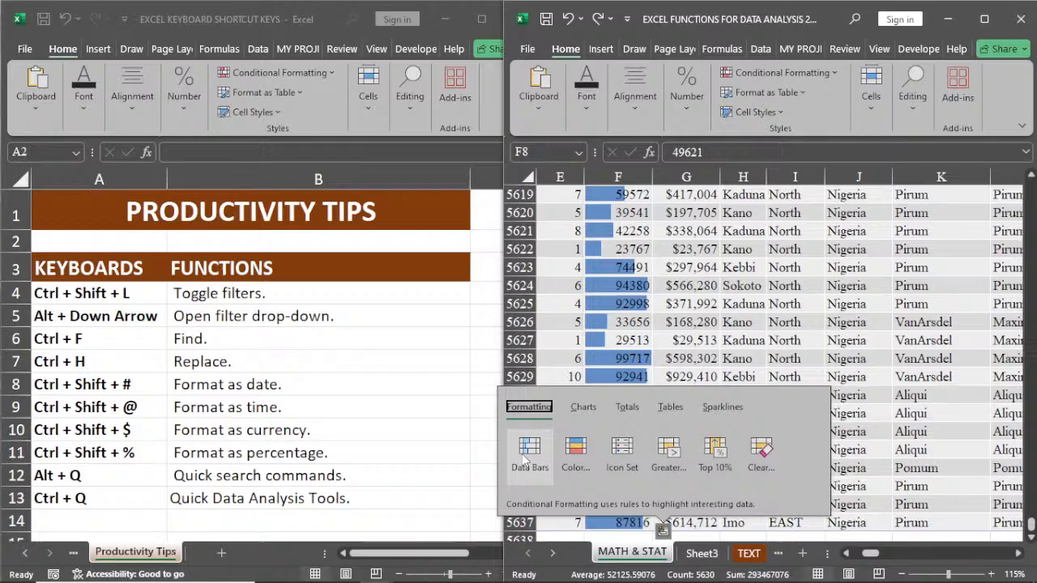
Step: View the chart suggestions and preview the Totals options in Quick Analysis for the Selling Price/Unit values, with the rows below 5637 in view
left_click(583, 407)
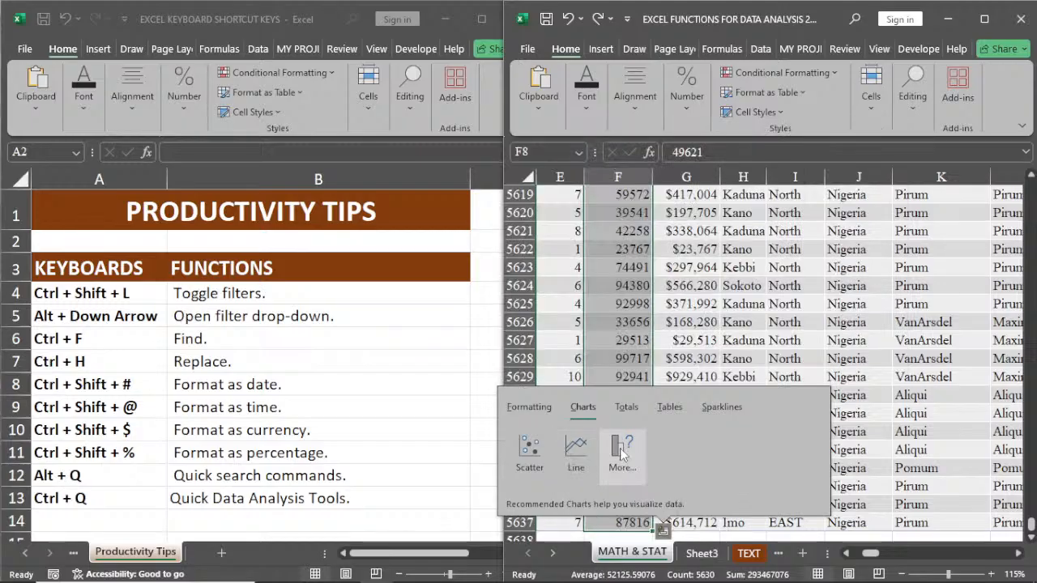
left_click(622, 407)
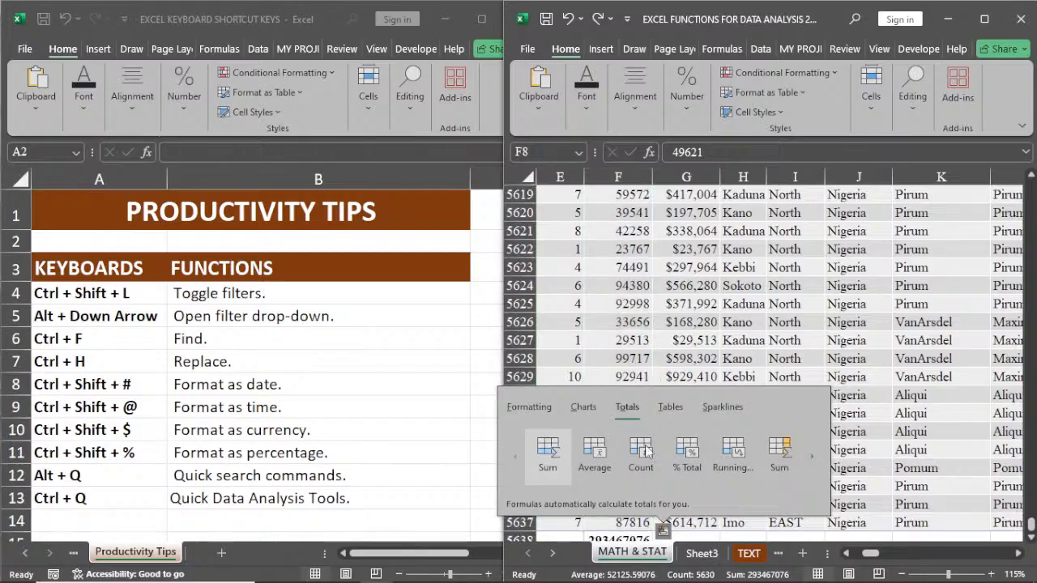
left_click(1030, 540)
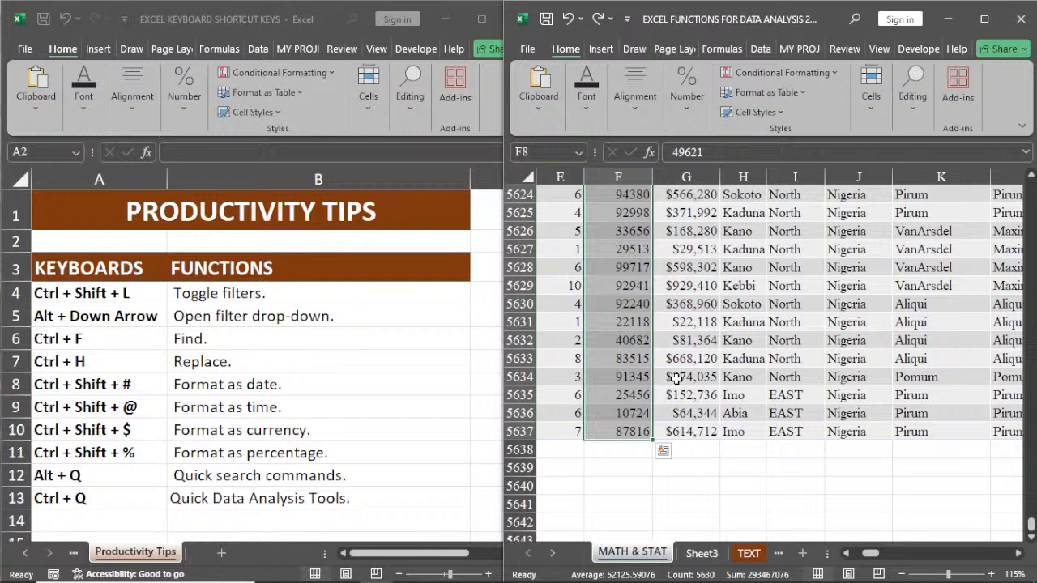
key("ctrl+q")
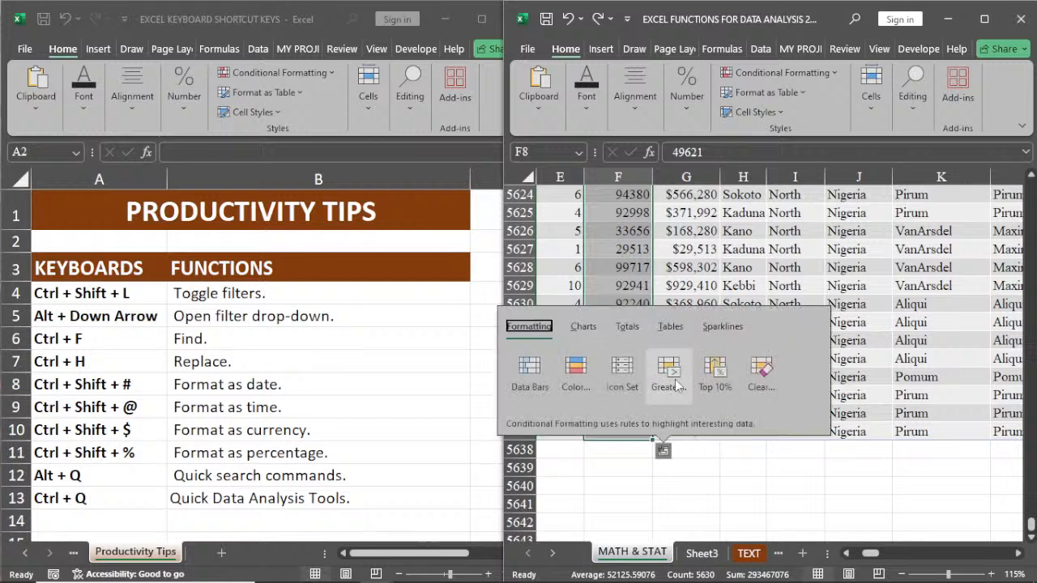
left_click(630, 327)
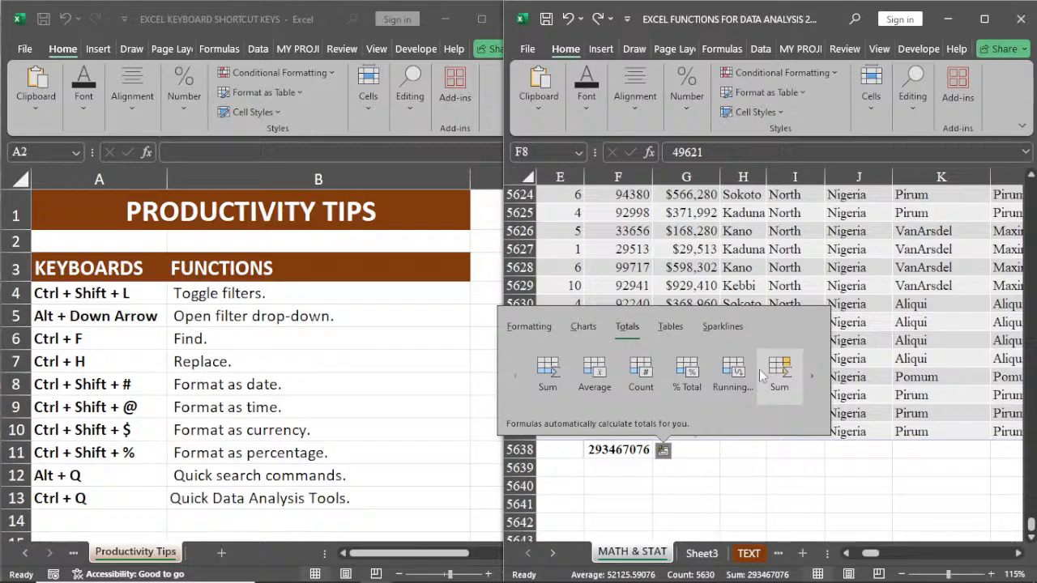
Step: Preview the PivotTables suggested by Quick Analysis, including Sum of Selling Price/Unit by State and by Region
left_click(672, 326)
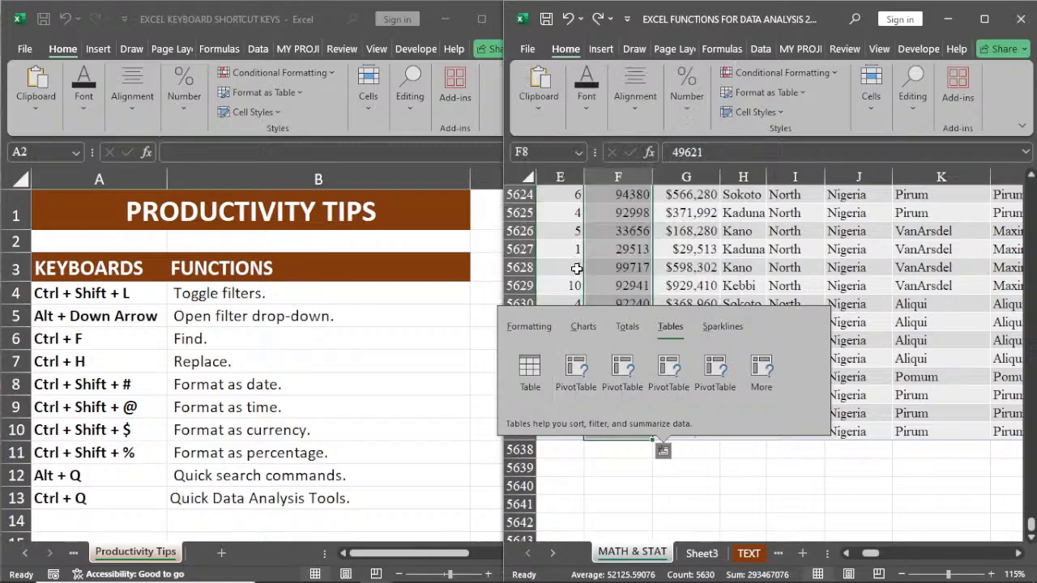
mouse_move(577, 380)
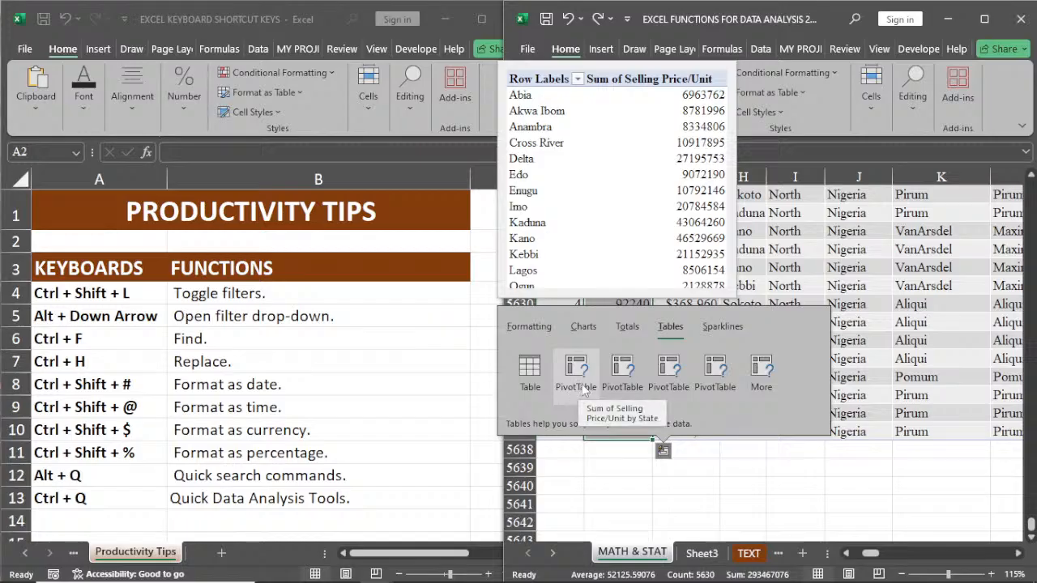
mouse_move(621, 380)
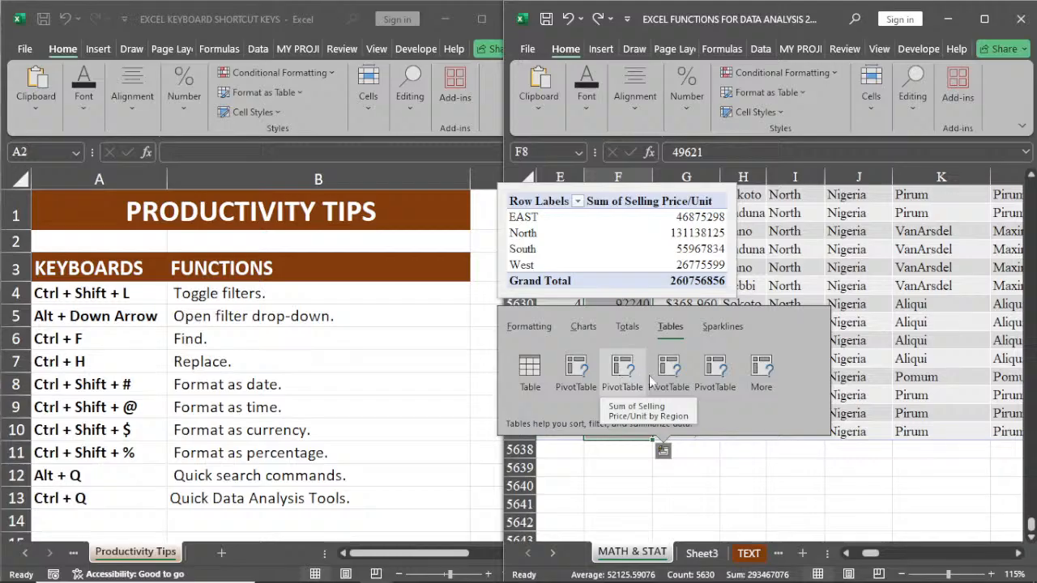
mouse_move(658, 380)
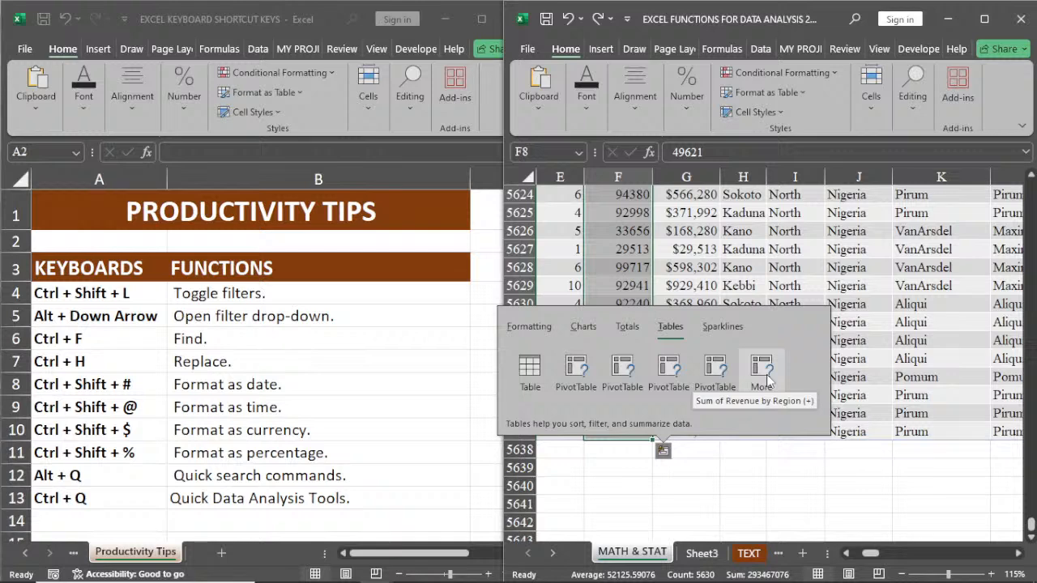
Step: View the Sparklines options in Quick Analysis without applying any, and return to cell A8 in the Productivity Tips sheet
left_click(716, 328)
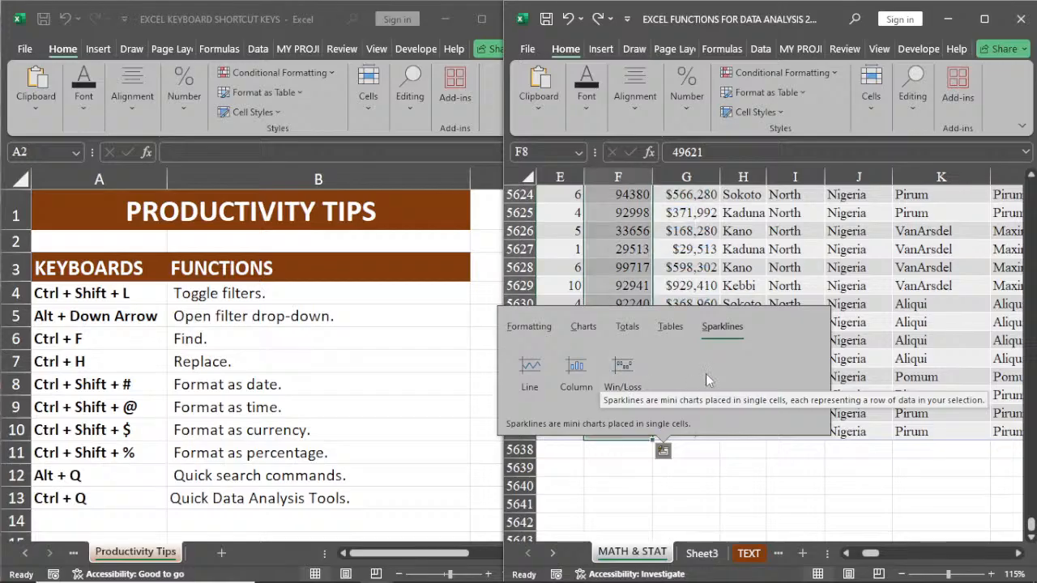
left_click(742, 467)
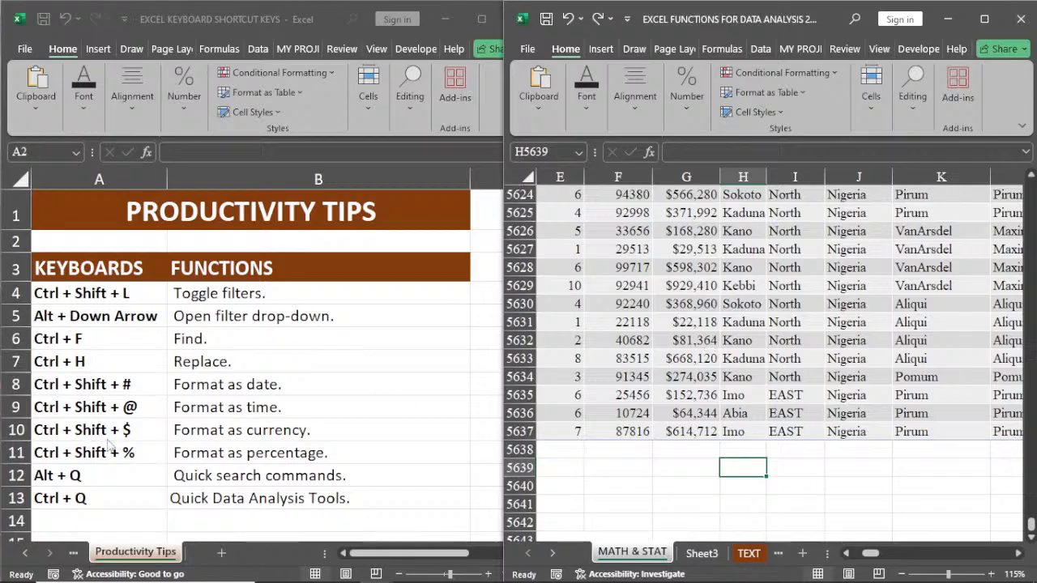
left_click(99, 384)
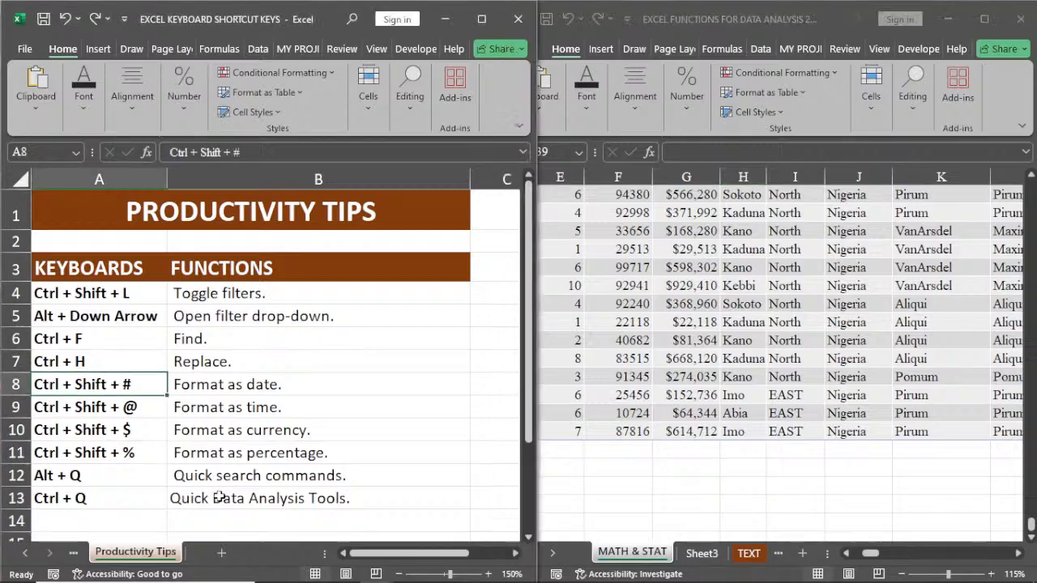